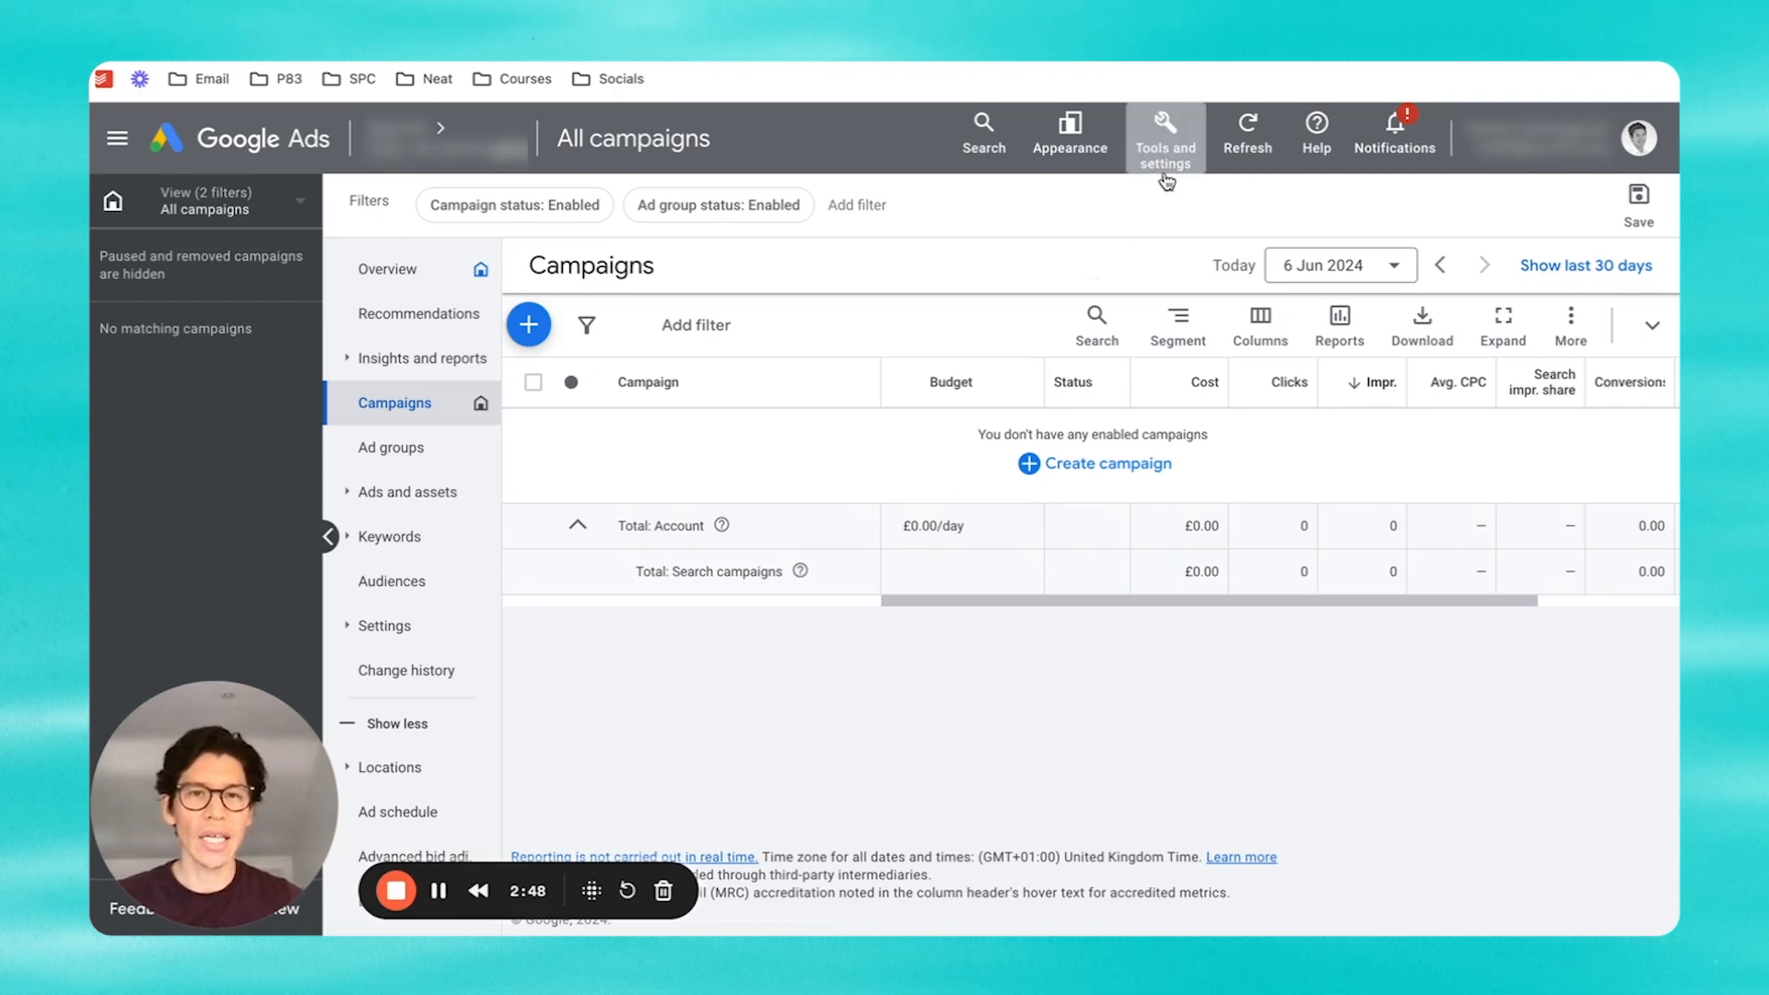
Step: Open the Conversions summary from Tools and settings > Measurement
{"action": "left_click", "coordinate": [1166, 133]}
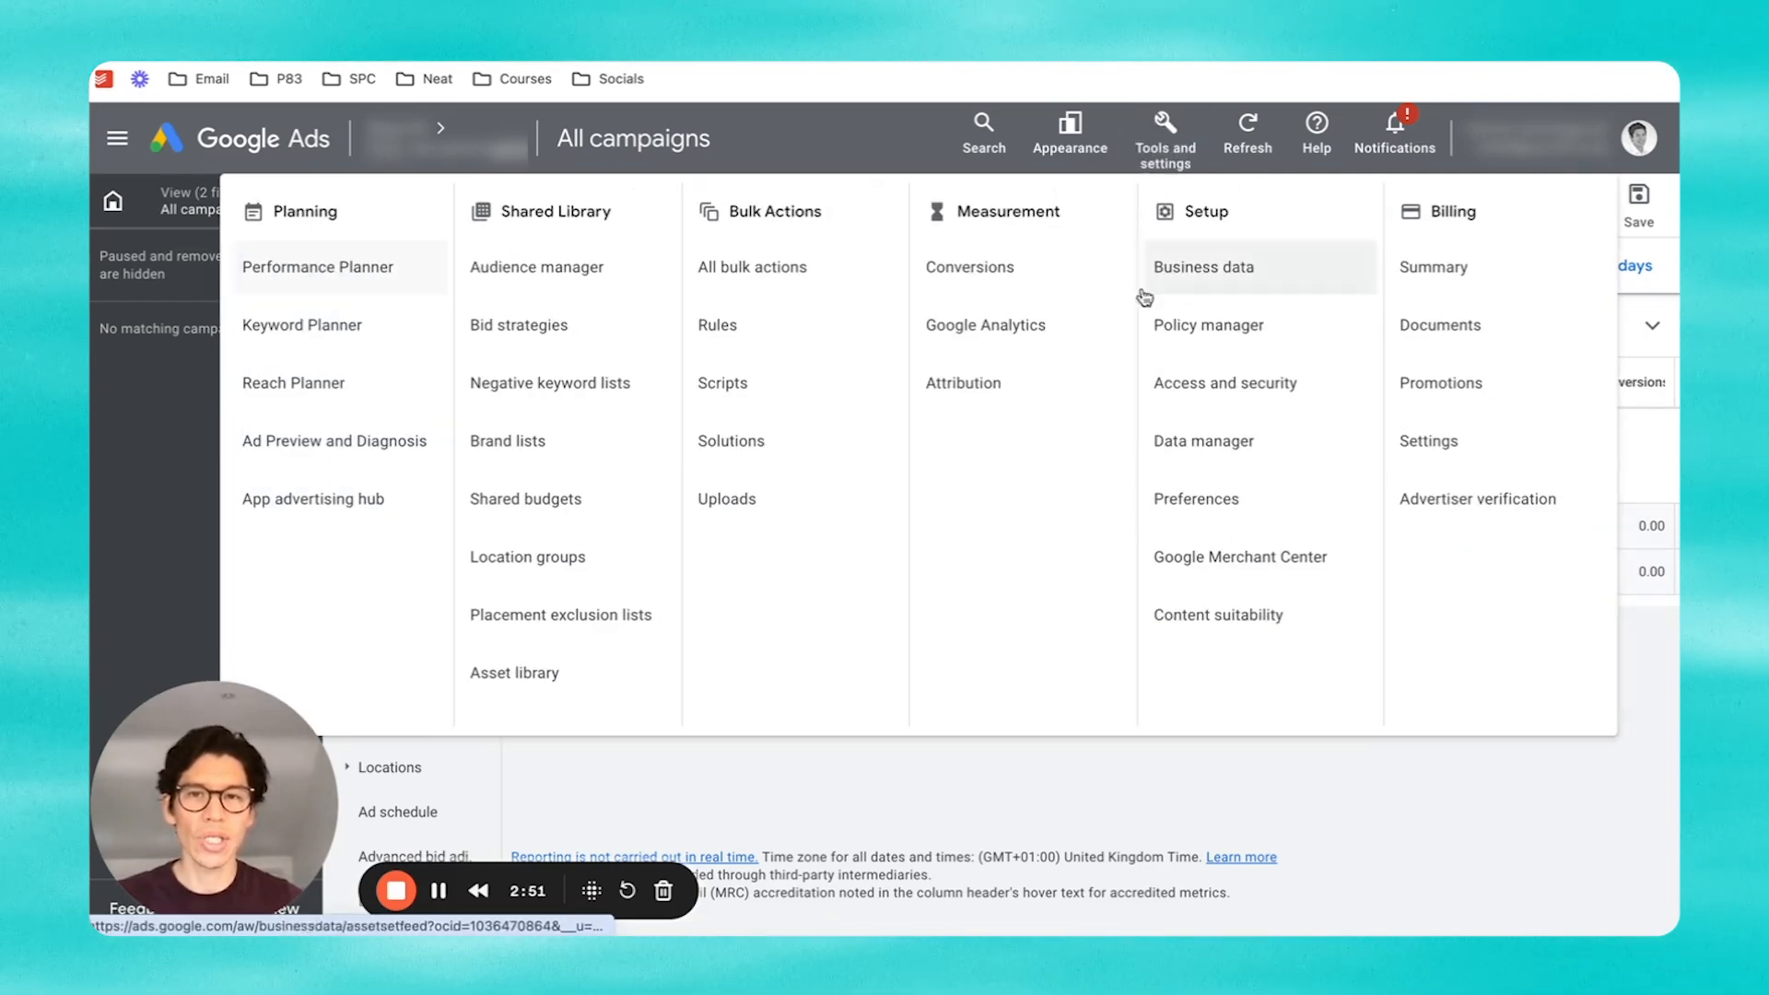
{"action": "left_click", "coordinate": [977, 287]}
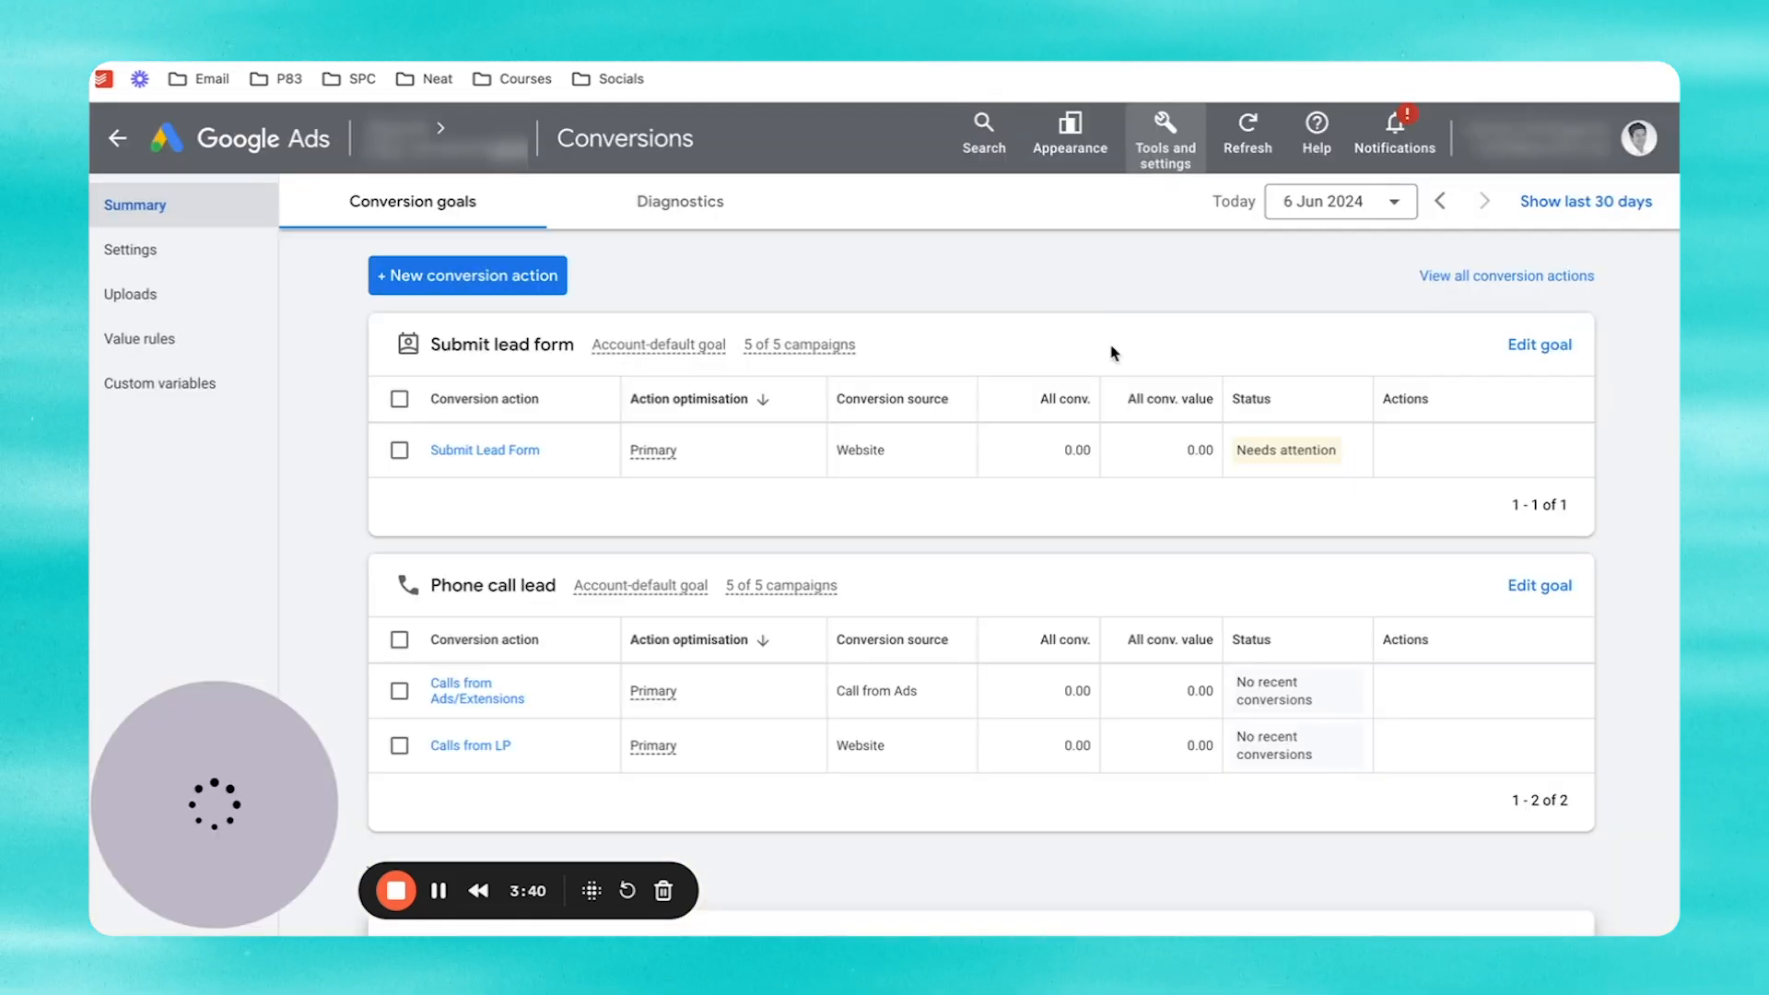
{"action": "left_click", "coordinate": [431, 291]}
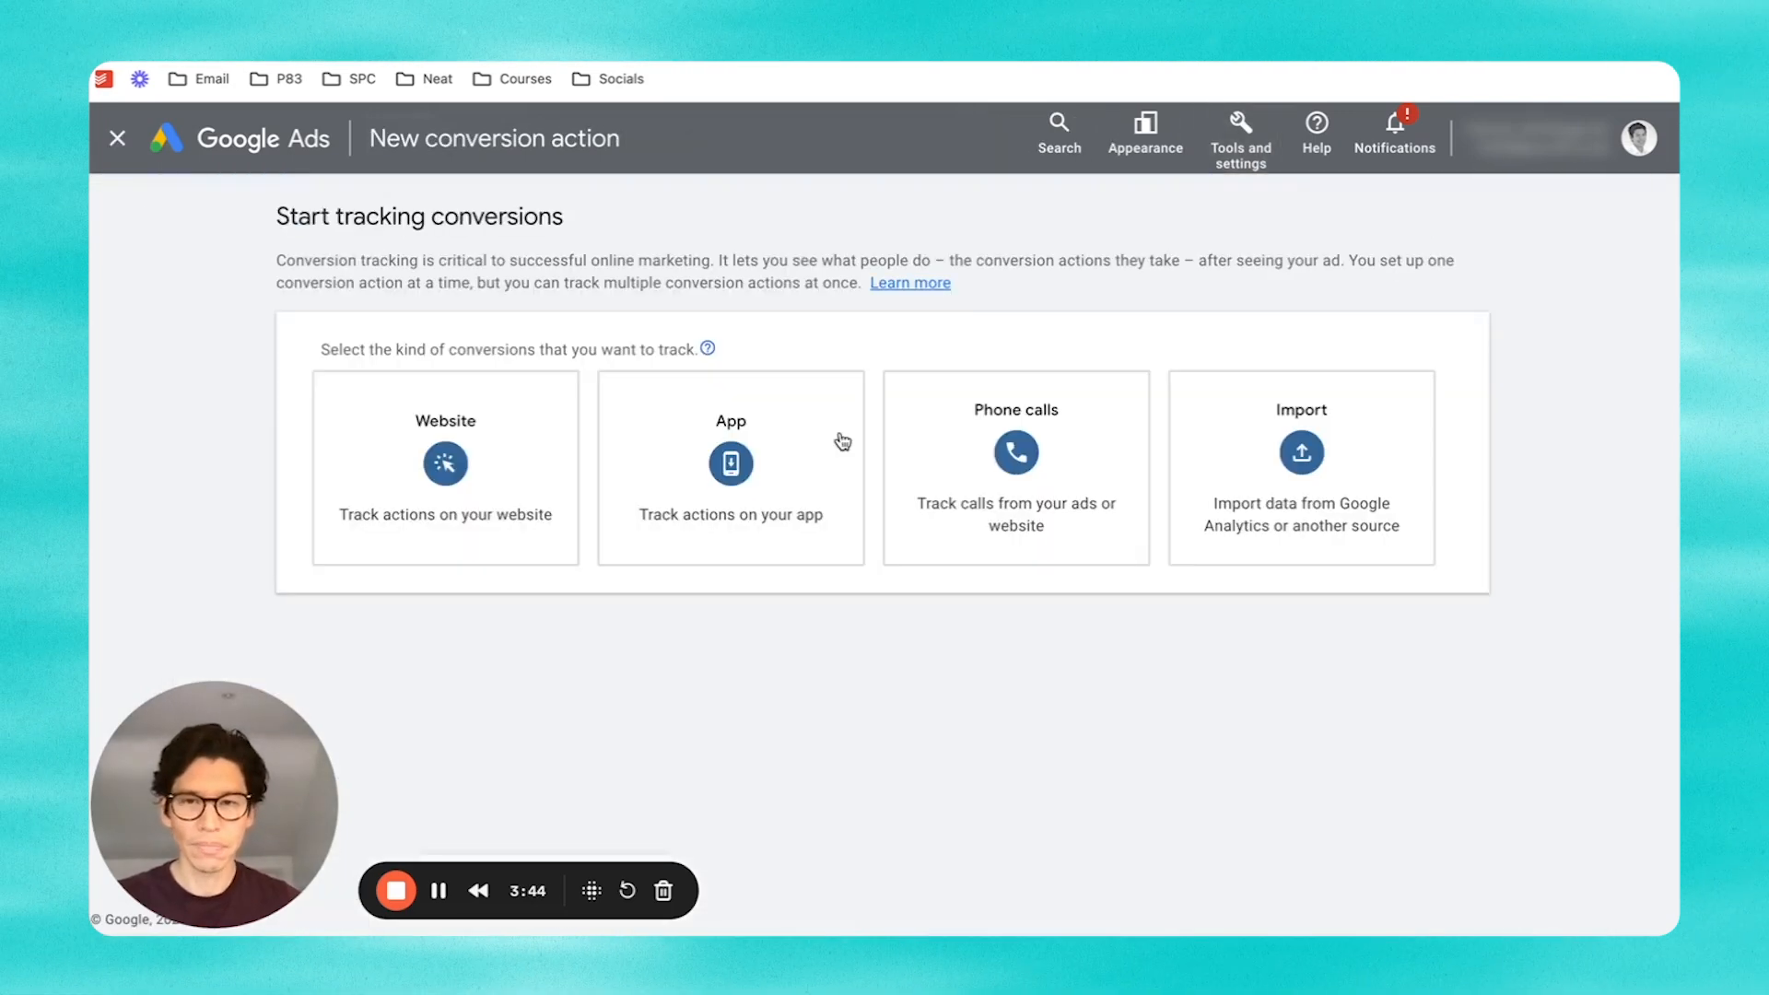
{"action": "left_click", "coordinate": [411, 491]}
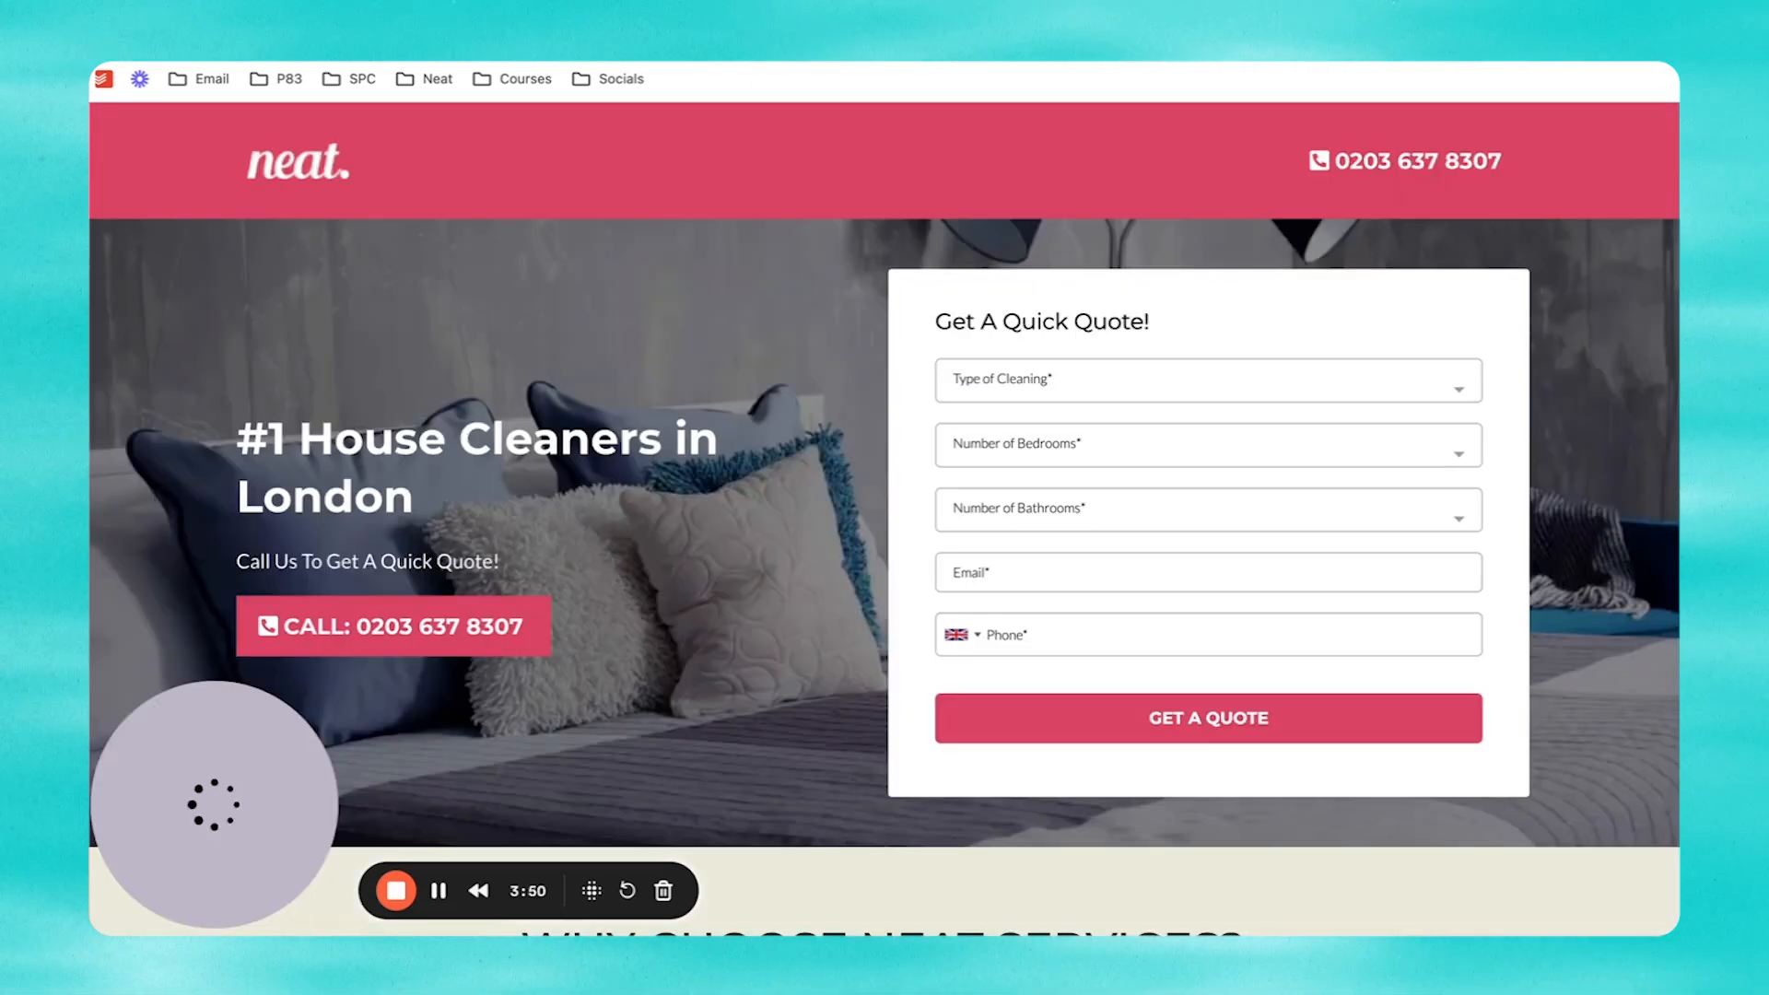
{"action": "key", "text": "ctrl+Tab"}
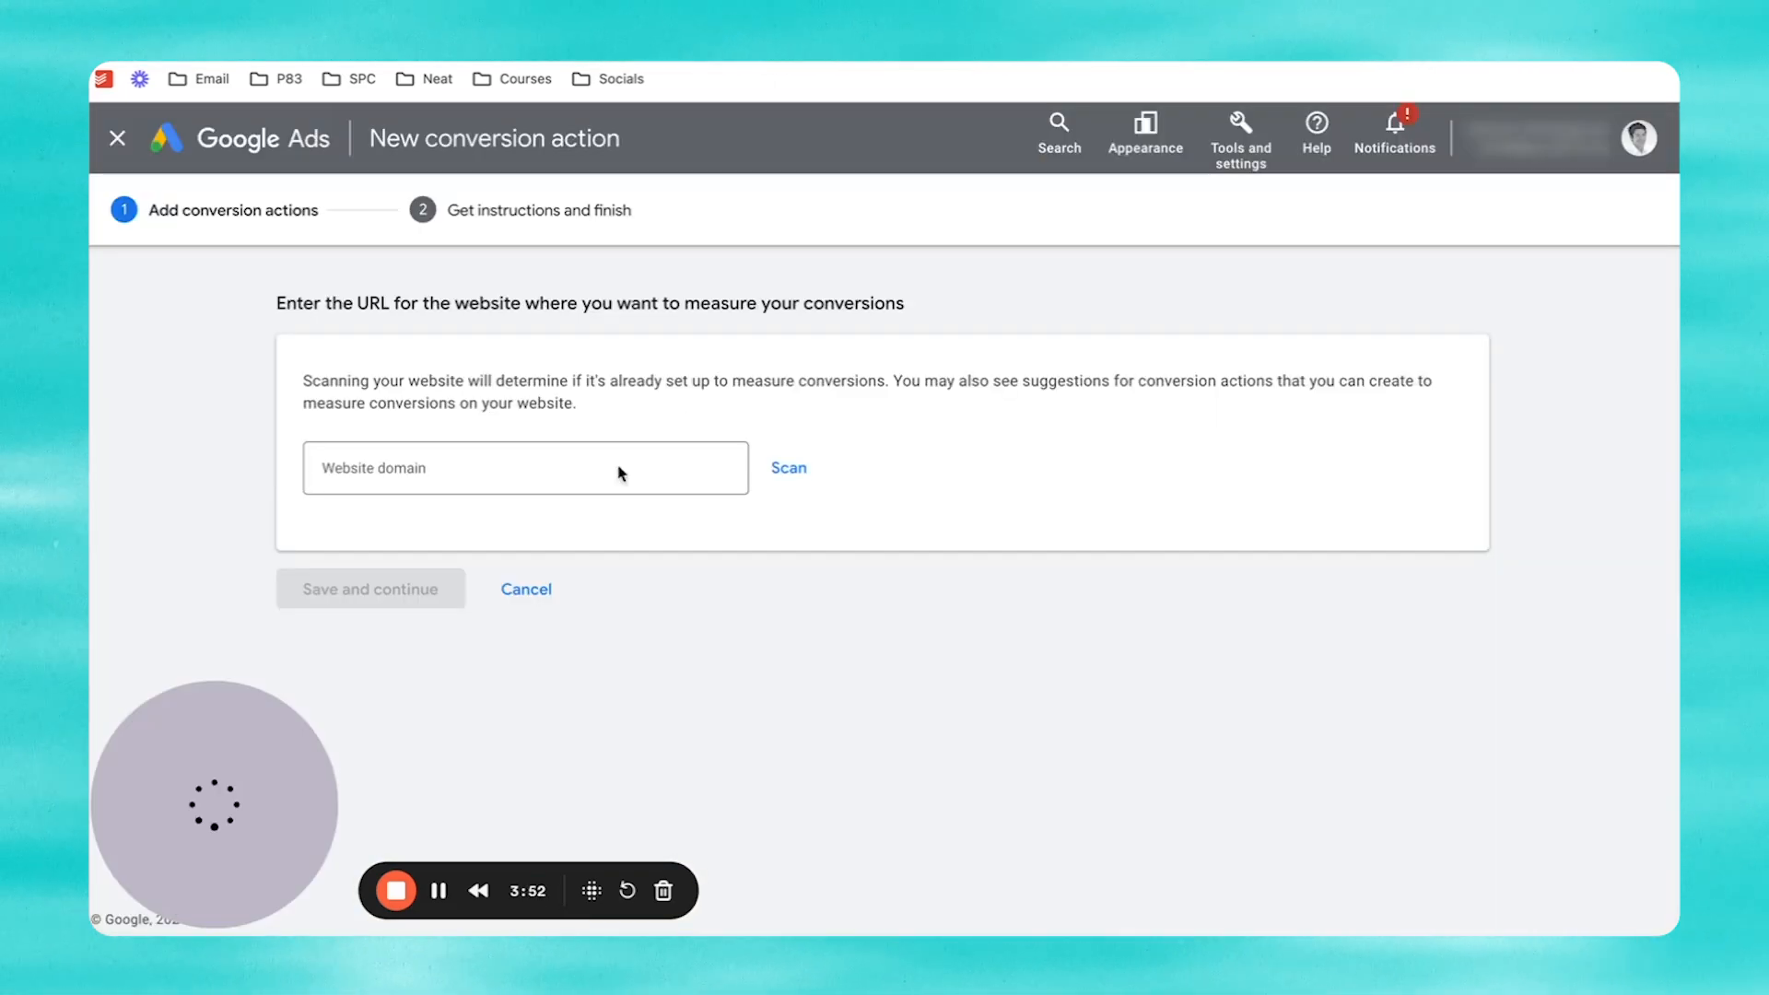
{"action": "left_click", "coordinate": [568, 472]}
{"action": "type", "text": "https://go.neatservices.co.uk/offer"}
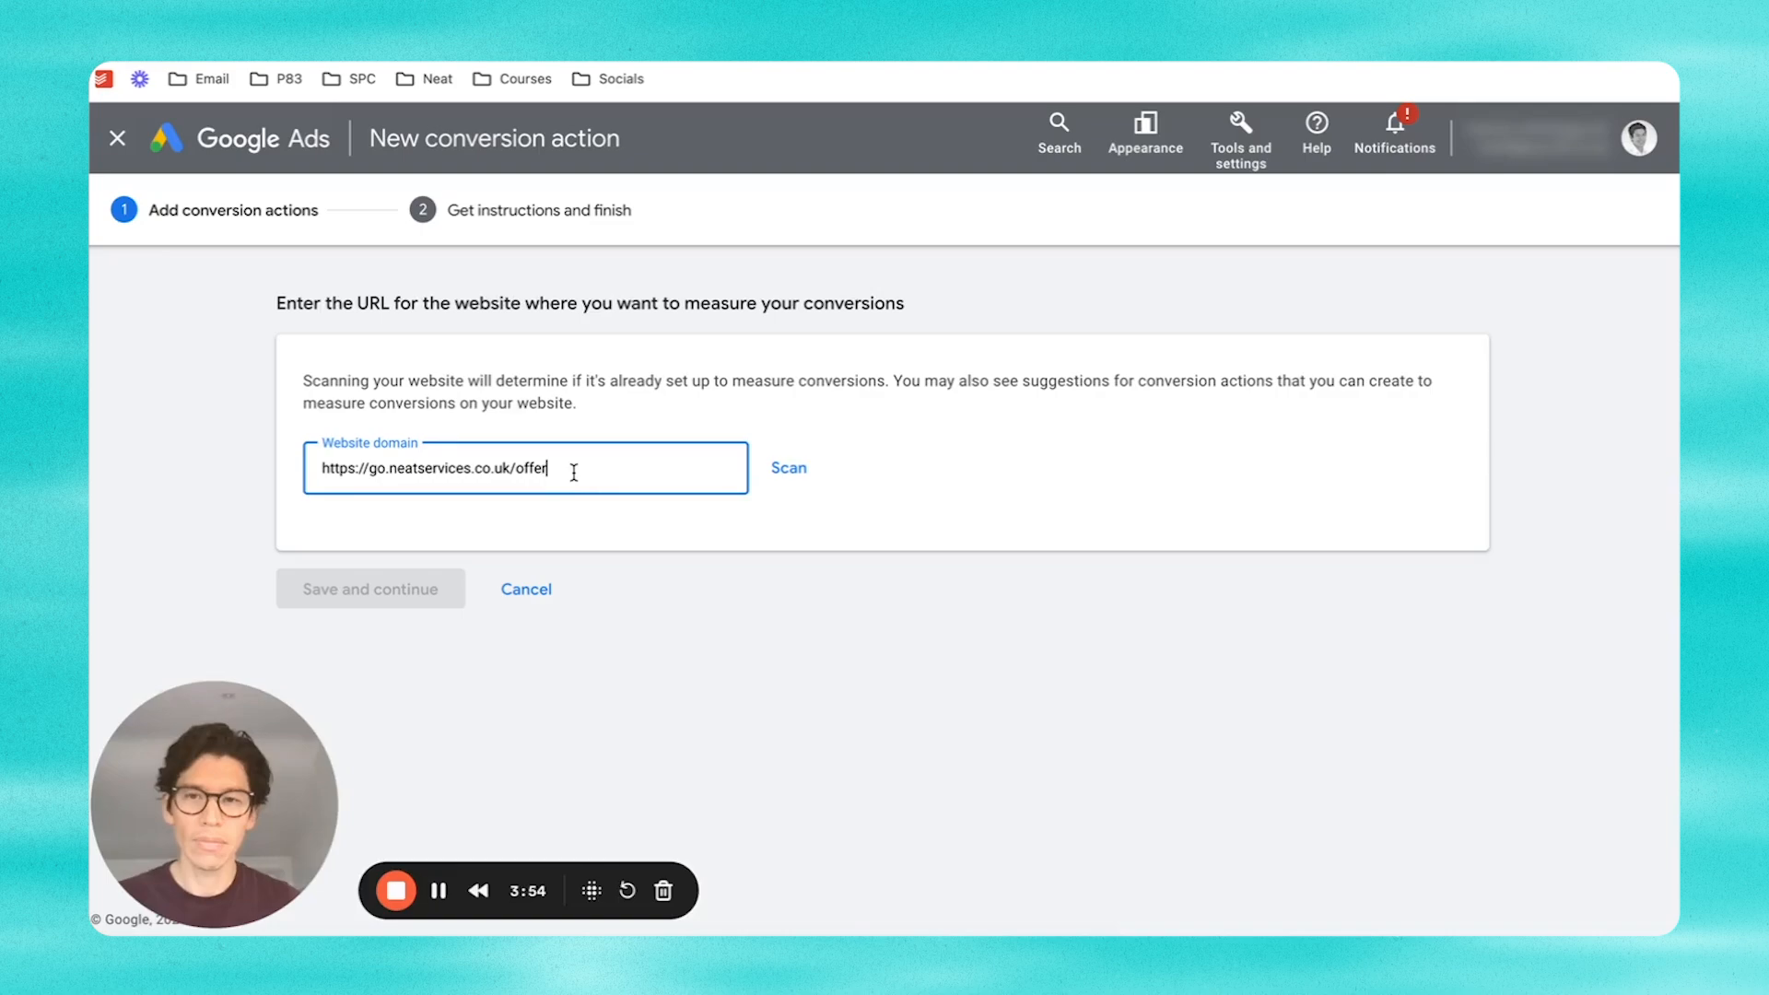
{"action": "left_click", "coordinate": [788, 468]}
{"action": "scroll", "coordinate": [857, 539], "scroll_direction": "down", "scroll_amount": 7}
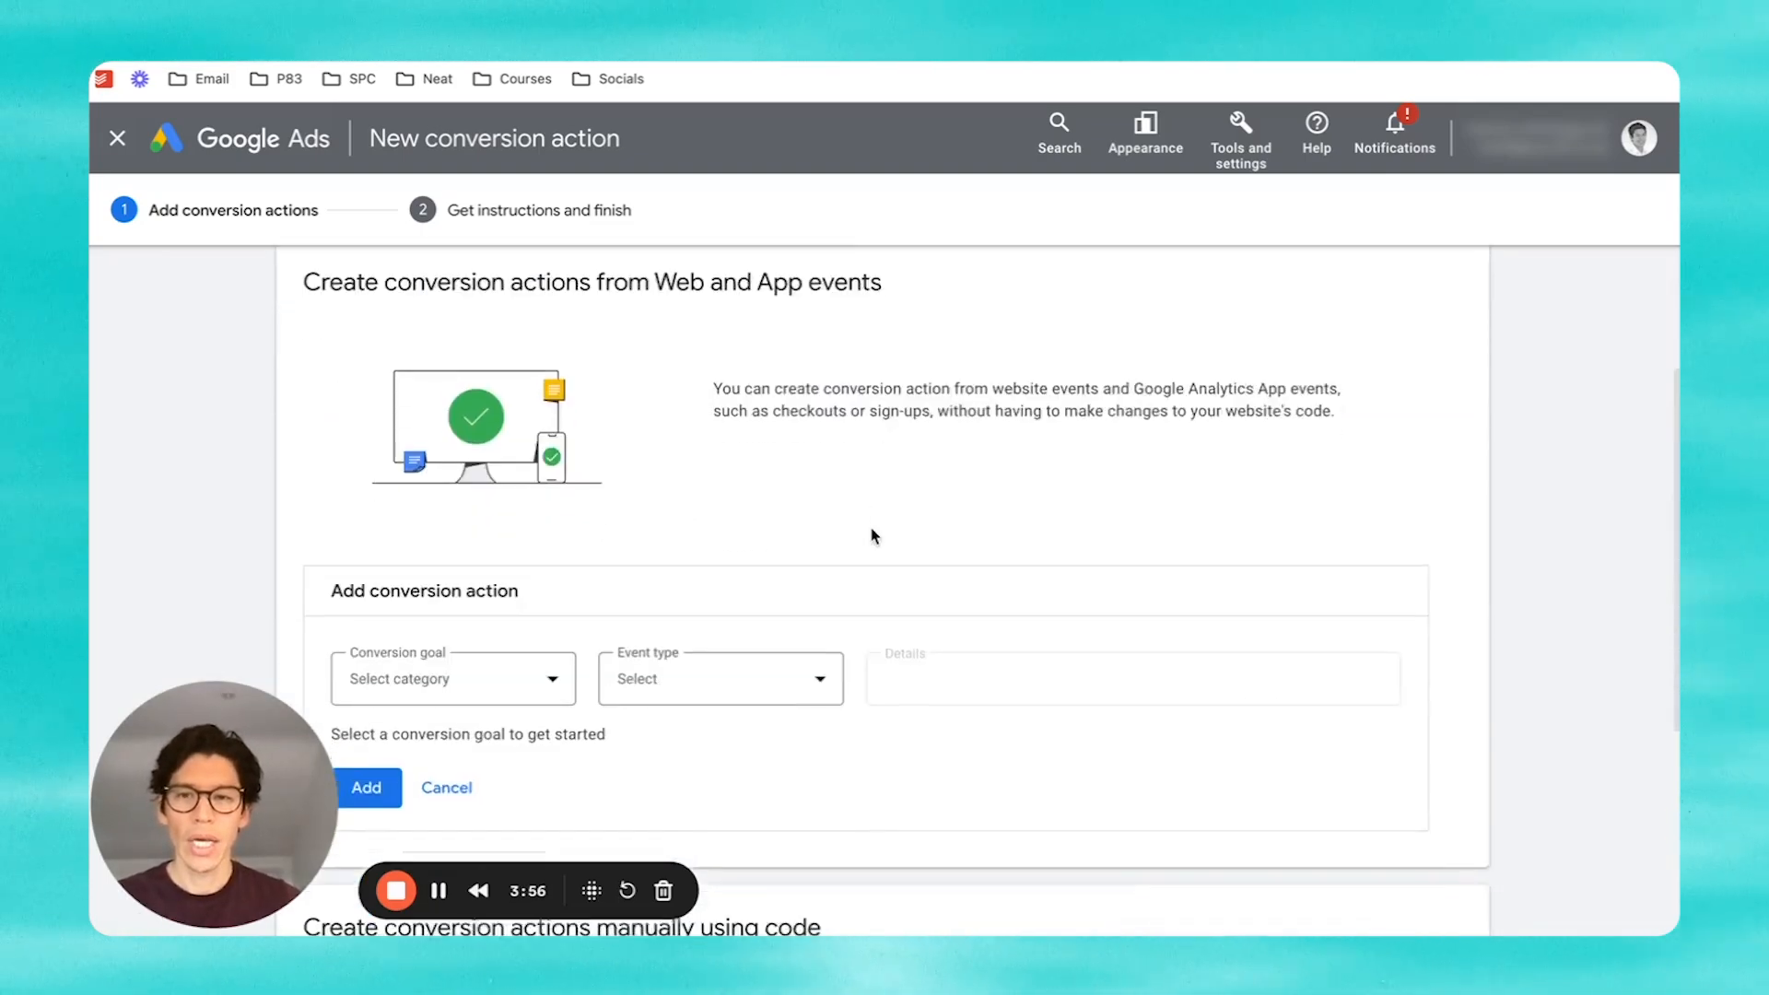
{"action": "scroll", "coordinate": [874, 536], "scroll_direction": "down", "scroll_amount": 2}
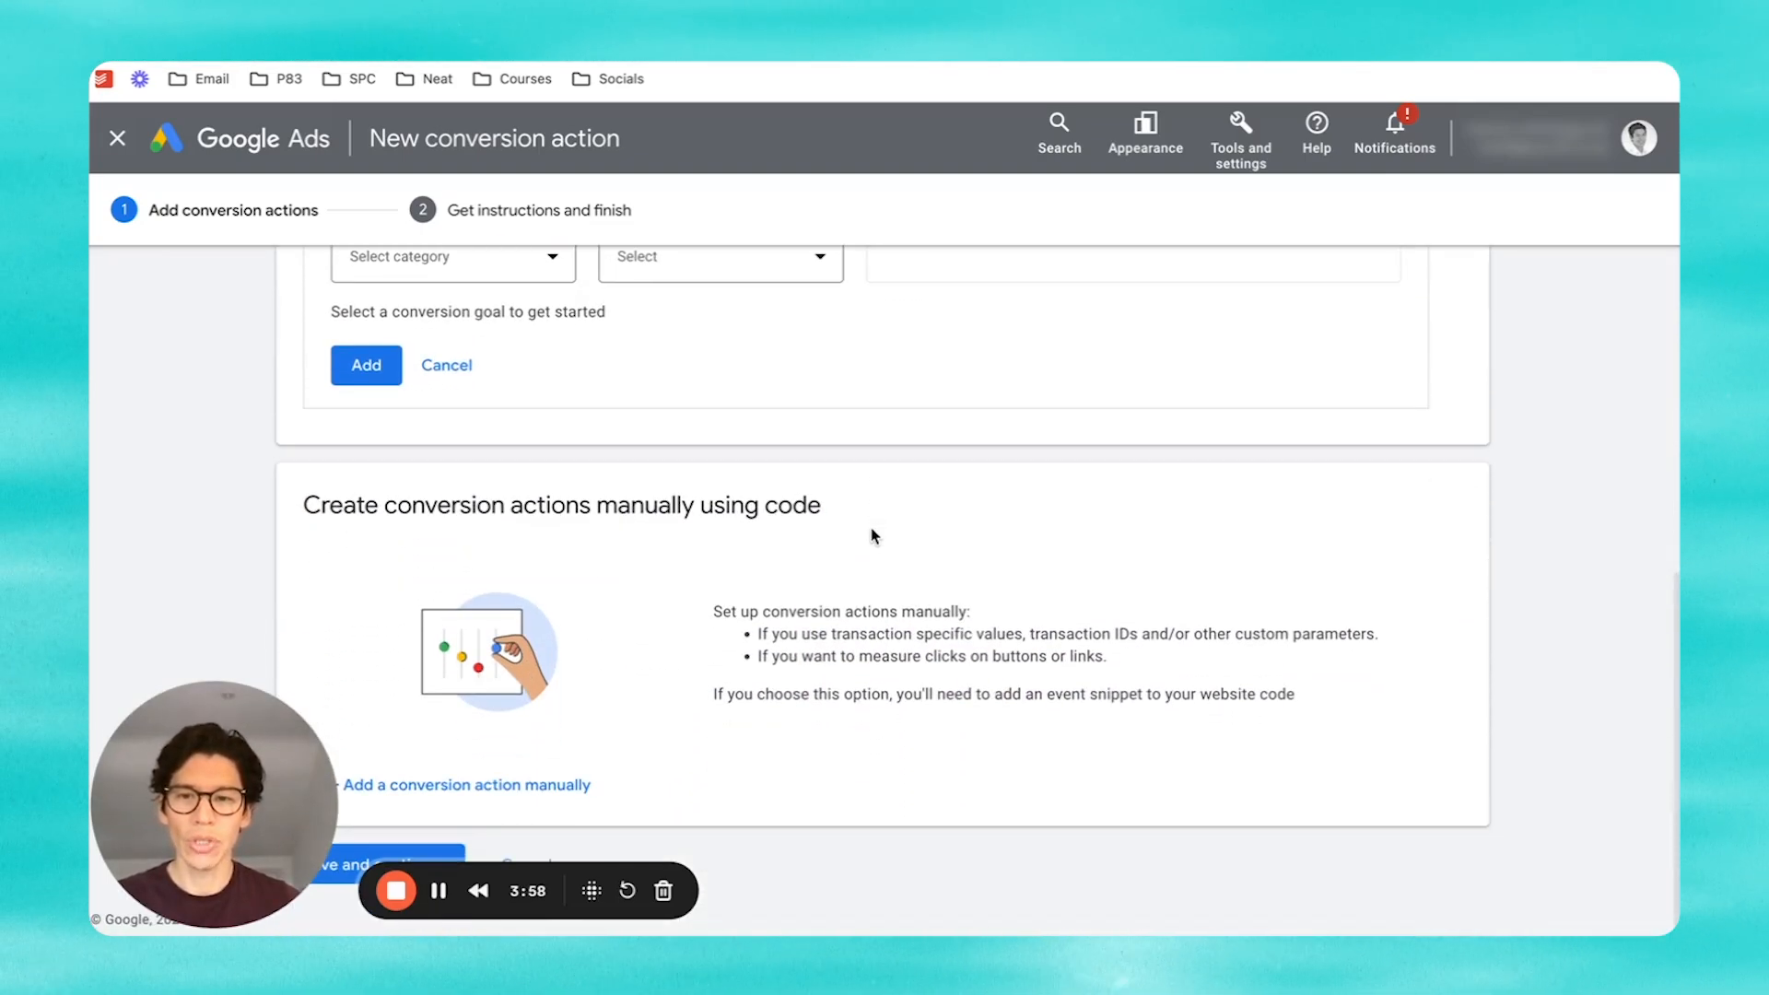
Step: Add a manual conversion action in the Submit lead form category named 'Test lead form'
{"action": "left_click", "coordinate": [456, 788]}
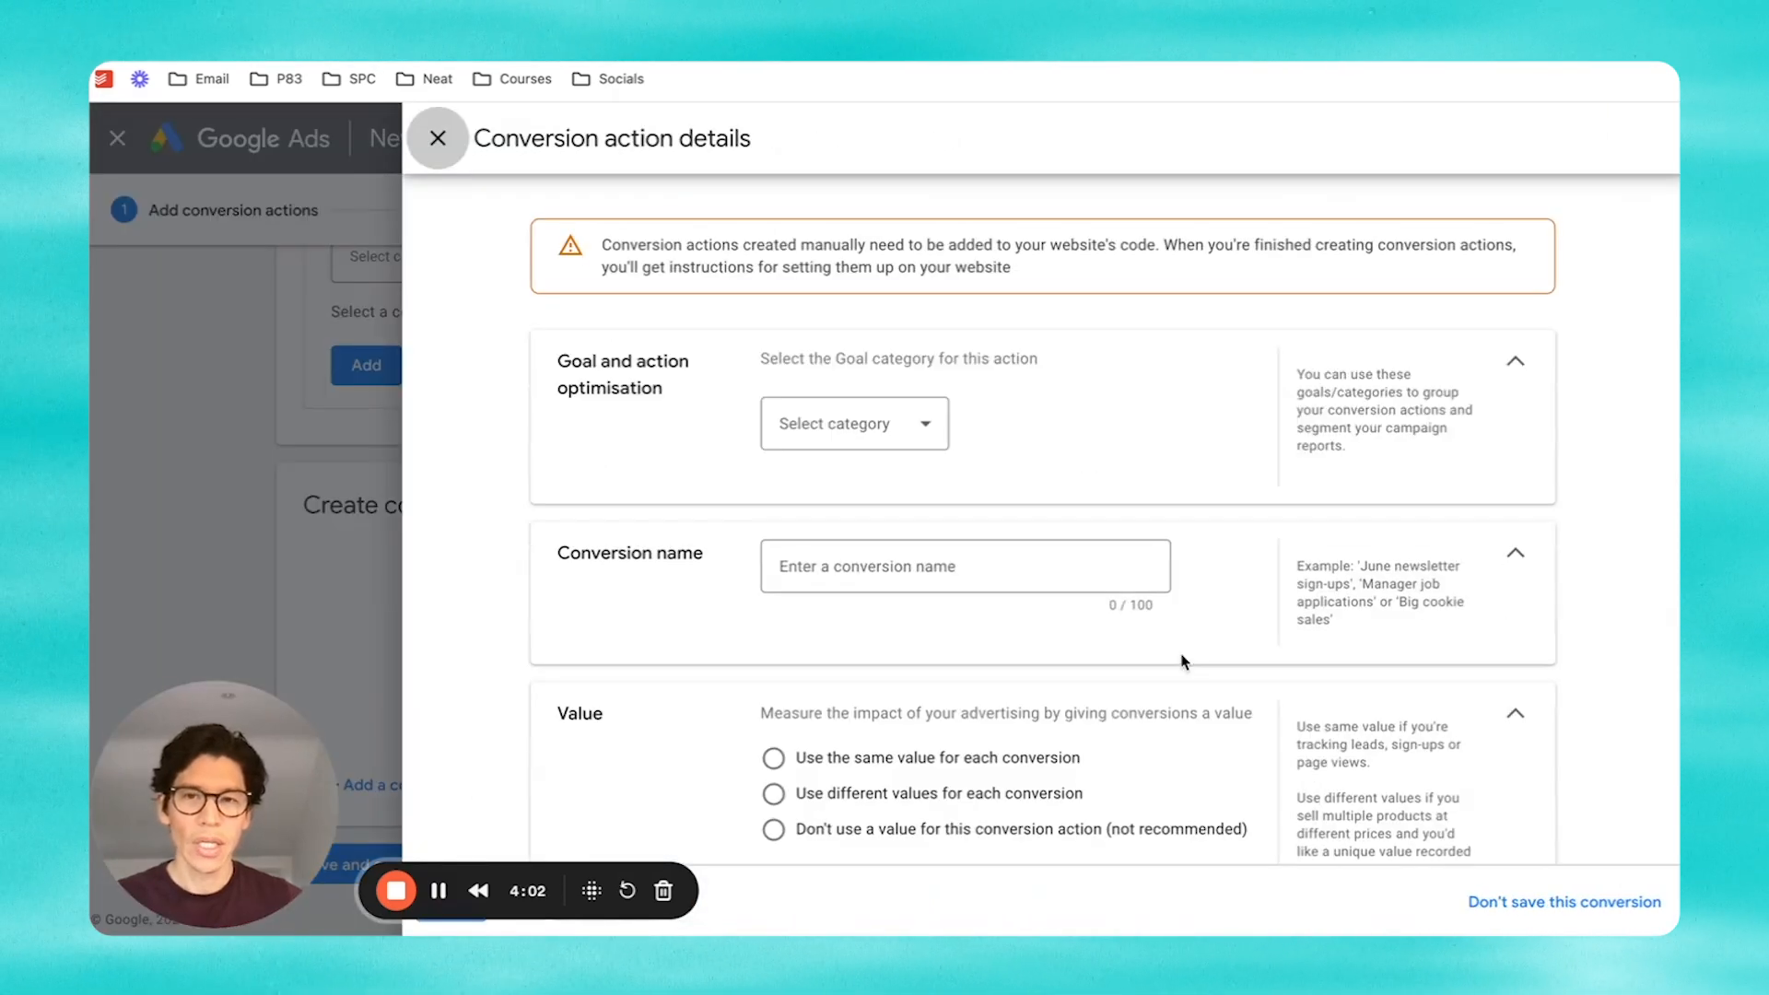
{"action": "left_click", "coordinate": [903, 430]}
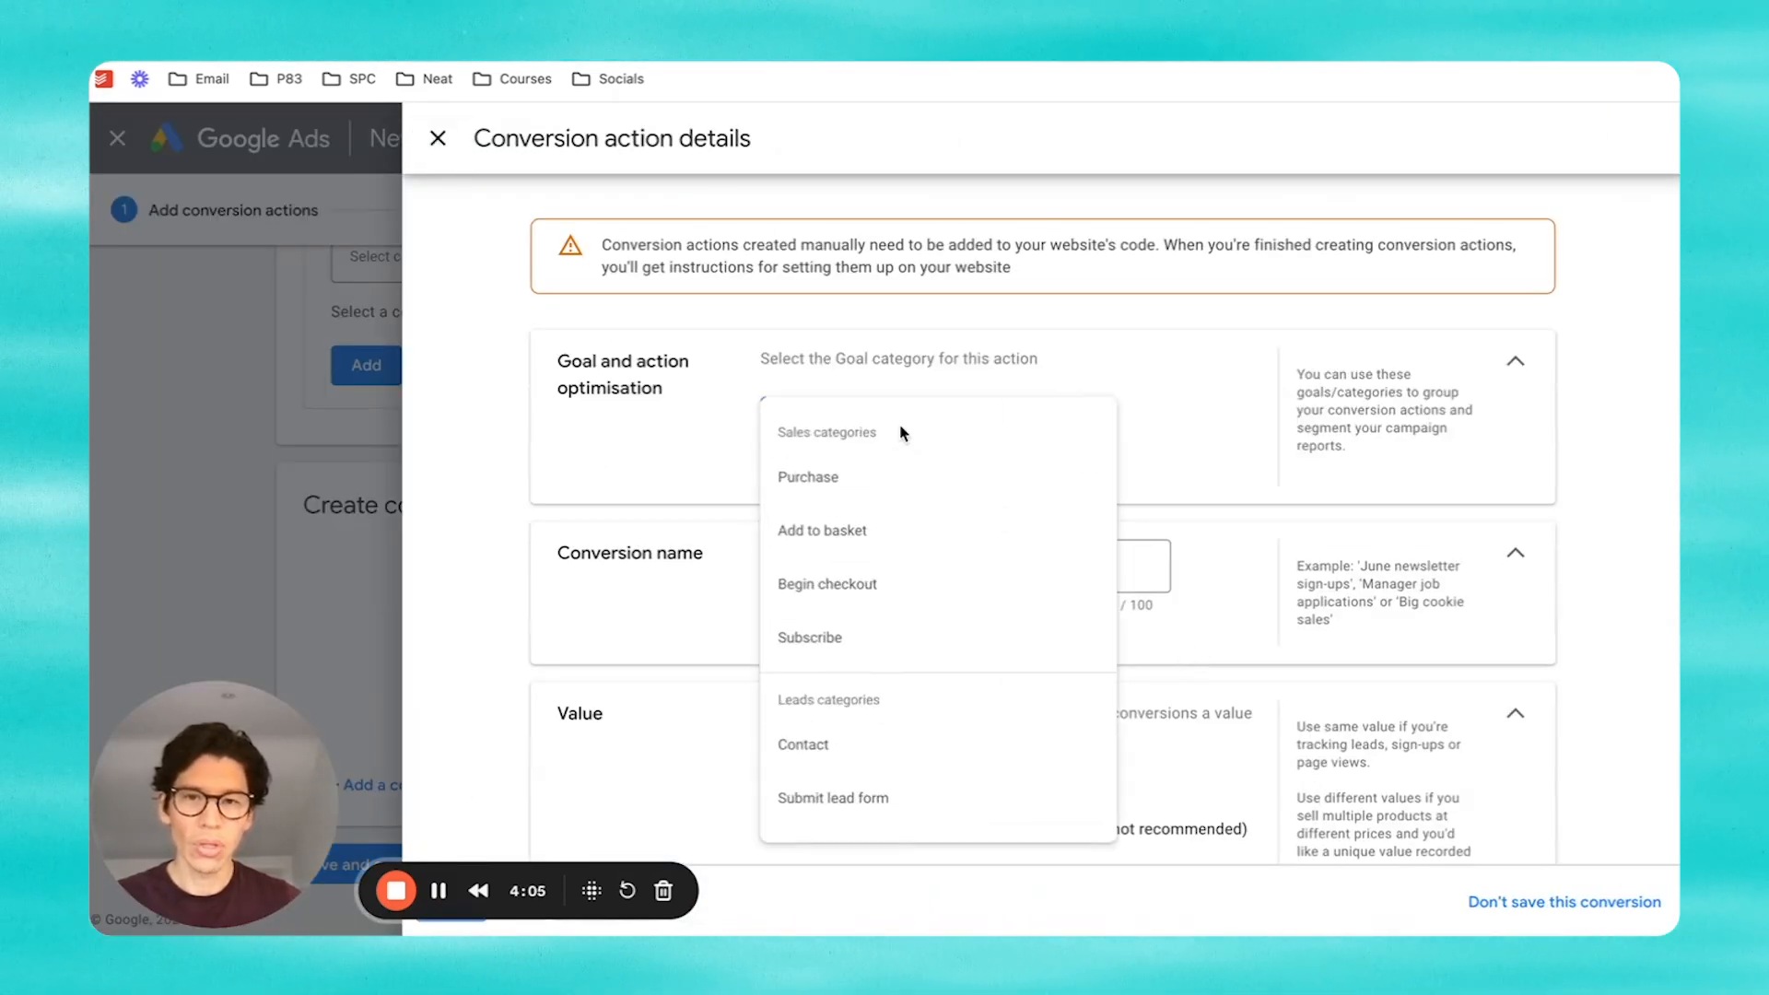
{"action": "left_click", "coordinate": [907, 809]}
{"action": "scroll", "coordinate": [1142, 502], "scroll_direction": "down", "scroll_amount": 2}
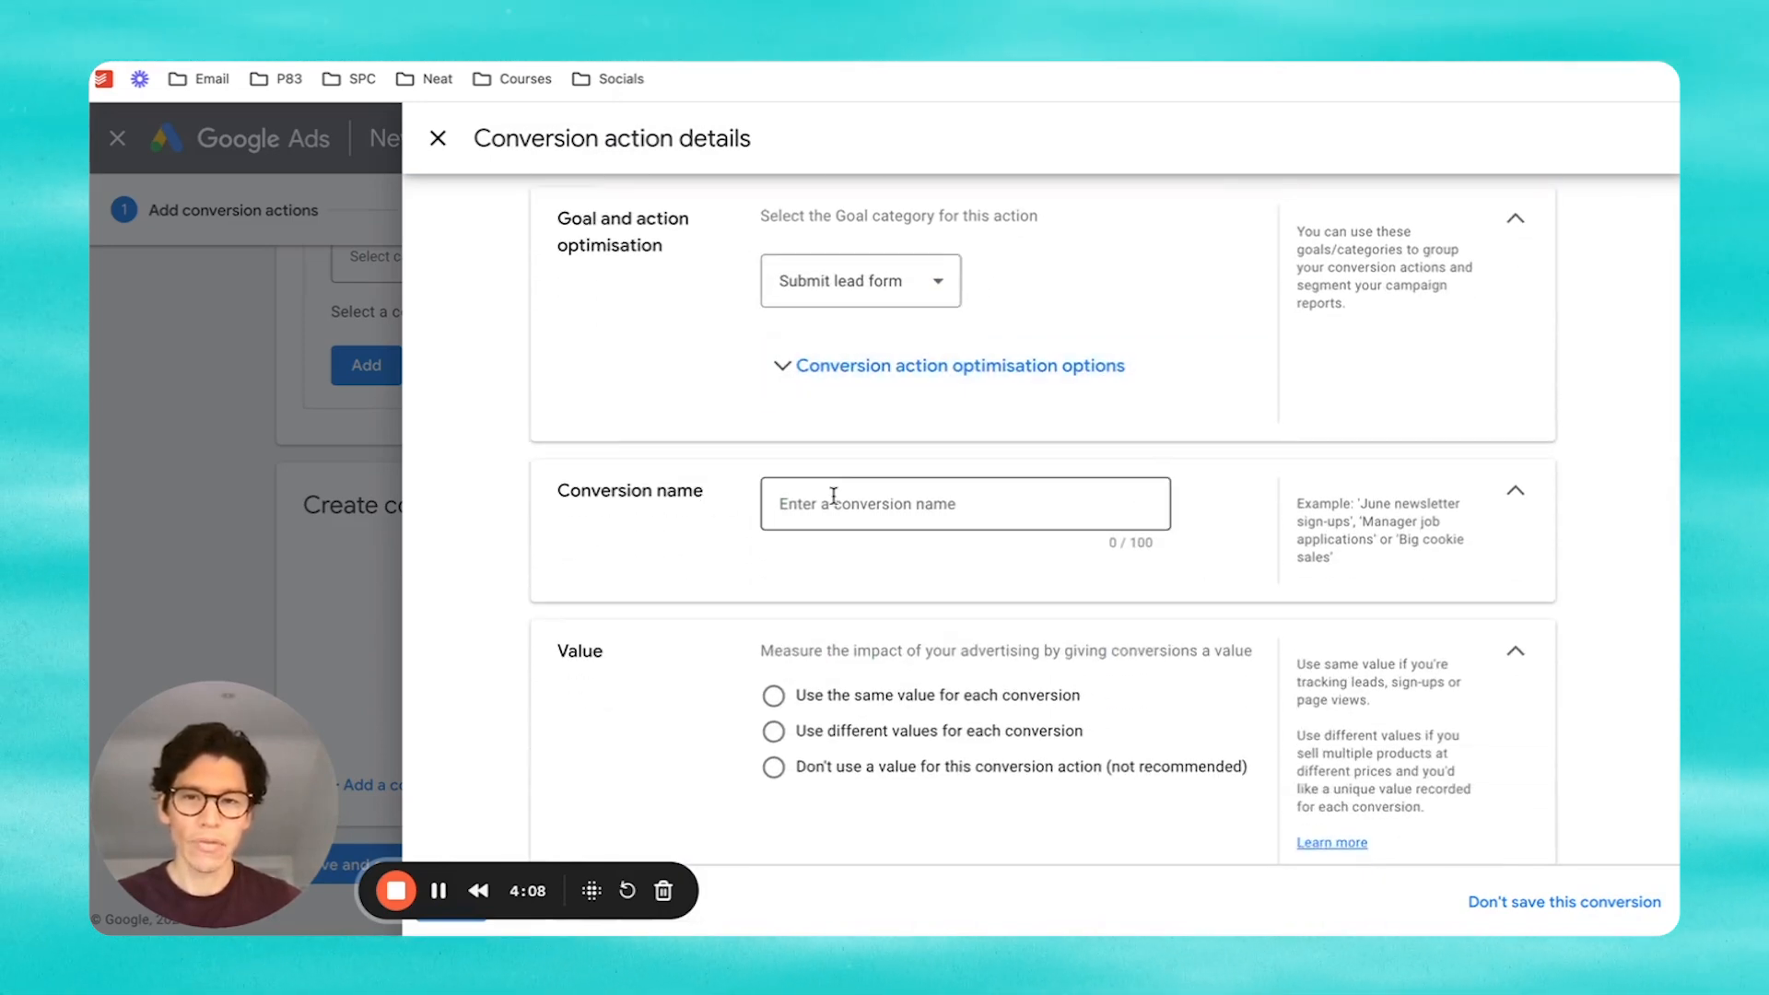
{"action": "left_click", "coordinate": [835, 497]}
{"action": "type", "text": "Test "}
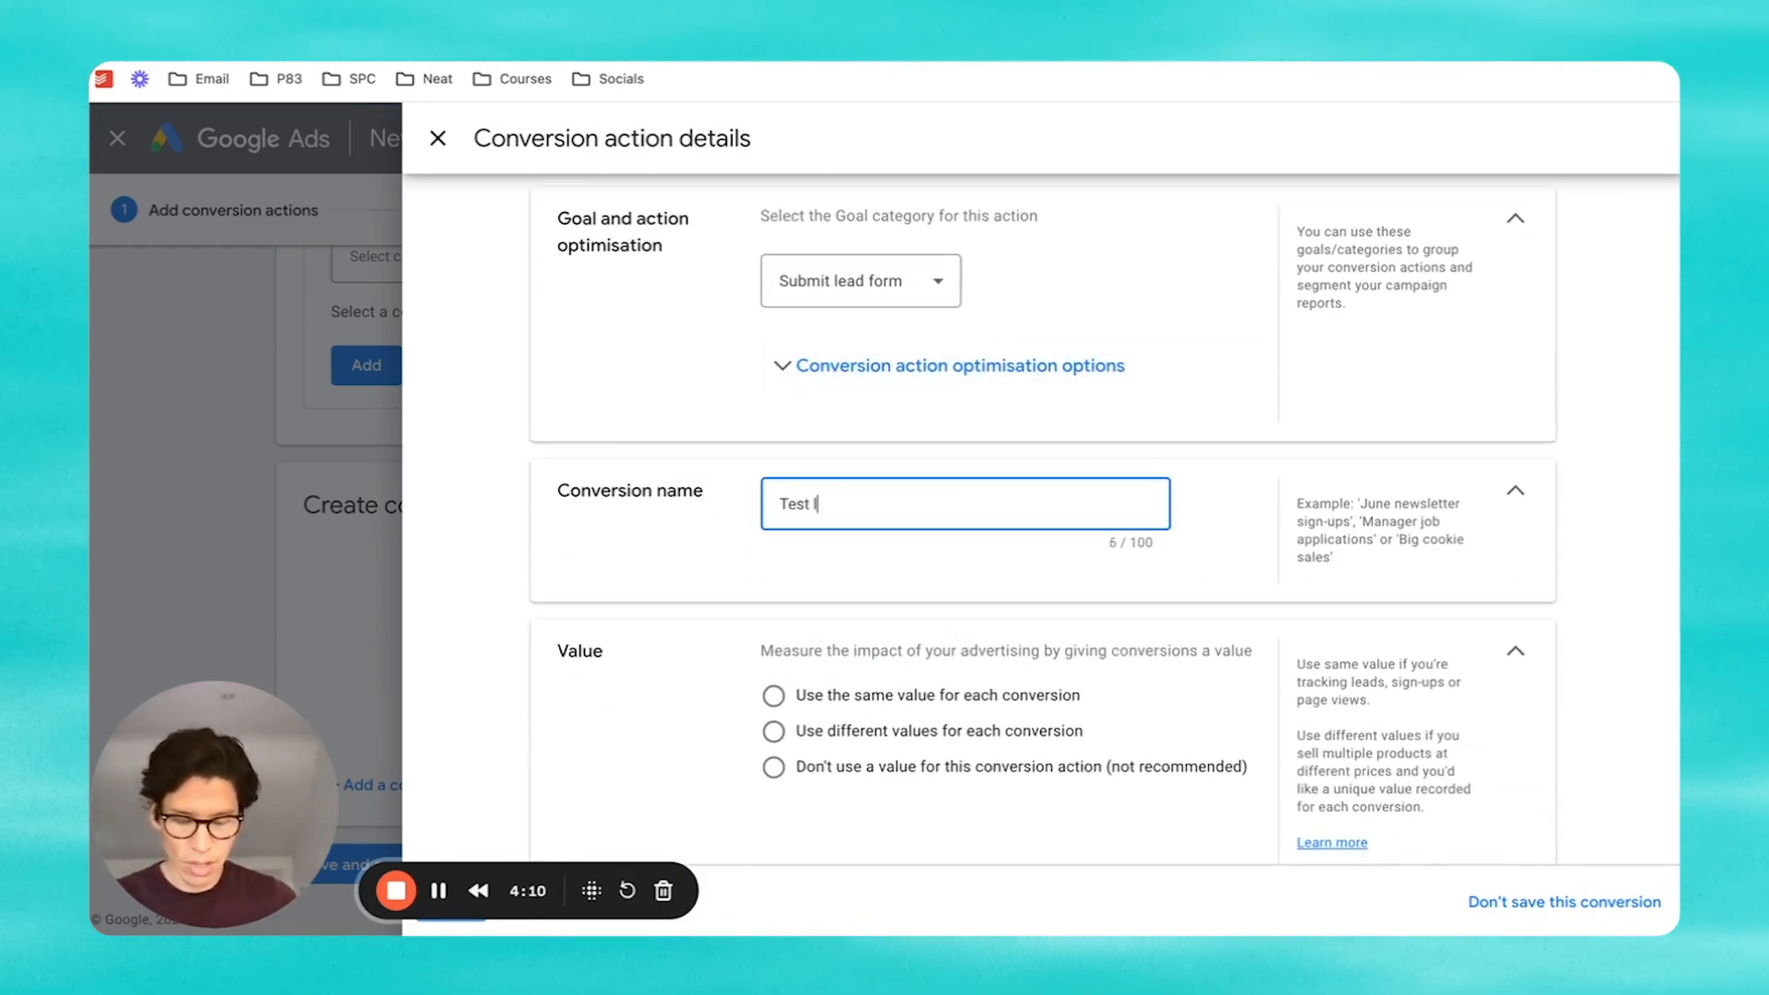
{"action": "type", "text": "lead form"}
Step: Give each conversion the same £1 value, count one per click, and confirm
{"action": "scroll", "coordinate": [775, 494], "scroll_direction": "down", "scroll_amount": 2}
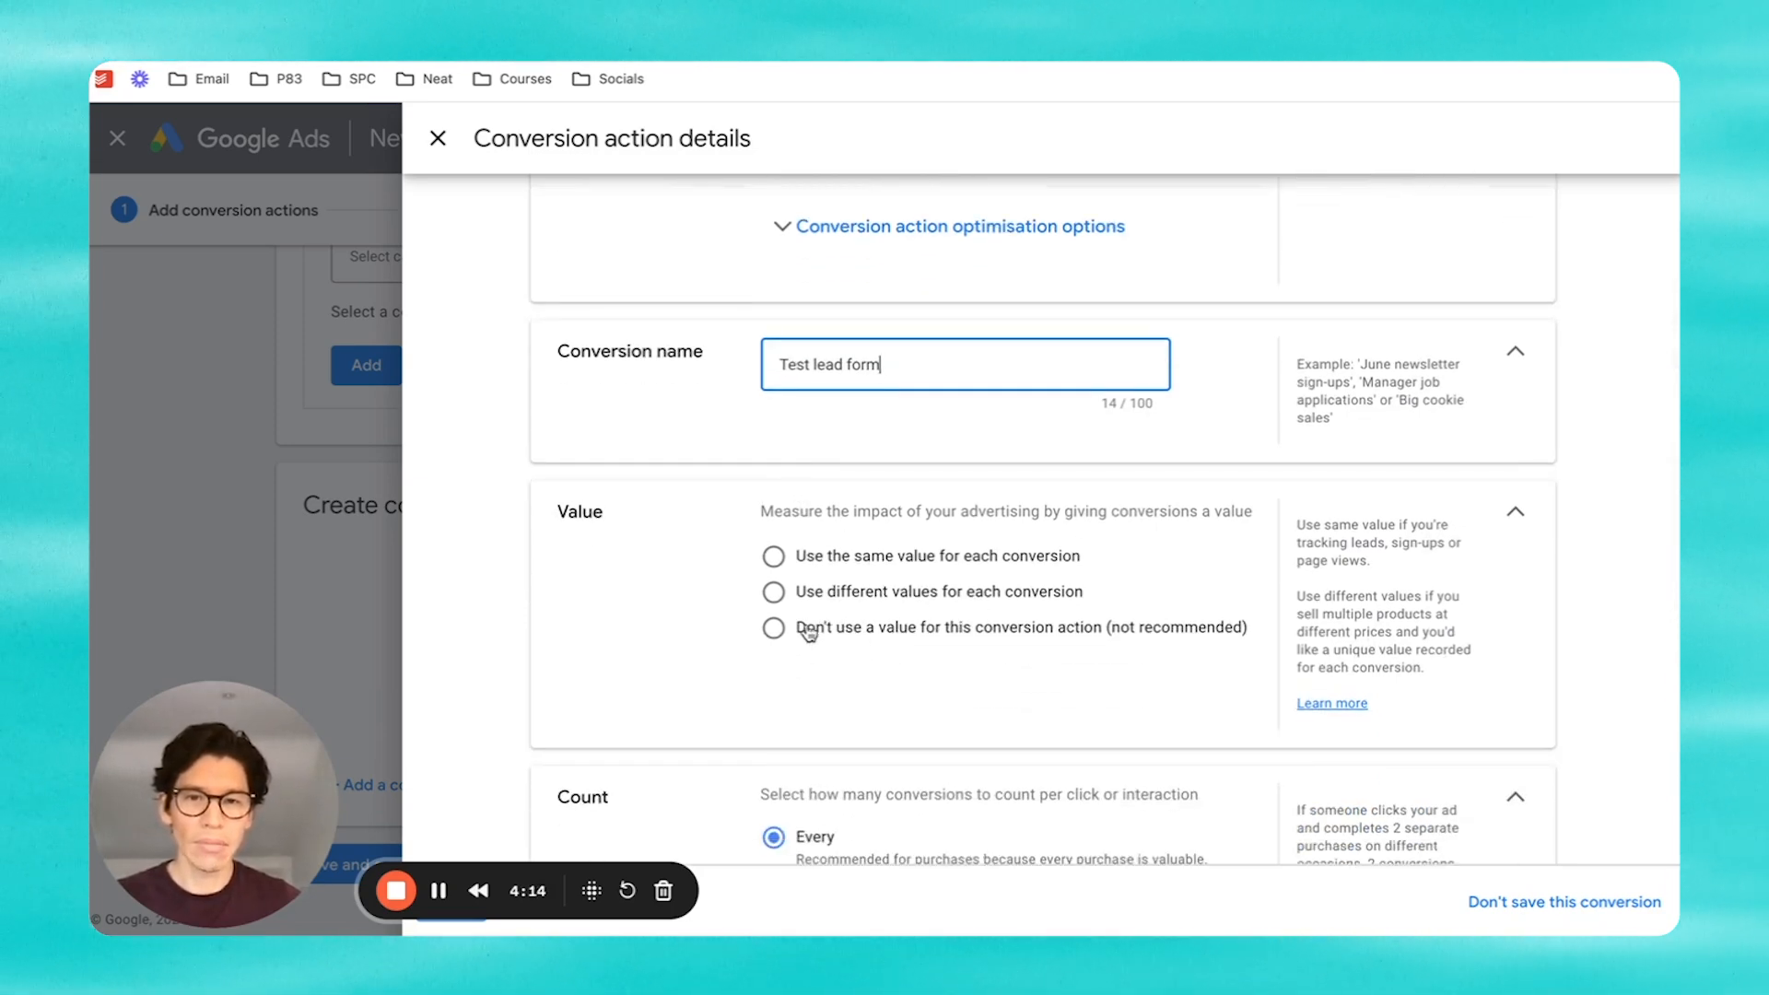
{"action": "left_click", "coordinate": [779, 558]}
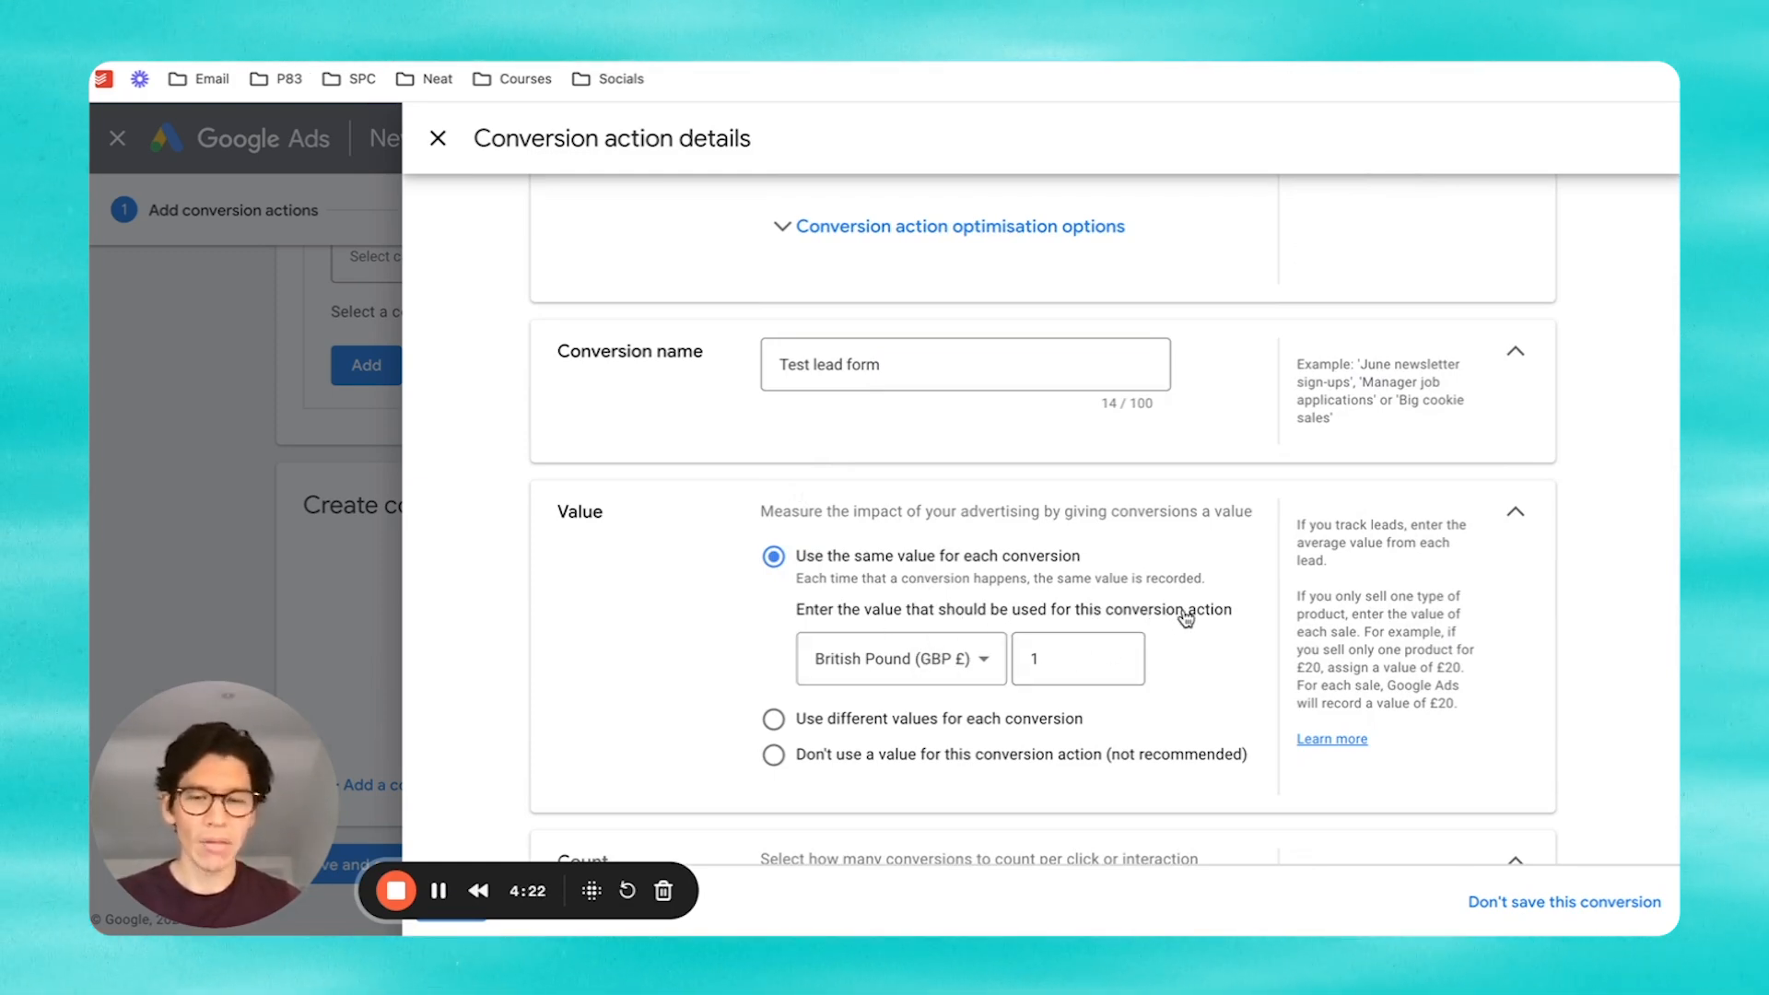
{"action": "scroll", "coordinate": [1186, 618], "scroll_direction": "down", "scroll_amount": 3}
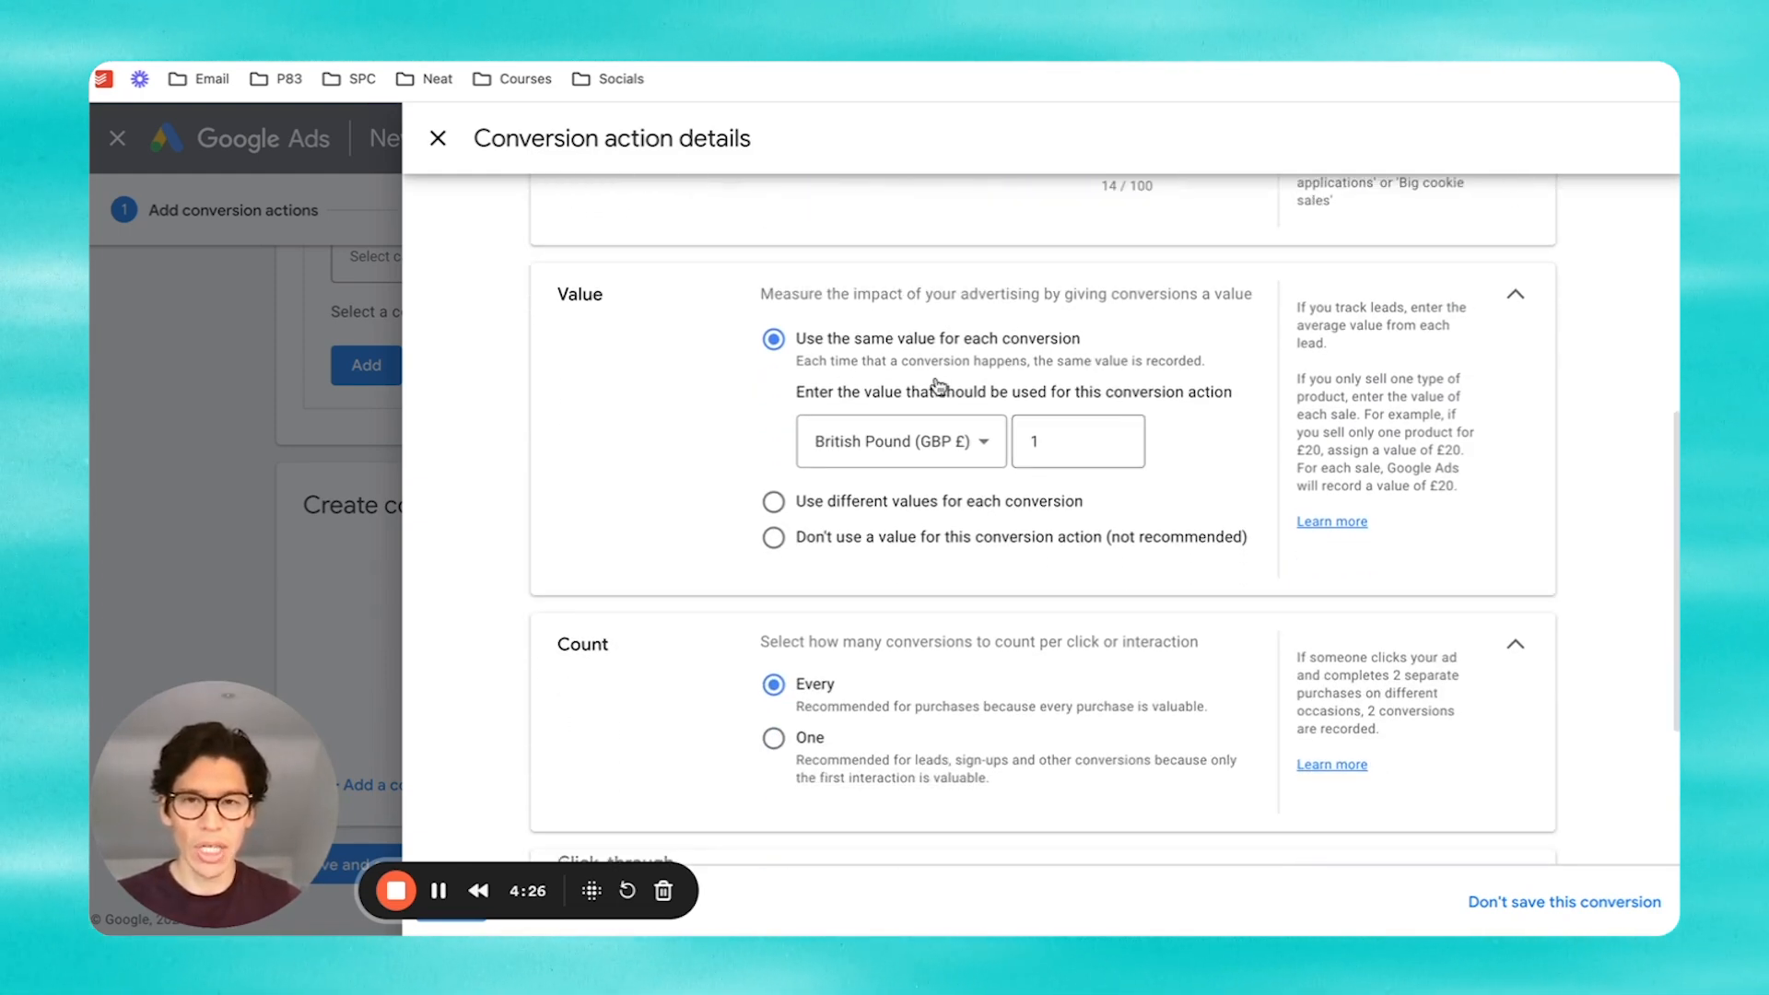
{"action": "scroll", "coordinate": [1141, 396], "scroll_direction": "down", "scroll_amount": 2}
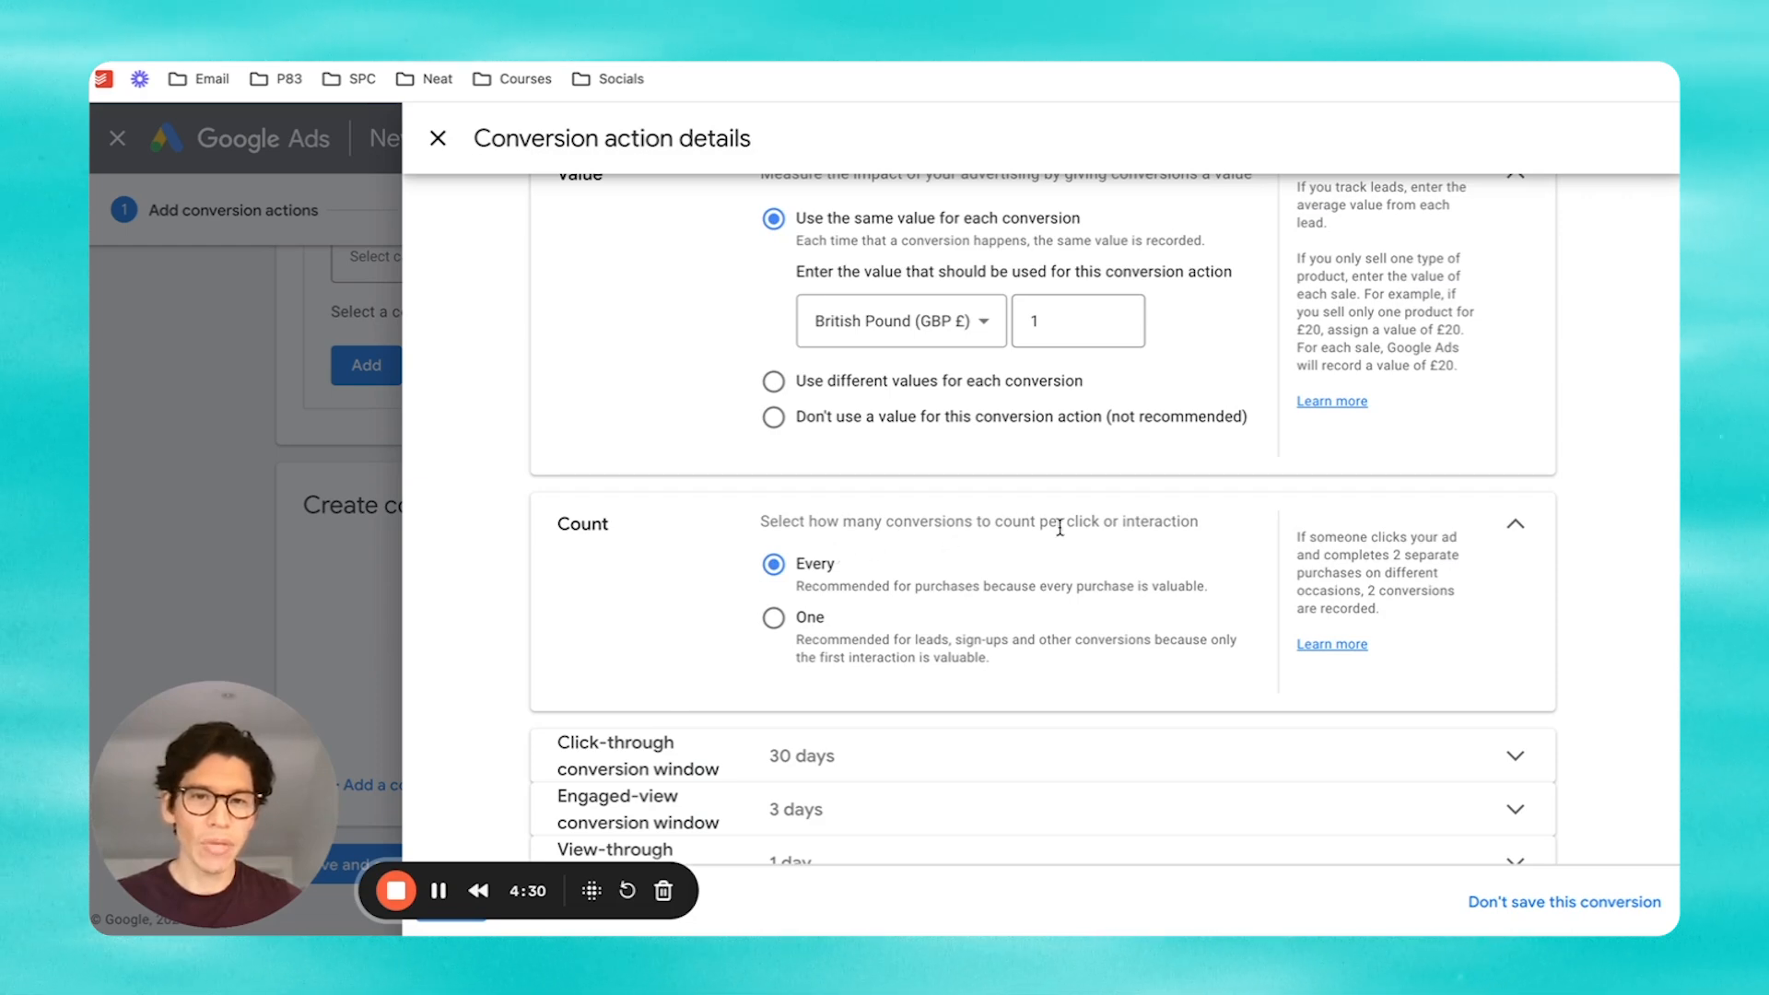
{"action": "left_click", "coordinate": [776, 622]}
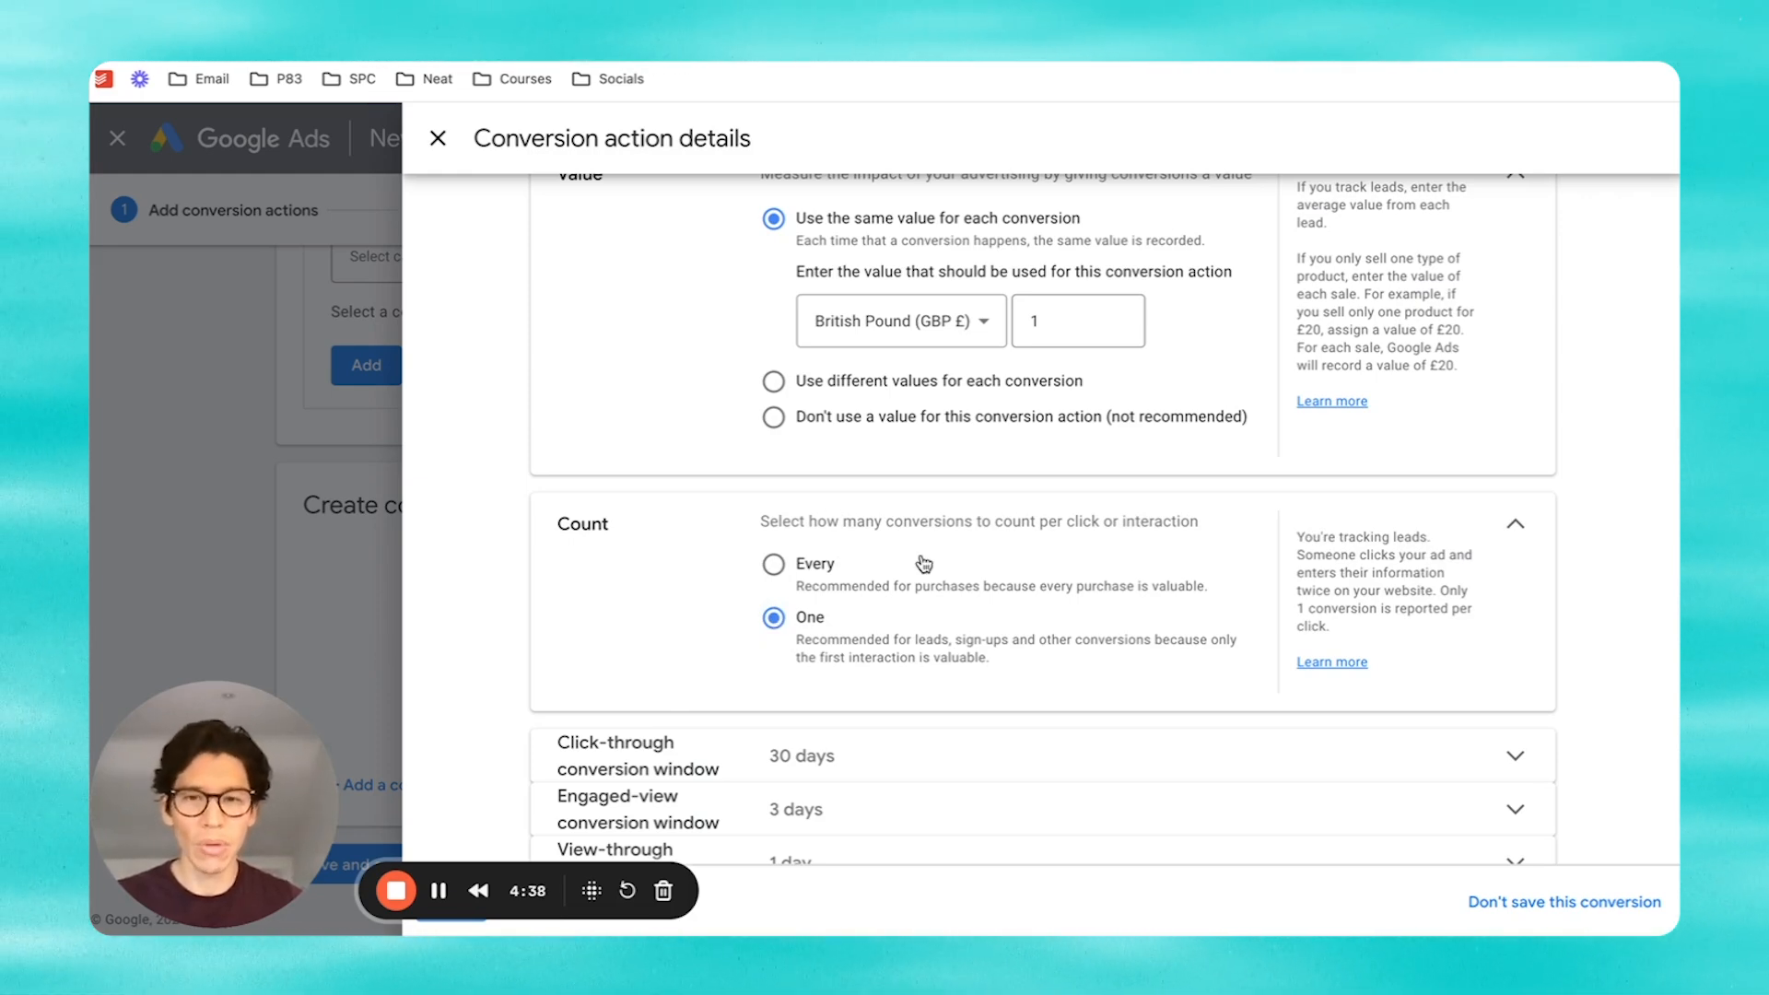
{"action": "scroll", "coordinate": [953, 633], "scroll_direction": "down", "scroll_amount": 2}
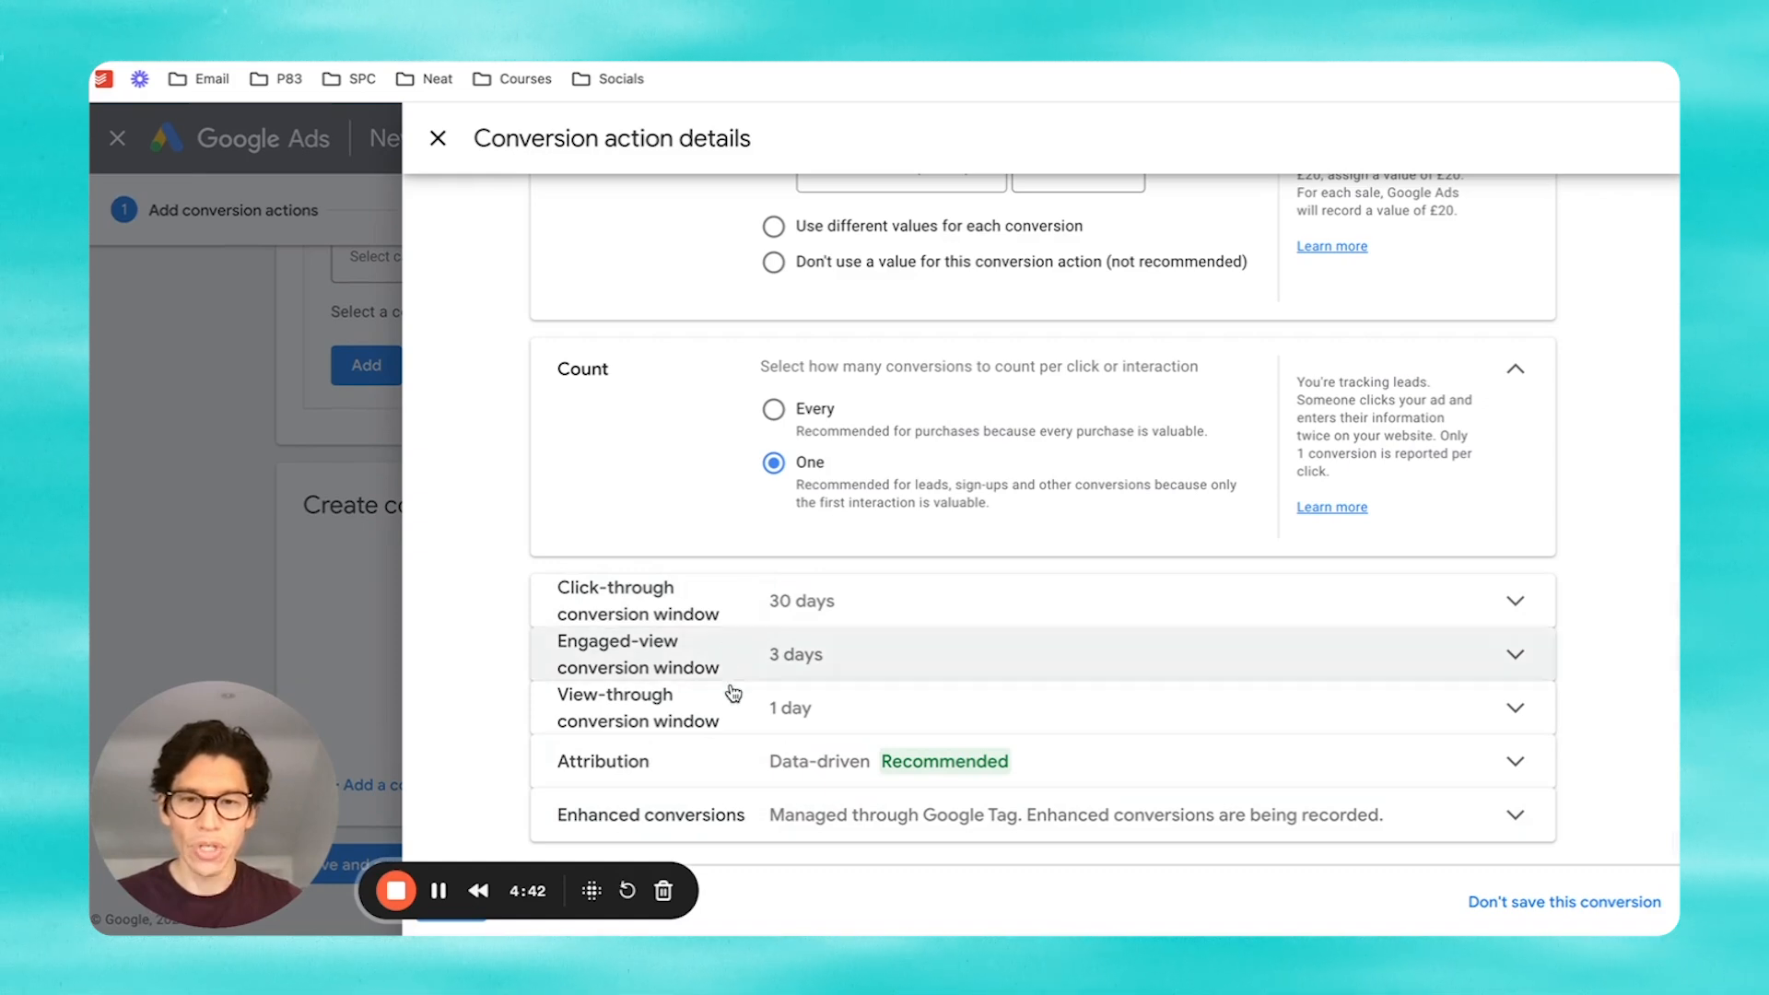
{"action": "left_click_drag", "start_coordinate": [275, 716], "coordinate": [1612, 71]}
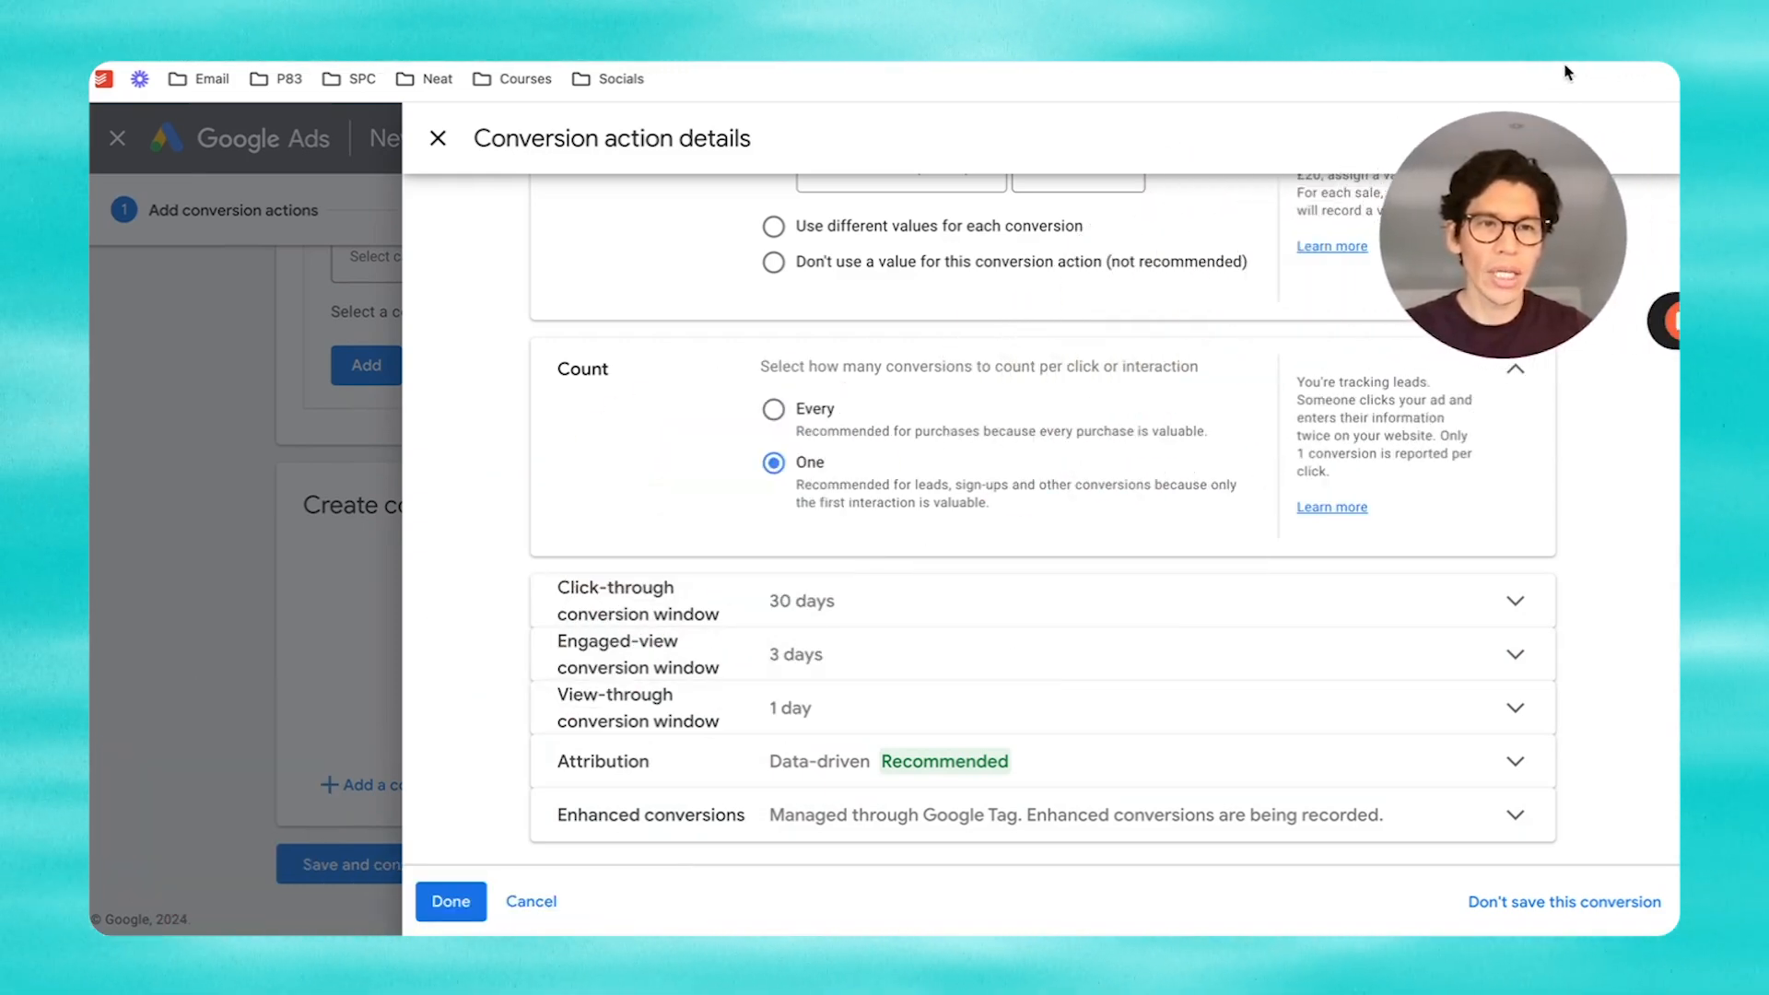
{"action": "left_click", "coordinate": [448, 902]}
Step: Save the conversion action, open the Google tag setup and select its installation code
{"action": "scroll", "coordinate": [837, 822], "scroll_direction": "down", "scroll_amount": 2}
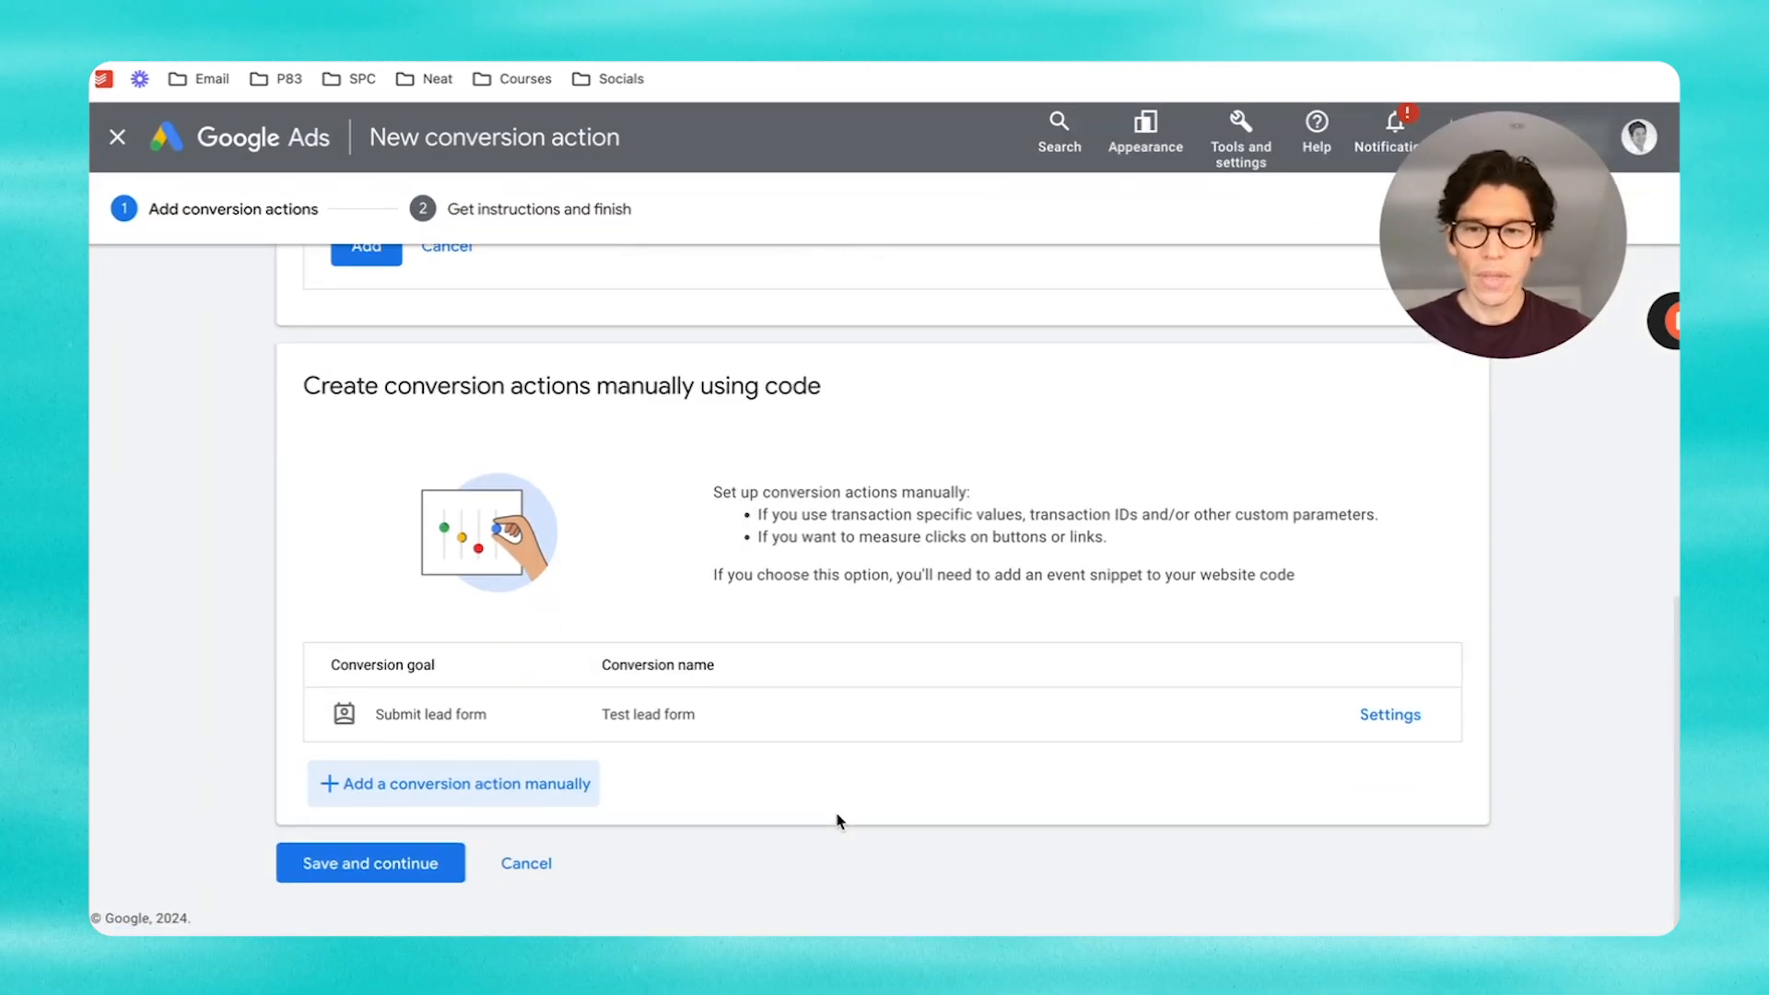
{"action": "left_click", "coordinate": [369, 865]}
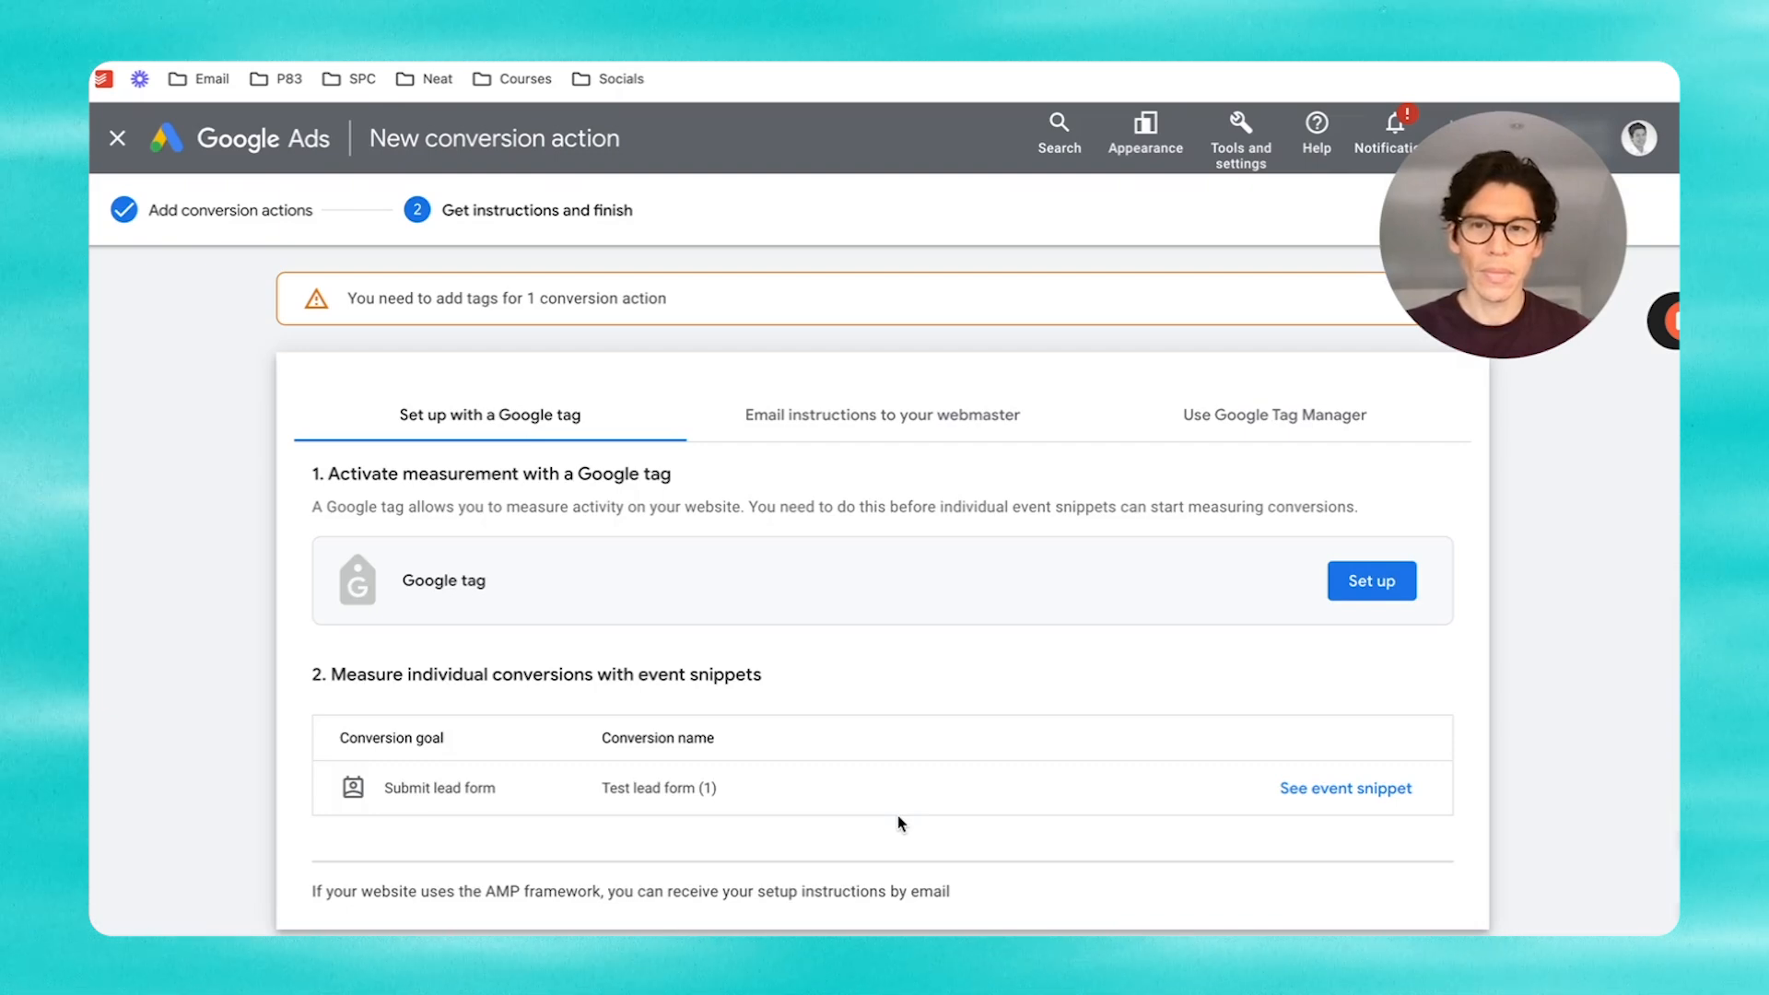
{"action": "scroll", "coordinate": [751, 653], "scroll_direction": "down", "scroll_amount": 1}
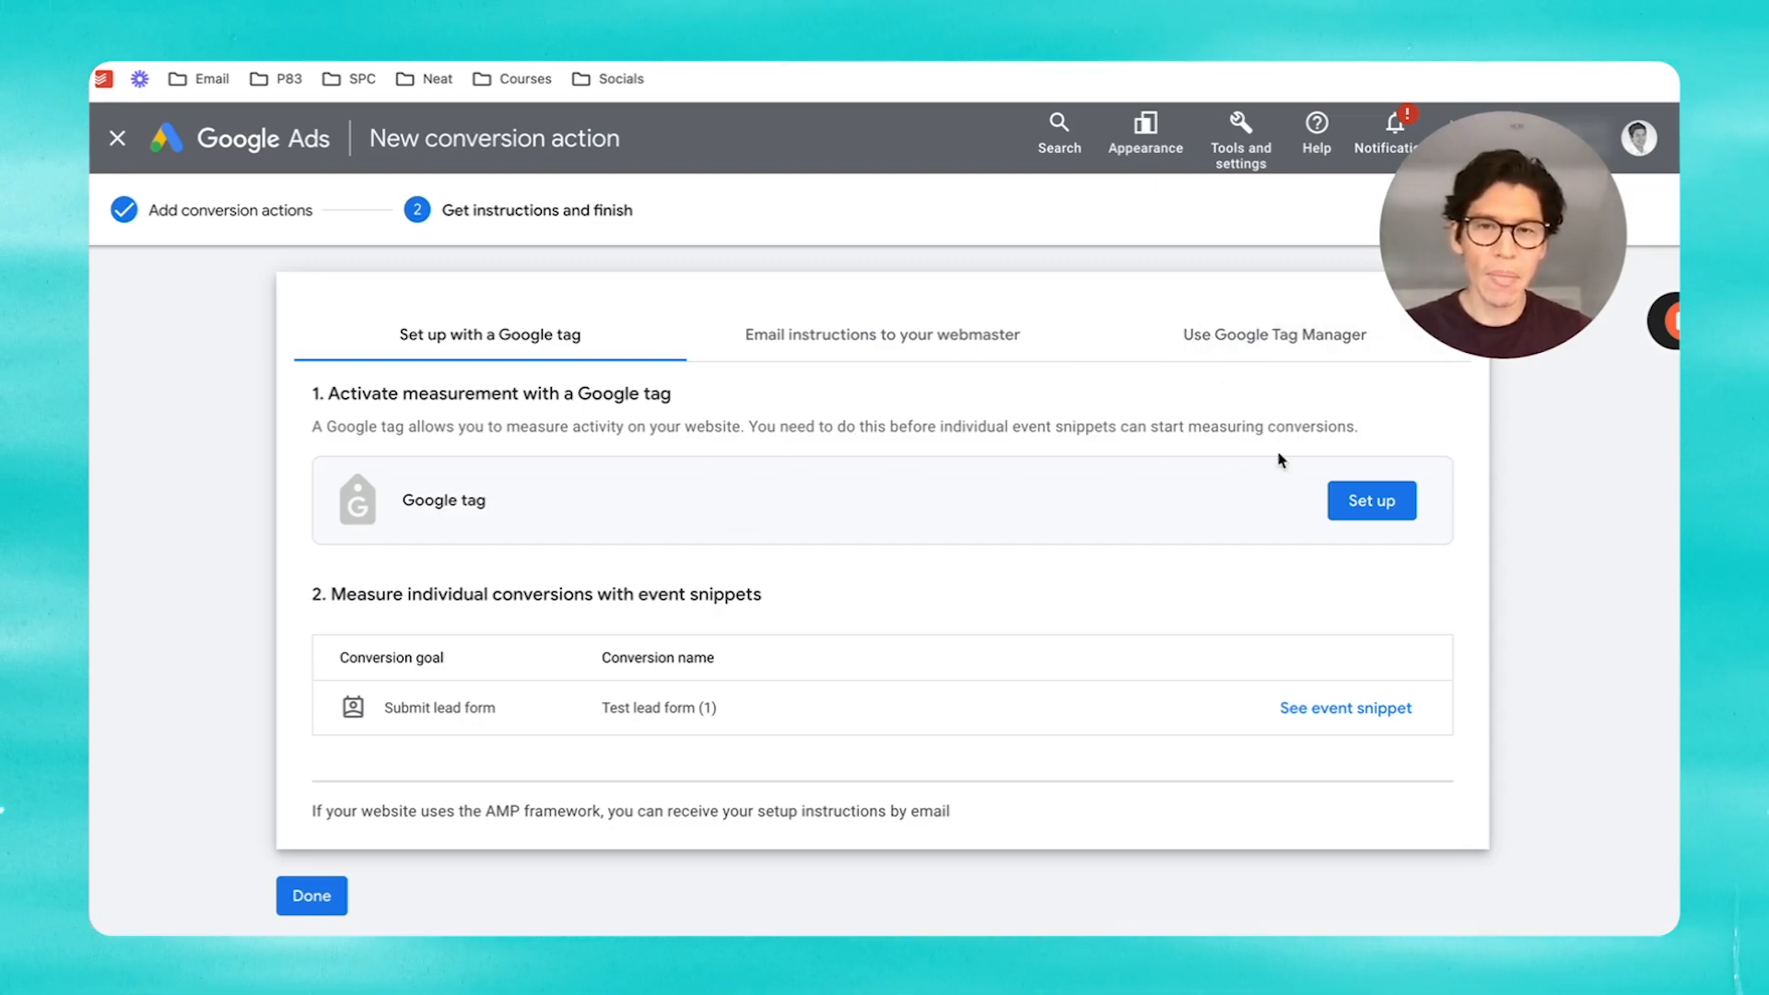
{"action": "left_click", "coordinate": [1354, 508]}
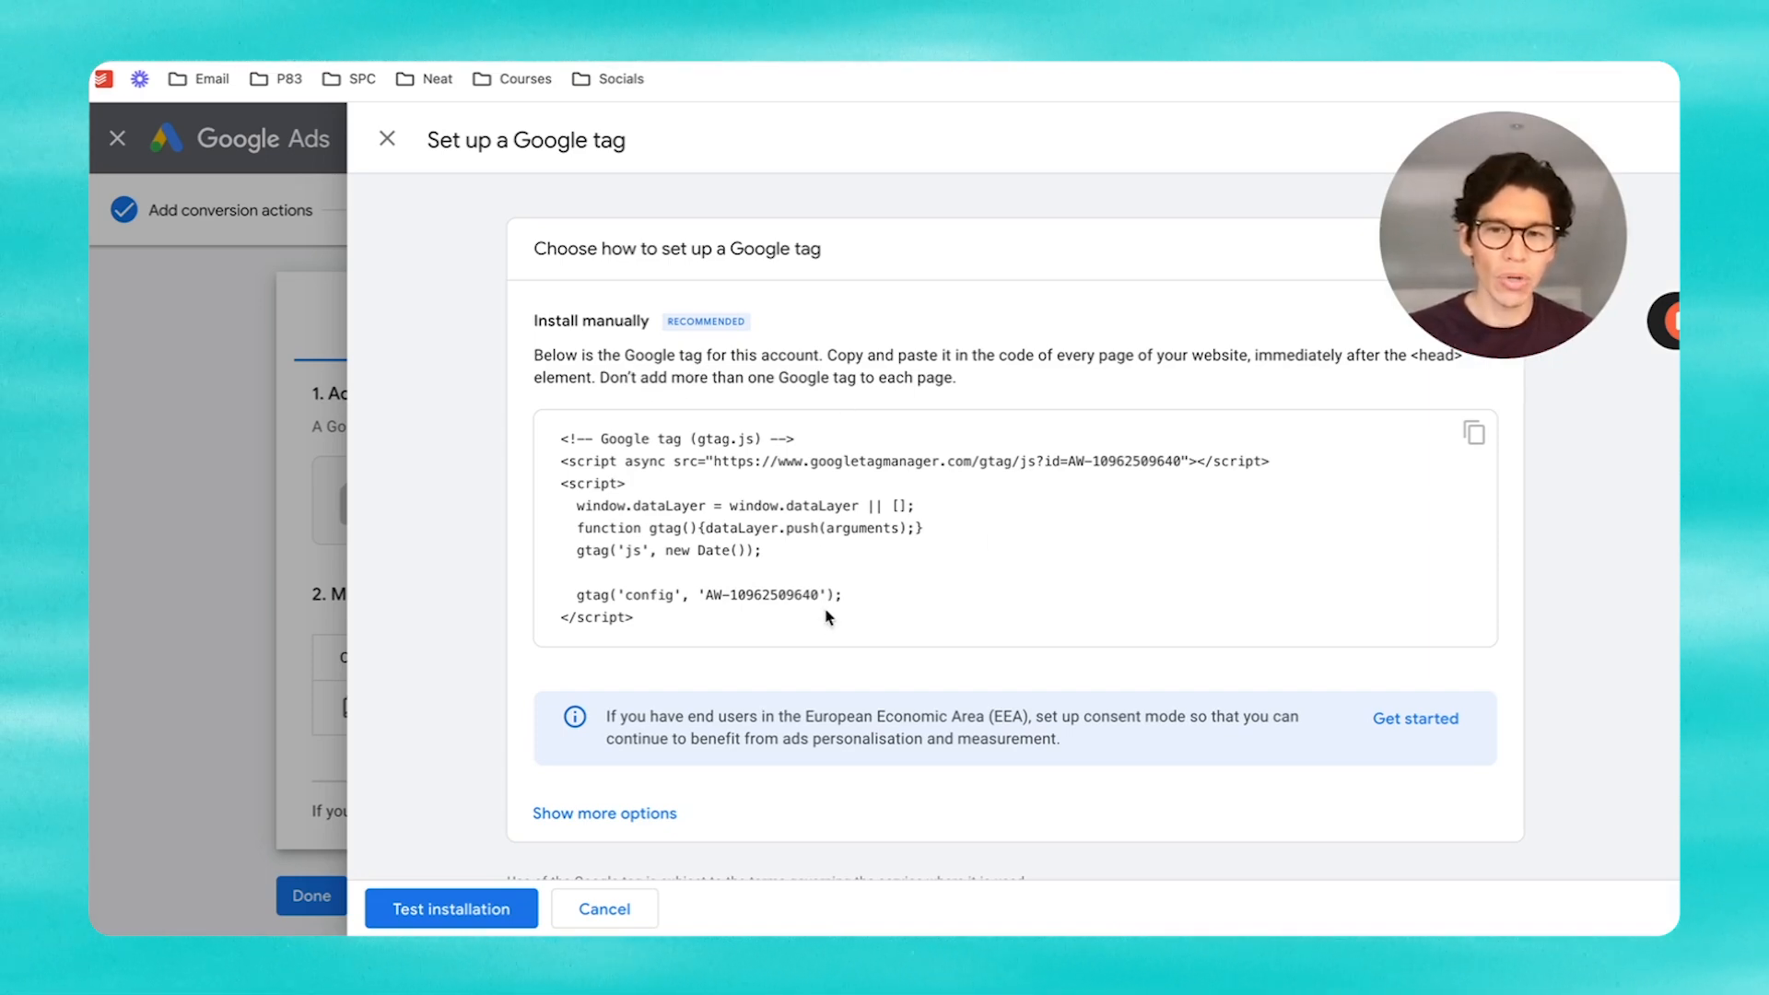
{"action": "scroll", "coordinate": [709, 640], "scroll_direction": "down", "scroll_amount": 1}
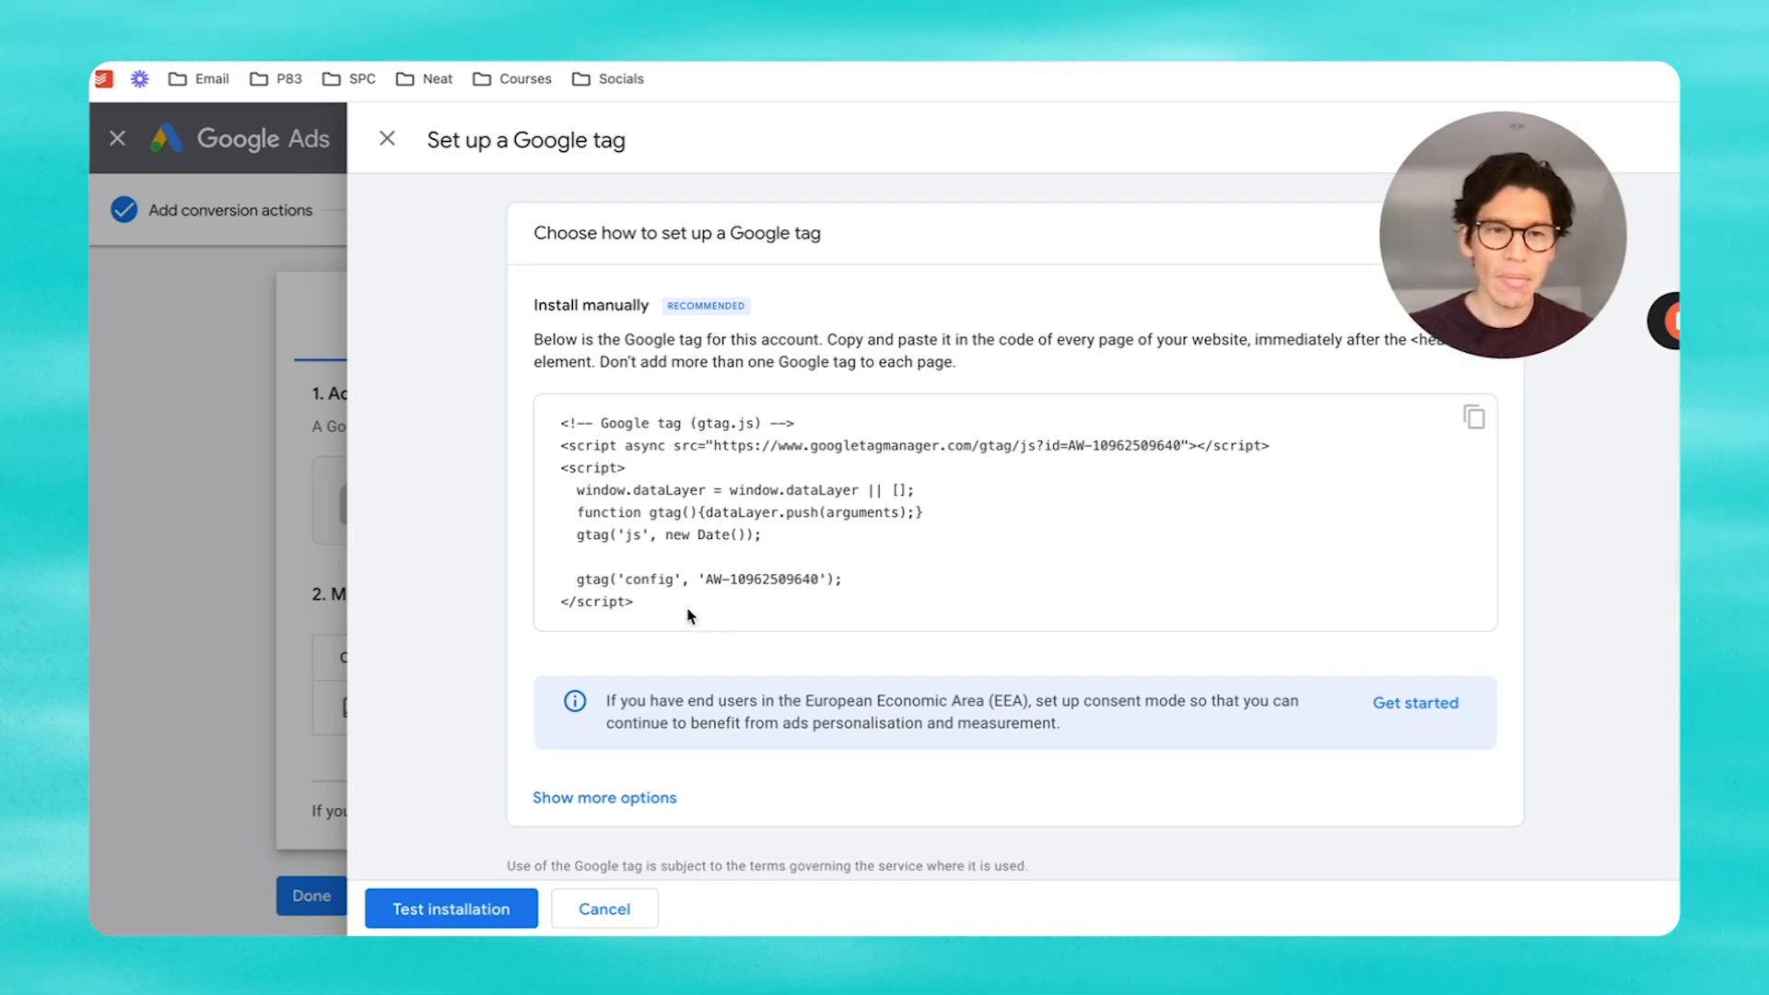
{"action": "left_click_drag", "start_coordinate": [689, 616], "coordinate": [564, 427]}
{"action": "key", "text": "ctrl+c"}
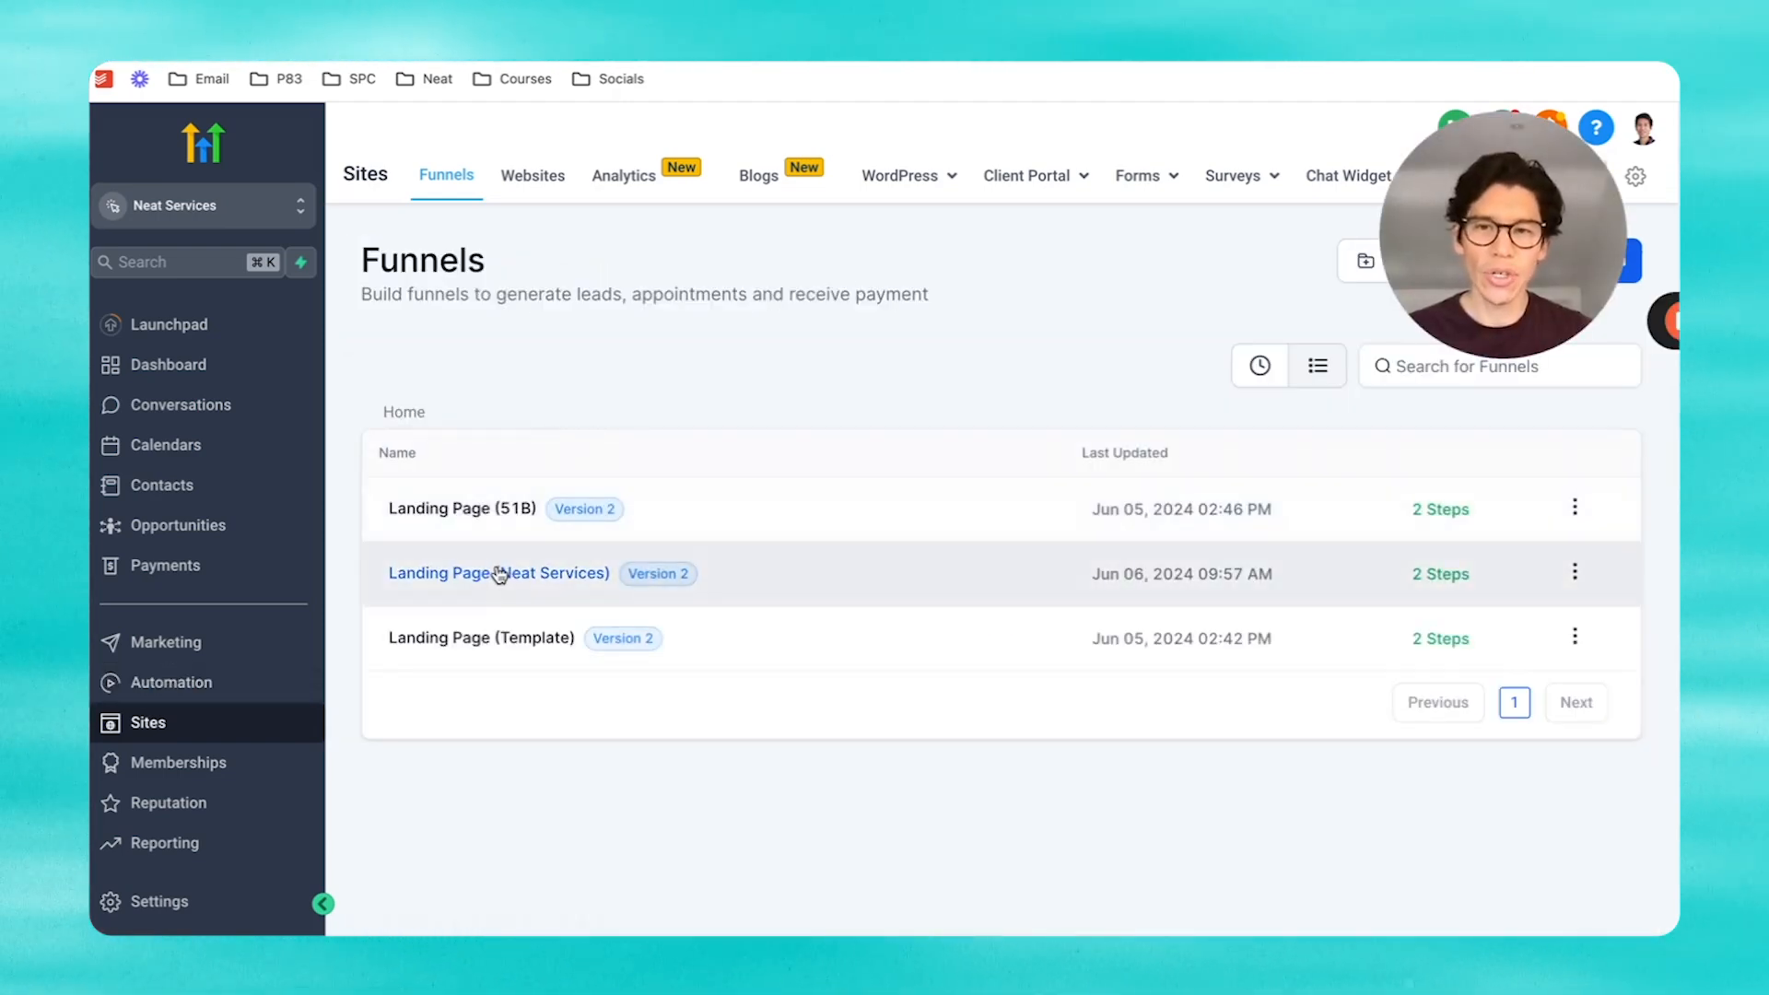
Step: Open the Landing Page (Neat Services) funnel and edit its landing page
{"action": "left_click", "coordinate": [497, 572]}
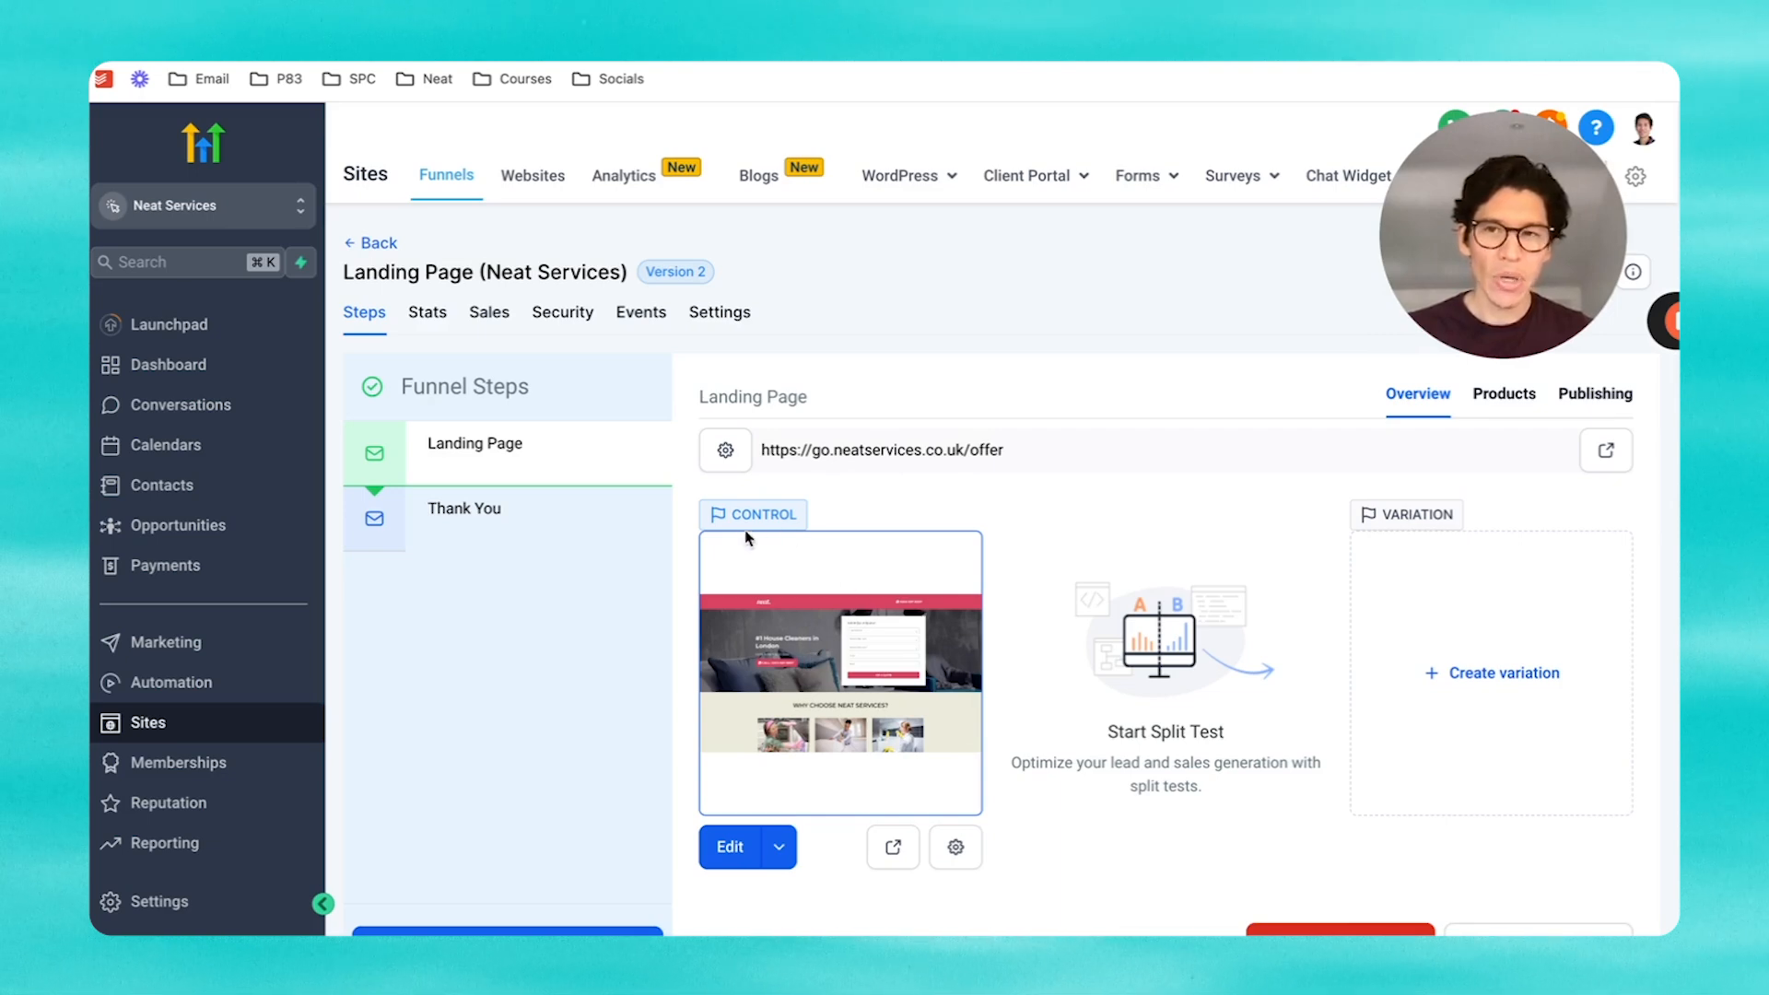
{"action": "left_click", "coordinate": [730, 846]}
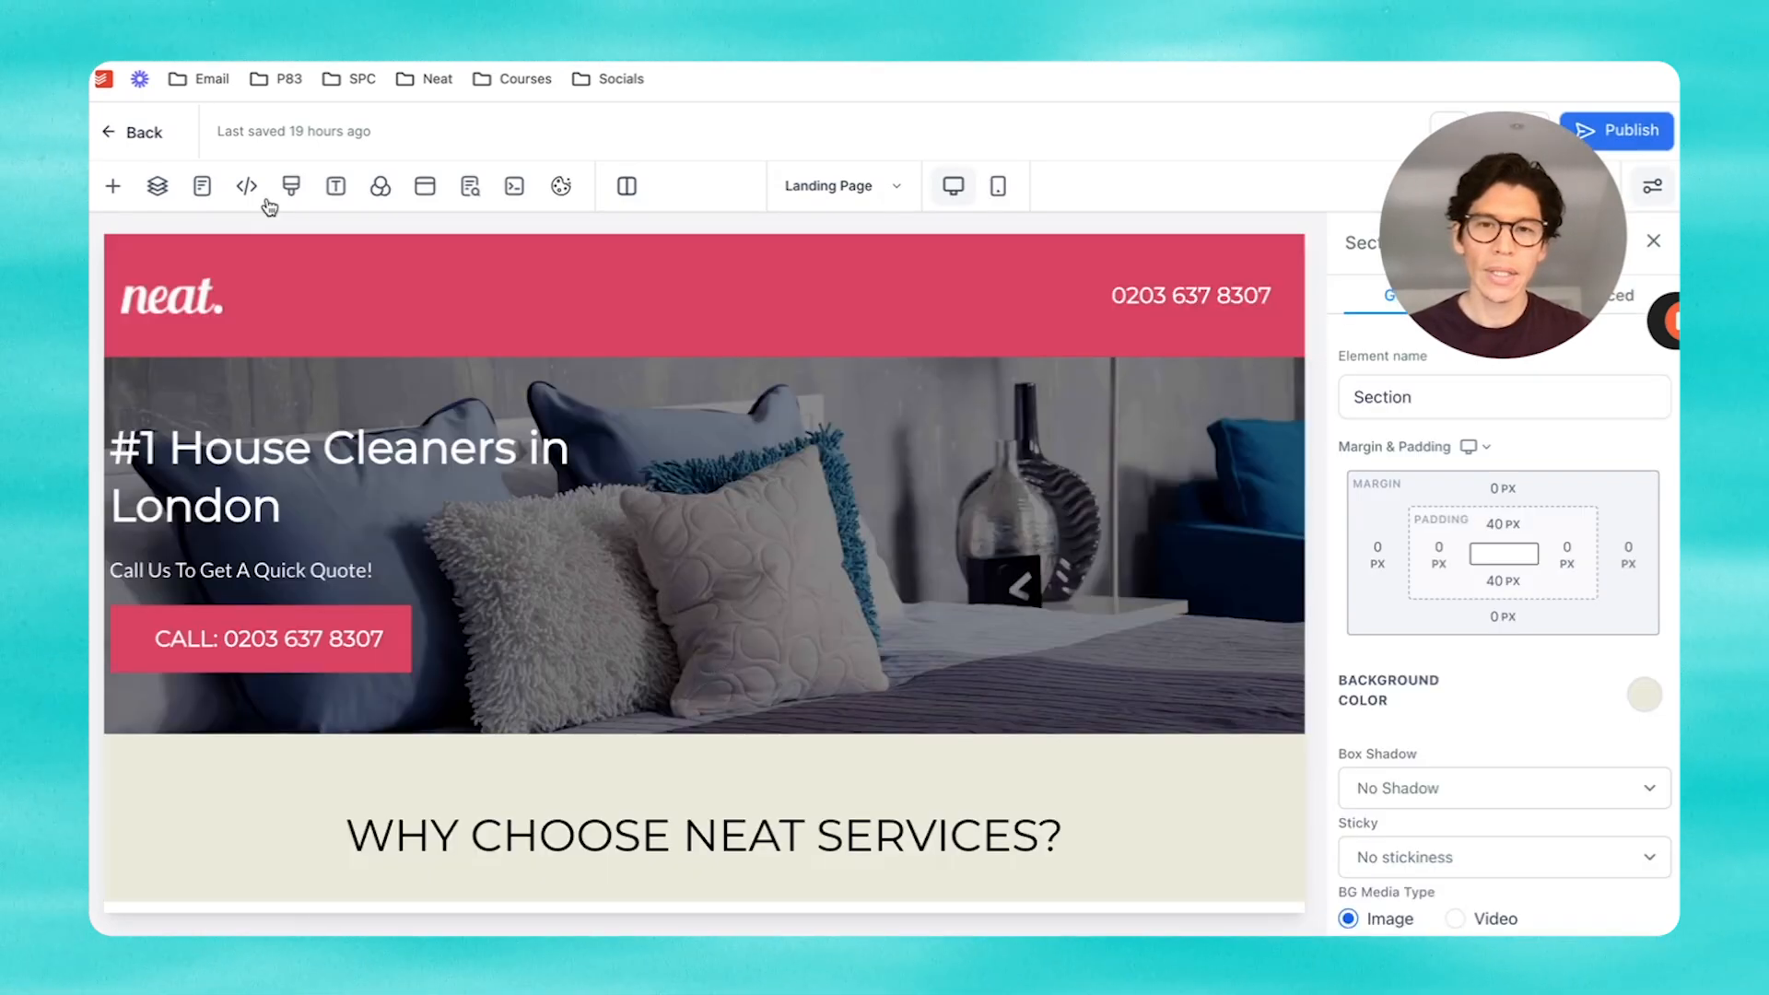
Step: Paste the Google tag into the landing page's Header Tracking code
{"action": "left_click", "coordinate": [248, 187]}
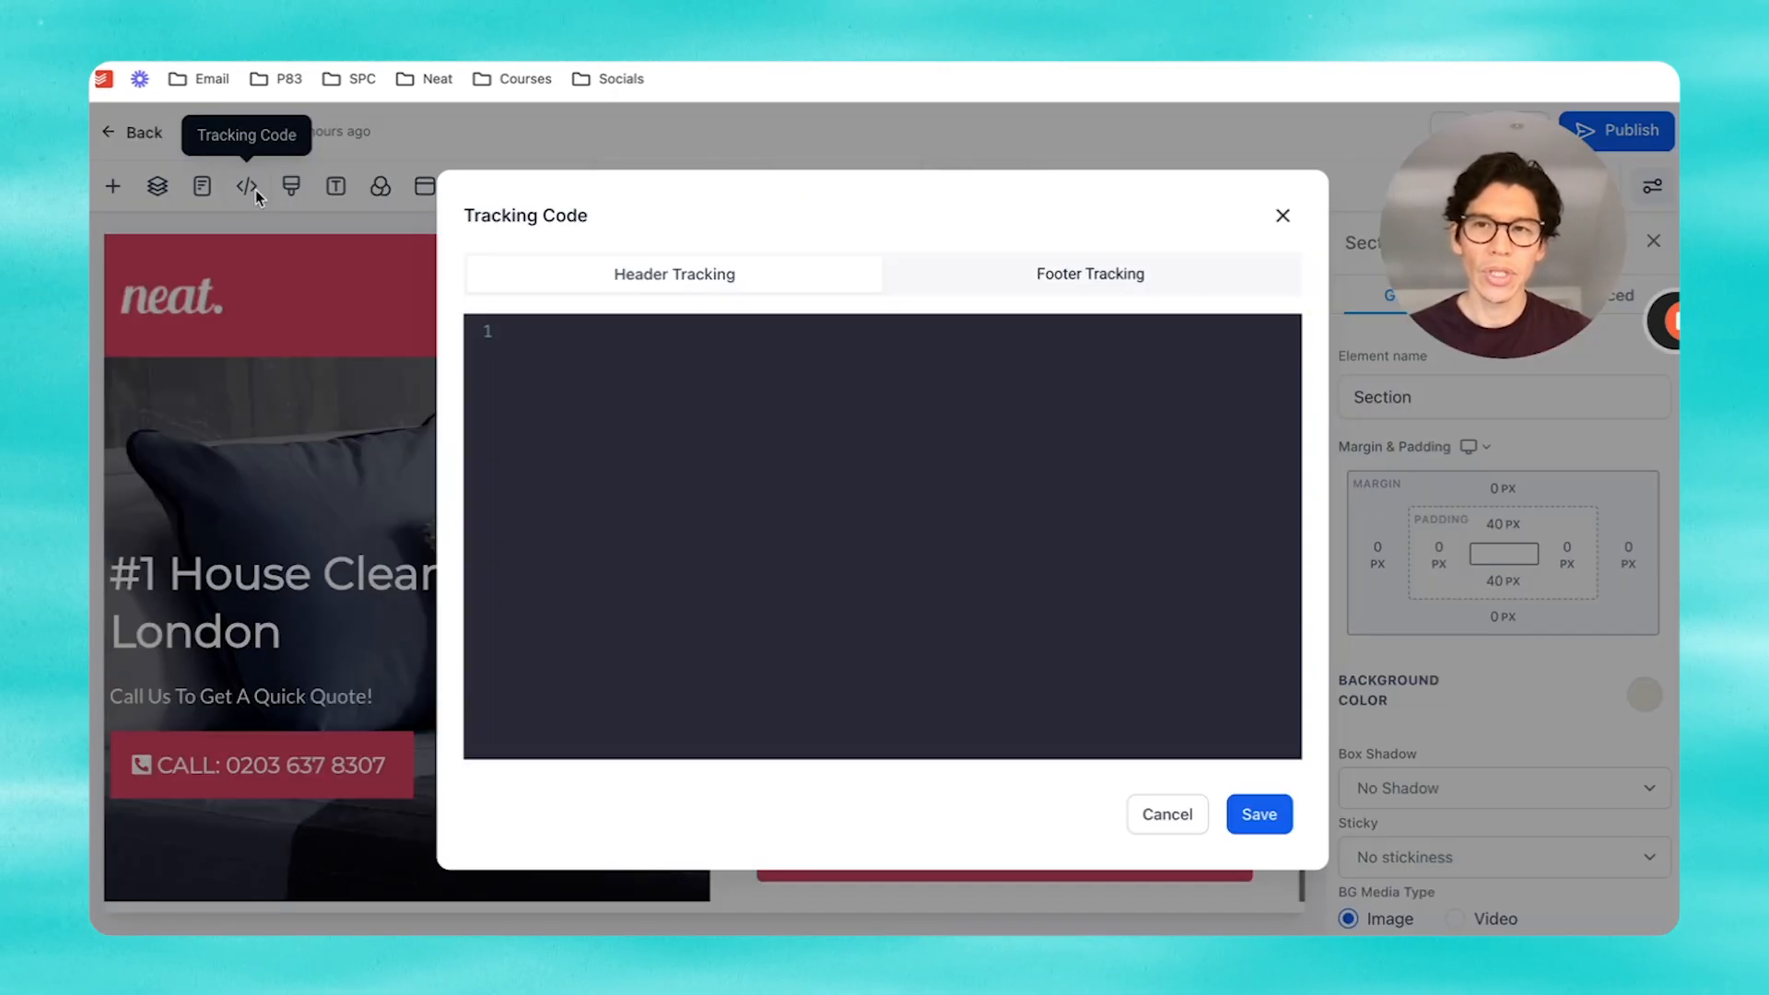
{"action": "left_click", "coordinate": [735, 335]}
{"action": "key", "text": "ctrl+v"}
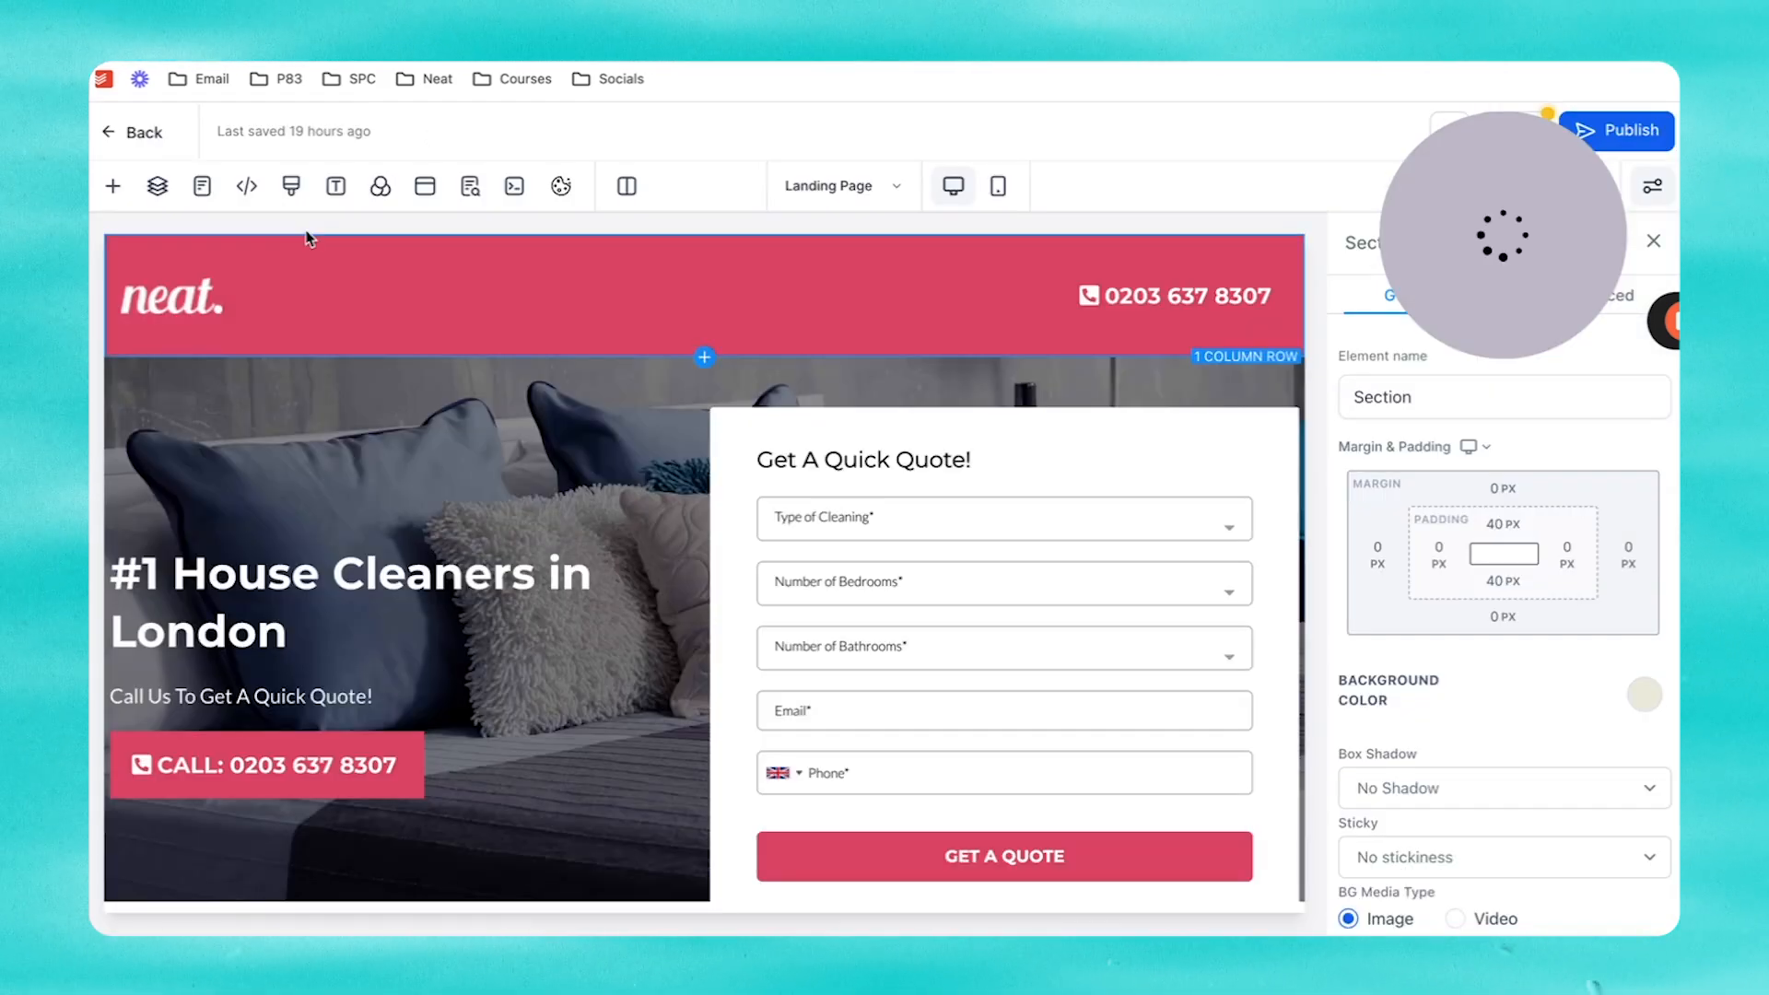
Step: Dismiss the unsaved-changes warning, save the landing page, and open the Thank You page
{"action": "left_click", "coordinate": [202, 187]}
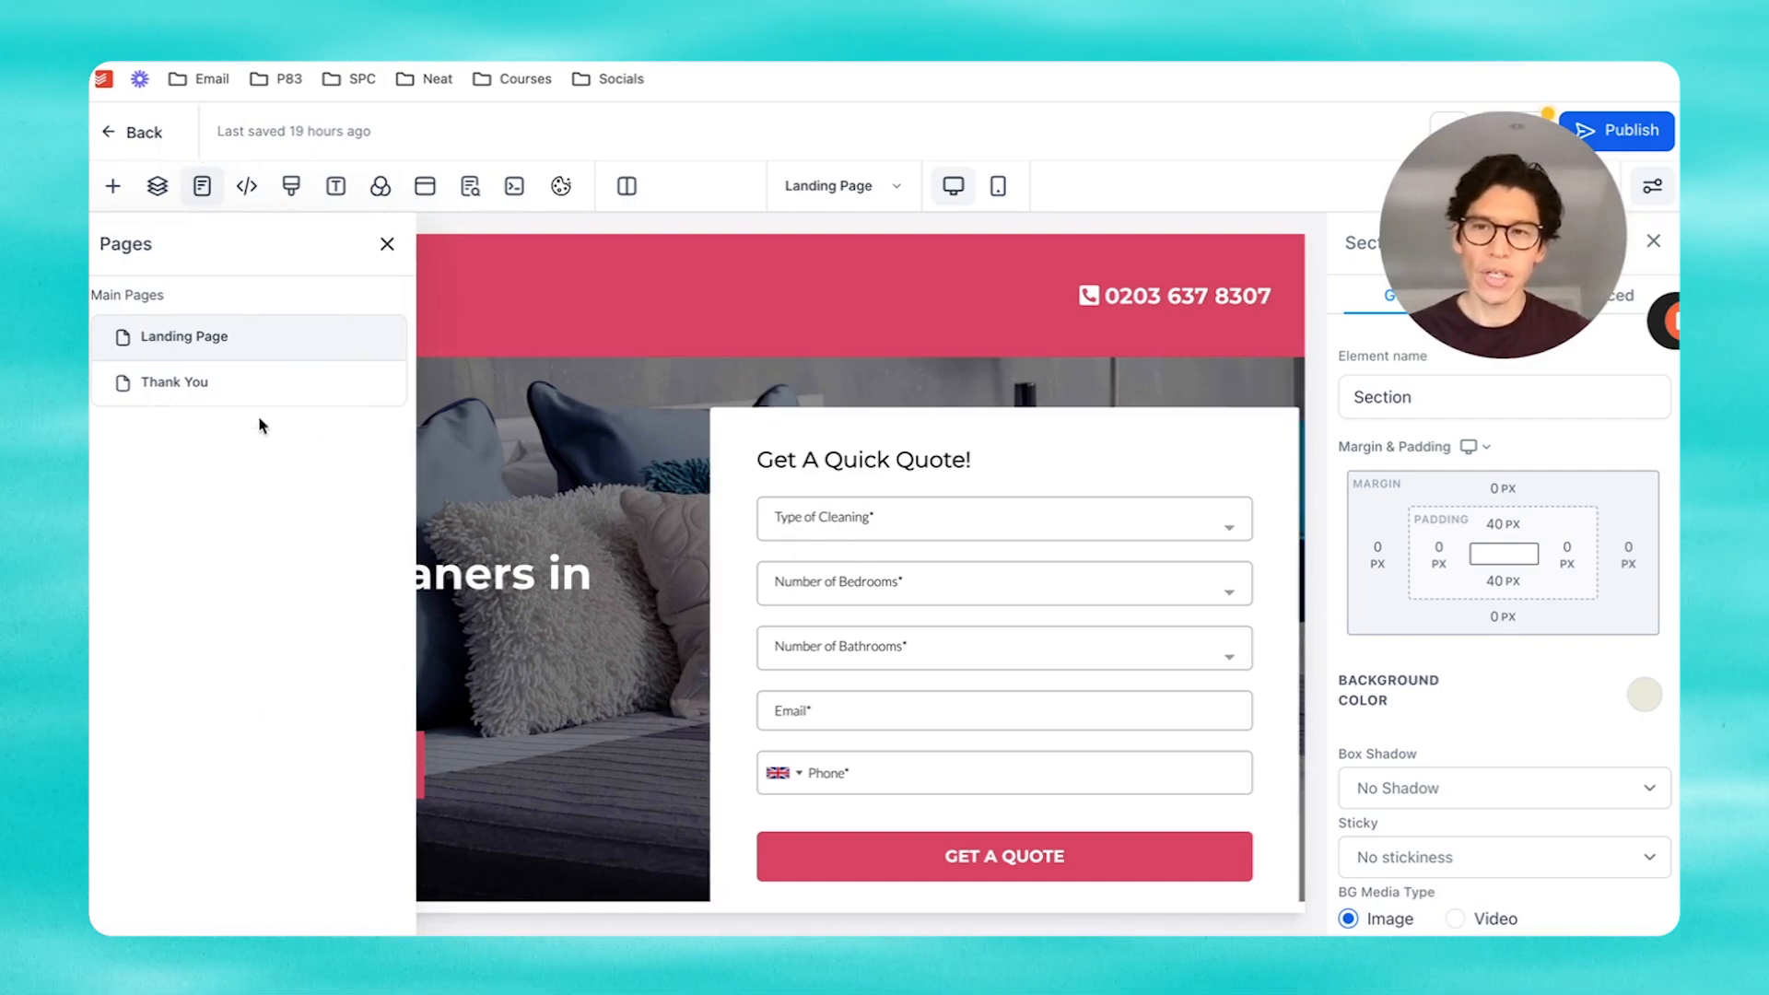
{"action": "left_click", "coordinate": [224, 387]}
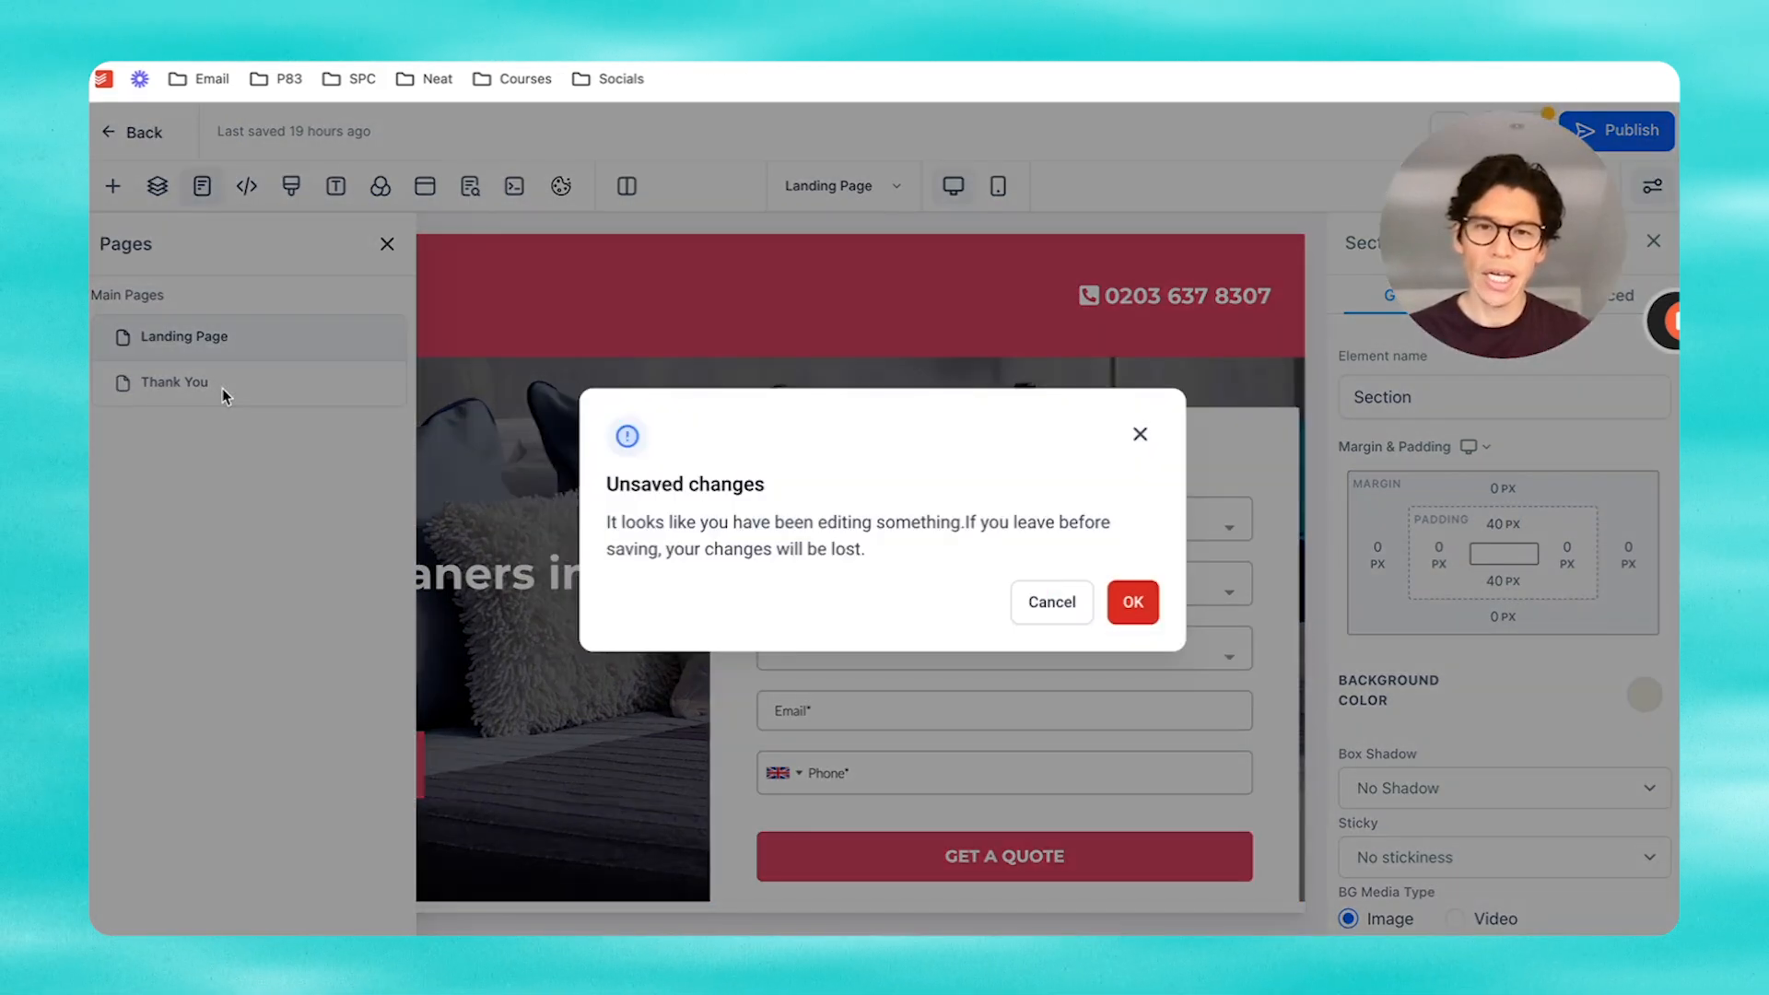
{"action": "left_click", "coordinate": [1140, 434]}
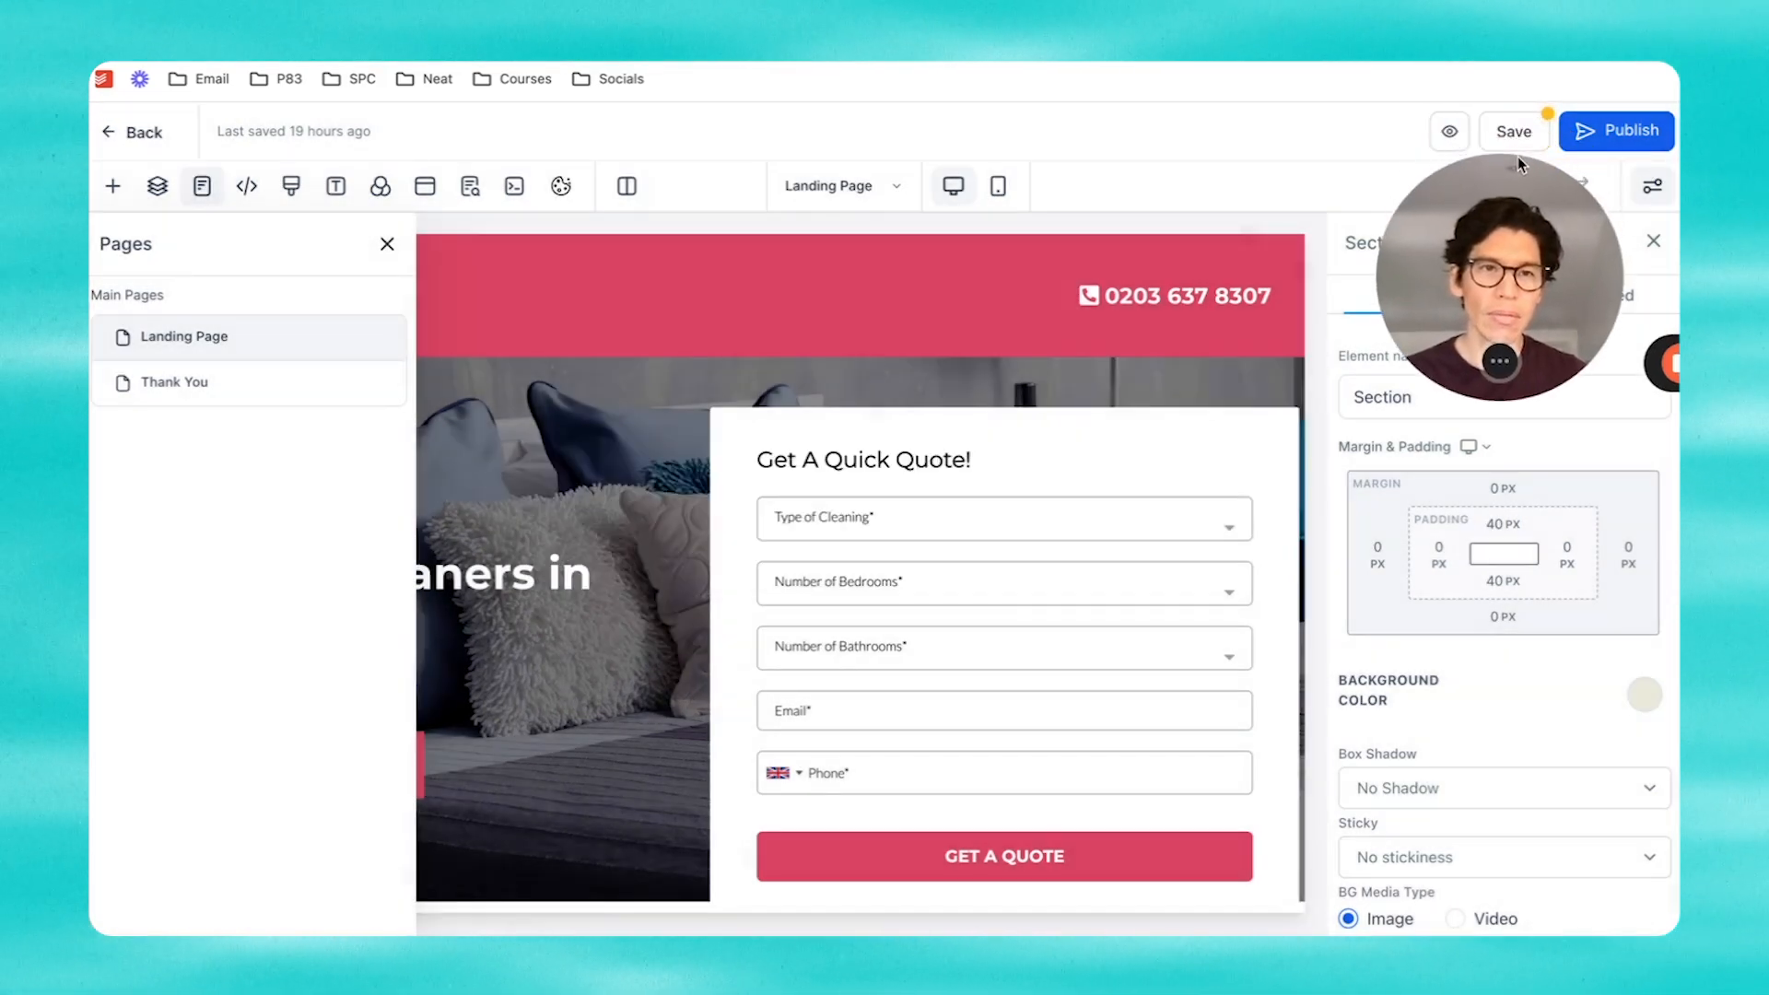
{"action": "left_click", "coordinate": [1519, 132]}
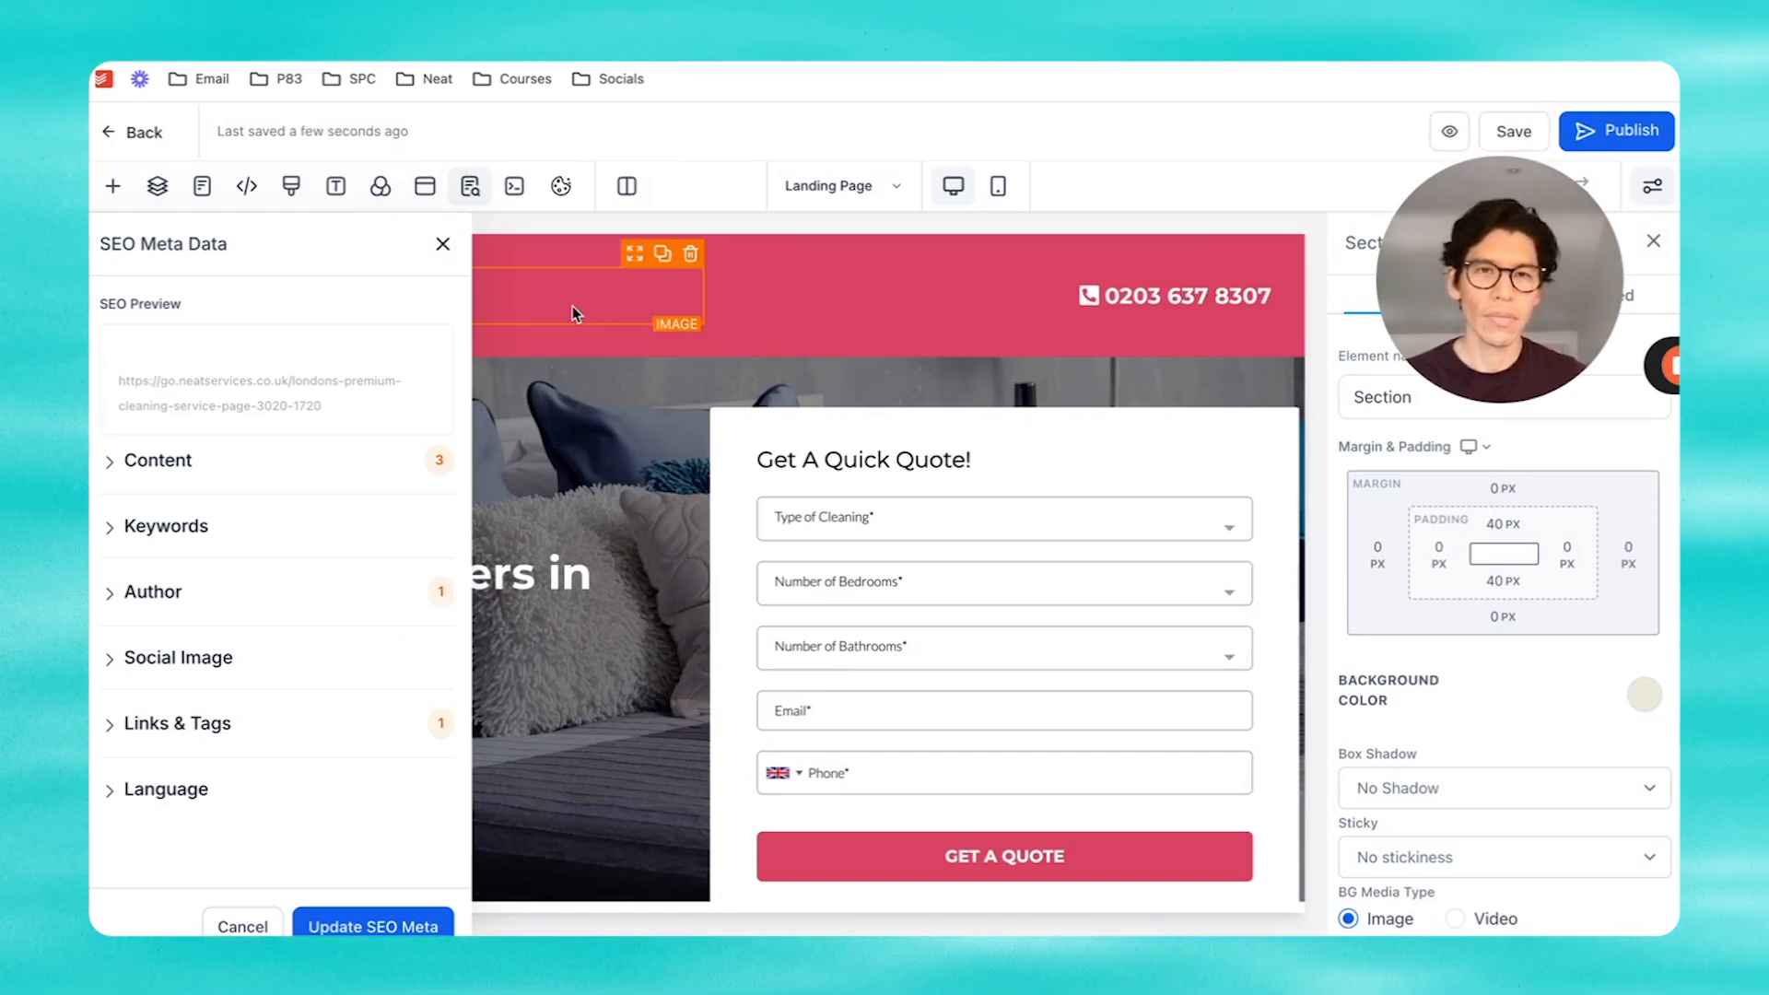
{"action": "left_click", "coordinate": [443, 243]}
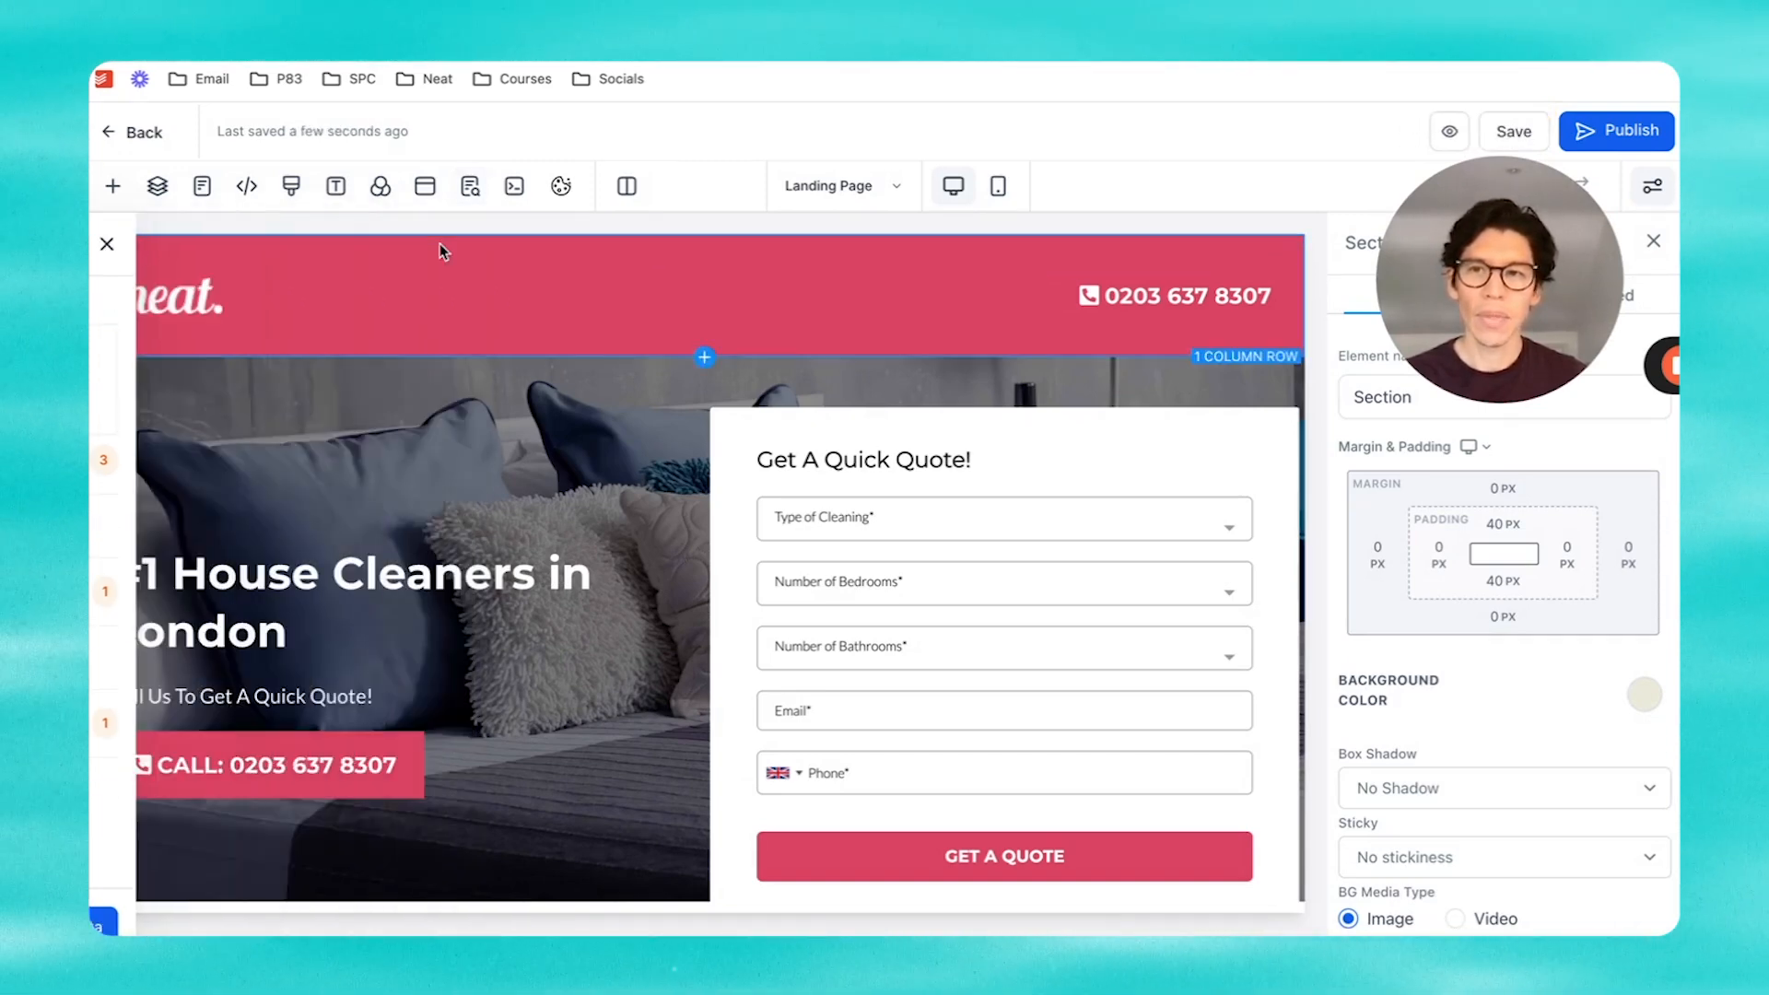
{"action": "left_click", "coordinate": [203, 189]}
{"action": "left_click", "coordinate": [167, 389]}
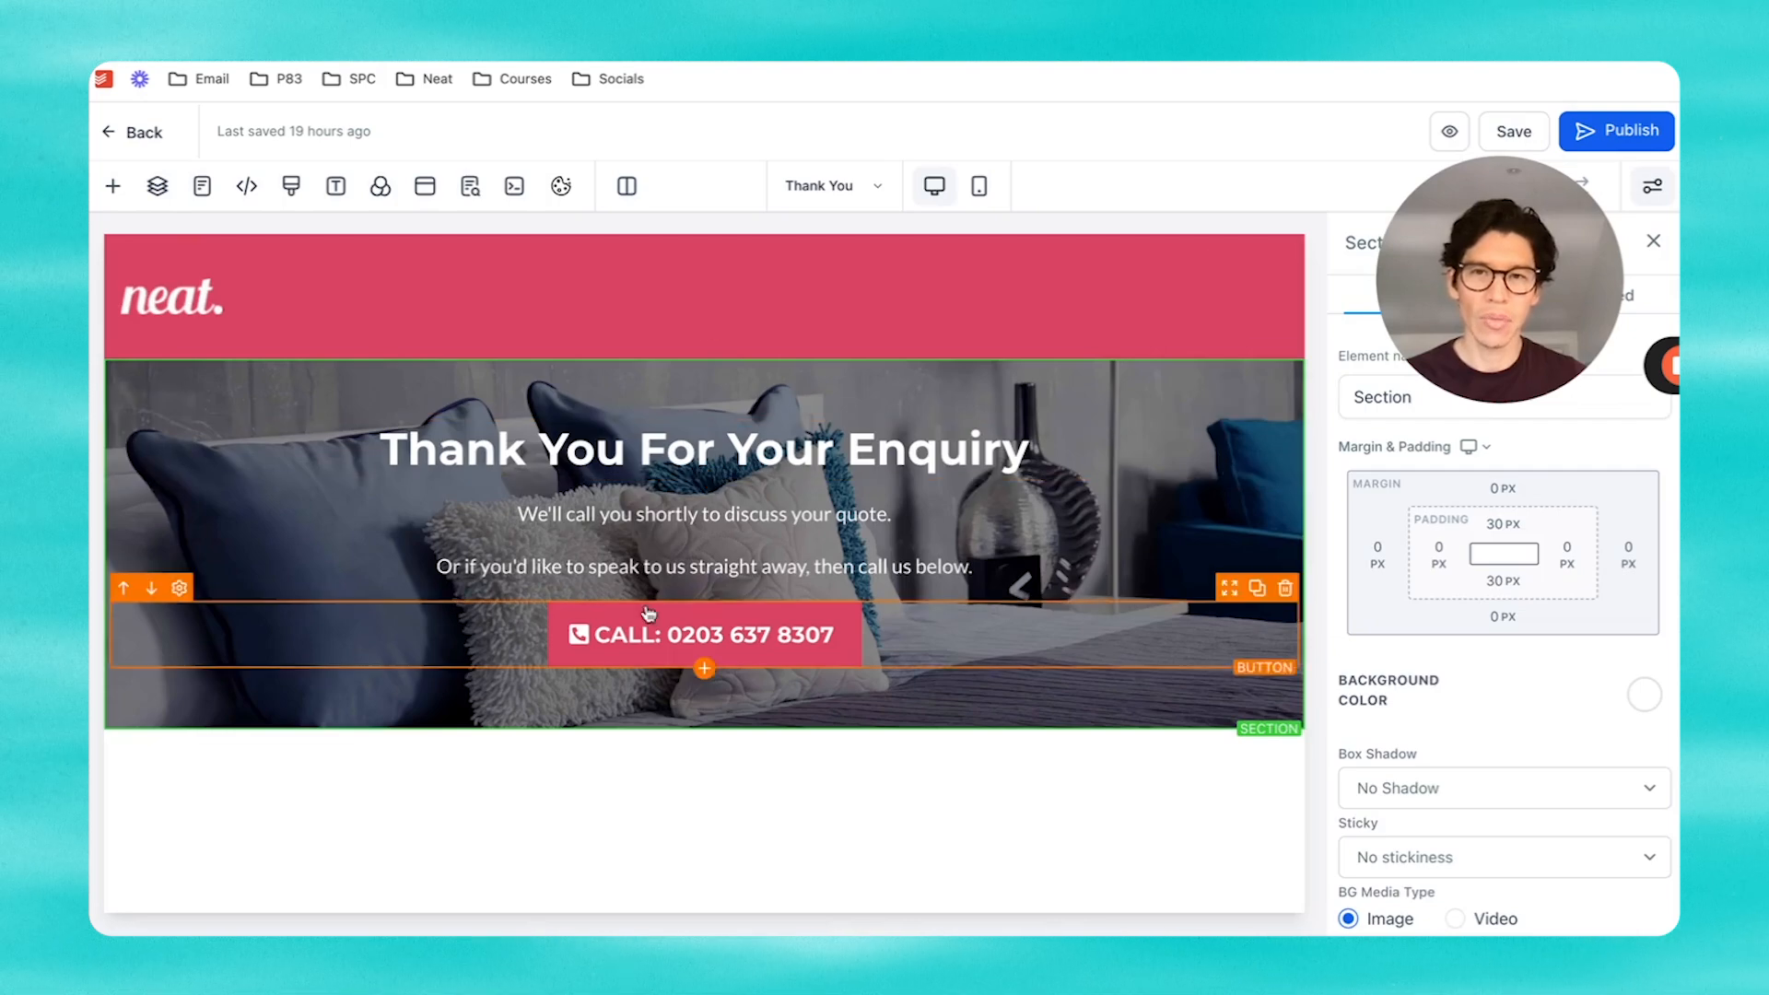
Step: Paste the gtag script into the Thank You page's Header Tracking, then save the code and page
{"action": "left_click", "coordinate": [245, 186]}
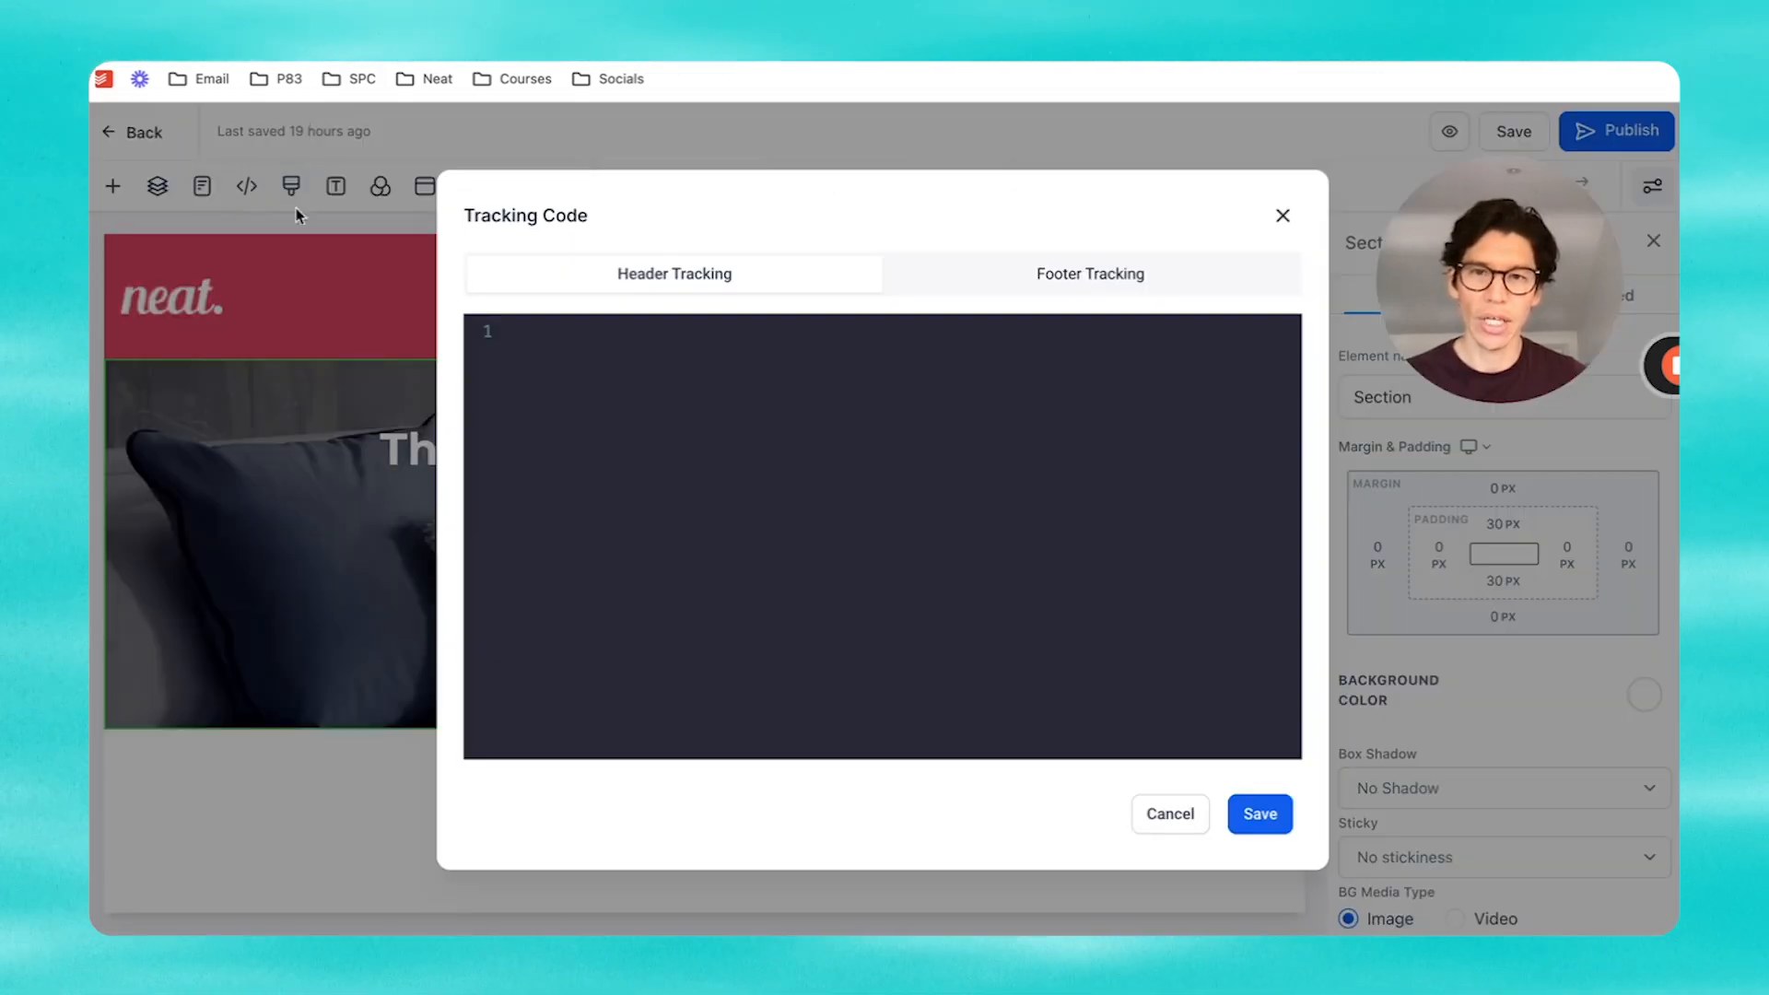
{"action": "key", "text": "ctrl+v"}
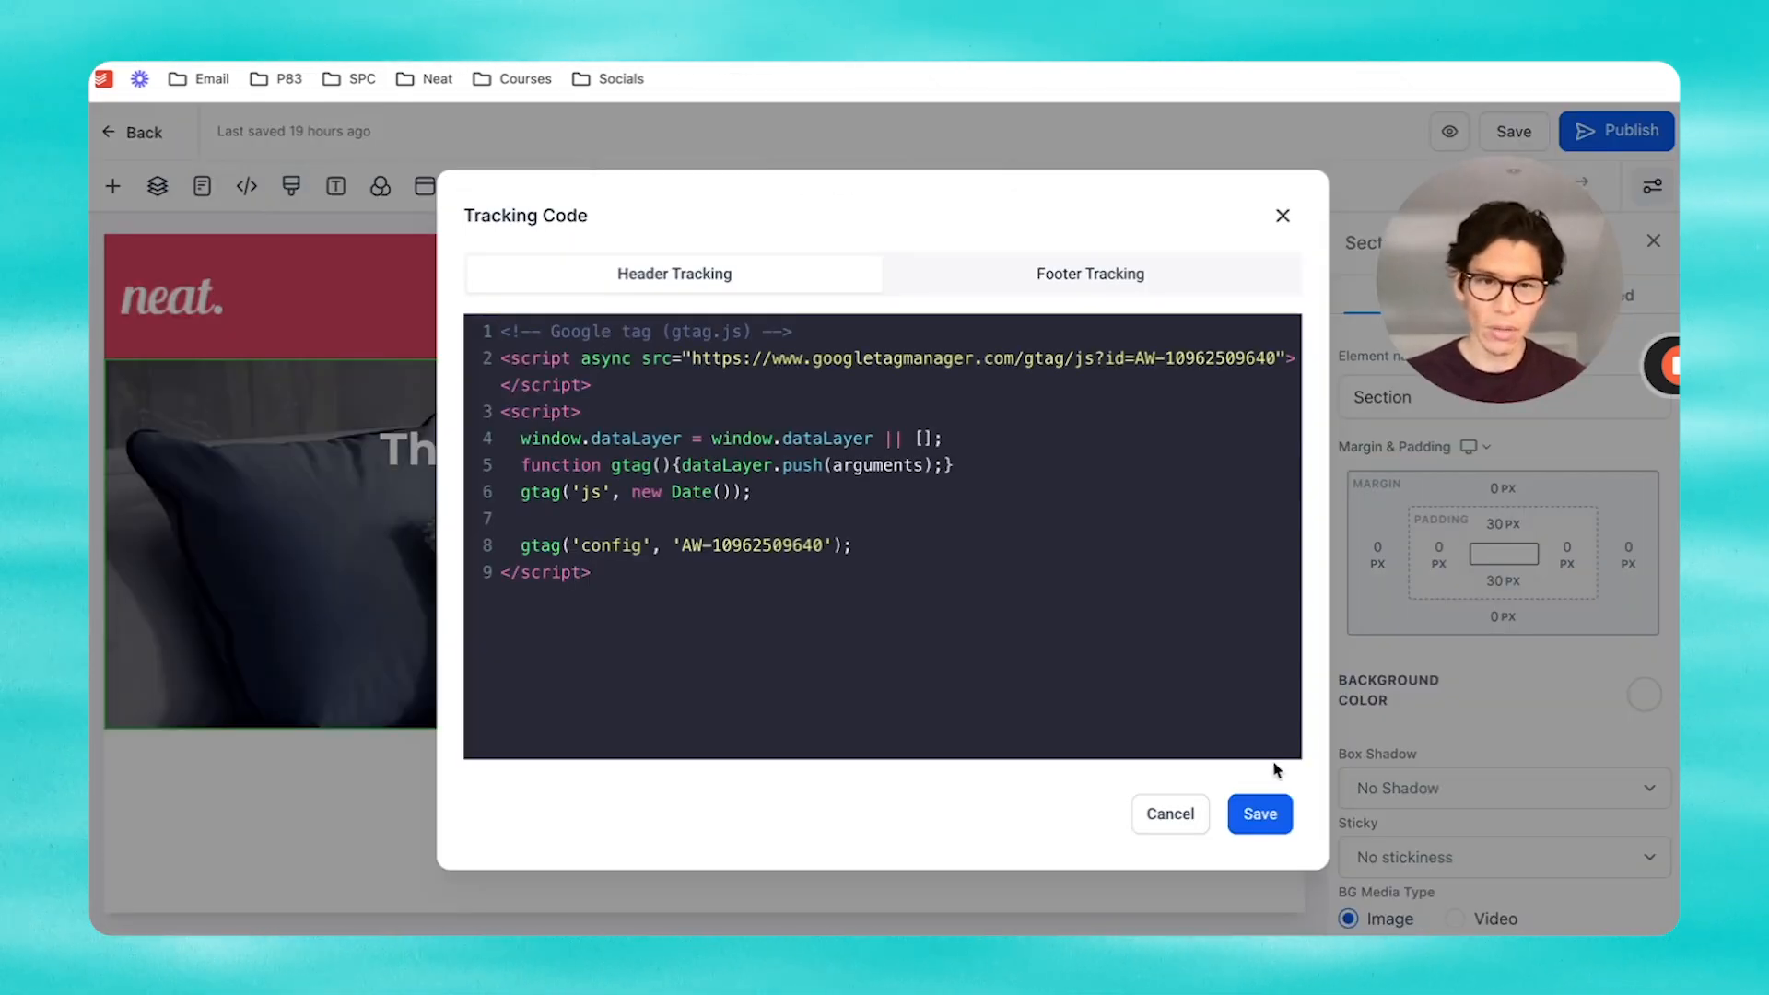
{"action": "left_click", "coordinate": [1262, 814]}
{"action": "left_click", "coordinate": [1516, 131]}
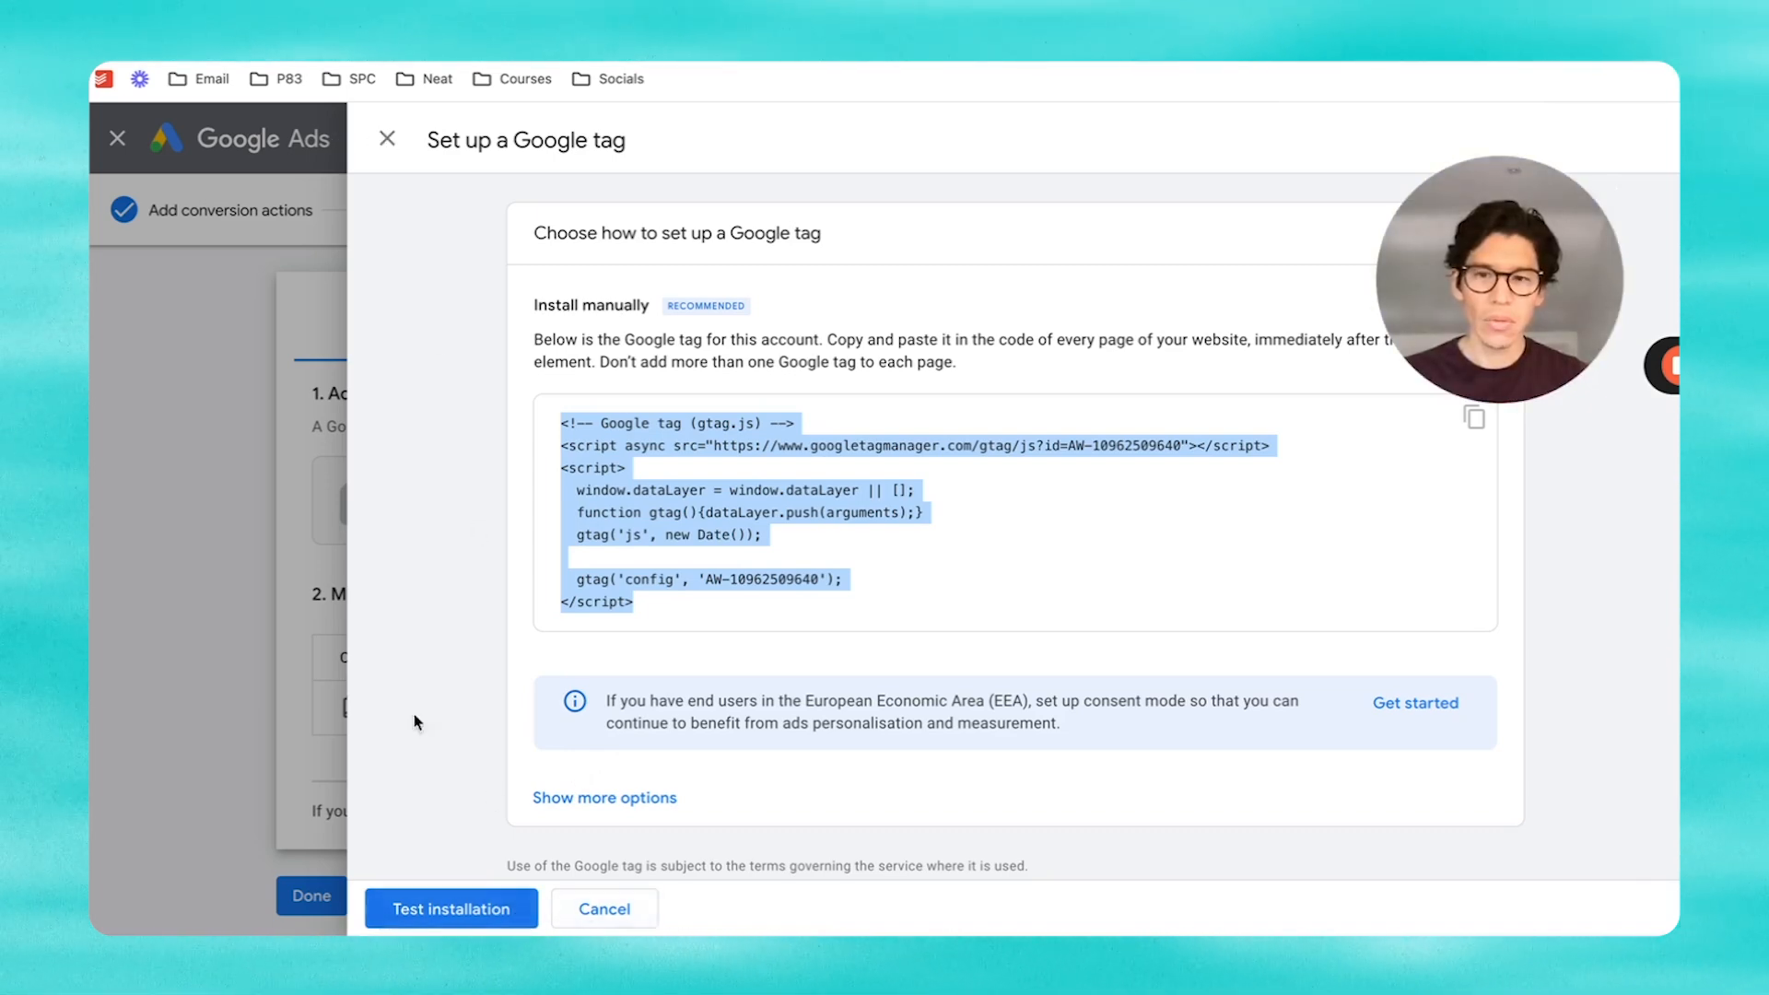
Step: Run the Google tag installation test, then close the tag setup panel
{"action": "left_click", "coordinate": [468, 903]}
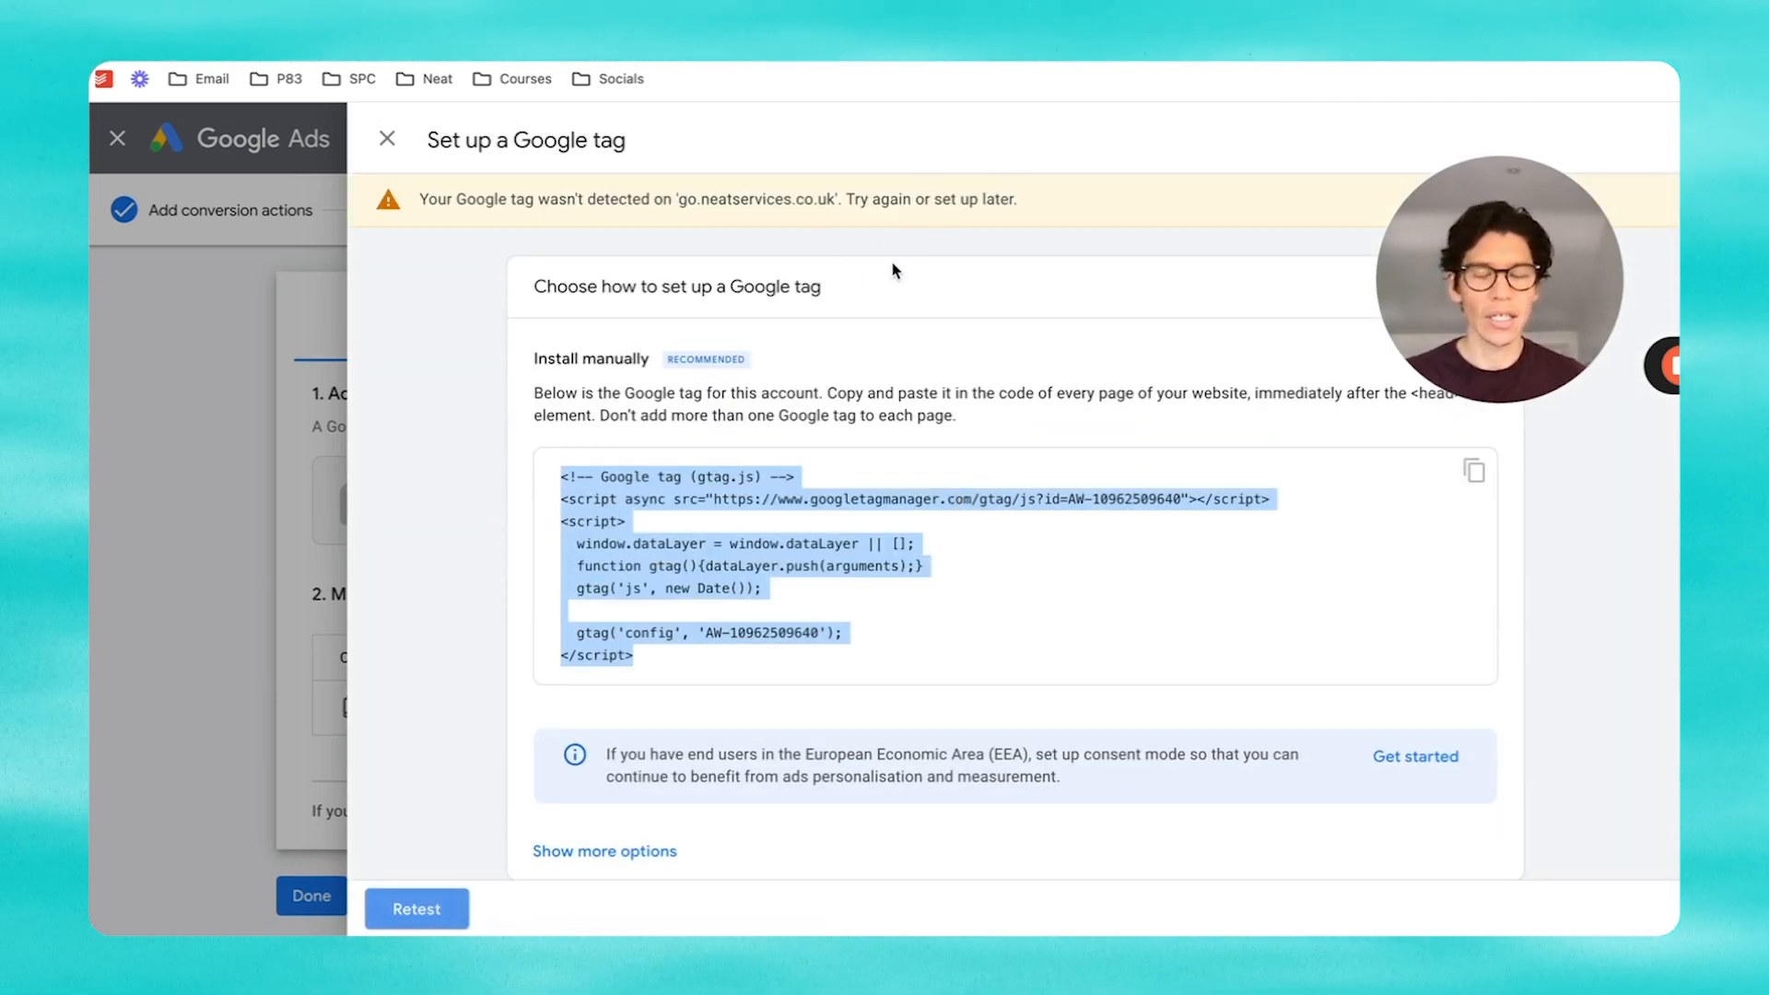
{"action": "left_click", "coordinate": [388, 140]}
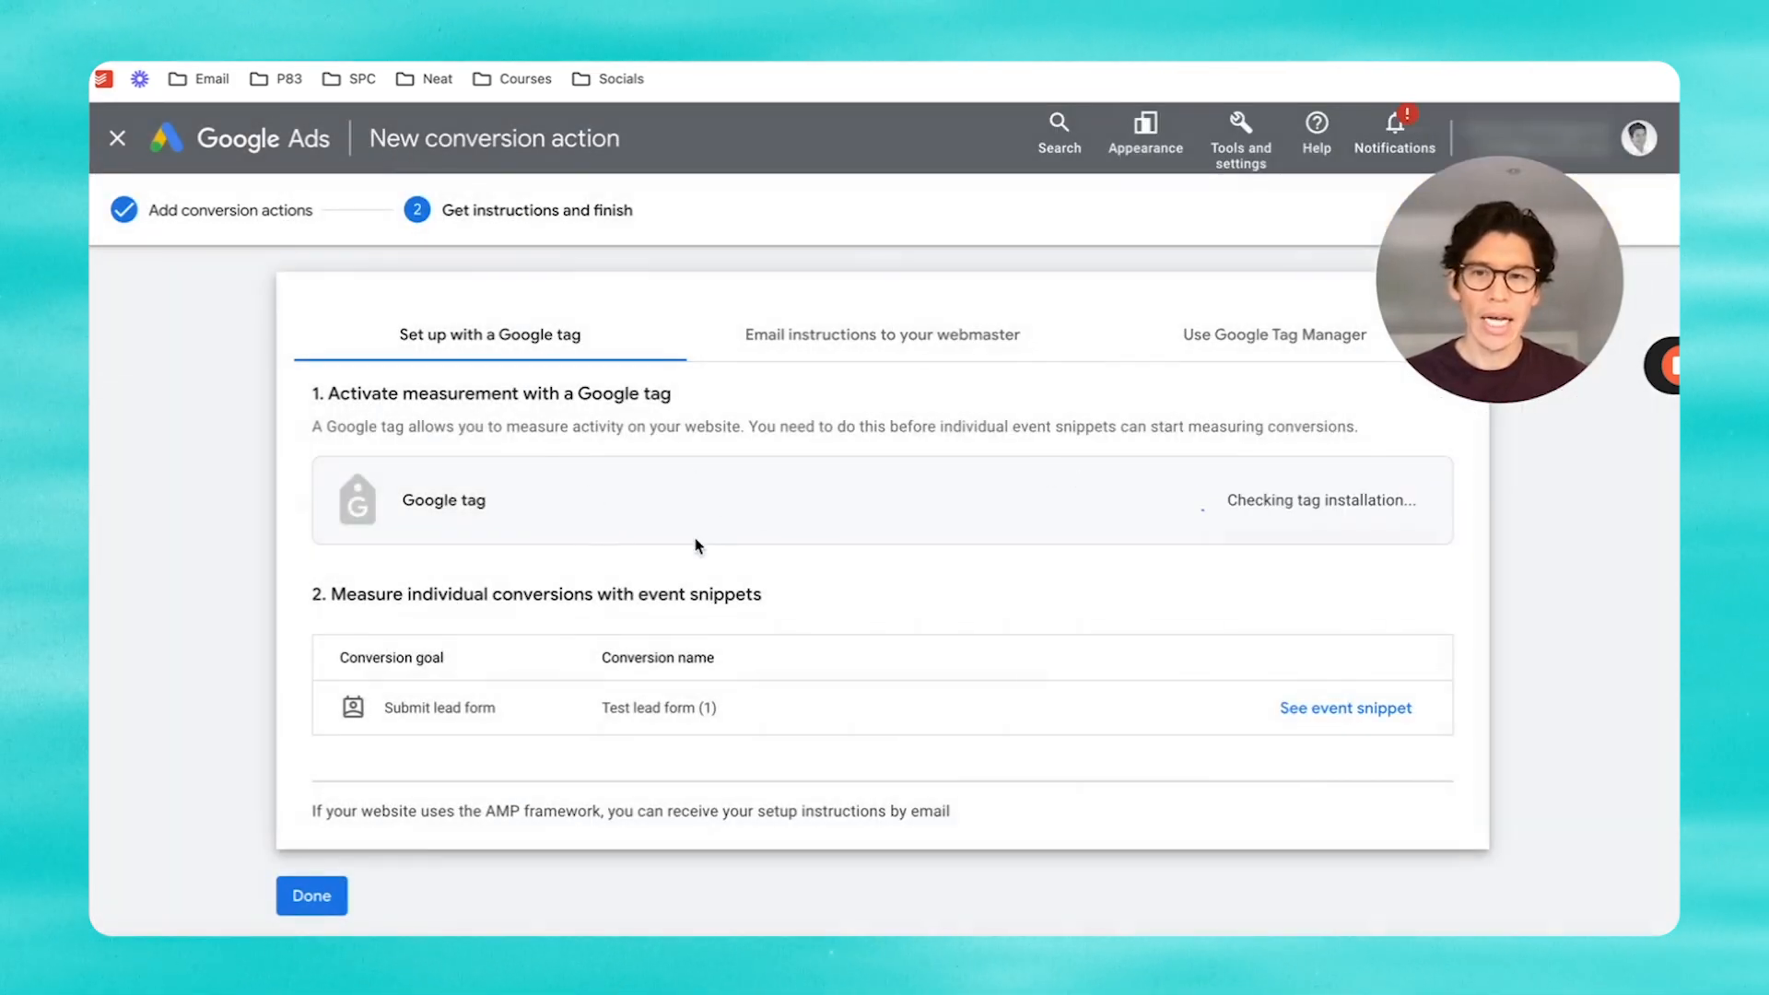
{"action": "scroll", "coordinate": [764, 673], "scroll_direction": "down", "scroll_amount": 2}
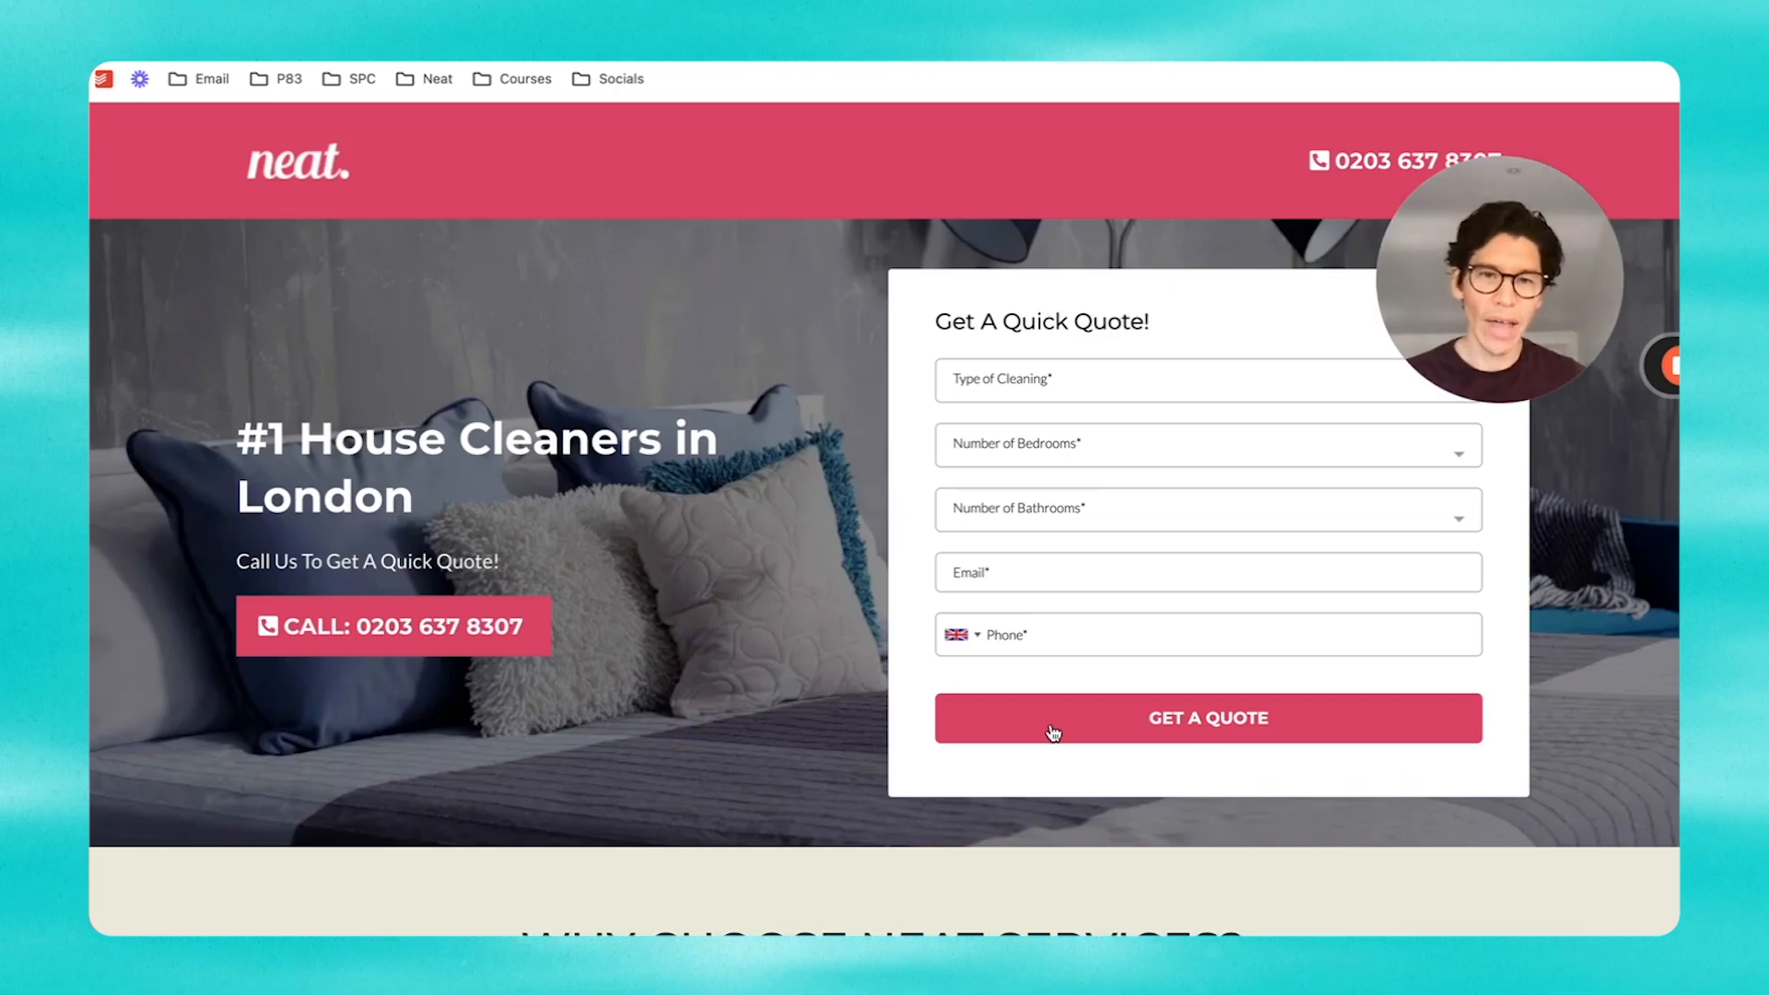
Step: Scroll through the Thank You page in the HighLevel builder
{"action": "scroll", "coordinate": [1124, 740], "scroll_direction": "down", "scroll_amount": 1}
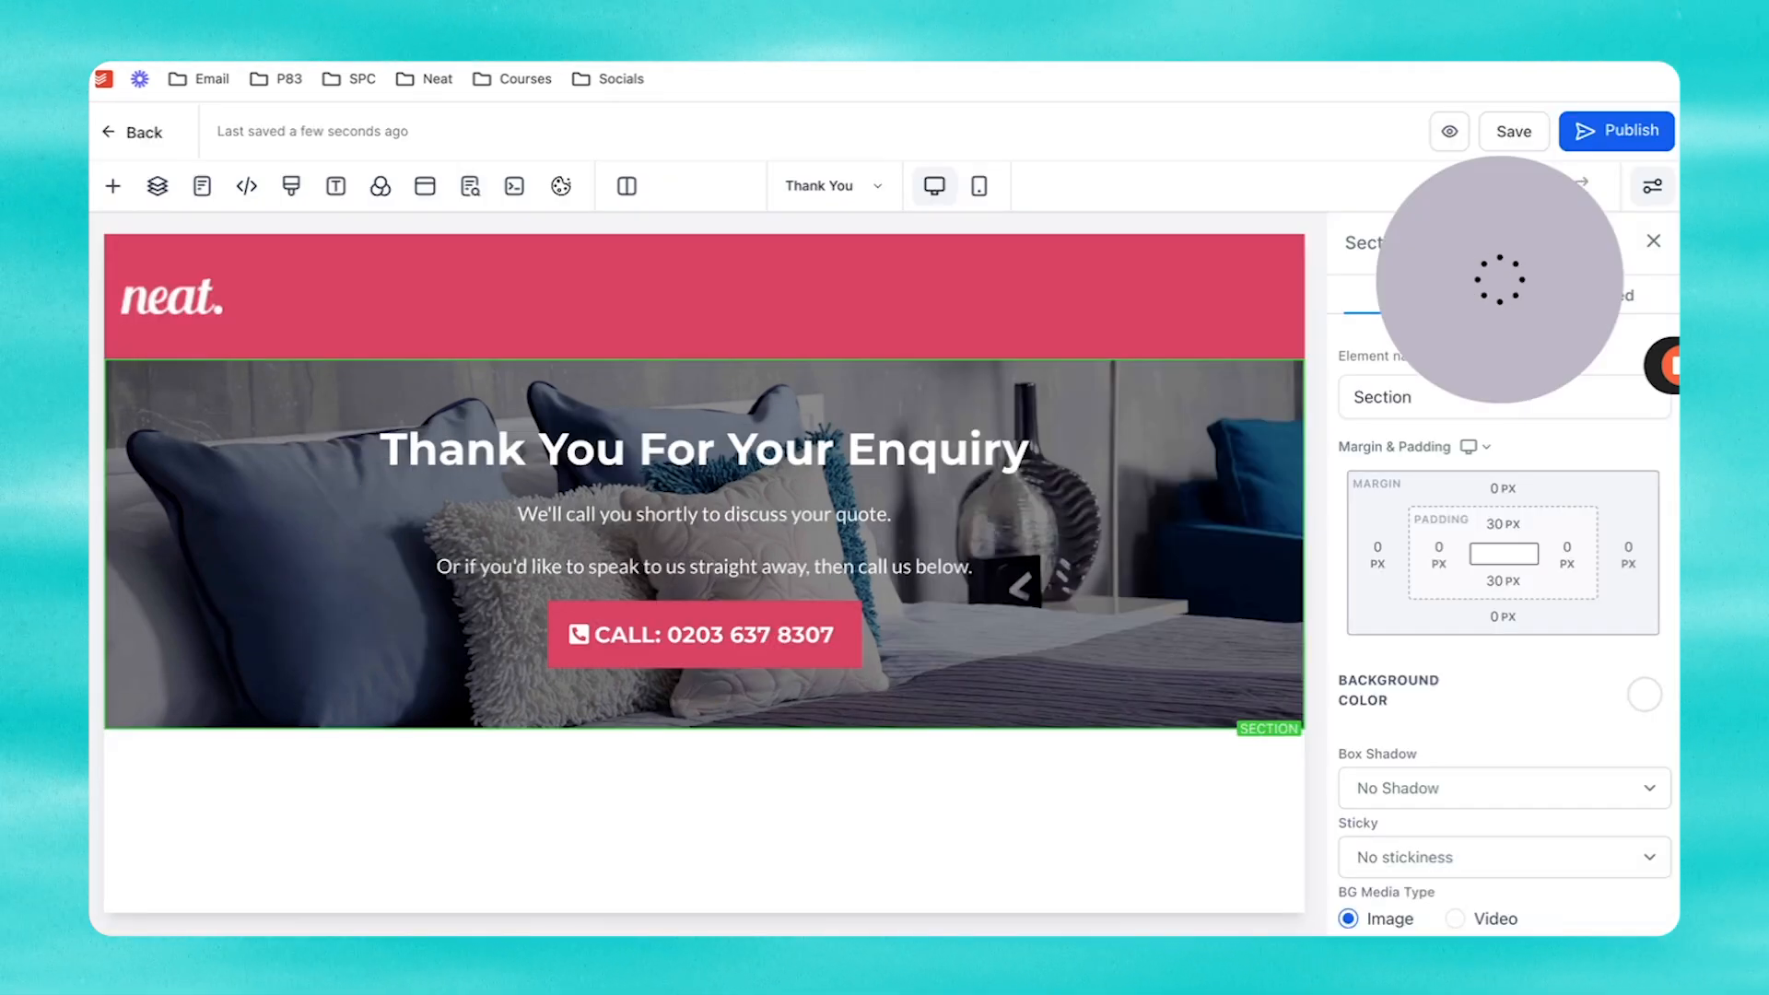
{"action": "left_click", "coordinate": [111, 139]}
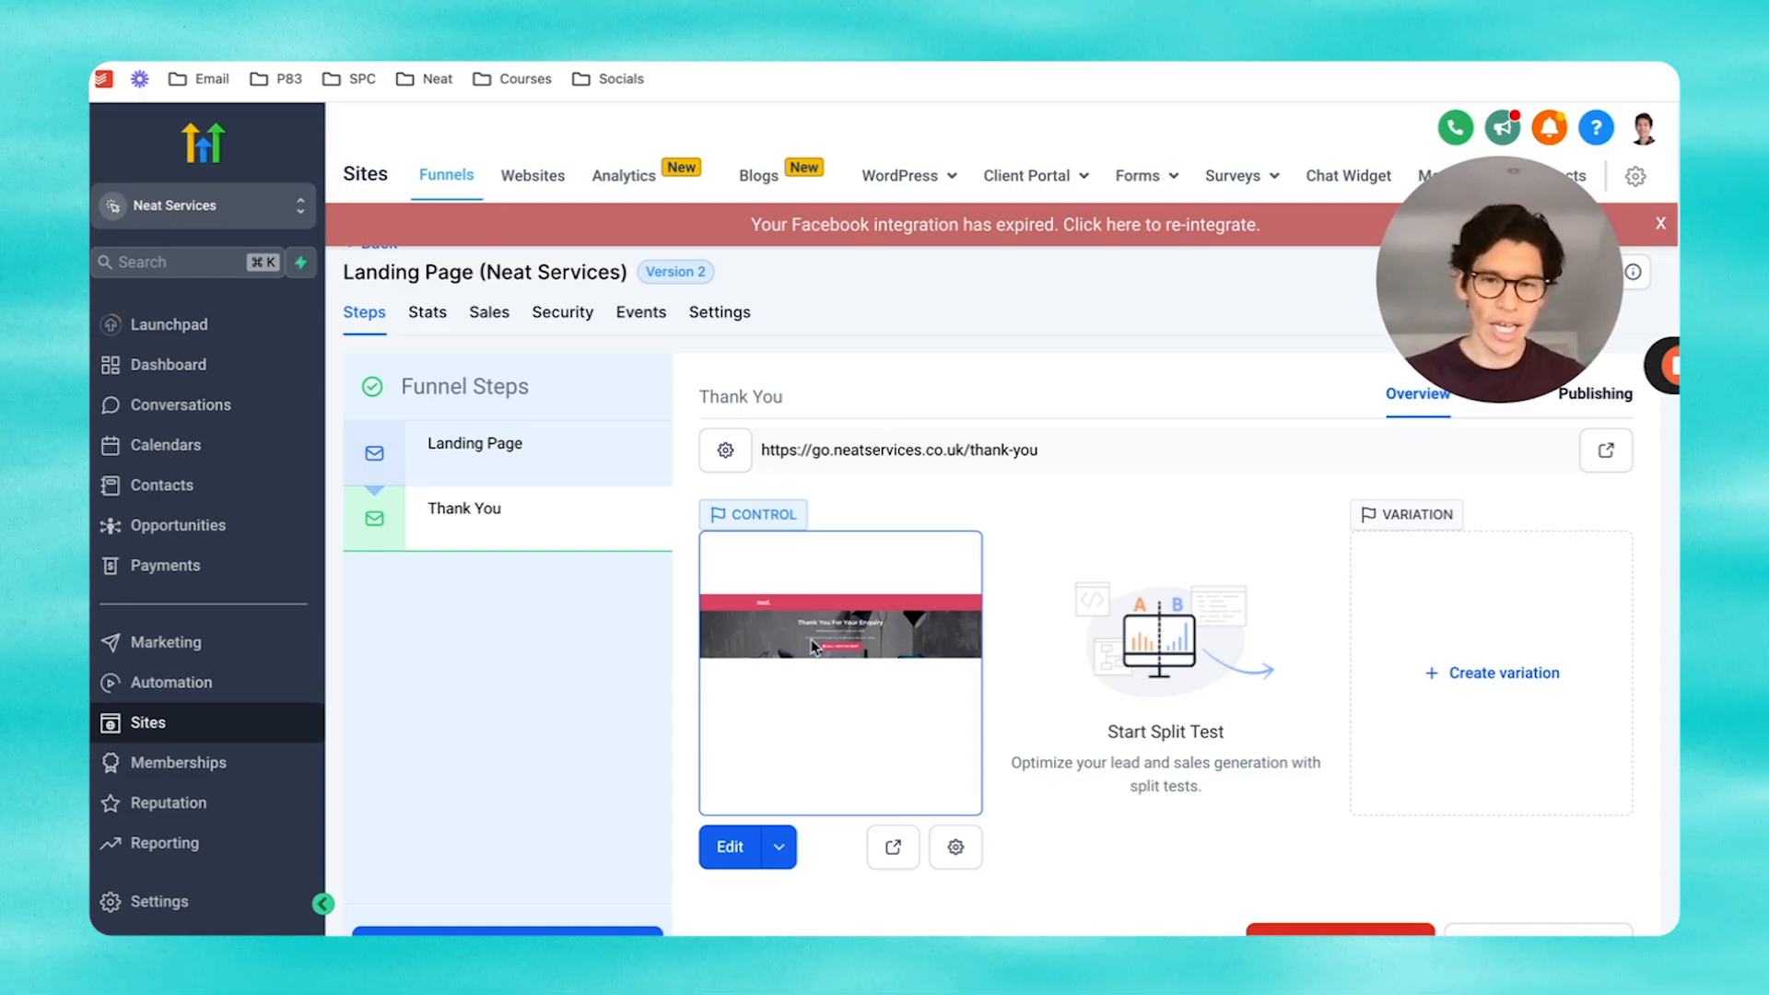
{"action": "left_click", "coordinate": [727, 850]}
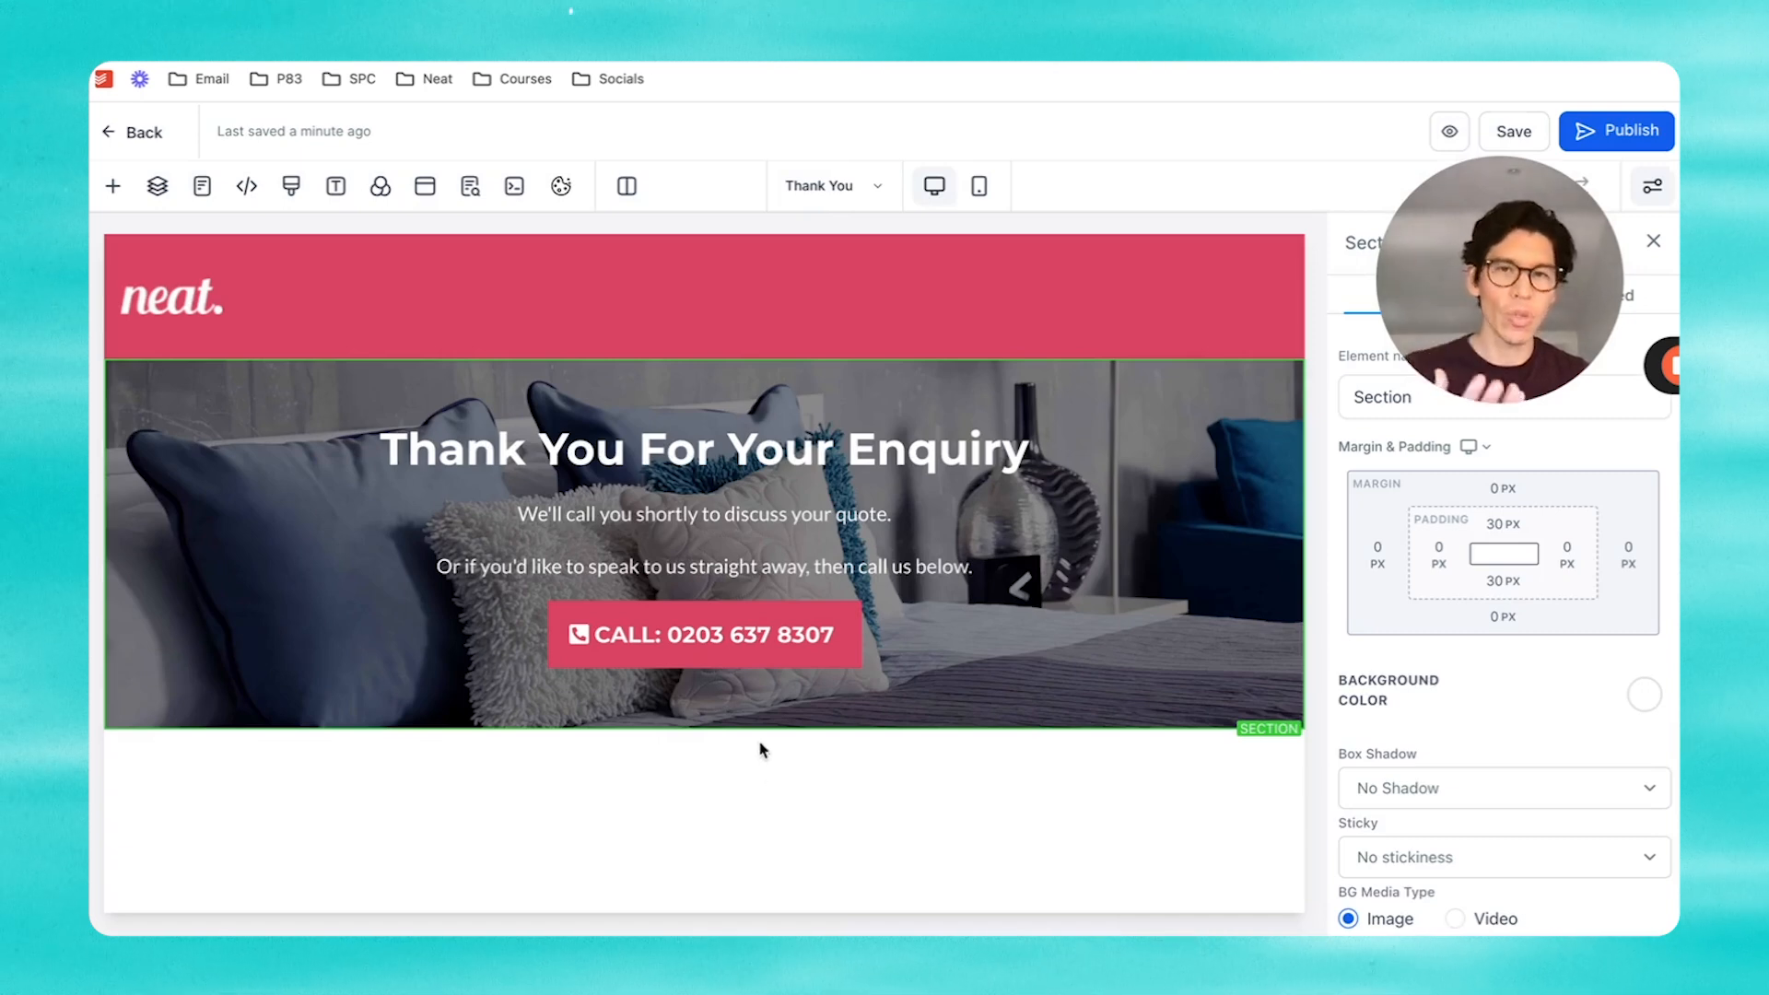
{"action": "mouse_move", "coordinate": [778, 723]}
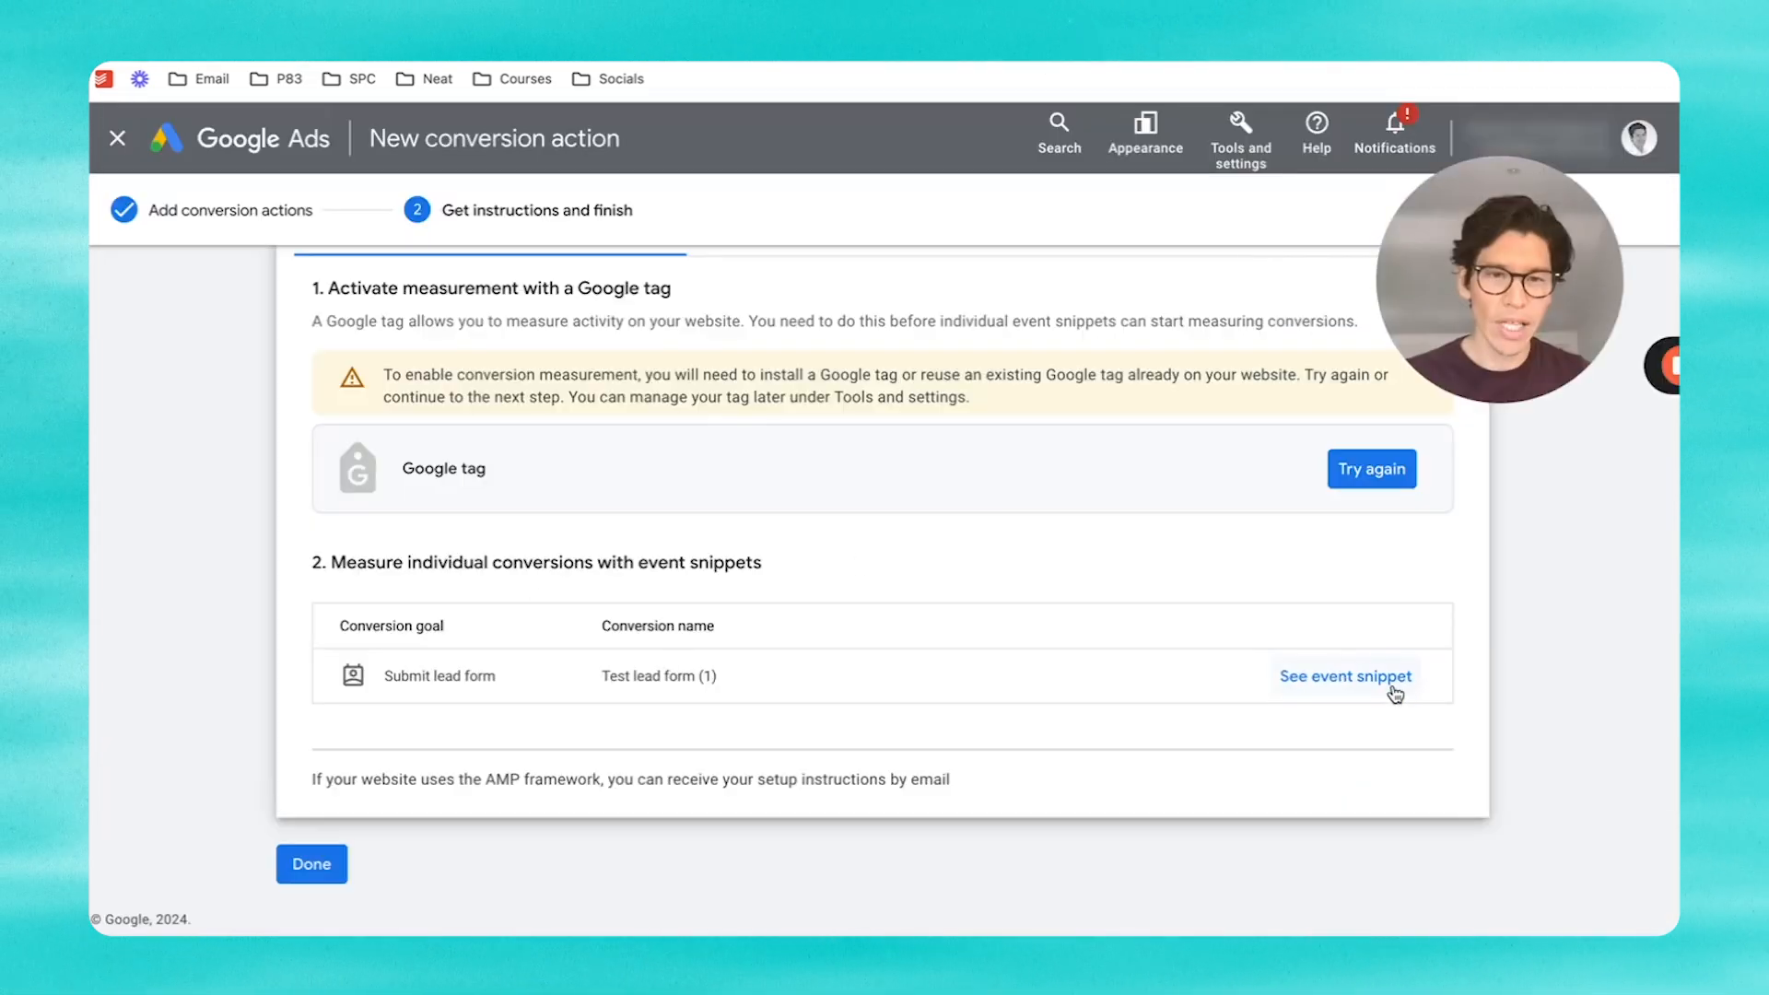
Step: Show the Test lead form (1) event snippet and select its code
{"action": "left_click", "coordinate": [1346, 672]}
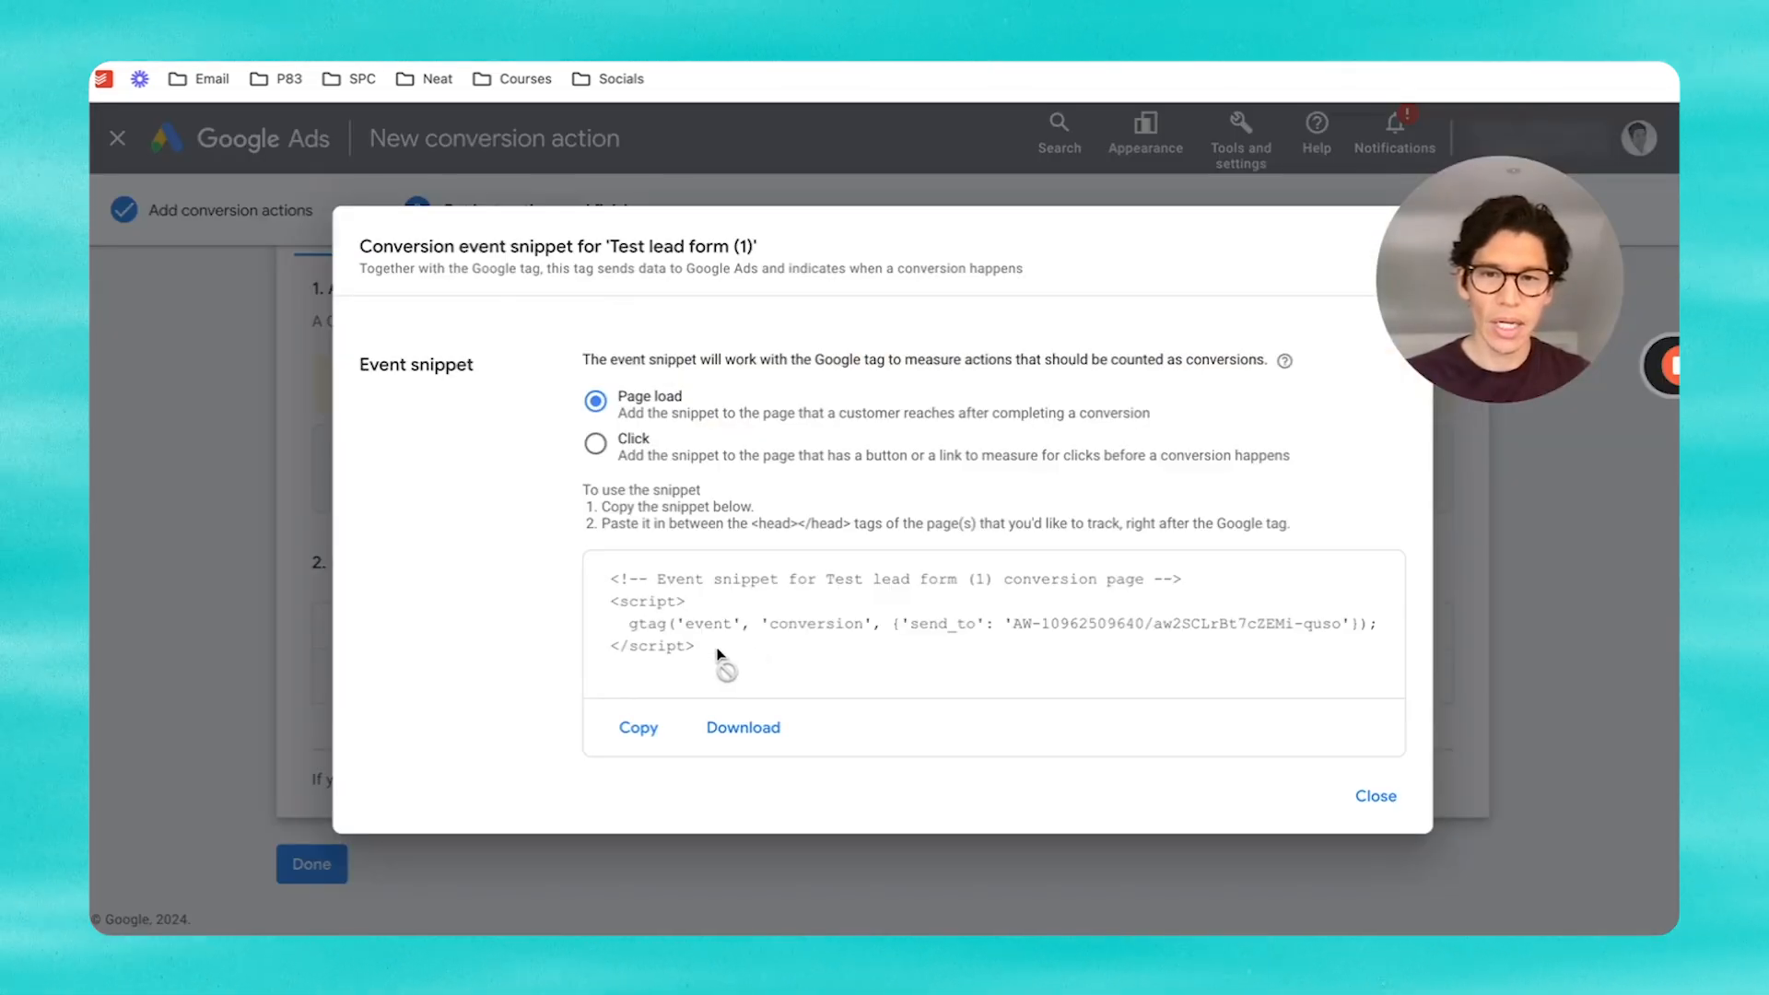
{"action": "left_click_drag", "start_coordinate": [722, 663], "coordinate": [605, 583]}
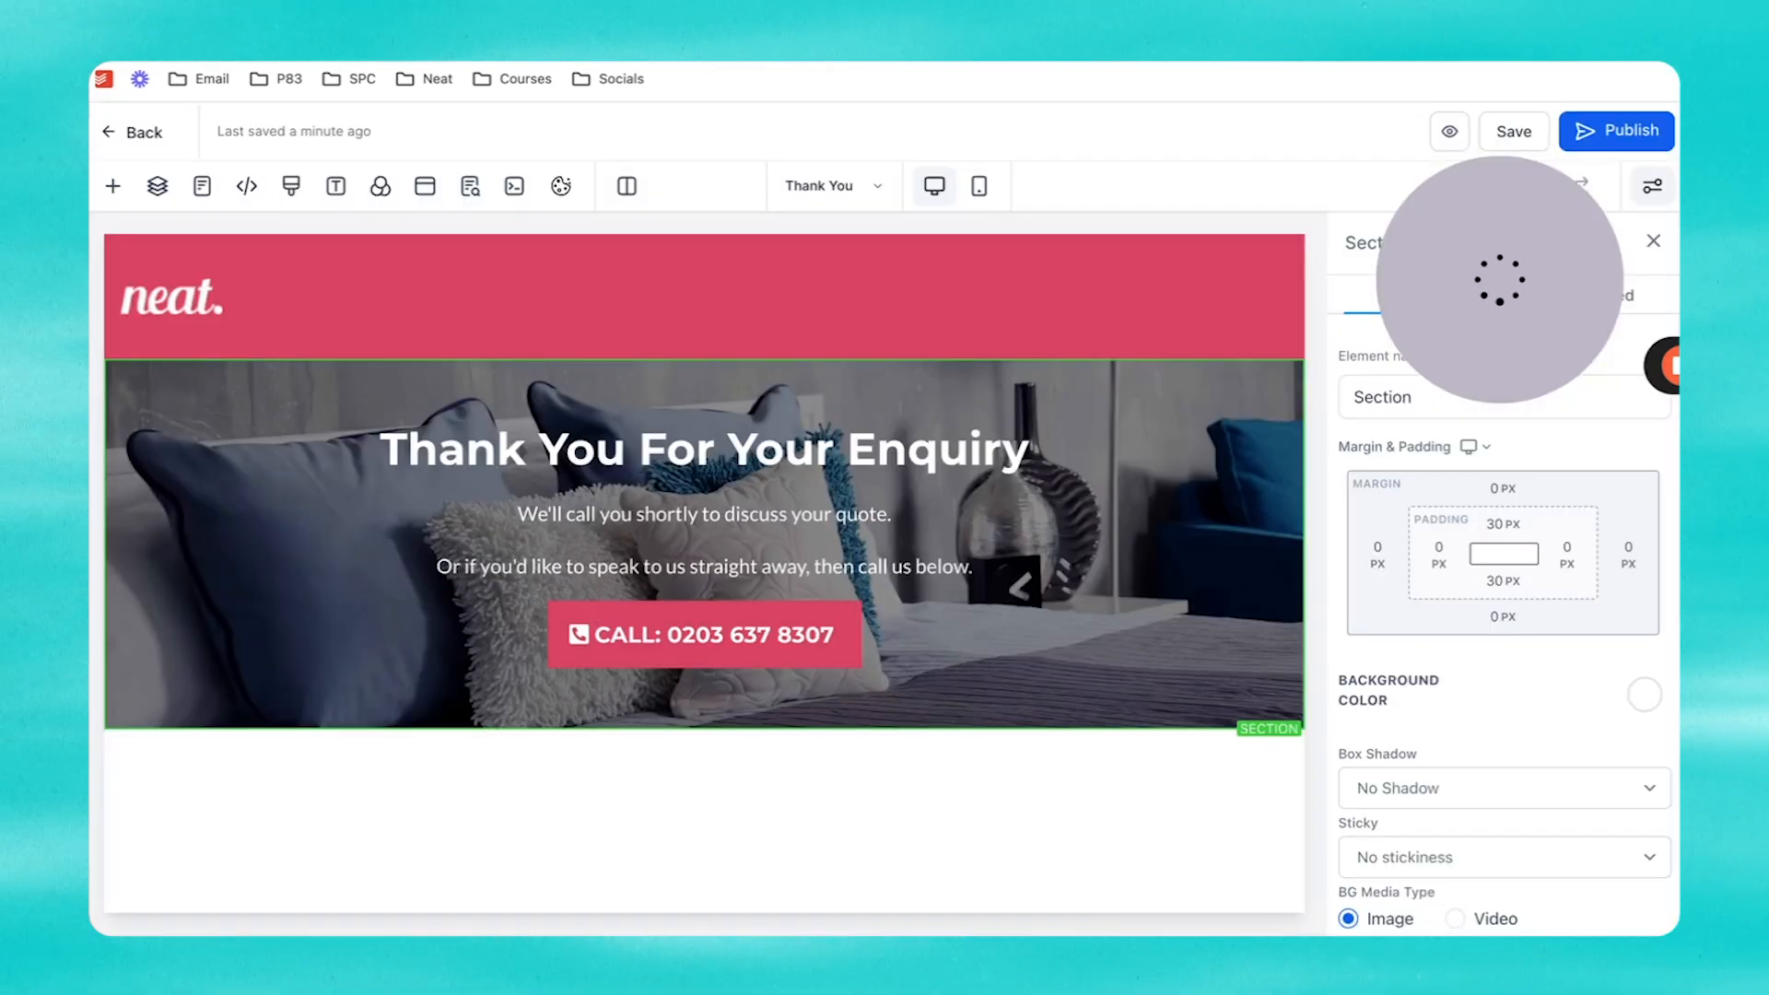
Step: Paste the lead form event snippet on a new line below the Google tag in the Thank You page header code, then save
{"action": "left_click", "coordinate": [246, 187]}
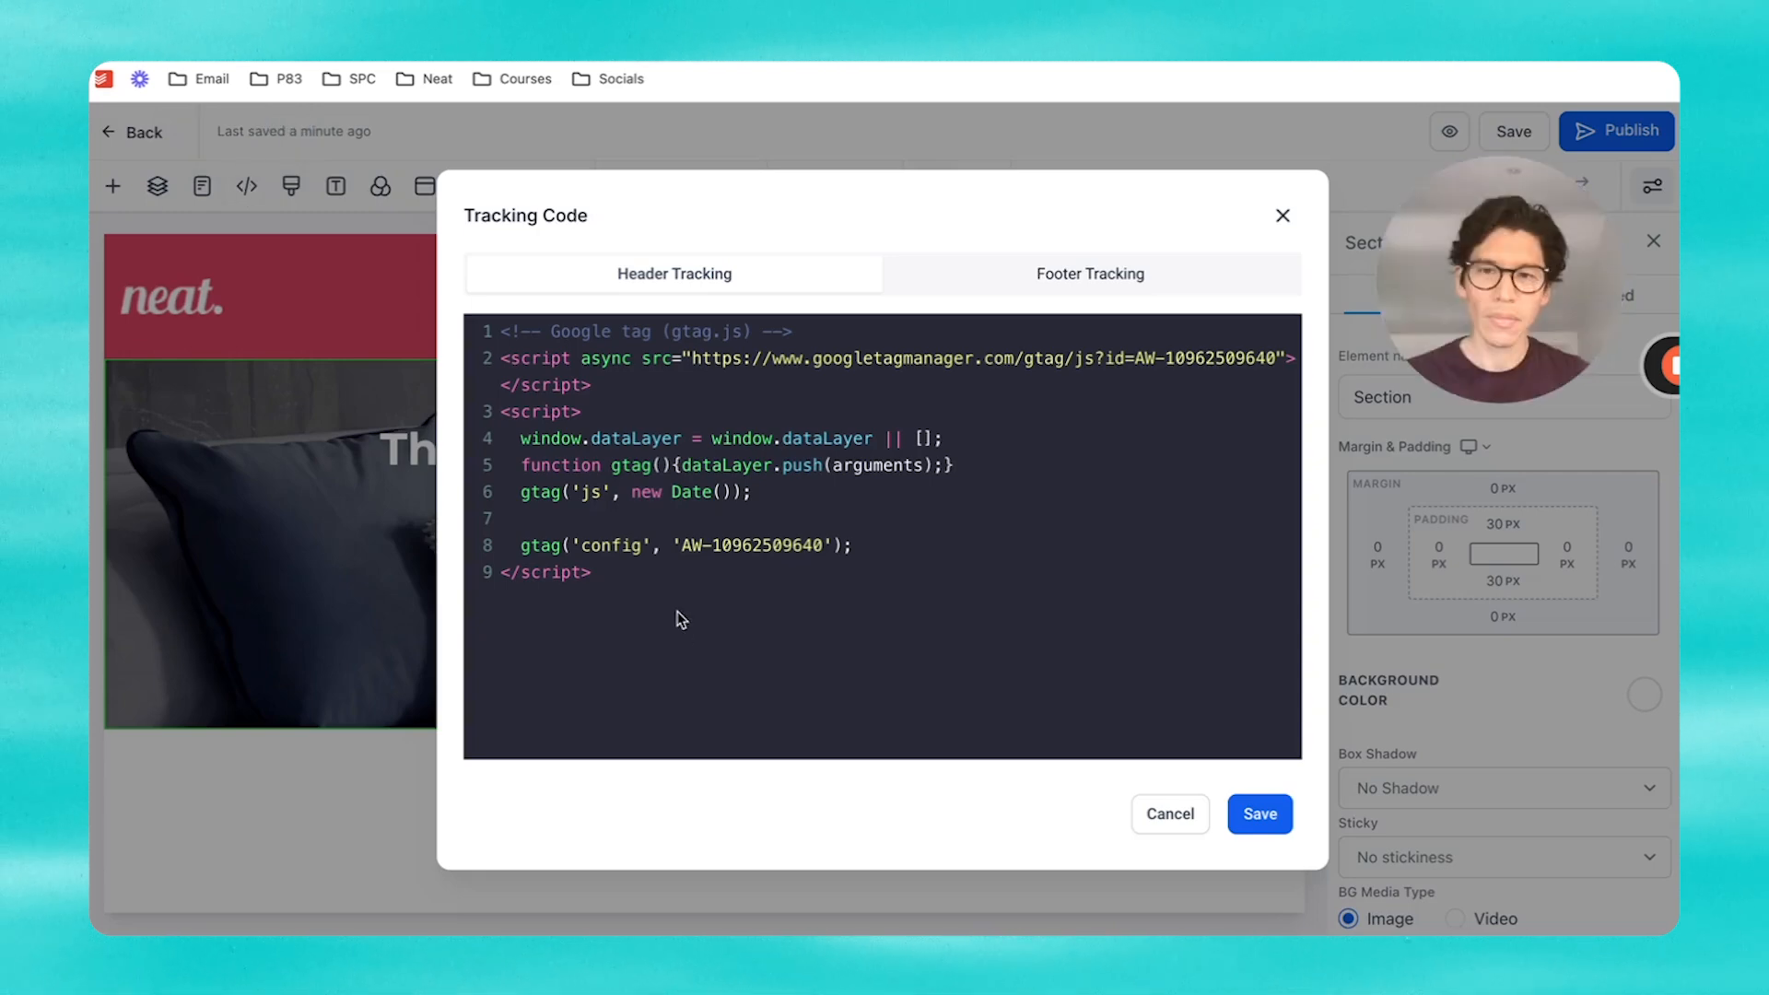
{"action": "left_click", "coordinate": [660, 572]}
{"action": "key", "text": "Return"}
{"action": "key", "text": "ctrl+v"}
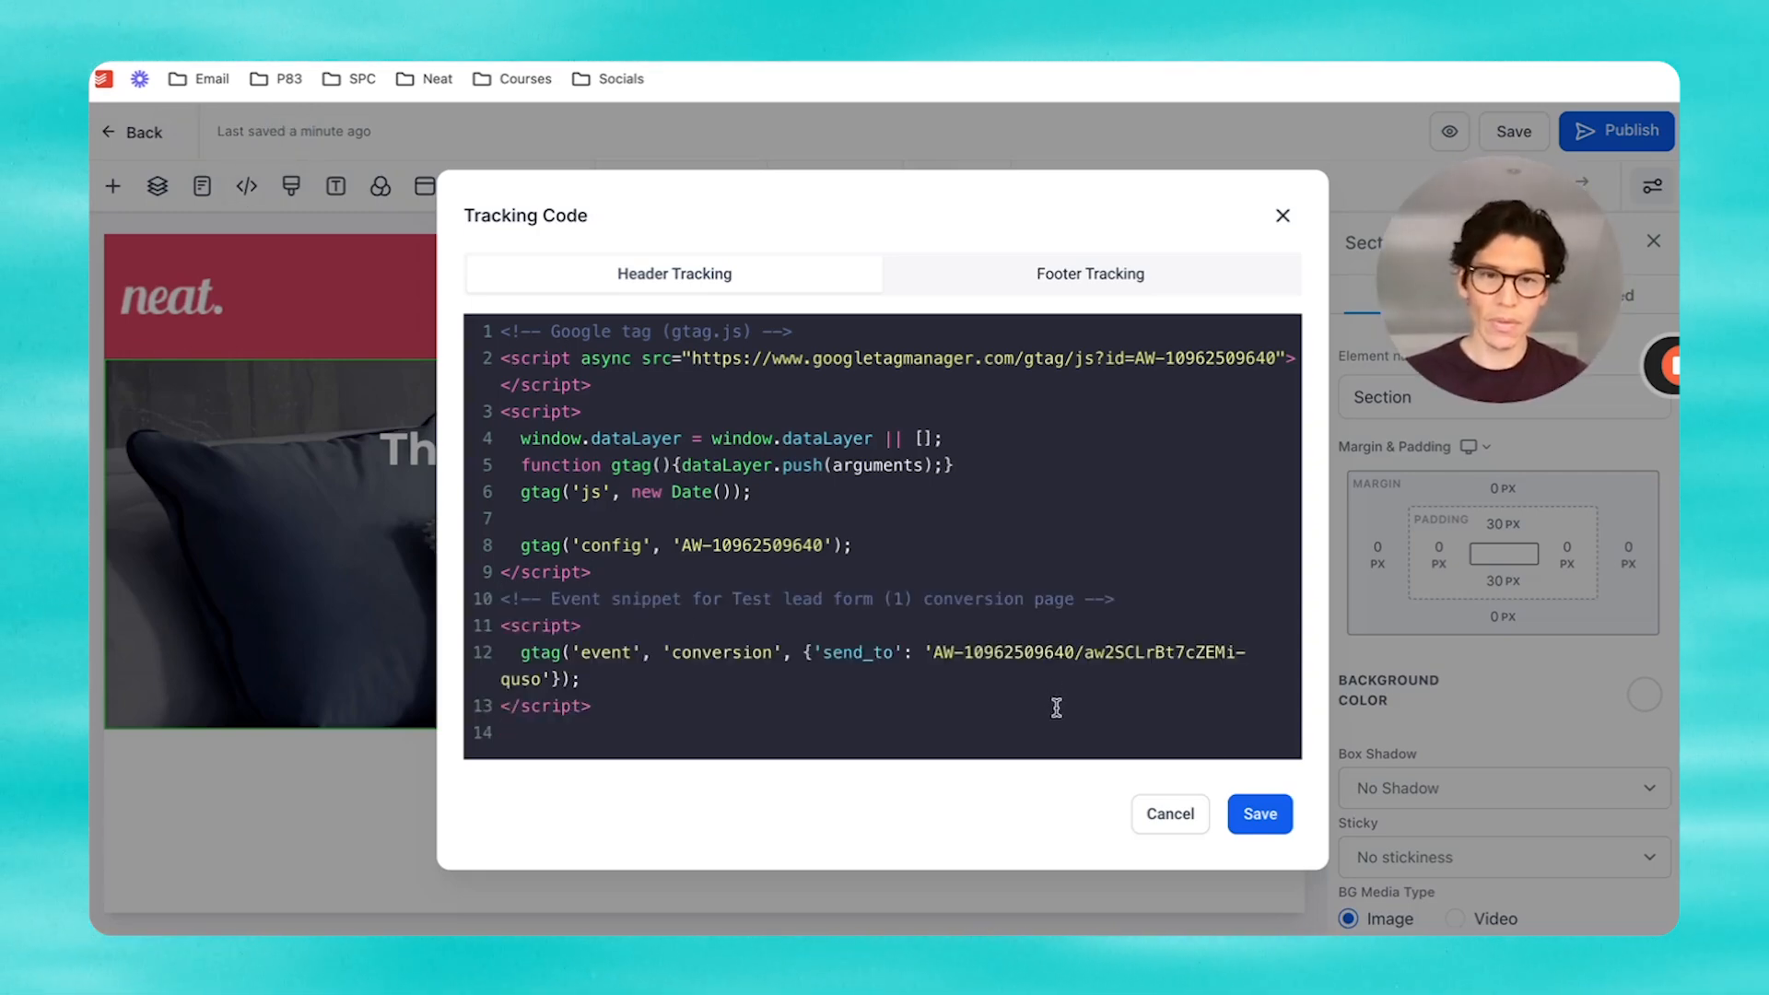
{"action": "left_click", "coordinate": [1260, 814]}
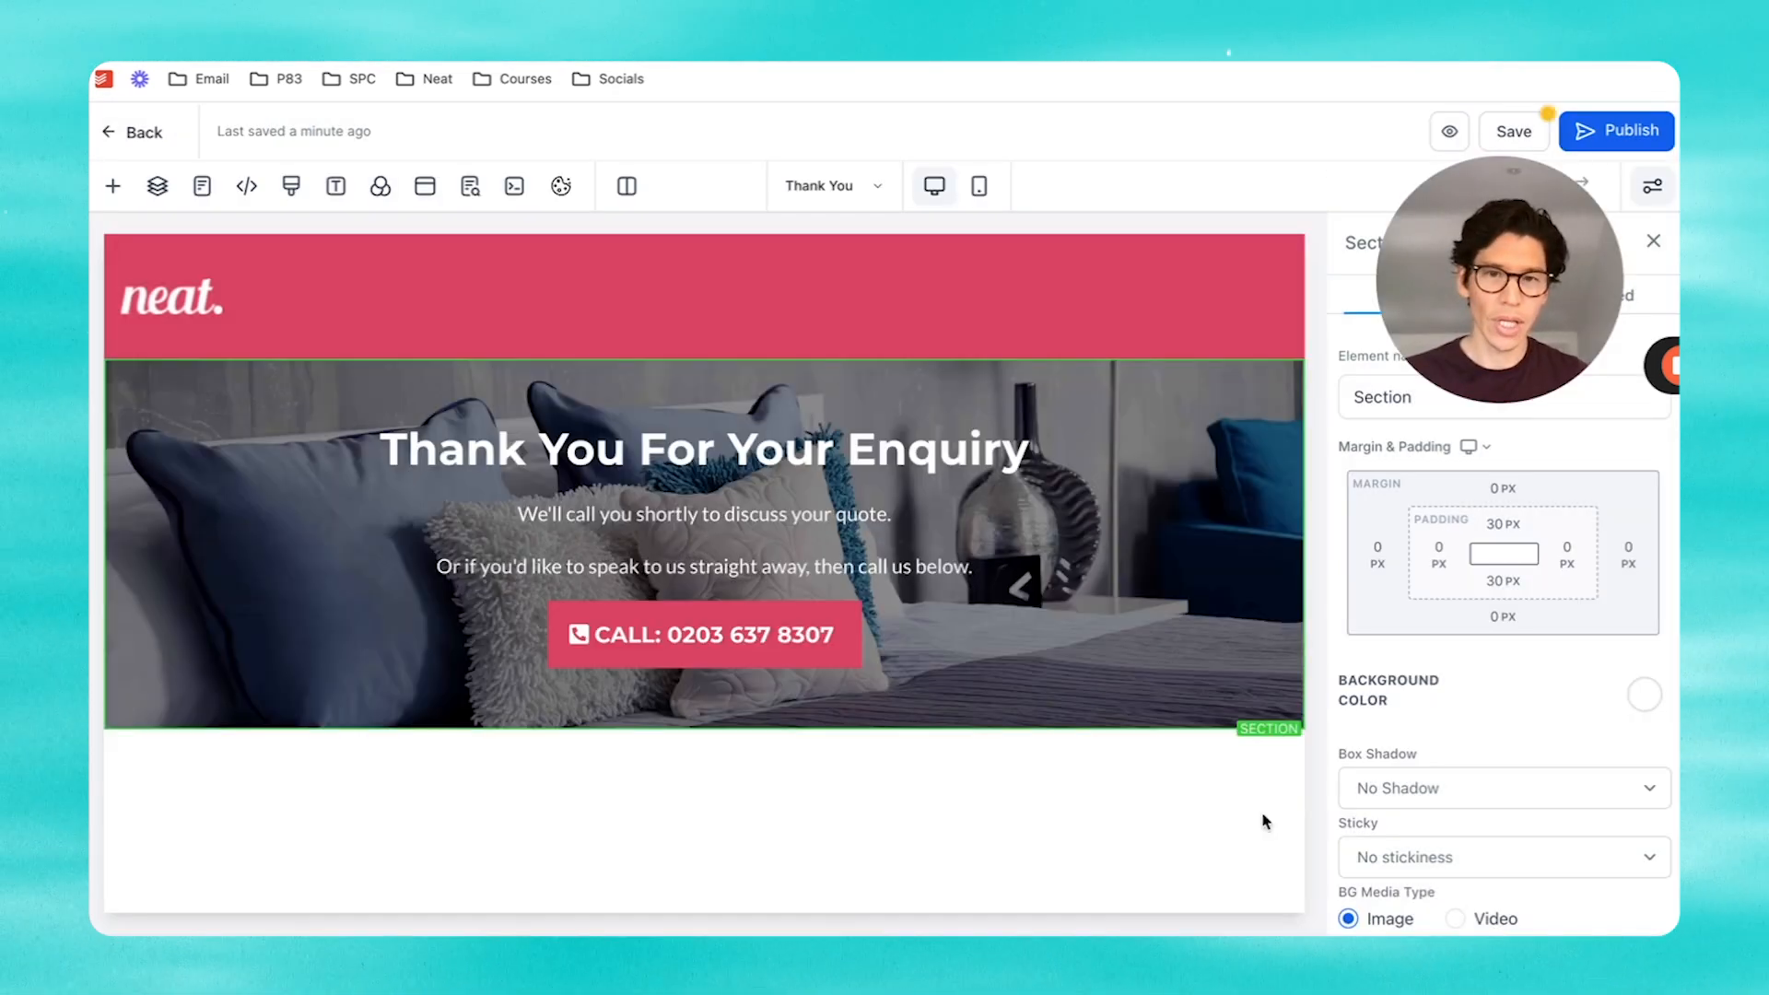
{"action": "left_click", "coordinate": [1530, 130]}
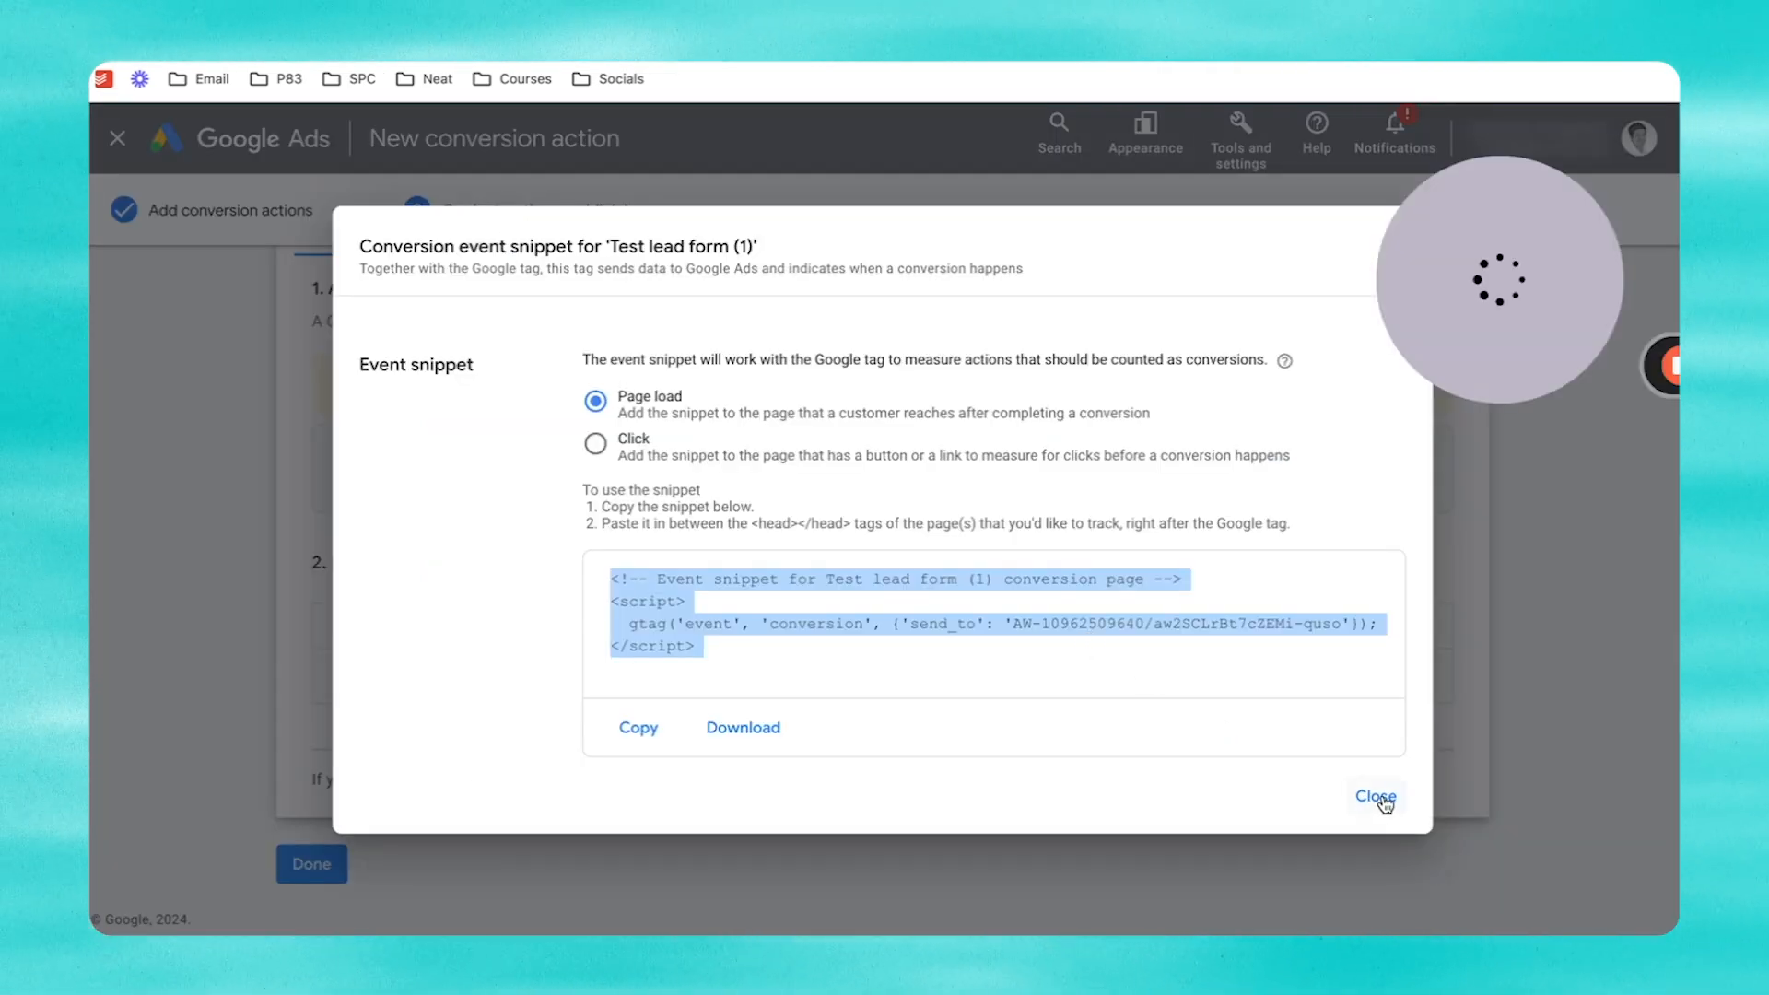
Step: Close the snippet dialog and finish the Test lead form (1) conversion to review the Conversions summary
{"action": "left_click", "coordinate": [1377, 798]}
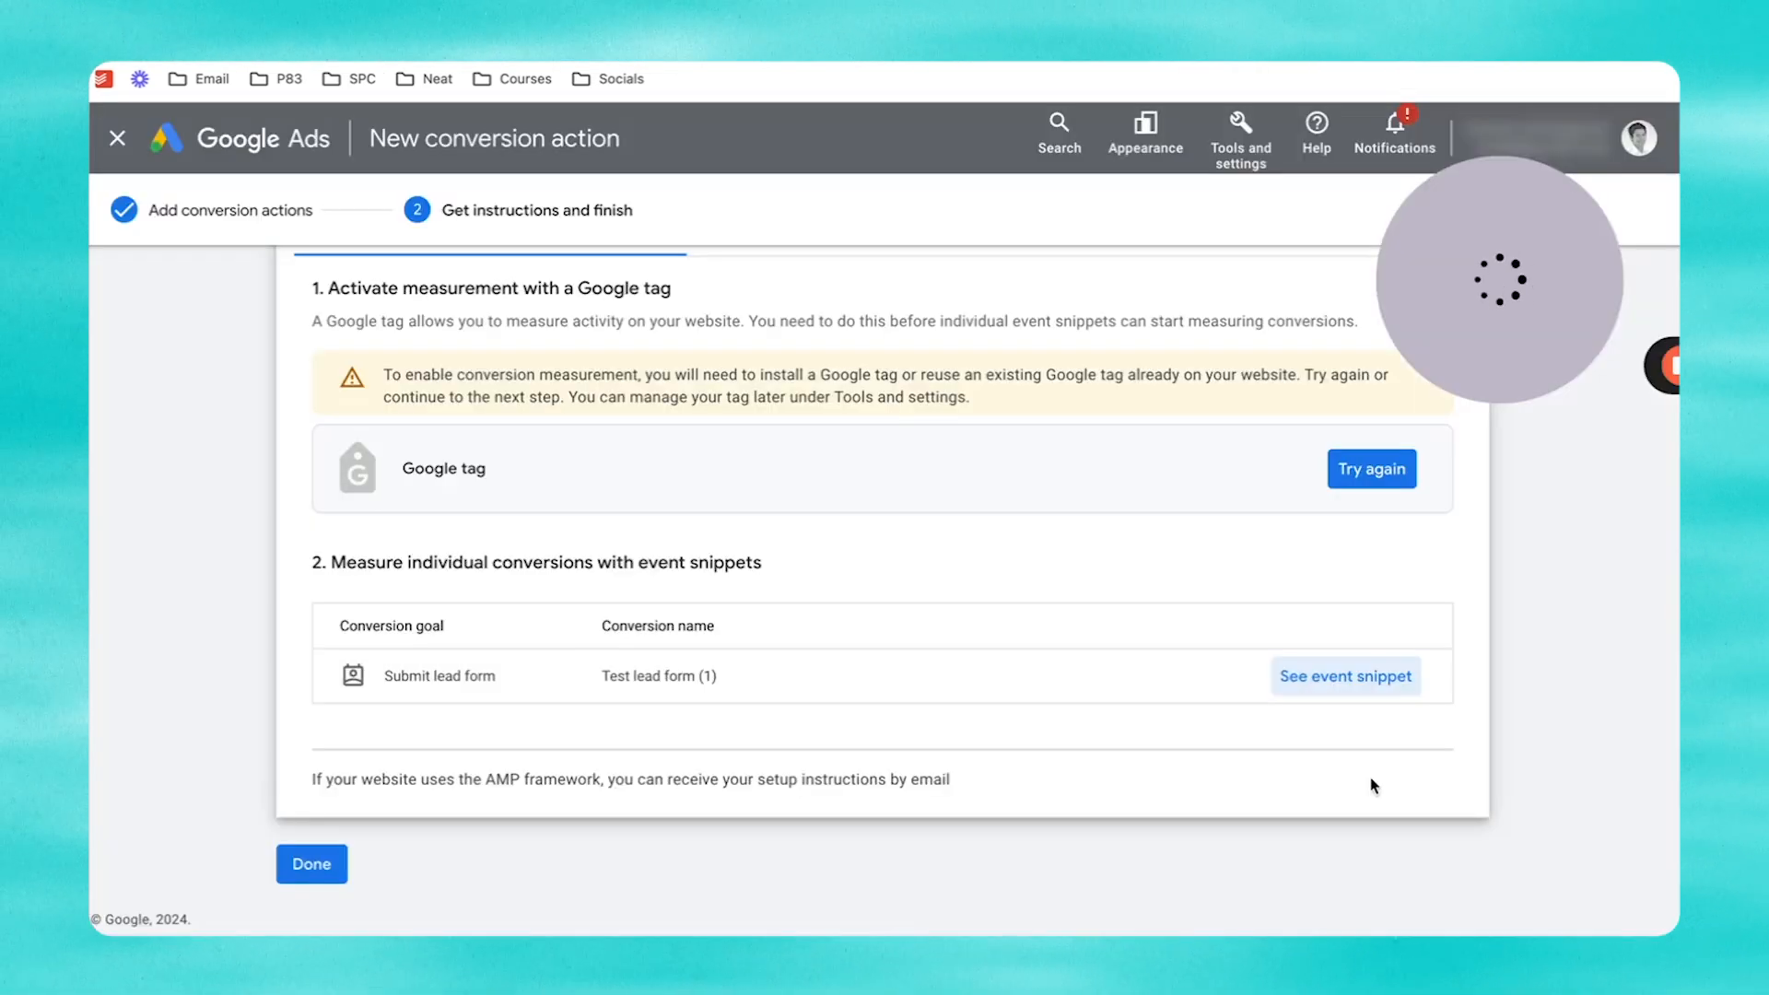
{"action": "left_click", "coordinate": [307, 875]}
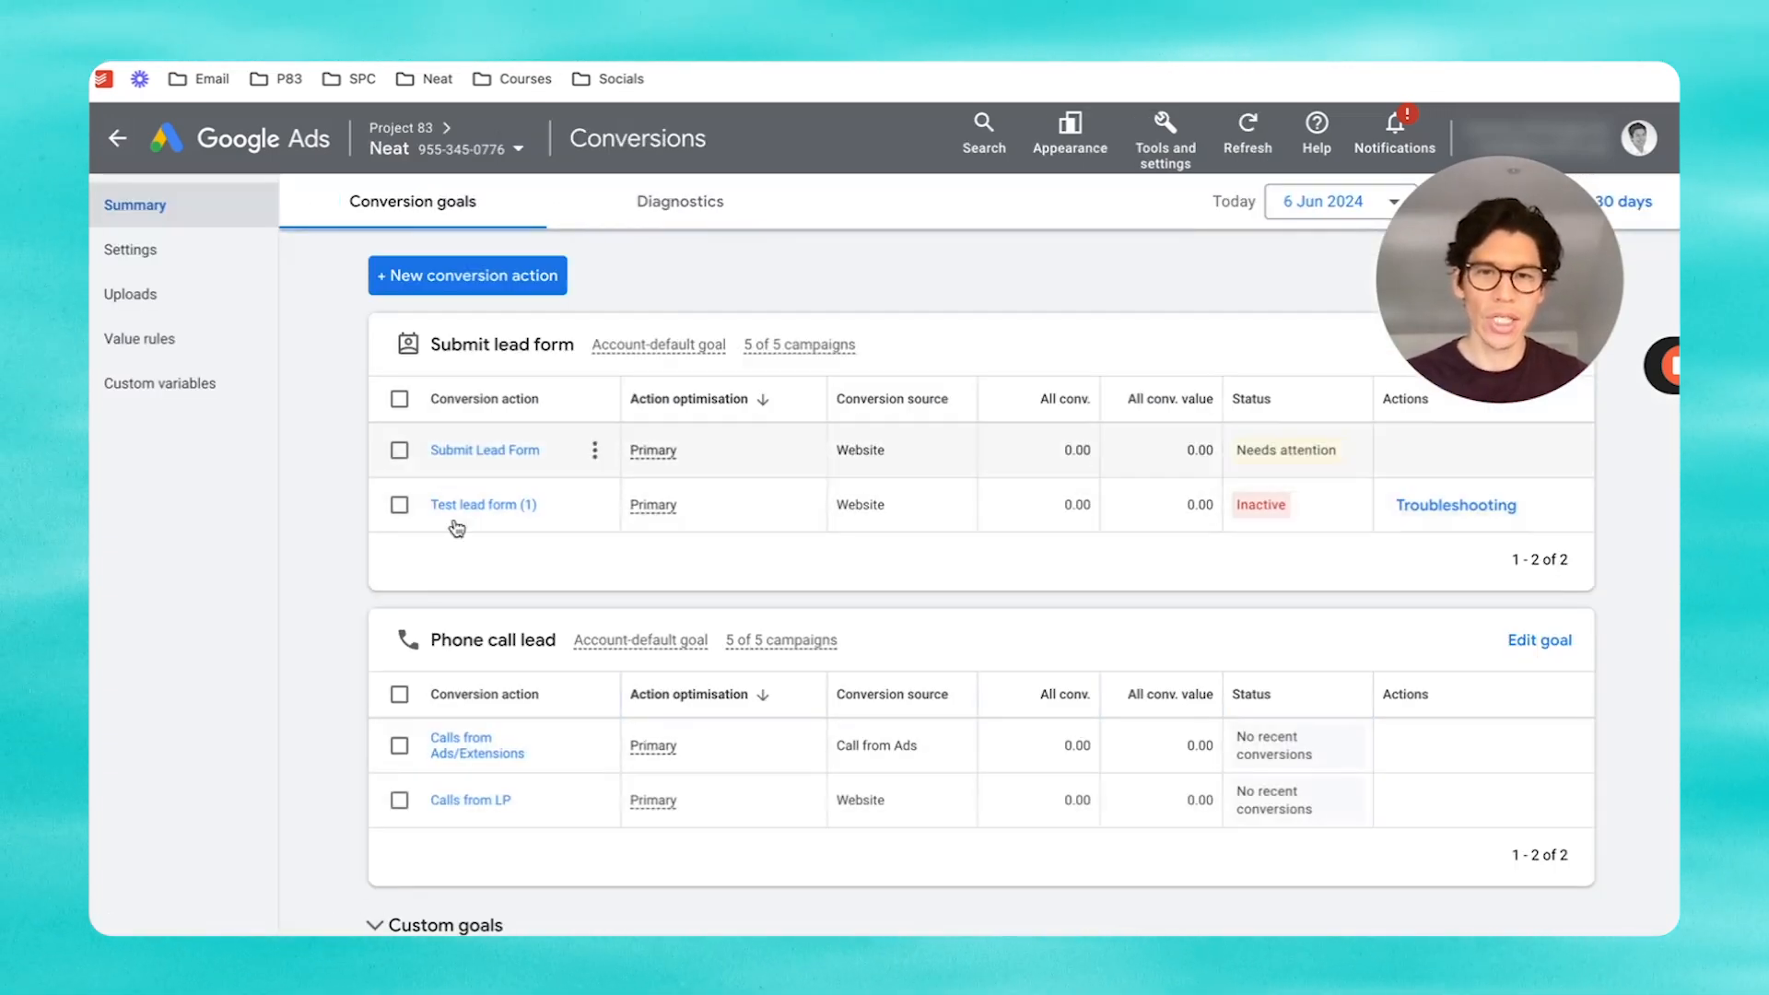
{"action": "mouse_move", "coordinate": [1255, 511]}
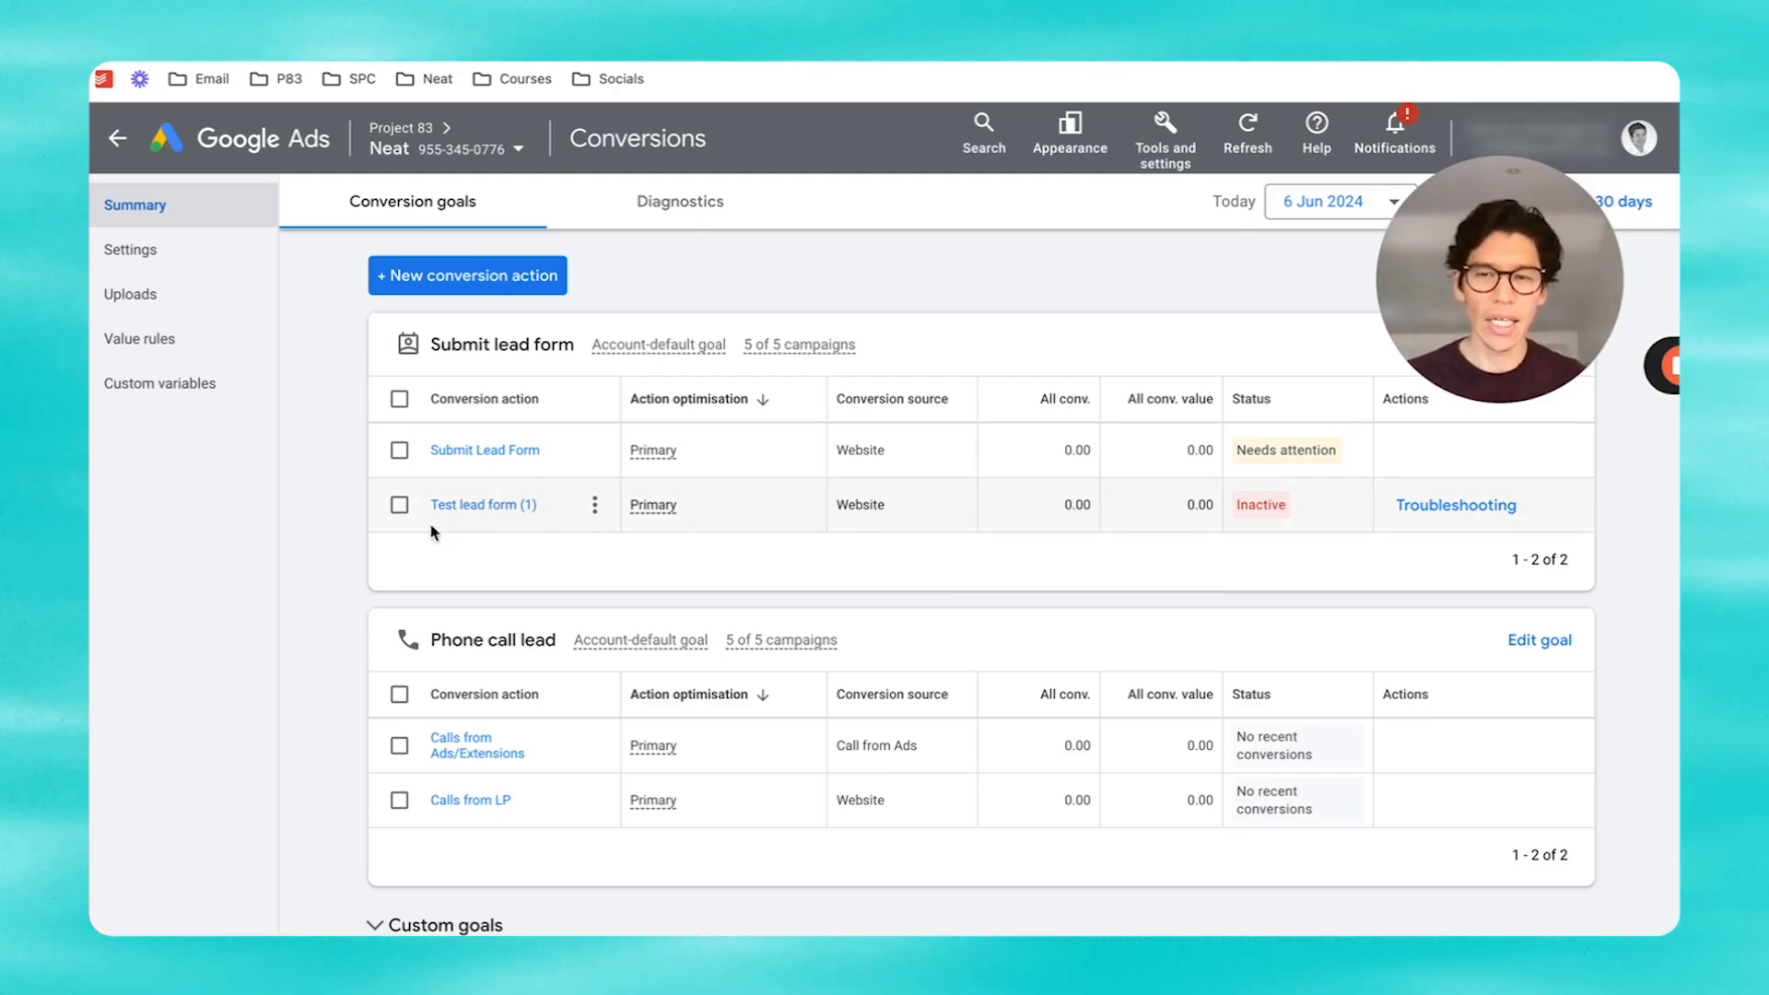
Step: Start a new phone call conversion that tracks calls to the number on the website
{"action": "left_click", "coordinate": [426, 287]}
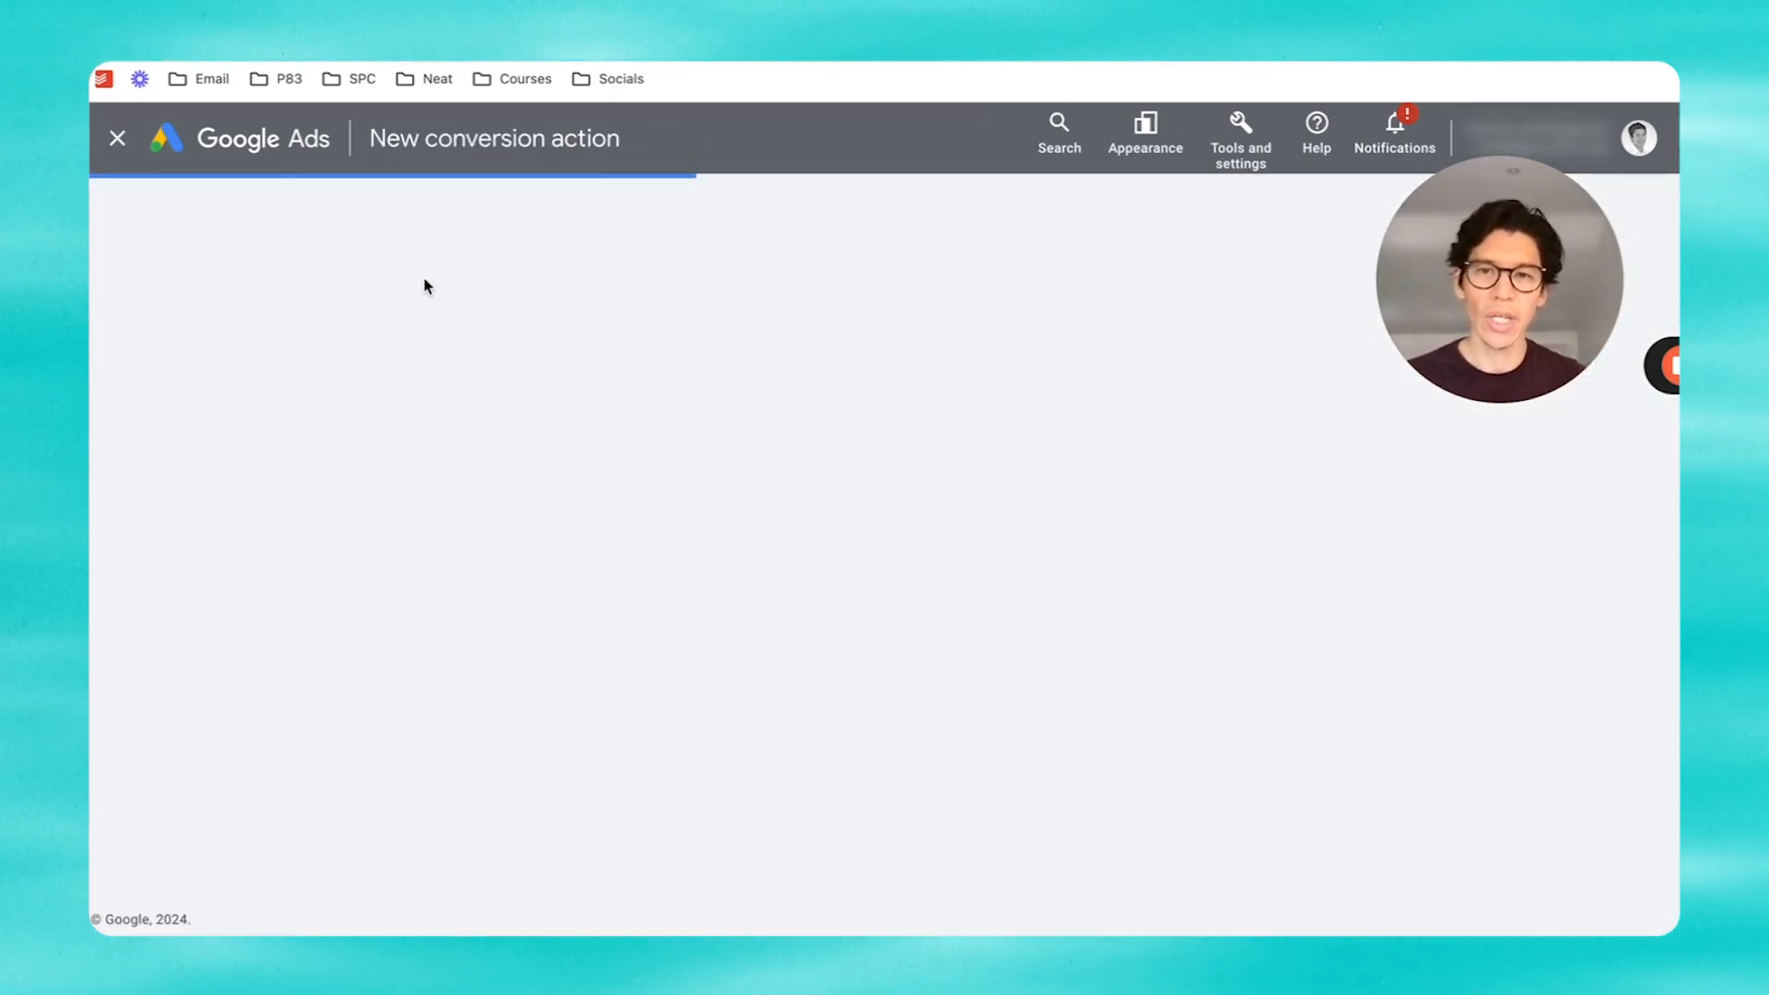
{"action": "left_click", "coordinate": [990, 480]}
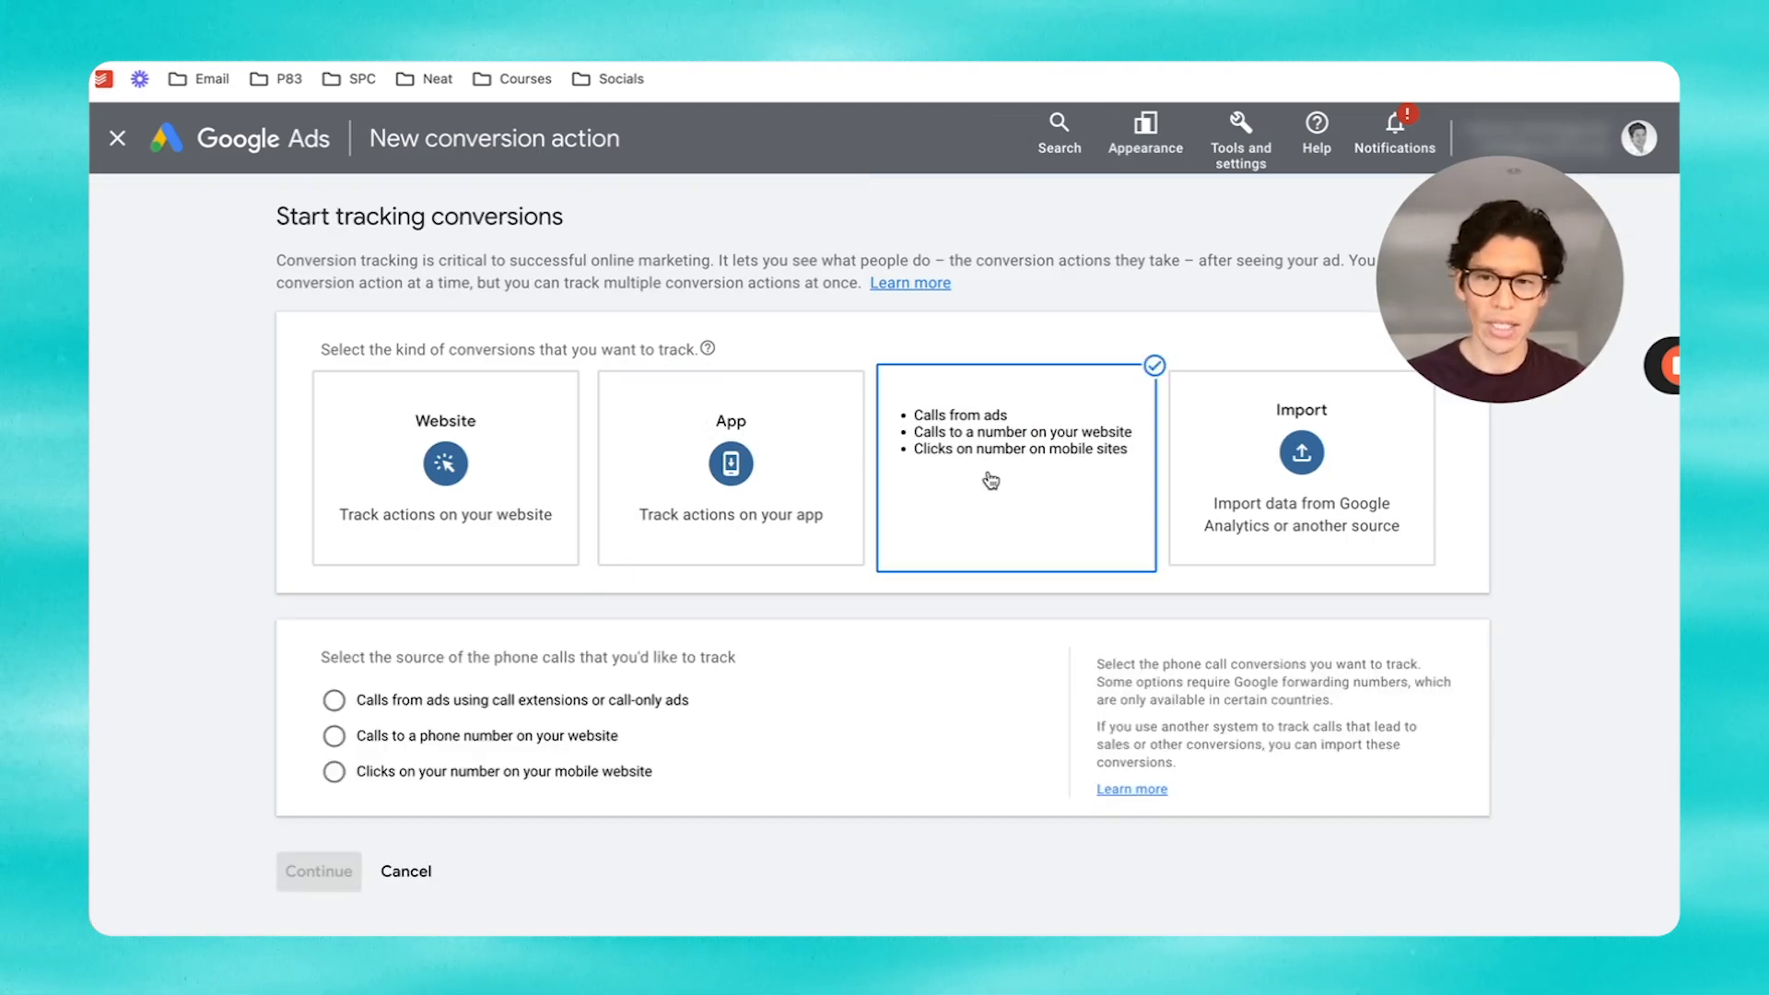
{"action": "left_click", "coordinate": [427, 736]}
{"action": "scroll", "coordinate": [618, 756], "scroll_direction": "down", "scroll_amount": 1}
{"action": "left_click", "coordinate": [322, 837]}
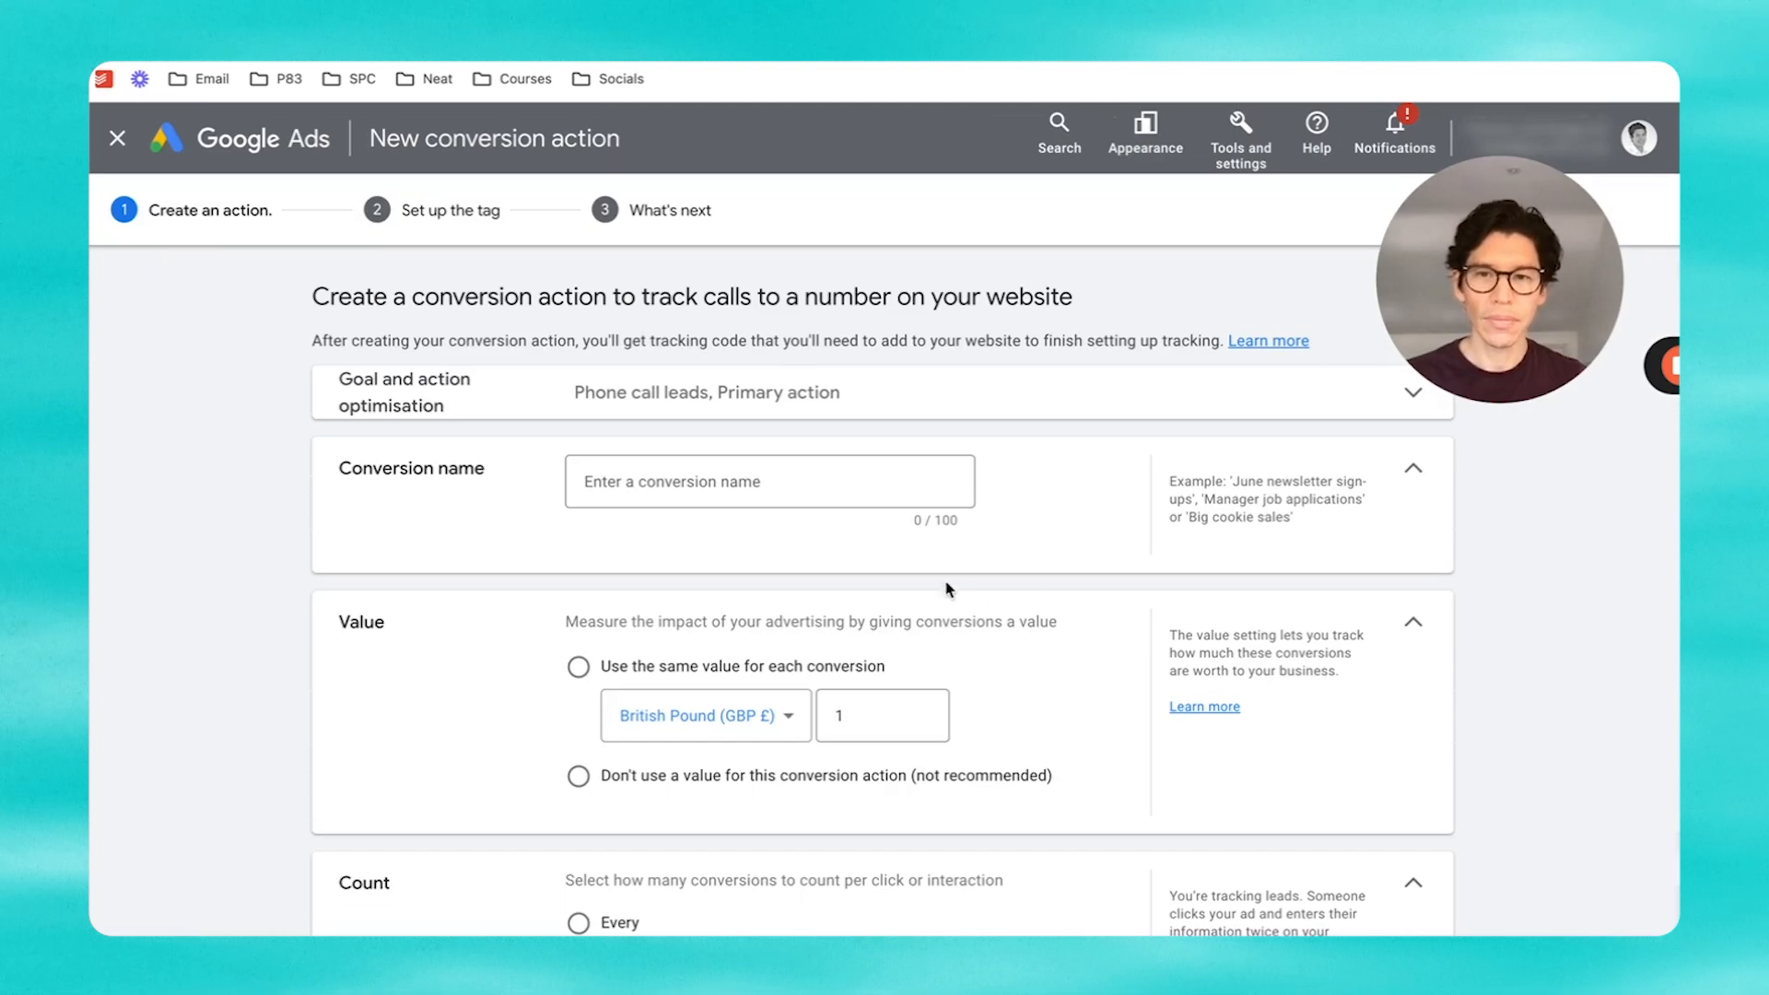
Step: Name the conversion 'Test website phone call' and give every conversion the same £1 value
{"action": "left_click", "coordinate": [793, 474]}
{"action": "type", "text": "Test "}
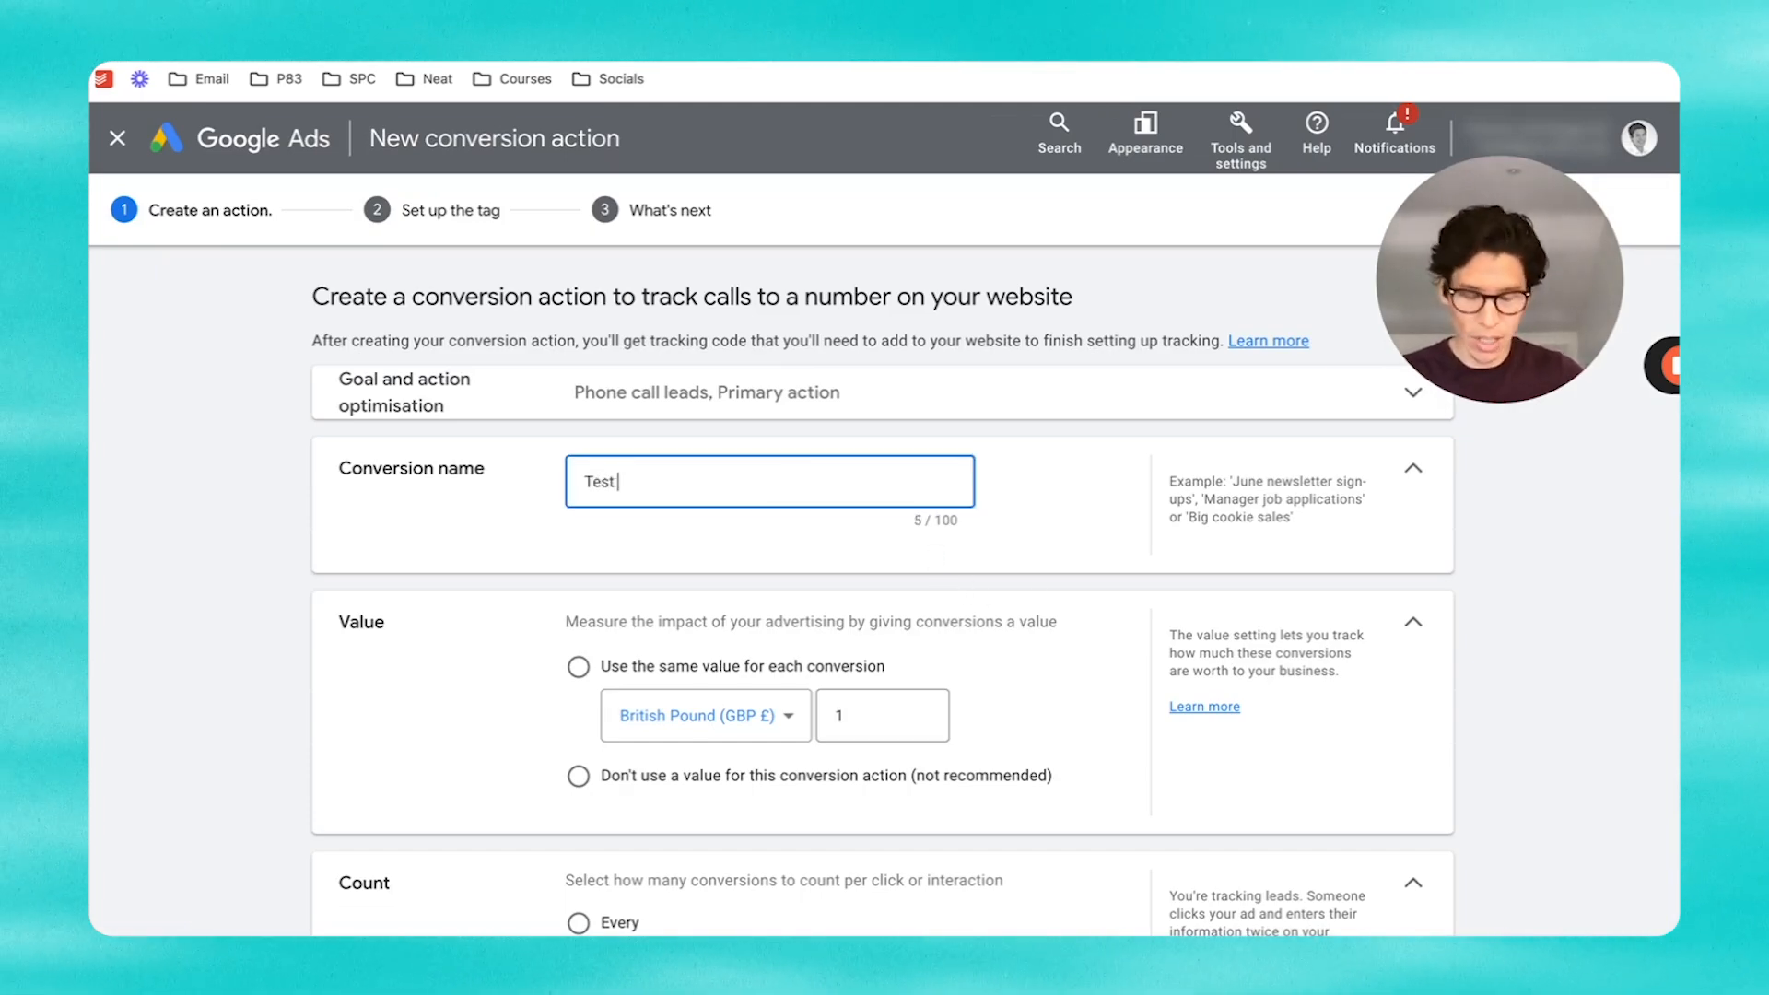
{"action": "type", "text": "websiyte"}
{"action": "key", "text": "BackSpace"}
{"action": "key", "text": "BackSpace"}
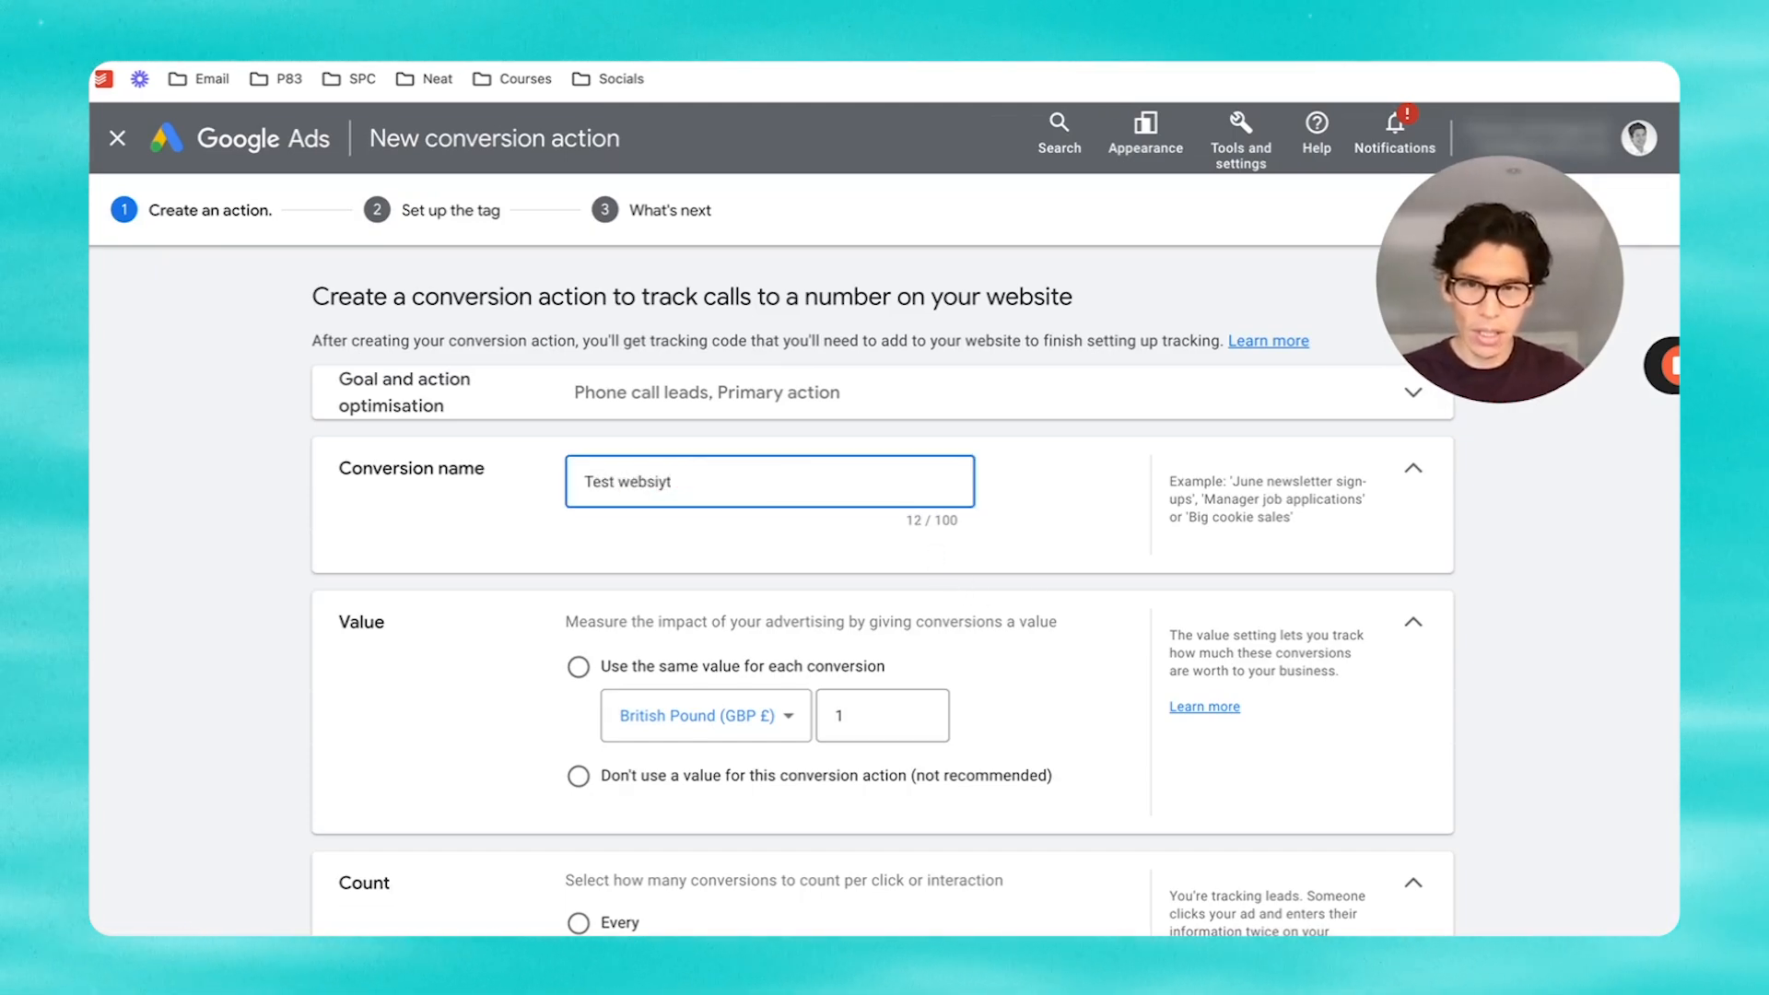
{"action": "type", "text": "phoen cal"}
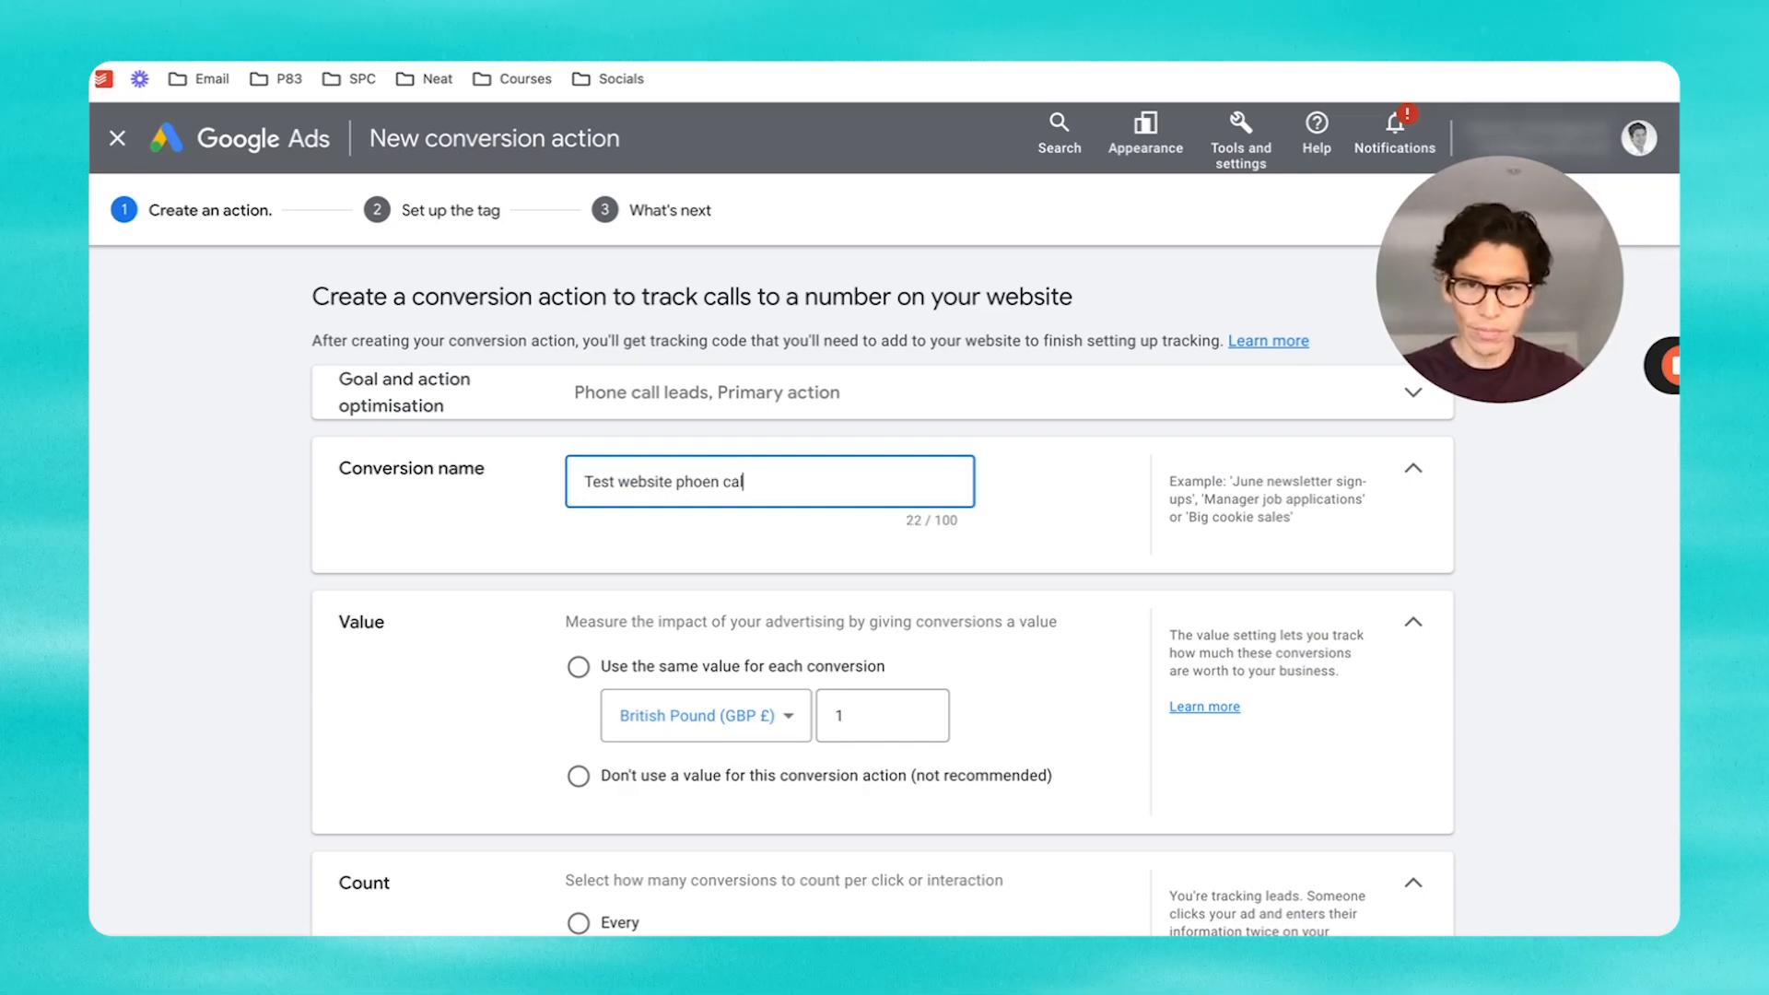
{"action": "key", "text": "BackSpace"}
{"action": "key", "text": "BackSpace"}
{"action": "key", "text": "BackSpace"}
{"action": "key", "text": "BackSpace"}
{"action": "key", "text": "BackSpace"}
{"action": "key", "text": "BackSpace"}
{"action": "type", "text": "ne call"}
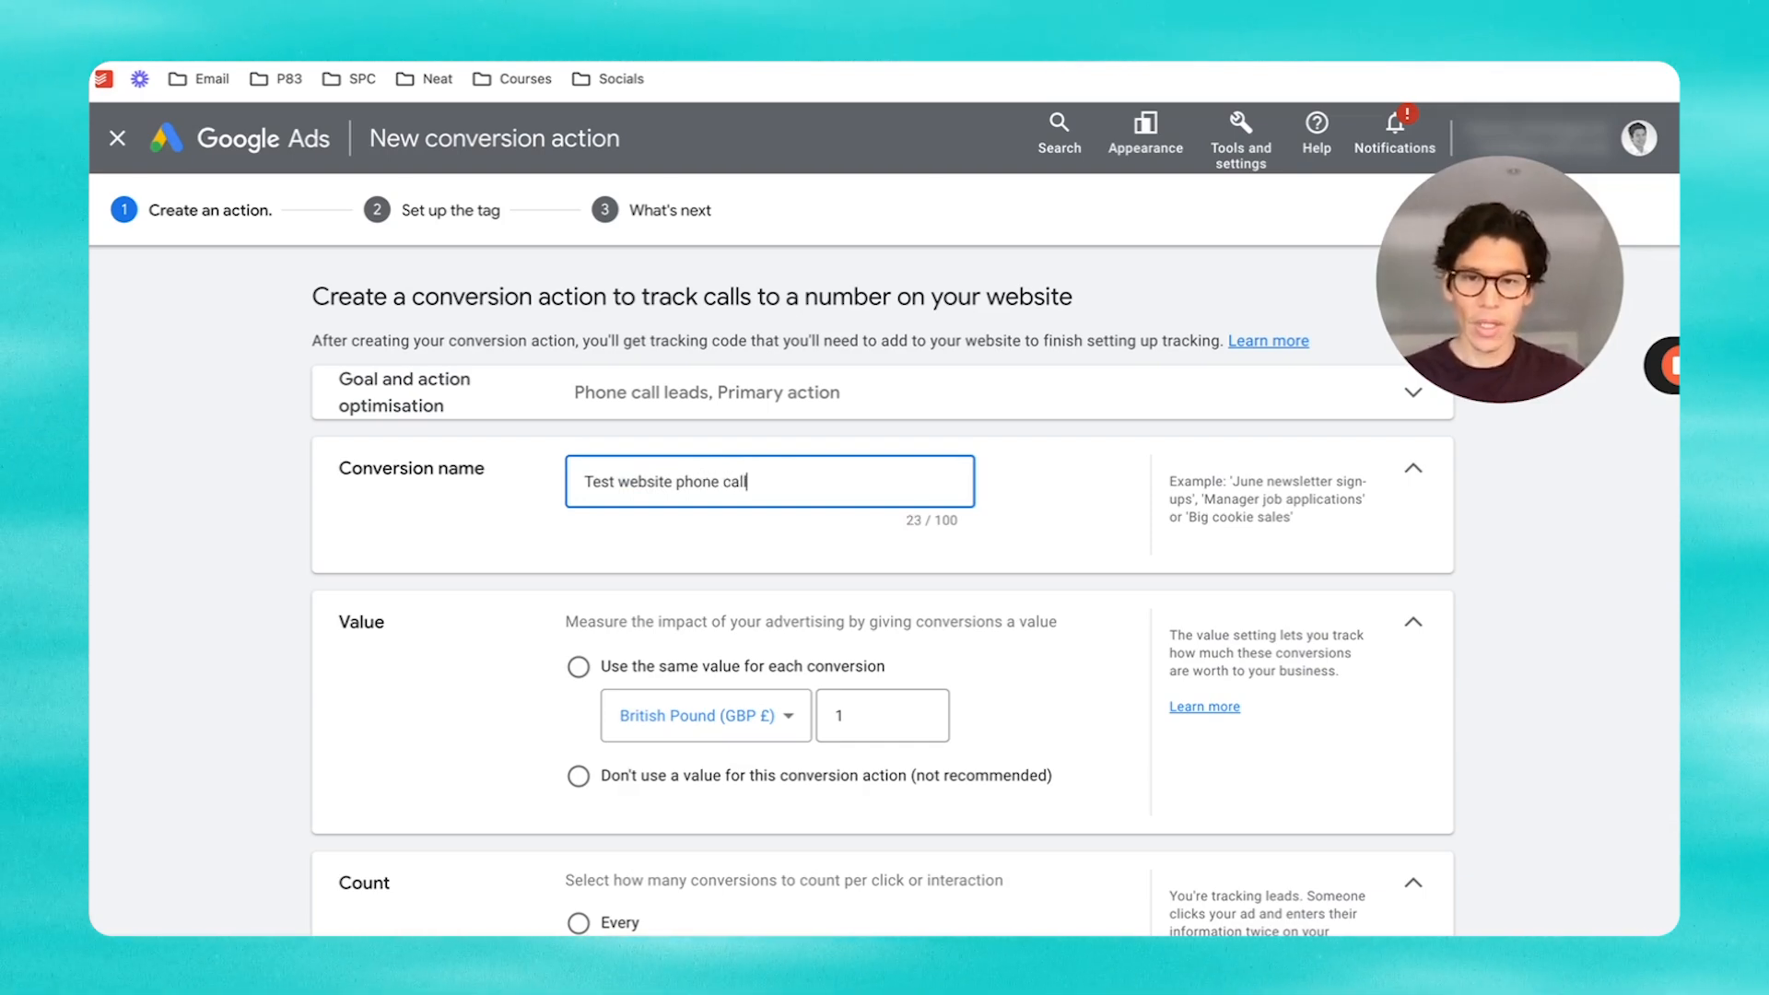
{"action": "left_click", "coordinate": [758, 678]}
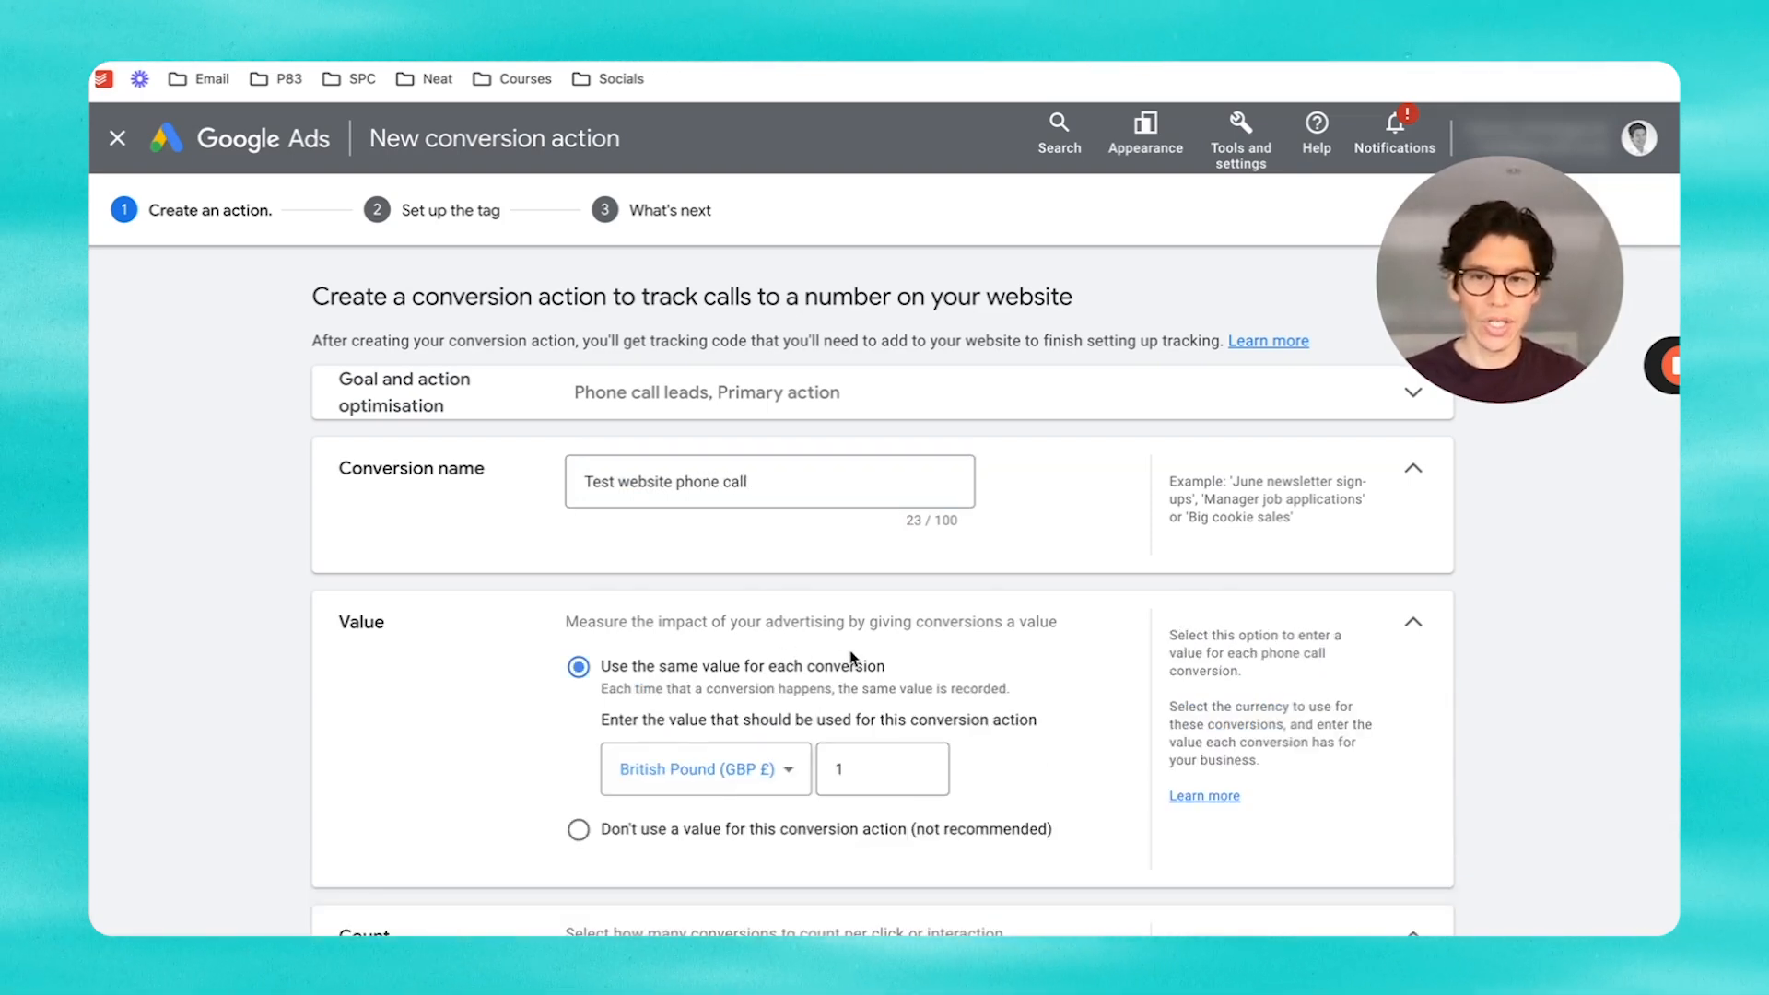
Step: Set the country to United Kingdom, enter the business destination number, and reuse it as the display number
{"action": "scroll", "coordinate": [802, 627], "scroll_direction": "down", "scroll_amount": 3}
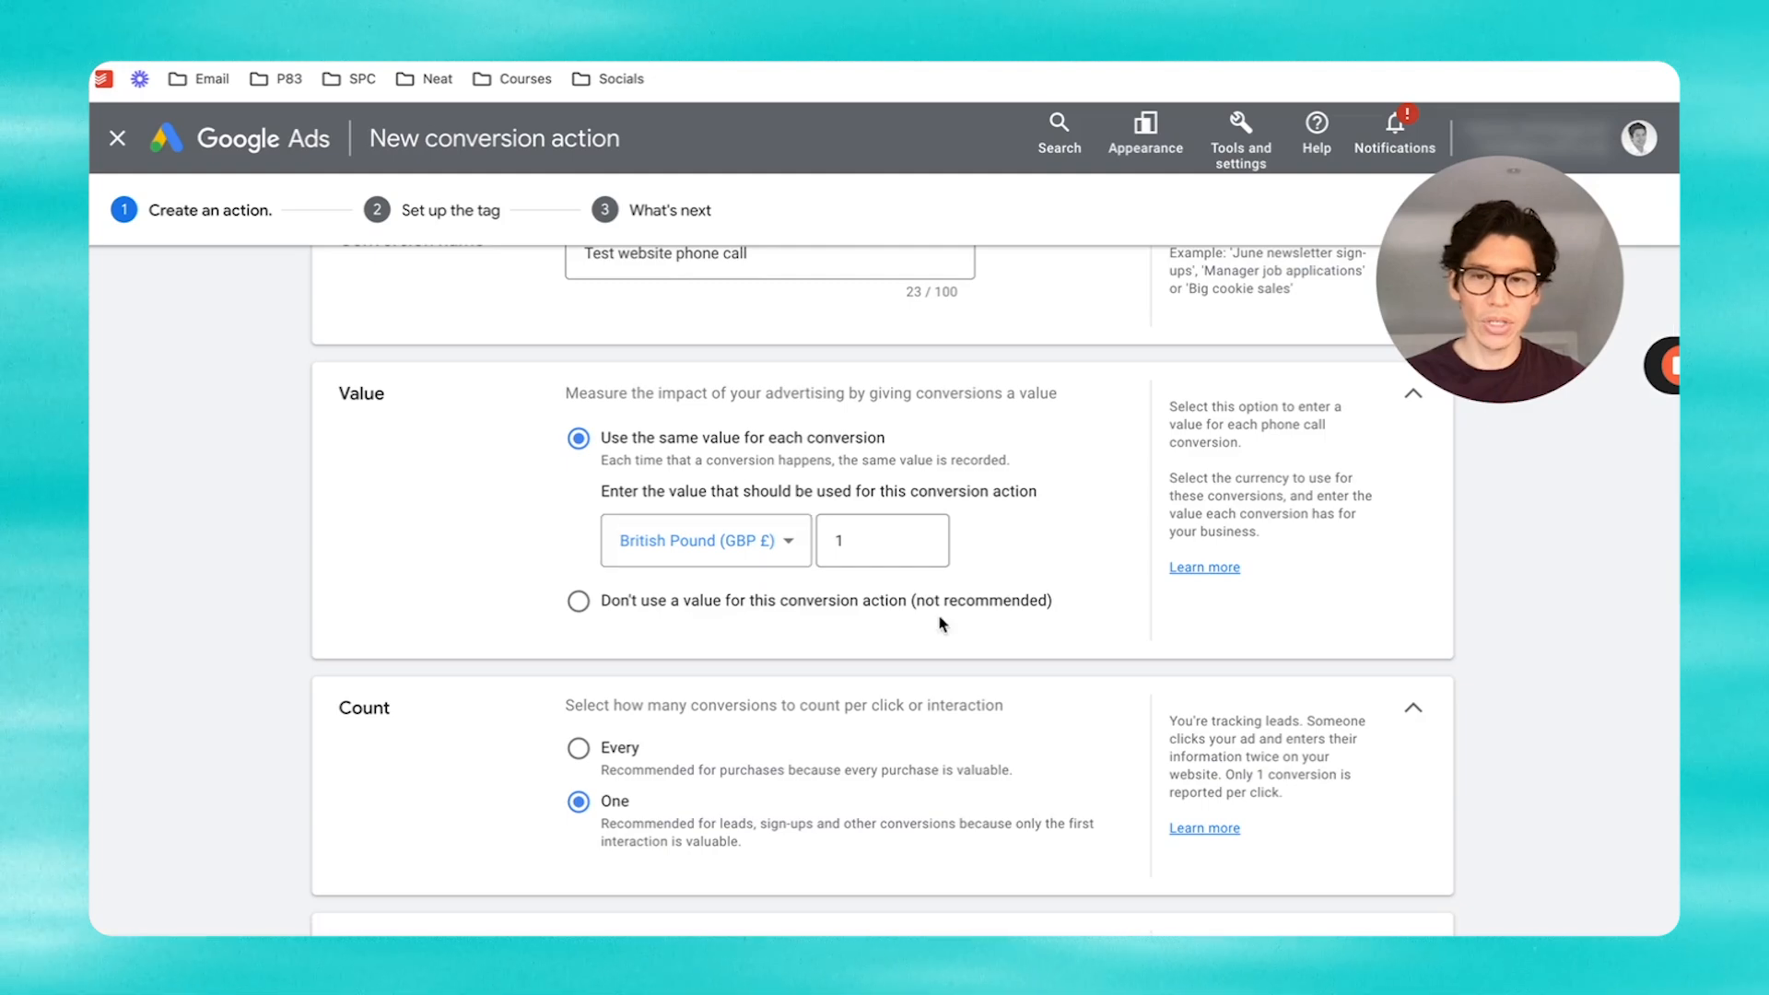
{"action": "scroll", "coordinate": [940, 624], "scroll_direction": "down", "scroll_amount": 2}
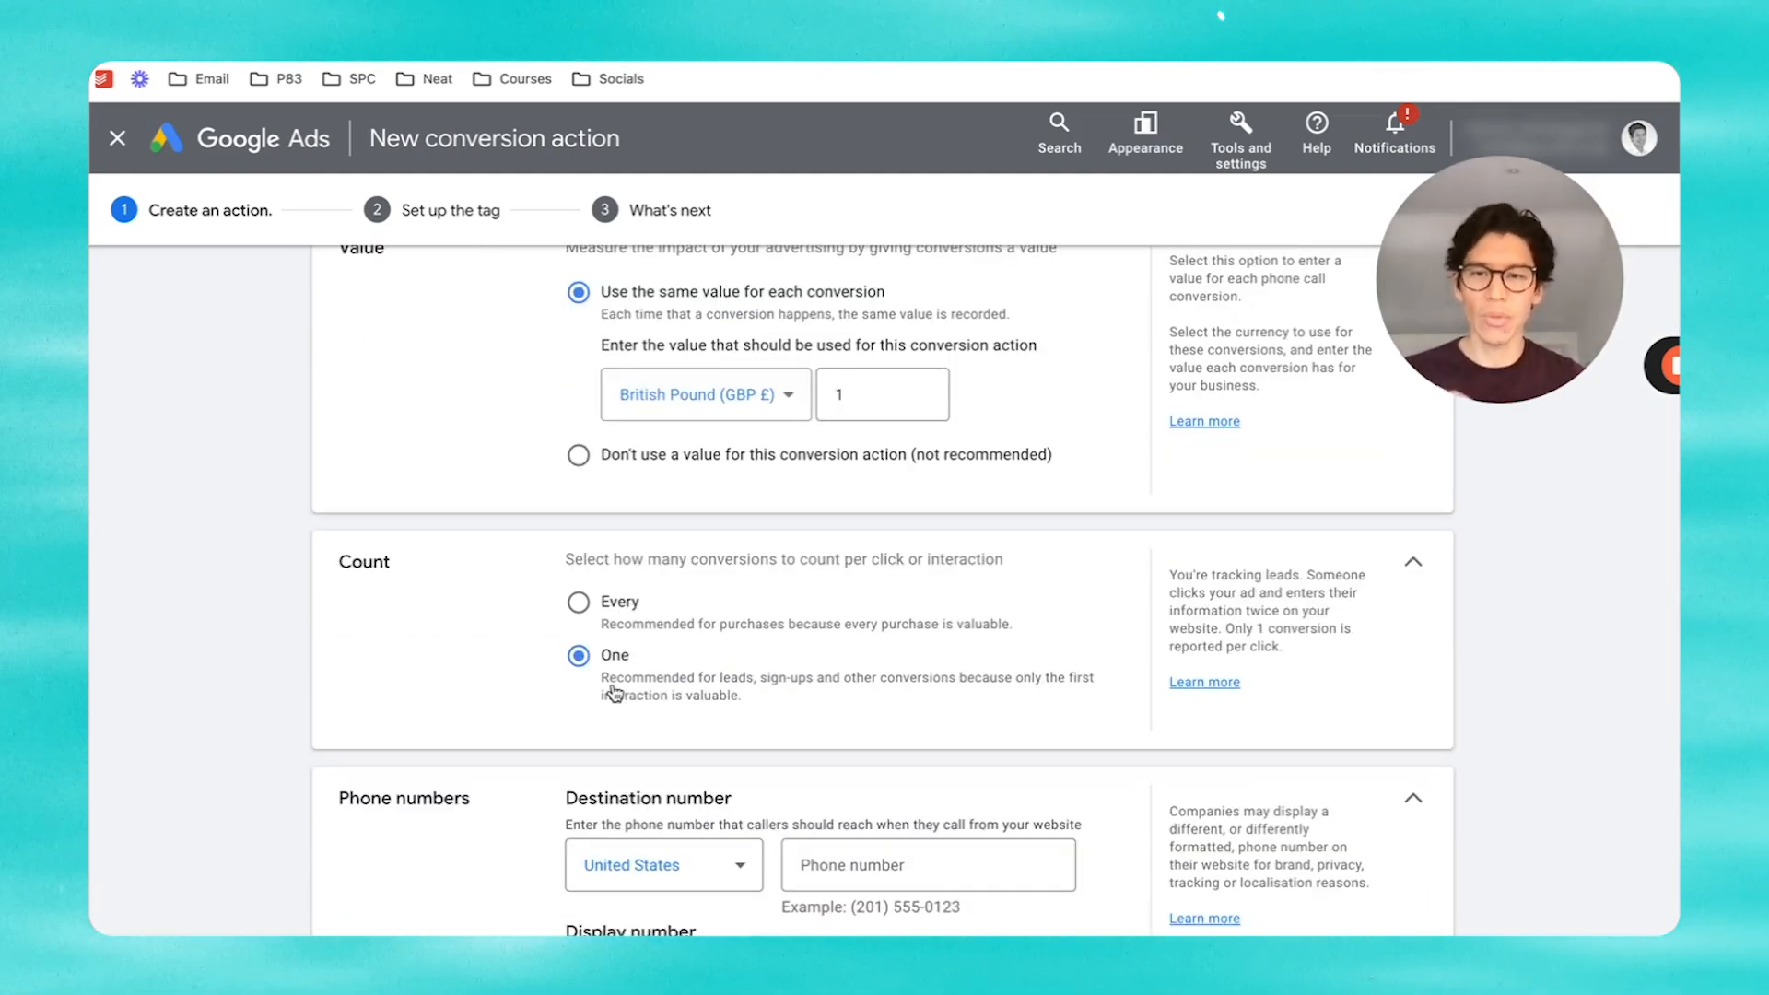
{"action": "scroll", "coordinate": [737, 646], "scroll_direction": "down", "scroll_amount": 3}
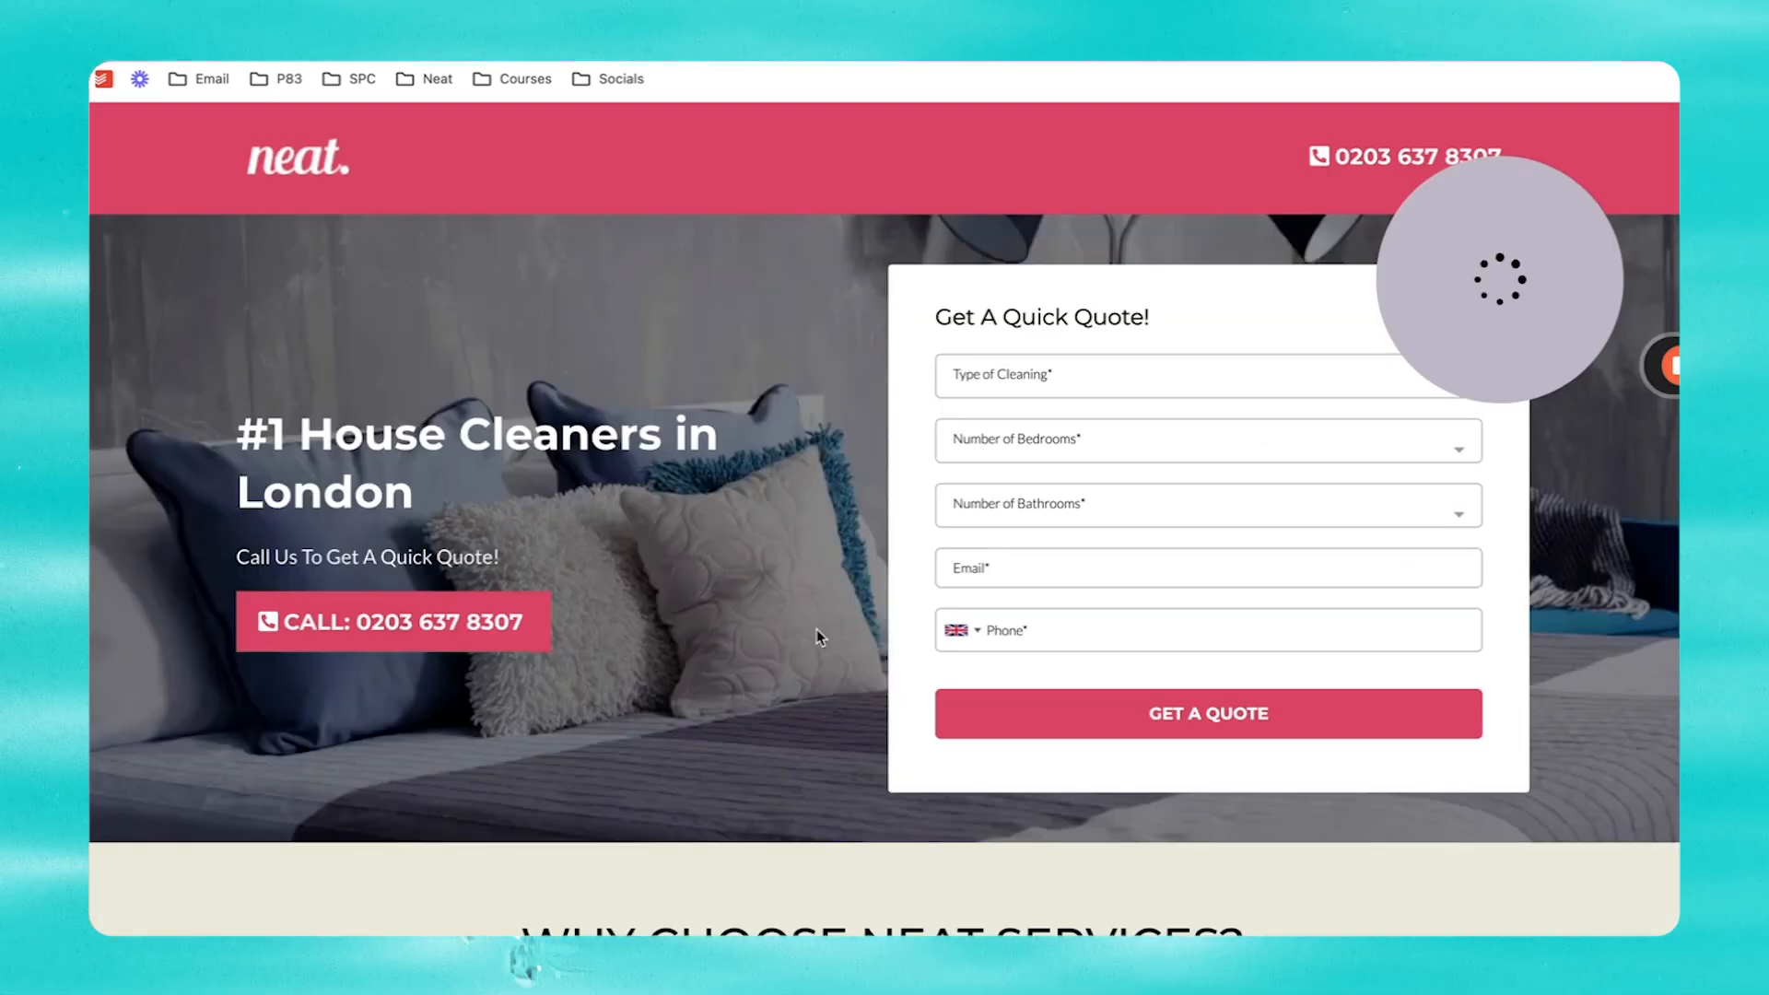
{"action": "scroll", "coordinate": [818, 630], "scroll_direction": "down", "scroll_amount": 8}
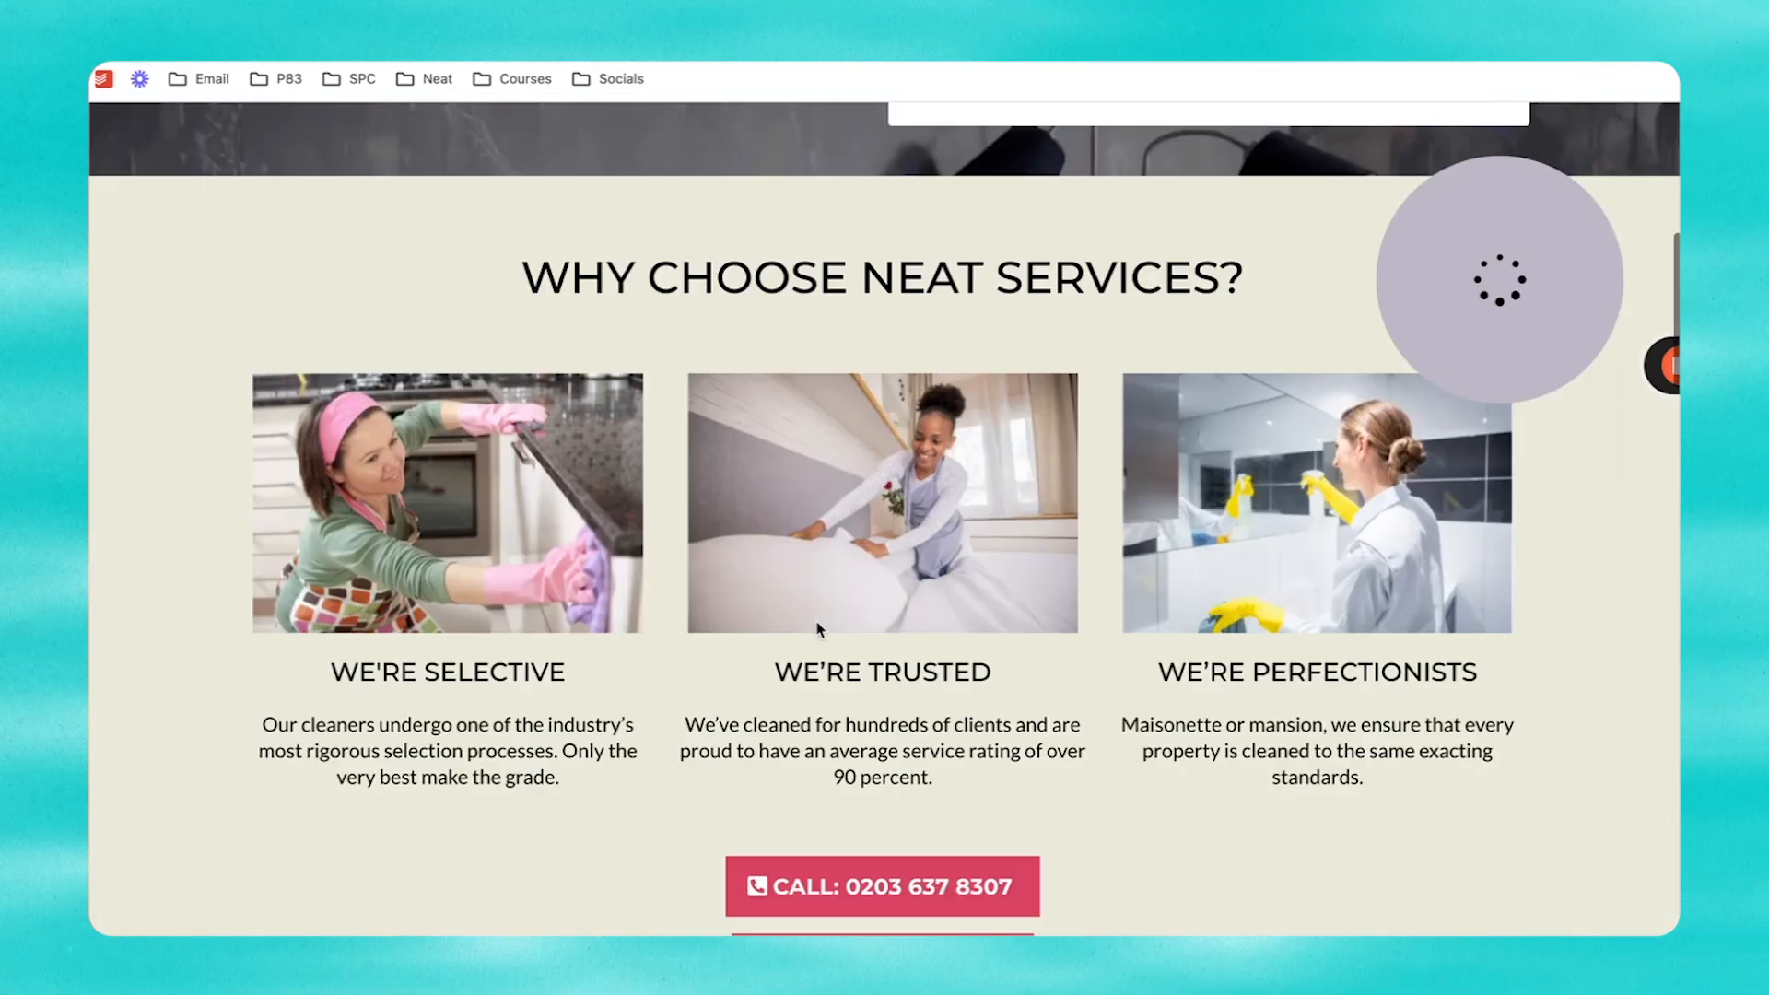
{"action": "scroll", "coordinate": [1050, 723], "scroll_direction": "down", "scroll_amount": 10}
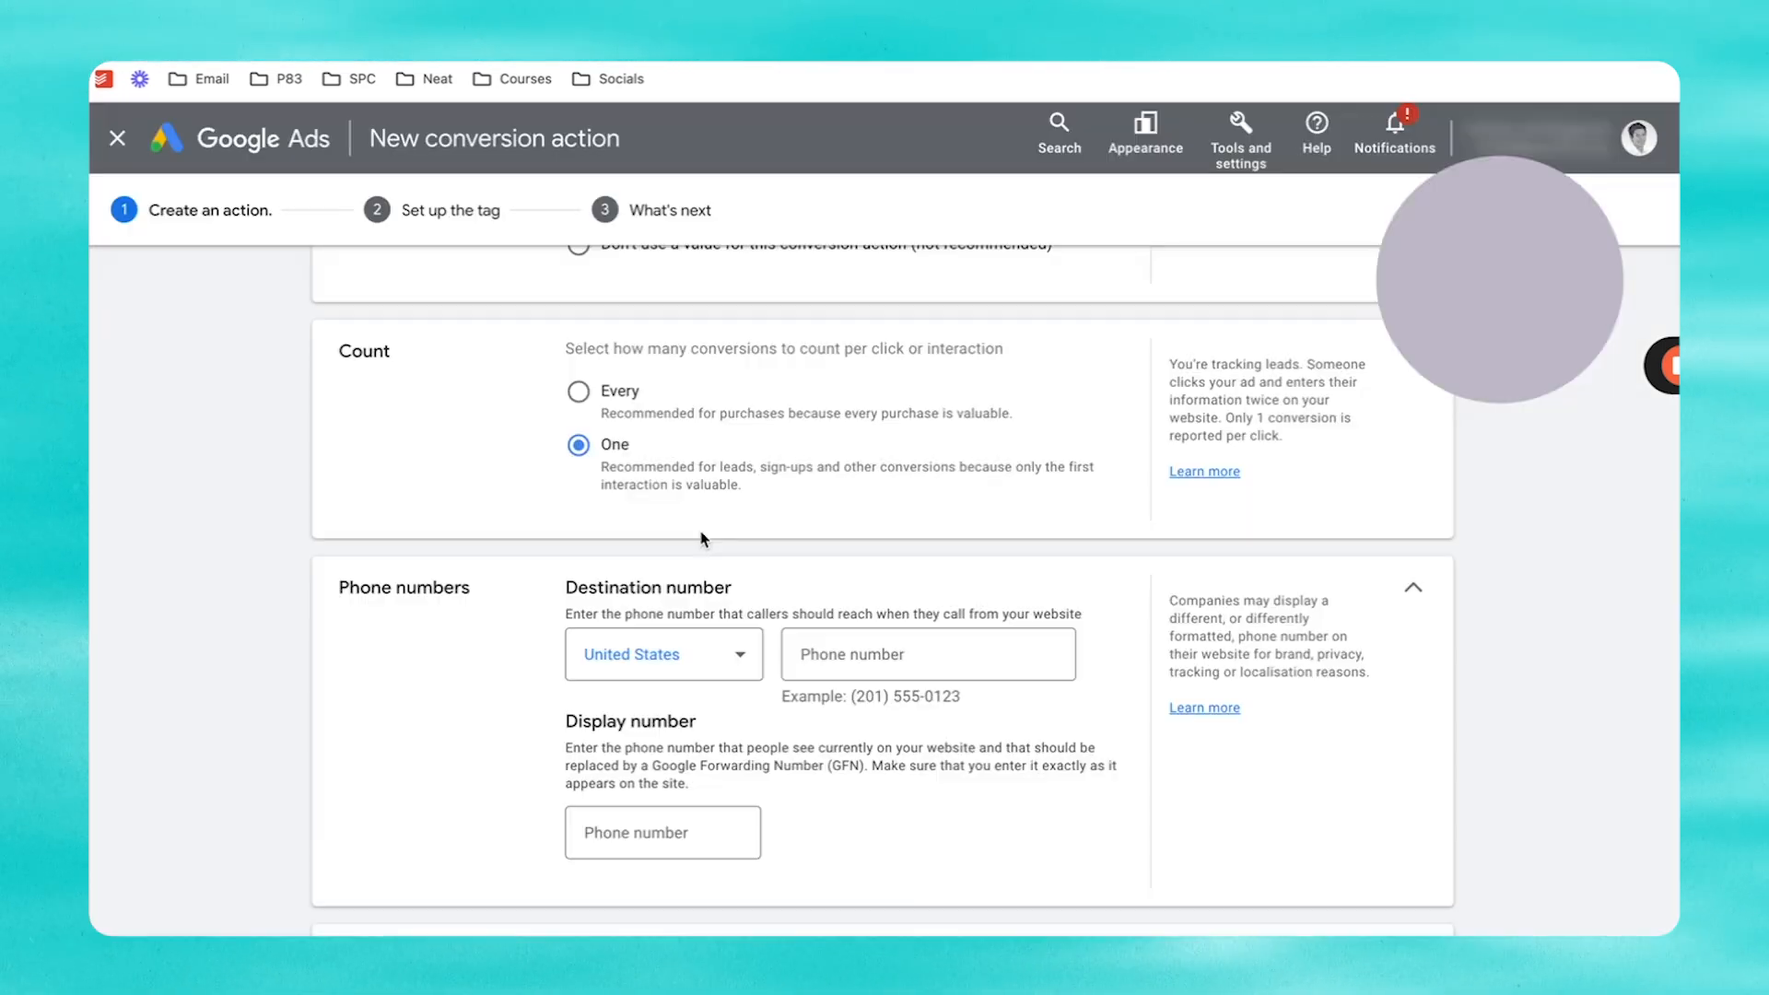
{"action": "left_click", "coordinate": [711, 645]}
{"action": "left_click", "coordinate": [645, 600]}
{"action": "left_click", "coordinate": [928, 654]}
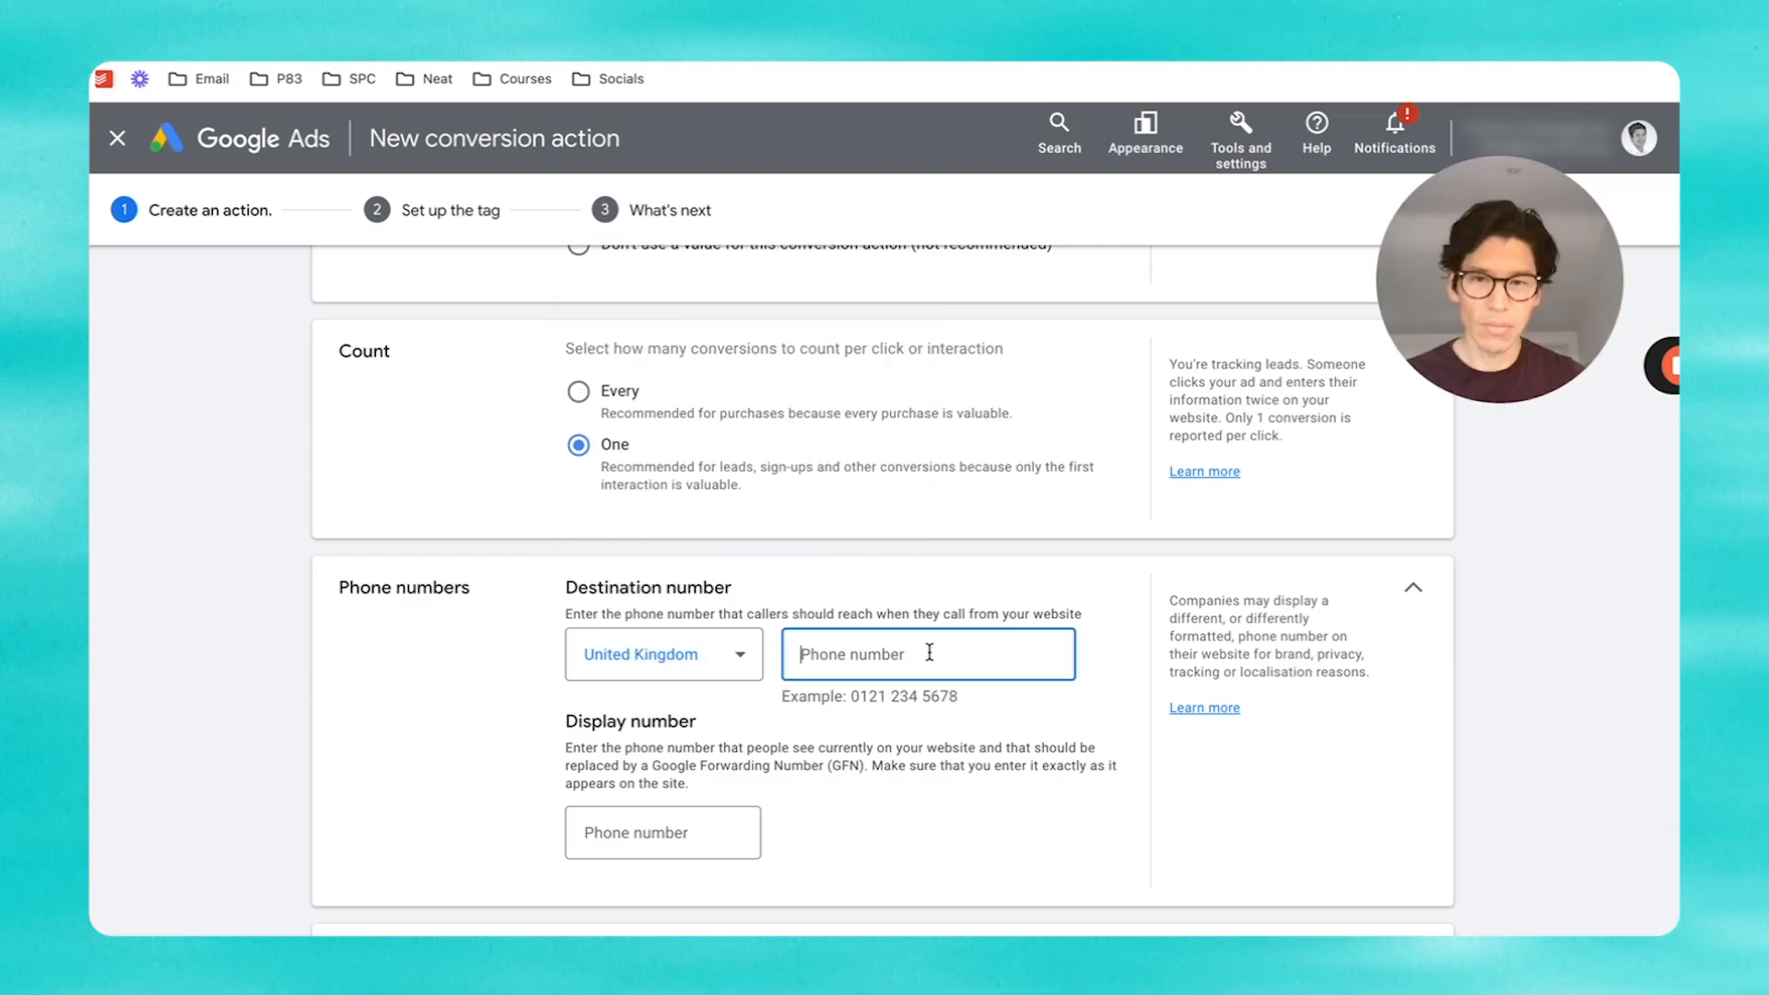
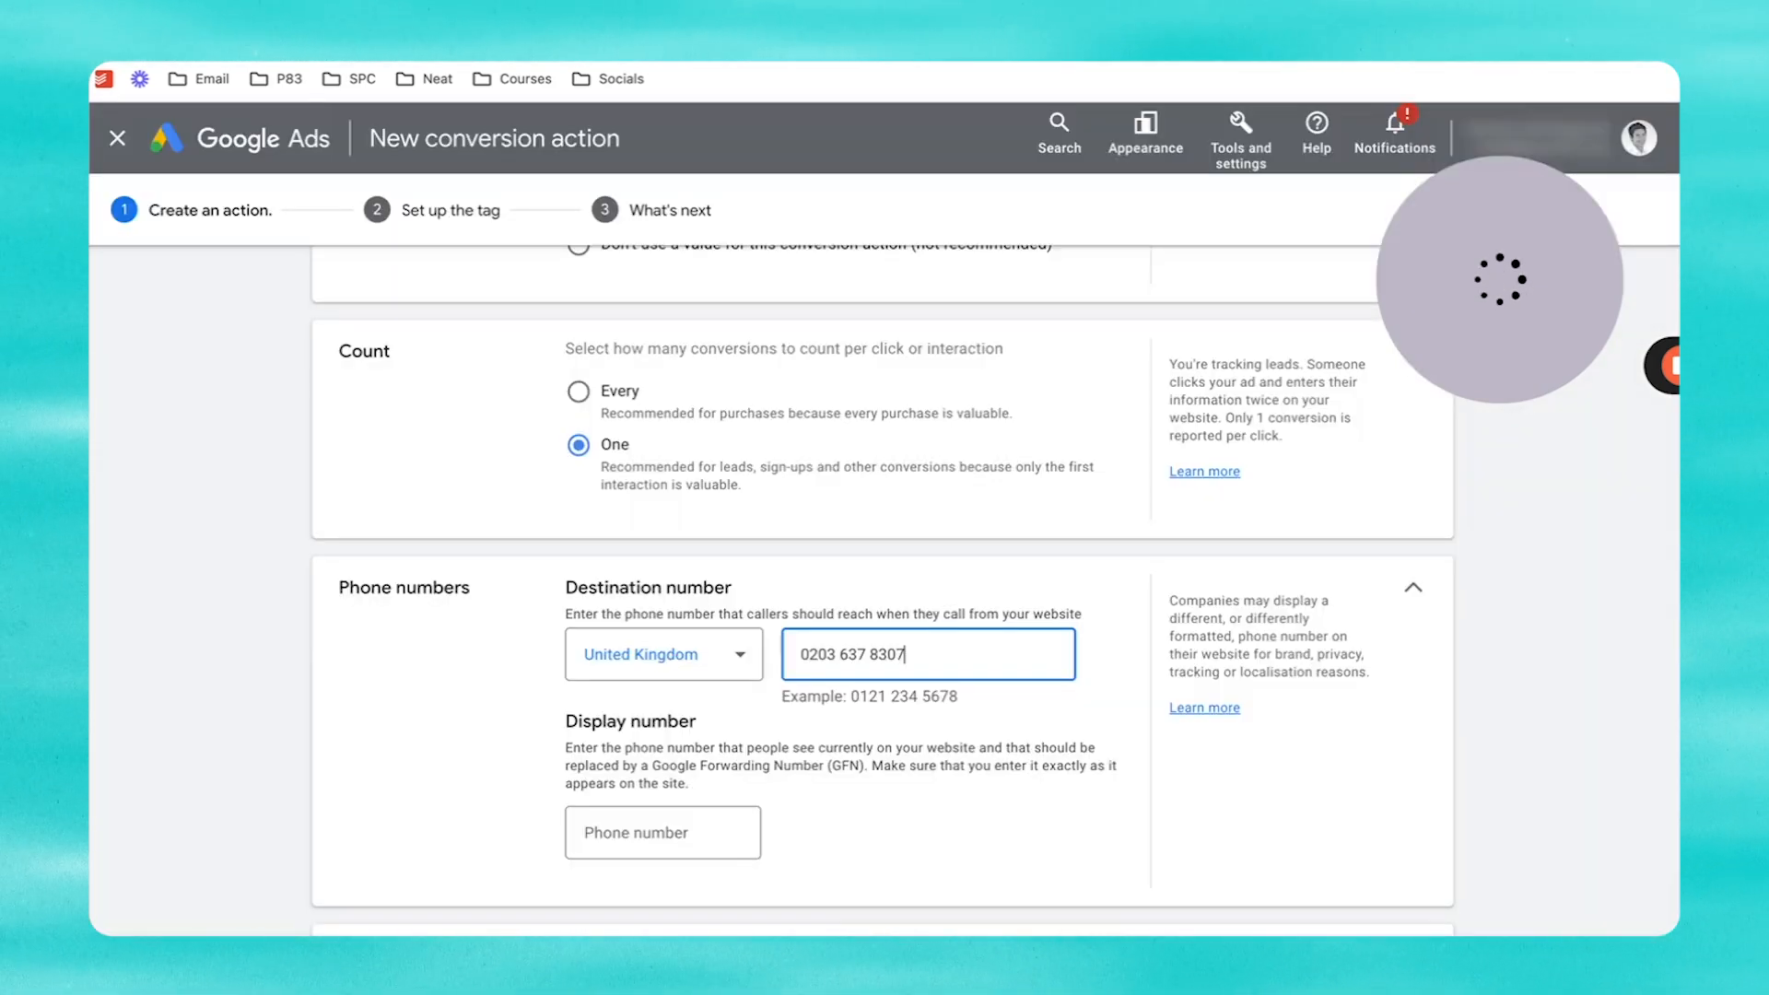
{"action": "left_click_drag", "start_coordinate": [856, 655], "coordinate": [755, 663]}
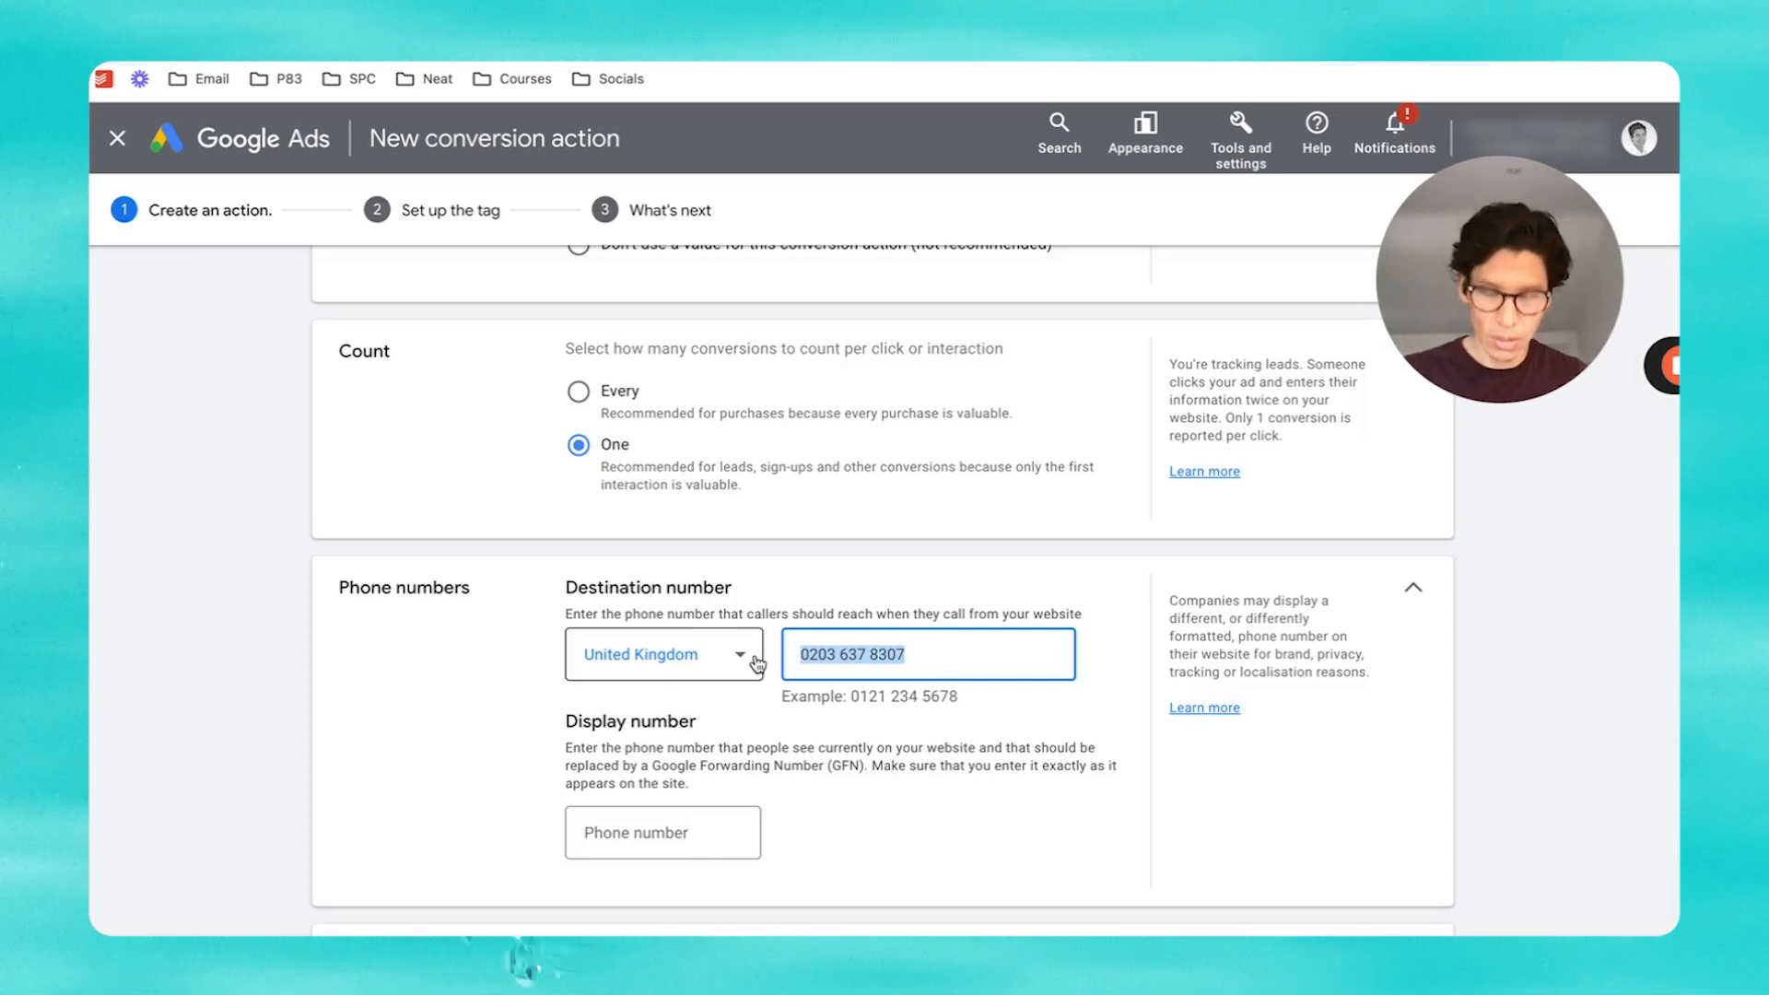
{"action": "key", "text": "super+c"}
{"action": "scroll", "coordinate": [734, 708], "scroll_direction": "up", "scroll_amount": 1}
{"action": "left_click", "coordinate": [663, 856]}
{"action": "key", "text": "super+v"}
{"action": "scroll", "coordinate": [948, 800], "scroll_direction": "down", "scroll_amount": 4}
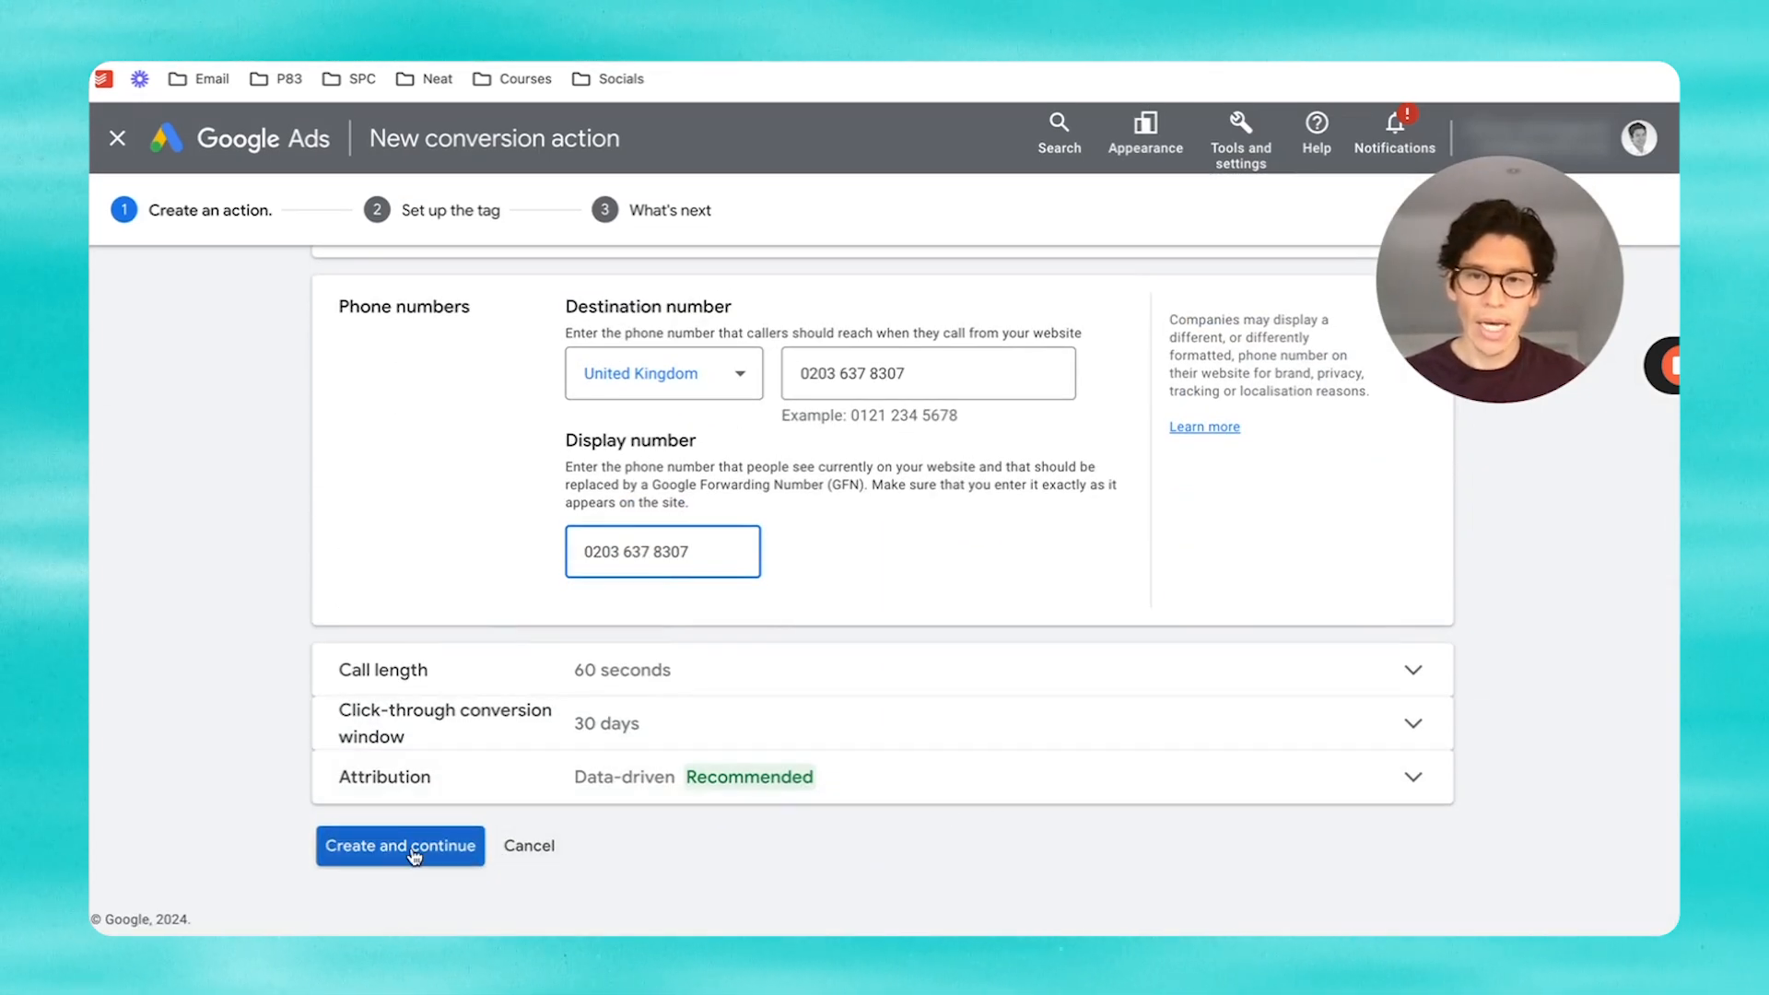
Step: Create the call conversion, choosing to install the tag yourself with the Google tag already installed
{"action": "left_click", "coordinate": [413, 854]}
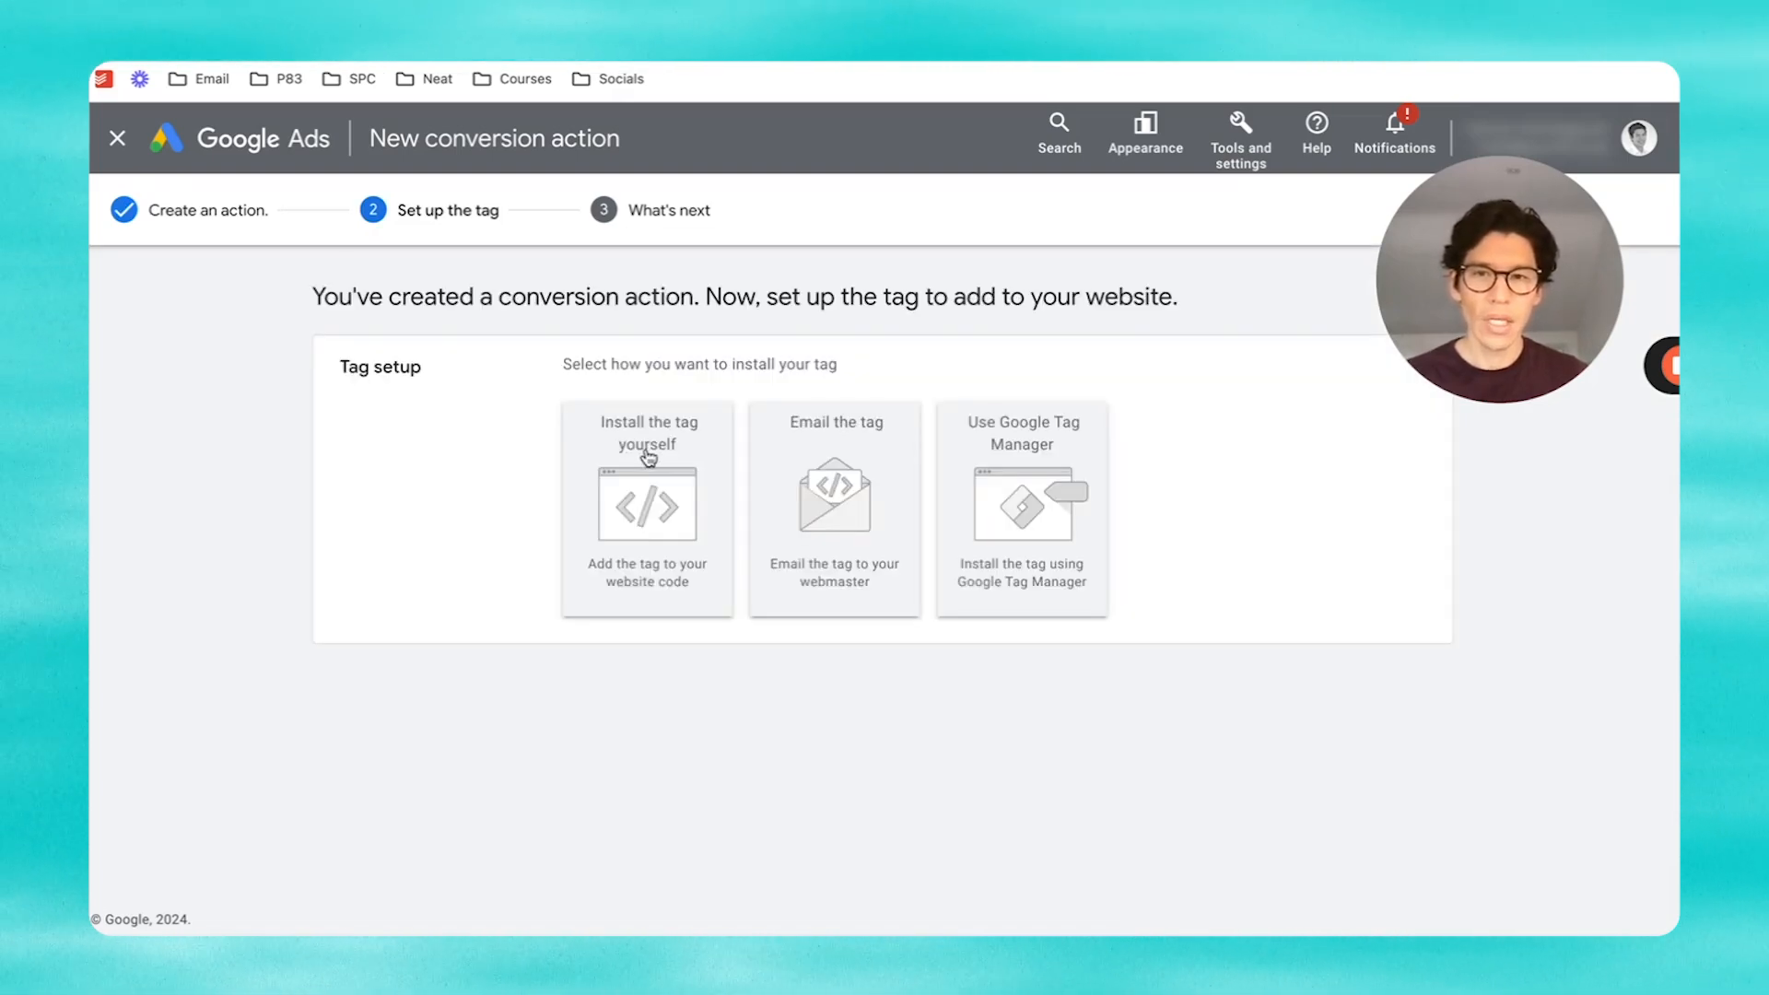
{"action": "left_click", "coordinate": [648, 457]}
{"action": "scroll", "coordinate": [1181, 558], "scroll_direction": "down", "scroll_amount": 2}
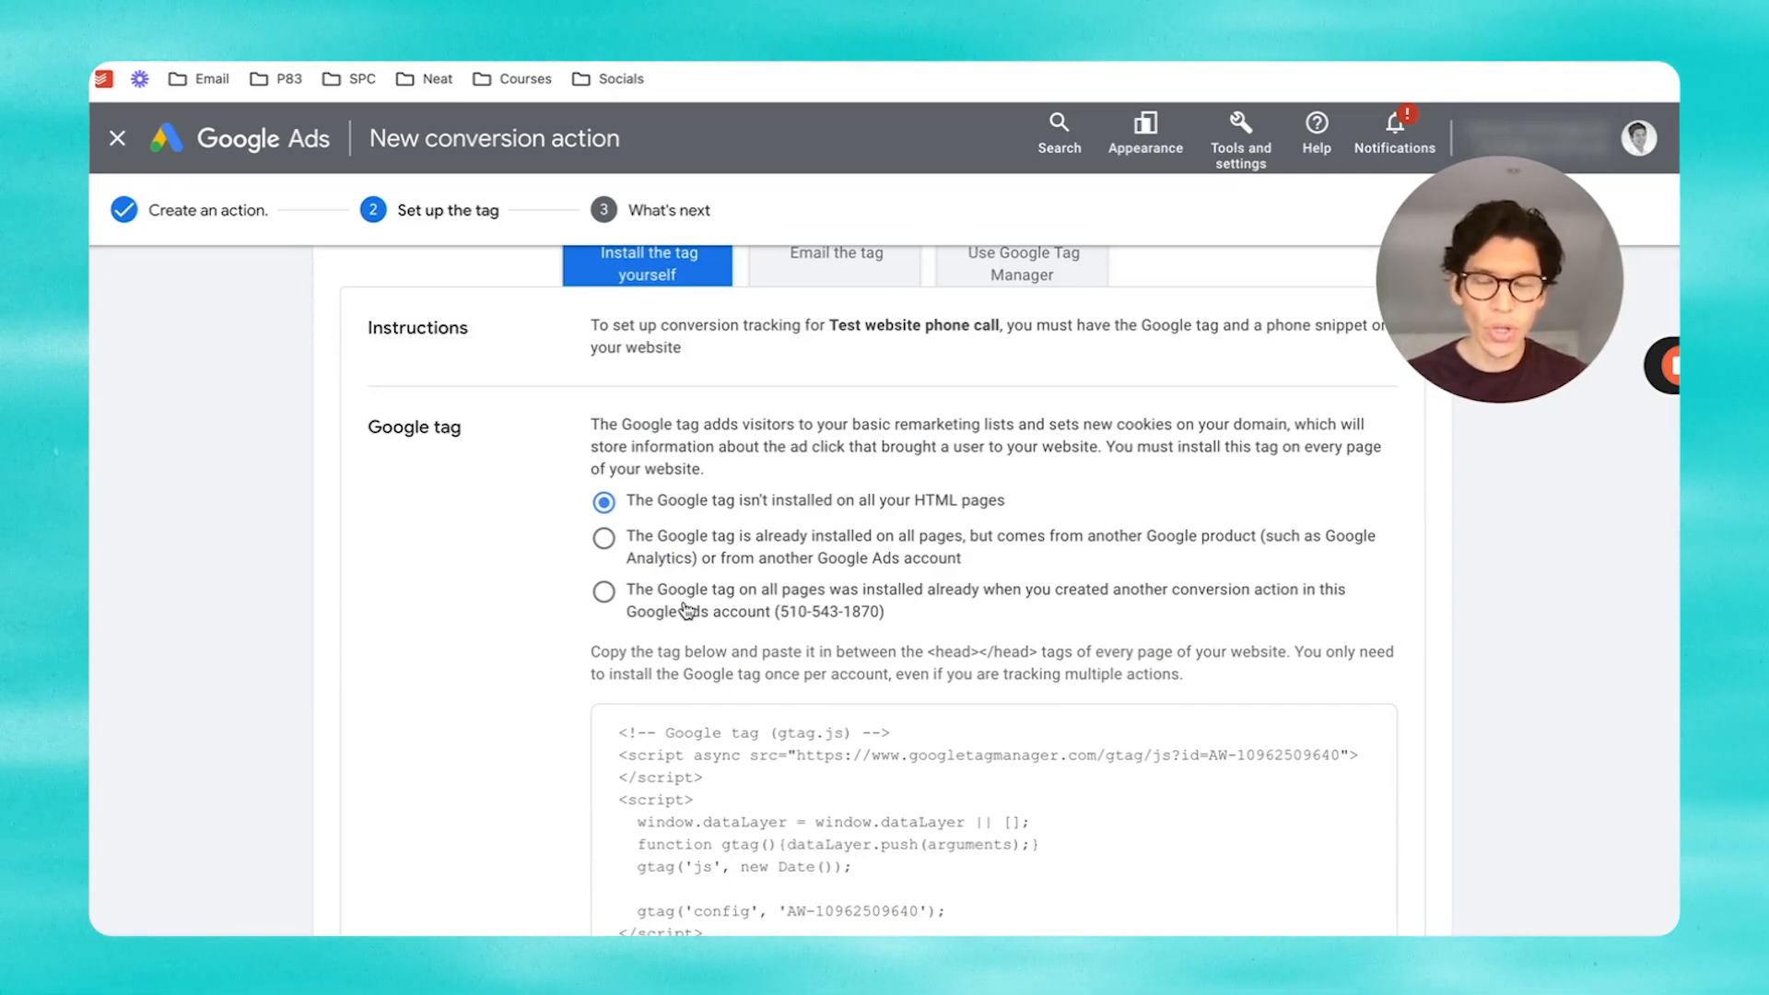
{"action": "left_click", "coordinate": [605, 594]}
Step: Select the generated phone snippet code
{"action": "scroll", "coordinate": [898, 604], "scroll_direction": "down", "scroll_amount": 3}
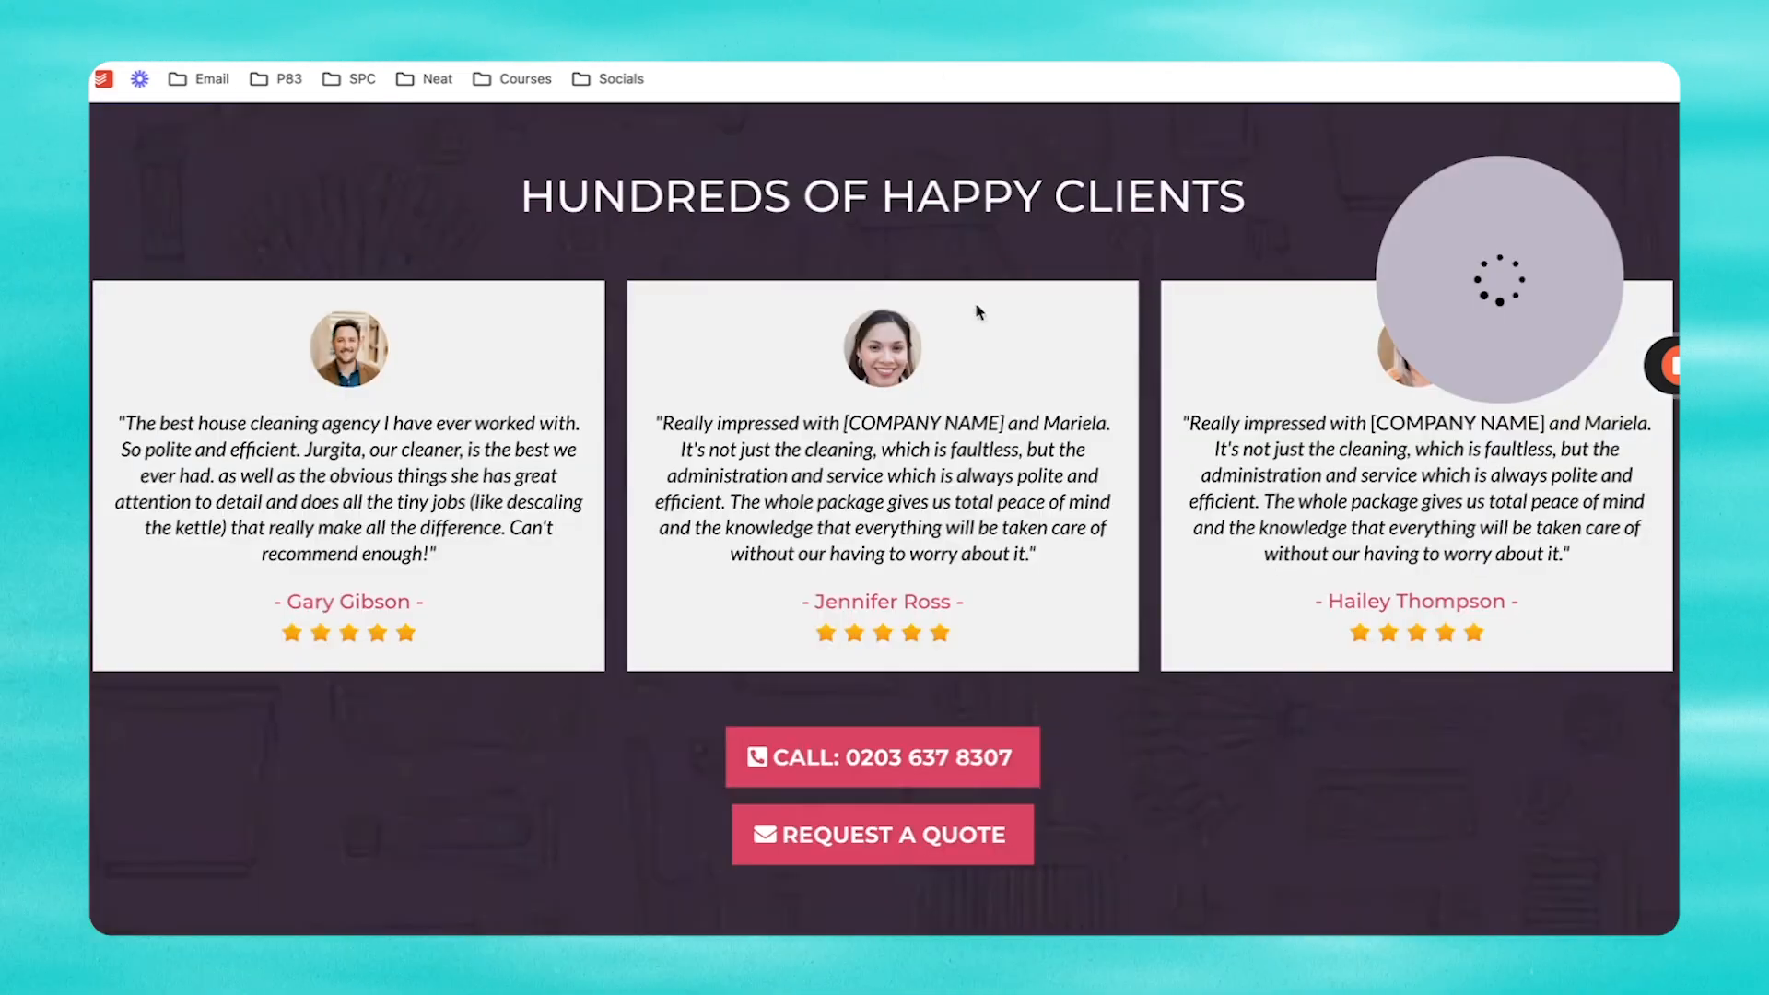
{"action": "scroll", "coordinate": [978, 312], "scroll_direction": "up", "scroll_amount": 4}
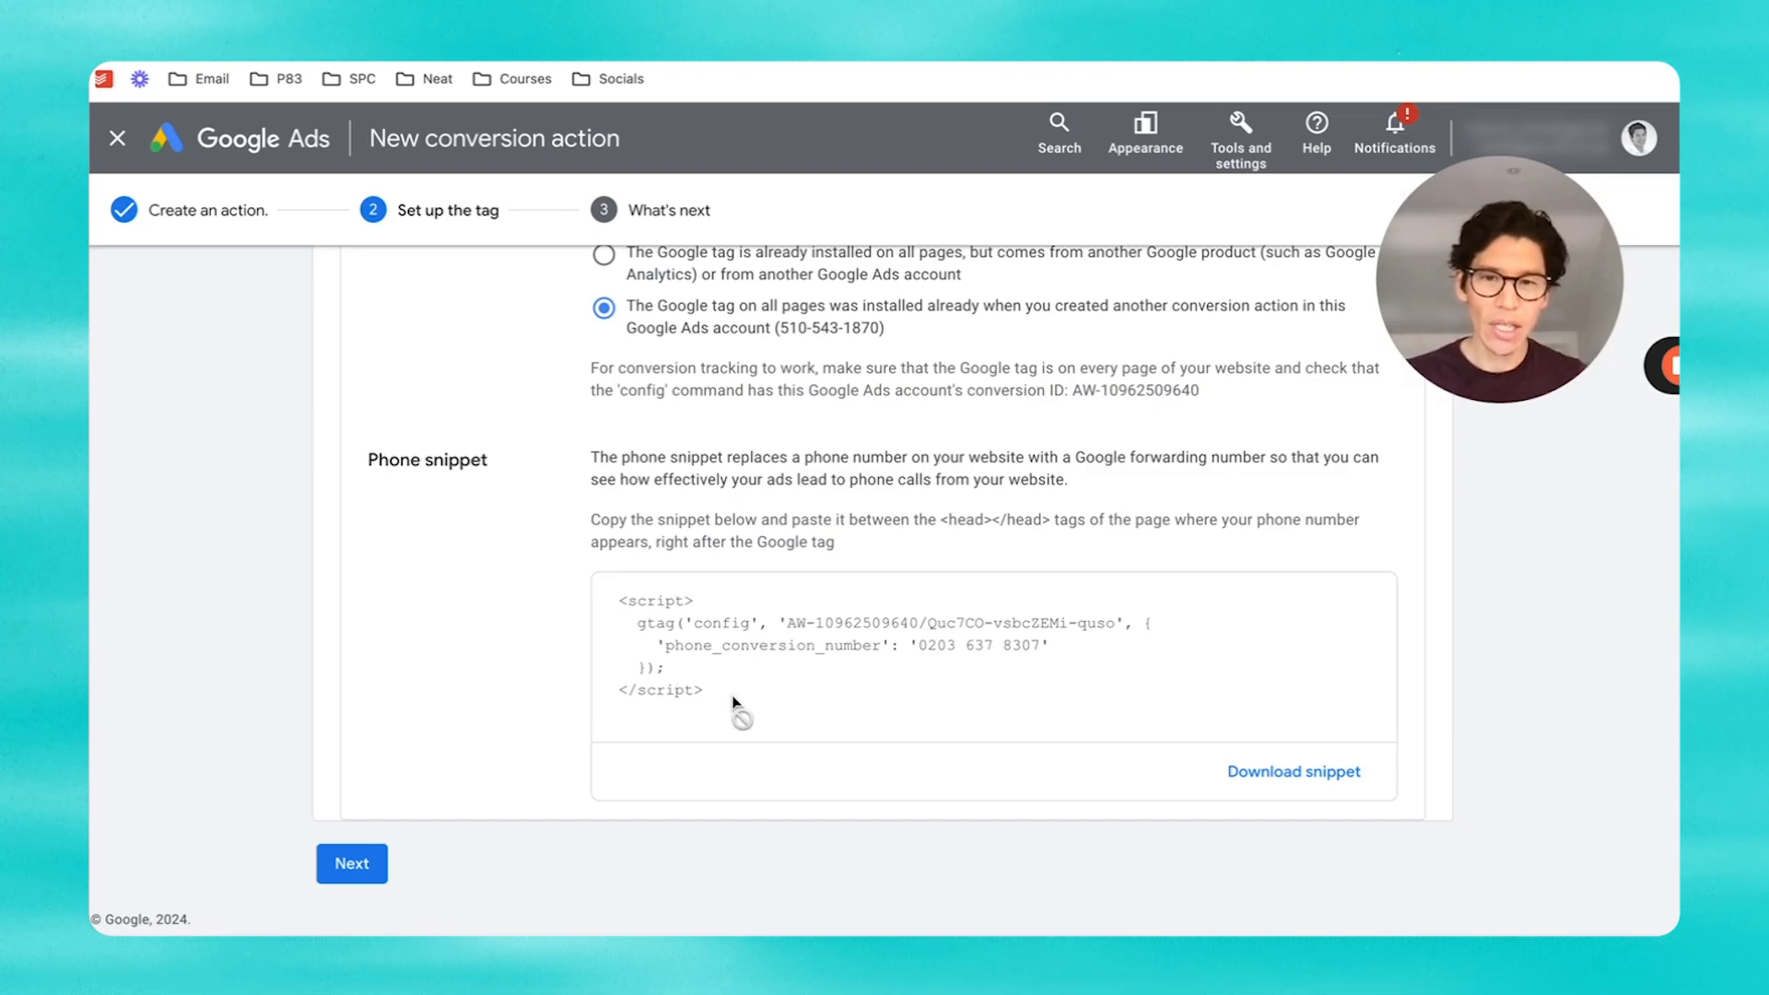
{"action": "left_click_drag", "start_coordinate": [738, 707], "coordinate": [866, 571]}
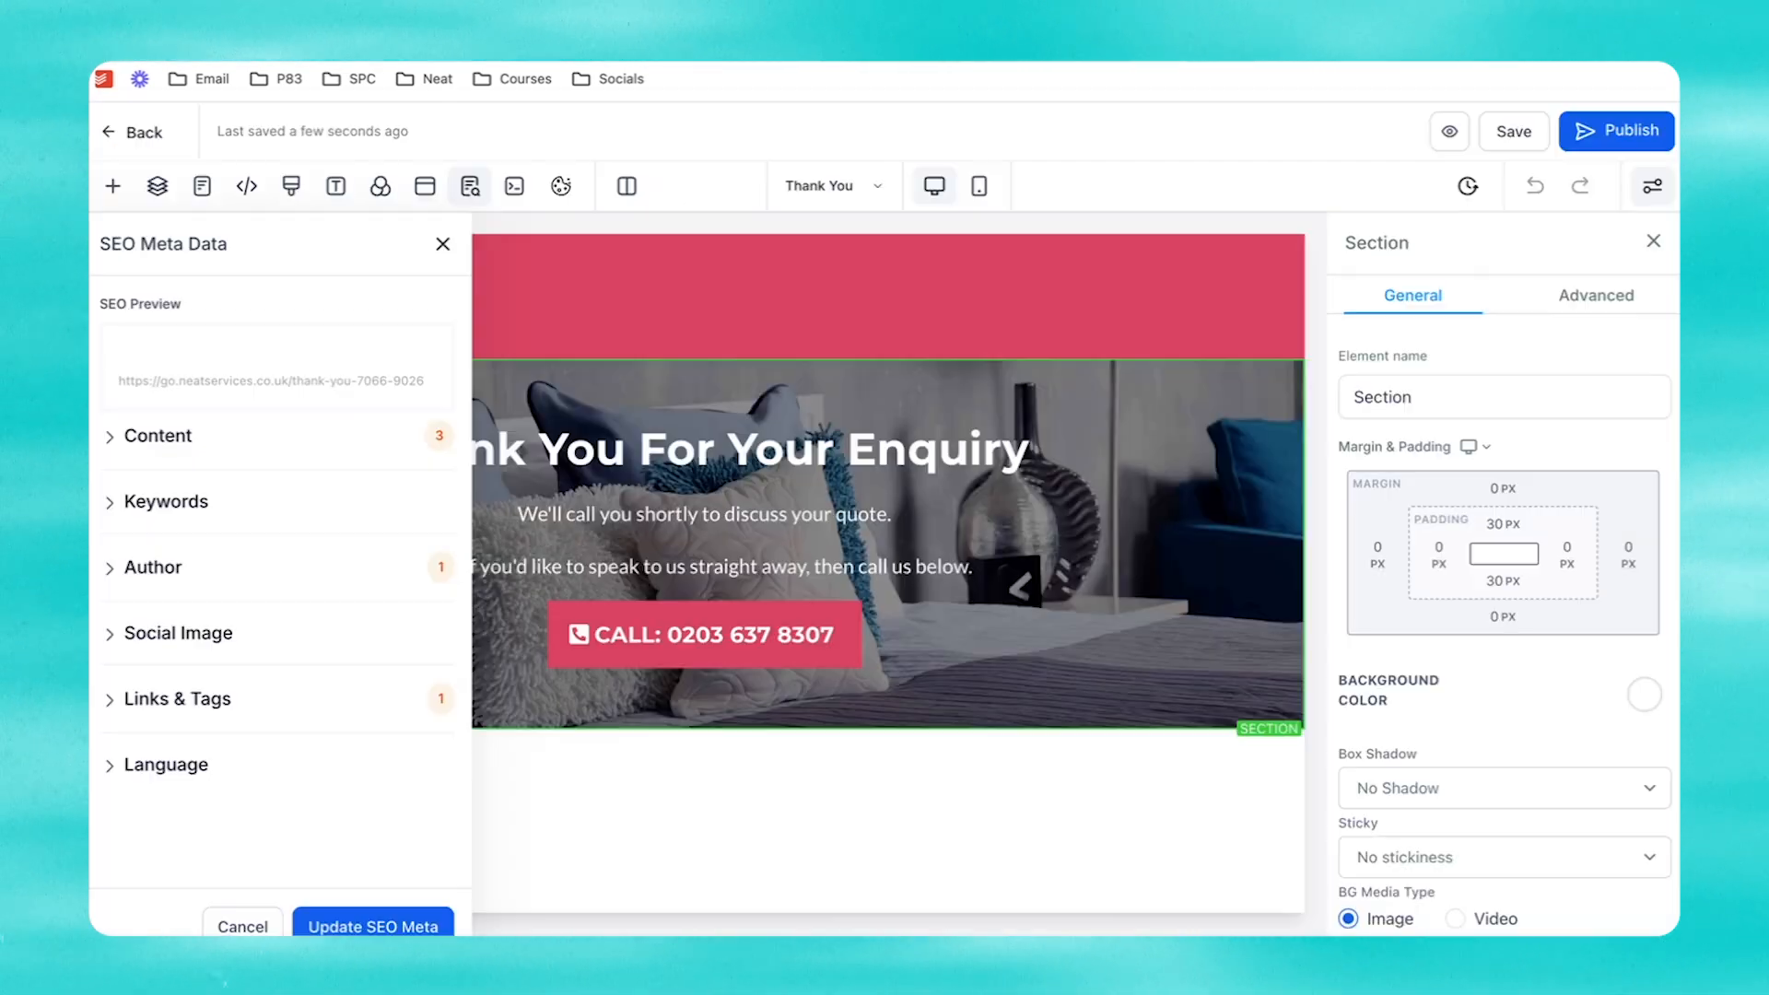
Step: Paste the phone snippet into the Thank You page header tracking code and save the page
{"action": "left_click", "coordinate": [443, 244]}
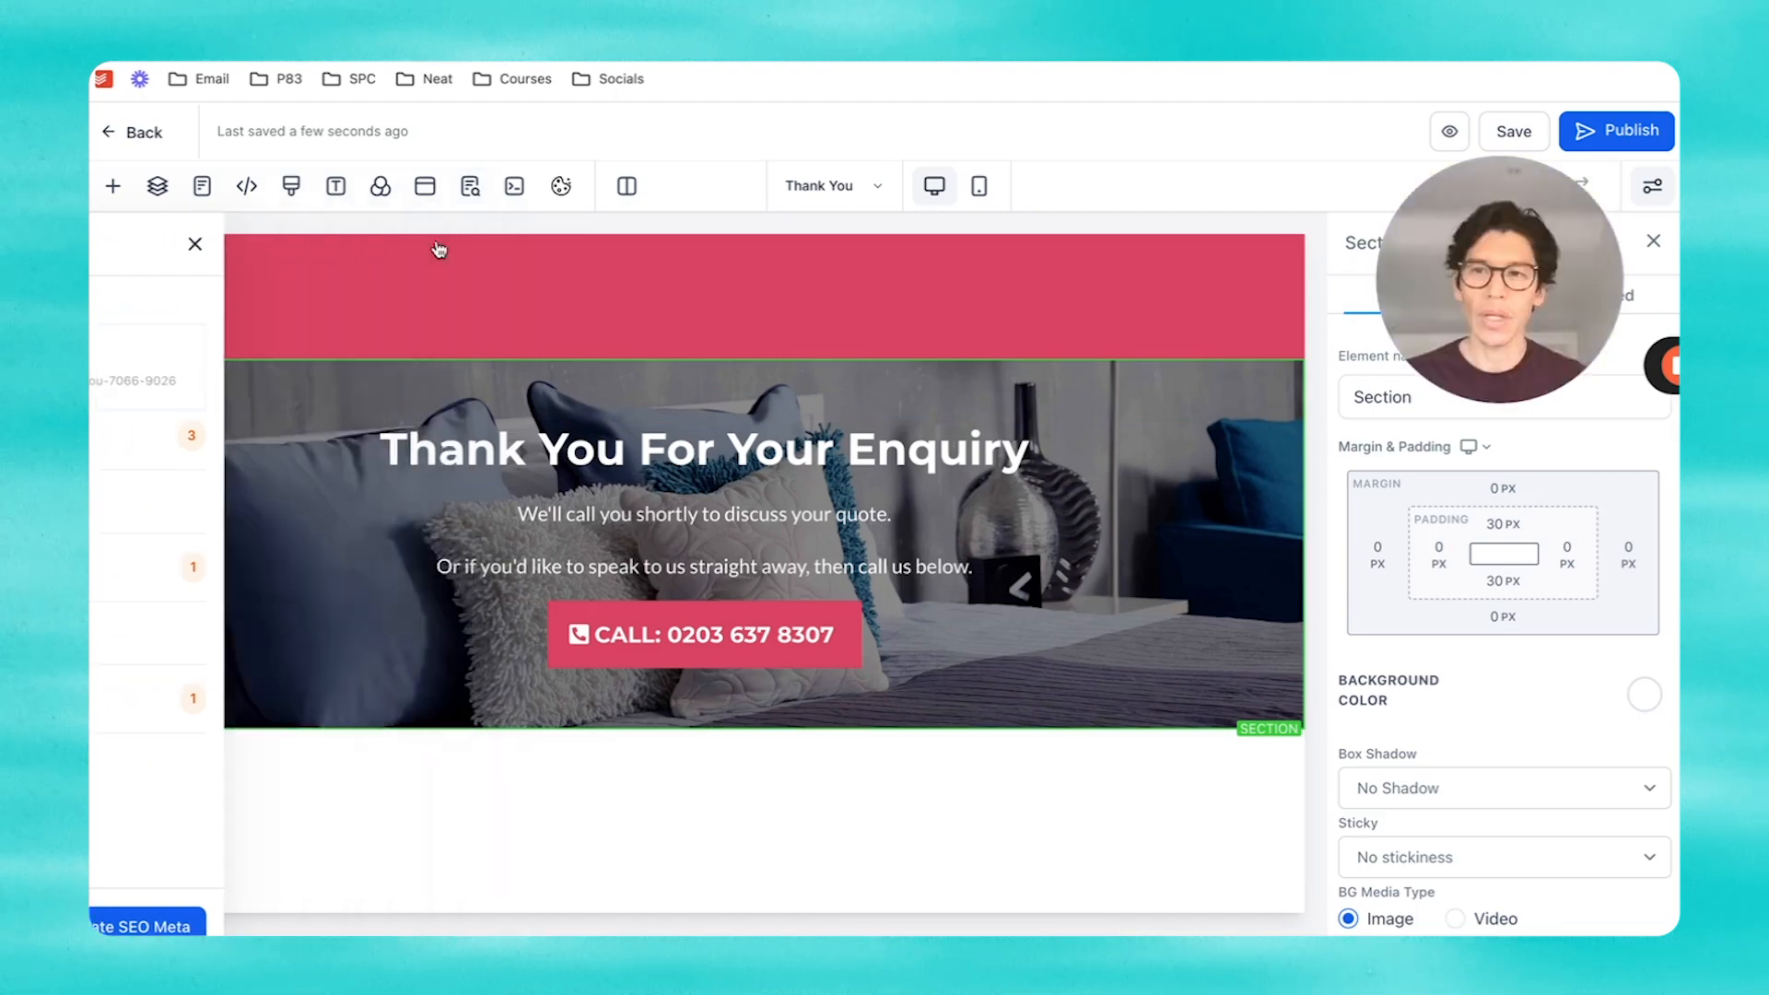
{"action": "left_click", "coordinate": [244, 189]}
{"action": "left_click", "coordinate": [608, 731]}
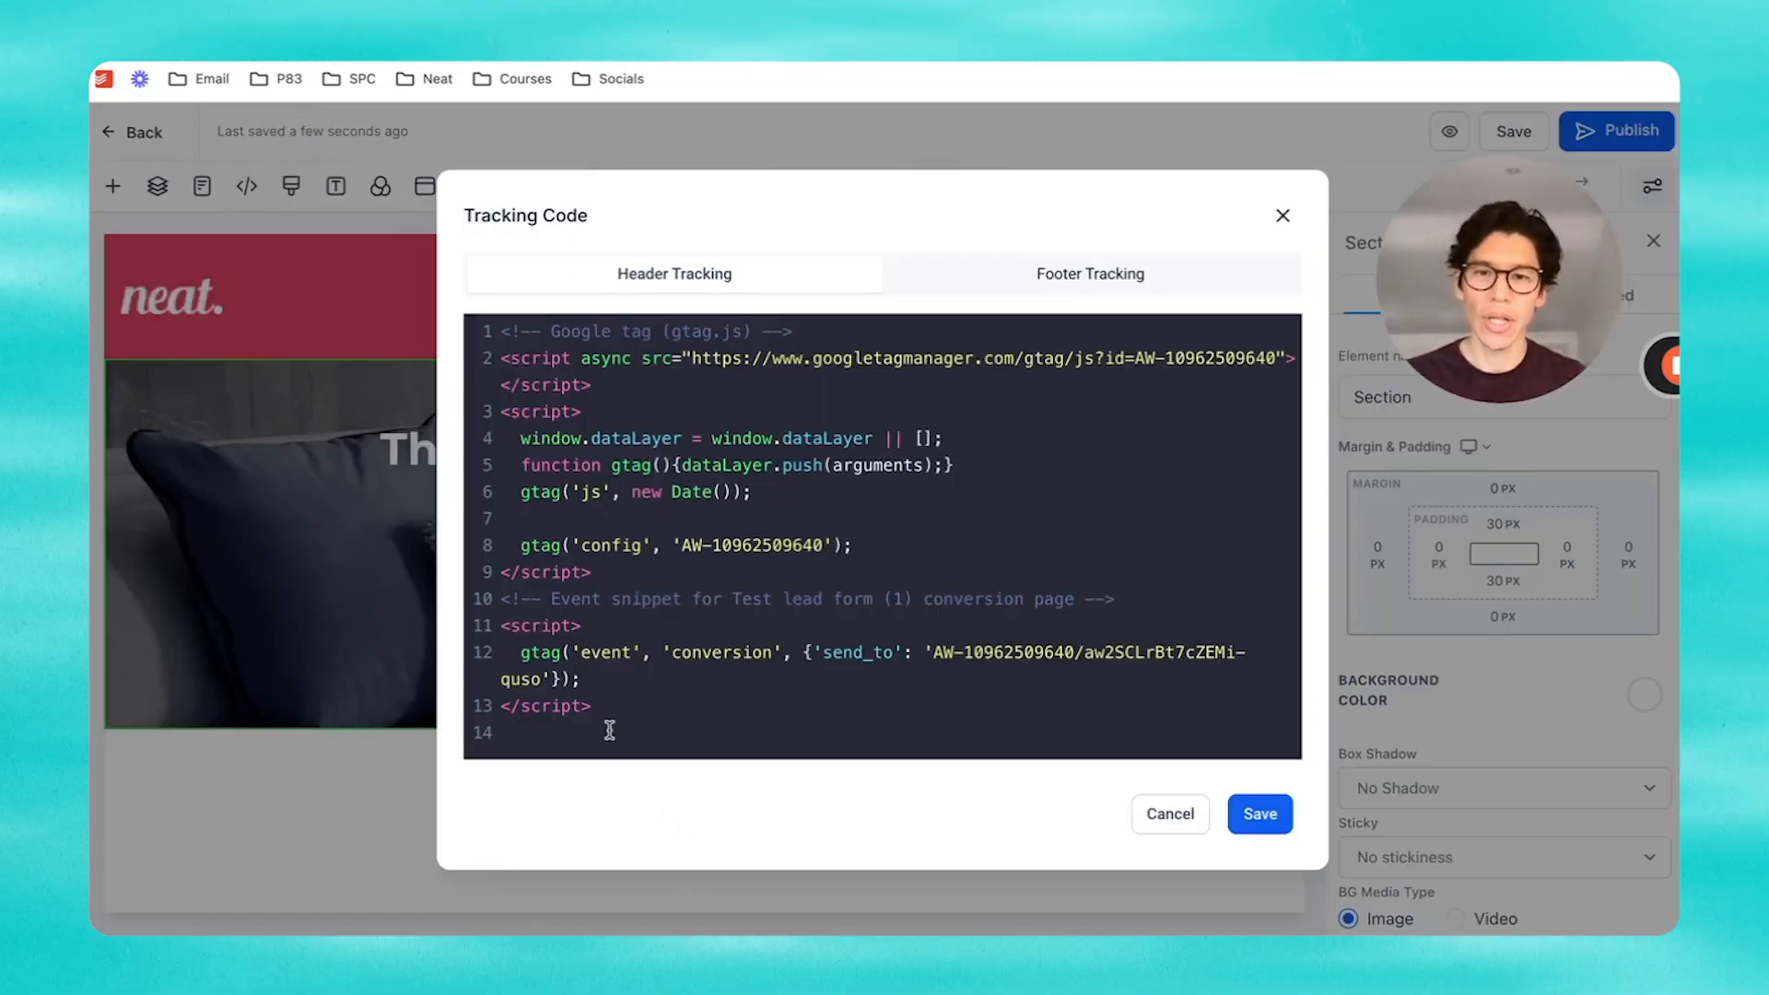
{"action": "key", "text": "ctrl+v"}
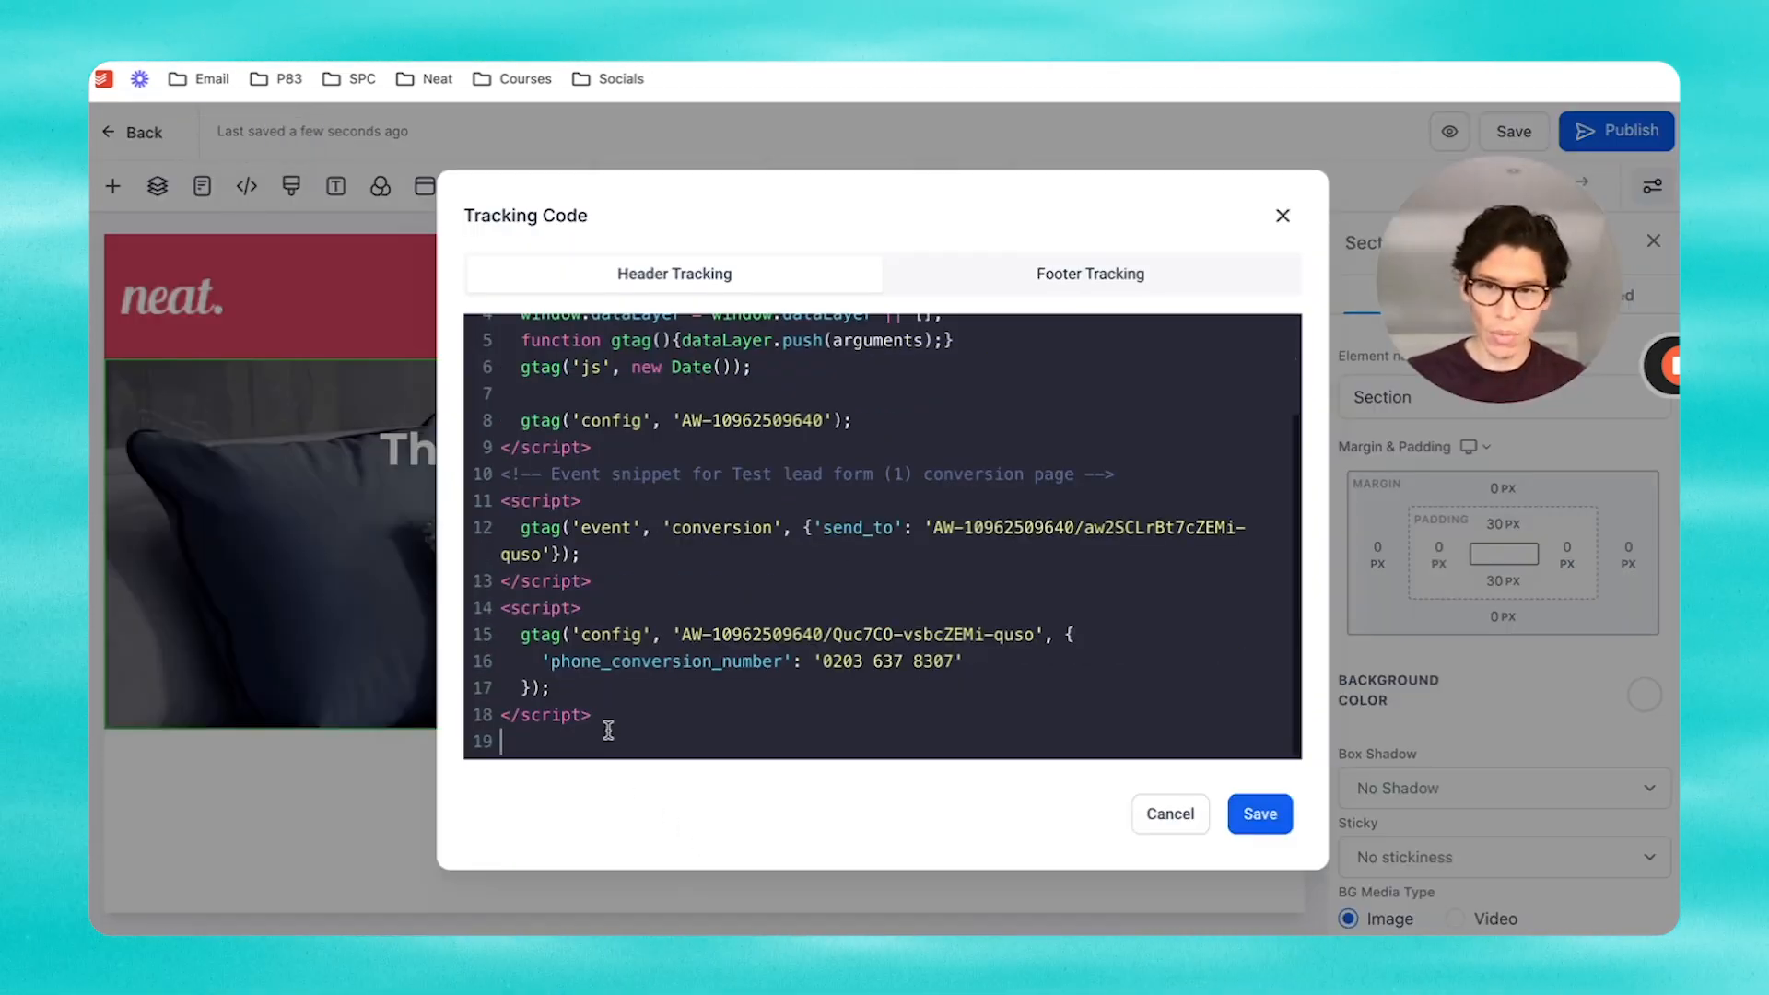
{"action": "left_click", "coordinate": [1259, 814]}
{"action": "left_click", "coordinate": [1504, 132]}
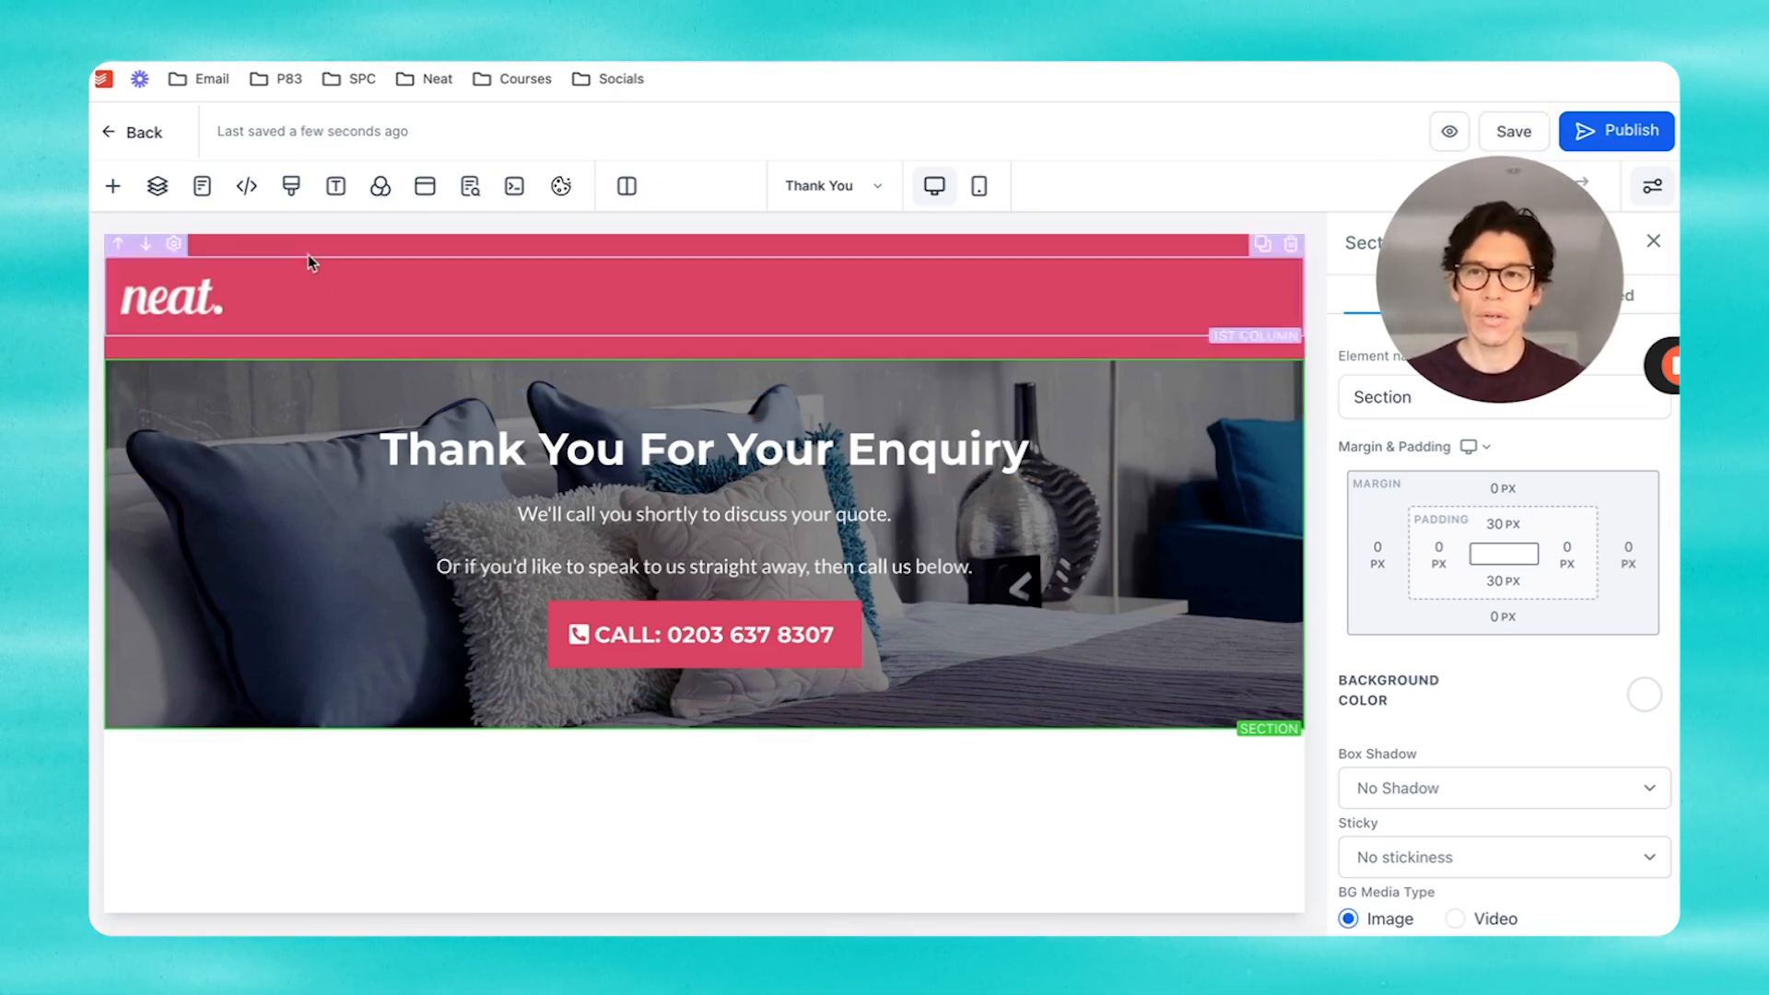
Step: Paste the phone snippet below the Google tag in the Landing Page header tracking and save it
{"action": "left_click", "coordinate": [205, 187]}
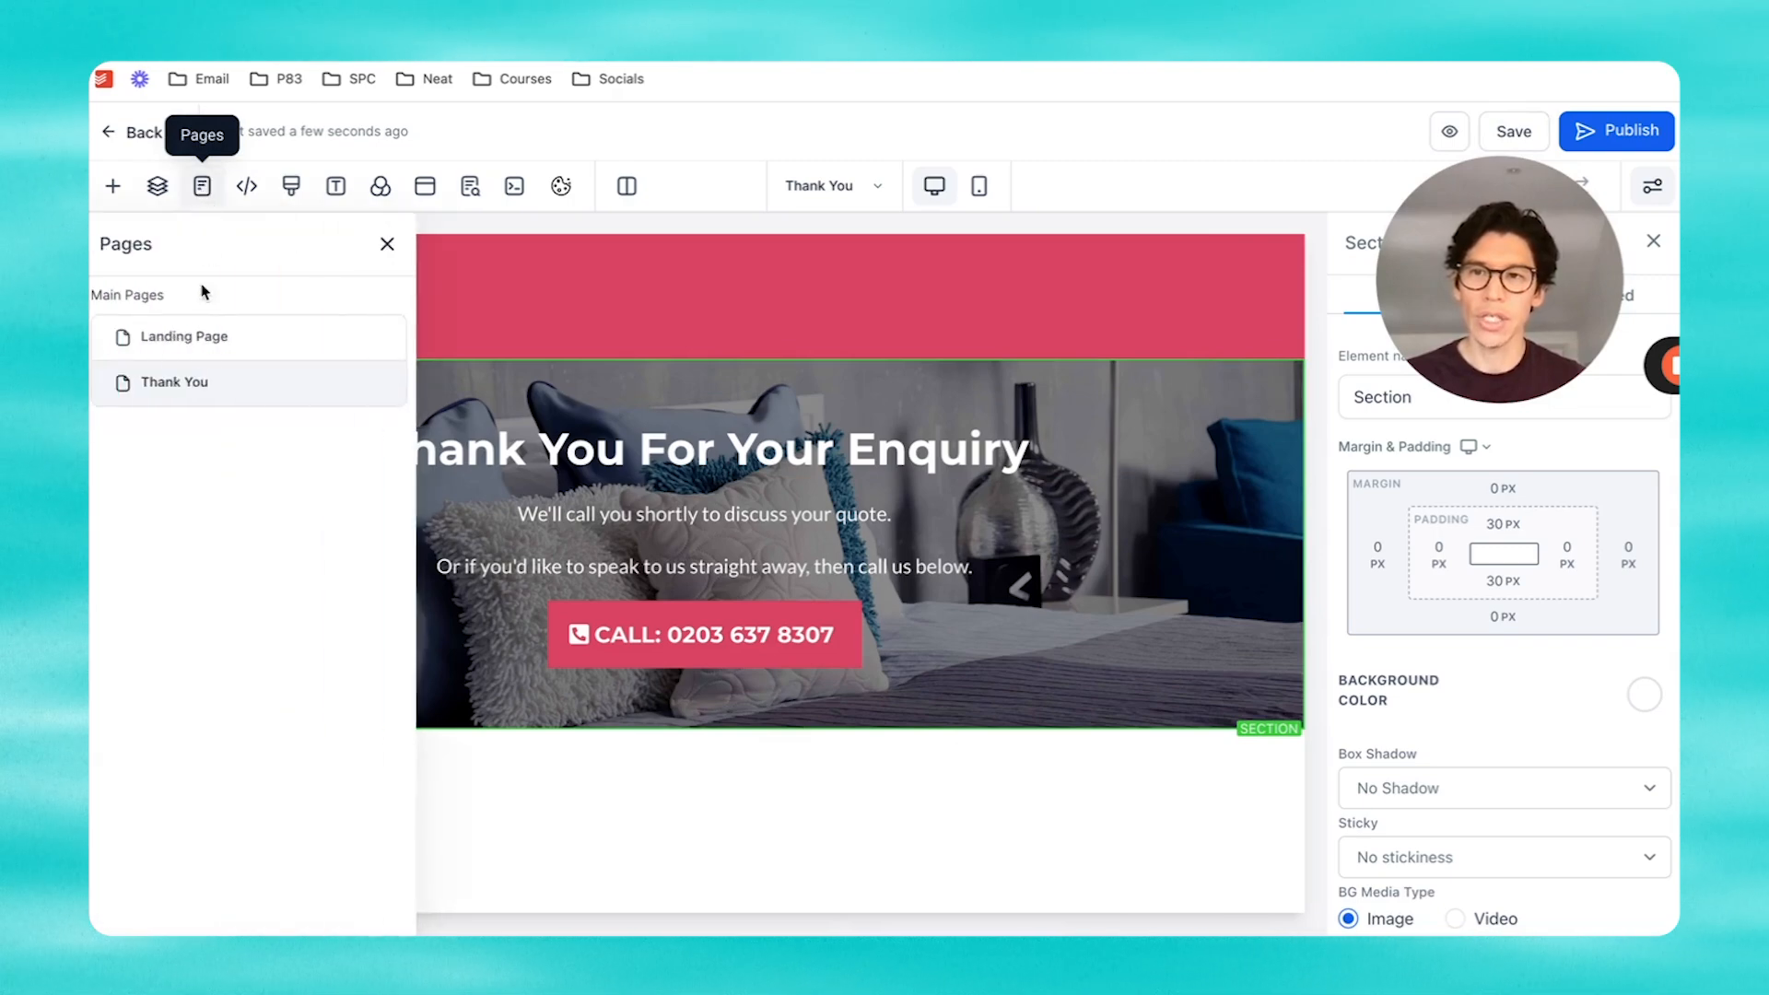
{"action": "left_click", "coordinate": [200, 351]}
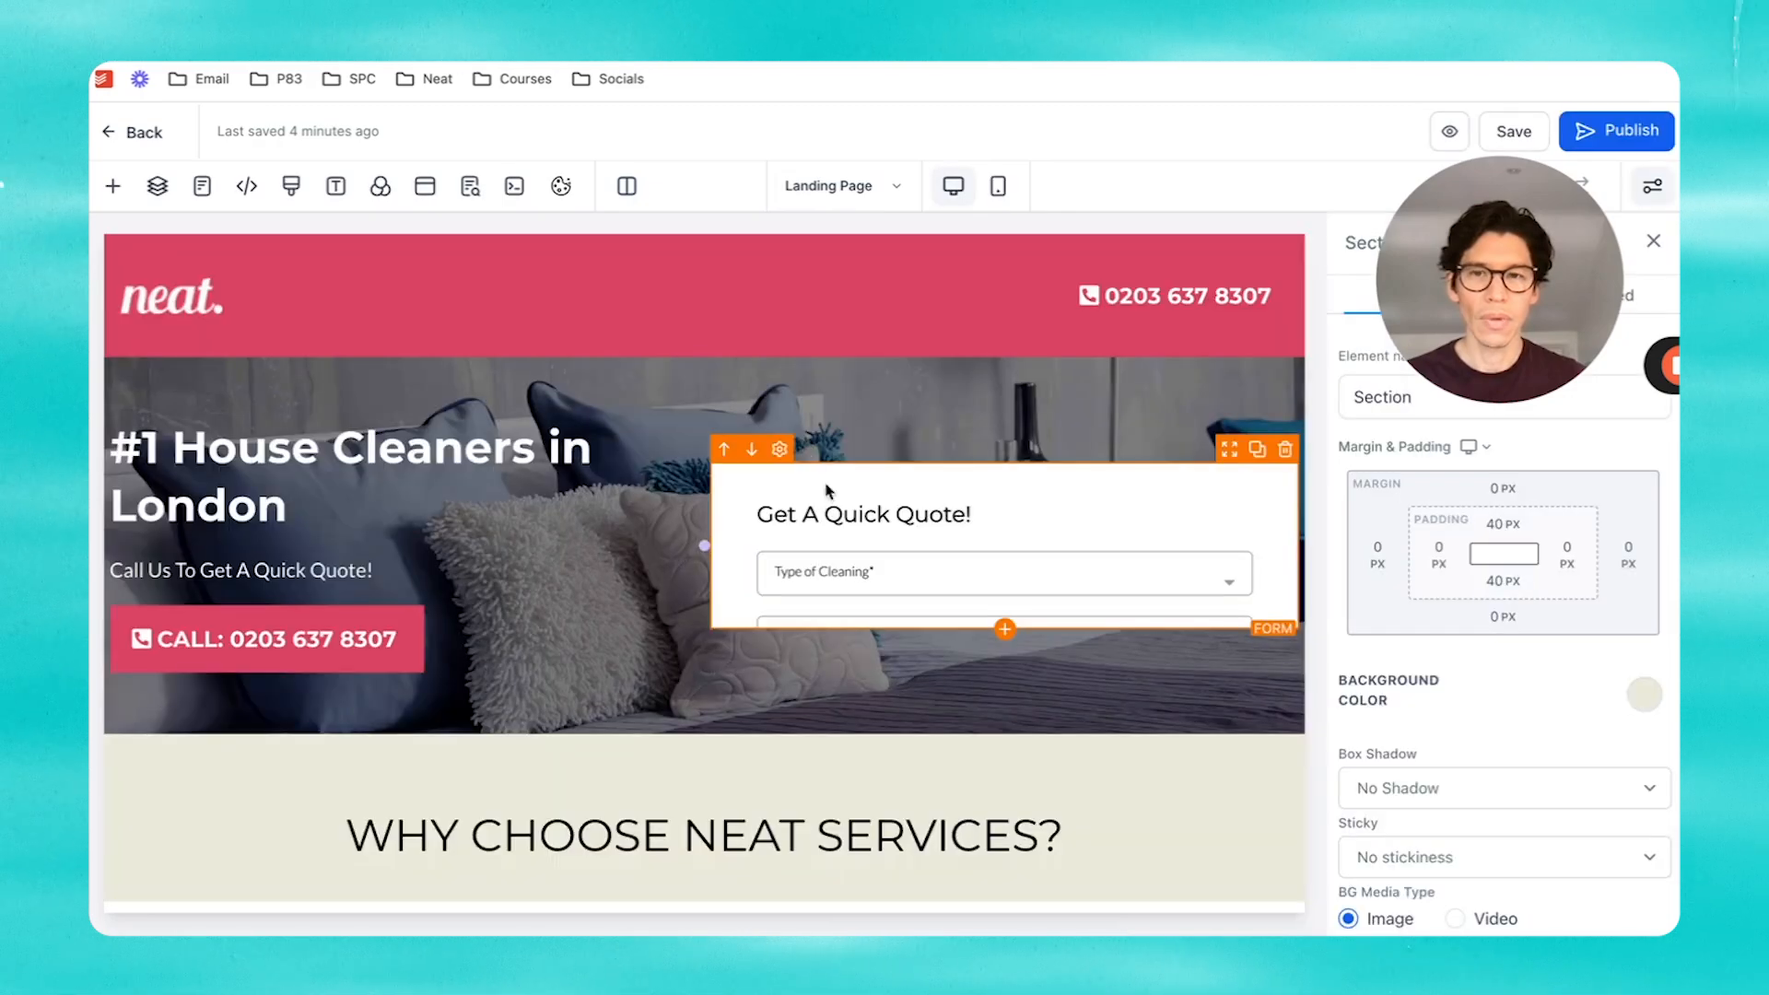
{"action": "left_click", "coordinate": [246, 186]}
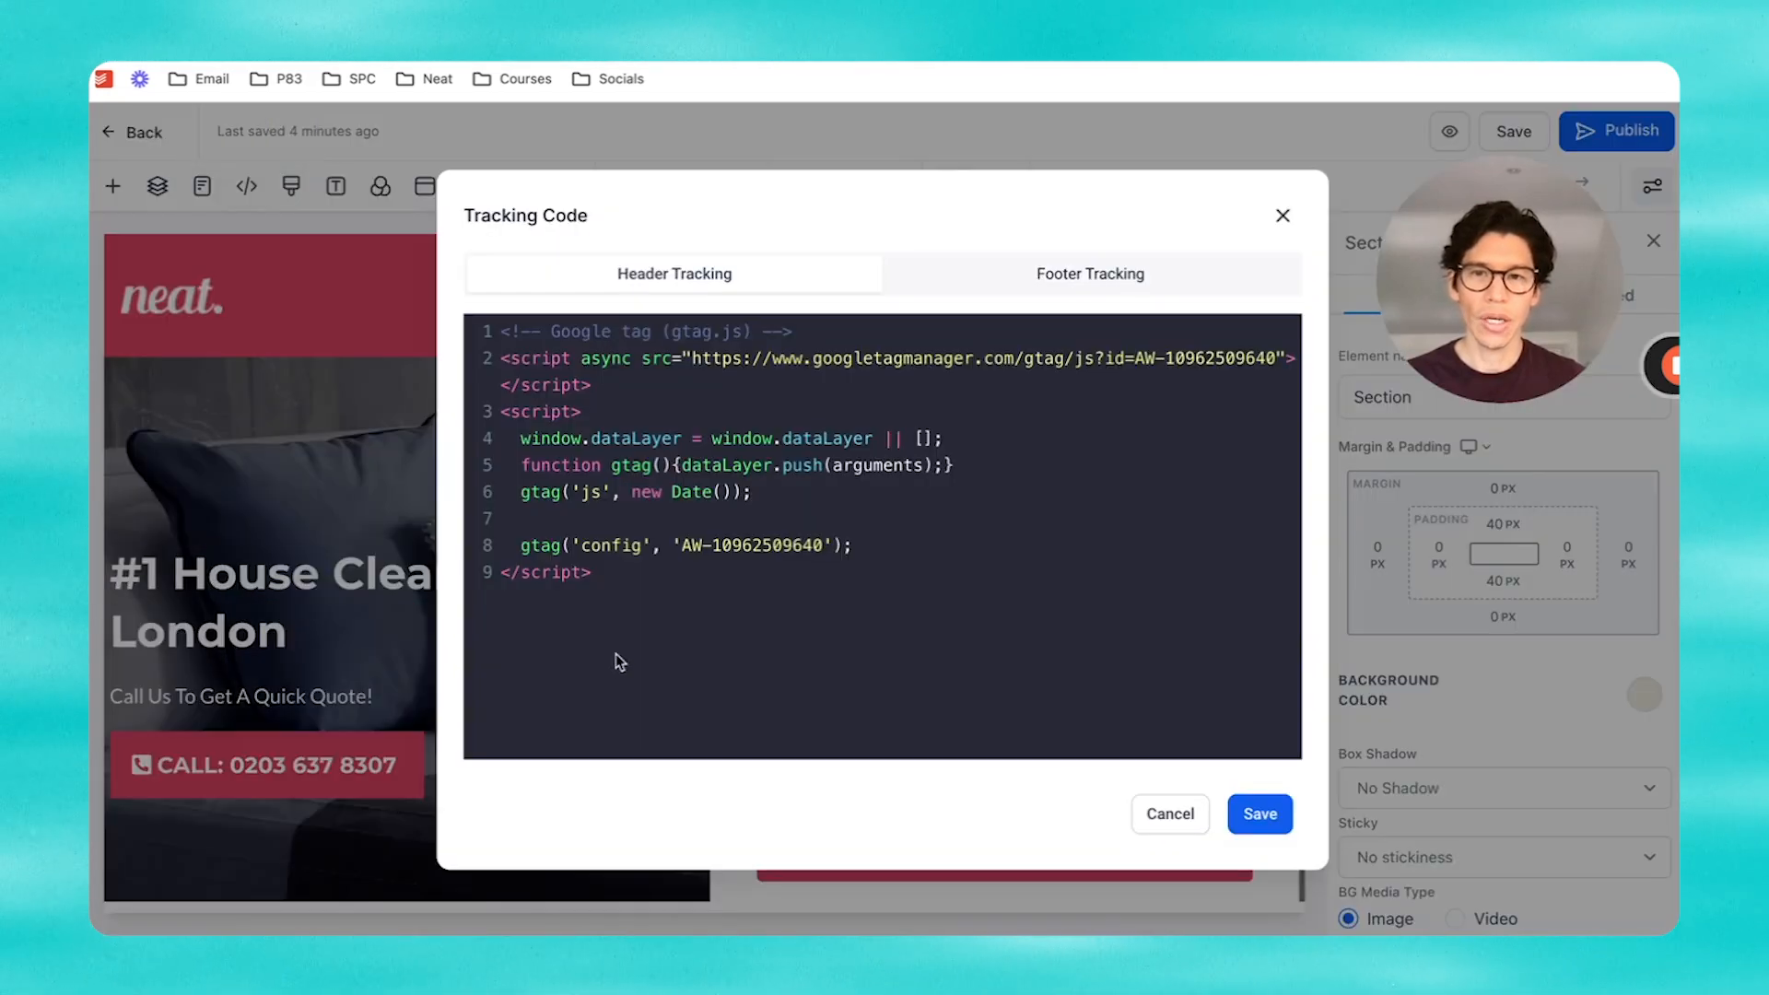
{"action": "key", "text": "ctrl+v"}
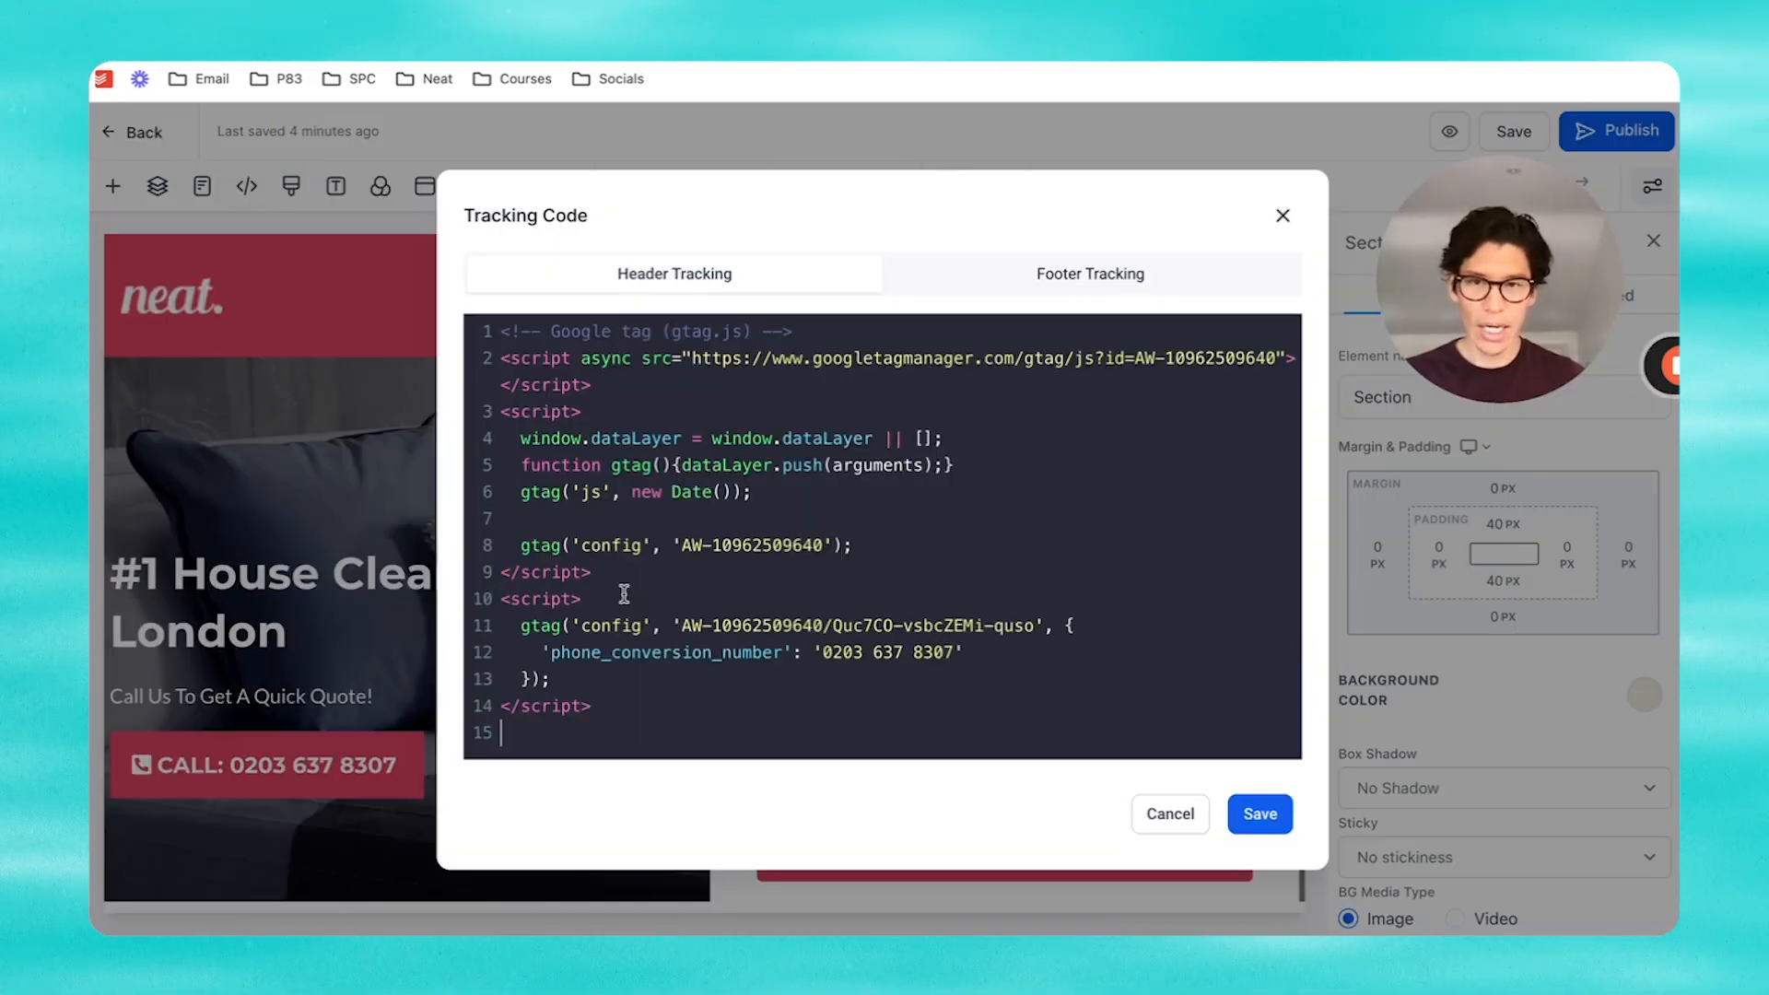
{"action": "left_click", "coordinate": [1261, 814]}
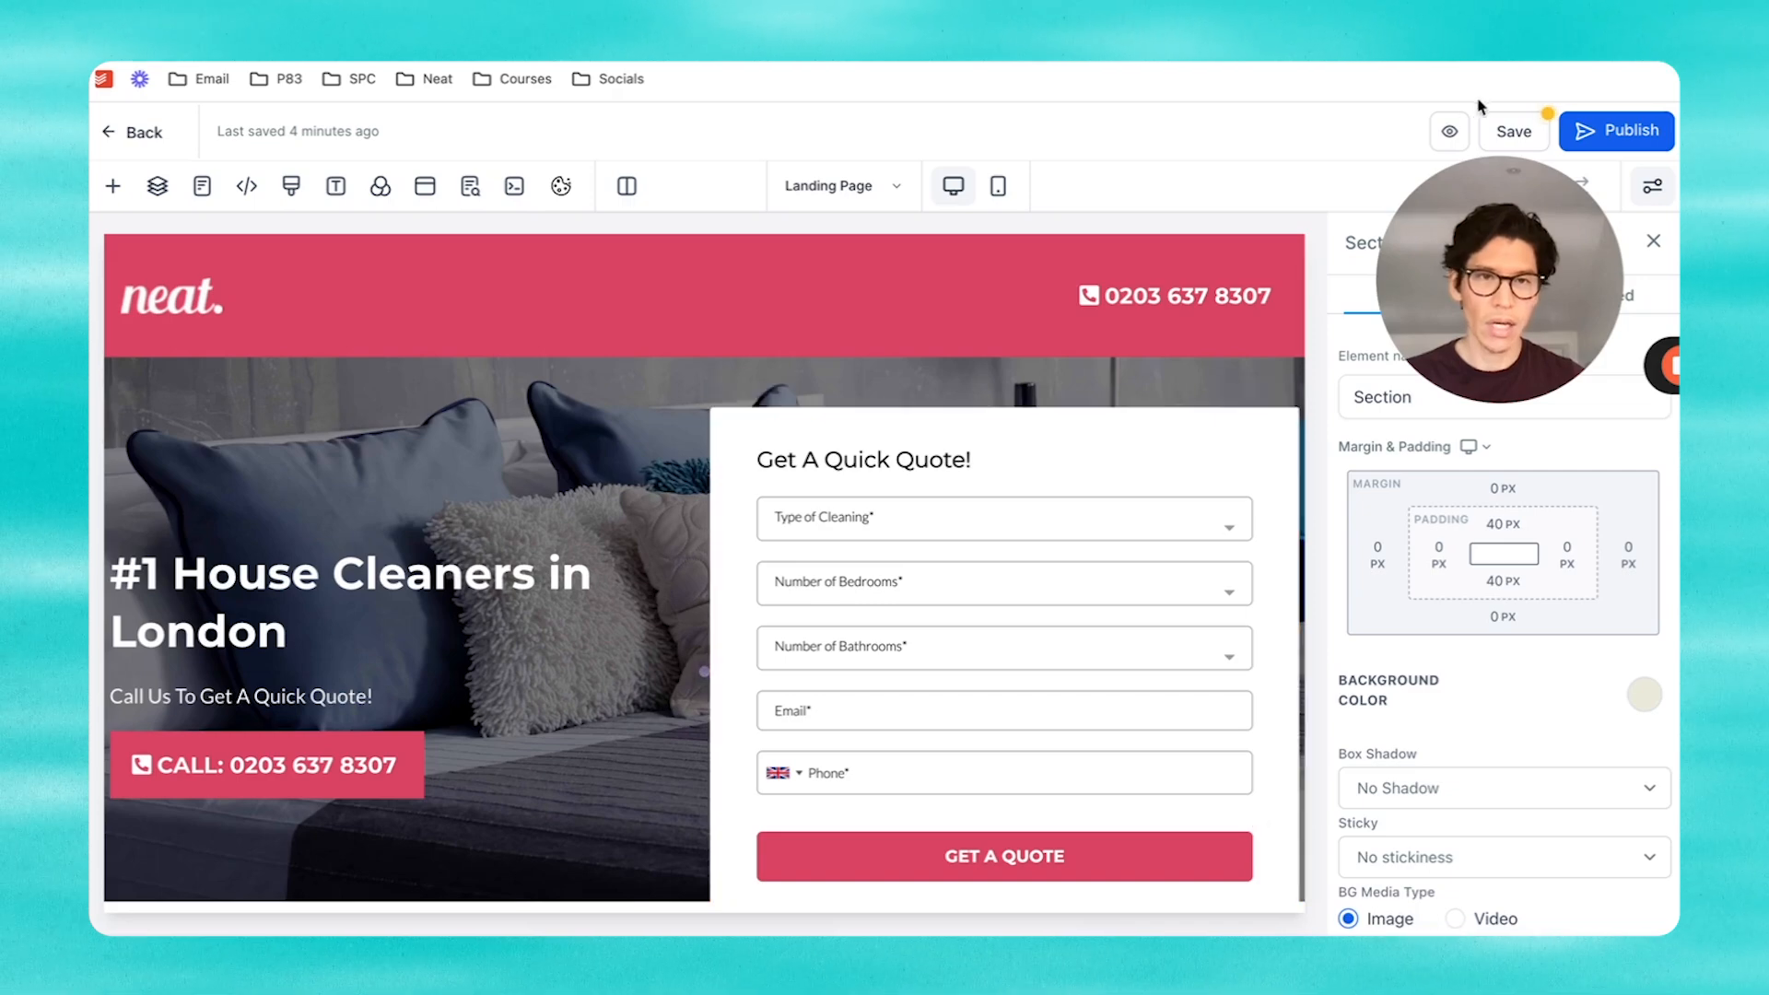
{"action": "left_click", "coordinate": [1516, 134]}
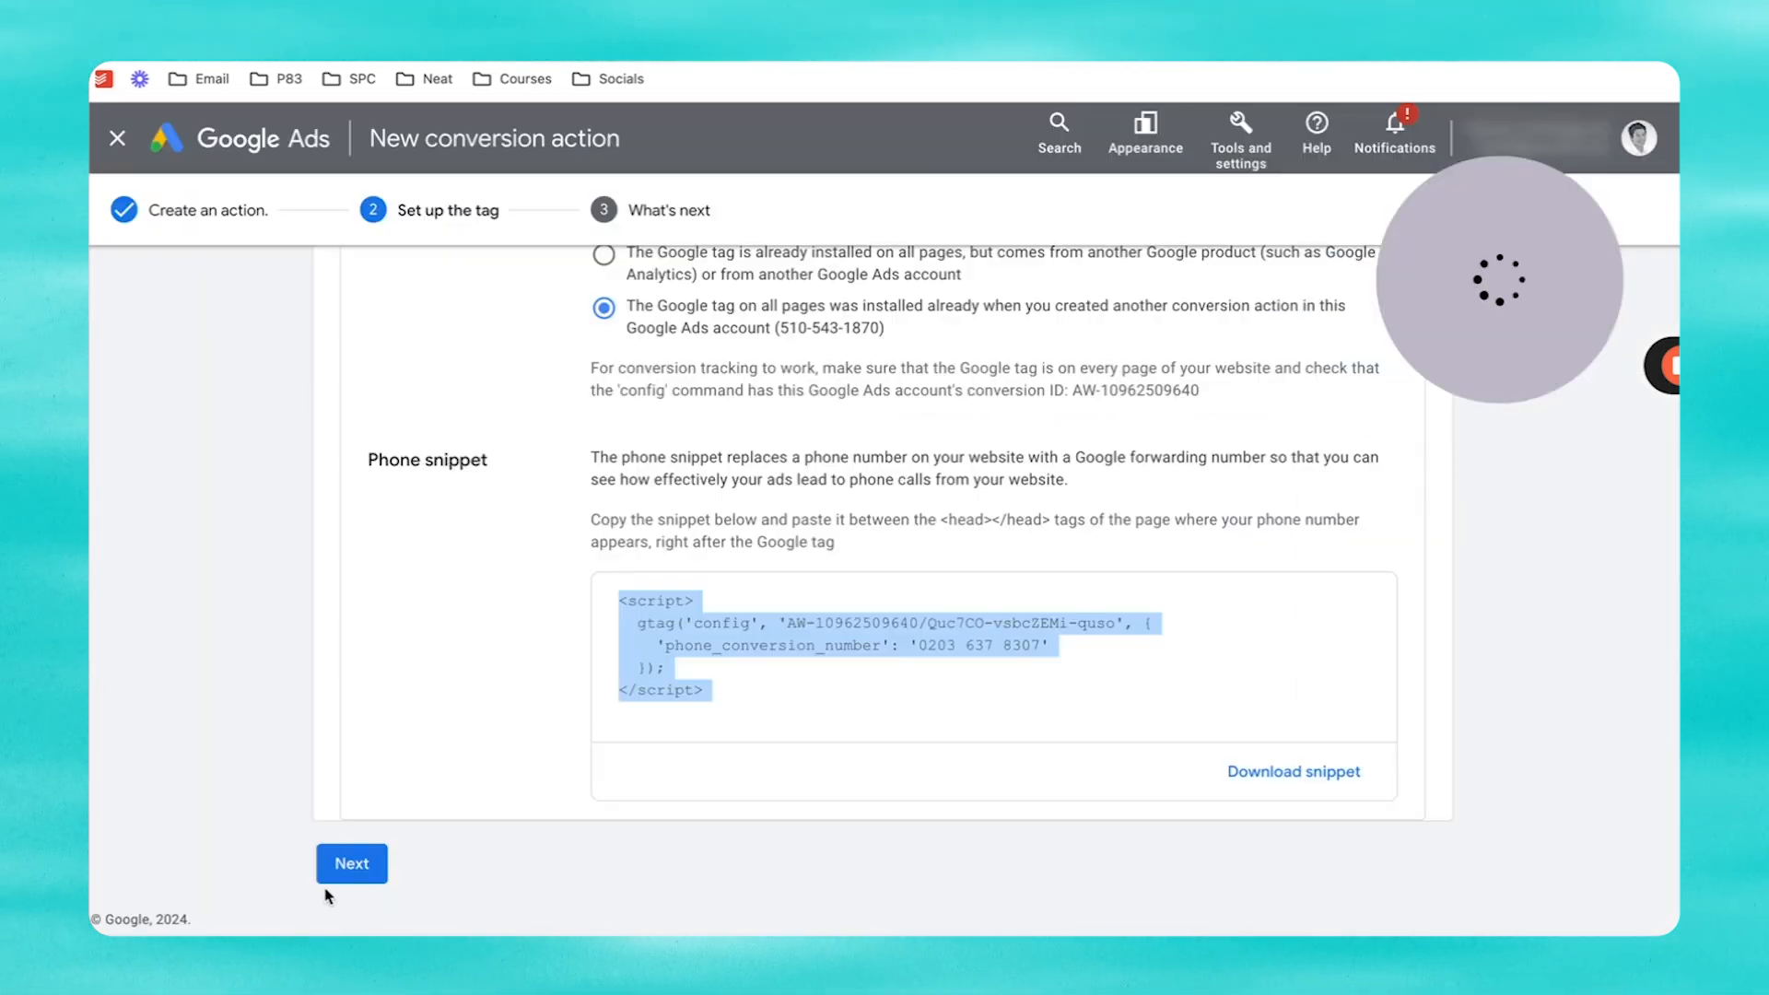
Step: Complete the Test website phone call conversion setup and return to All campaigns
{"action": "left_click", "coordinate": [339, 868]}
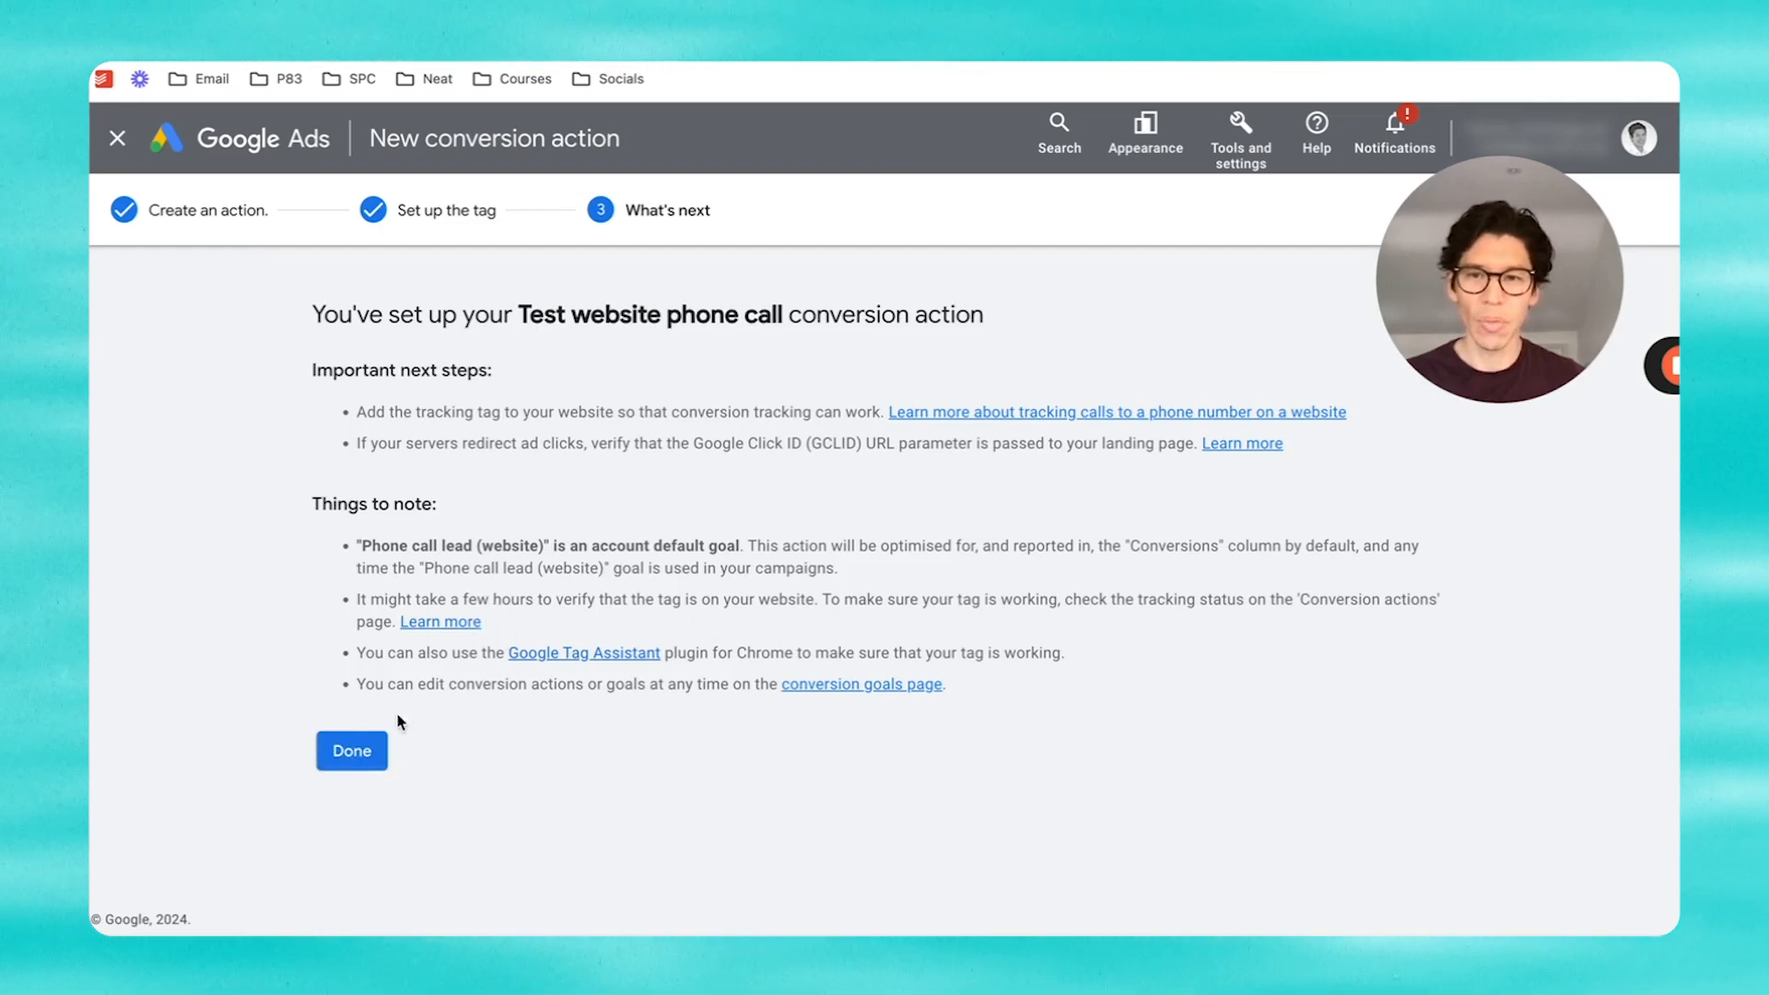
{"action": "left_click", "coordinate": [350, 751]}
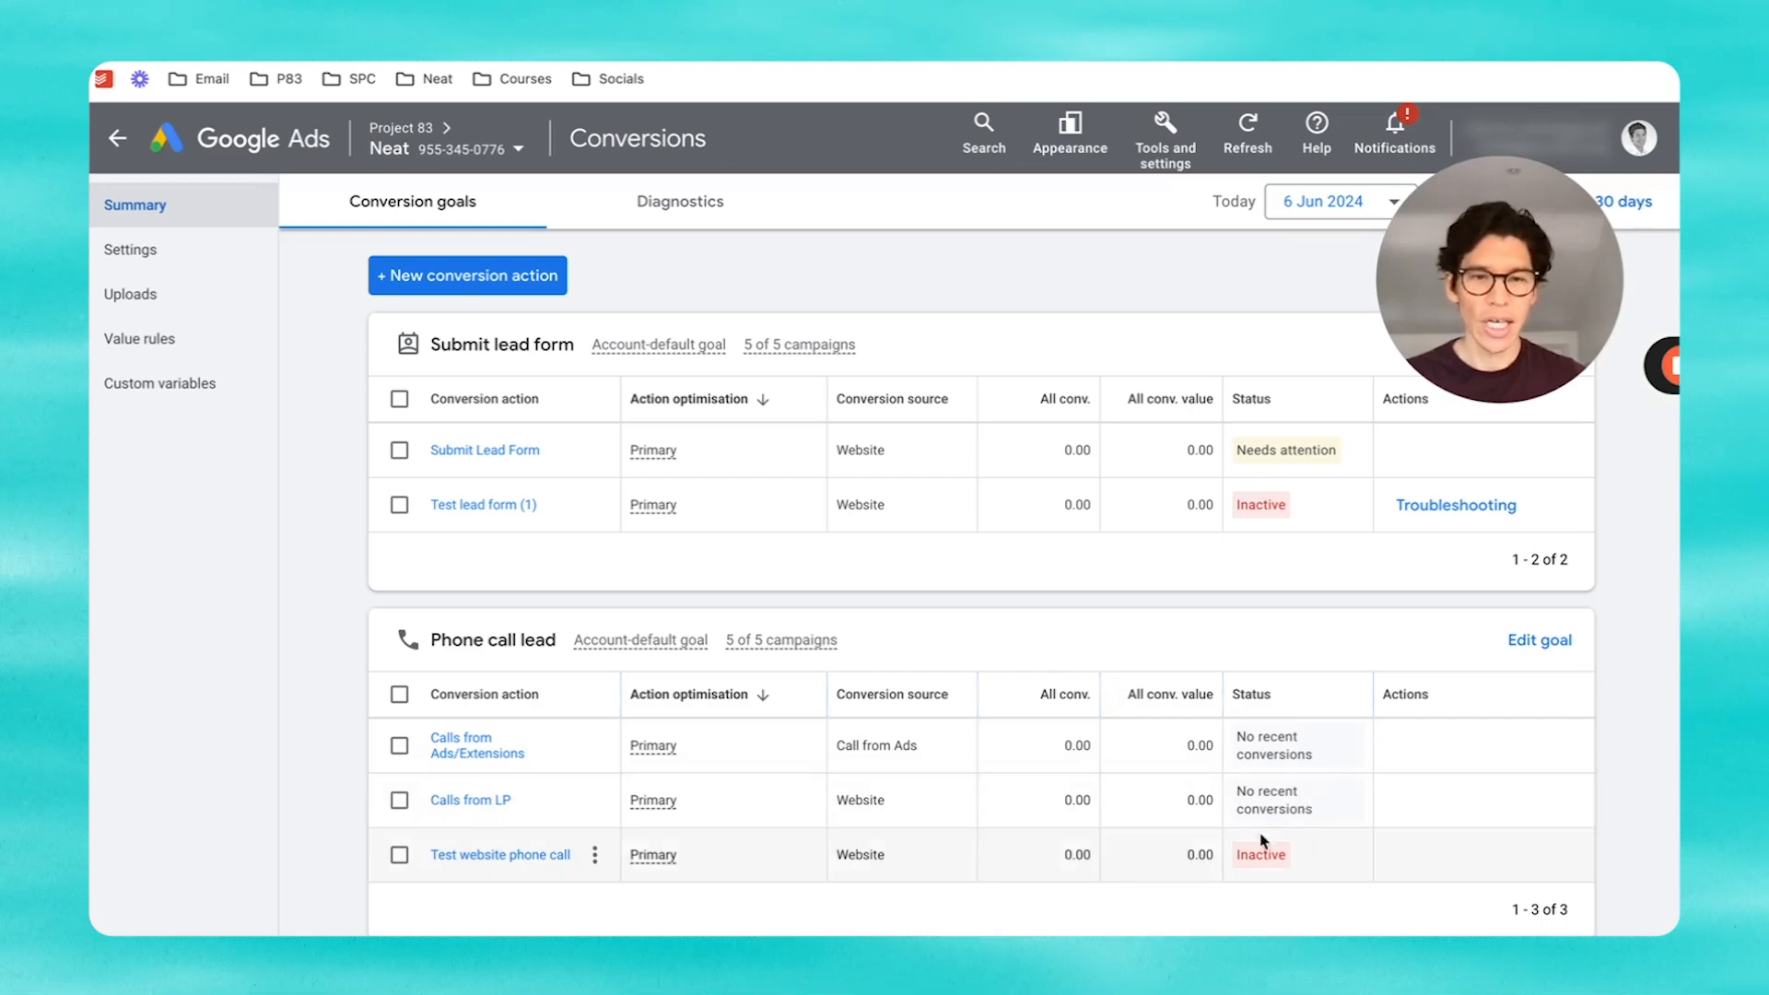
{"action": "mouse_move", "coordinate": [1265, 861]}
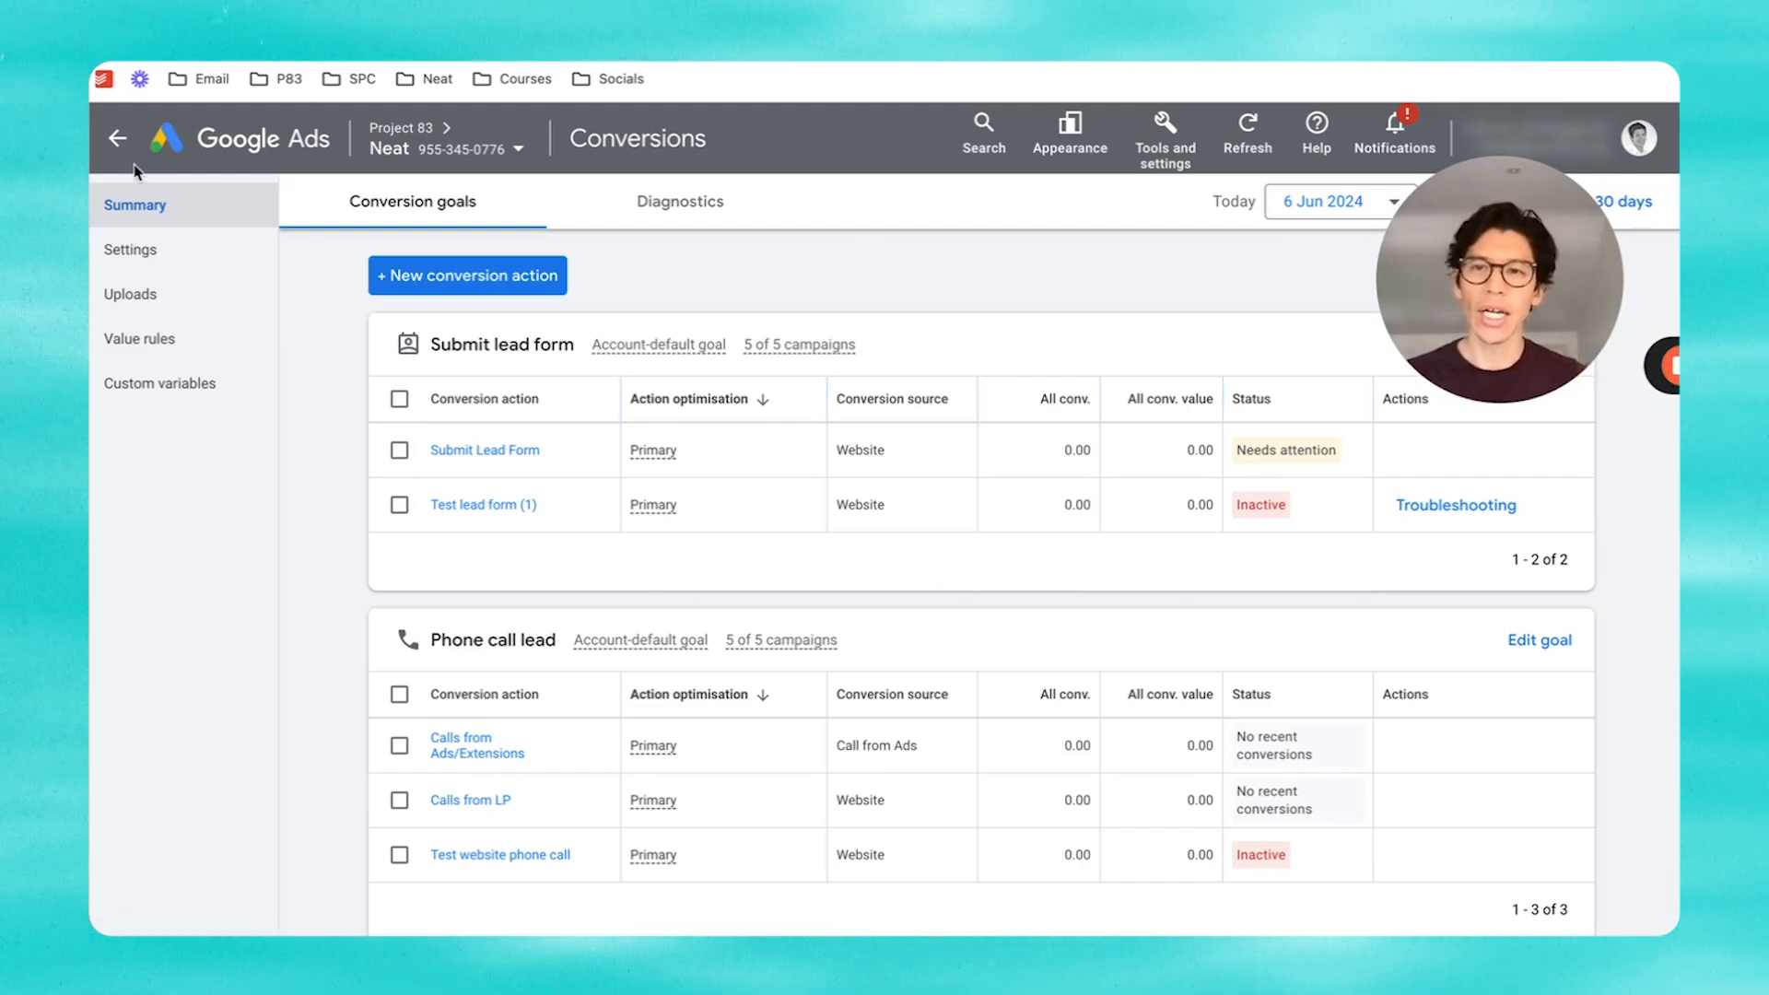
{"action": "left_click", "coordinate": [116, 145]}
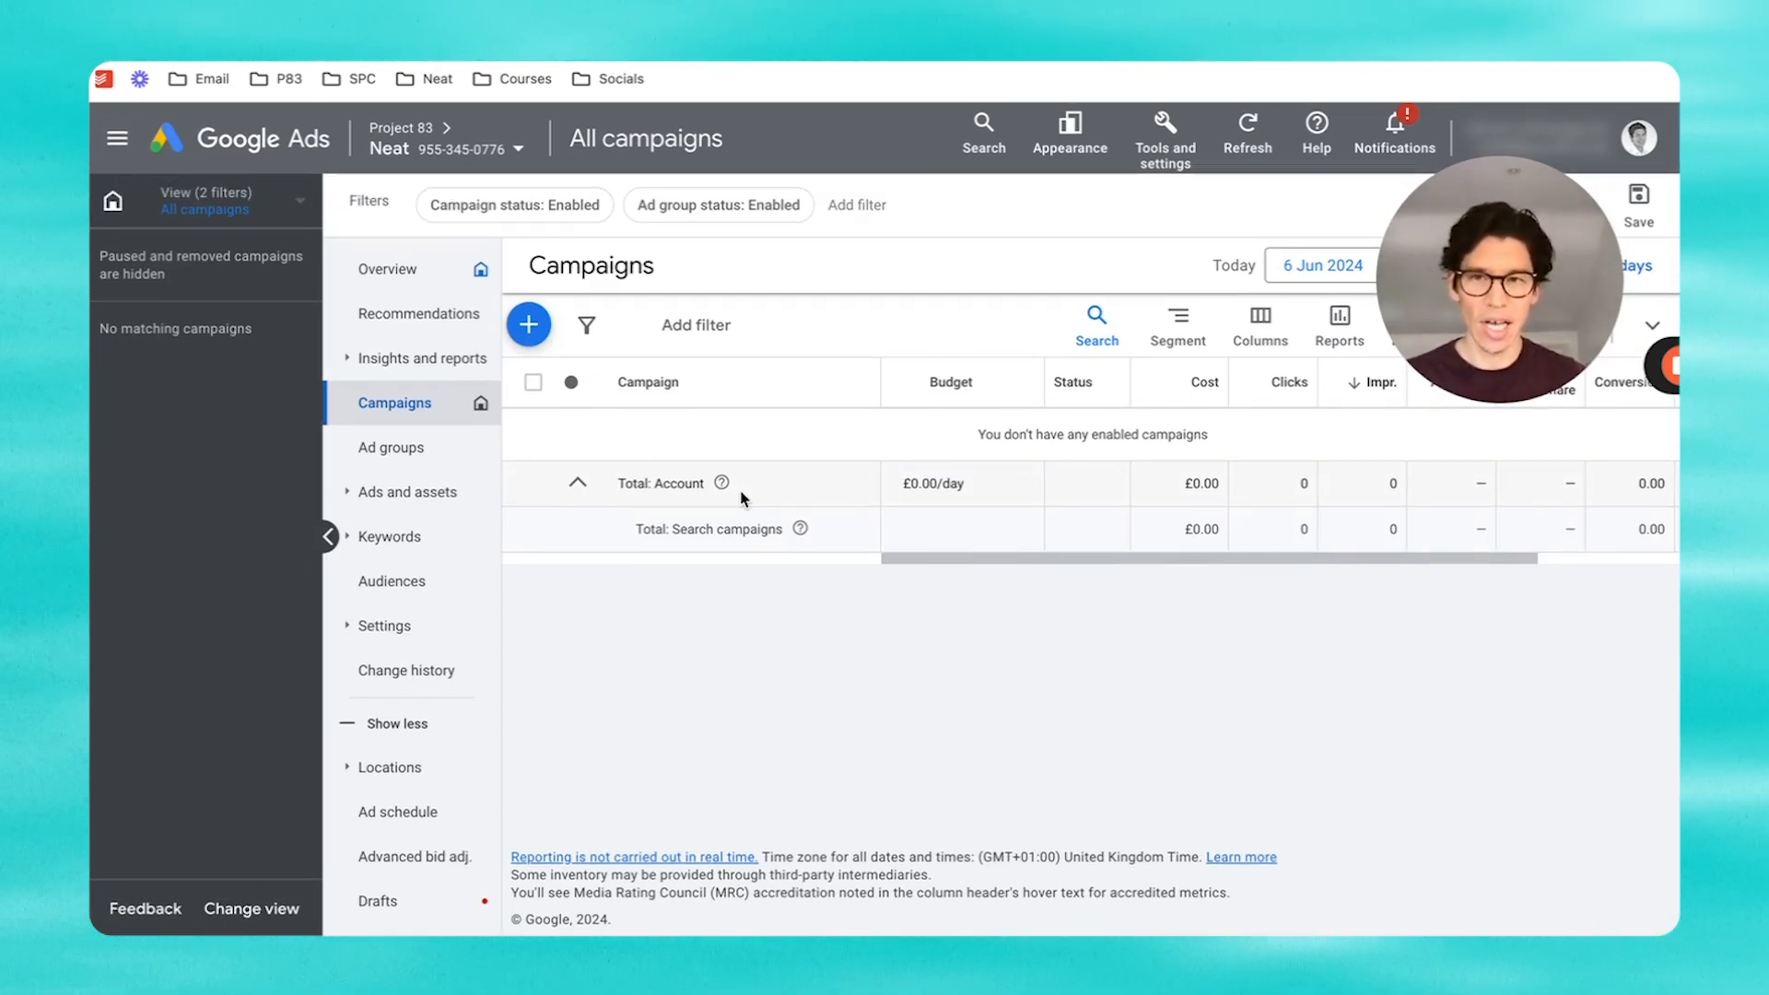
Step: Create a new campaign with the Leads objective and the Search campaign type
{"action": "left_click", "coordinate": [527, 337]}
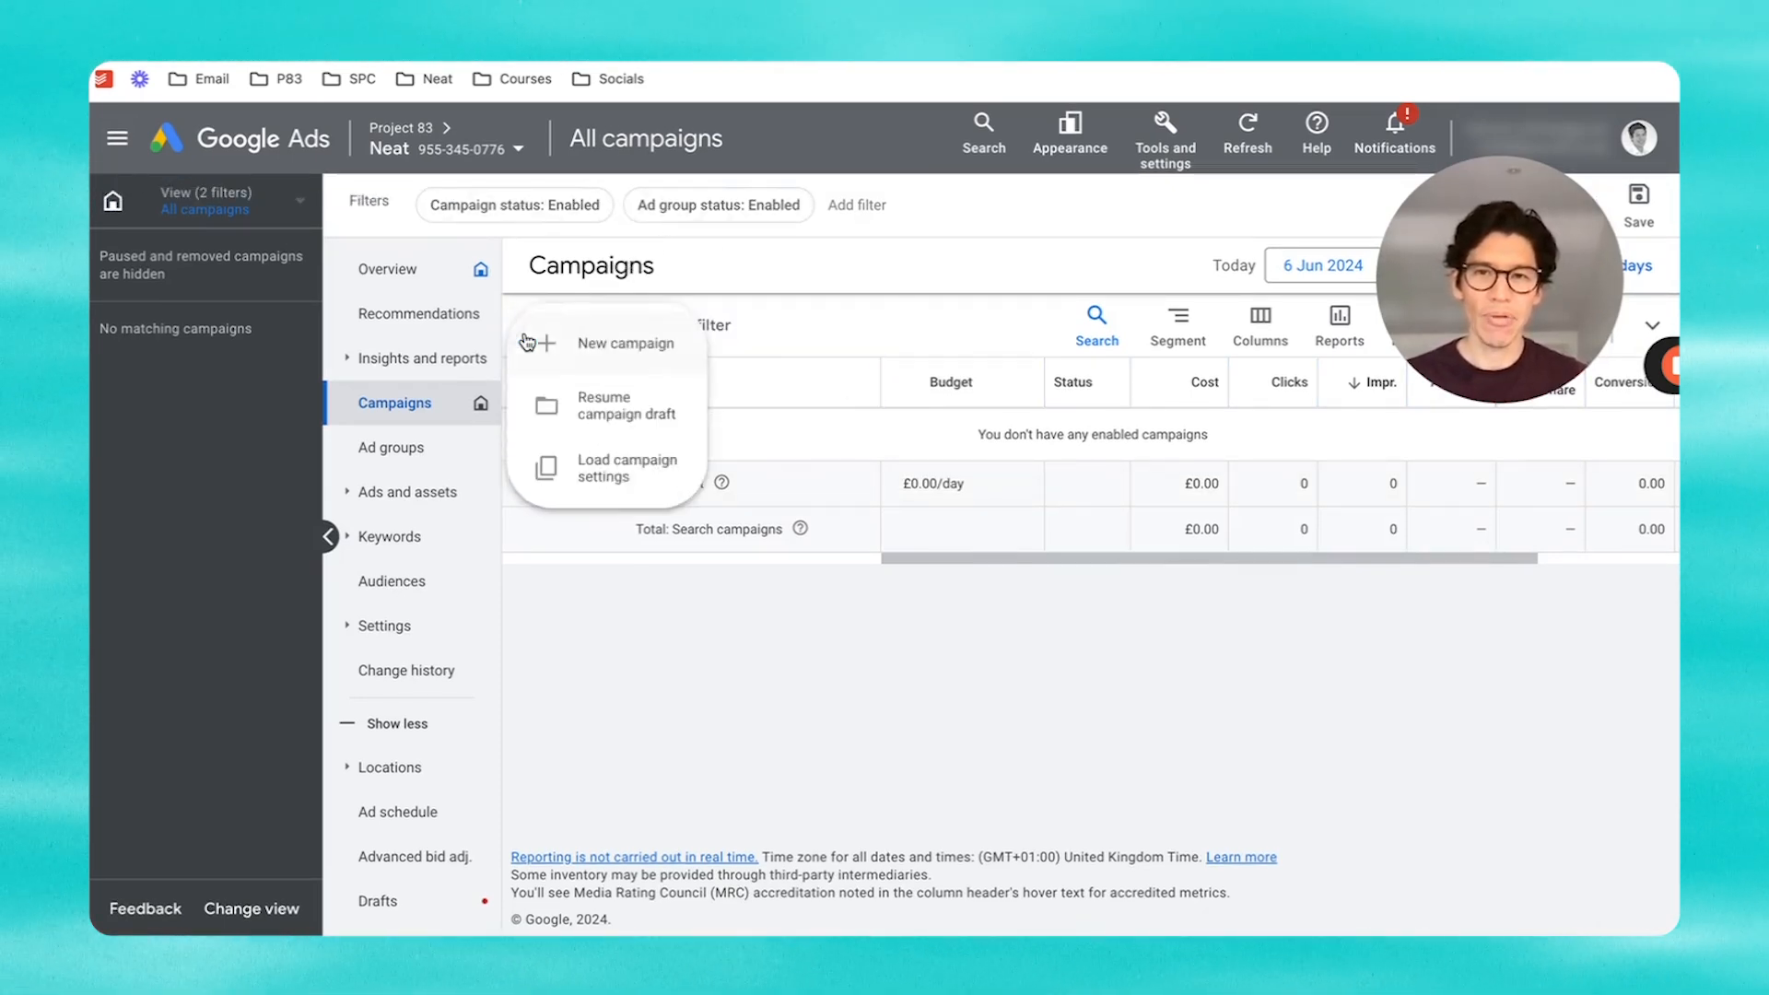
{"action": "left_click", "coordinate": [593, 343]}
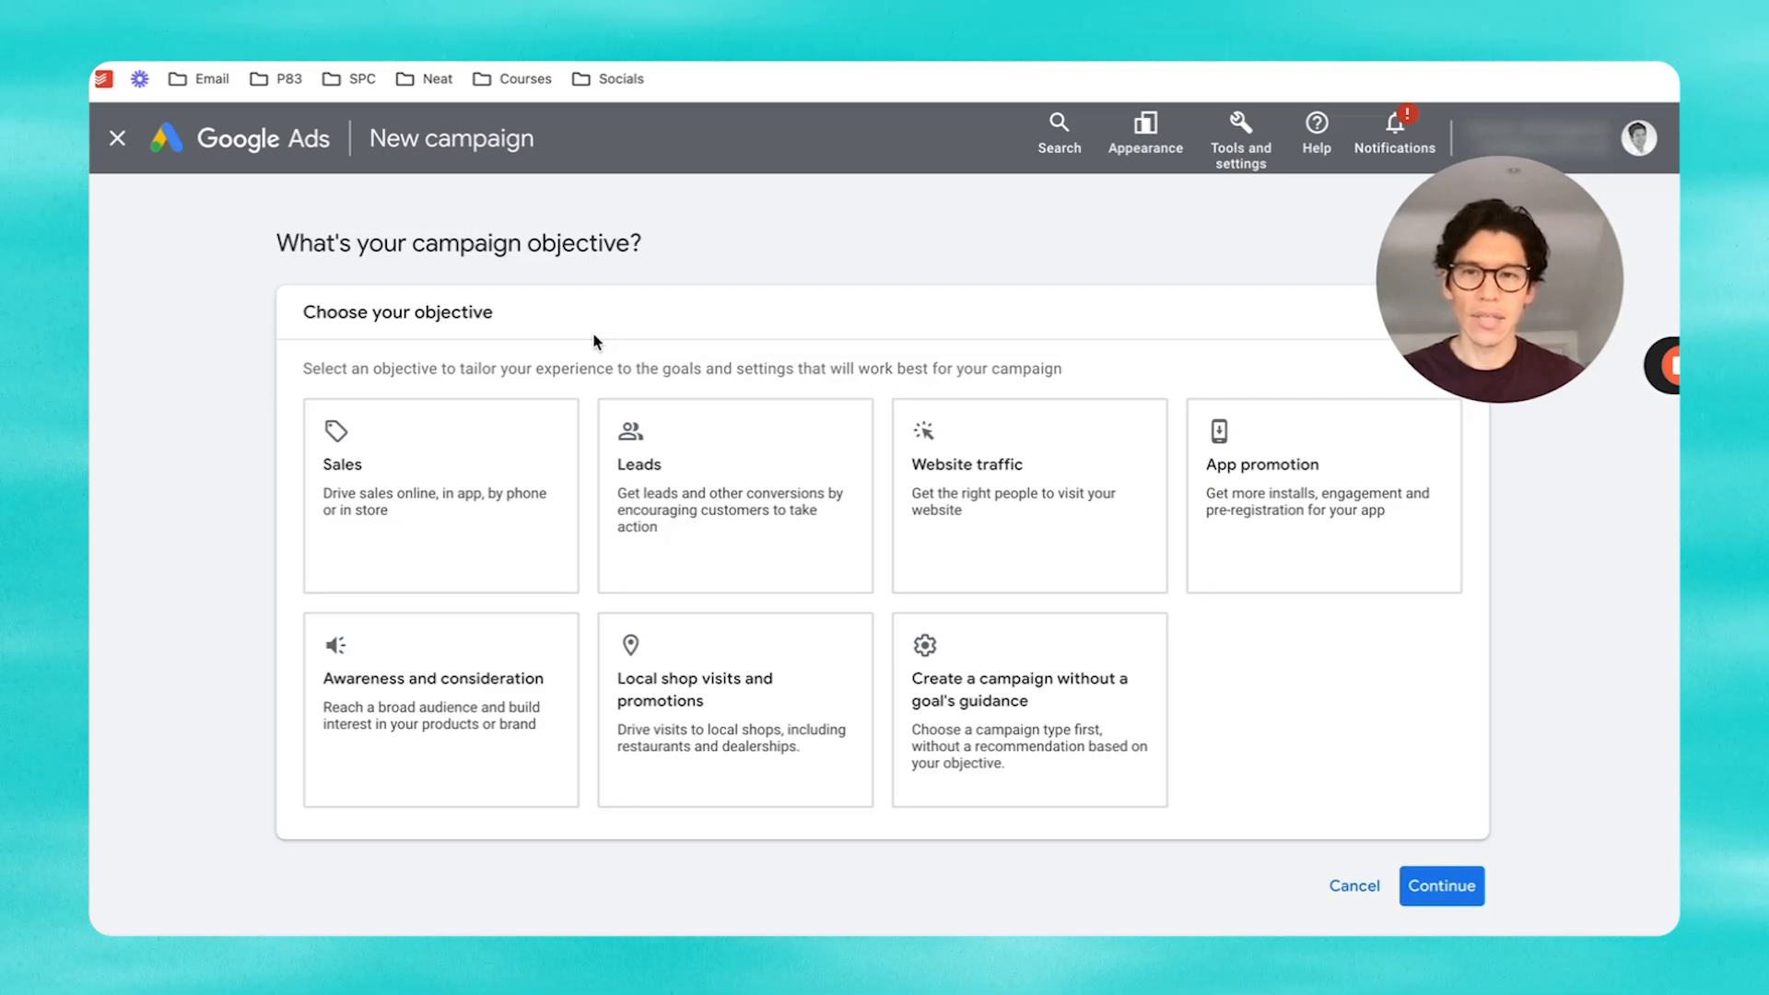
{"action": "left_click", "coordinate": [690, 455]}
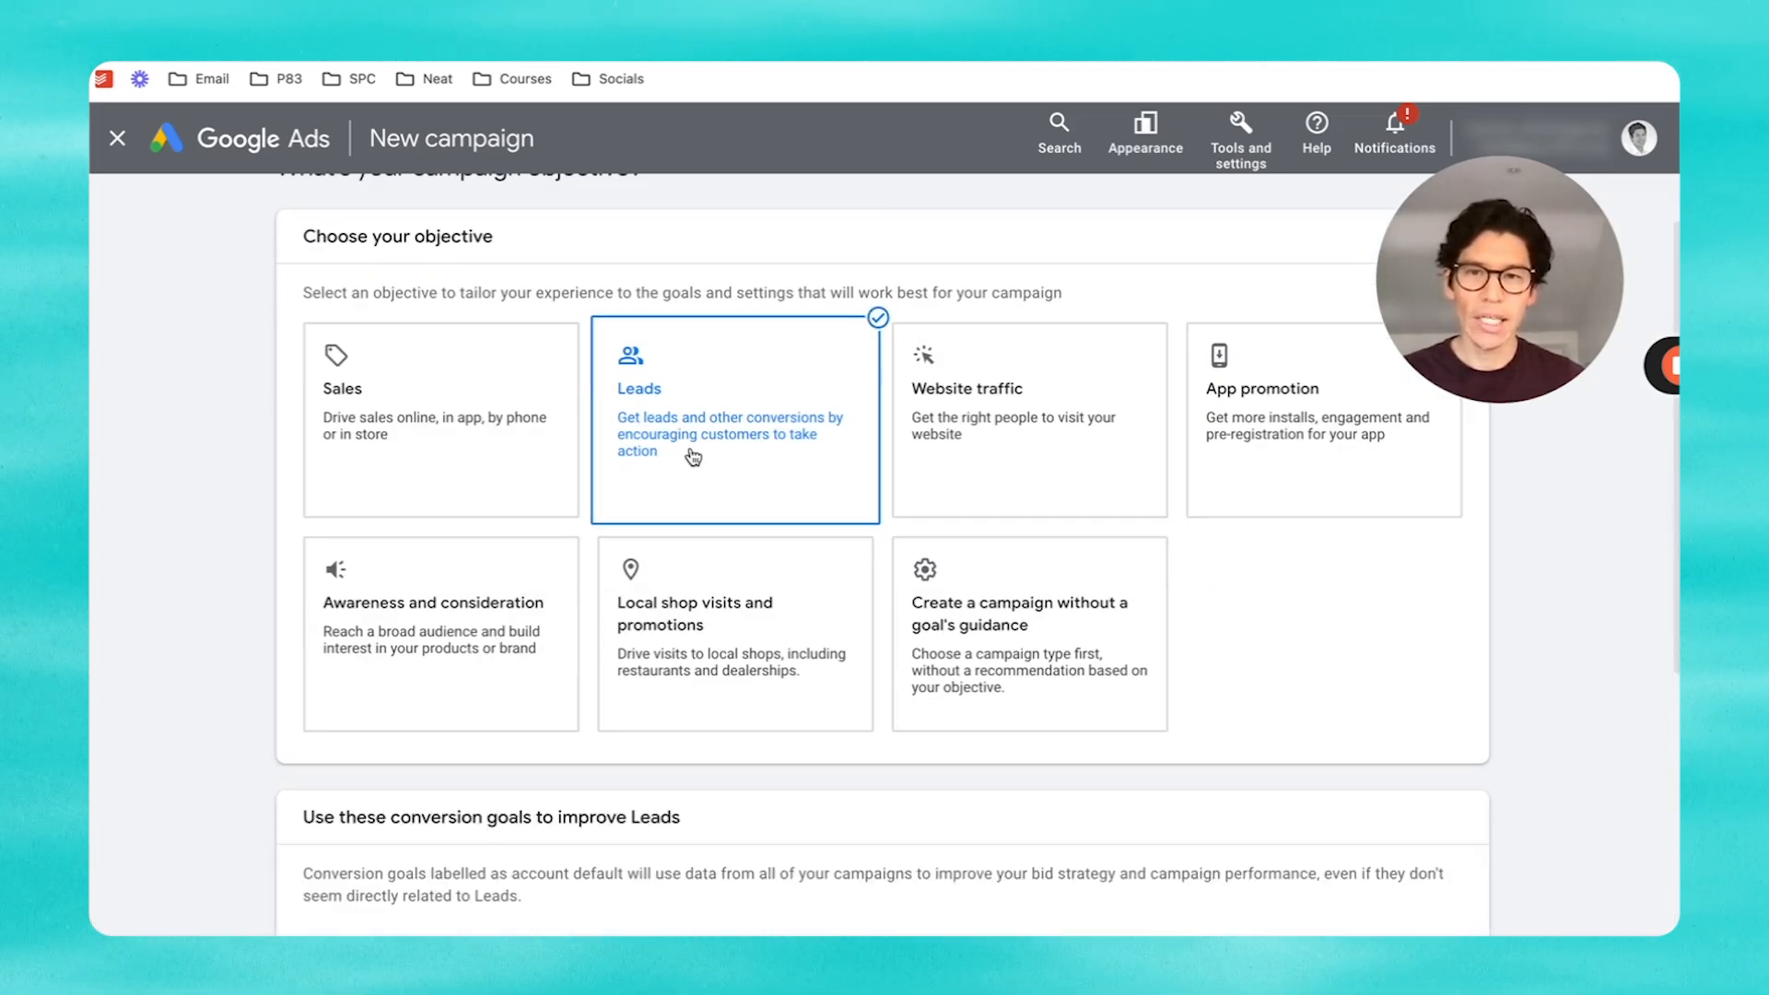
{"action": "scroll", "coordinate": [693, 456], "scroll_direction": "down", "scroll_amount": 5}
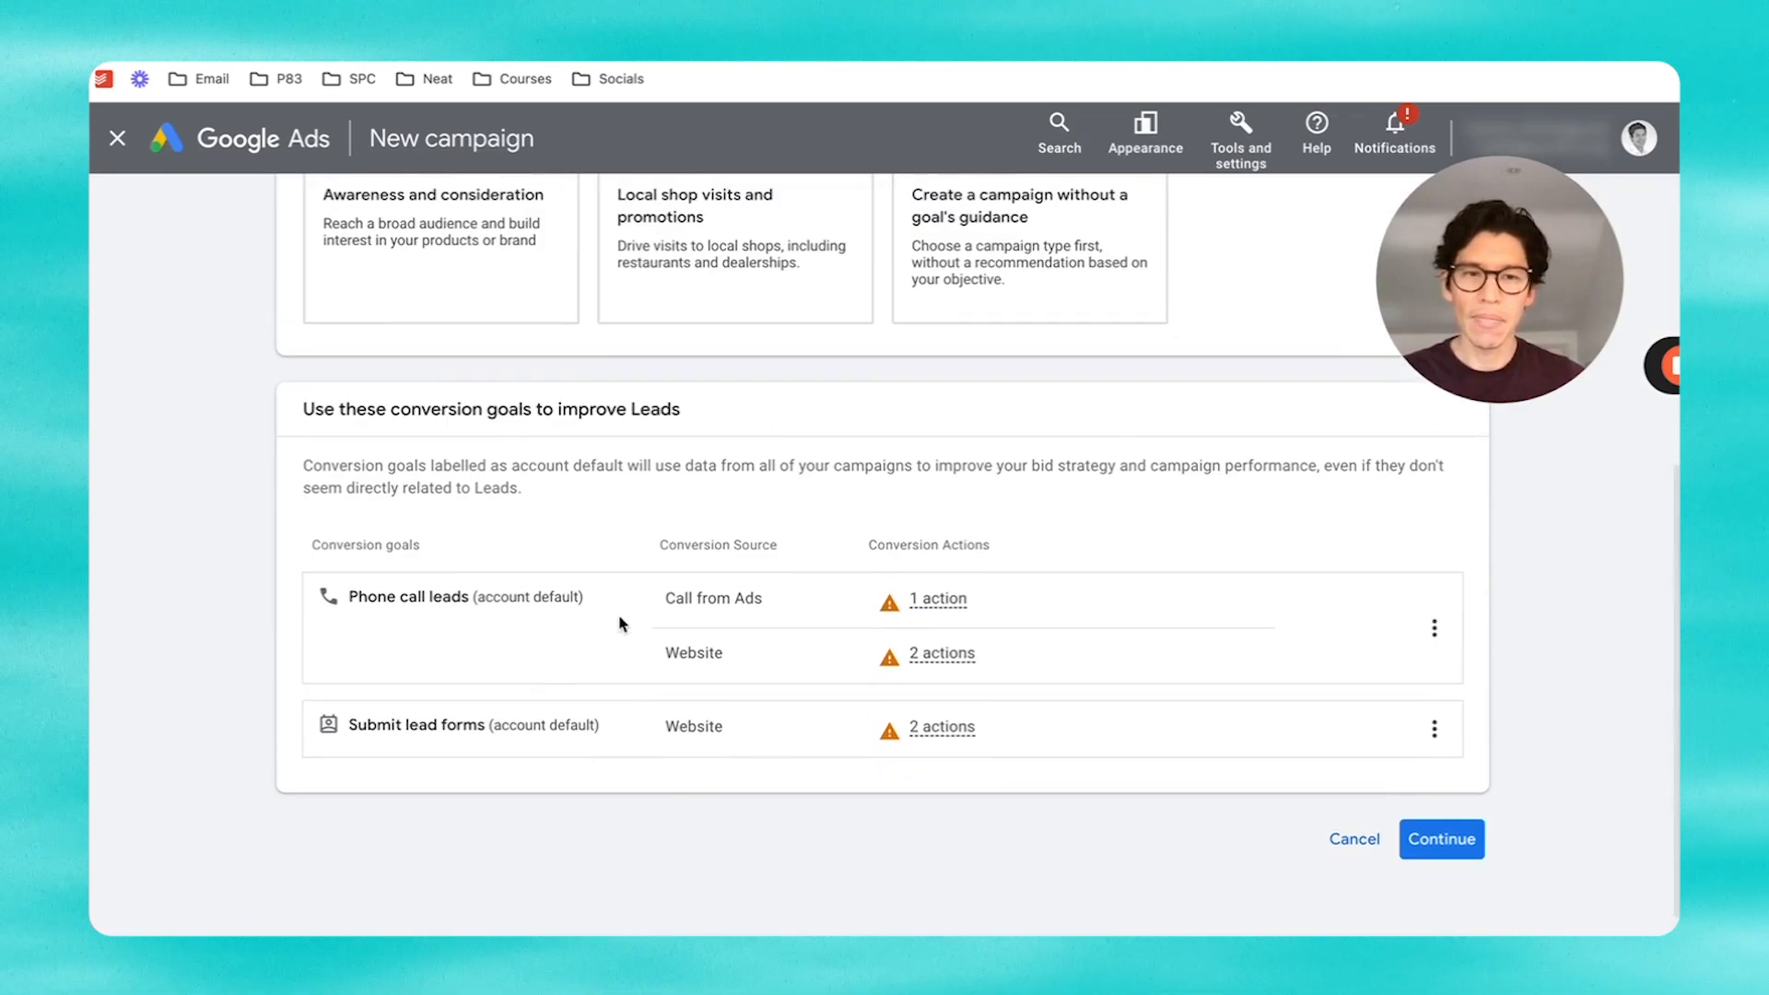
{"action": "left_click", "coordinate": [1454, 846]}
{"action": "scroll", "coordinate": [1015, 724], "scroll_direction": "down", "scroll_amount": 3}
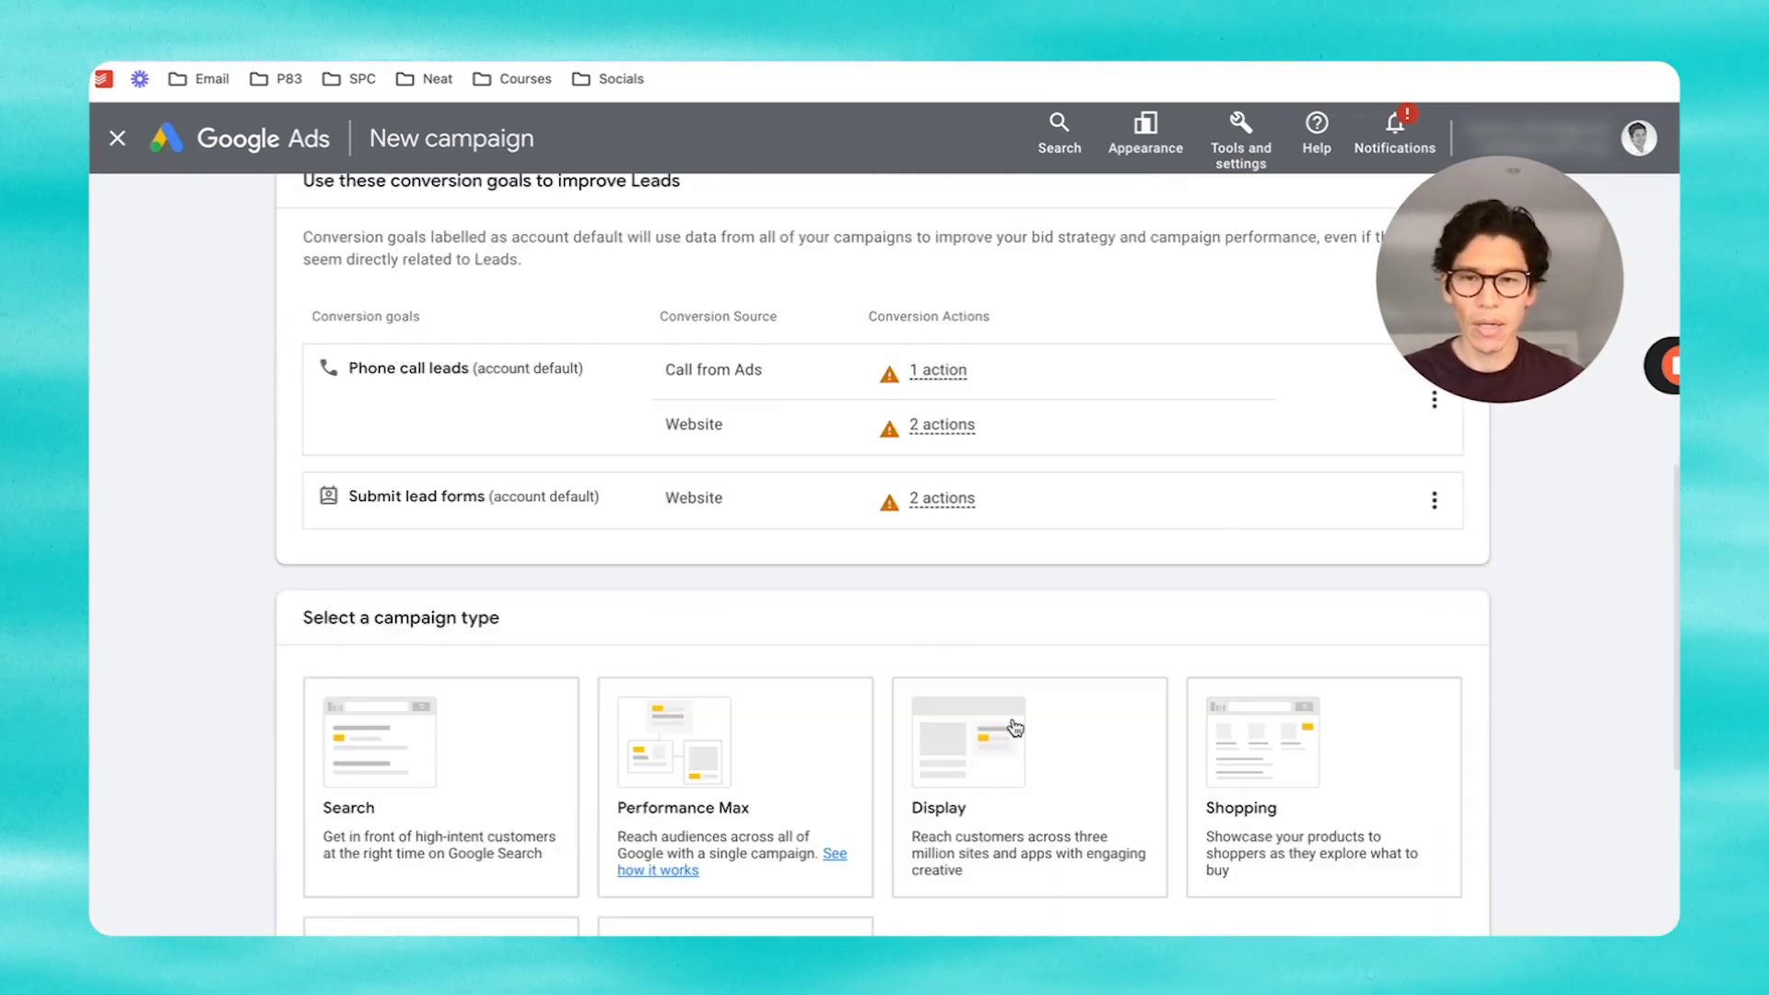
{"action": "scroll", "coordinate": [1015, 728], "scroll_direction": "down", "scroll_amount": 4}
{"action": "left_click", "coordinate": [343, 443]}
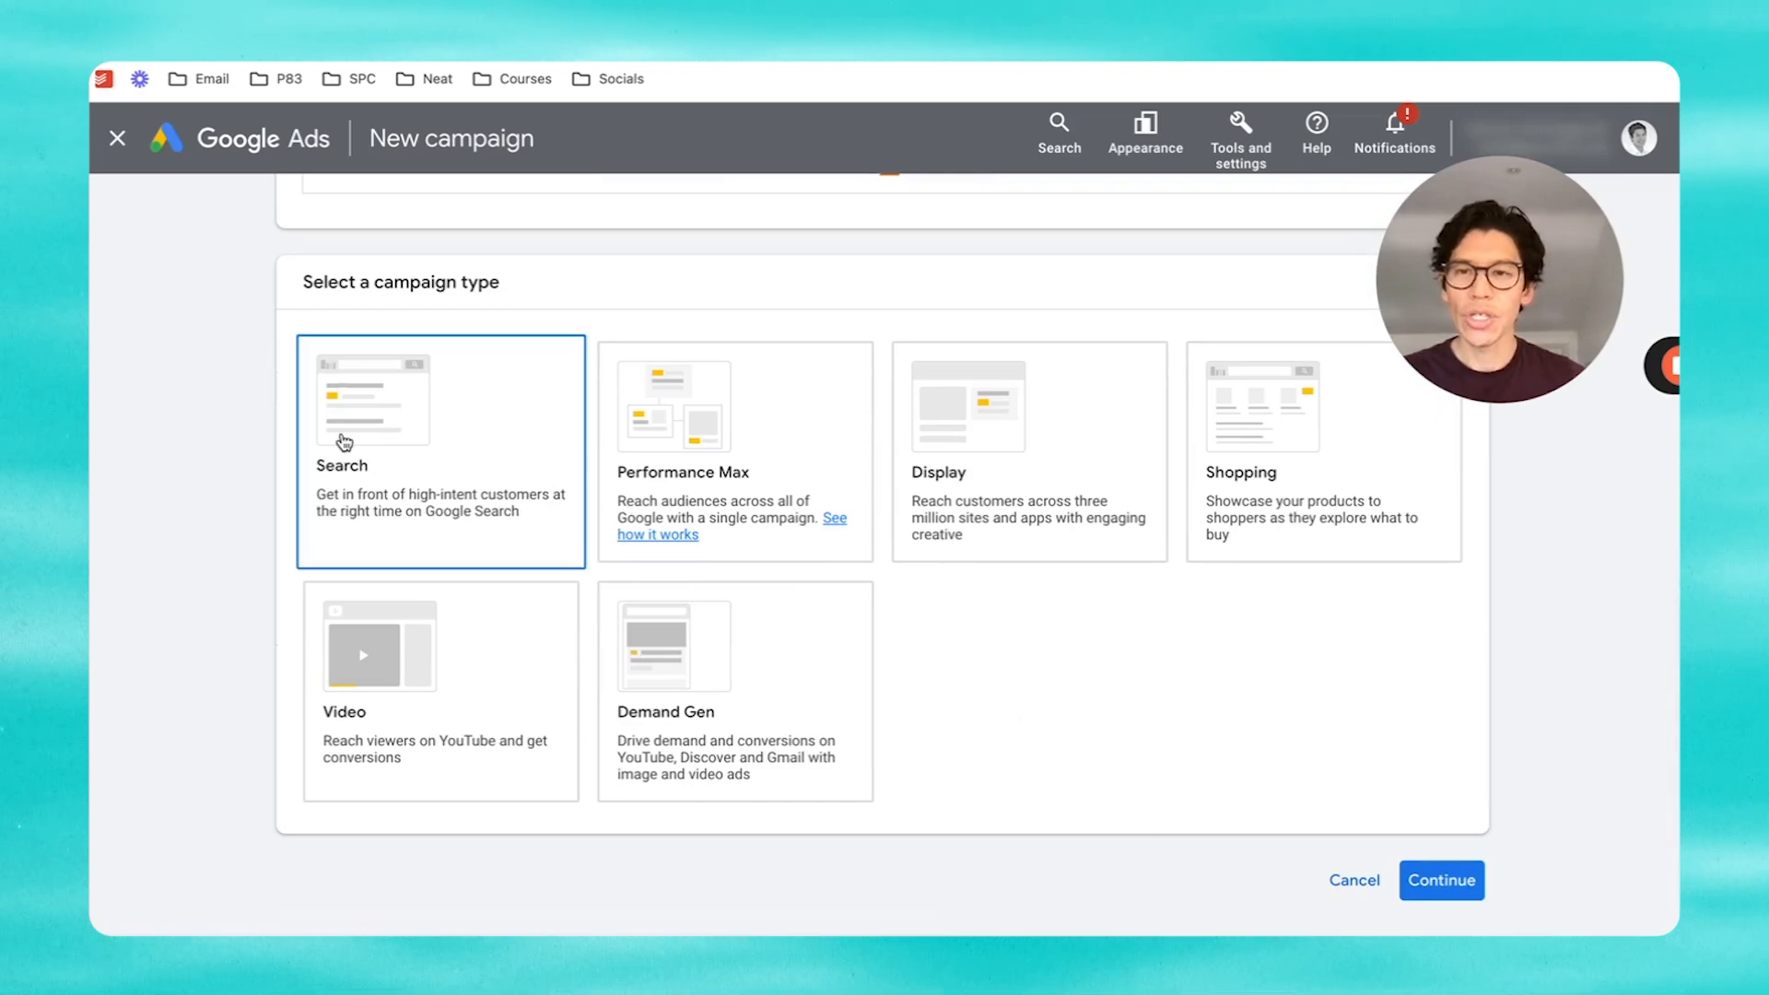
{"action": "scroll", "coordinate": [1060, 703], "scroll_direction": "down", "scroll_amount": 1}
{"action": "scroll", "coordinate": [1062, 703], "scroll_direction": "down", "scroll_amount": 4}
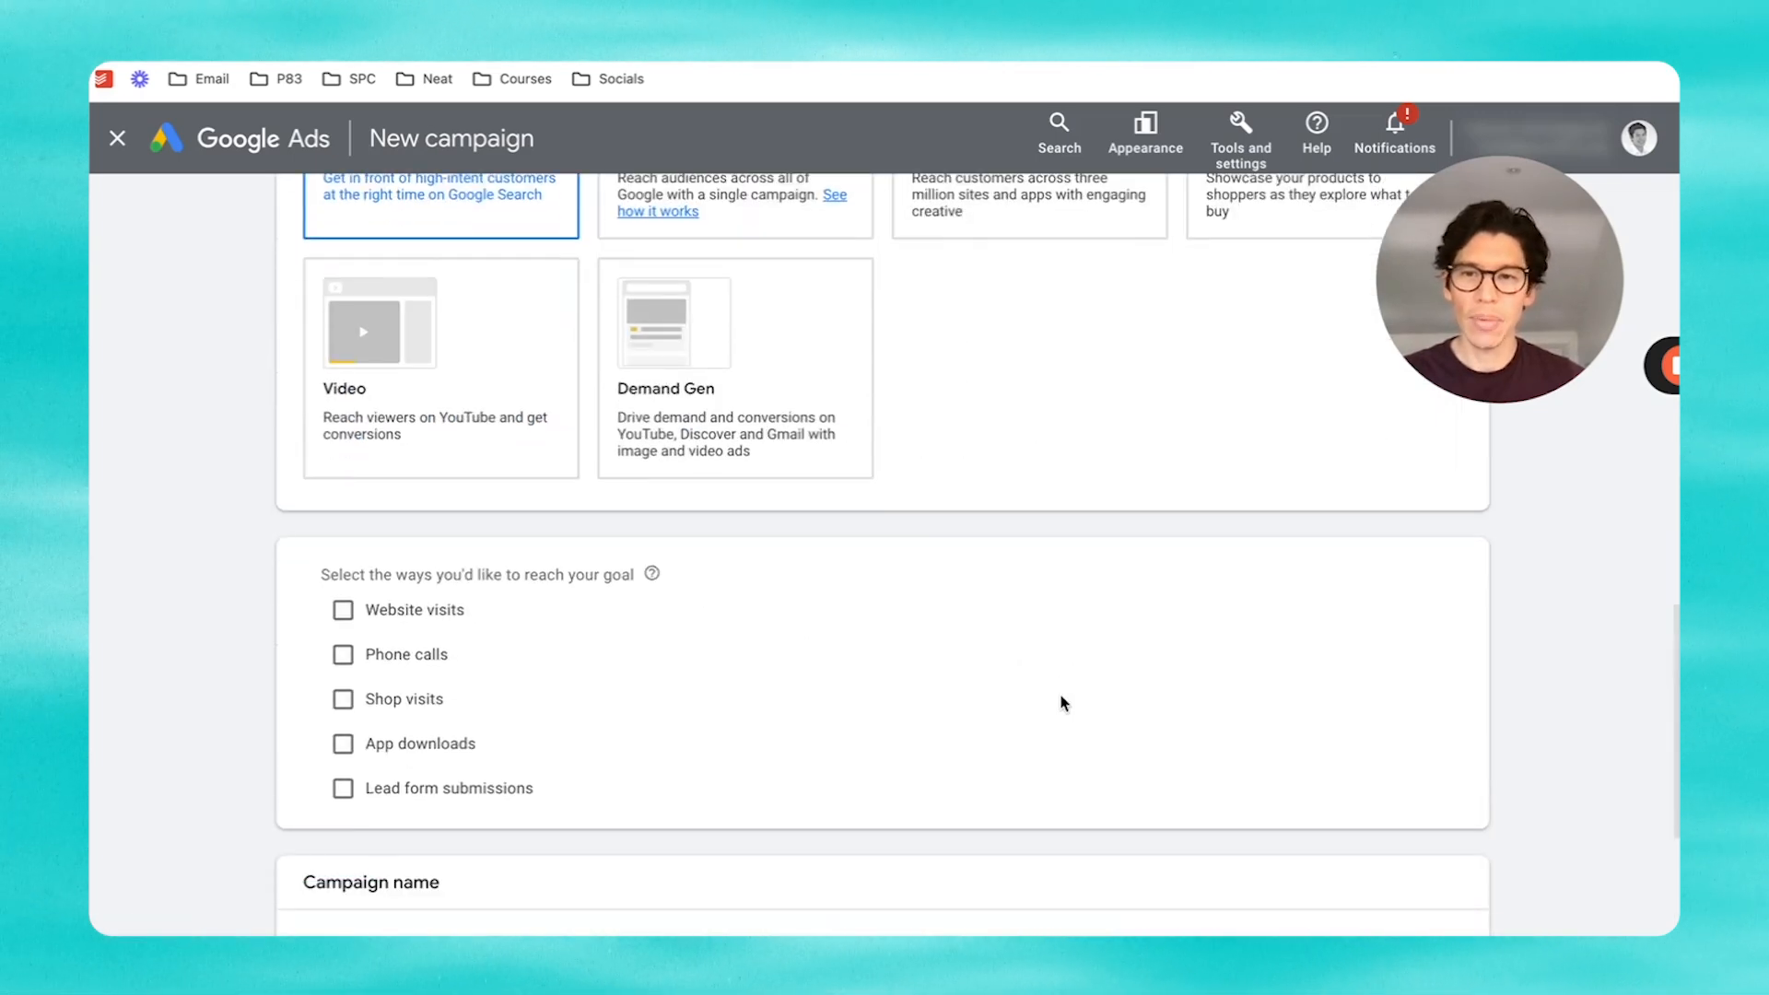
{"action": "left_click", "coordinate": [343, 550]}
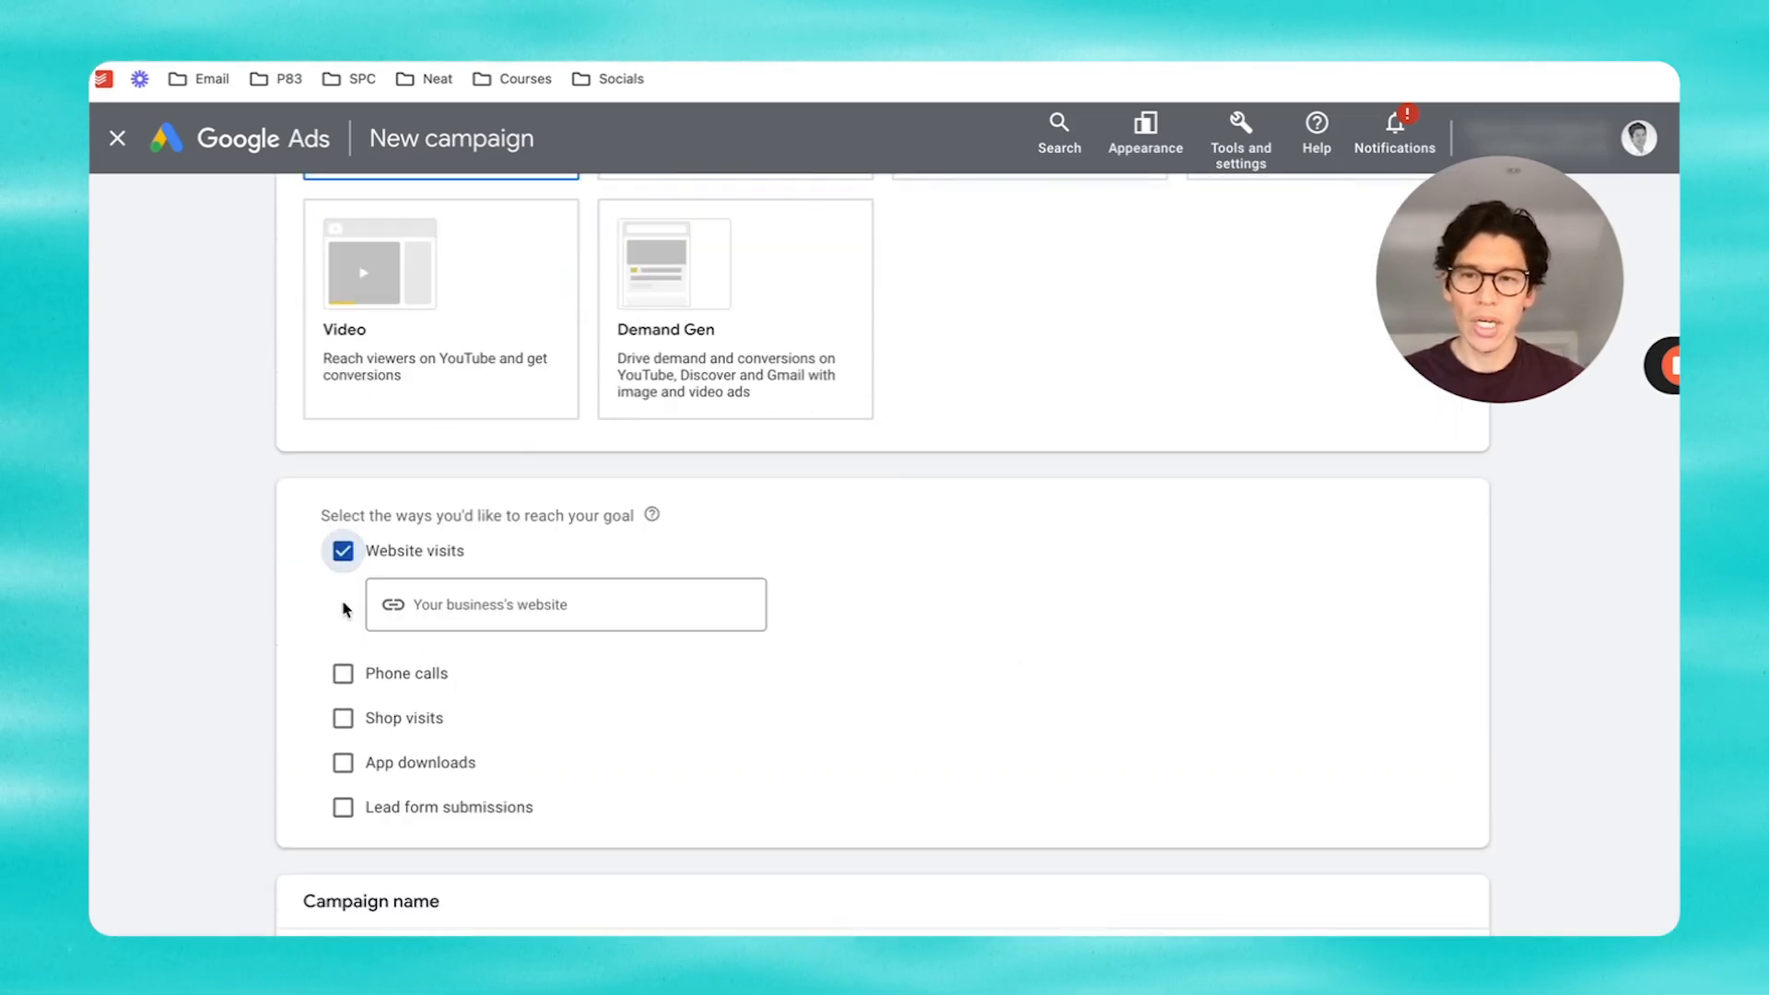
{"action": "left_click", "coordinate": [341, 678]}
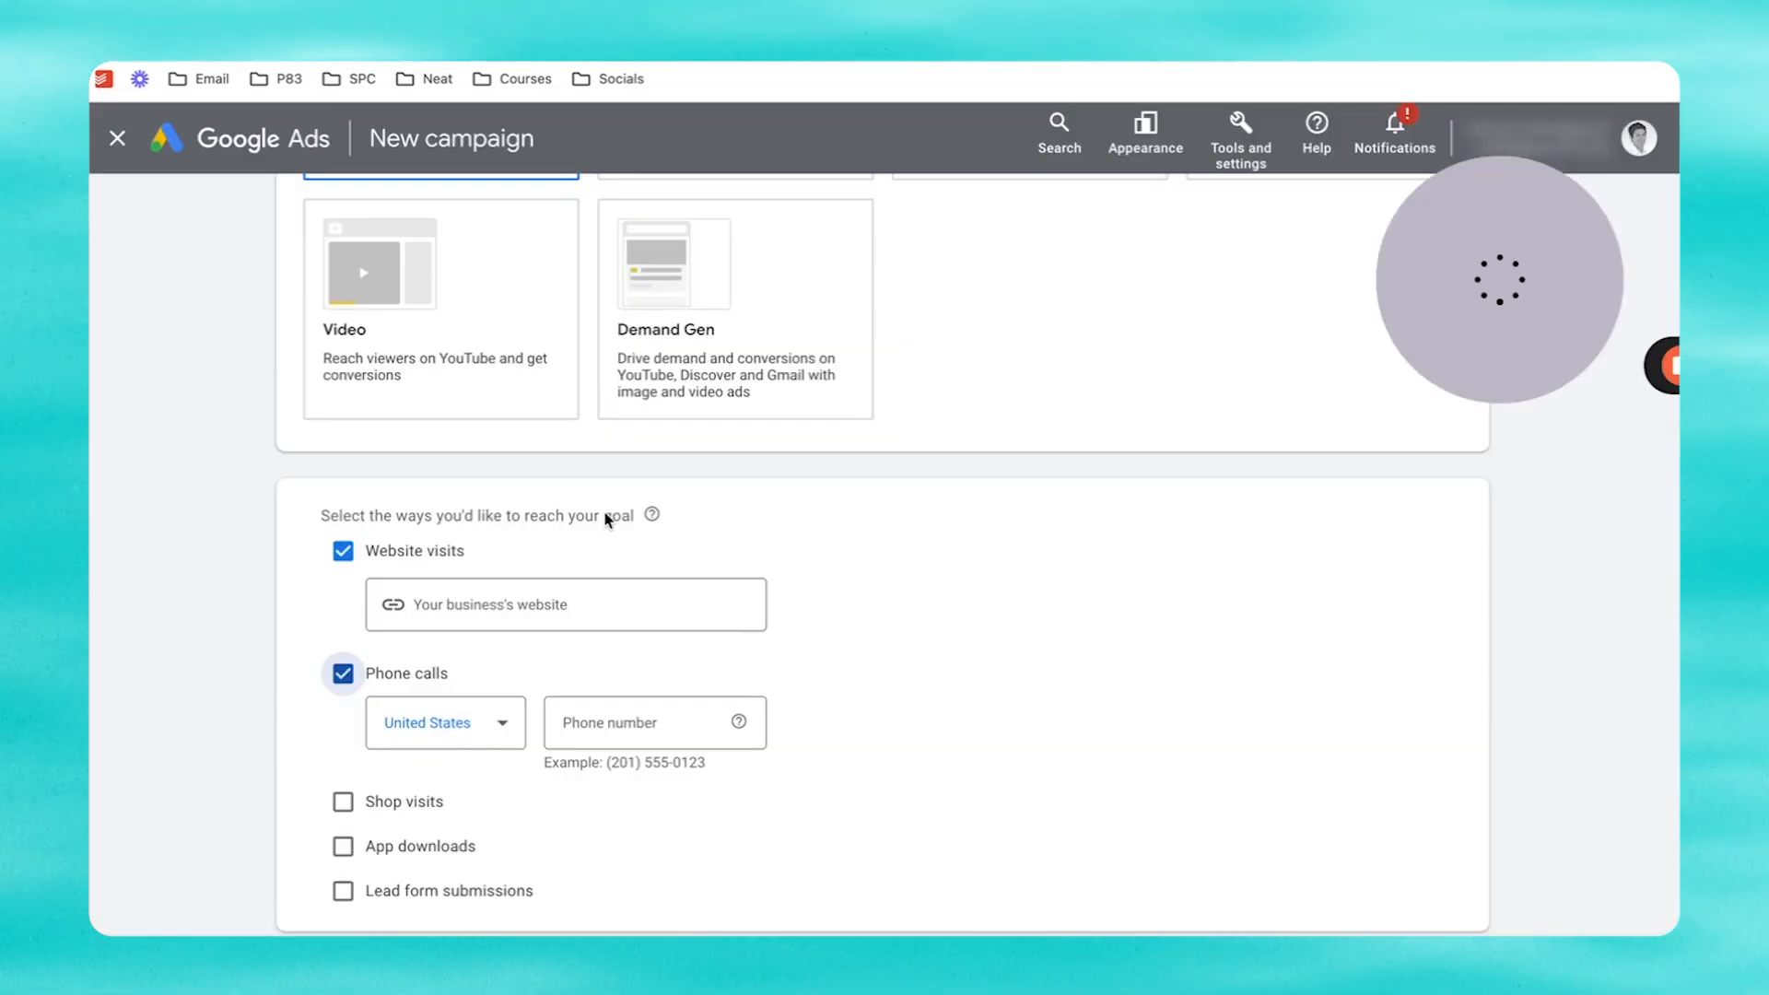
{"action": "left_click", "coordinate": [497, 606]}
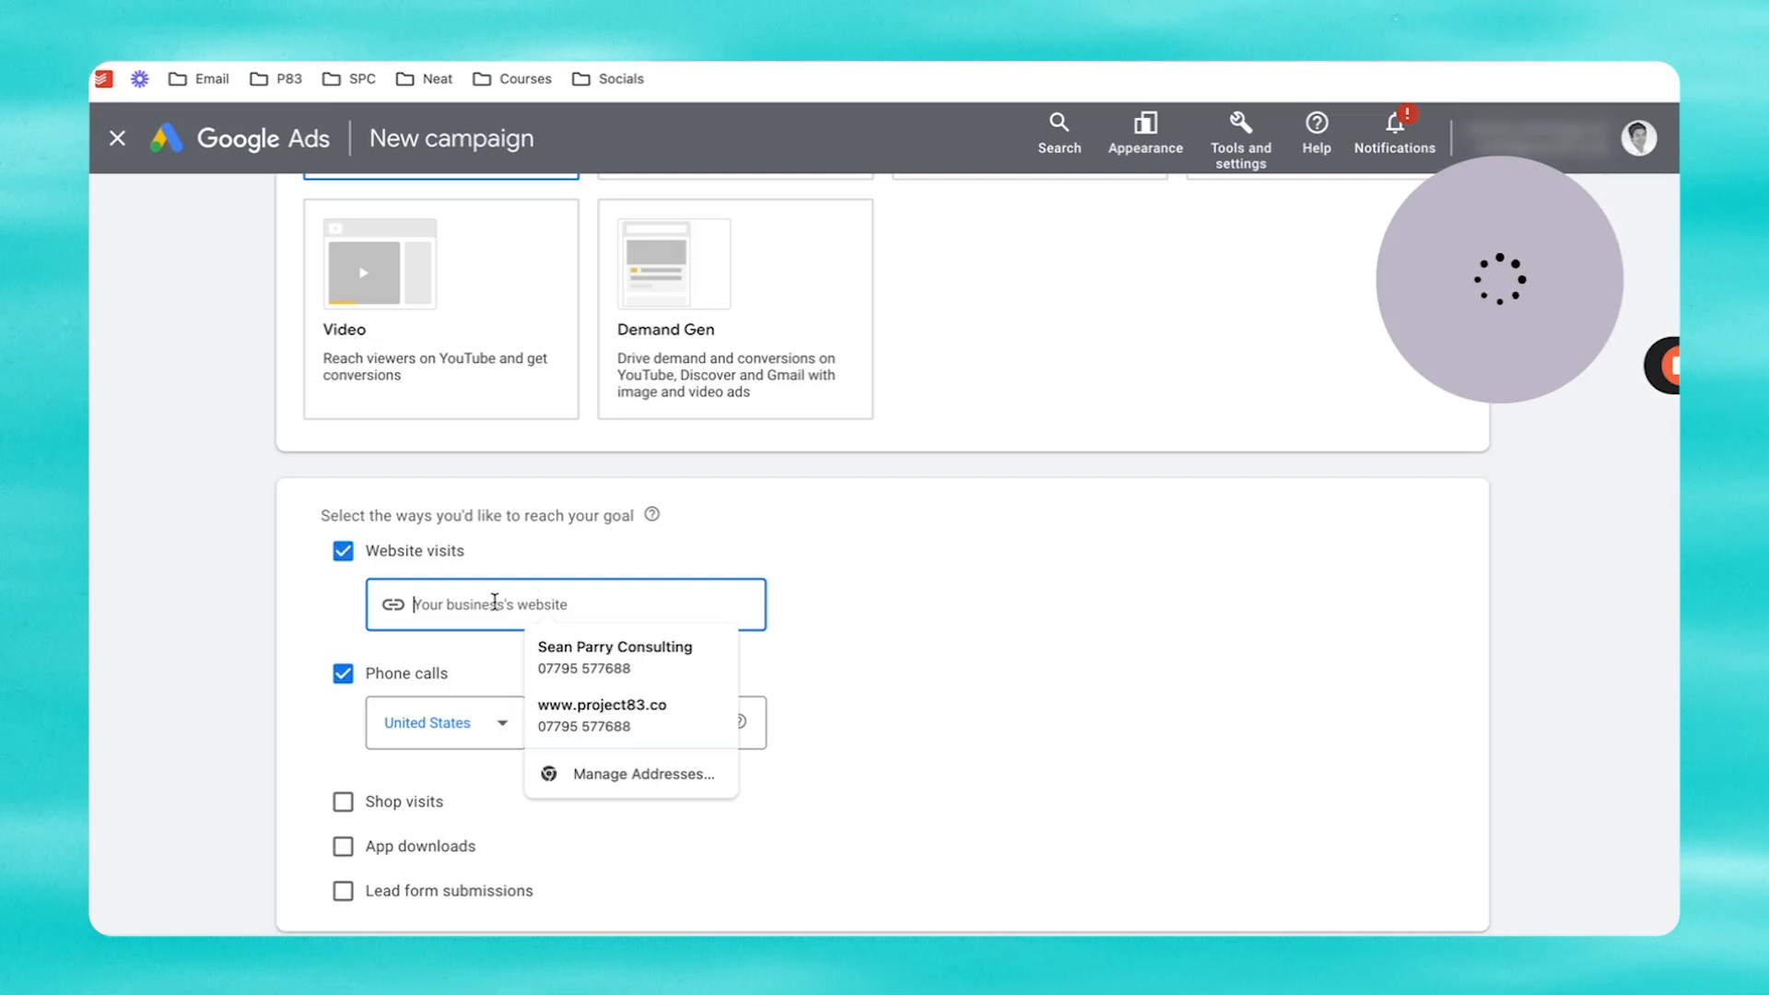
{"action": "type", "text": "https://go.neatservices.co.uk/offer"}
{"action": "left_click", "coordinate": [802, 601]}
{"action": "left_click", "coordinate": [461, 728]}
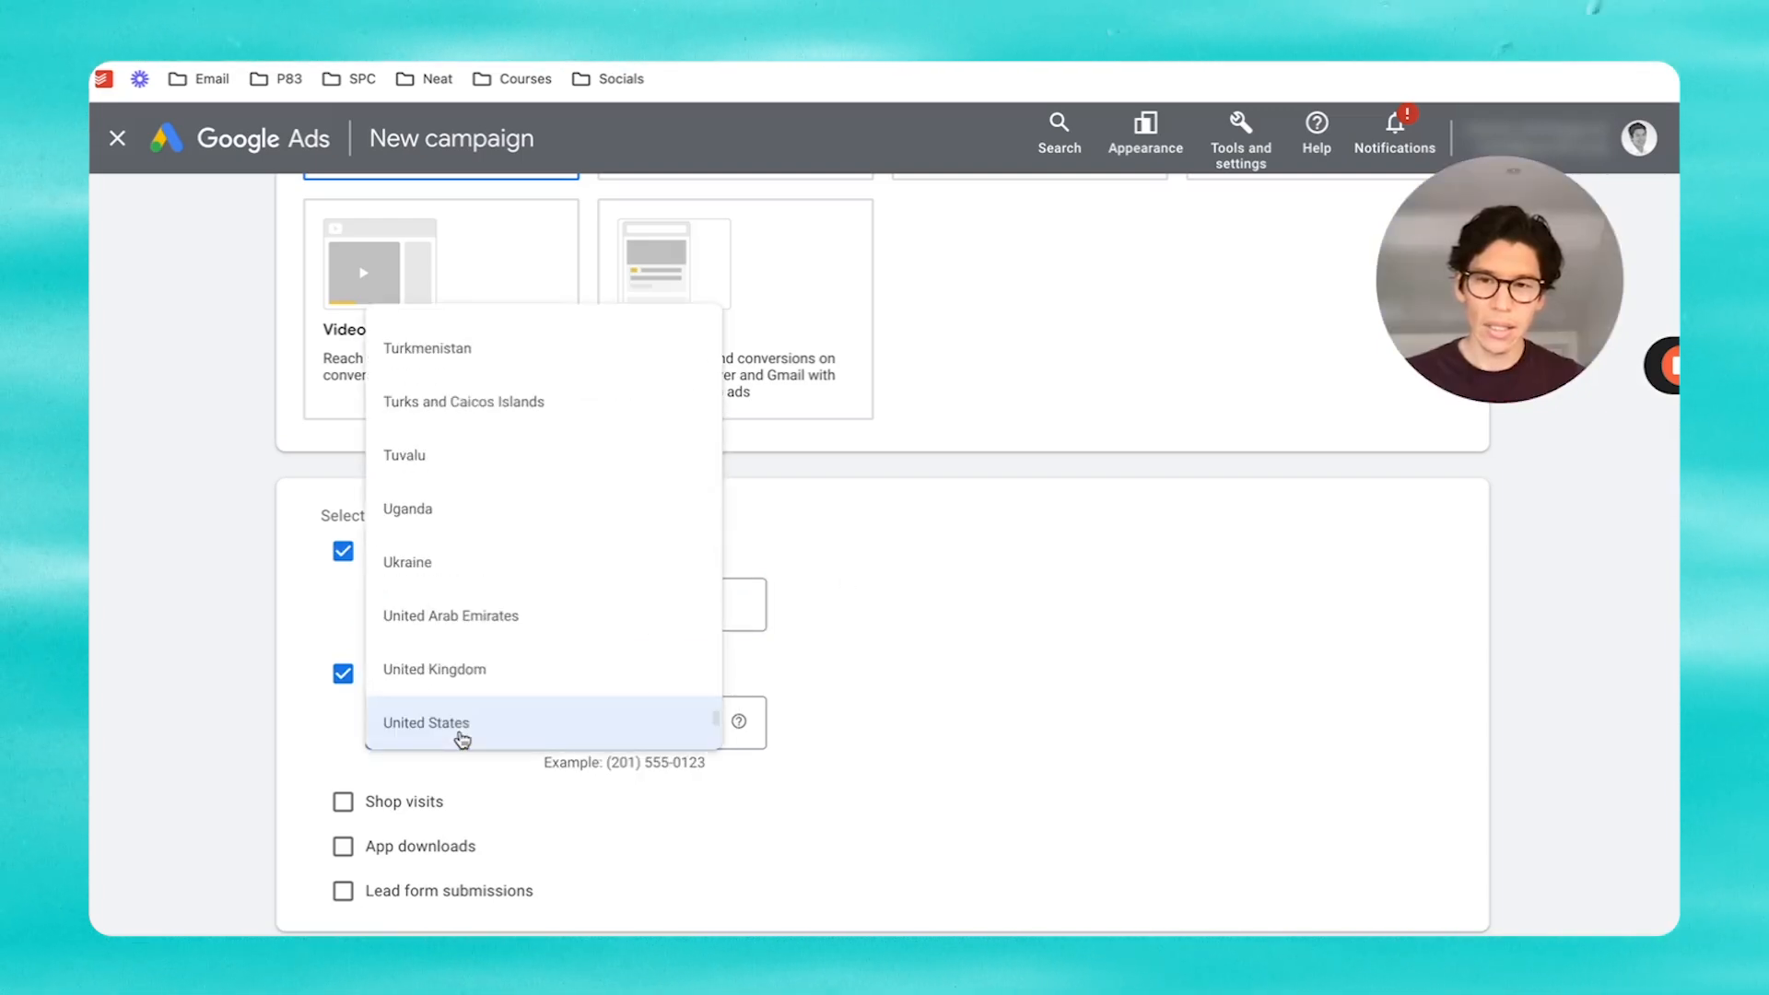
{"action": "left_click", "coordinate": [476, 680]}
{"action": "left_click", "coordinate": [638, 722]}
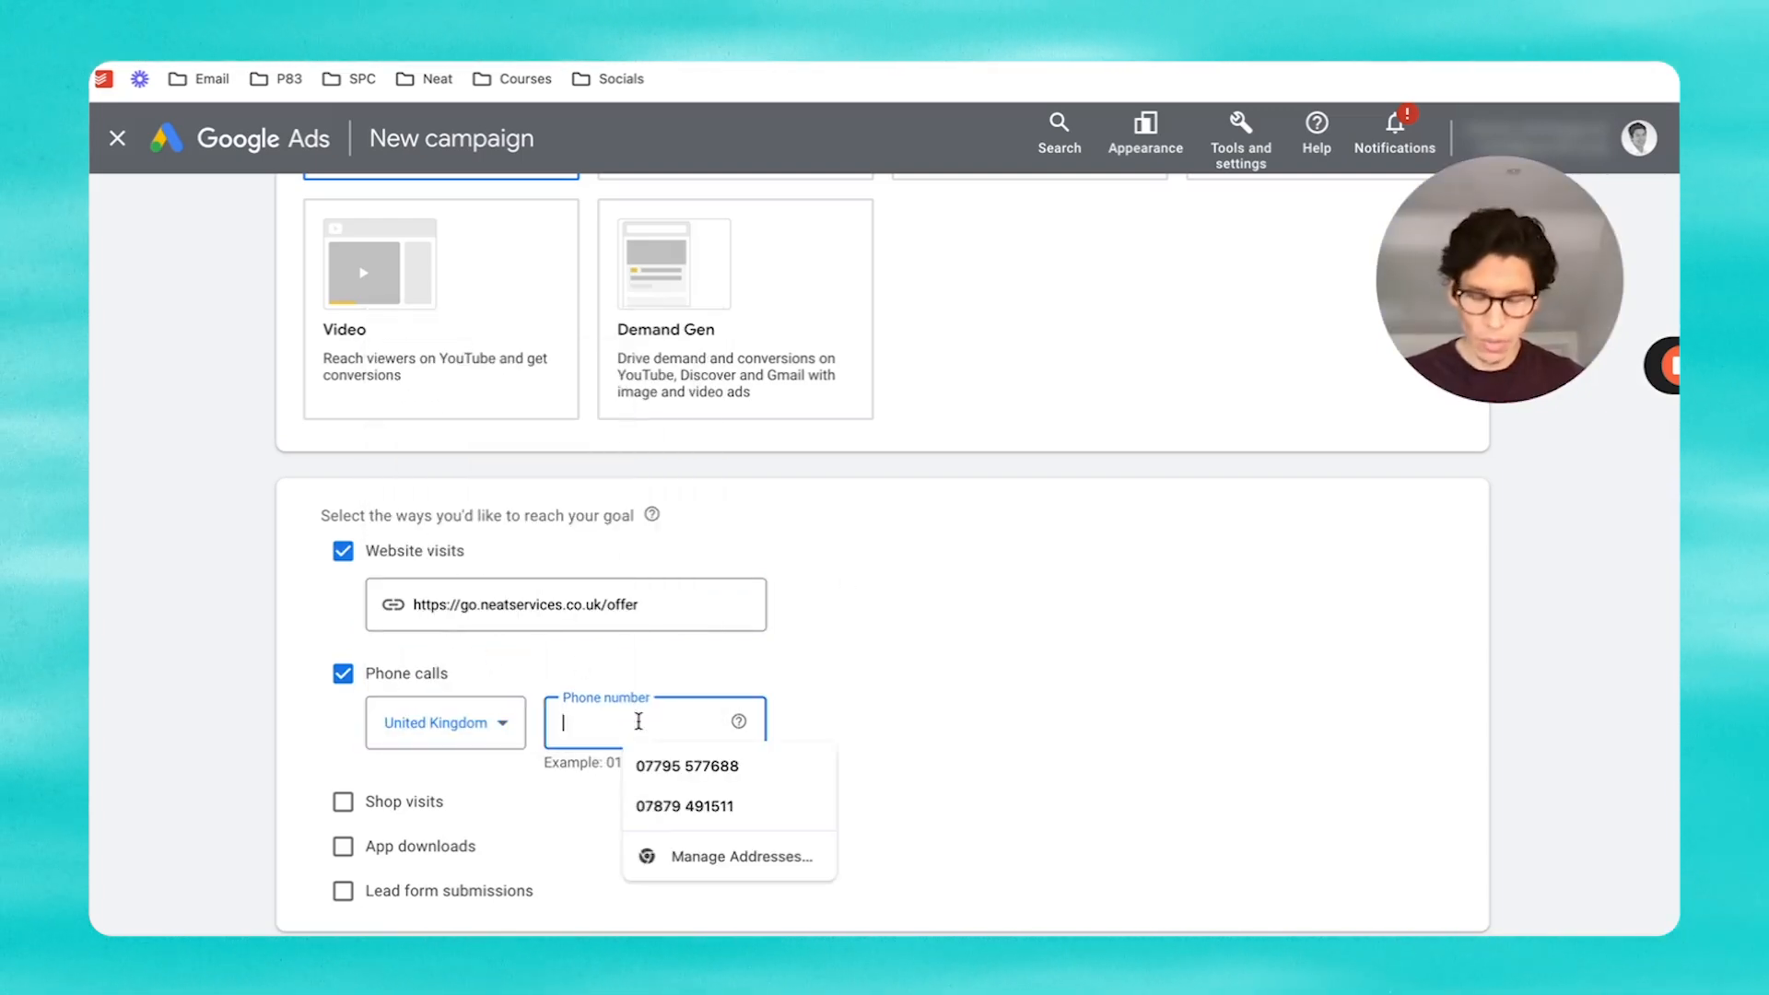
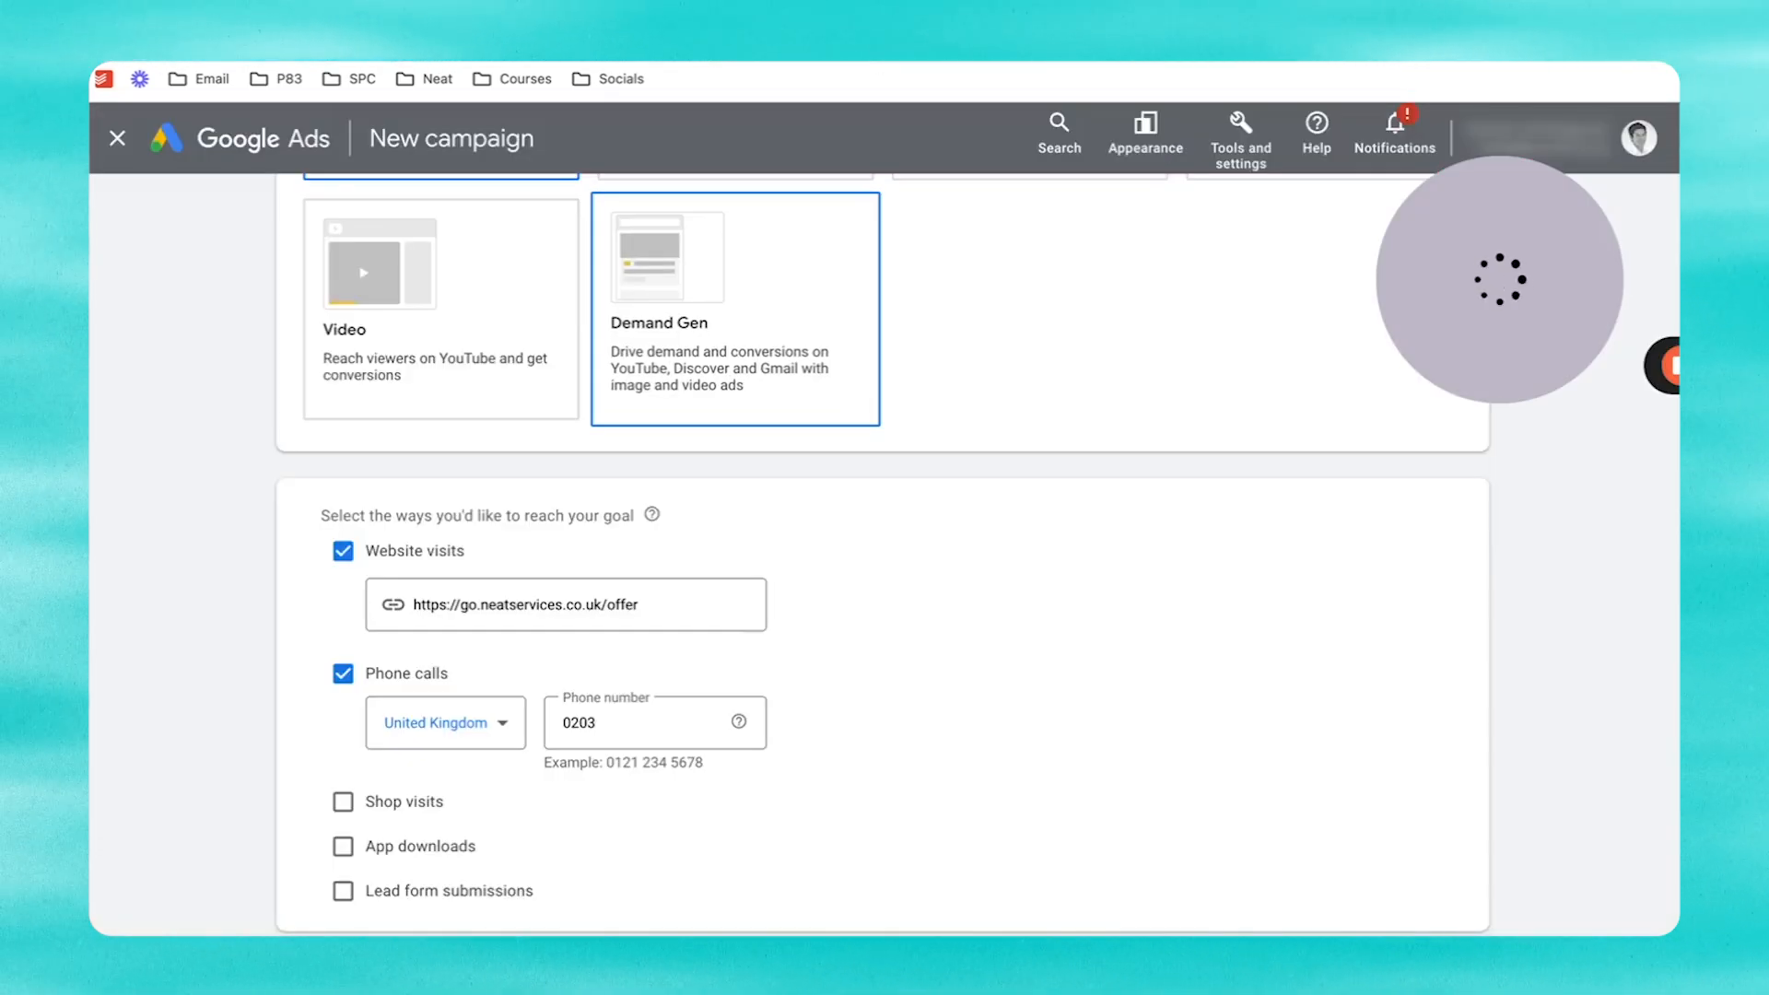
{"action": "left_click", "coordinate": [626, 721]}
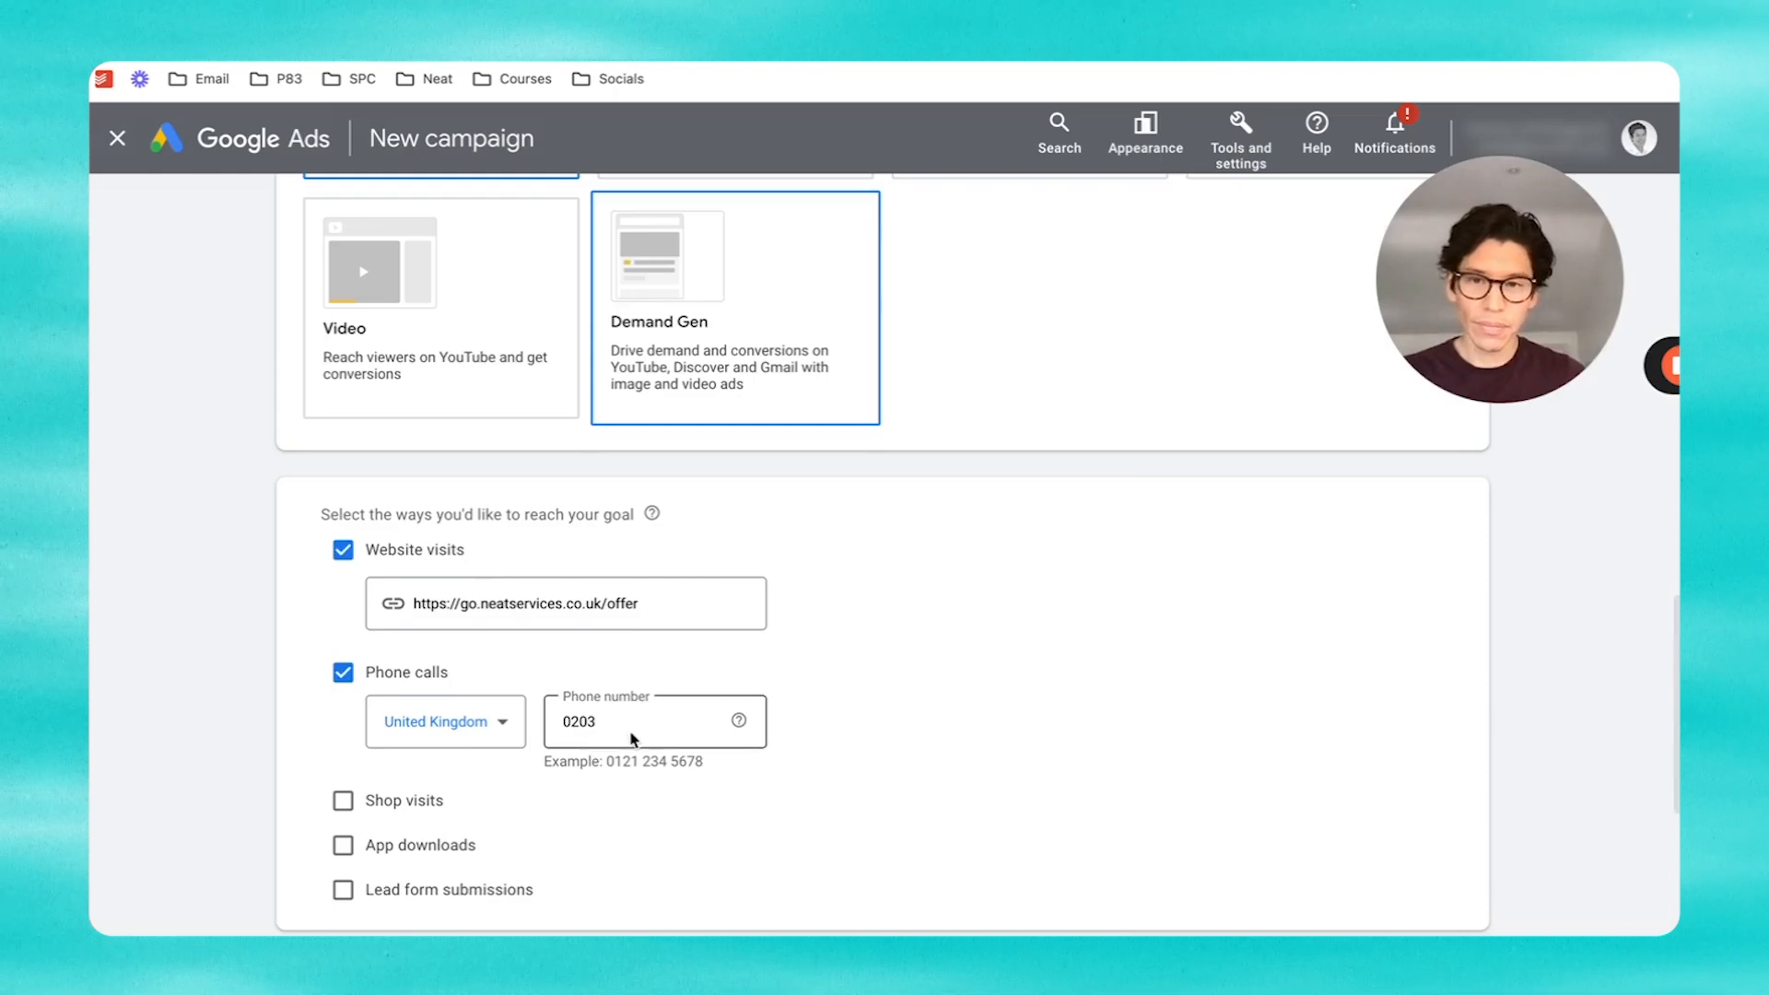
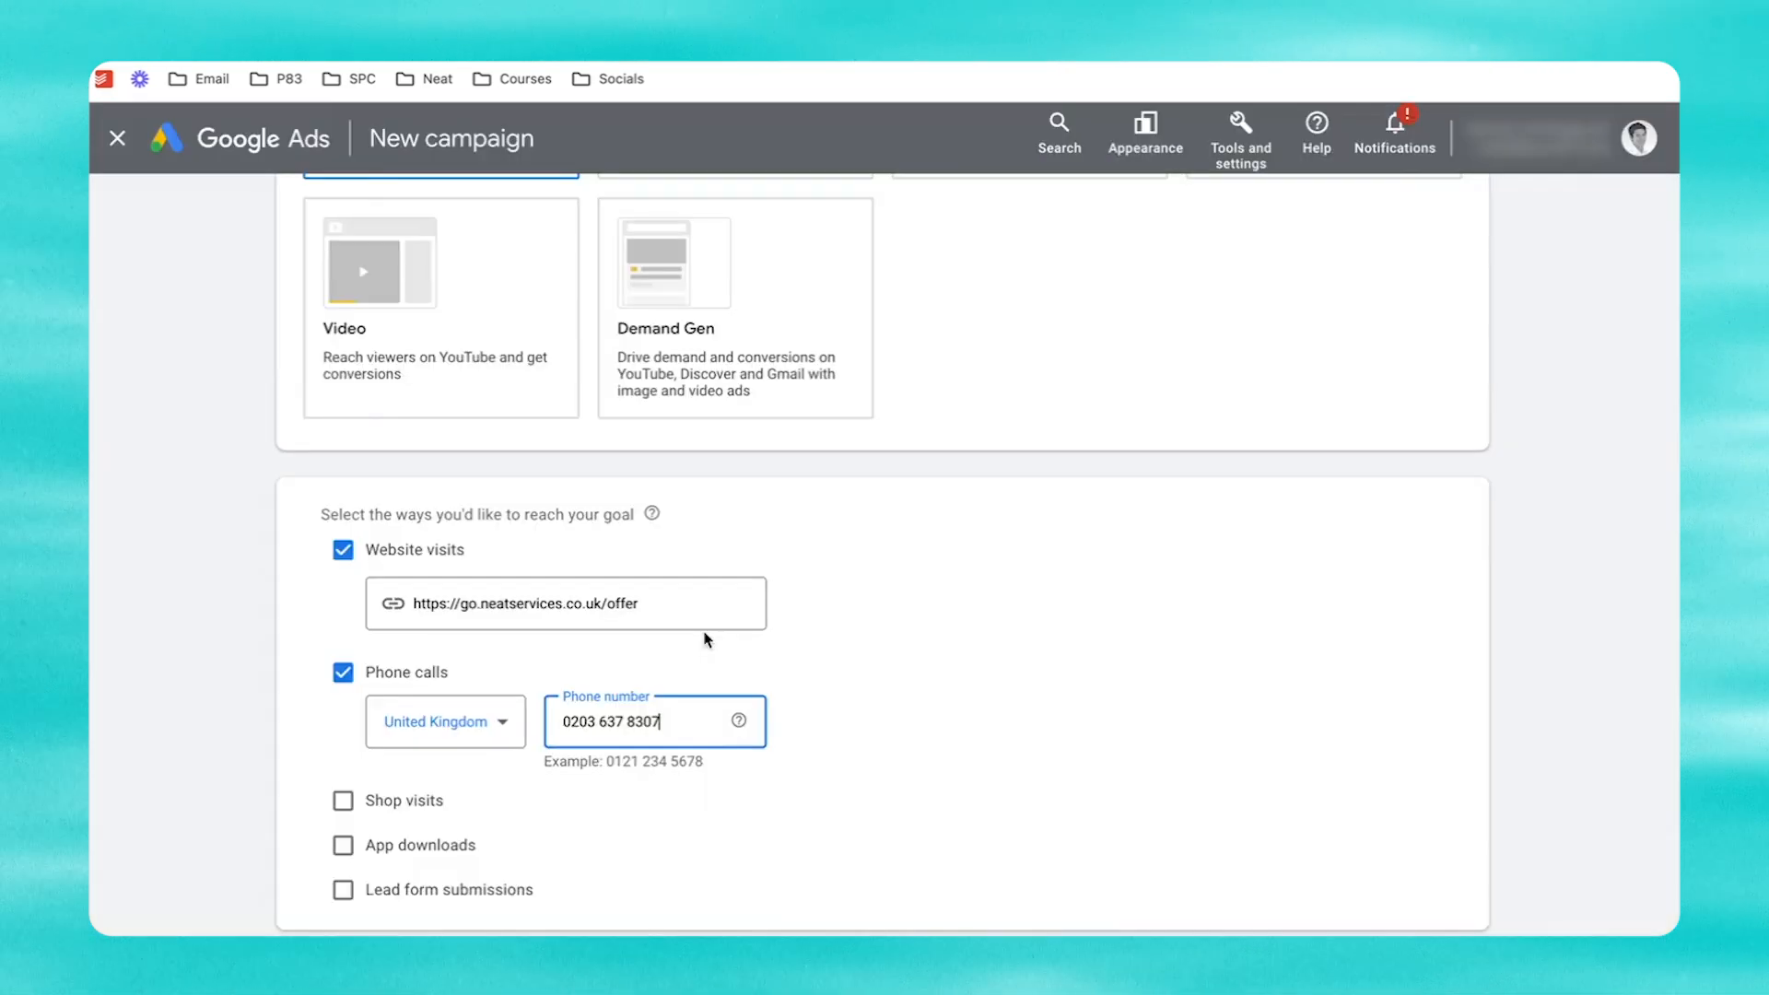
{"action": "scroll", "coordinate": [971, 628], "scroll_direction": "down", "scroll_amount": 4}
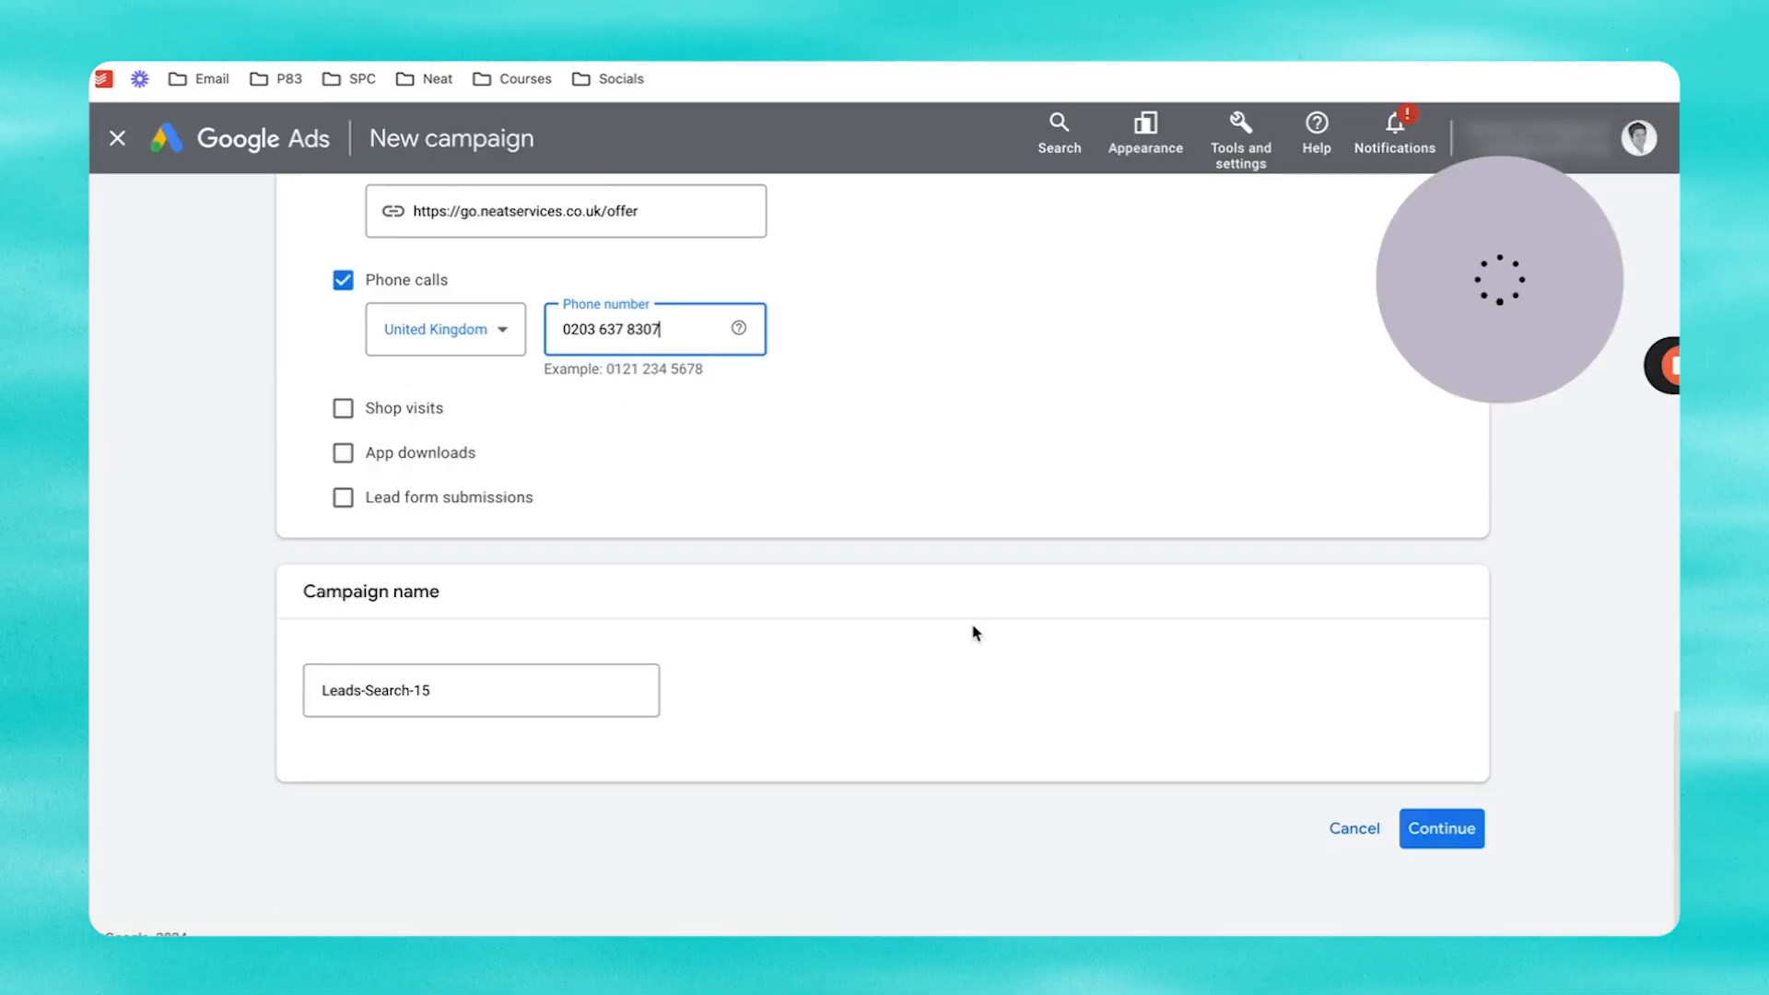
Step: Rename the campaign to 'Test google ads campaign'
{"action": "left_click", "coordinate": [463, 670]}
{"action": "double_click", "coordinate": [419, 670]}
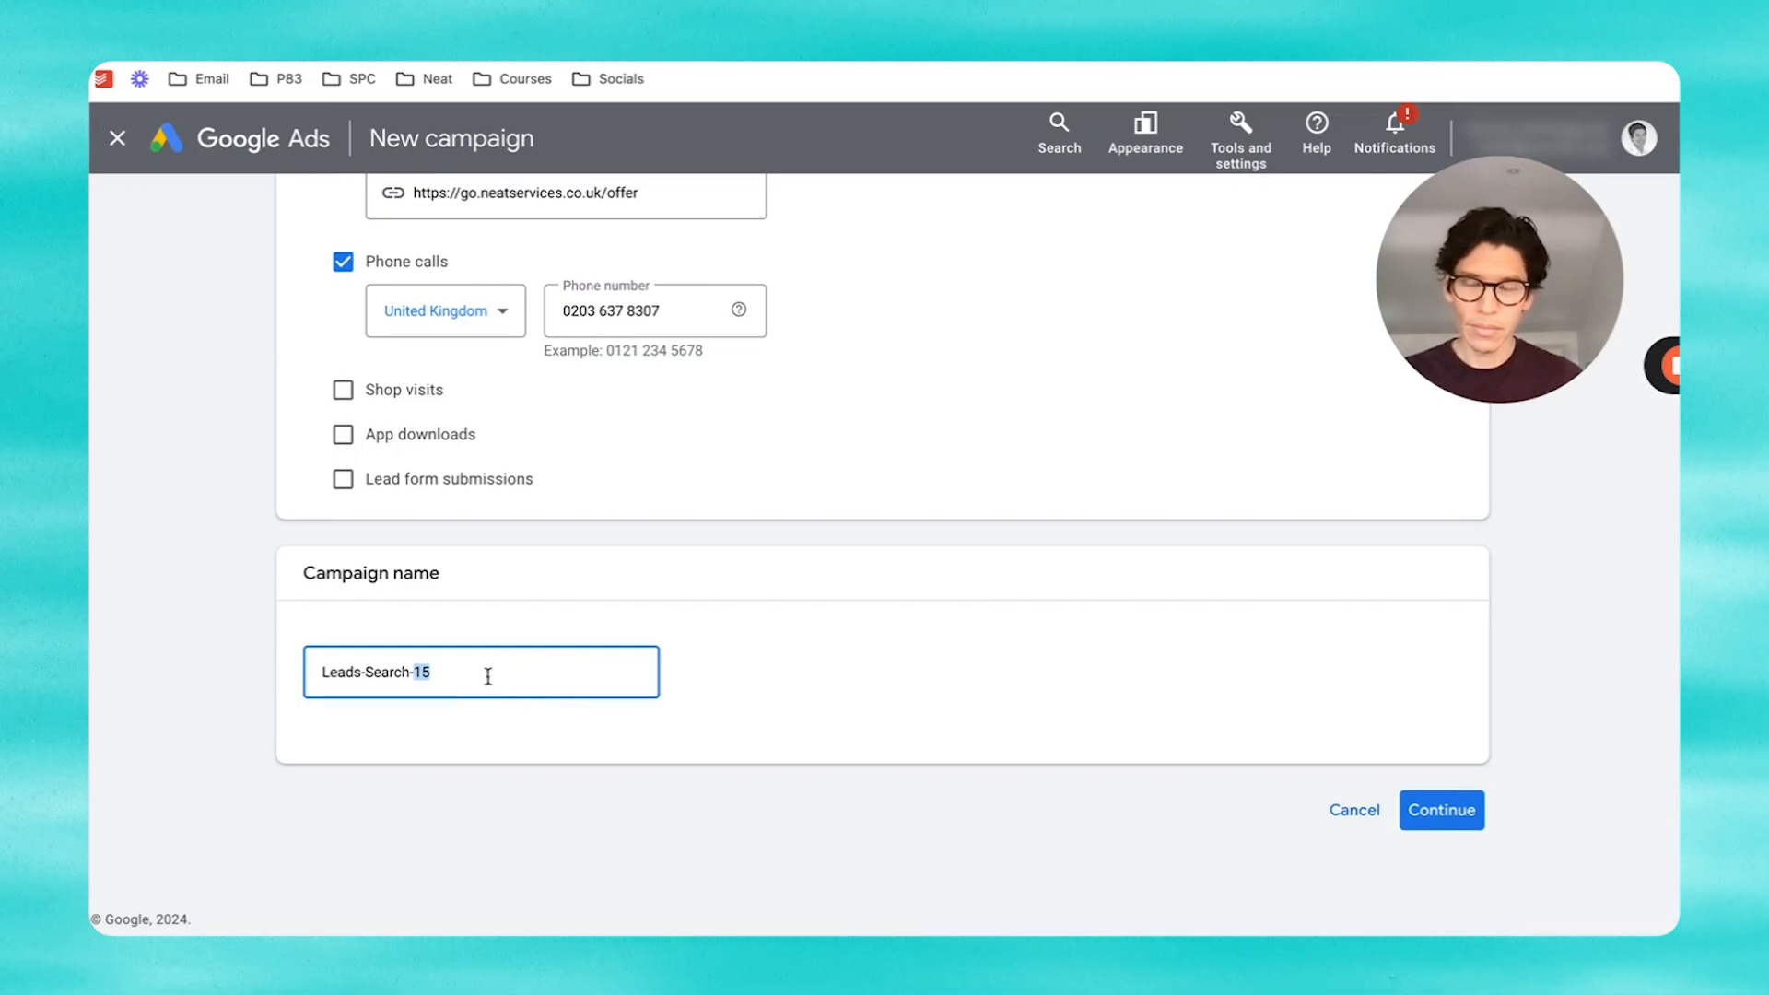
{"action": "left_click_drag", "start_coordinate": [314, 671], "coordinate": [474, 673]}
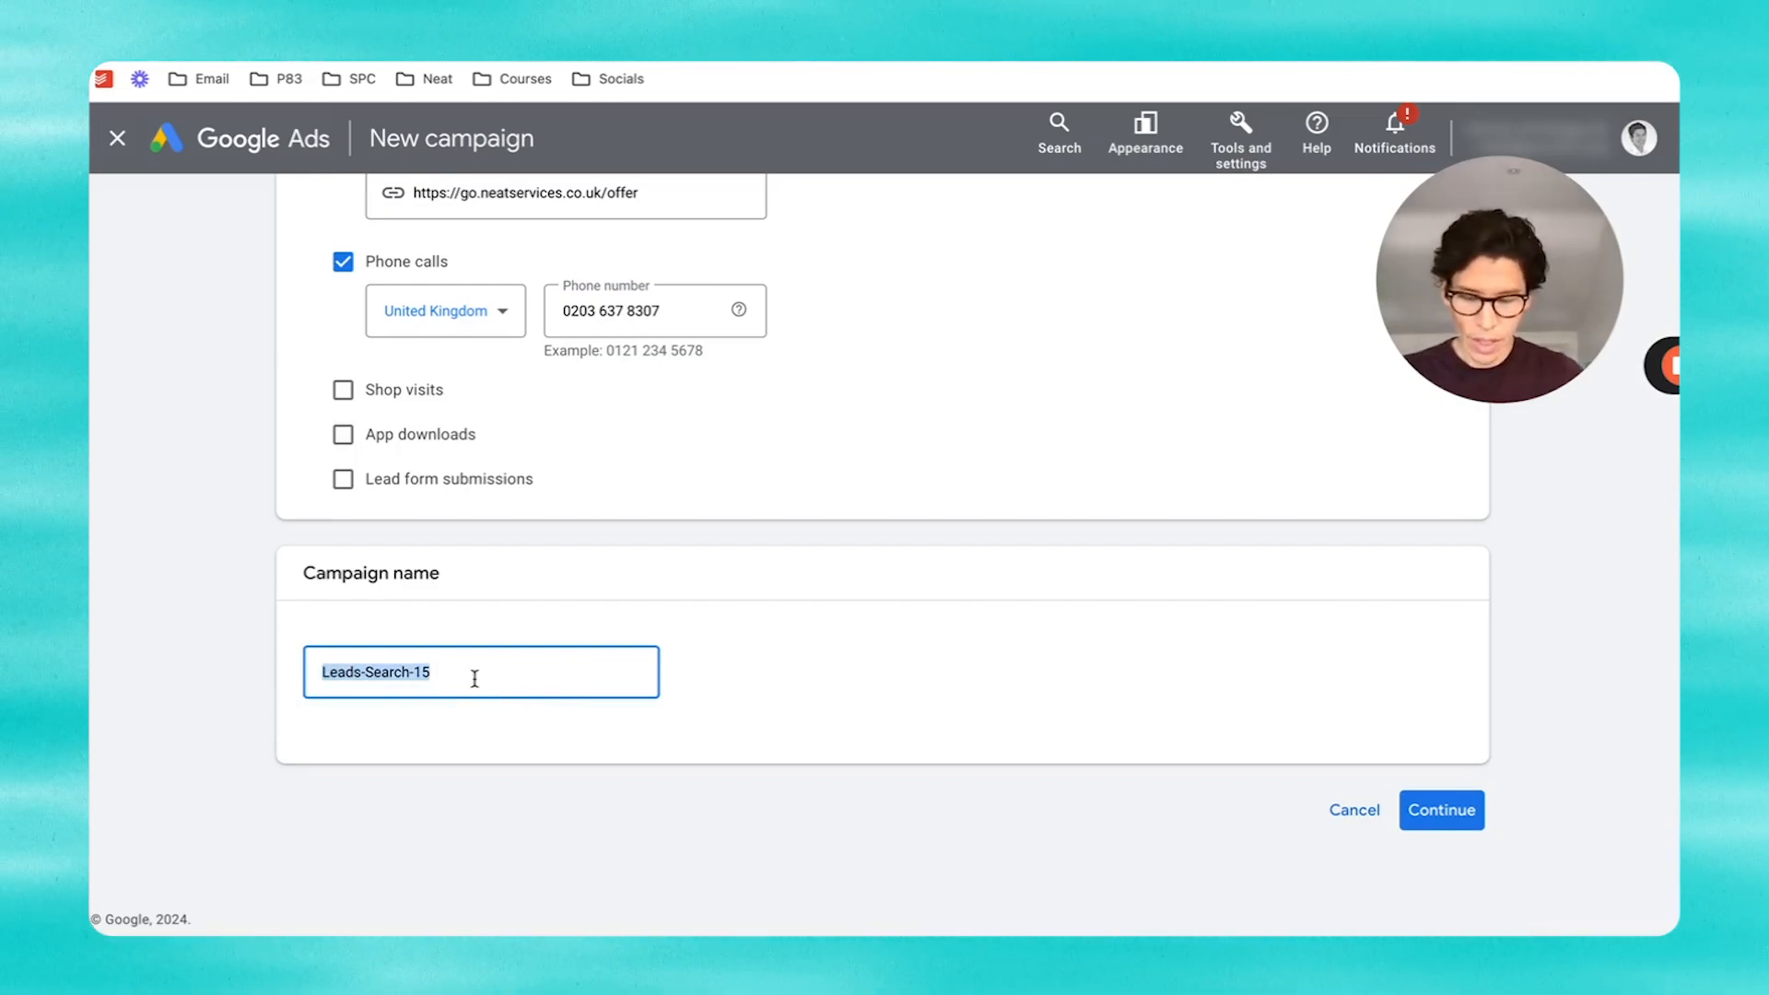
{"action": "type", "text": "Test google ads campai"}
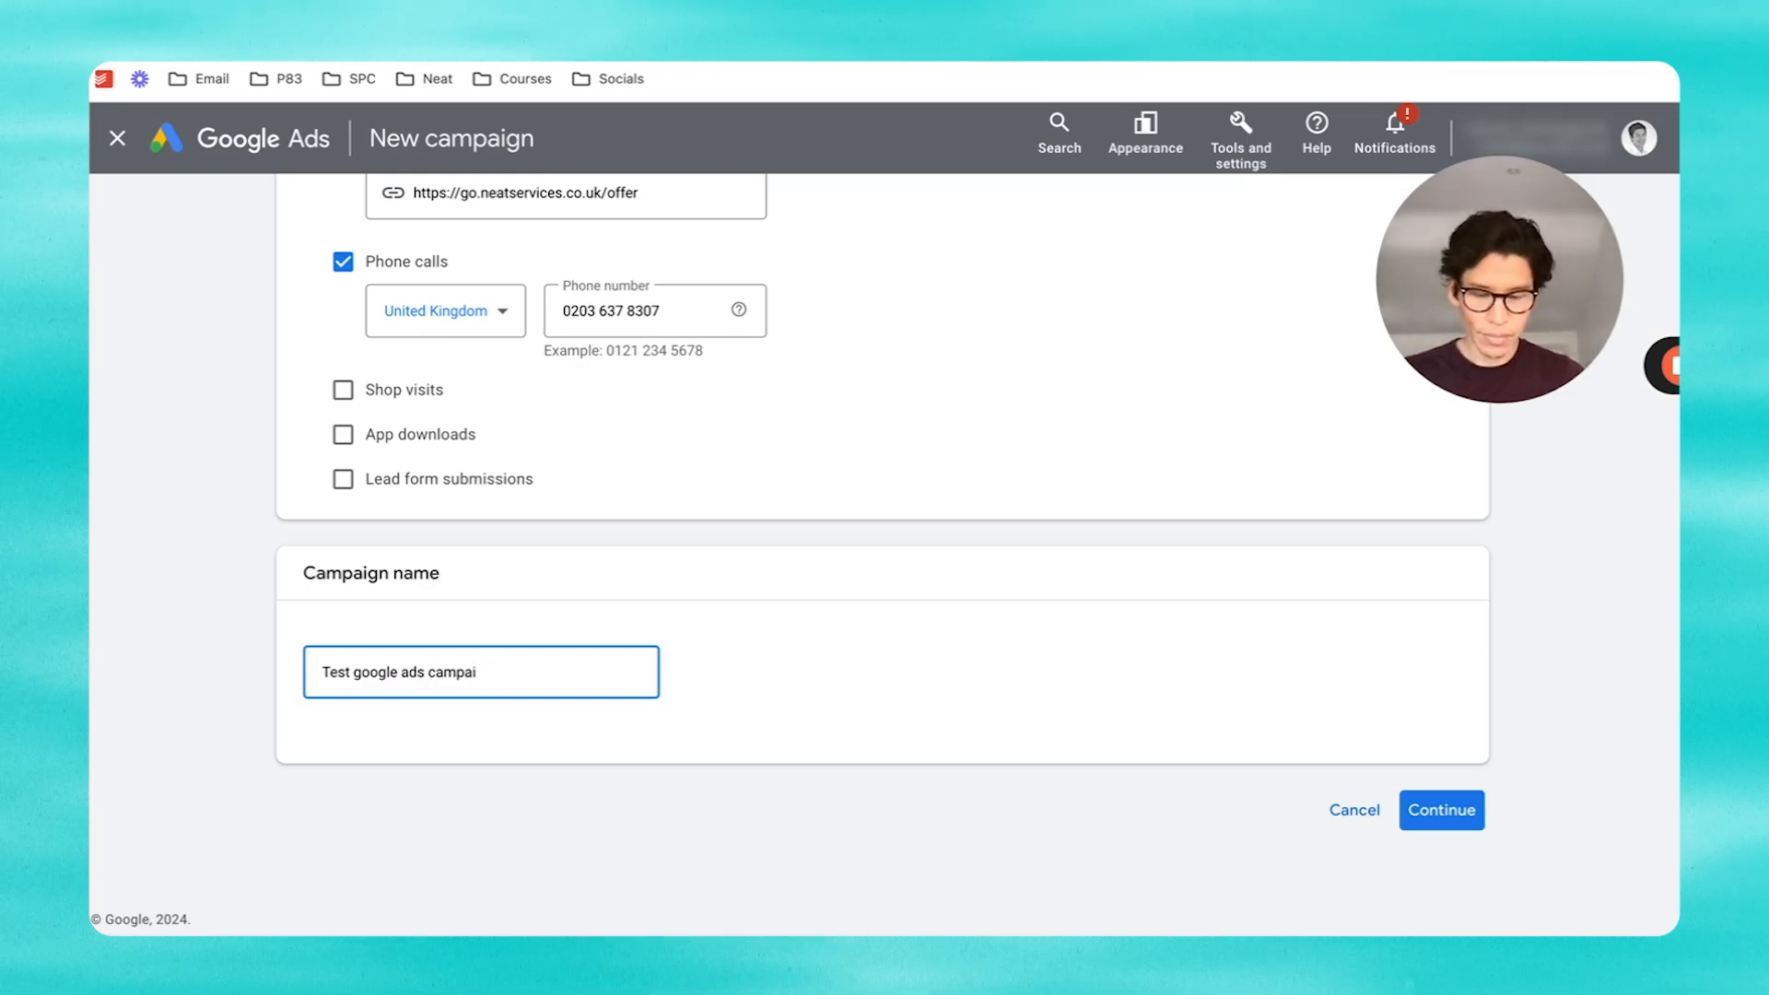
{"action": "type", "text": "gn"}
Step: Discard the saved draft for a new campaign and change the bidding focus from Conversions to Clicks
{"action": "left_click", "coordinate": [1439, 813]}
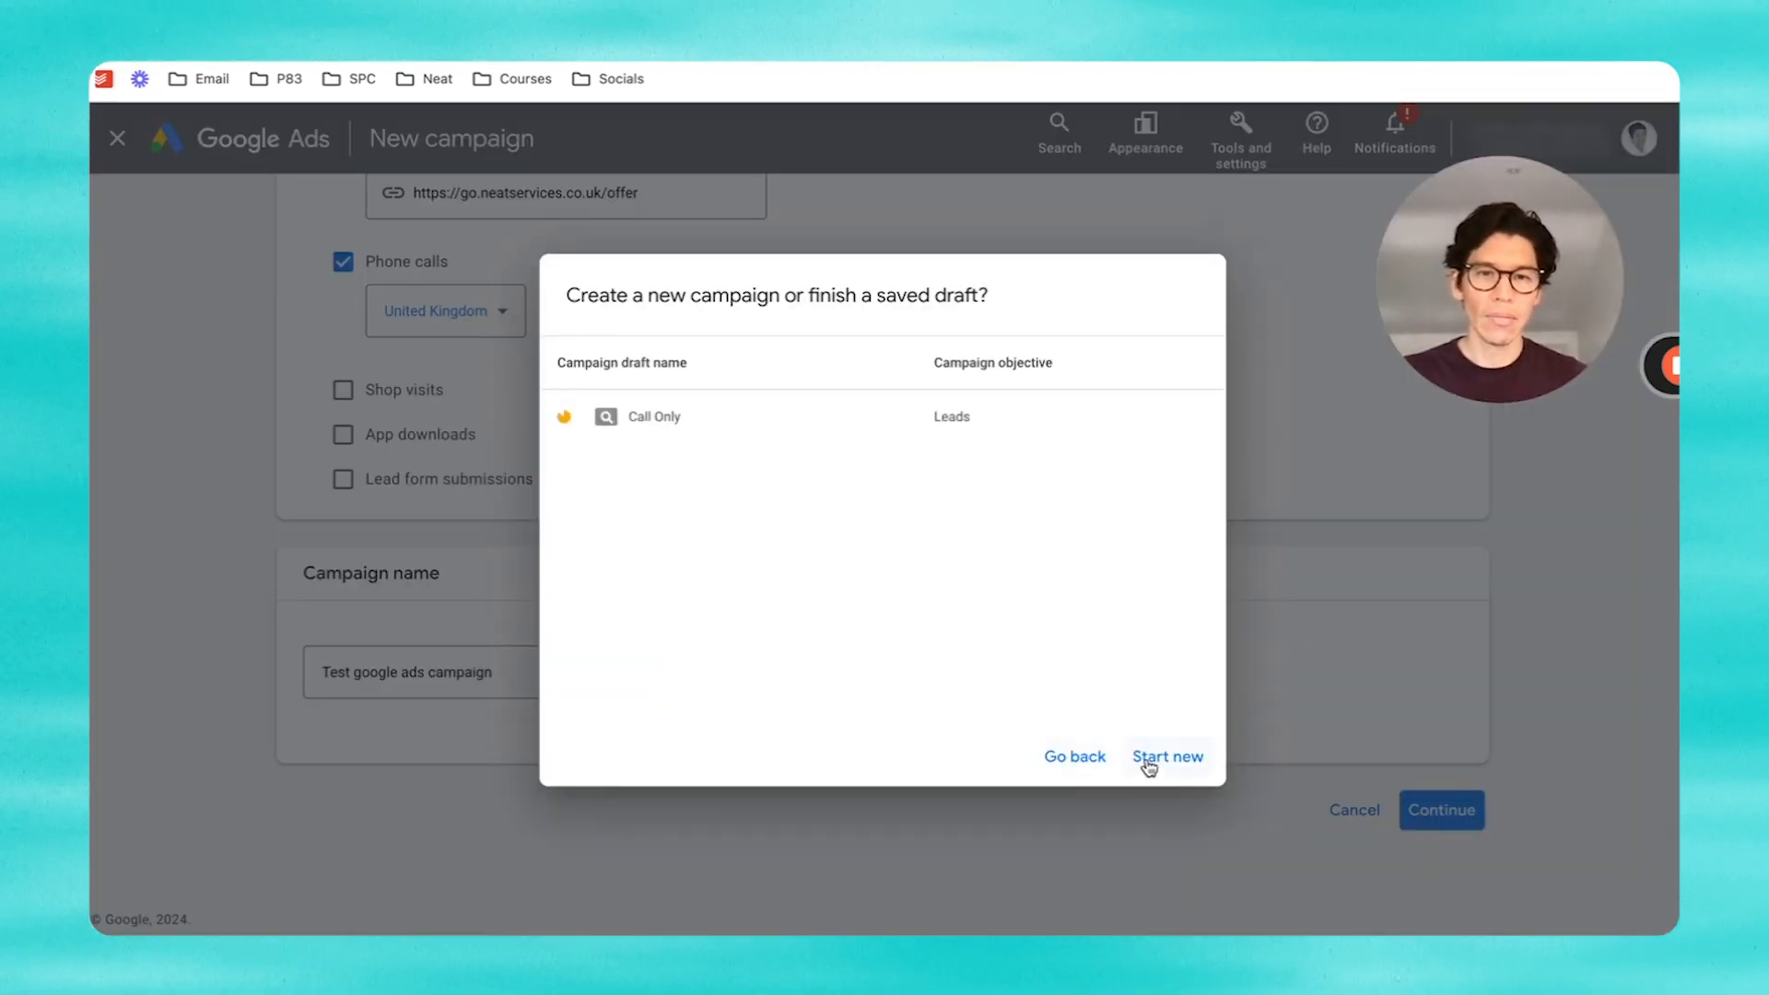
{"action": "left_click", "coordinate": [1148, 767]}
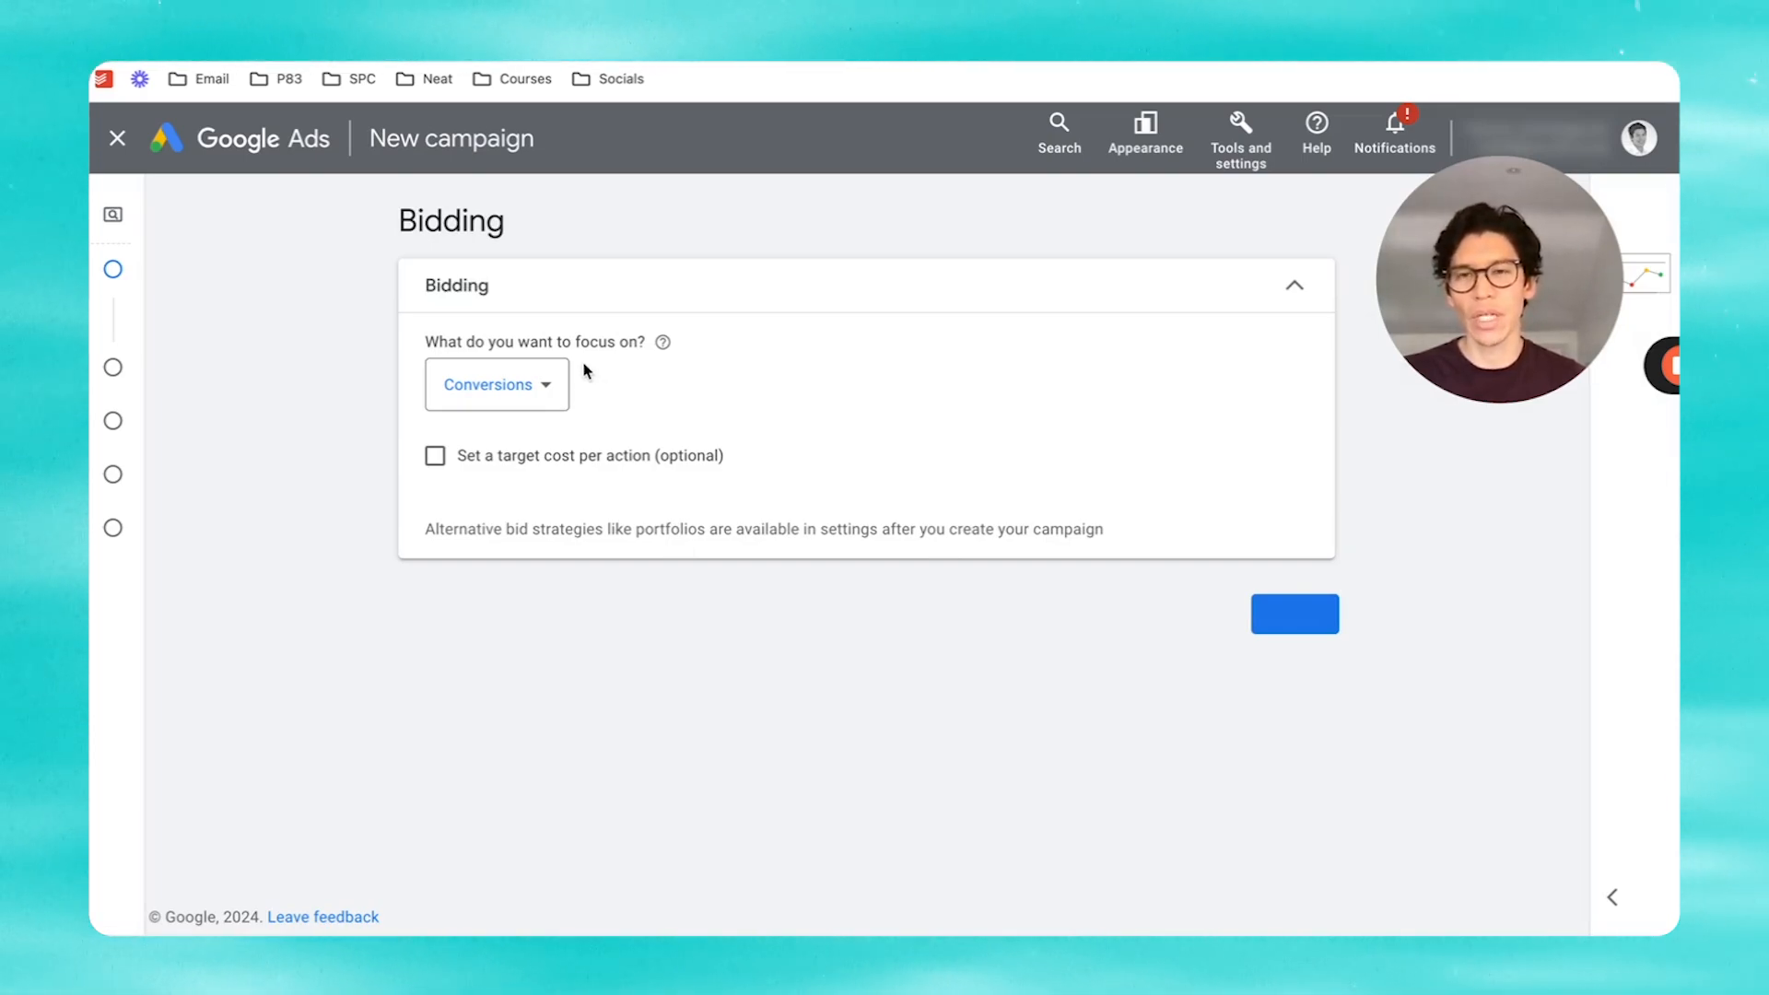
{"action": "left_click", "coordinate": [544, 387]}
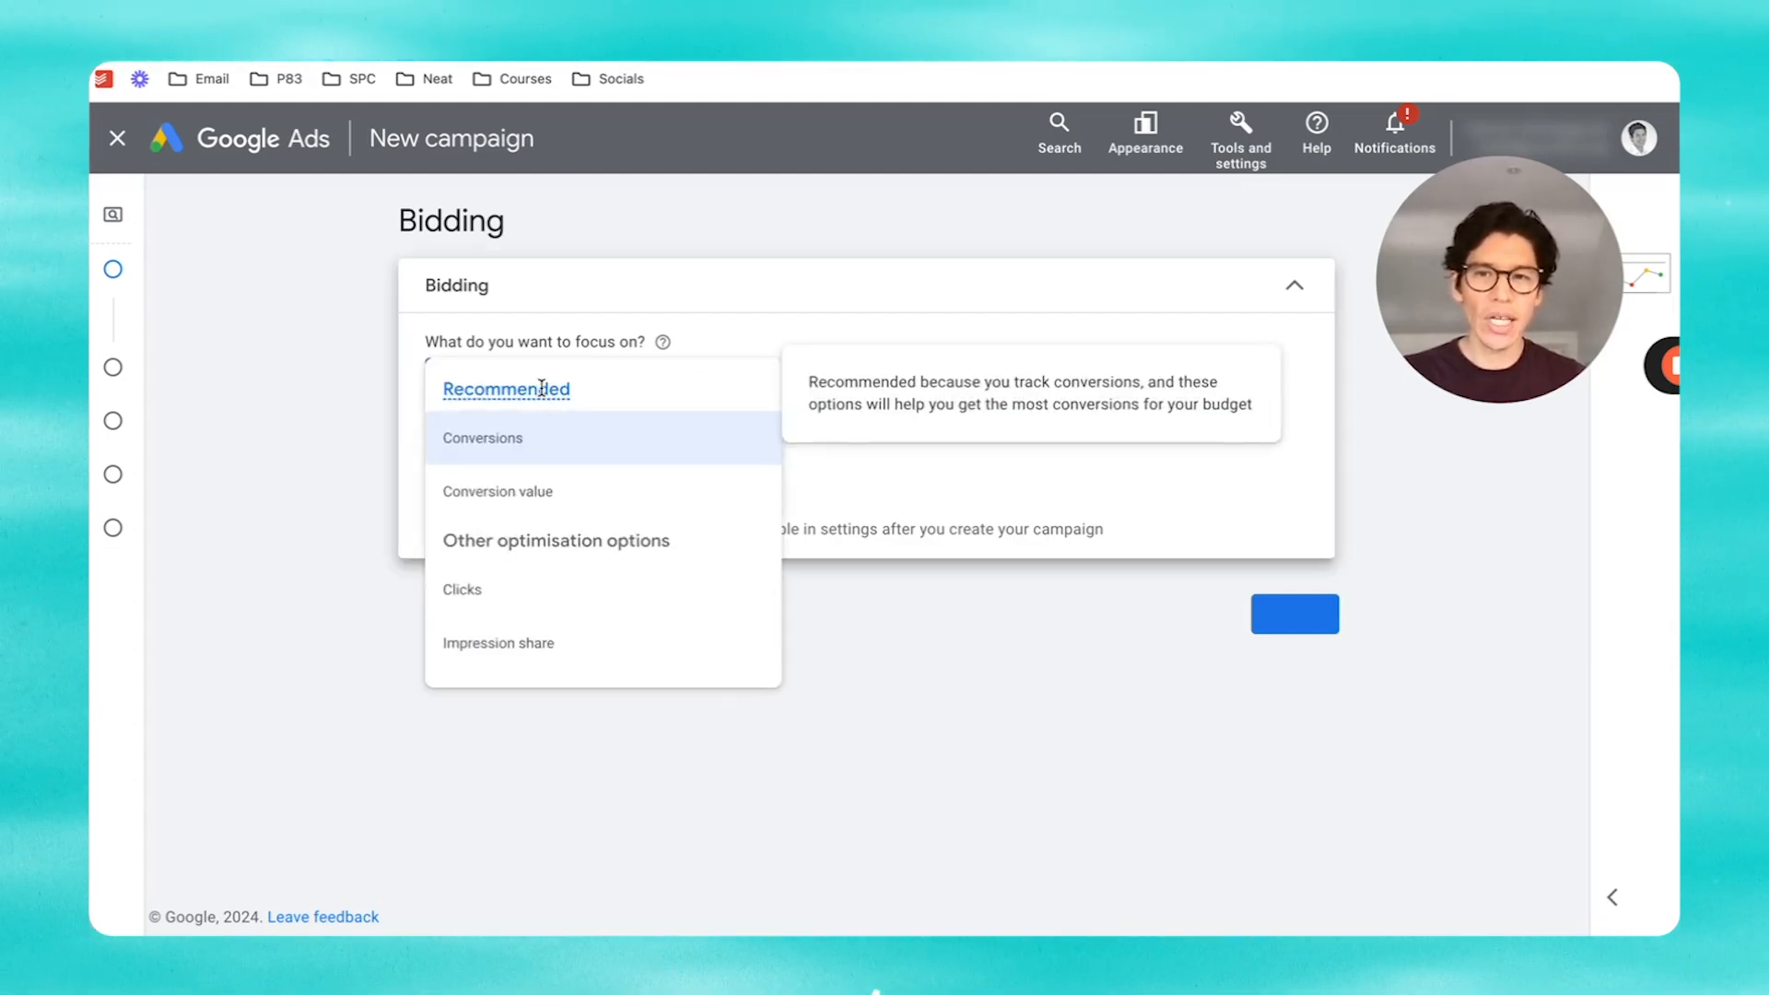
{"action": "left_click", "coordinate": [468, 599]}
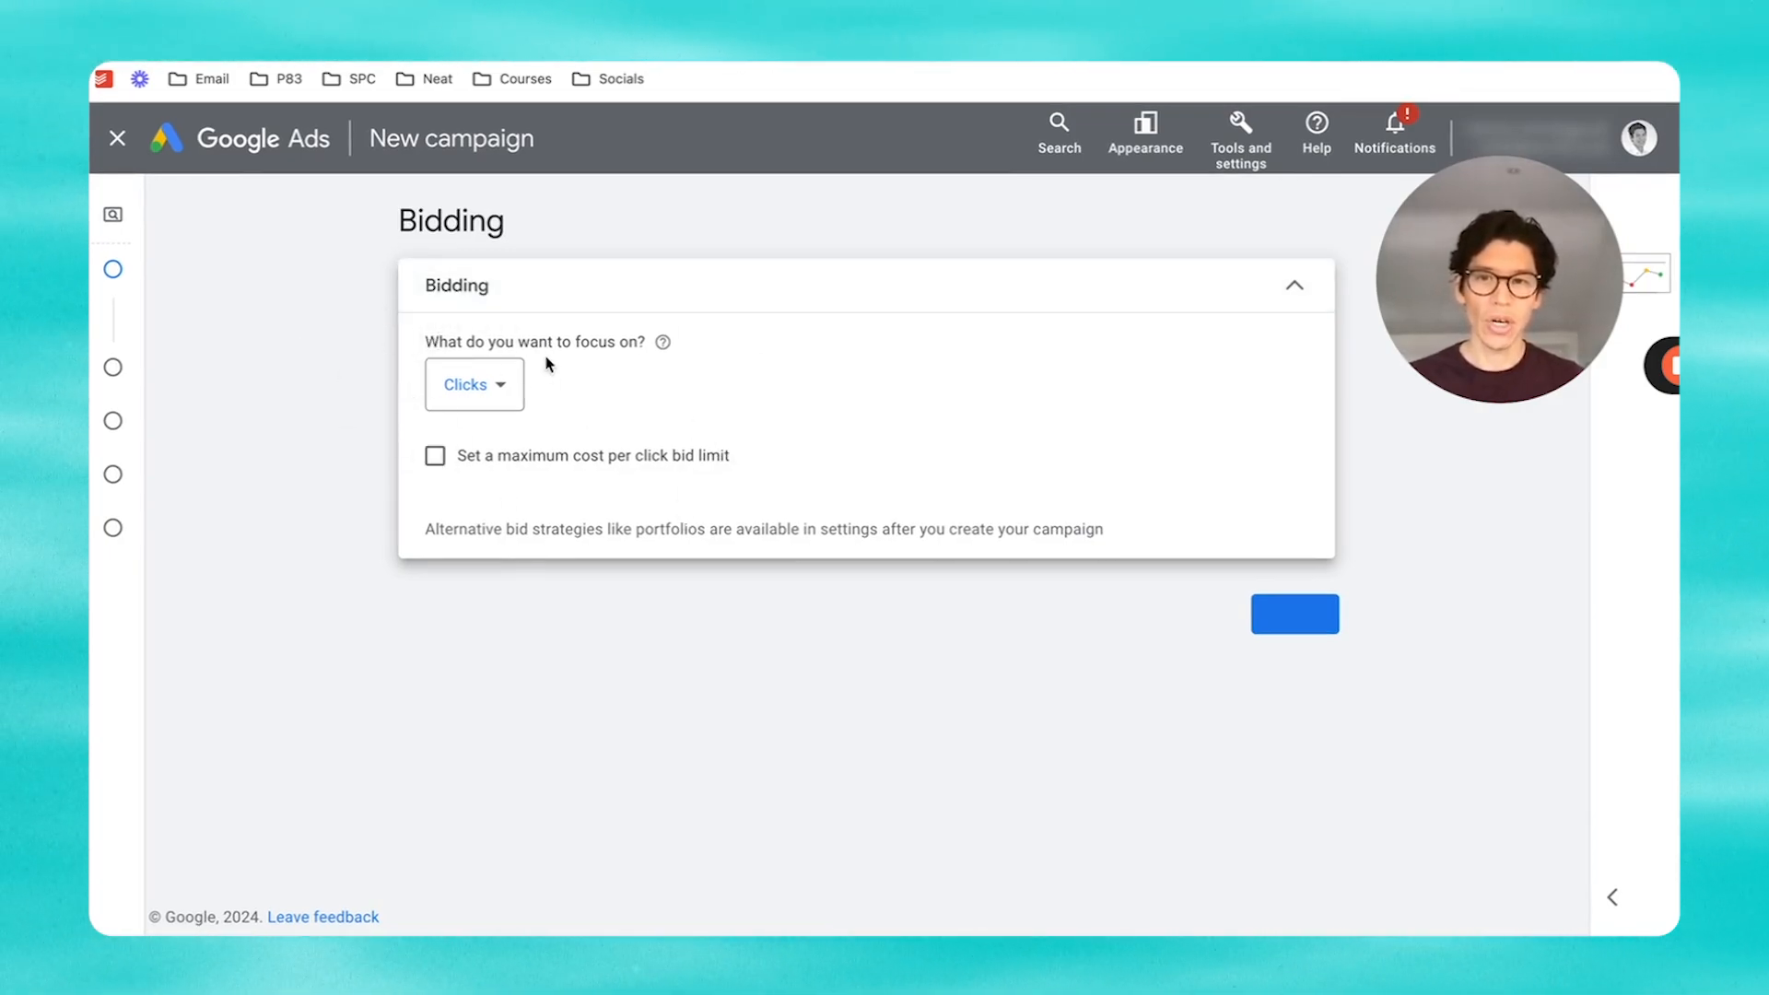
Step: Proceed to Campaign settings and untick Google search partners and the Google Display Network
{"action": "left_click", "coordinate": [1311, 625]}
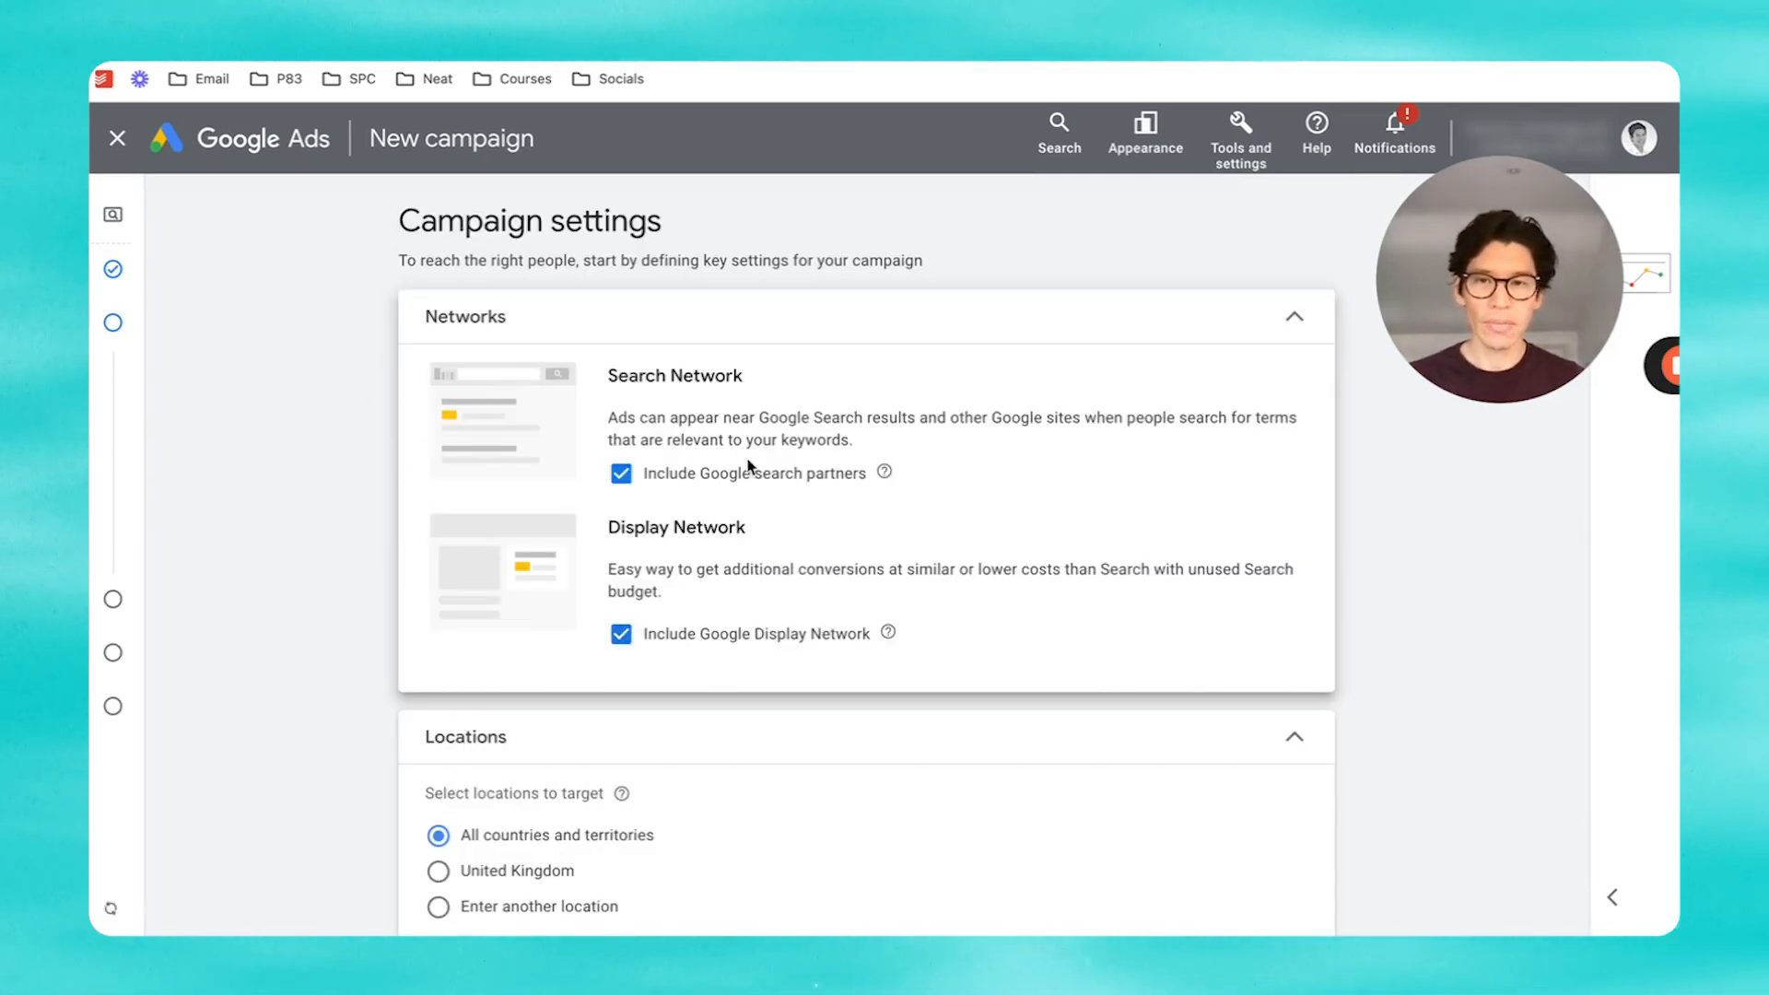
{"action": "scroll", "coordinate": [728, 461], "scroll_direction": "down", "scroll_amount": 1}
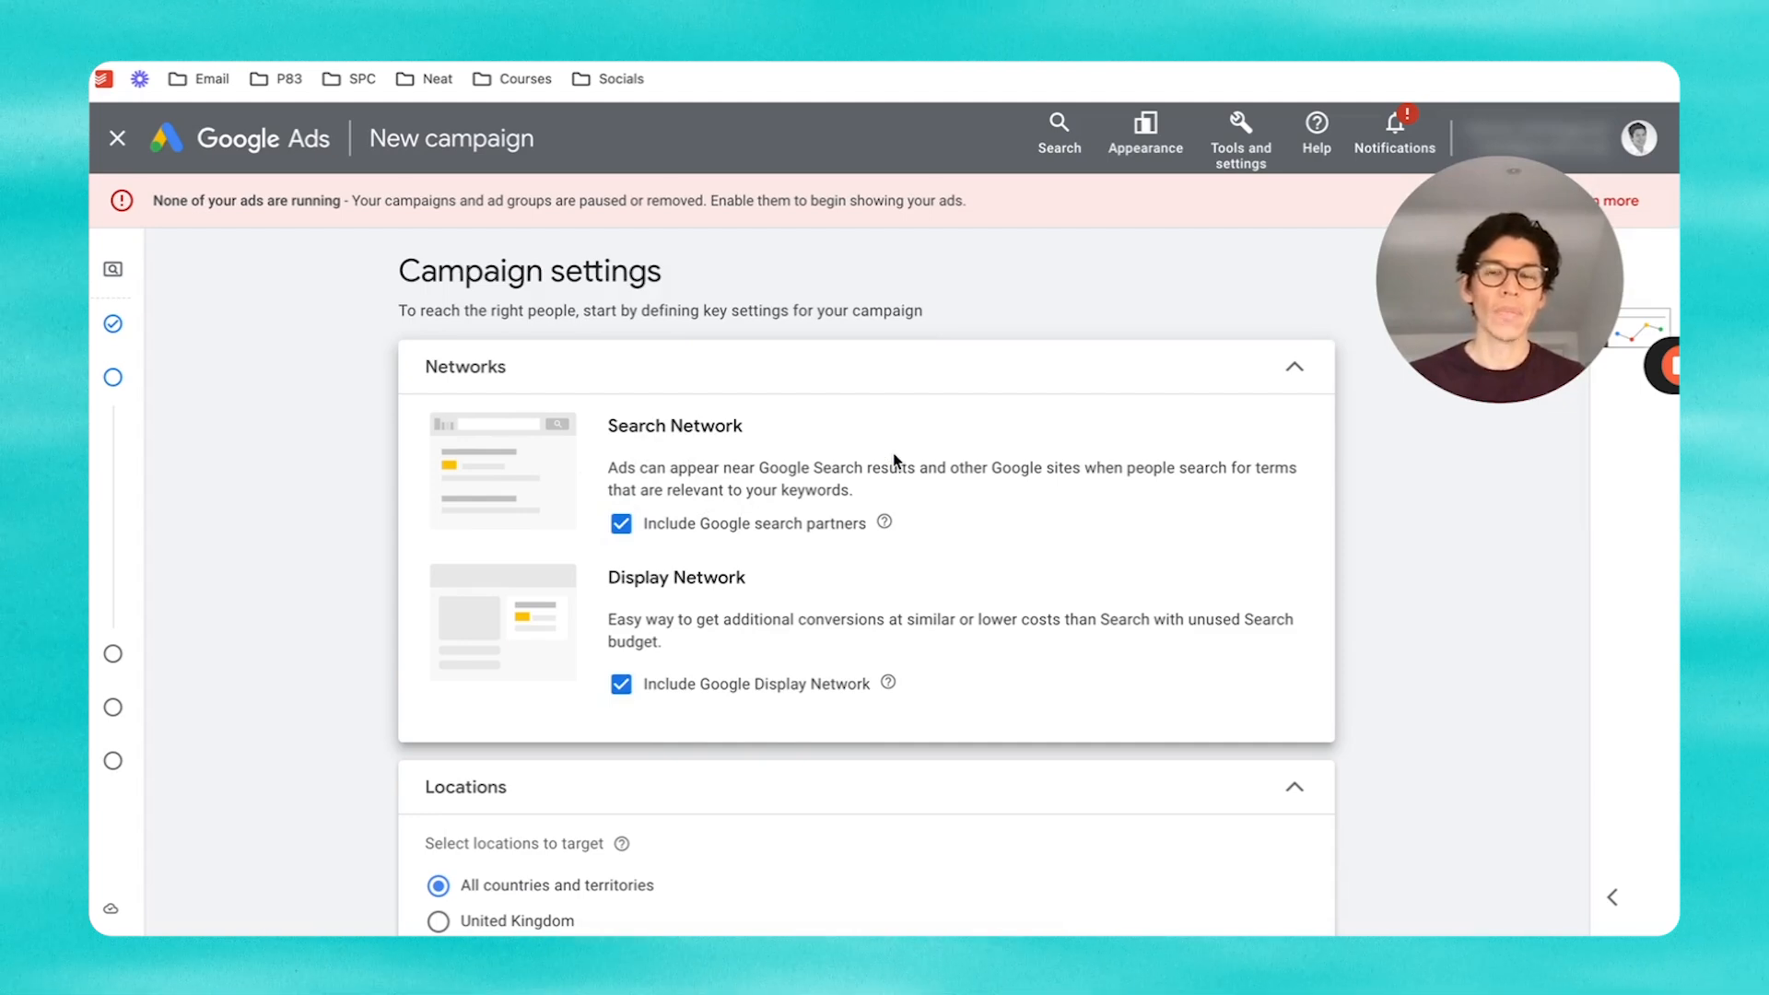
{"action": "left_click", "coordinate": [621, 523]}
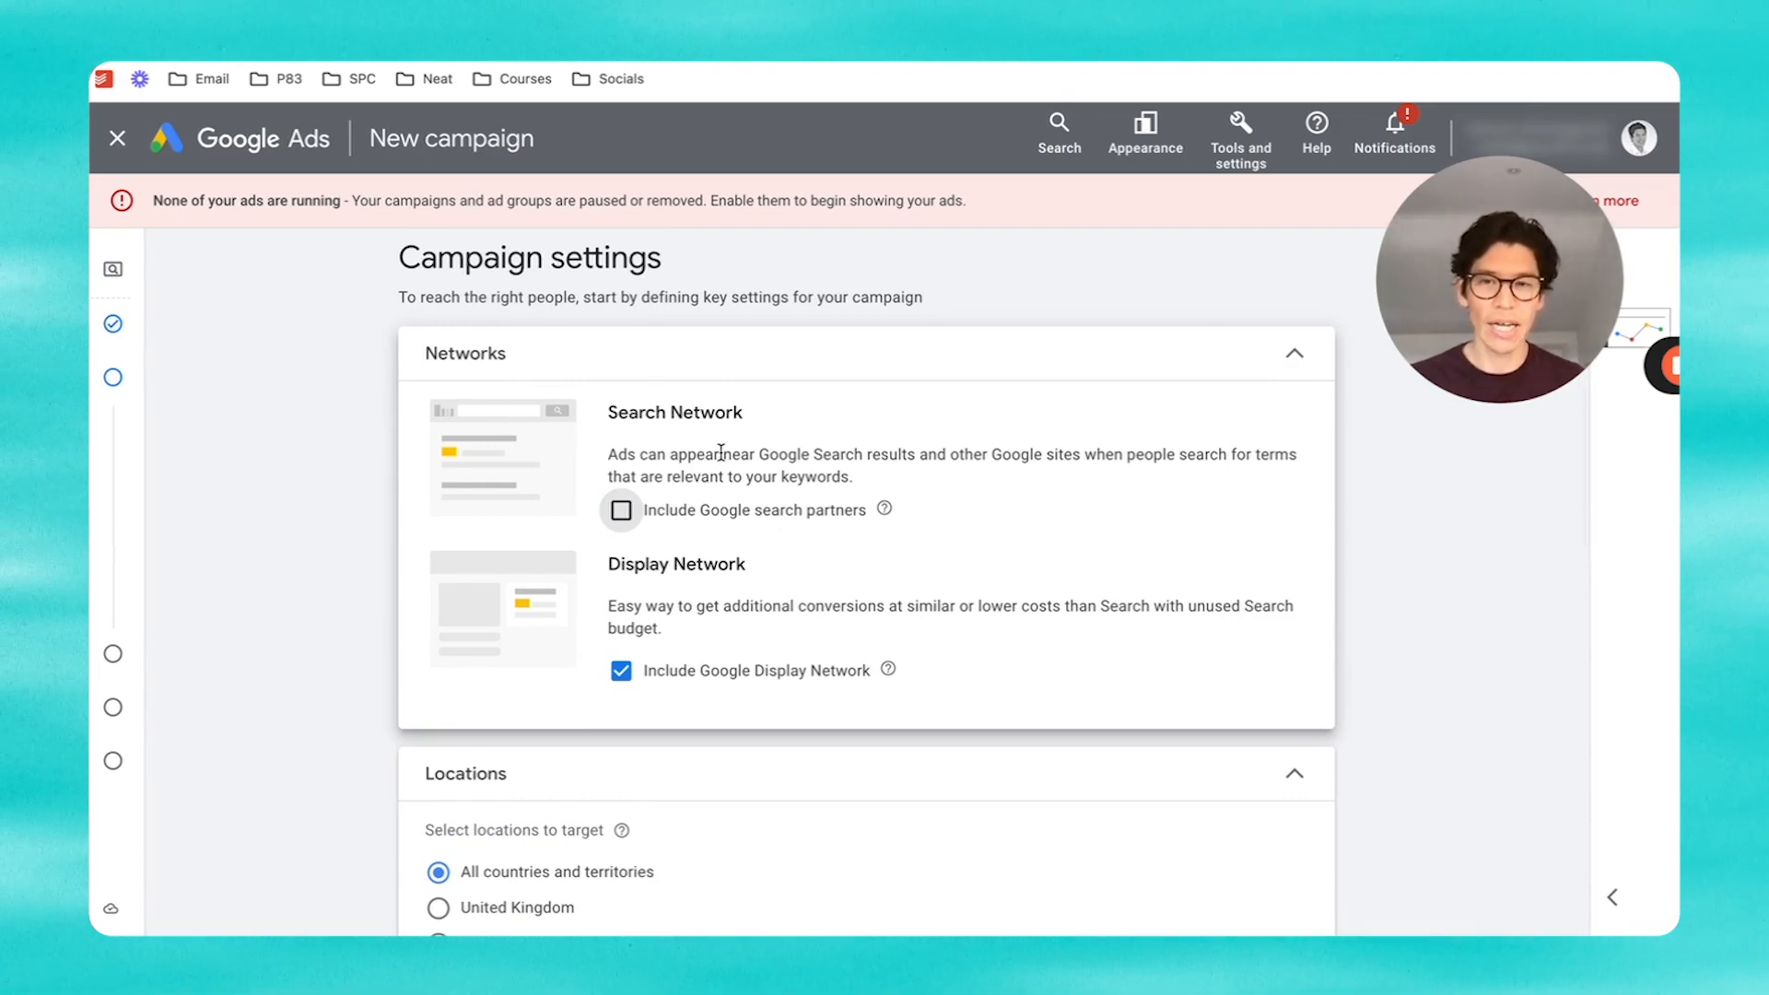
{"action": "scroll", "coordinate": [722, 451], "scroll_direction": "down", "scroll_amount": 1}
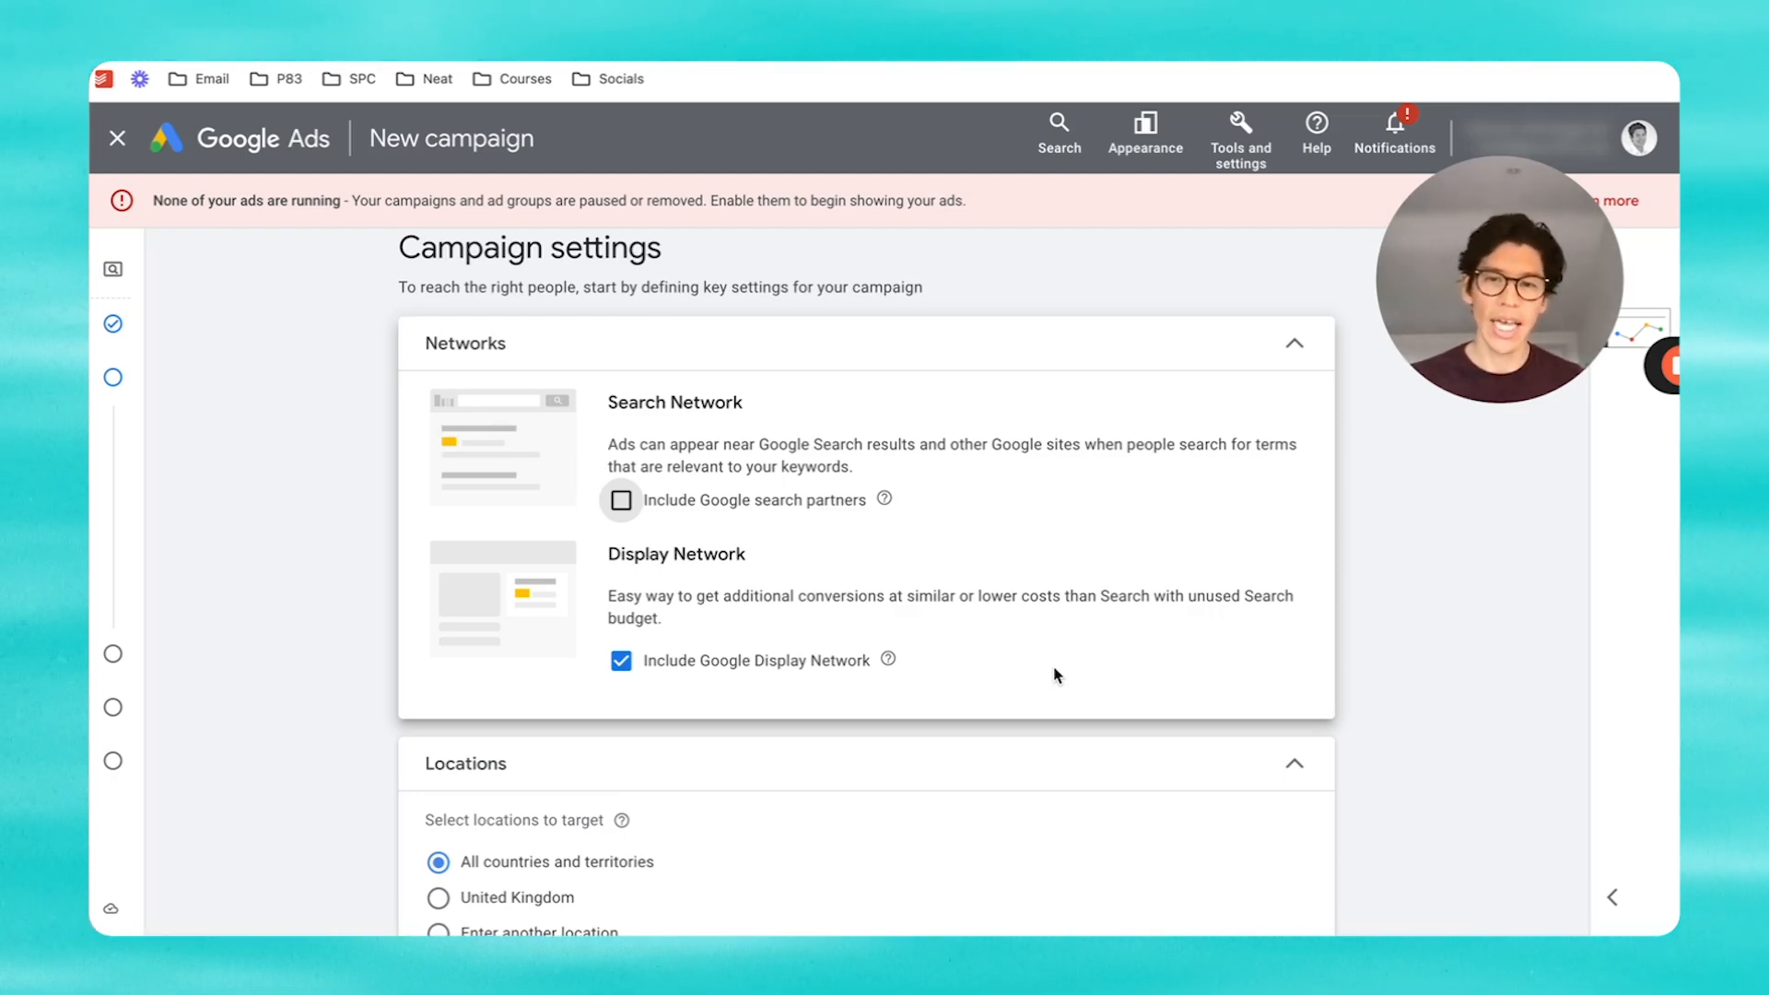
{"action": "left_click", "coordinate": [622, 661]}
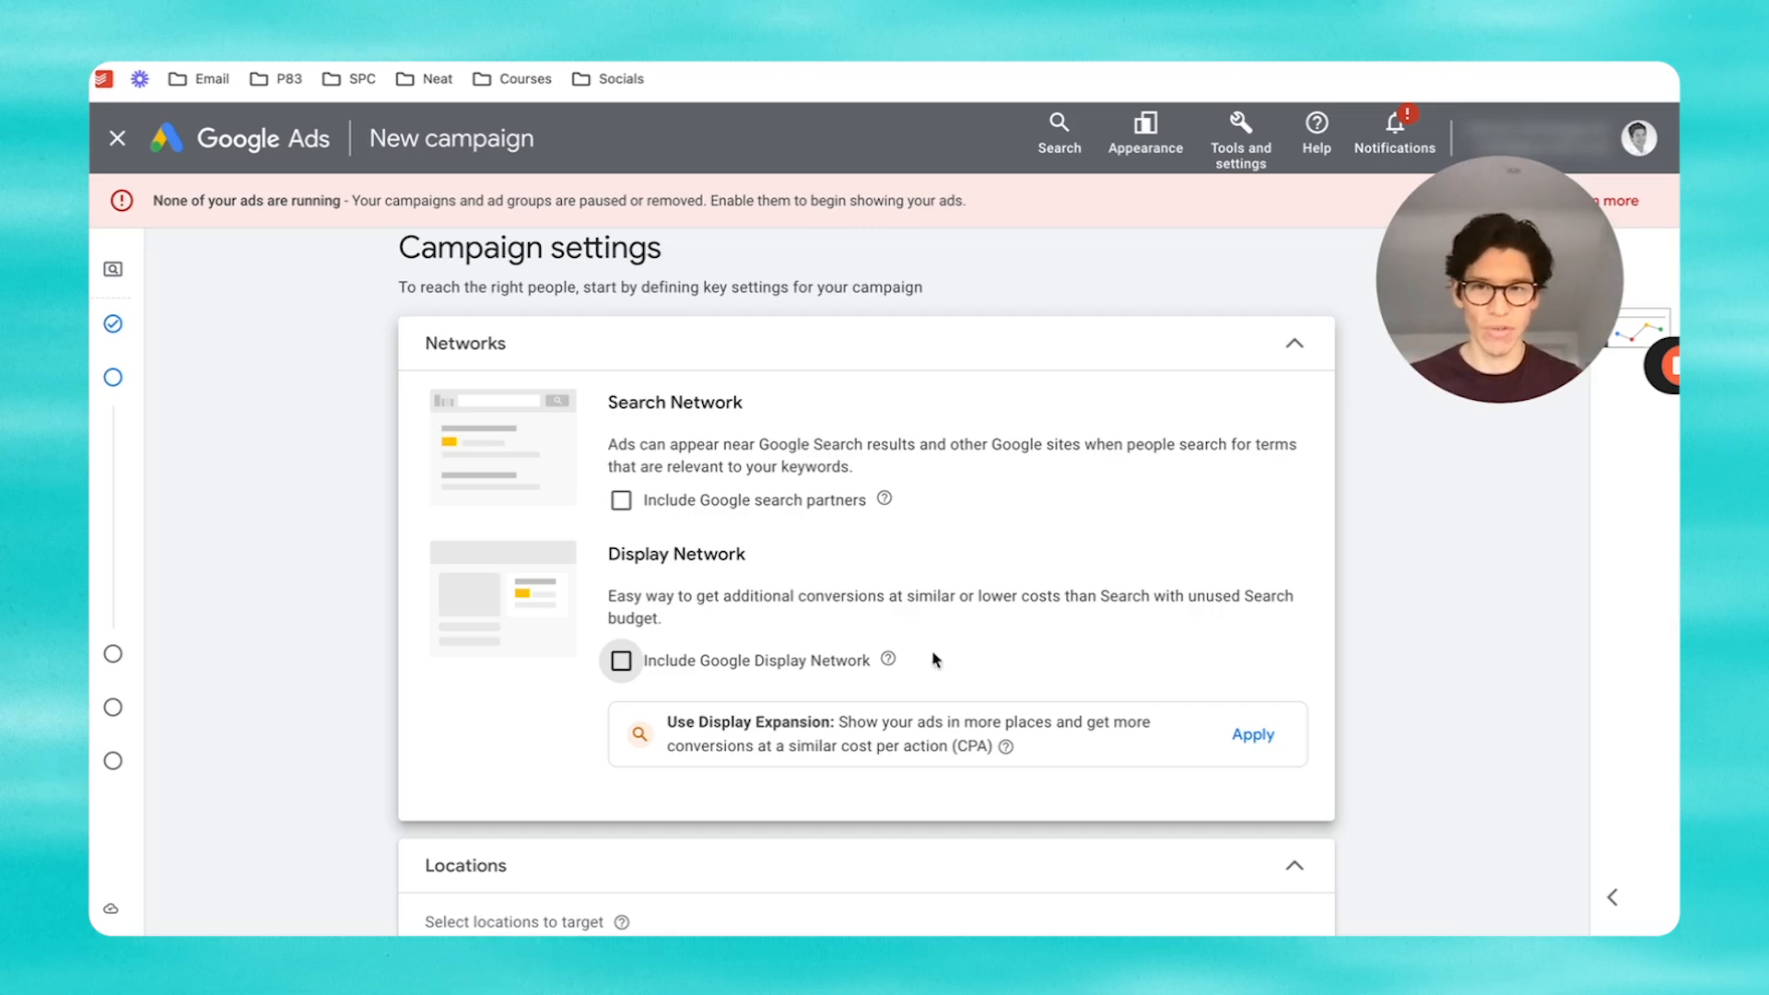
{"action": "scroll", "coordinate": [723, 594], "scroll_direction": "down", "scroll_amount": 3}
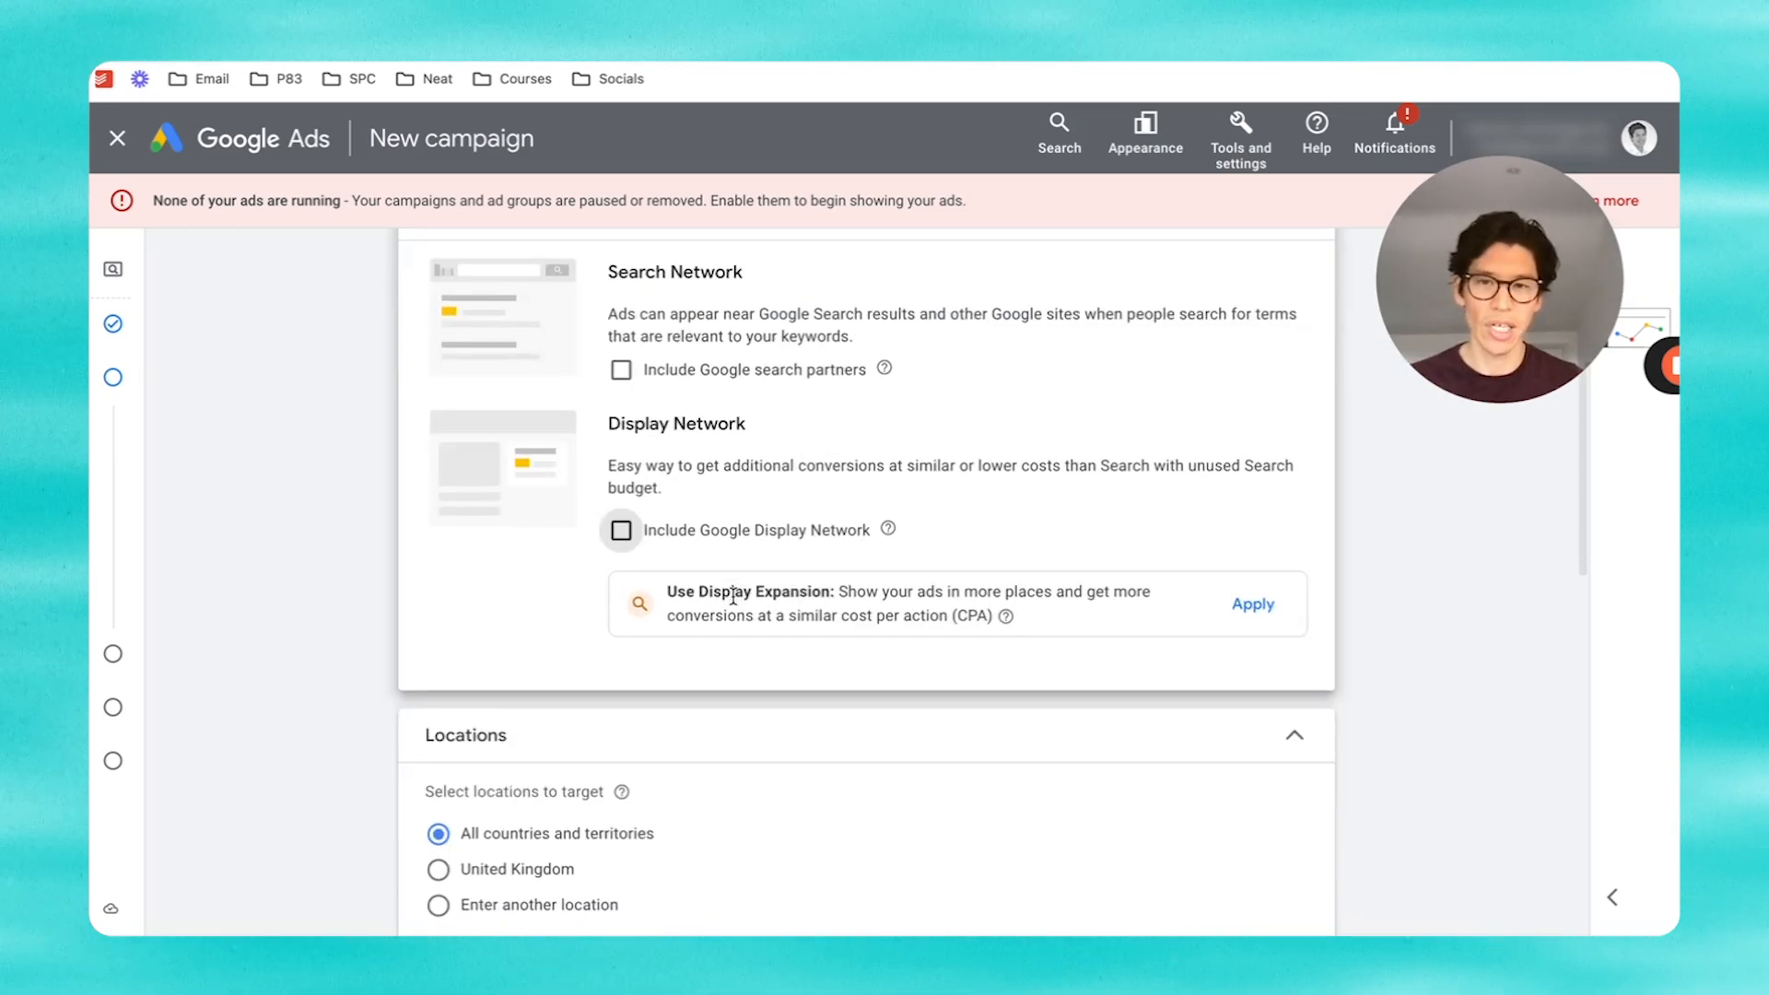
{"action": "scroll", "coordinate": [733, 604], "scroll_direction": "down", "scroll_amount": 1}
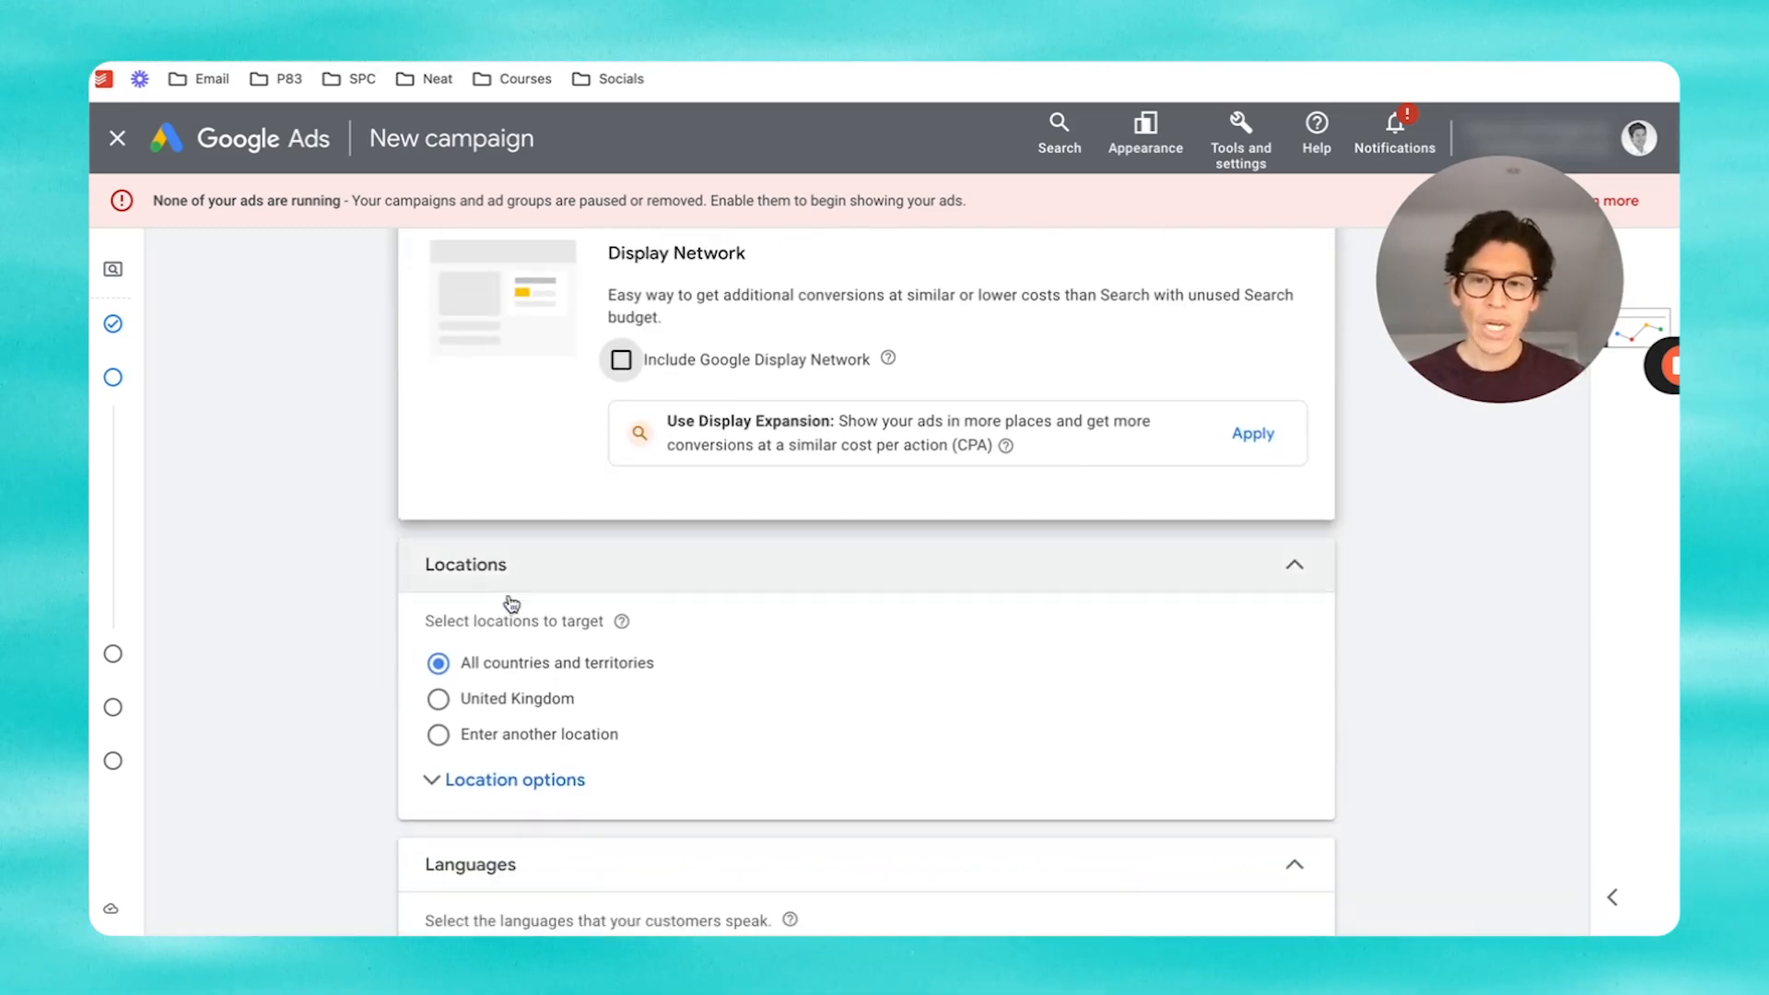
Step: Search for London and save London, England as the campaign's target location
{"action": "left_click", "coordinate": [472, 735]}
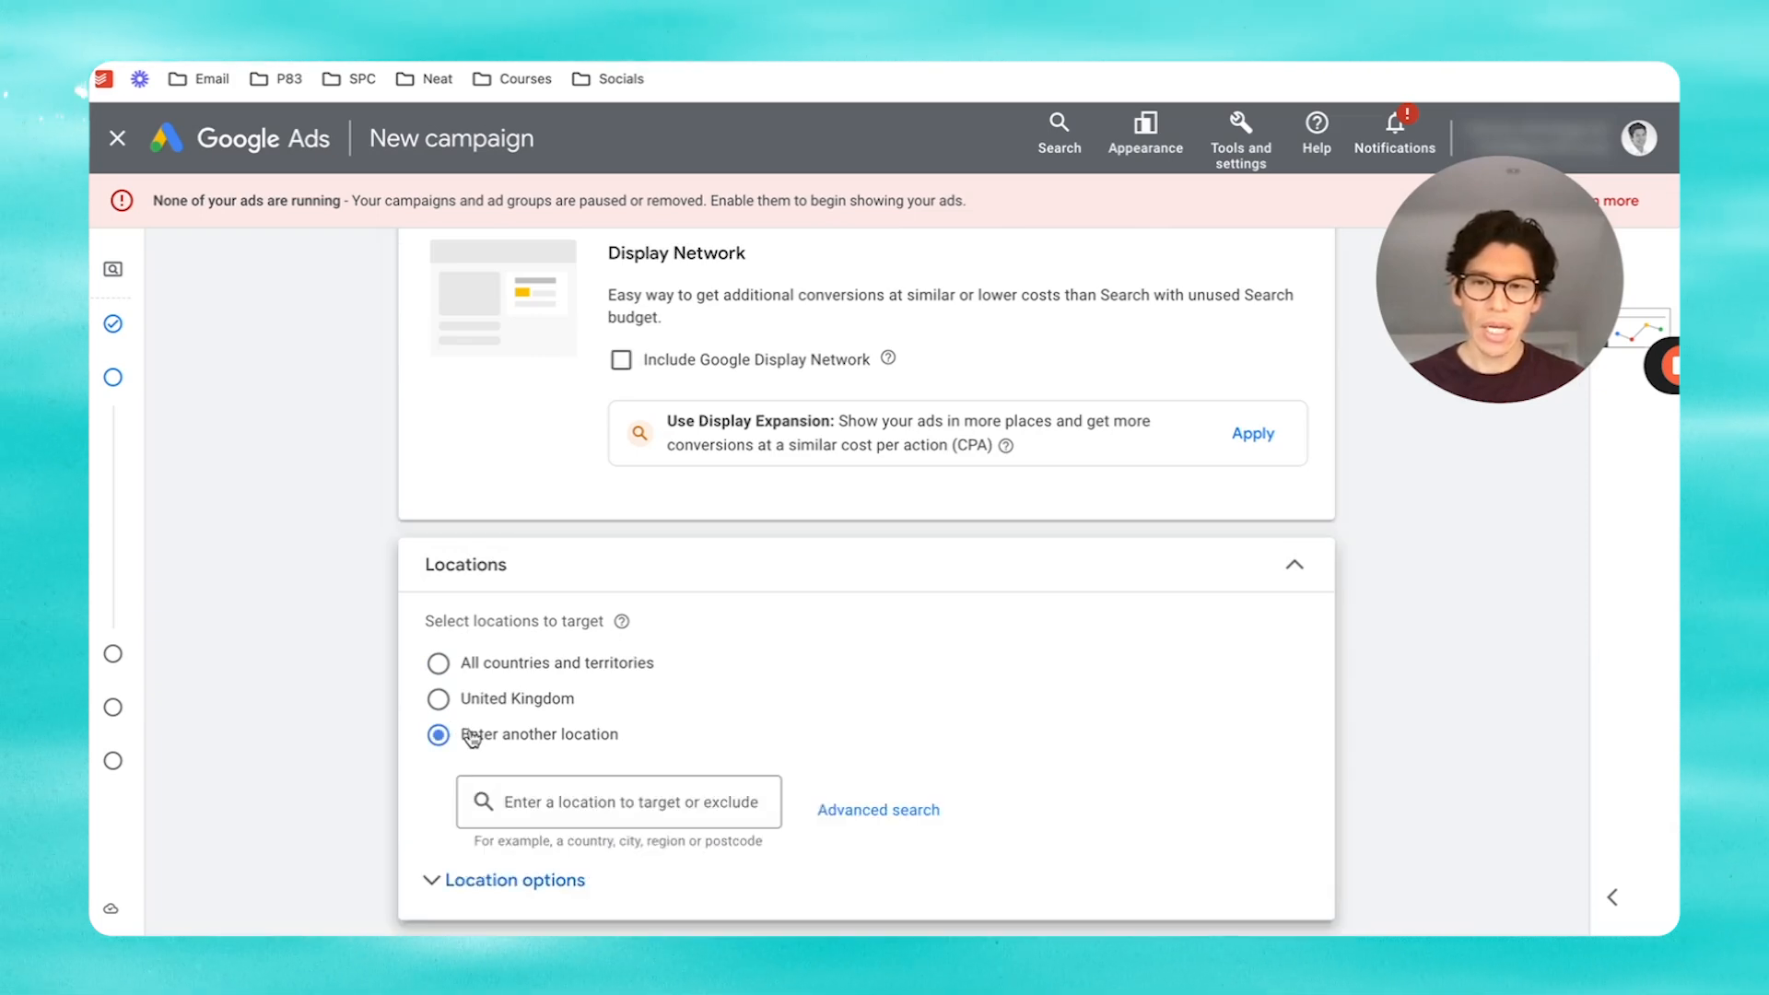
{"action": "left_click", "coordinate": [878, 815]}
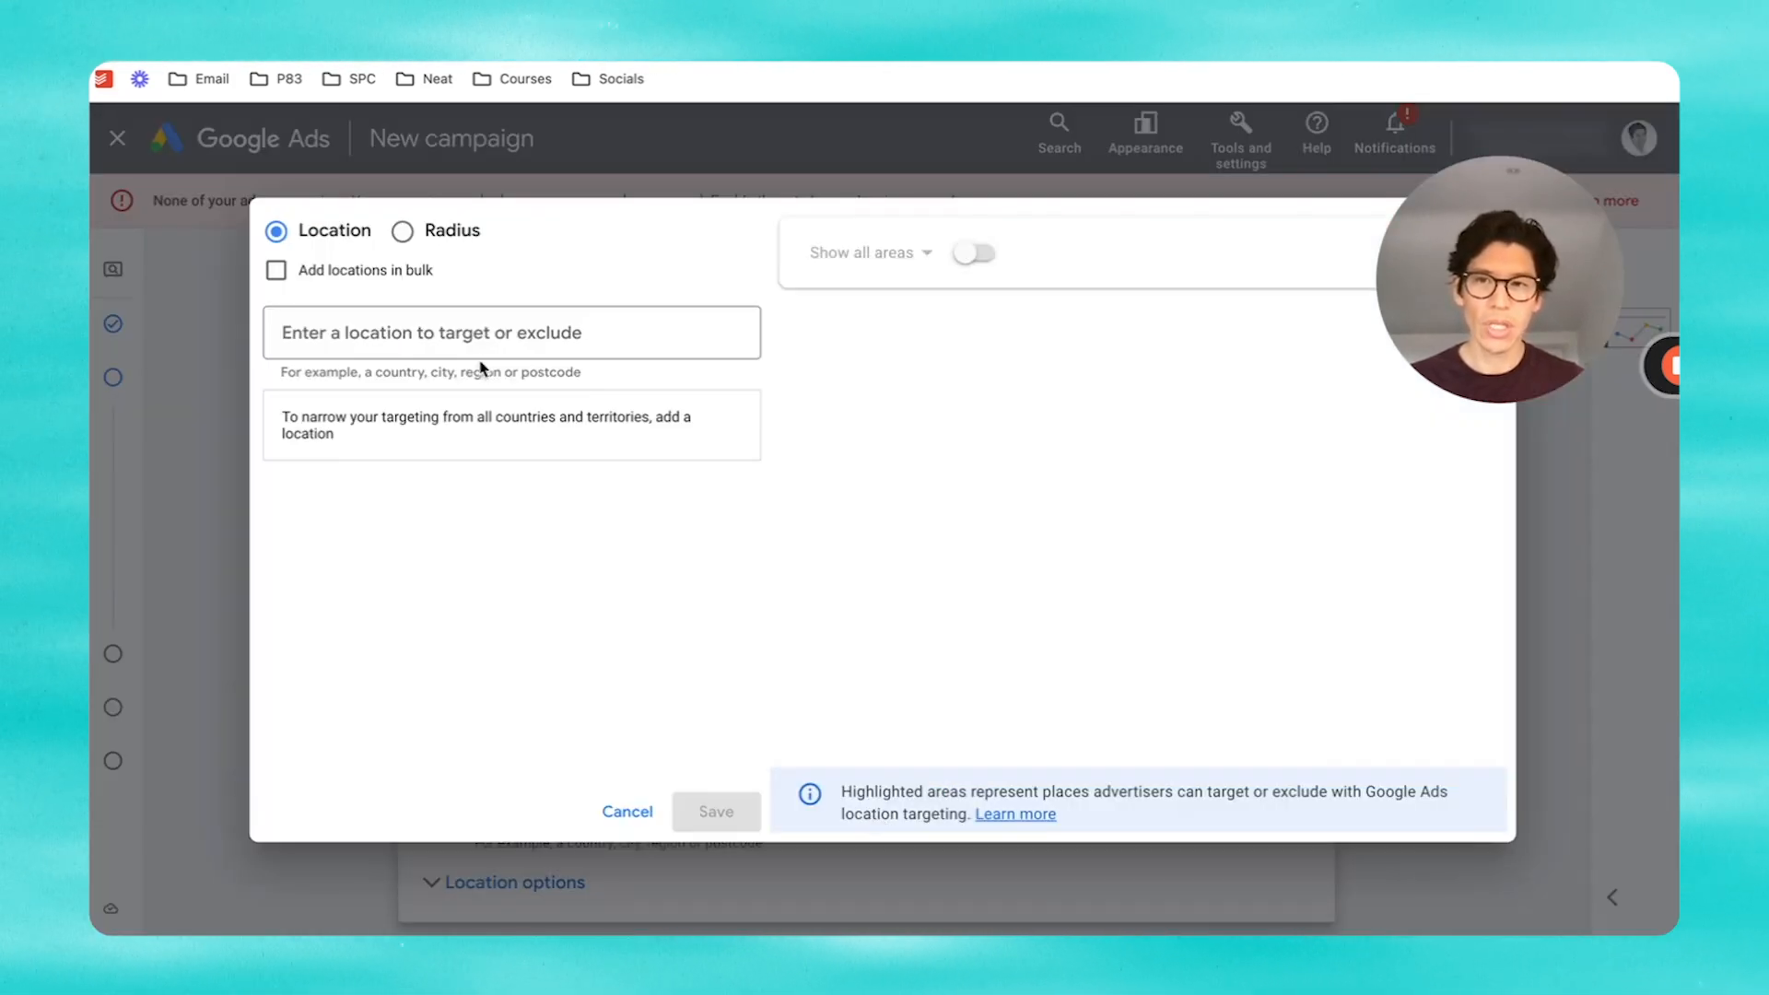
{"action": "type", "text": "london"}
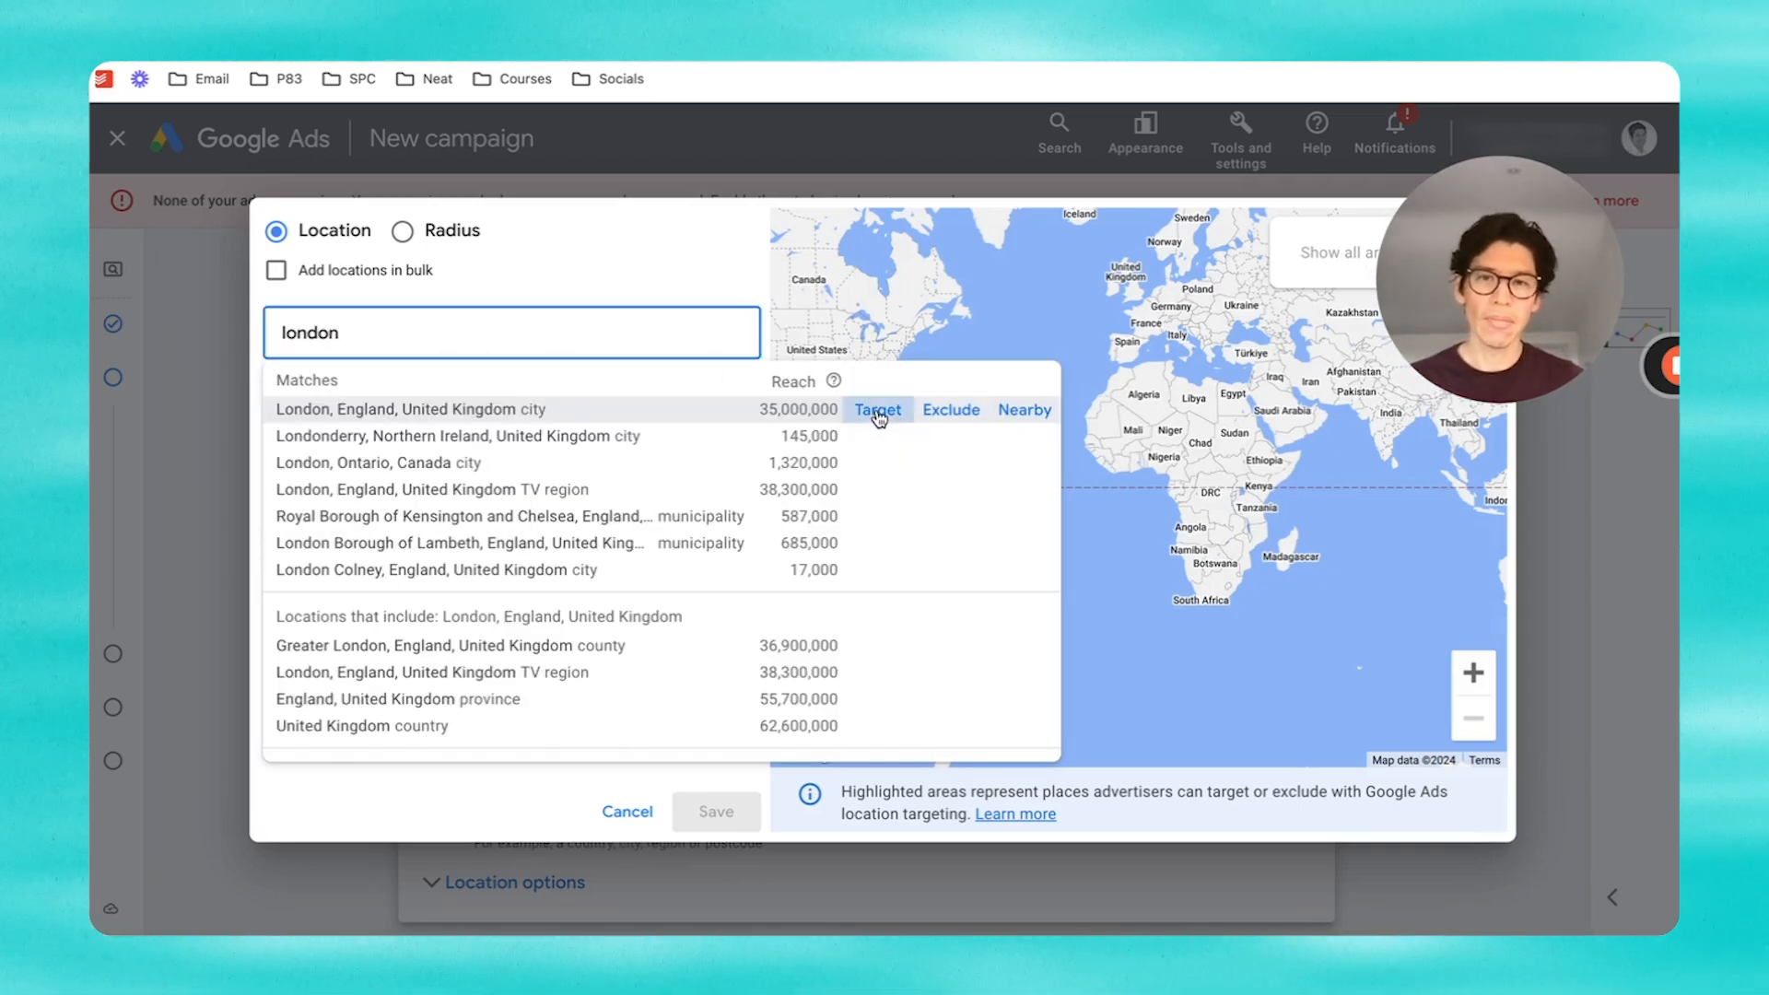
{"action": "left_click", "coordinate": [877, 409]}
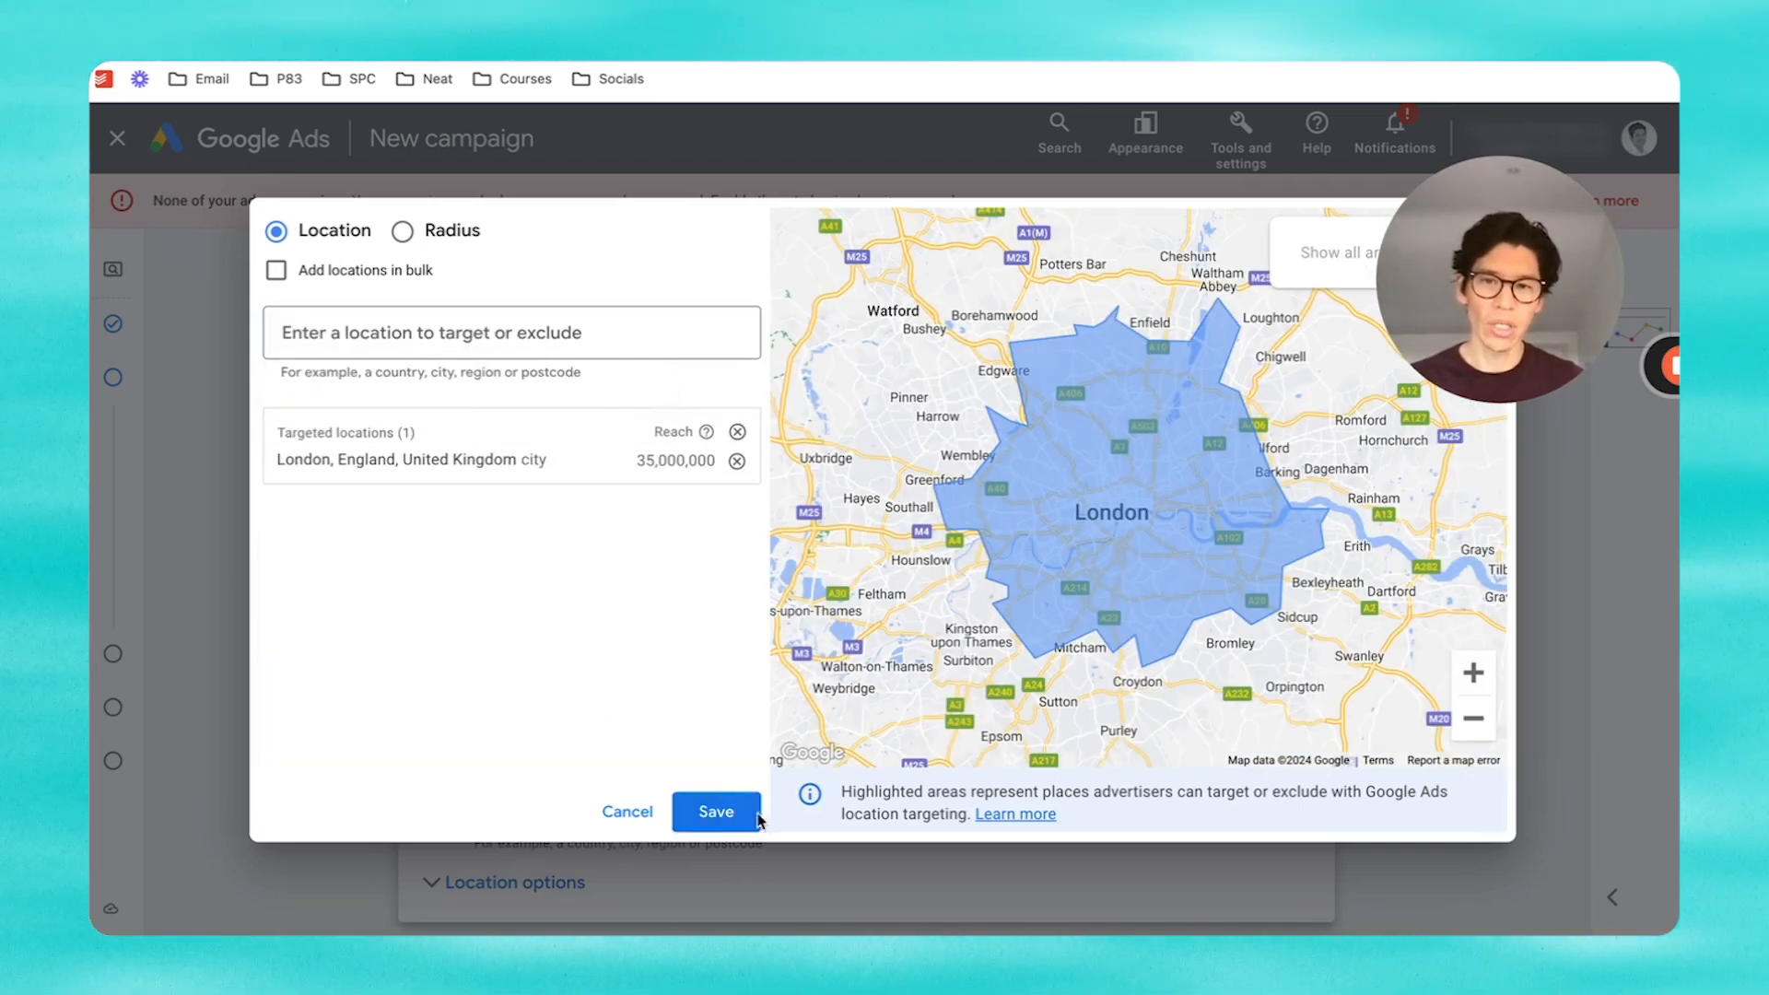
{"action": "left_click", "coordinate": [718, 814]}
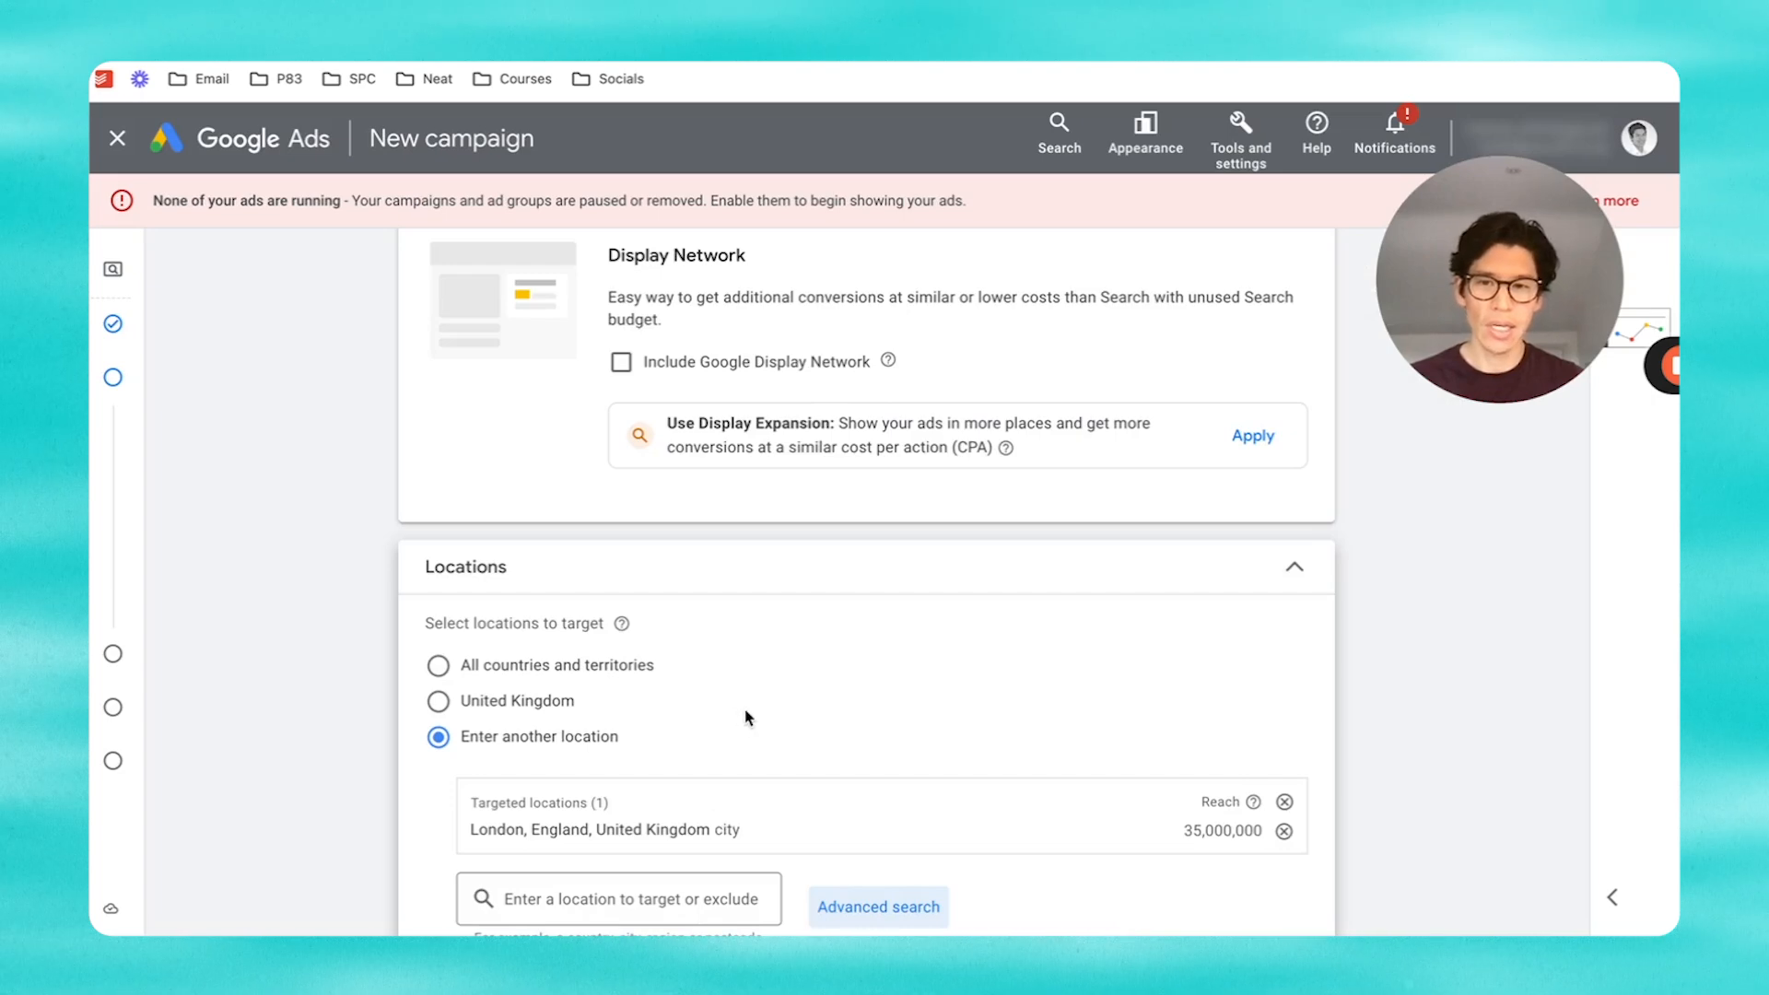
Step: Under Location options, target only people in or regularly in the targeted locations
{"action": "scroll", "coordinate": [746, 710], "scroll_direction": "down", "scroll_amount": 3}
{"action": "scroll", "coordinate": [747, 706], "scroll_direction": "down", "scroll_amount": 1}
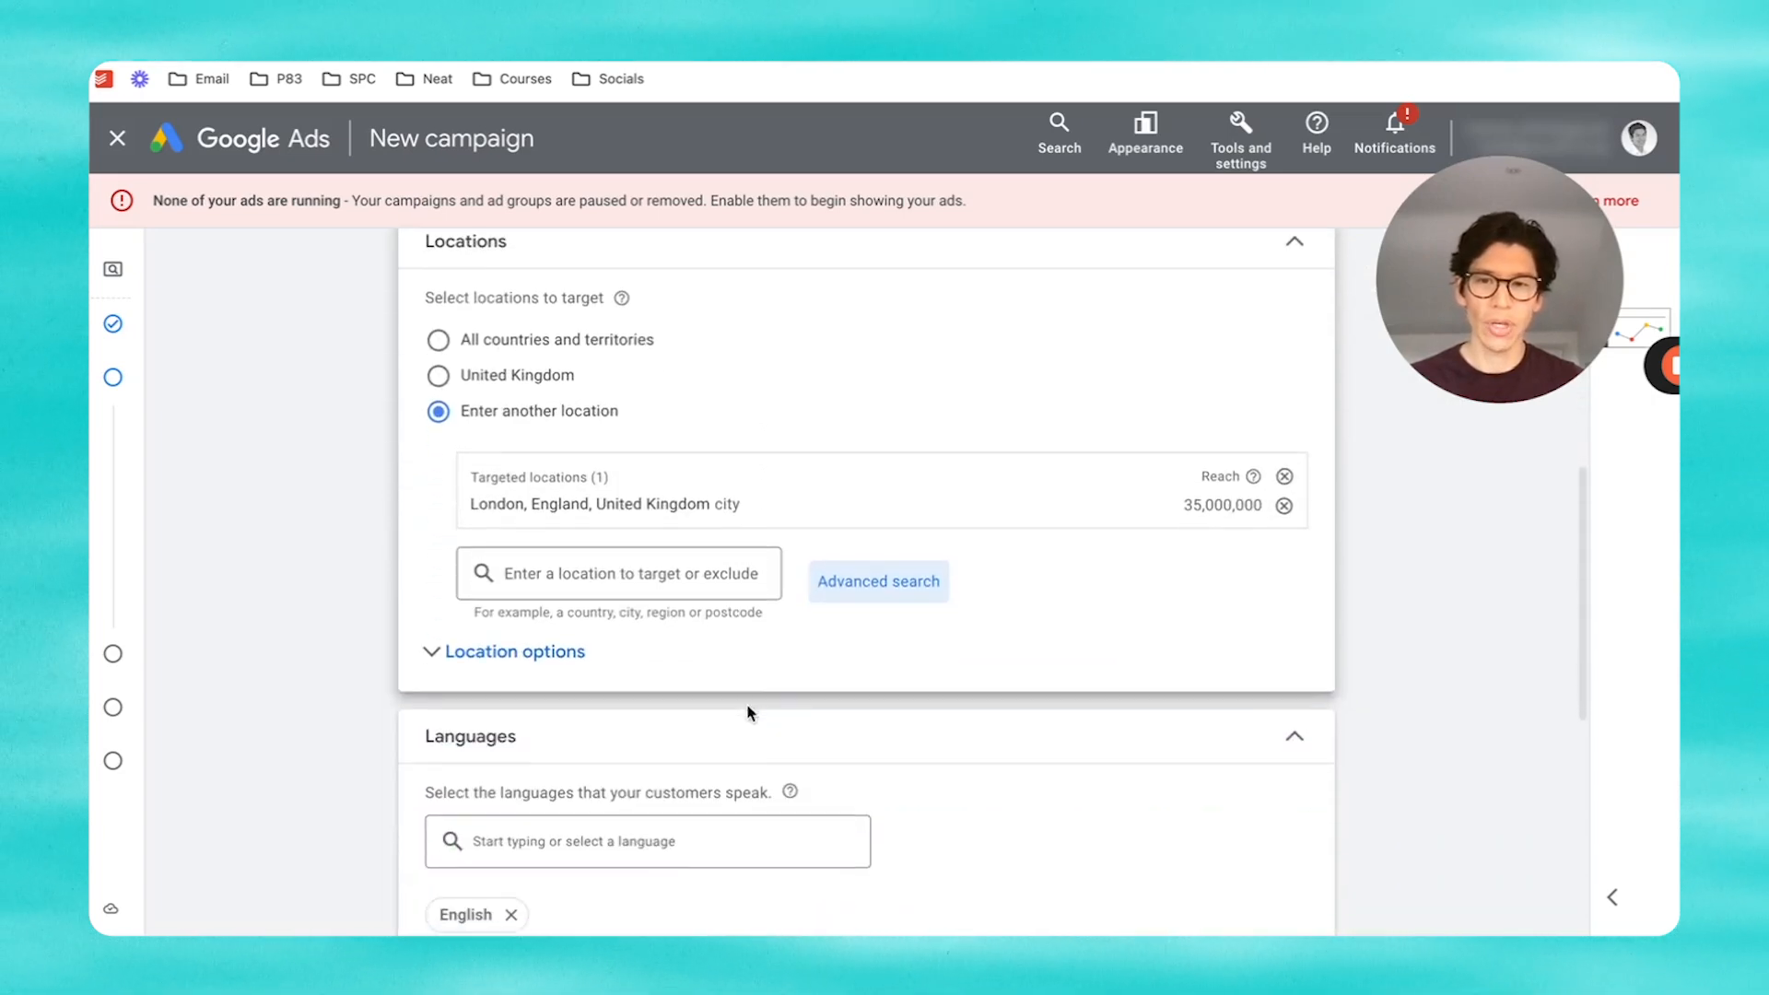
{"action": "left_click", "coordinate": [500, 655]}
{"action": "scroll", "coordinate": [833, 667], "scroll_direction": "down", "scroll_amount": 2}
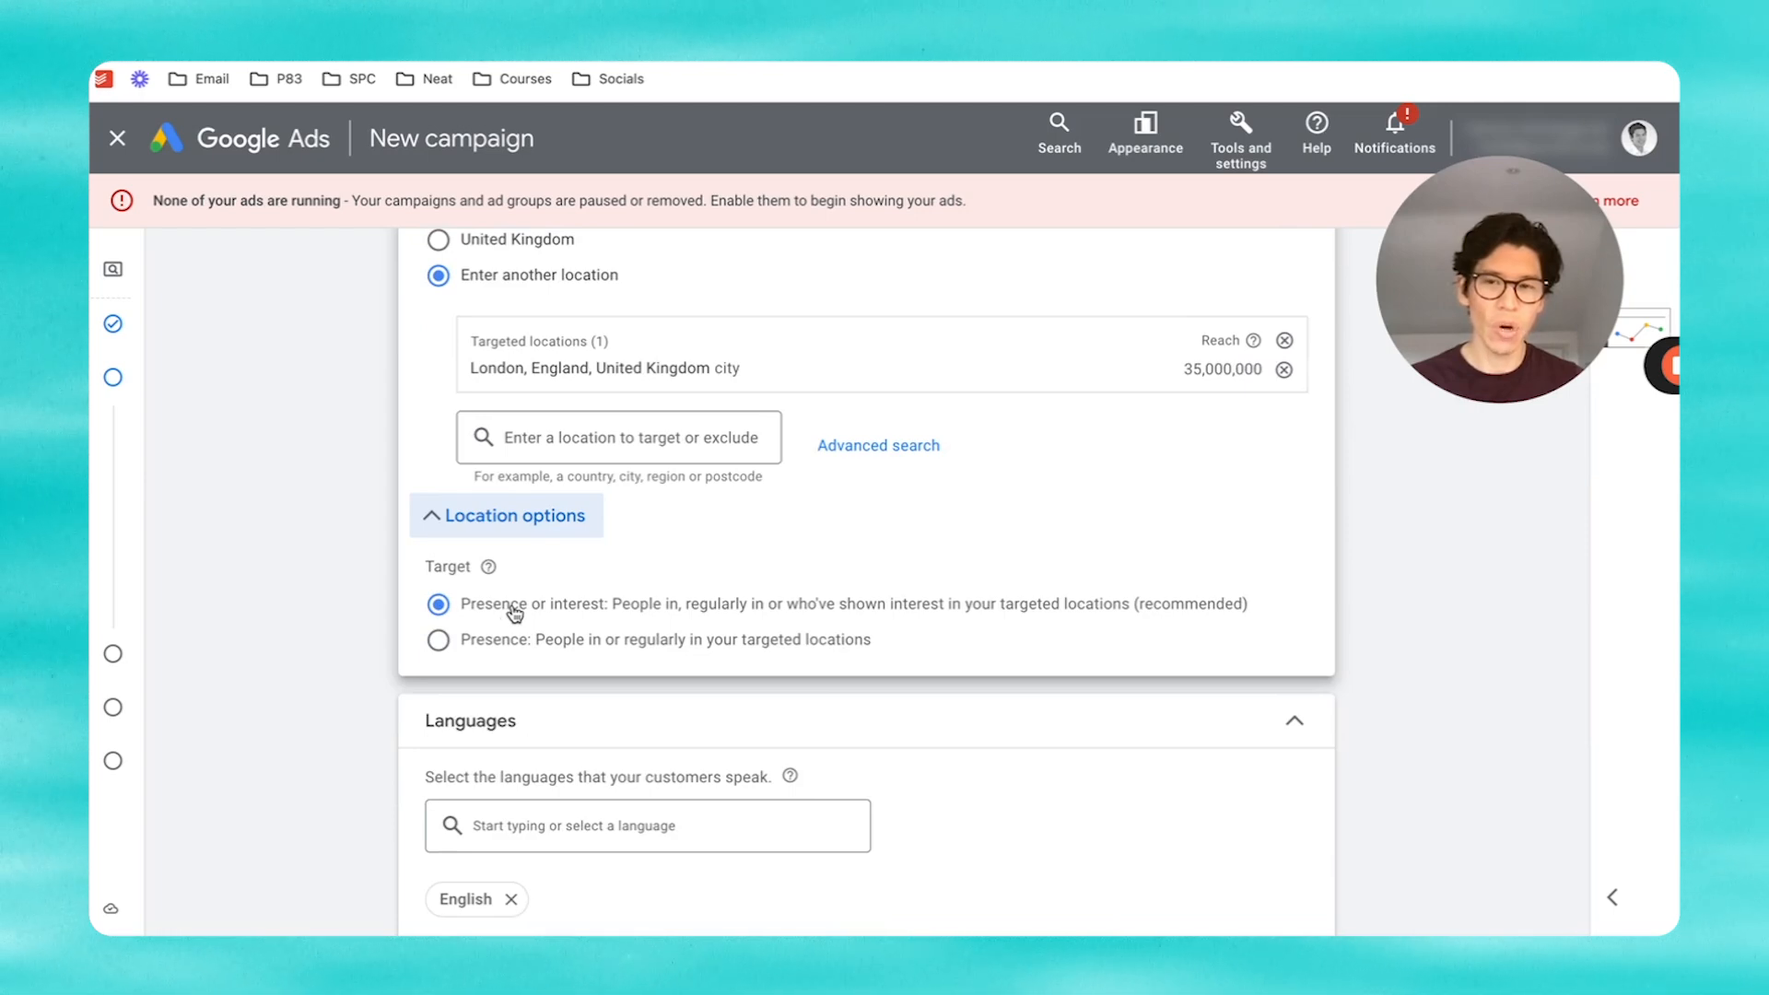
{"action": "left_click", "coordinate": [446, 645]}
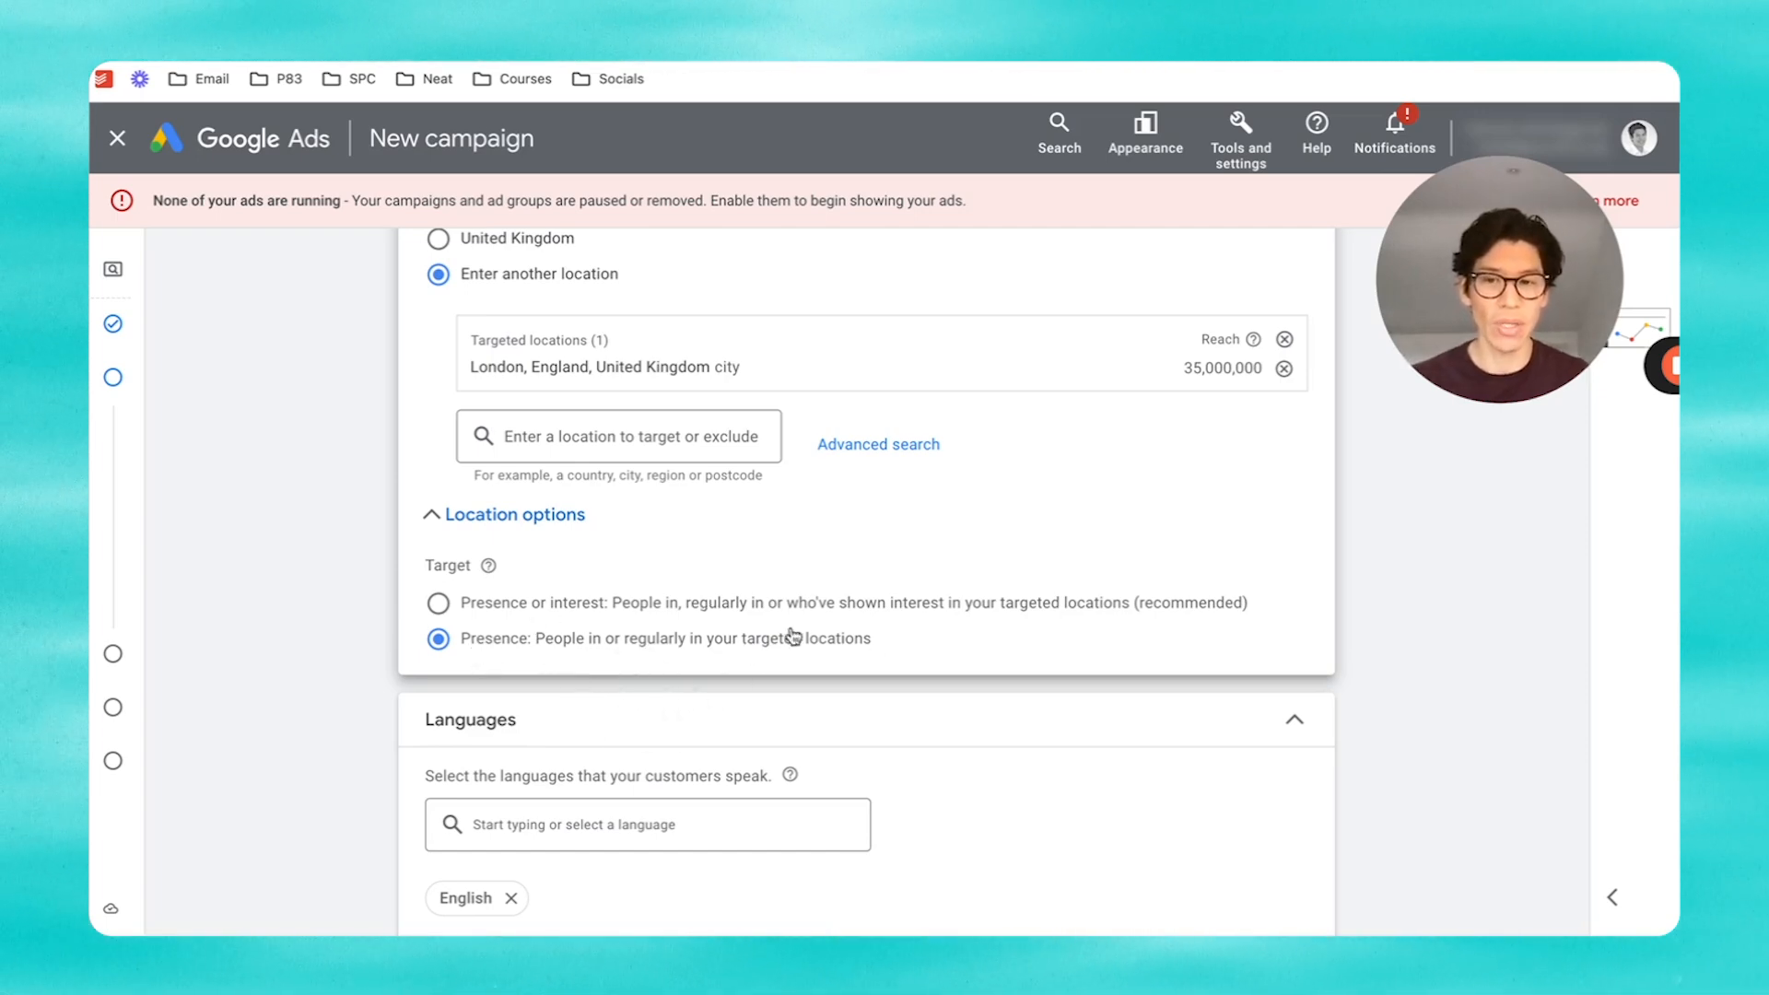
Step: Set the ad schedule to Mondays - Fridays, 08:00 to 18:00
{"action": "scroll", "coordinate": [889, 619], "scroll_direction": "down", "scroll_amount": 2}
{"action": "scroll", "coordinate": [892, 616], "scroll_direction": "down", "scroll_amount": 5}
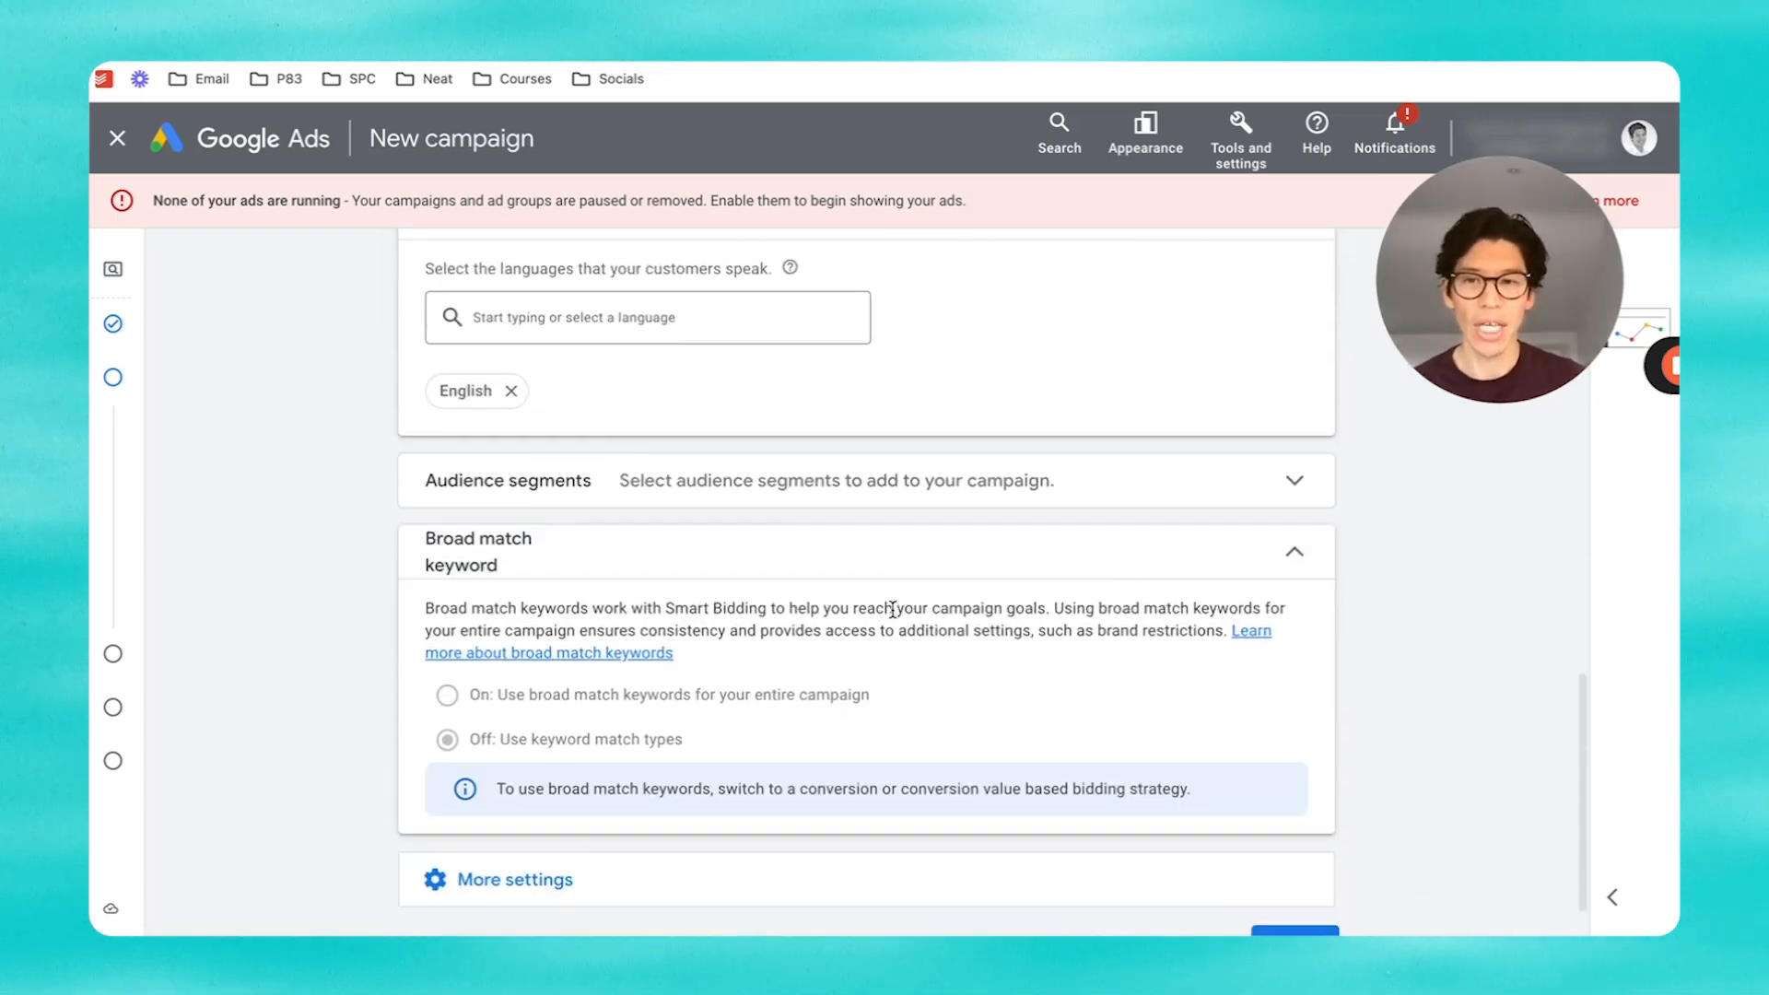
{"action": "scroll", "coordinate": [703, 709], "scroll_direction": "down", "scroll_amount": 1}
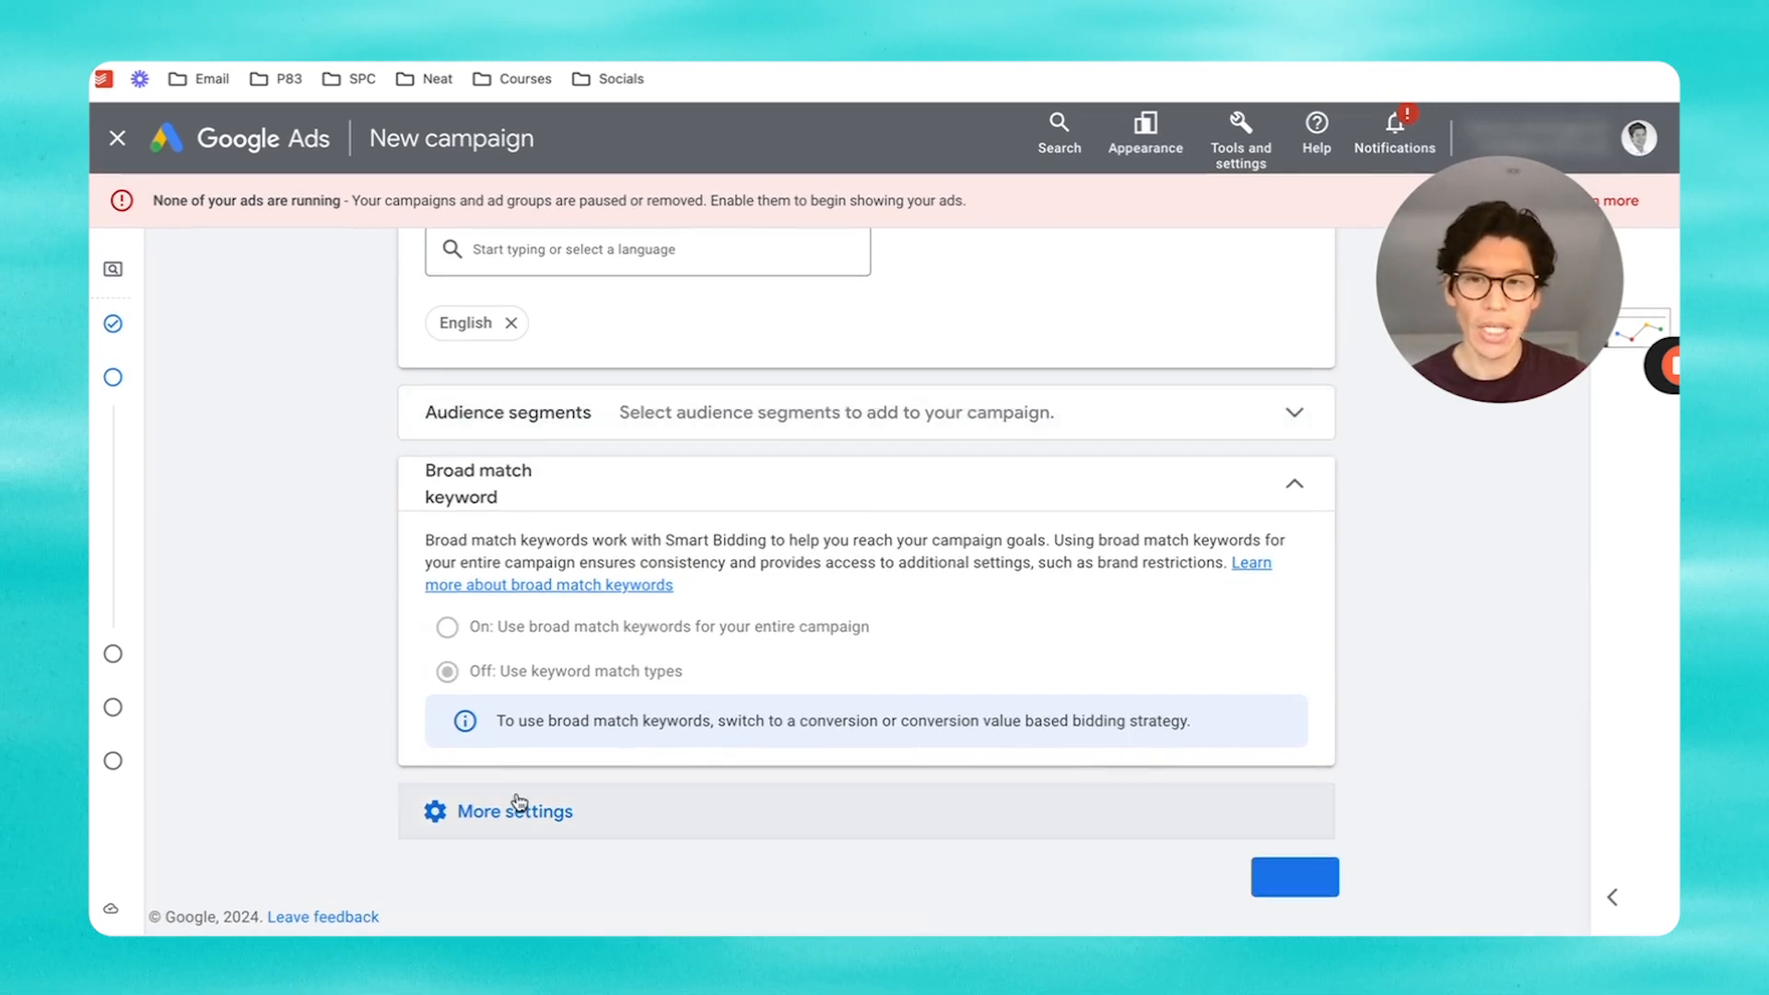
{"action": "left_click", "coordinate": [517, 829]}
{"action": "scroll", "coordinate": [876, 750], "scroll_direction": "down", "scroll_amount": 3}
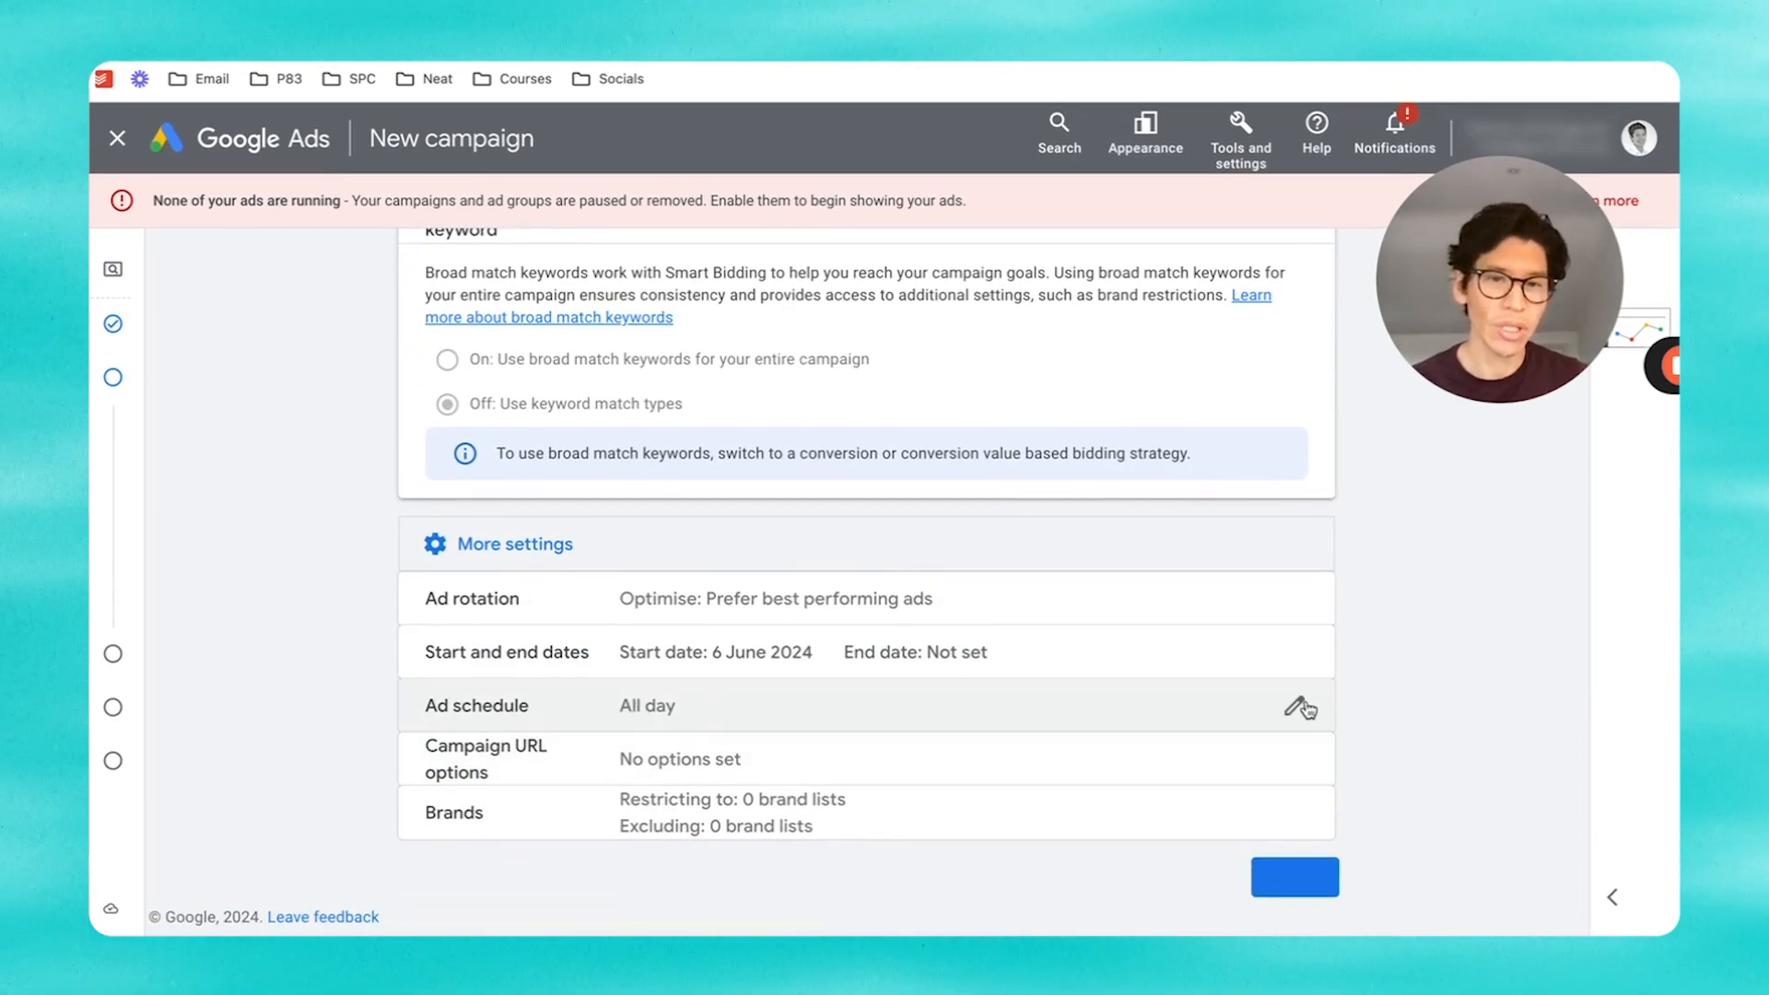
{"action": "left_click", "coordinate": [1299, 707]}
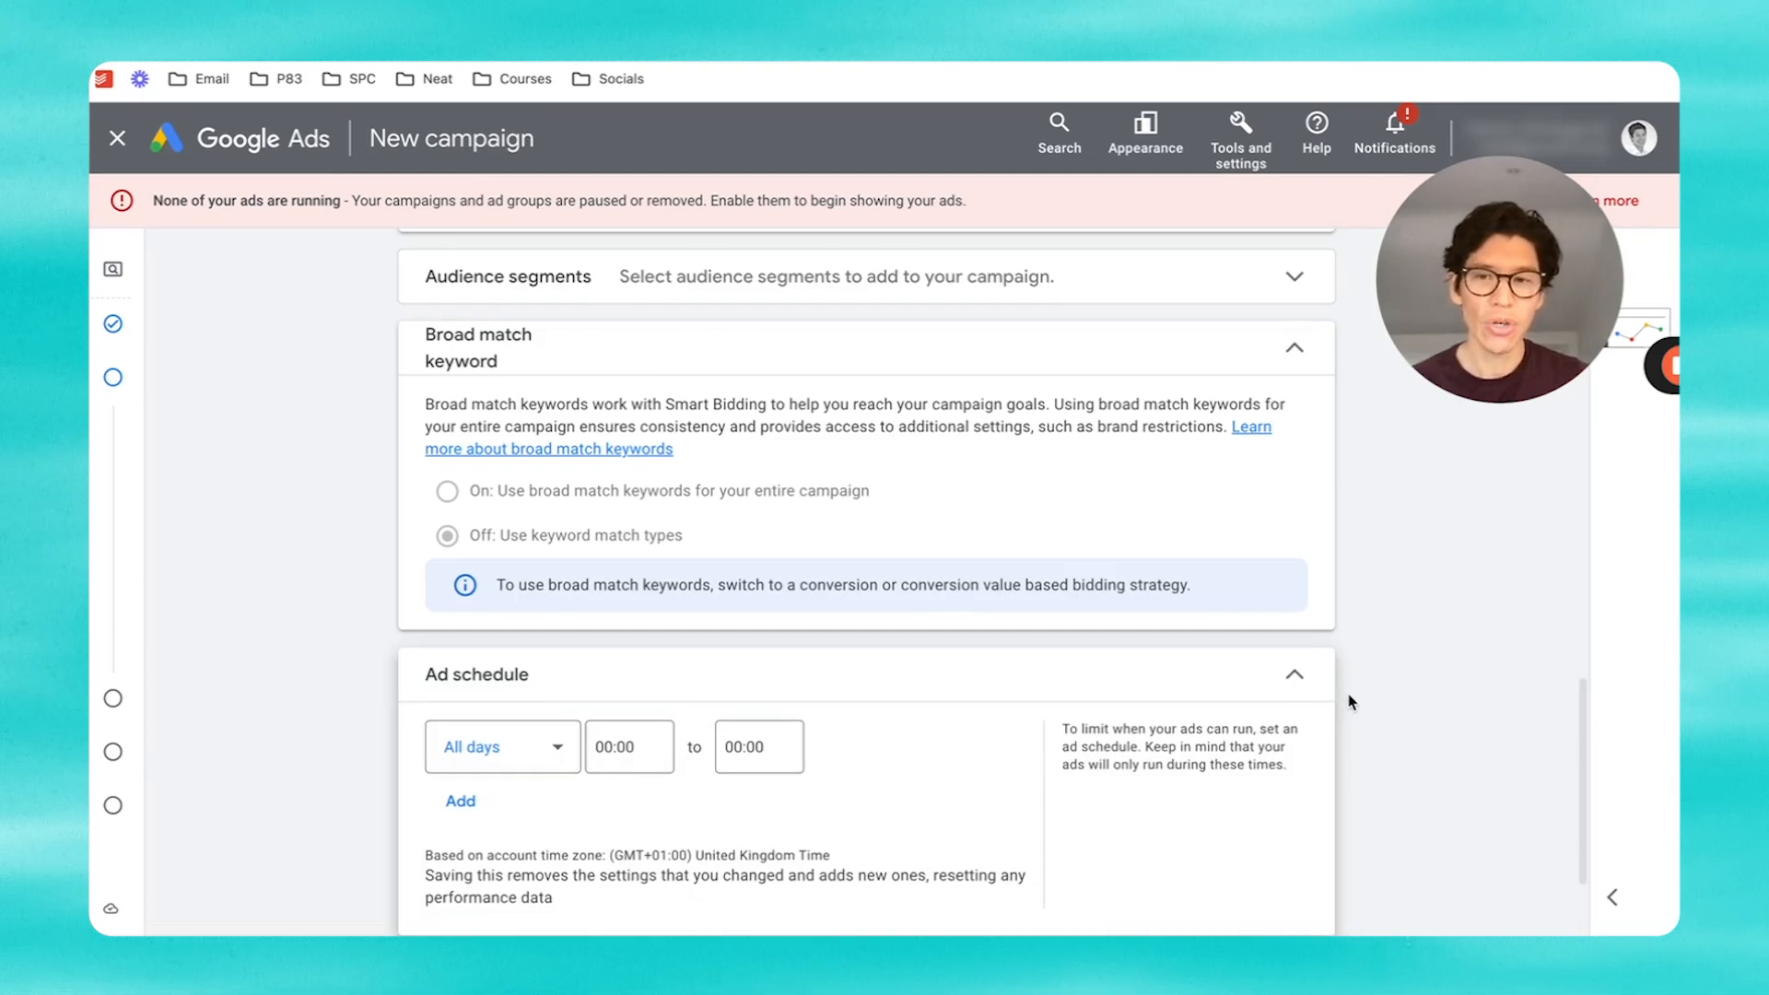
{"action": "scroll", "coordinate": [1336, 702], "scroll_direction": "down", "scroll_amount": 2}
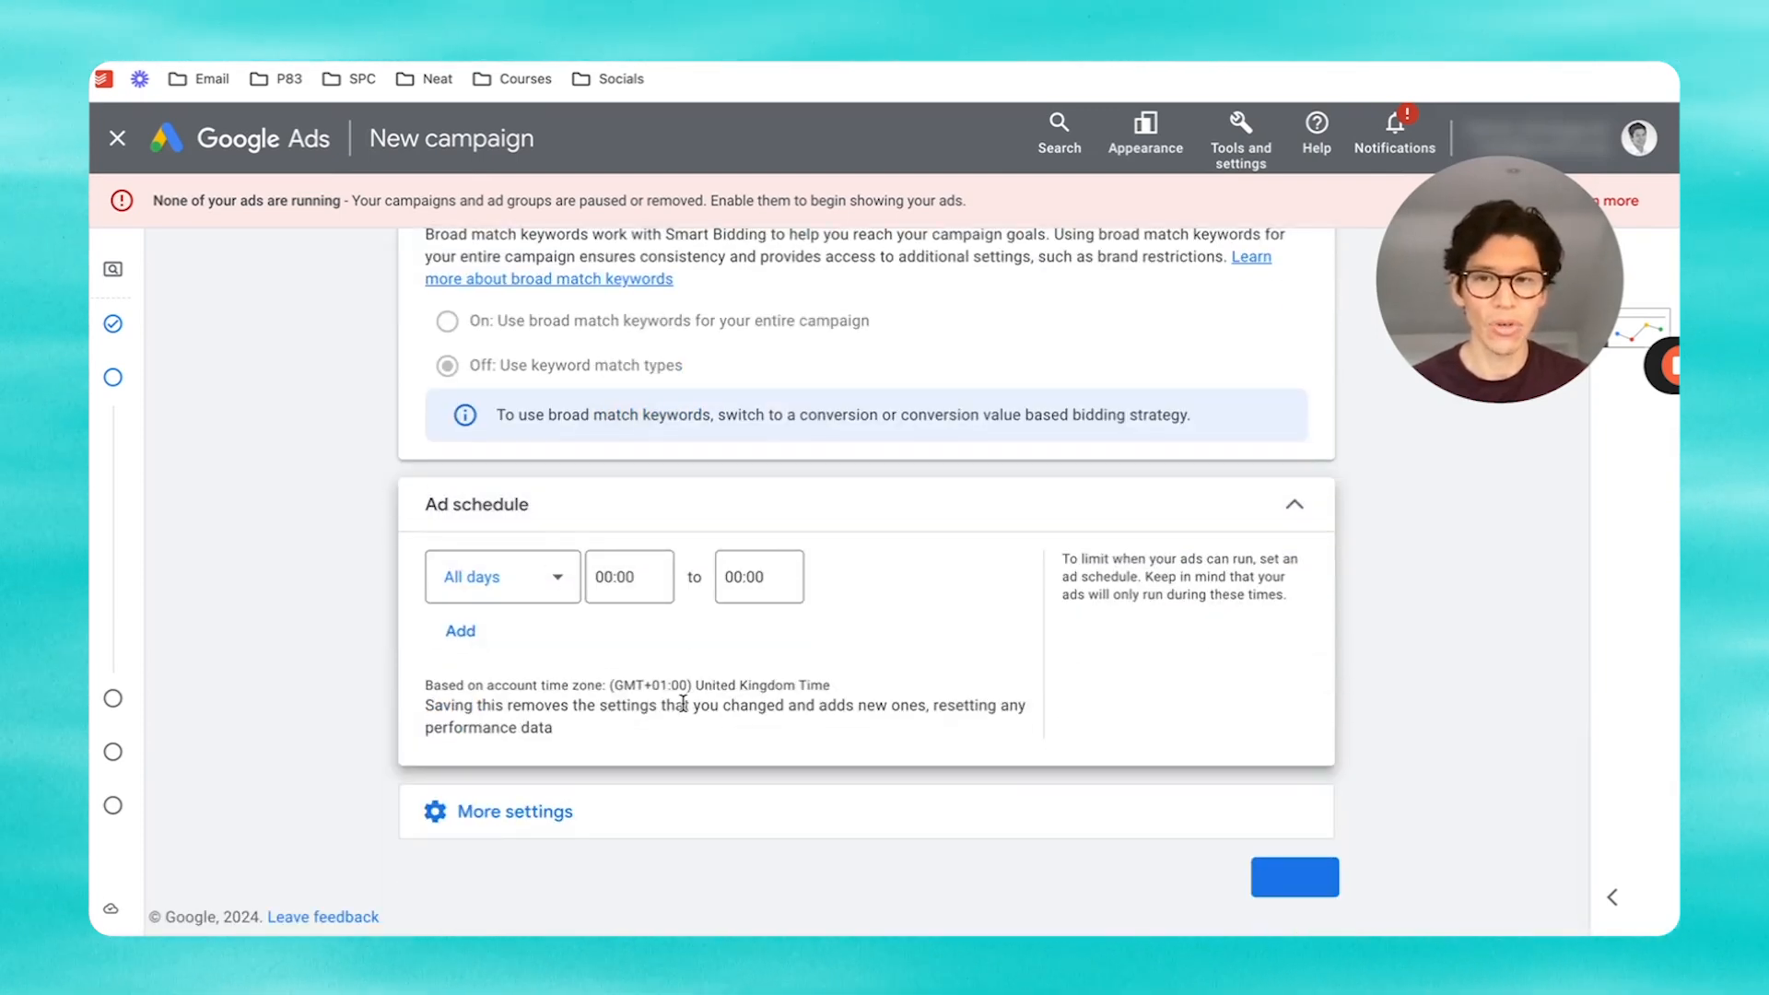
{"action": "left_click", "coordinate": [549, 588]}
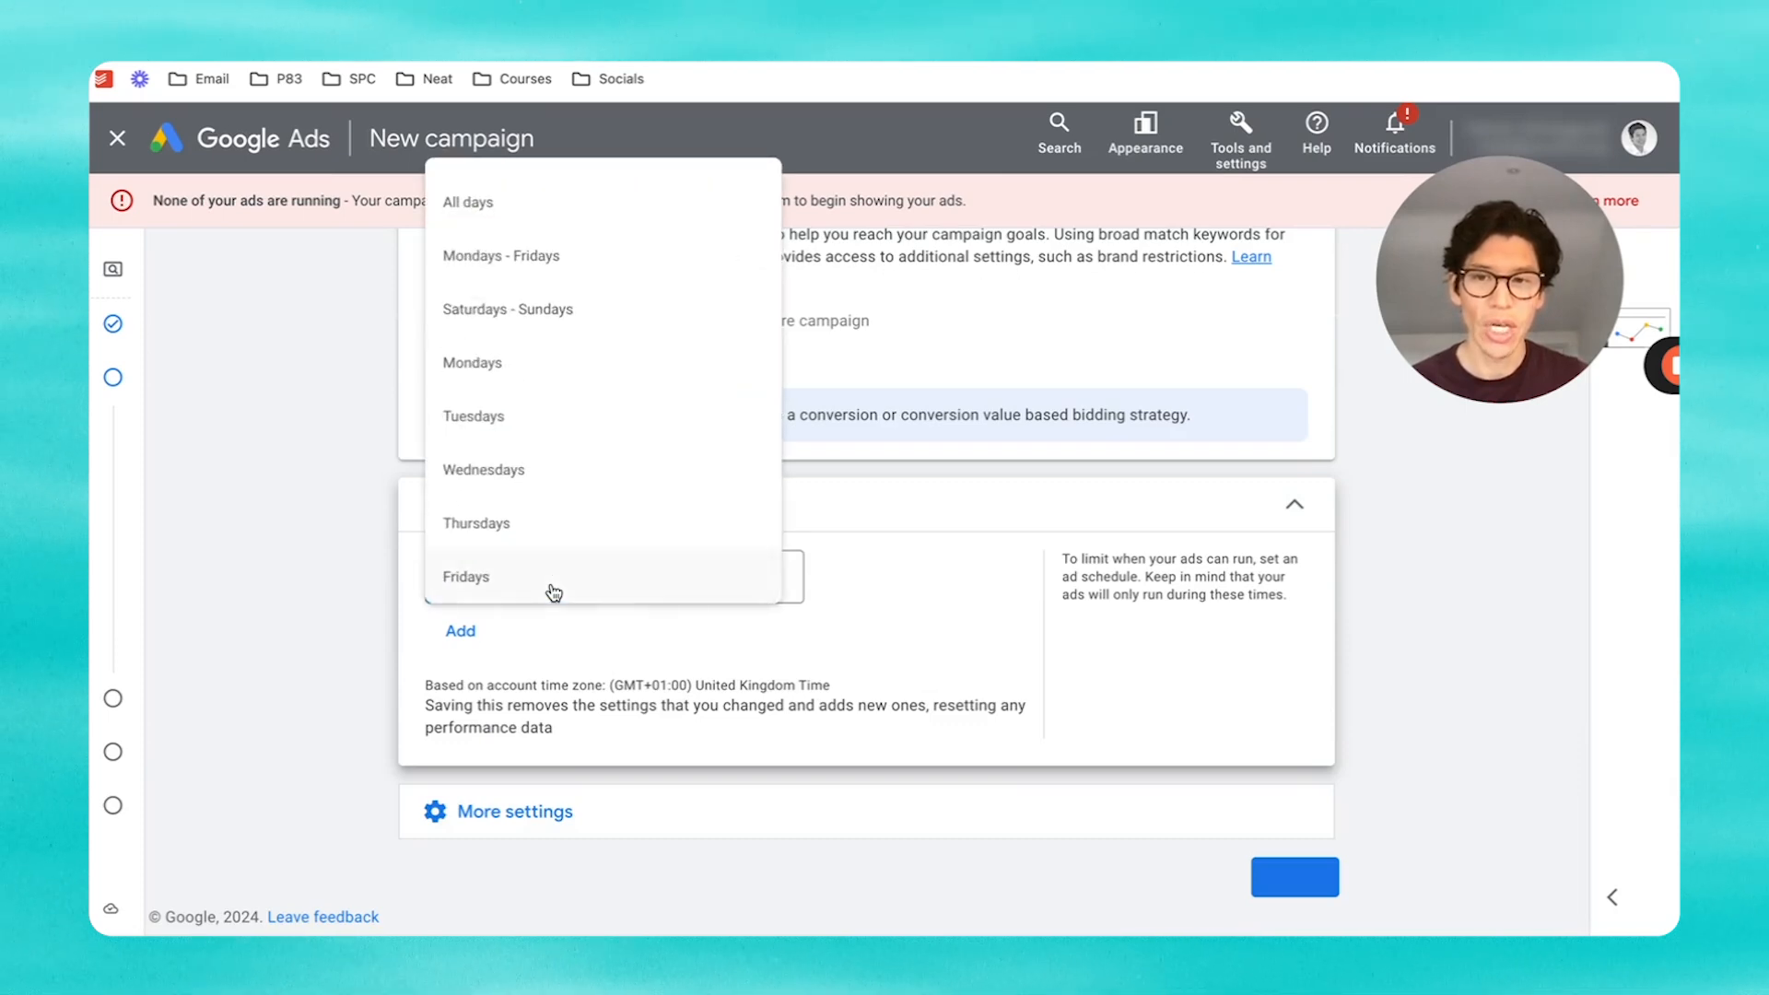
{"action": "left_click", "coordinate": [565, 256]}
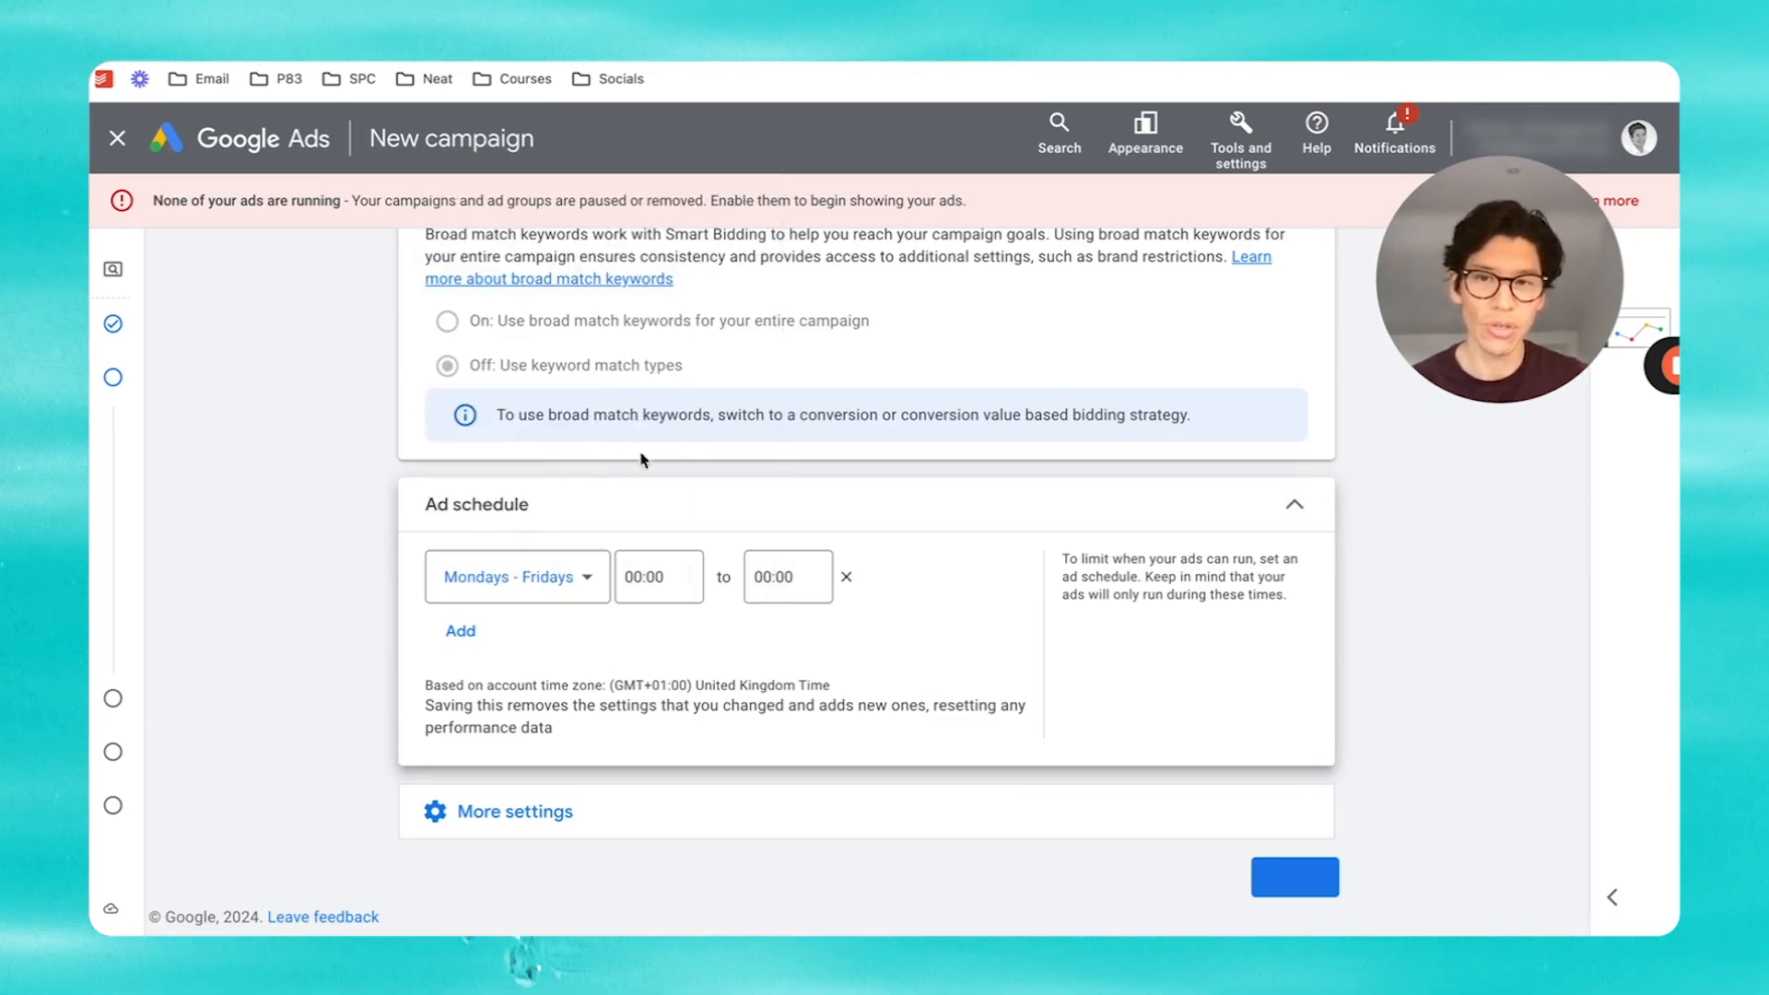
{"action": "left_click", "coordinate": [645, 577]}
{"action": "type", "text": "08:00"}
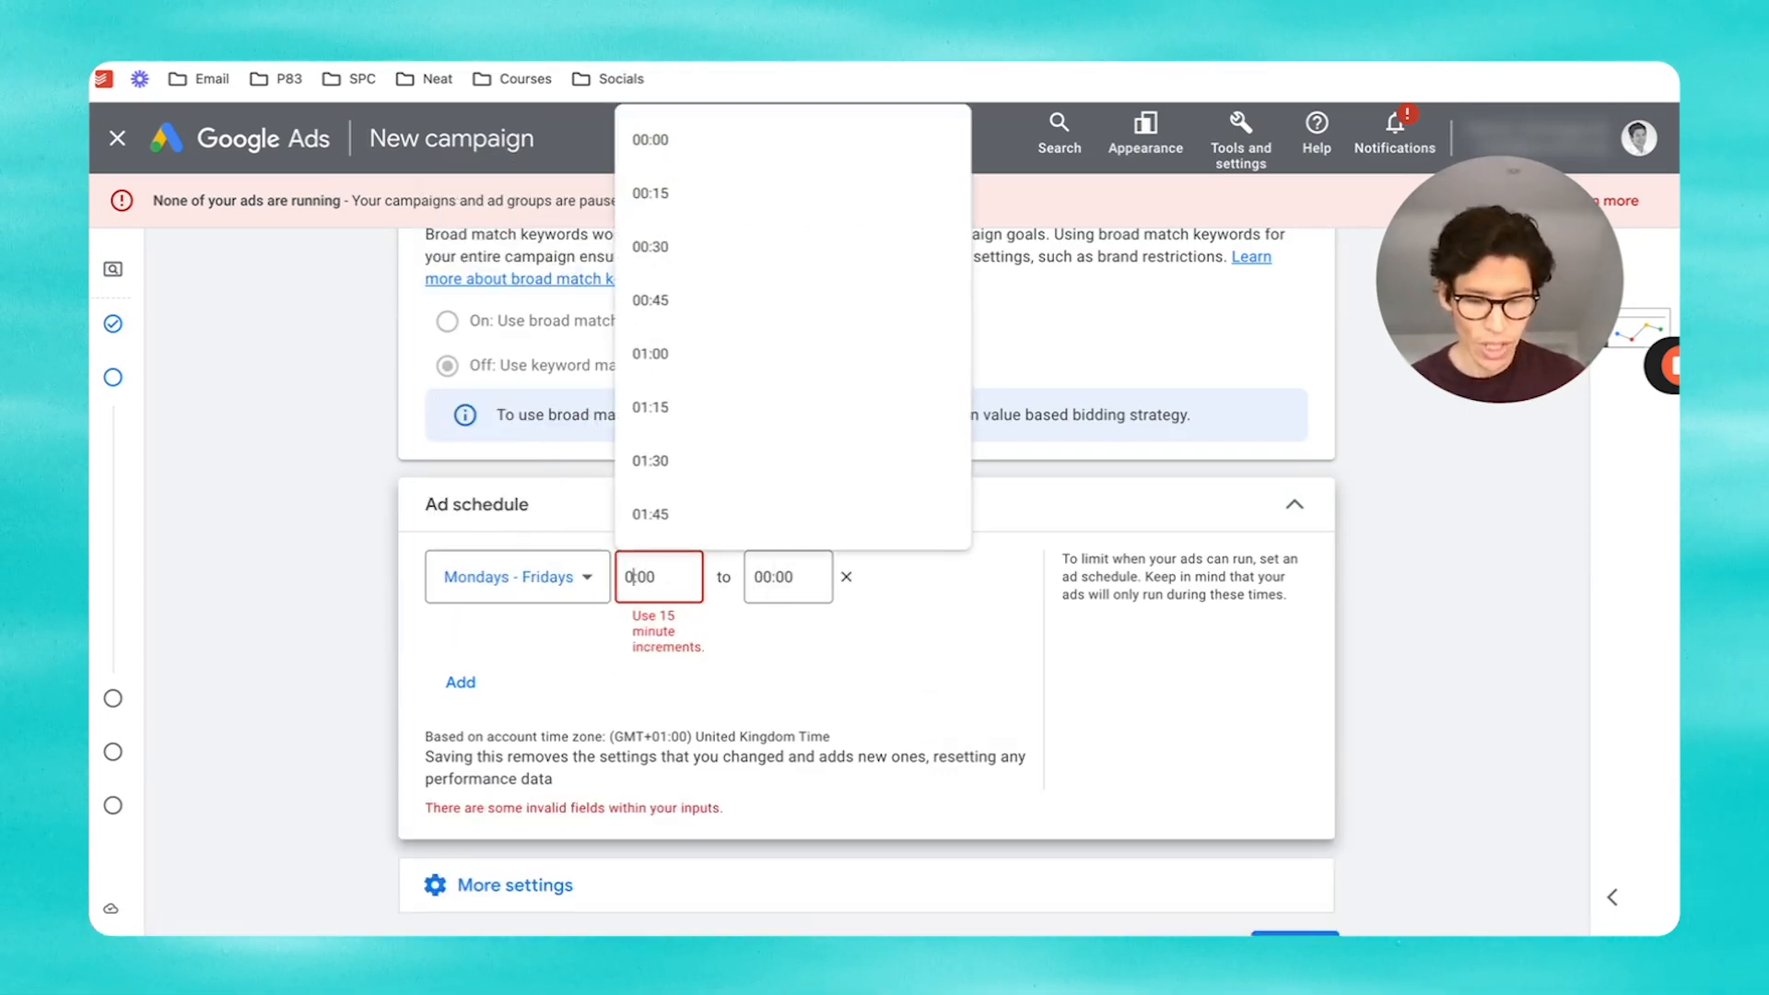
{"action": "left_click", "coordinate": [765, 577]}
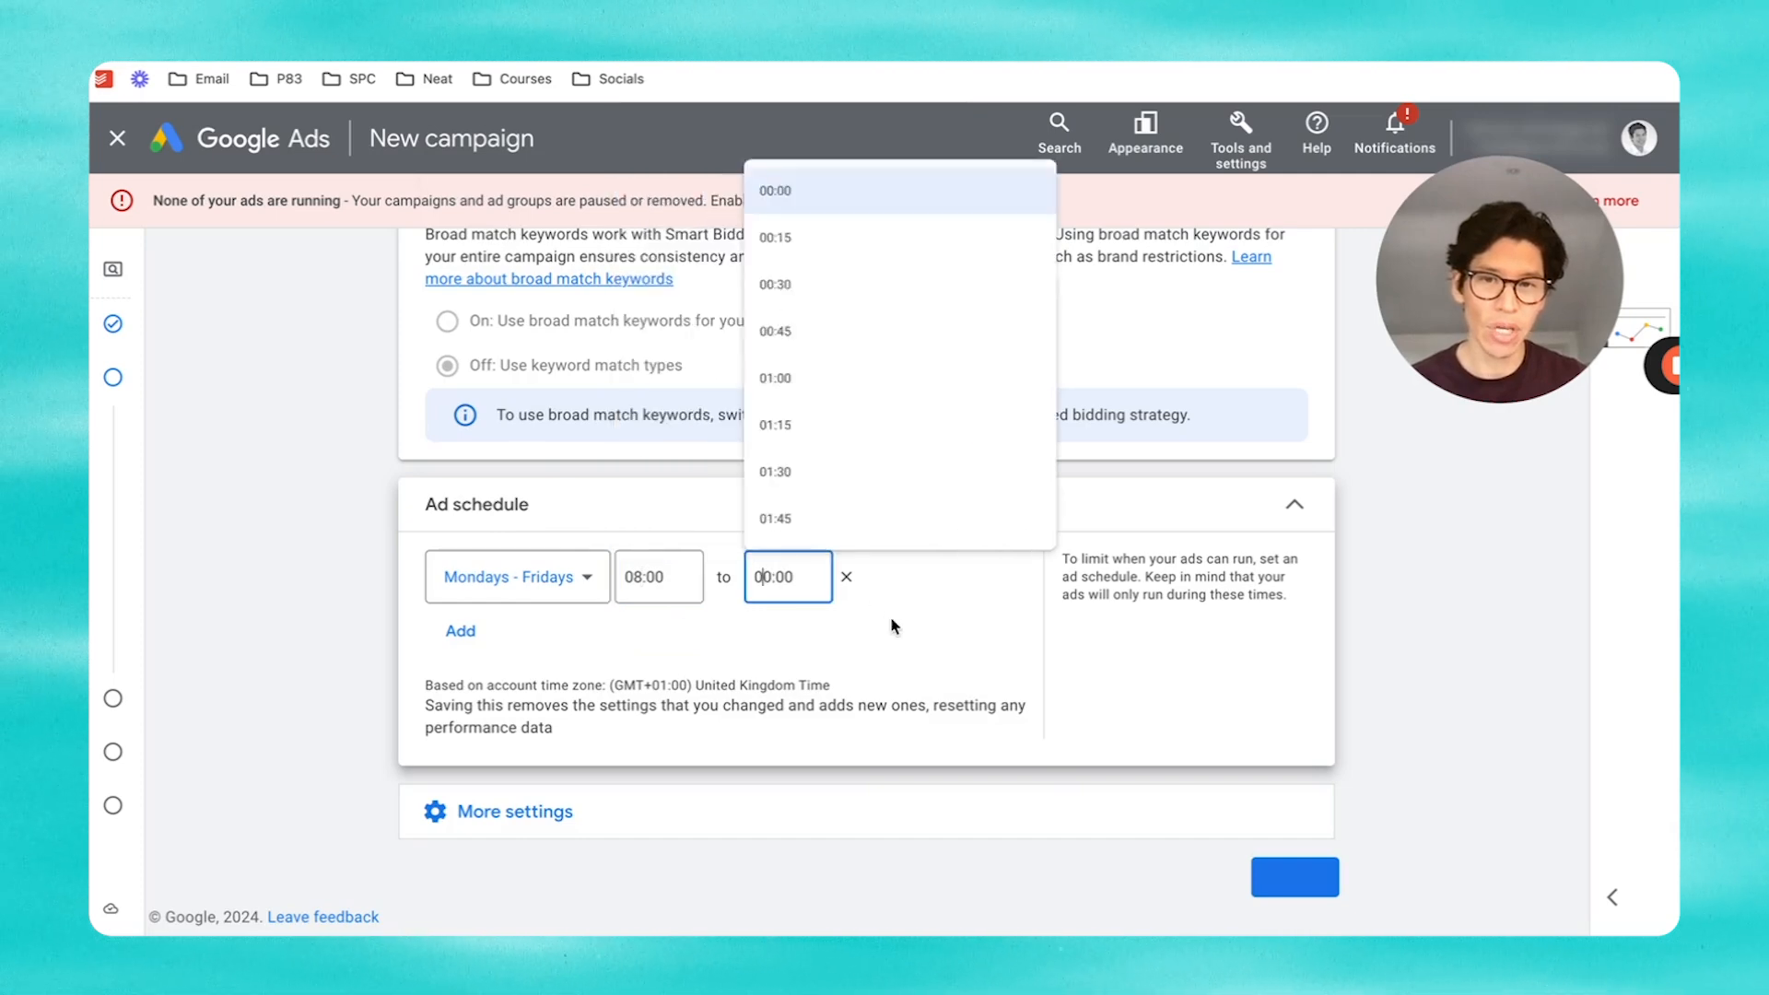
{"action": "key", "text": "BackSpace"}
{"action": "key", "text": "BackSpace"}
{"action": "key", "text": "BackSpace"}
{"action": "type", "text": "18"}
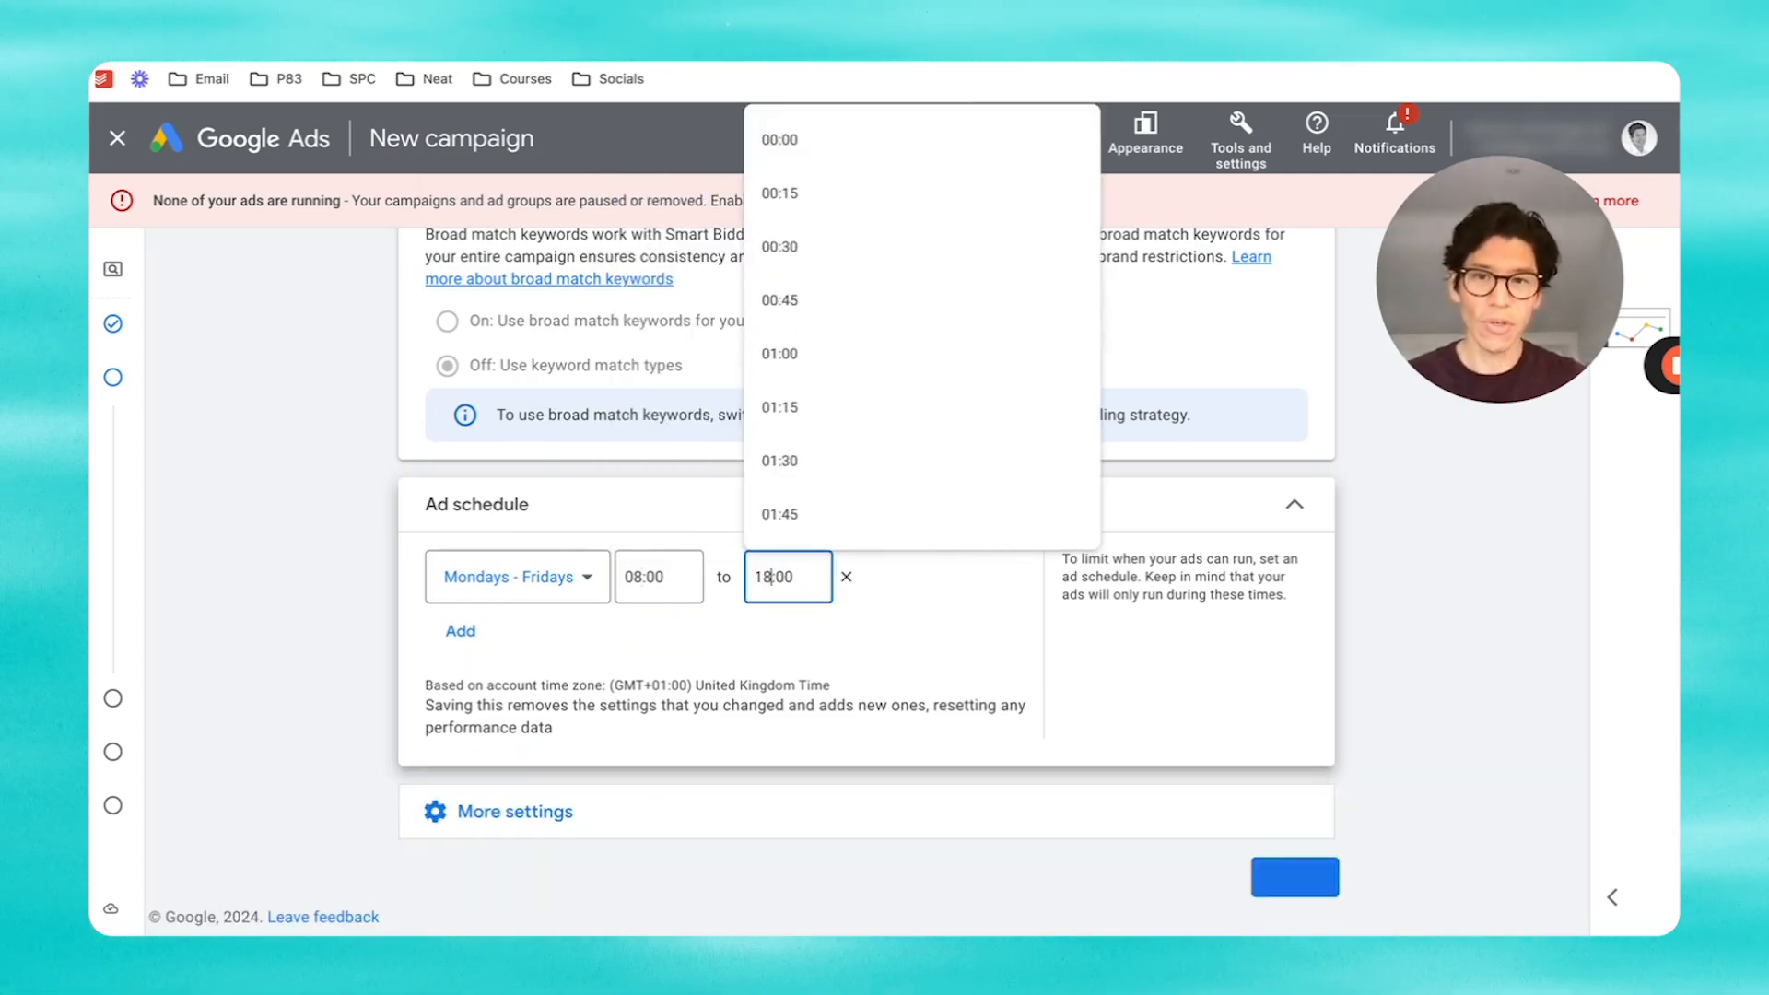
{"action": "left_click", "coordinate": [915, 671]}
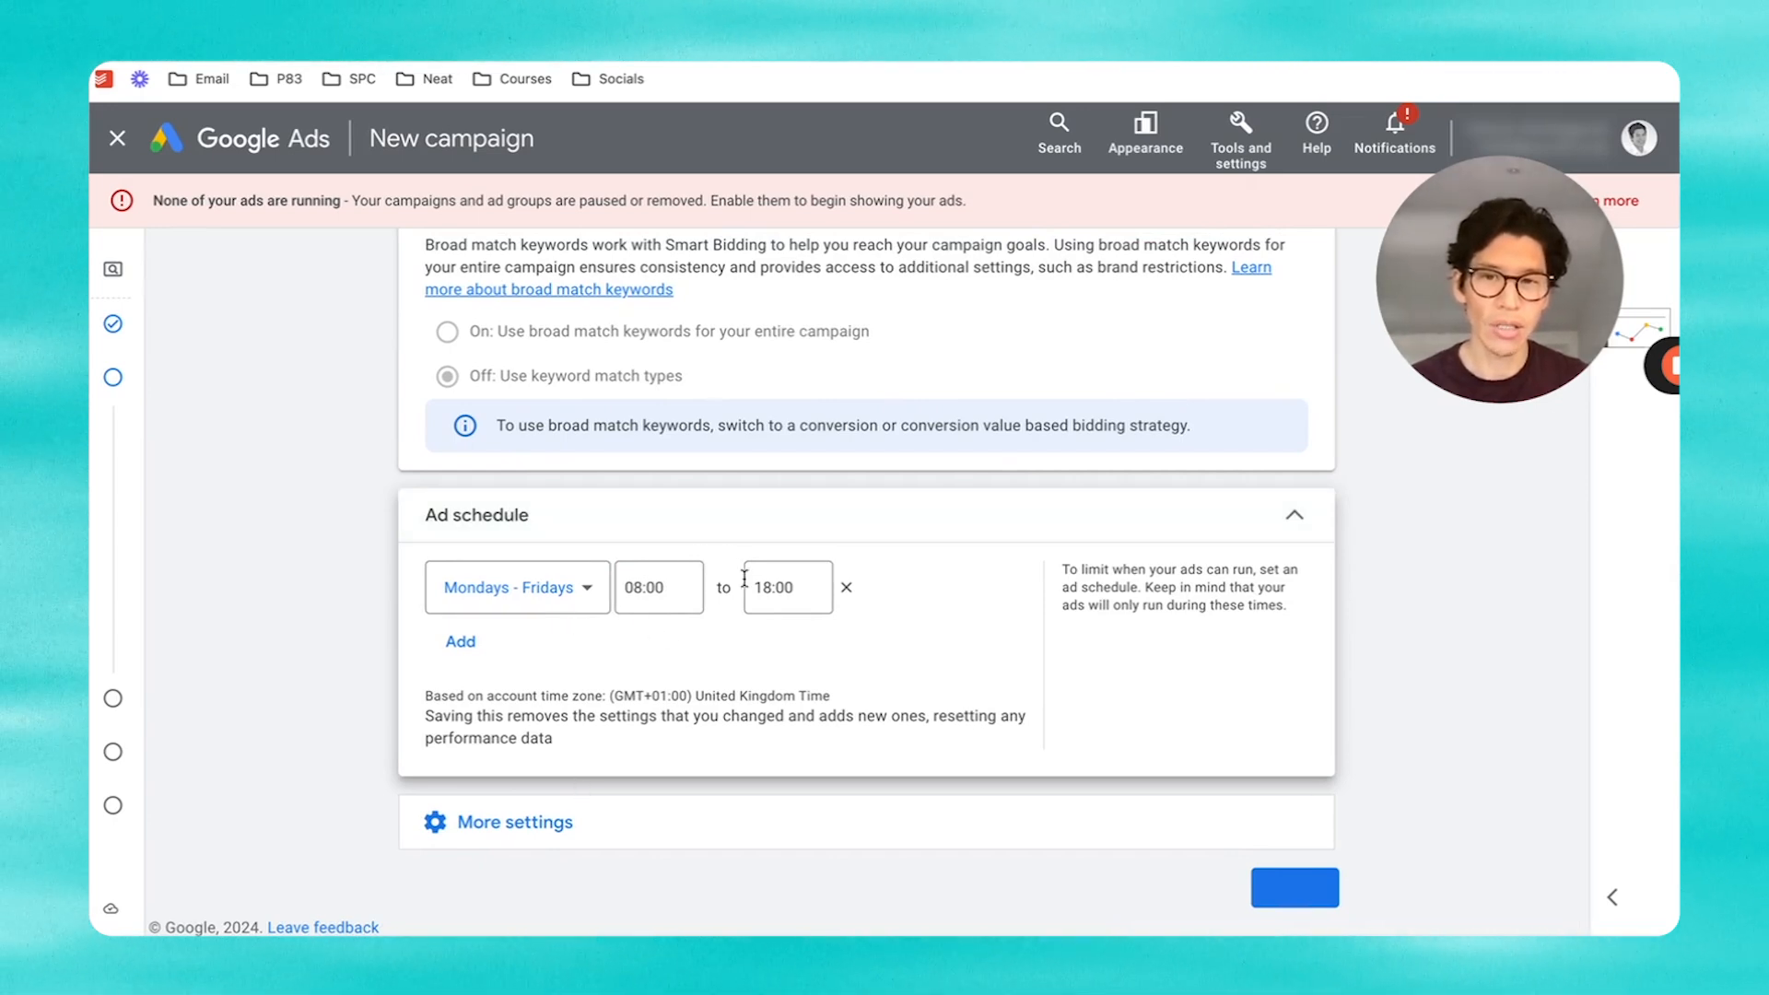
Step: Review the remaining campaign settings and continue to the Keywords and ads step
{"action": "left_click", "coordinate": [519, 822]}
{"action": "scroll", "coordinate": [855, 753], "scroll_direction": "down", "scroll_amount": 3}
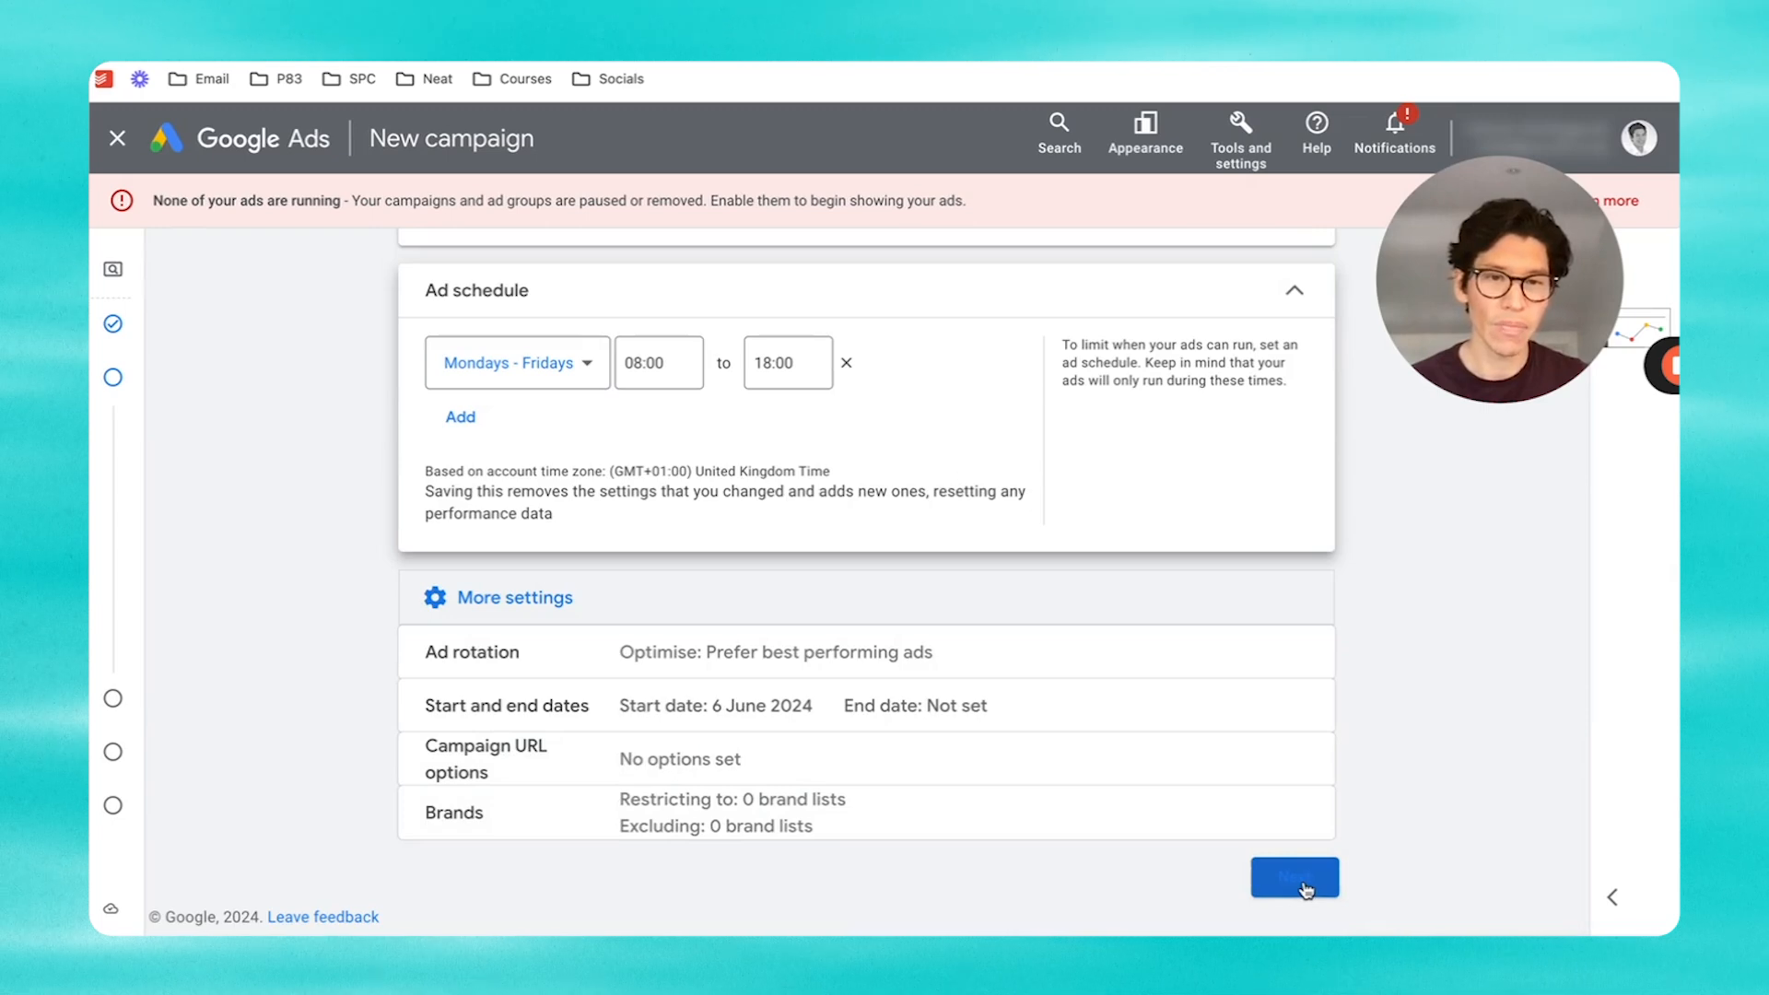
{"action": "left_click", "coordinate": [1302, 880]}
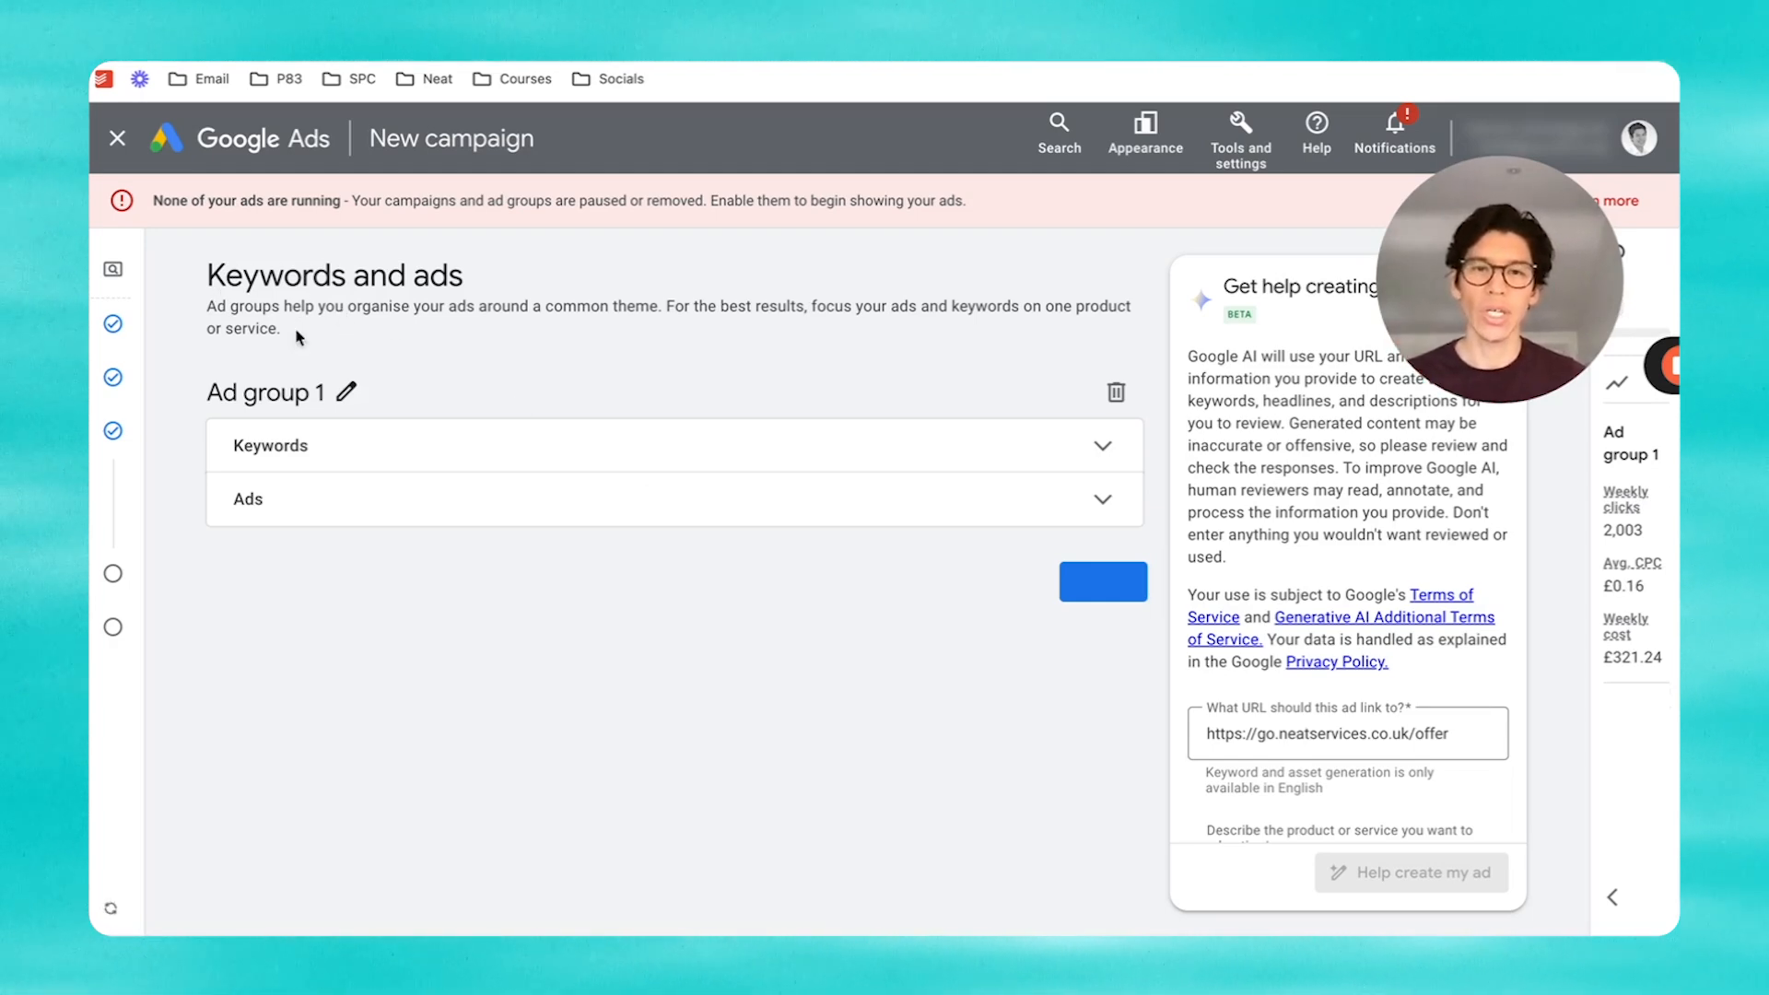
Step: Rename Ad group 1 to 'House cleaning' and open its keywords section
{"action": "left_click", "coordinate": [345, 396]}
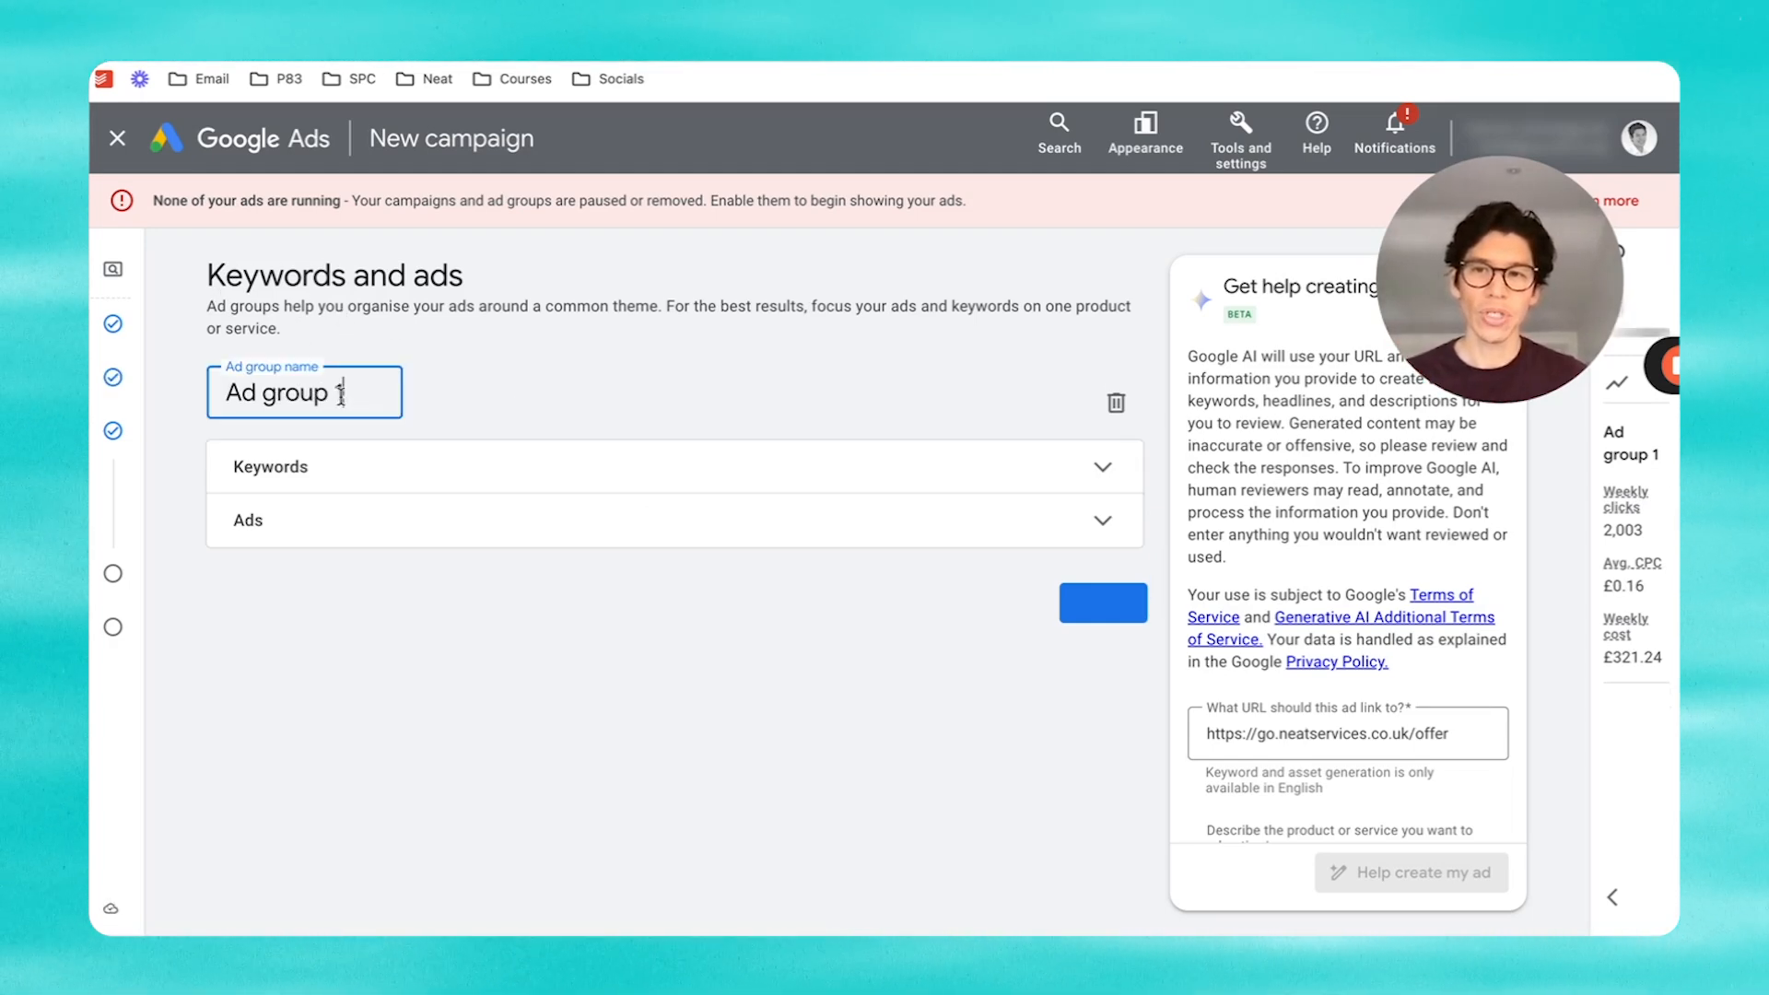
{"action": "triple_click", "coordinate": [339, 394]}
{"action": "type", "text": "House cleaning"}
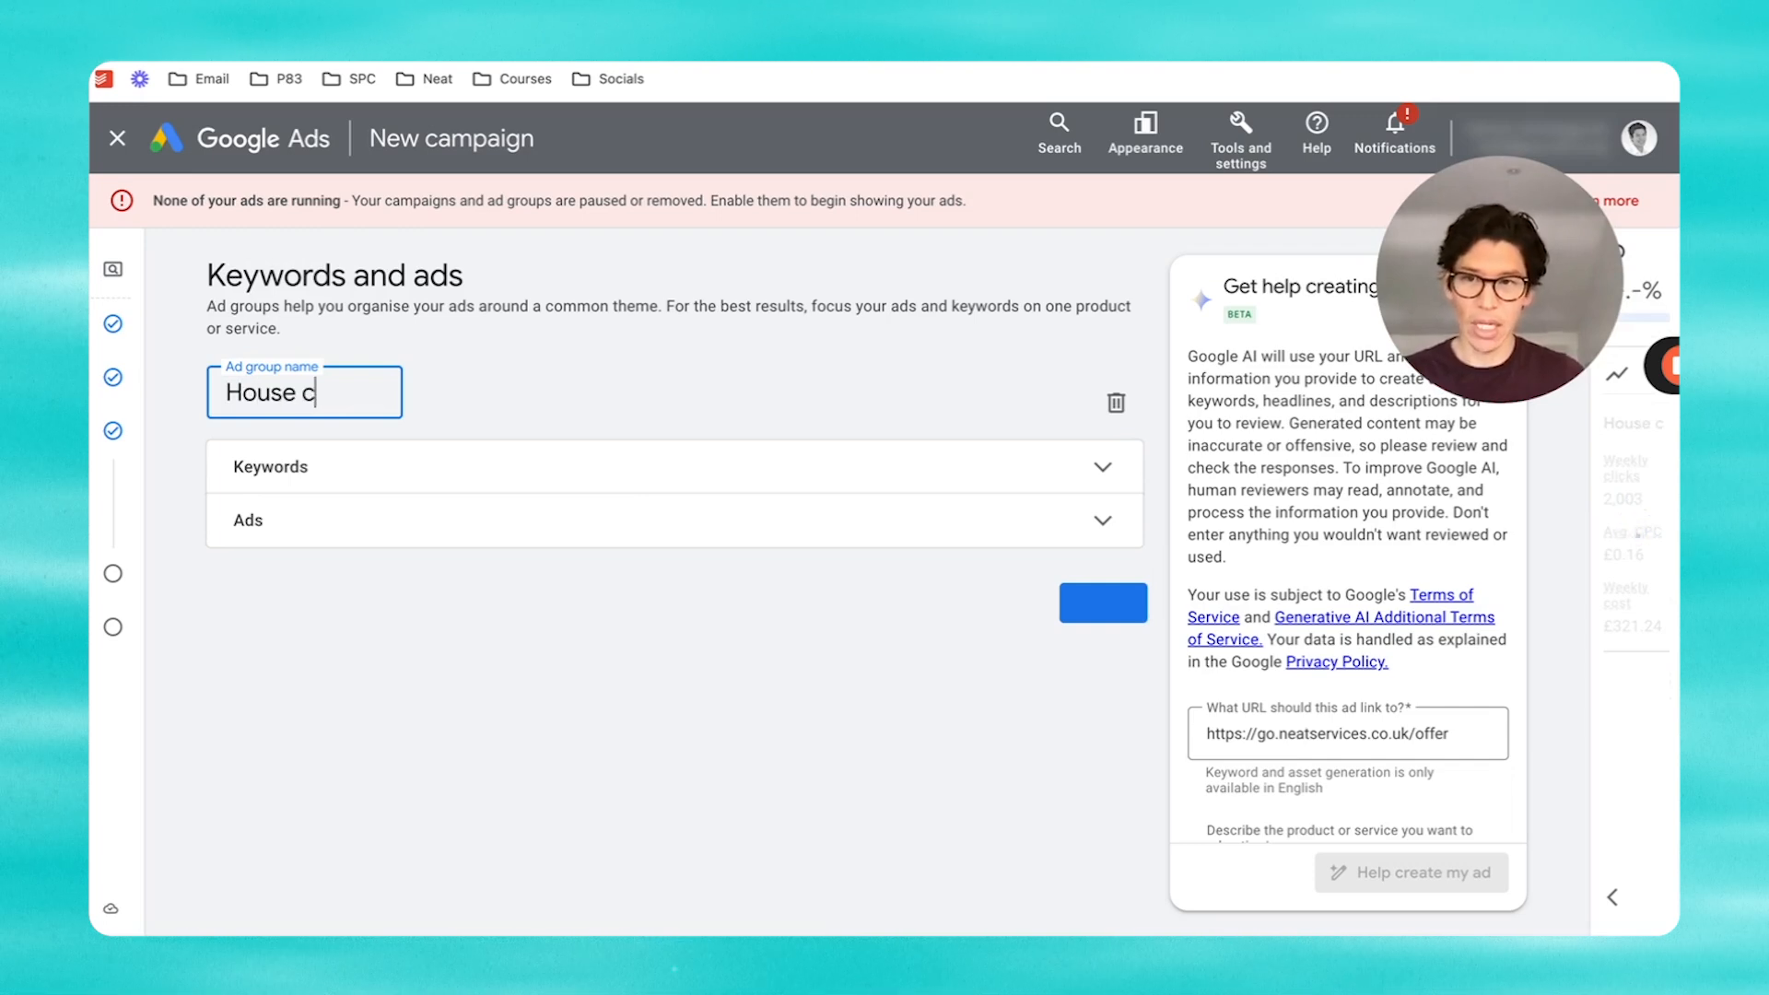
{"action": "left_click", "coordinate": [714, 406]}
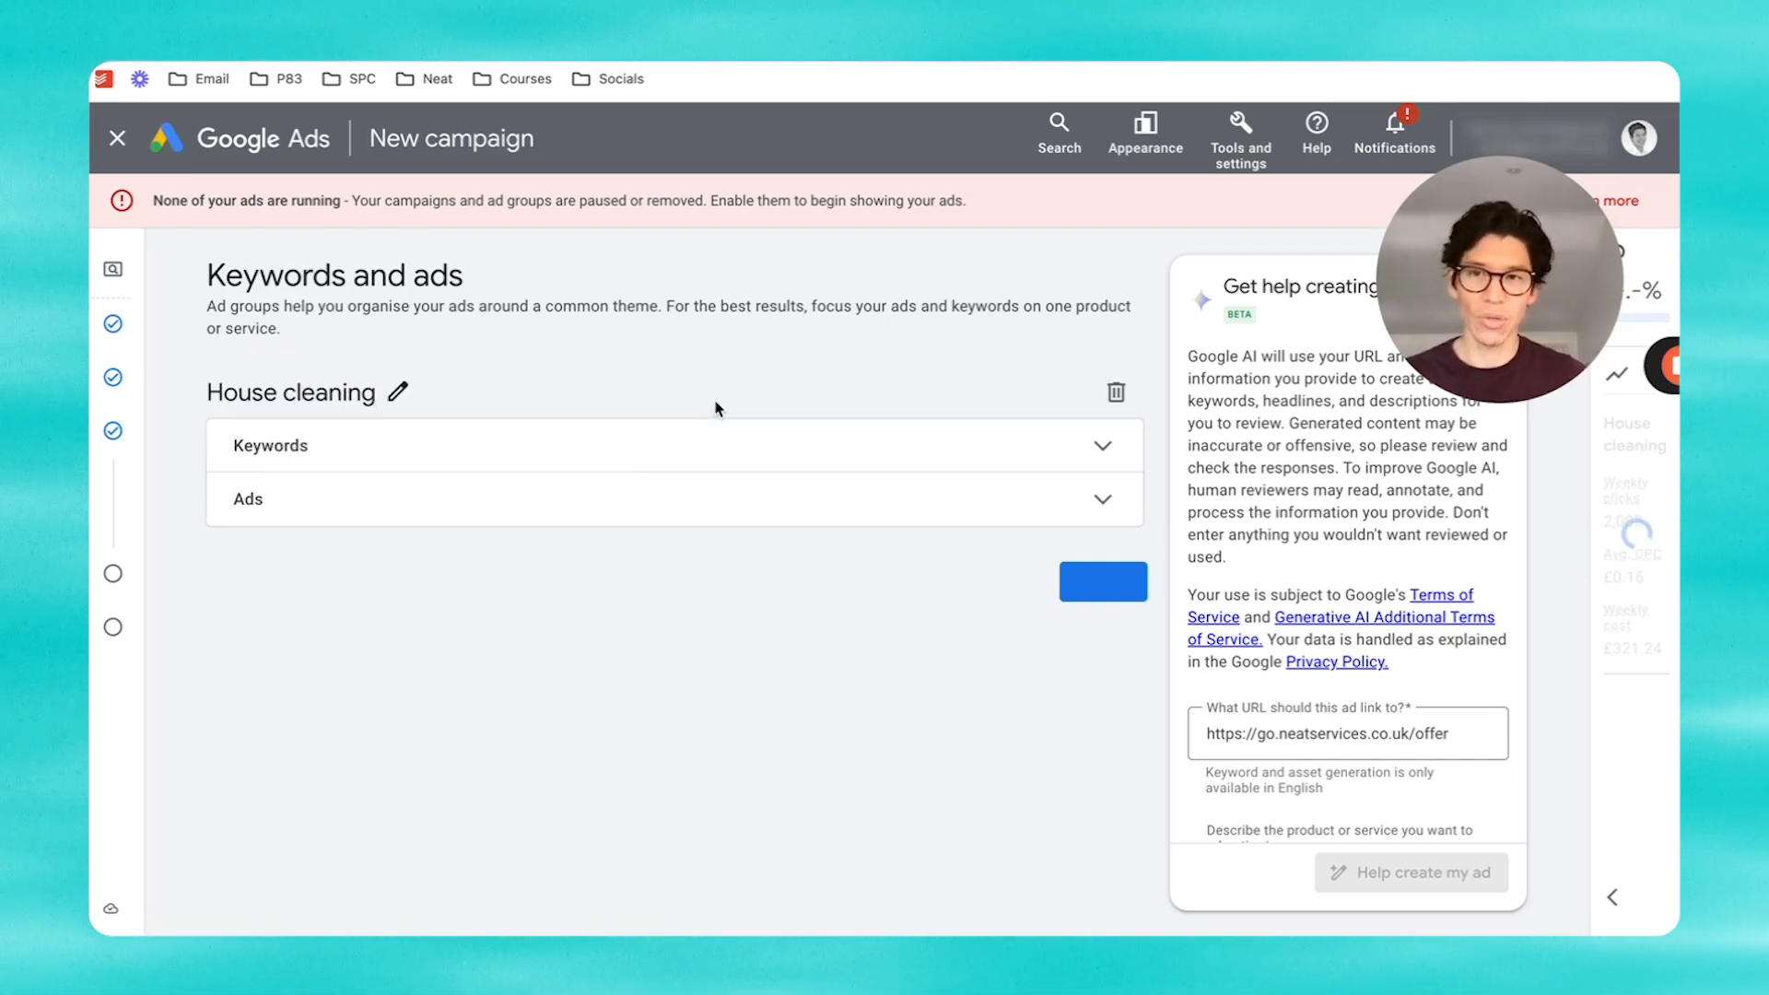
{"action": "left_click", "coordinate": [1086, 452]}
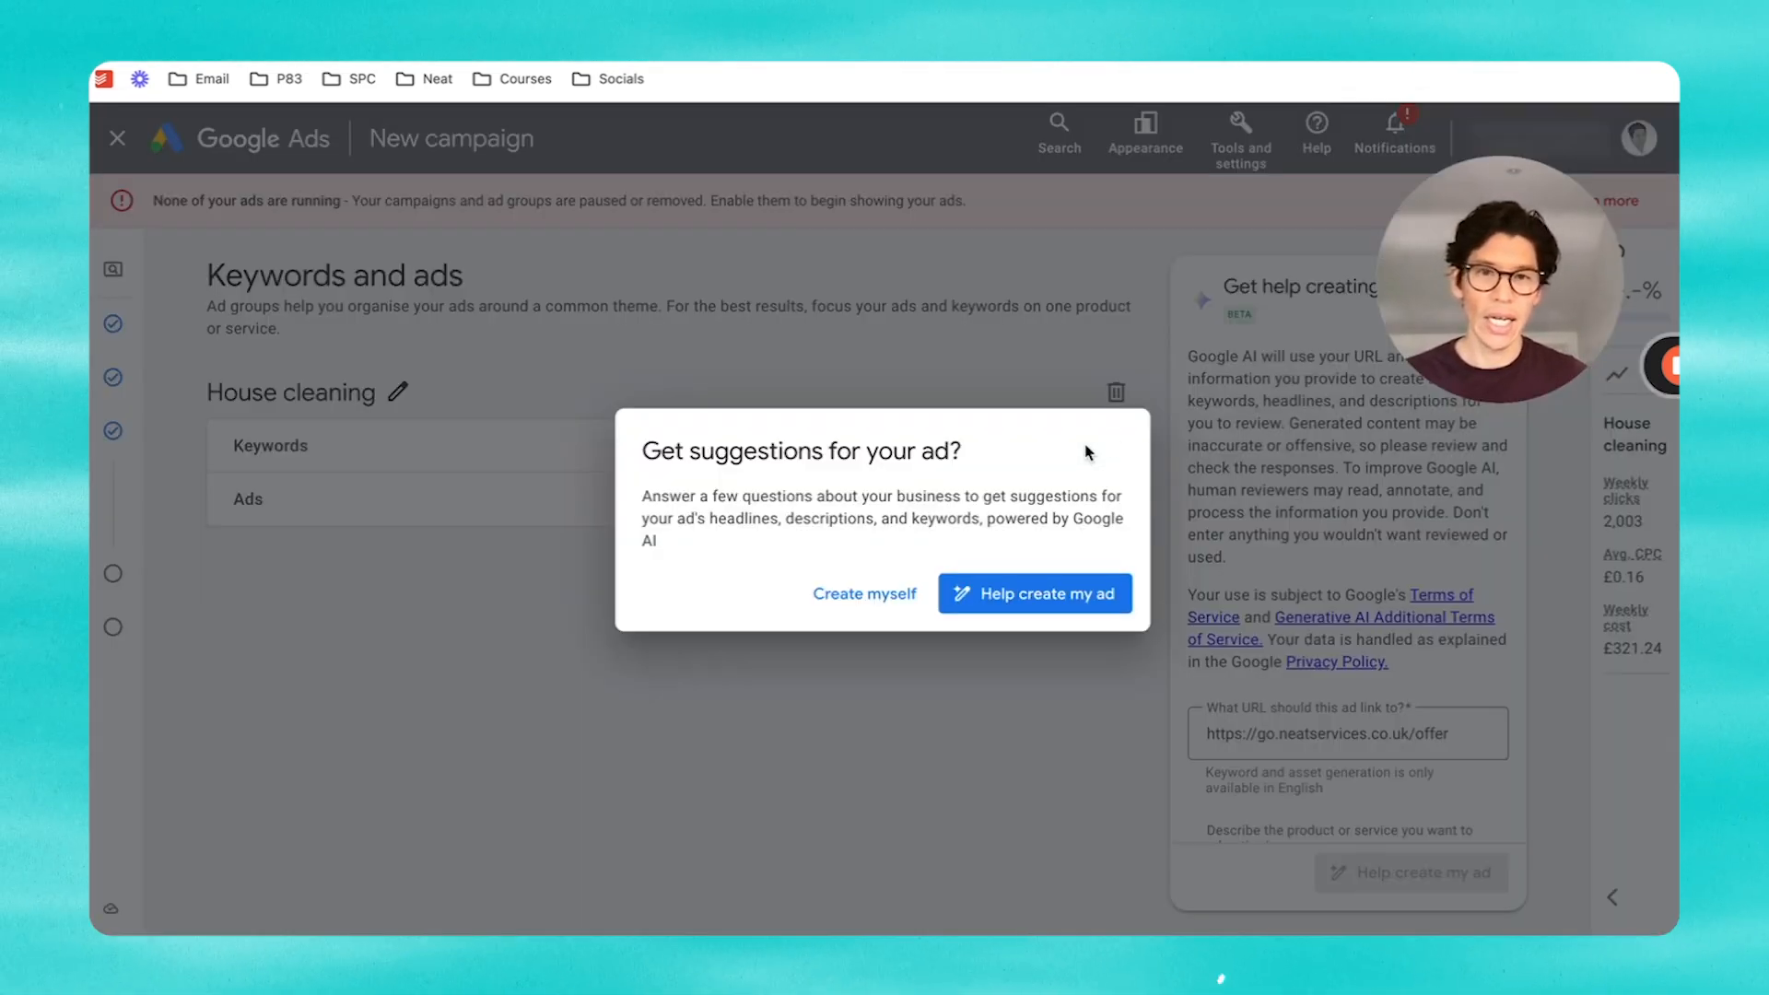
Step: Choose 'Create myself' and delete all seven suggested keywords from the keyword box
{"action": "left_click", "coordinate": [864, 595]}
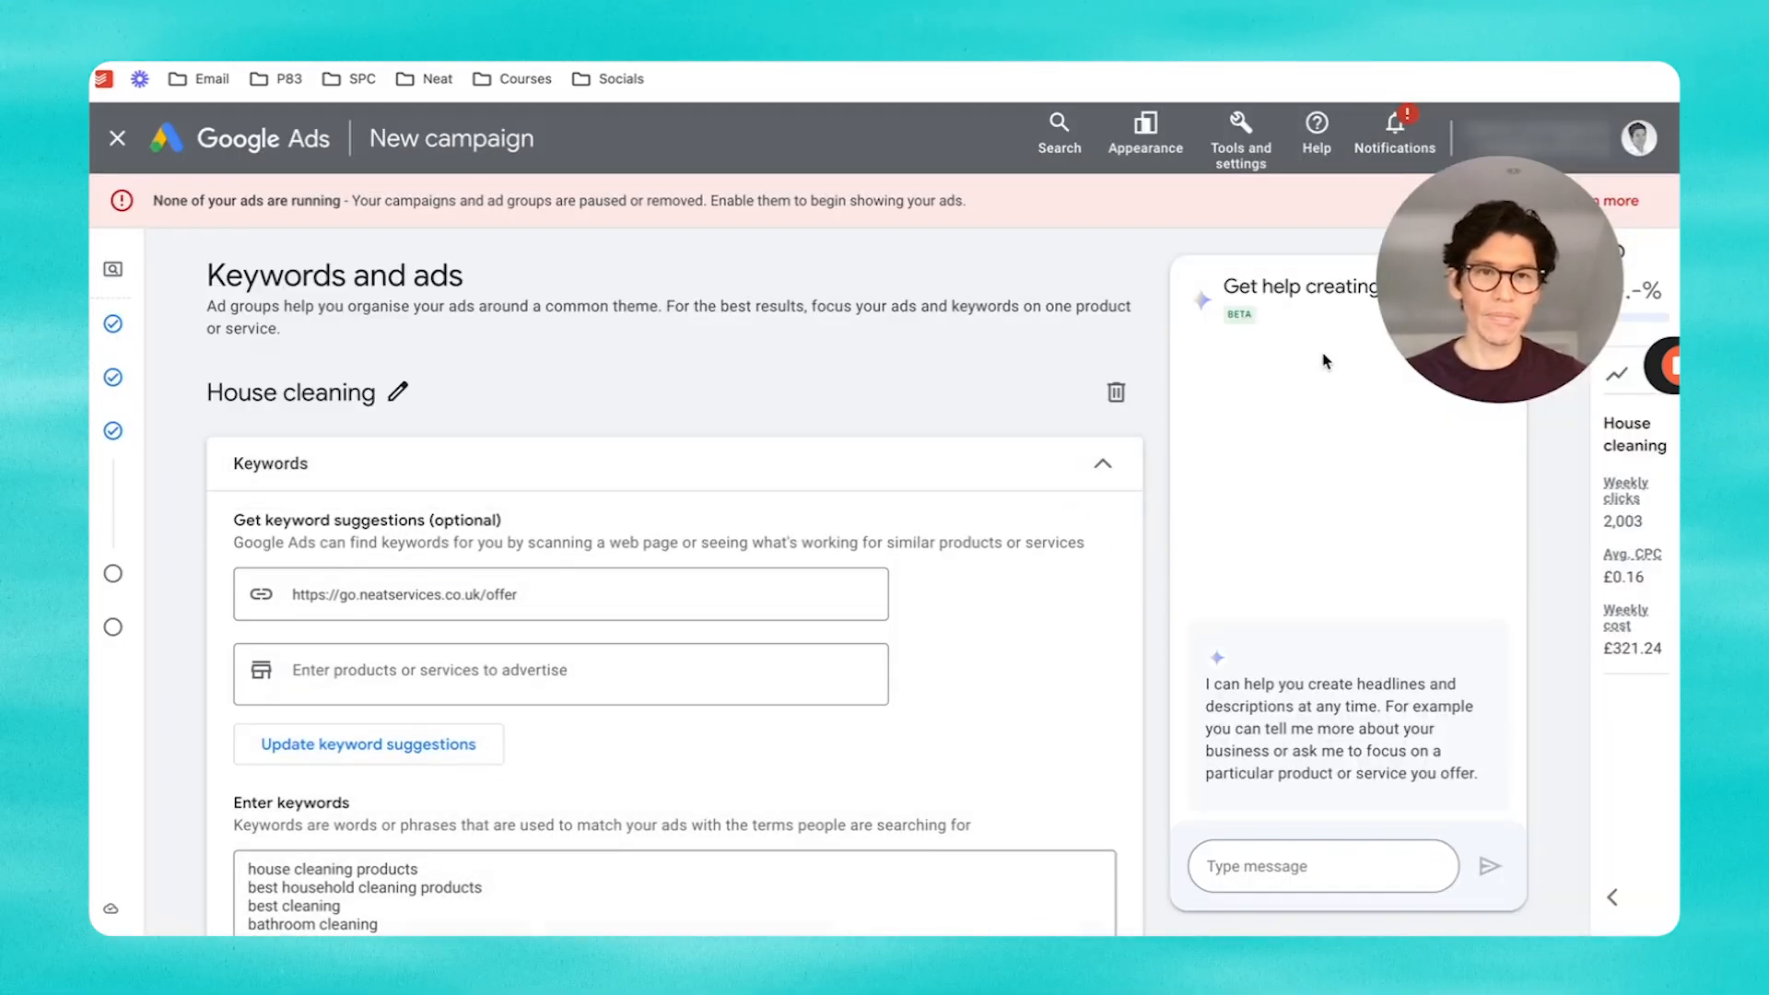
{"action": "scroll", "coordinate": [857, 546], "scroll_direction": "down", "scroll_amount": 3}
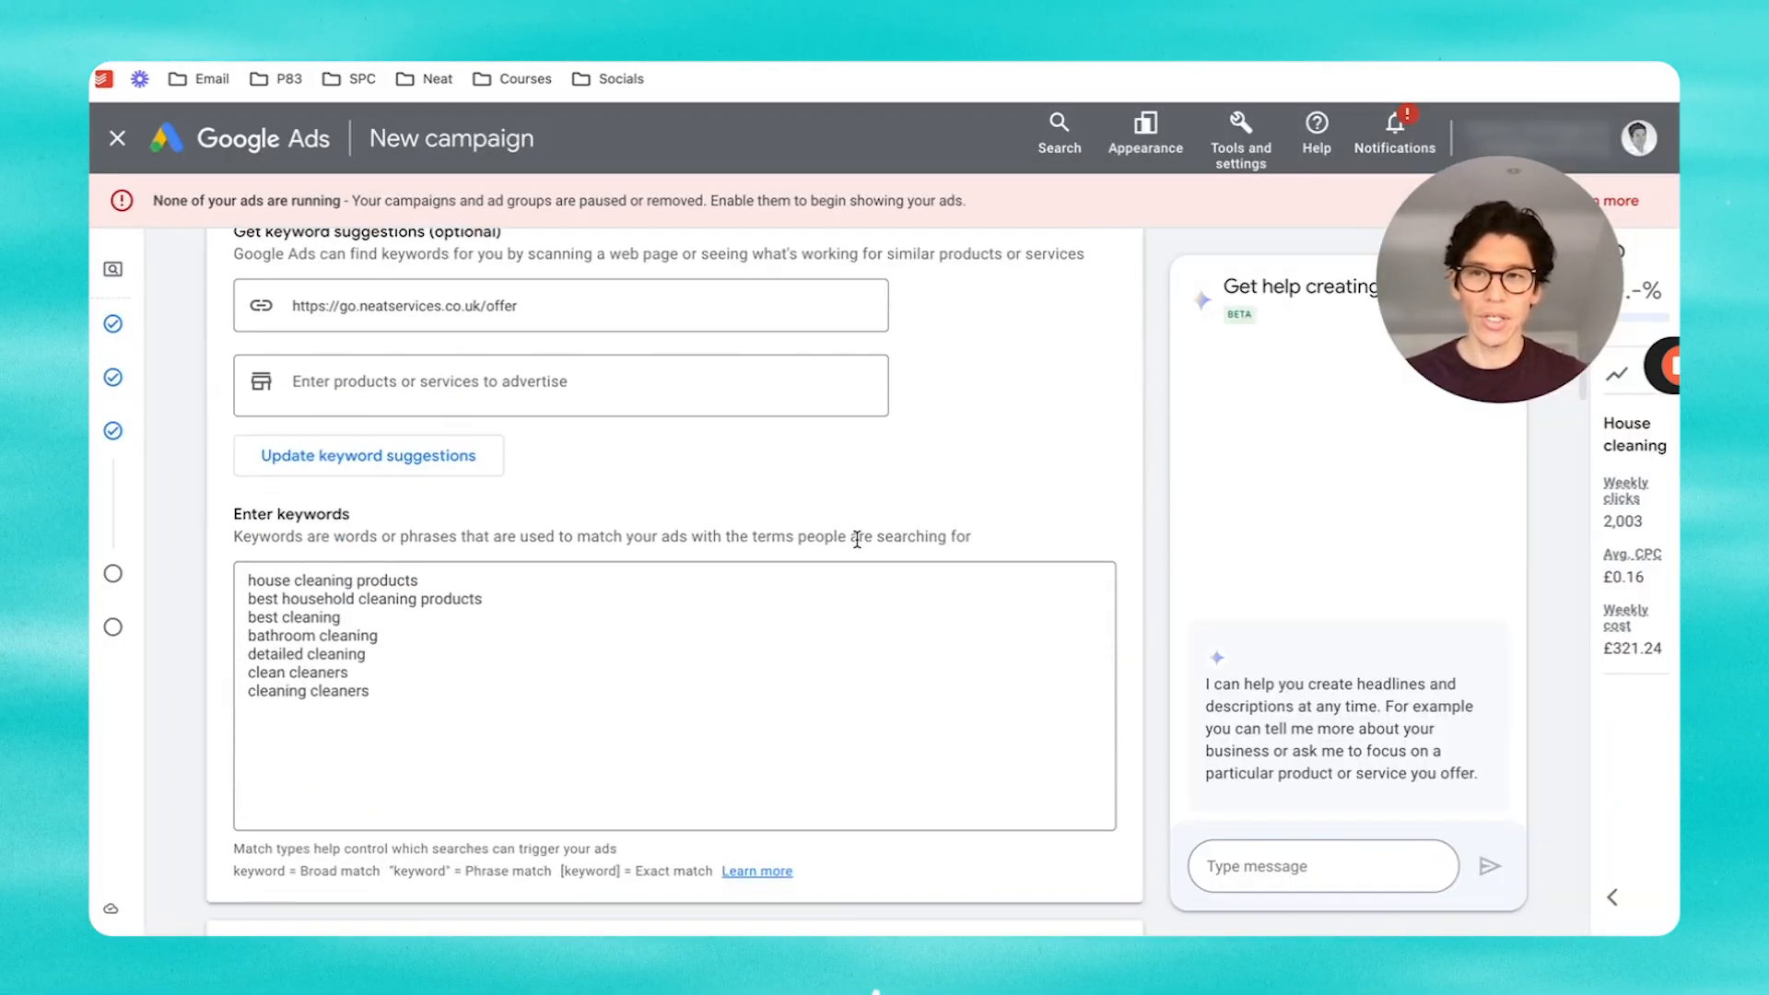
{"action": "scroll", "coordinate": [859, 549], "scroll_direction": "up", "scroll_amount": 1}
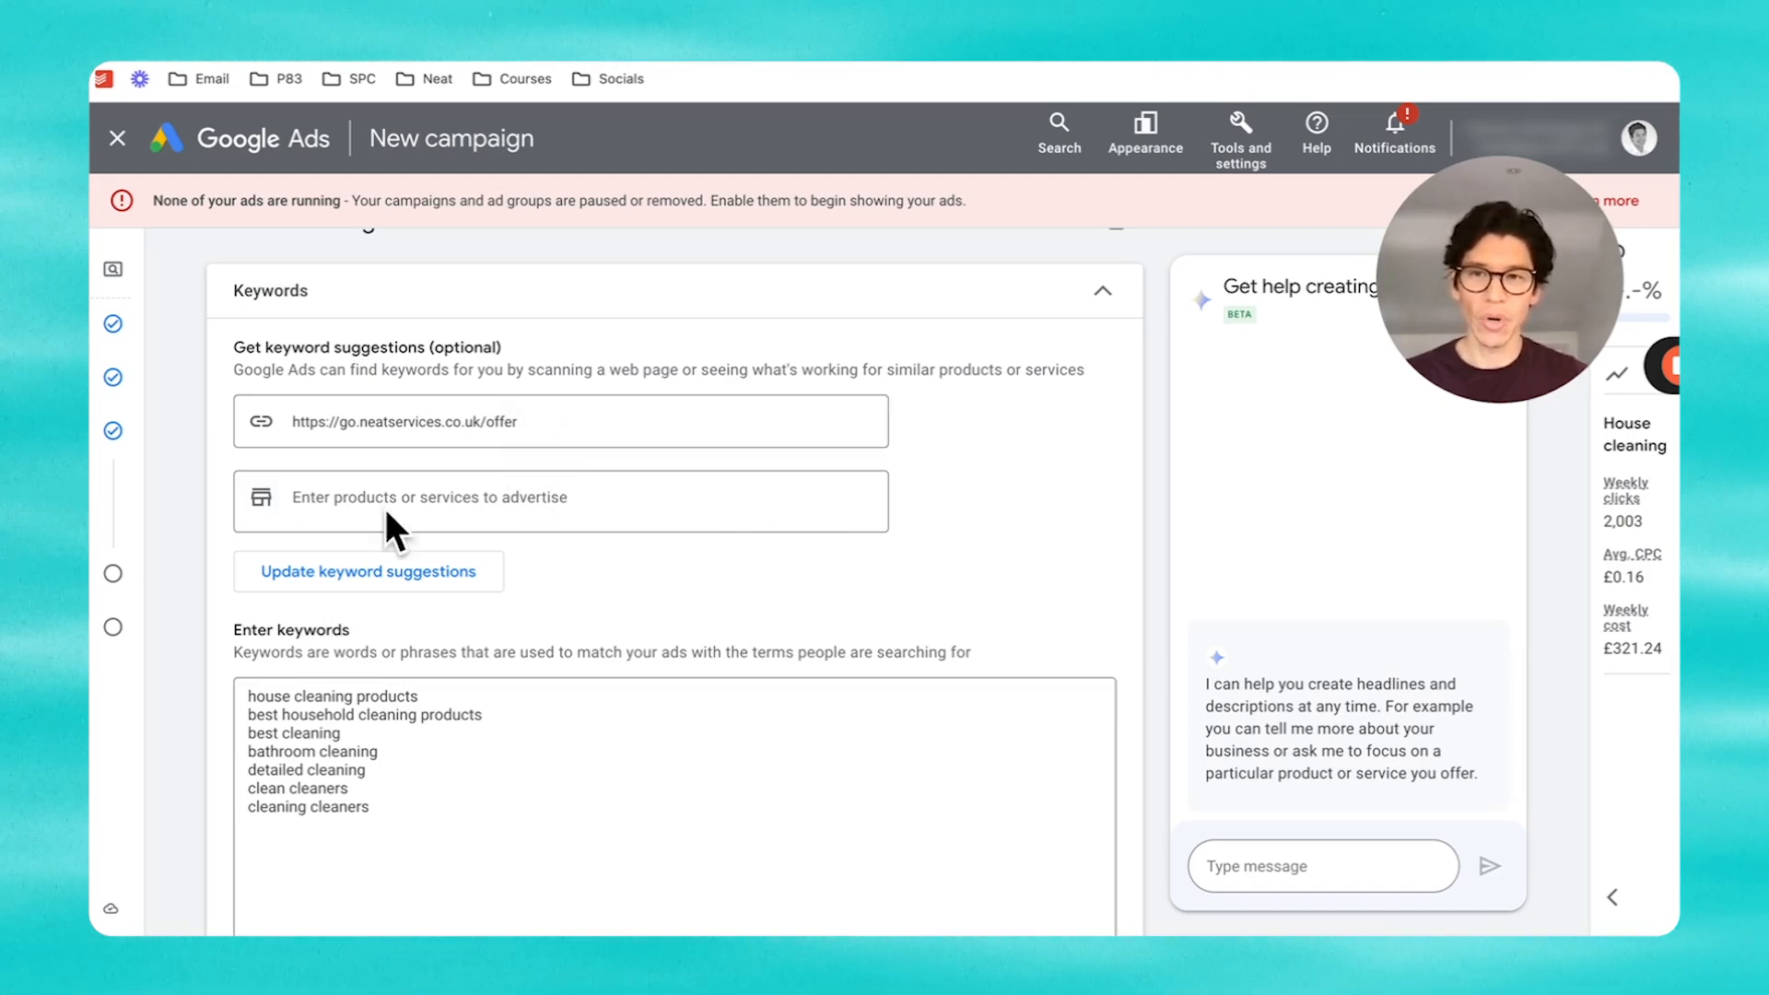
{"action": "scroll", "coordinate": [368, 760], "scroll_direction": "down", "scroll_amount": 1}
{"action": "left_click_drag", "start_coordinate": [417, 808], "coordinate": [195, 678]}
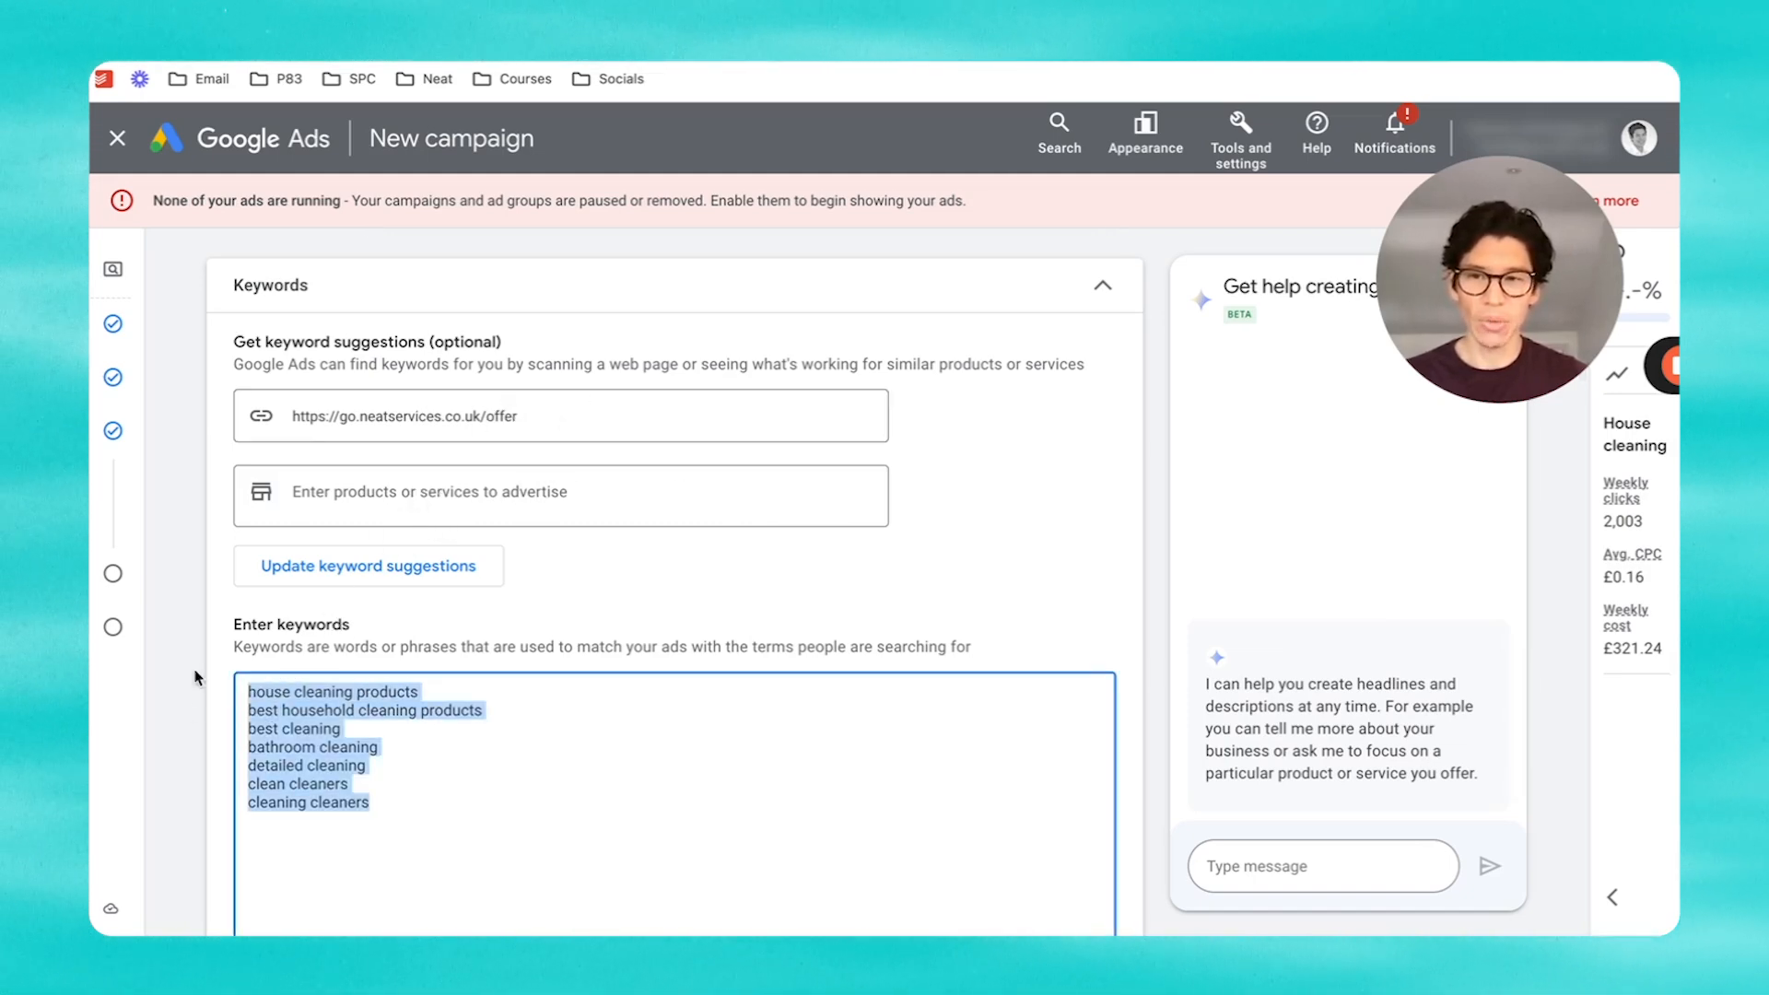
{"action": "key", "text": "BackSpace"}
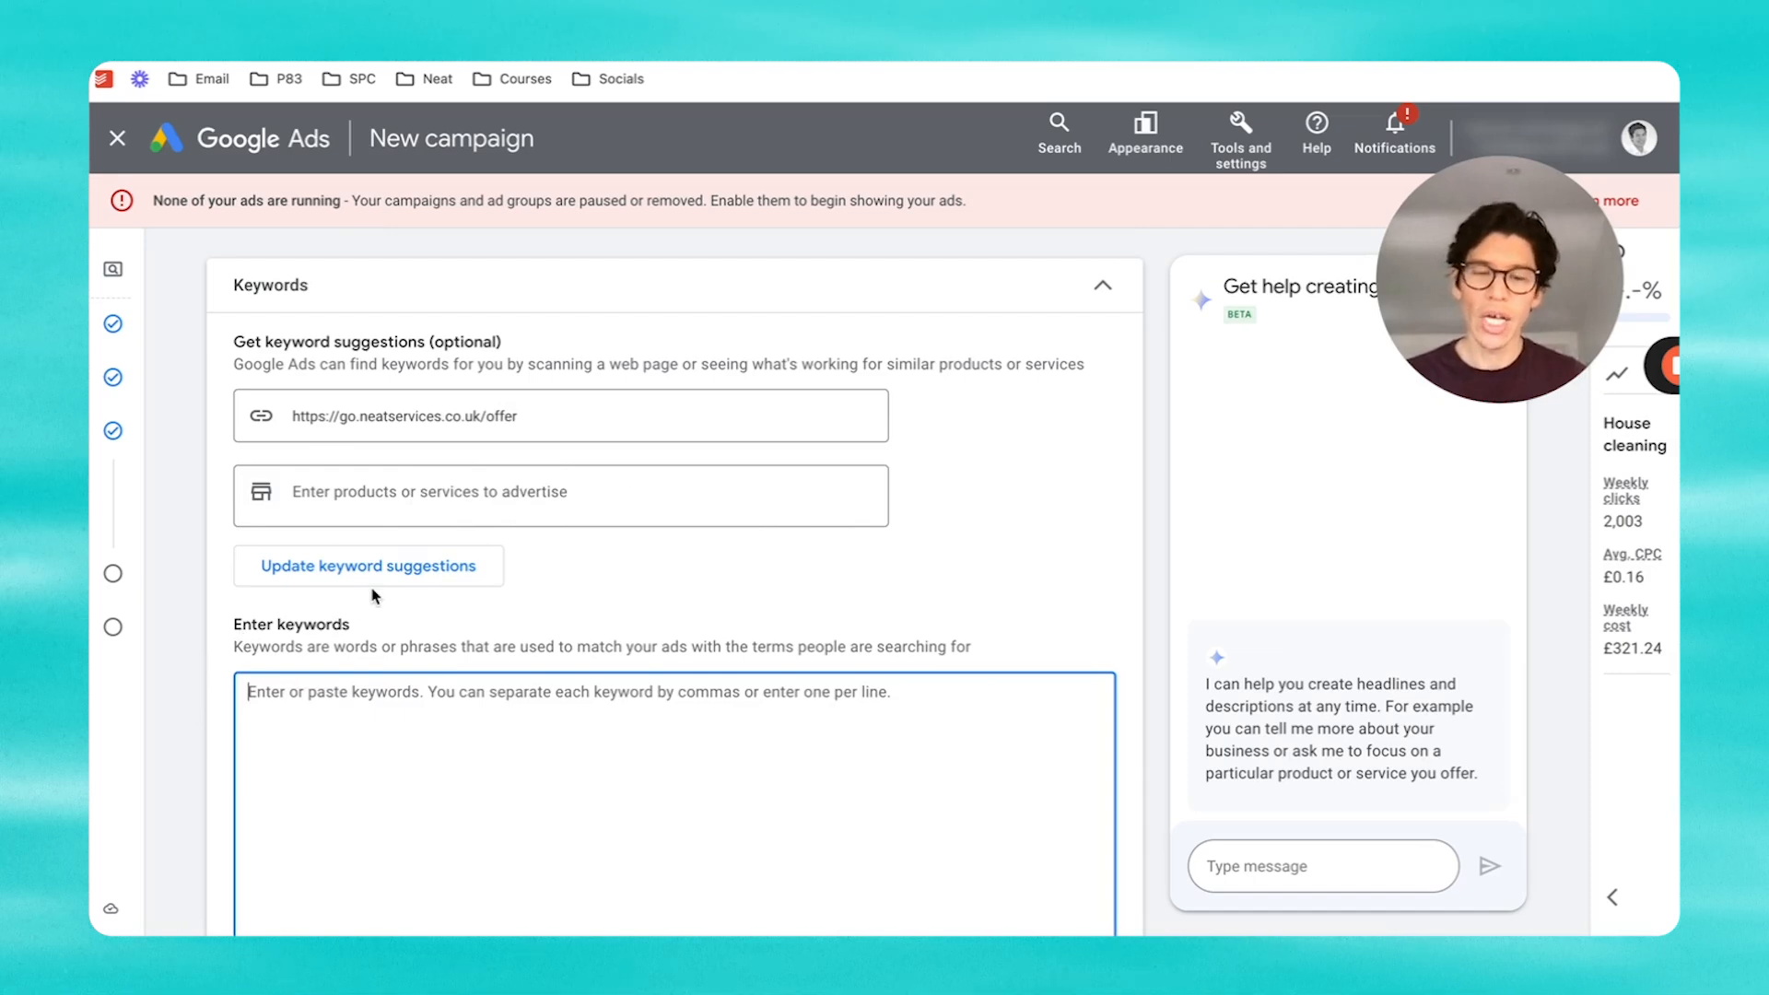
{"action": "scroll", "coordinate": [802, 586], "scroll_direction": "down", "scroll_amount": 3}
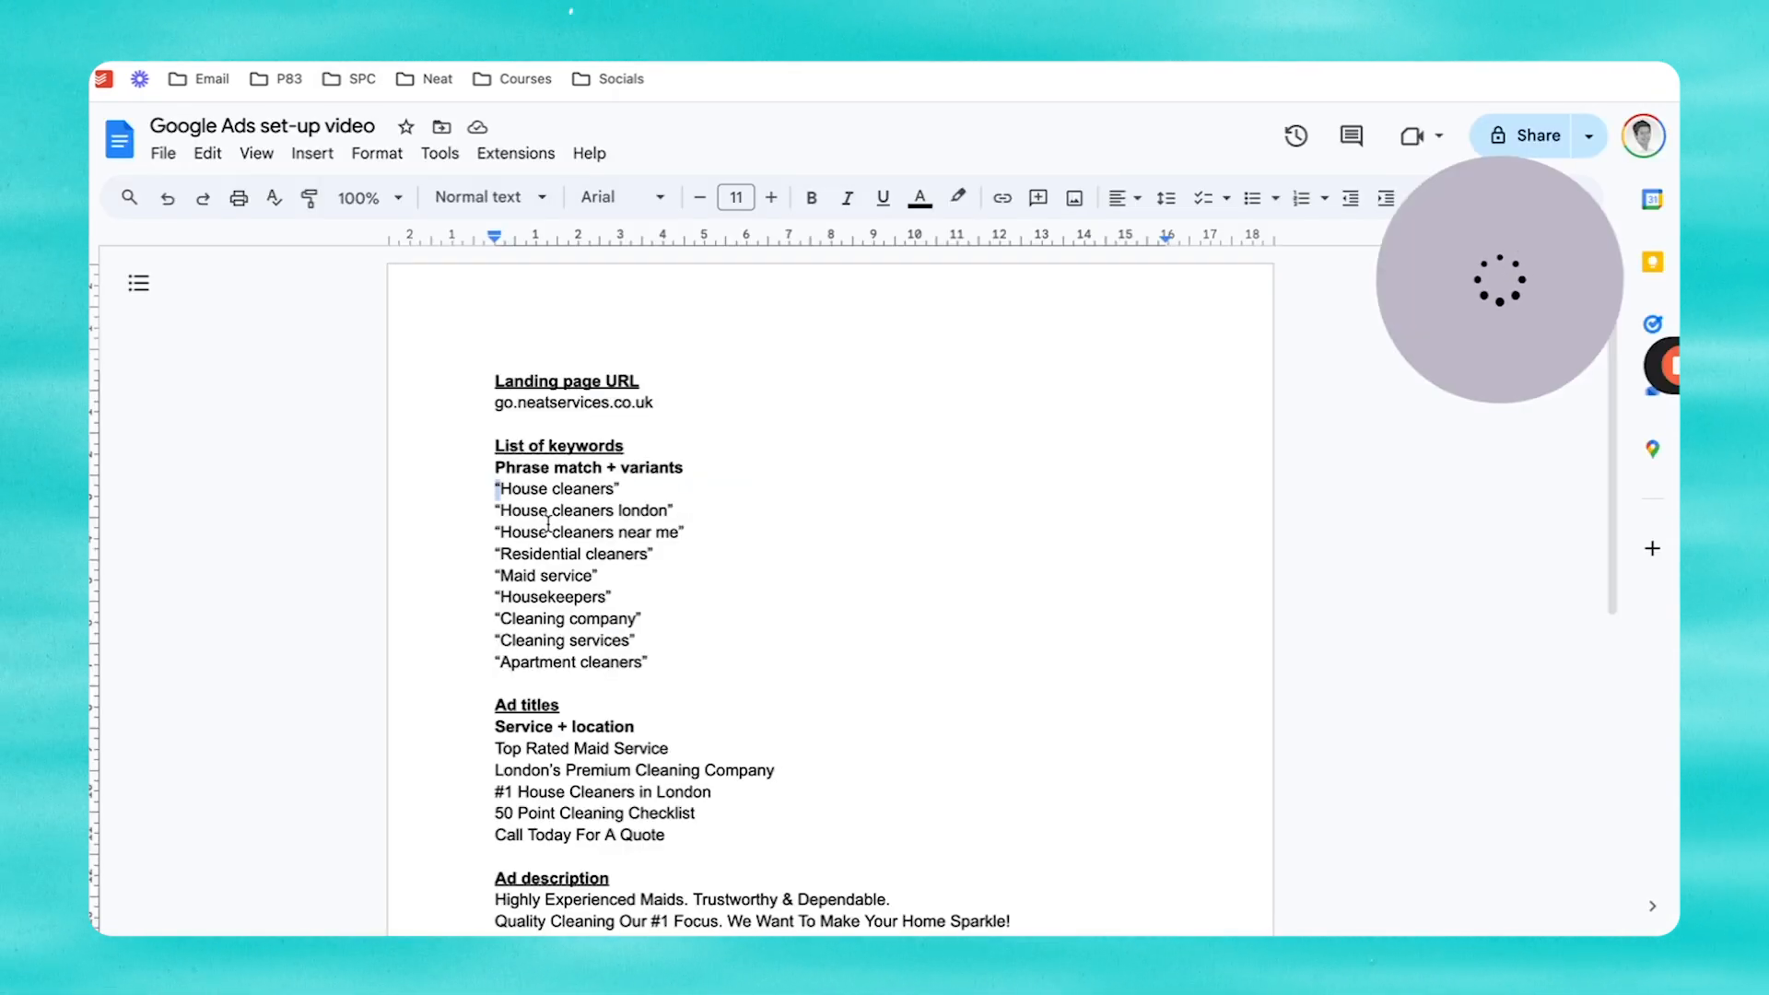
Step: Select the nine phrase-match keyword lines, House cleaners through Apartment cleaners, in the notes
{"action": "left_click_drag", "start_coordinate": [548, 523], "coordinate": [666, 653]}
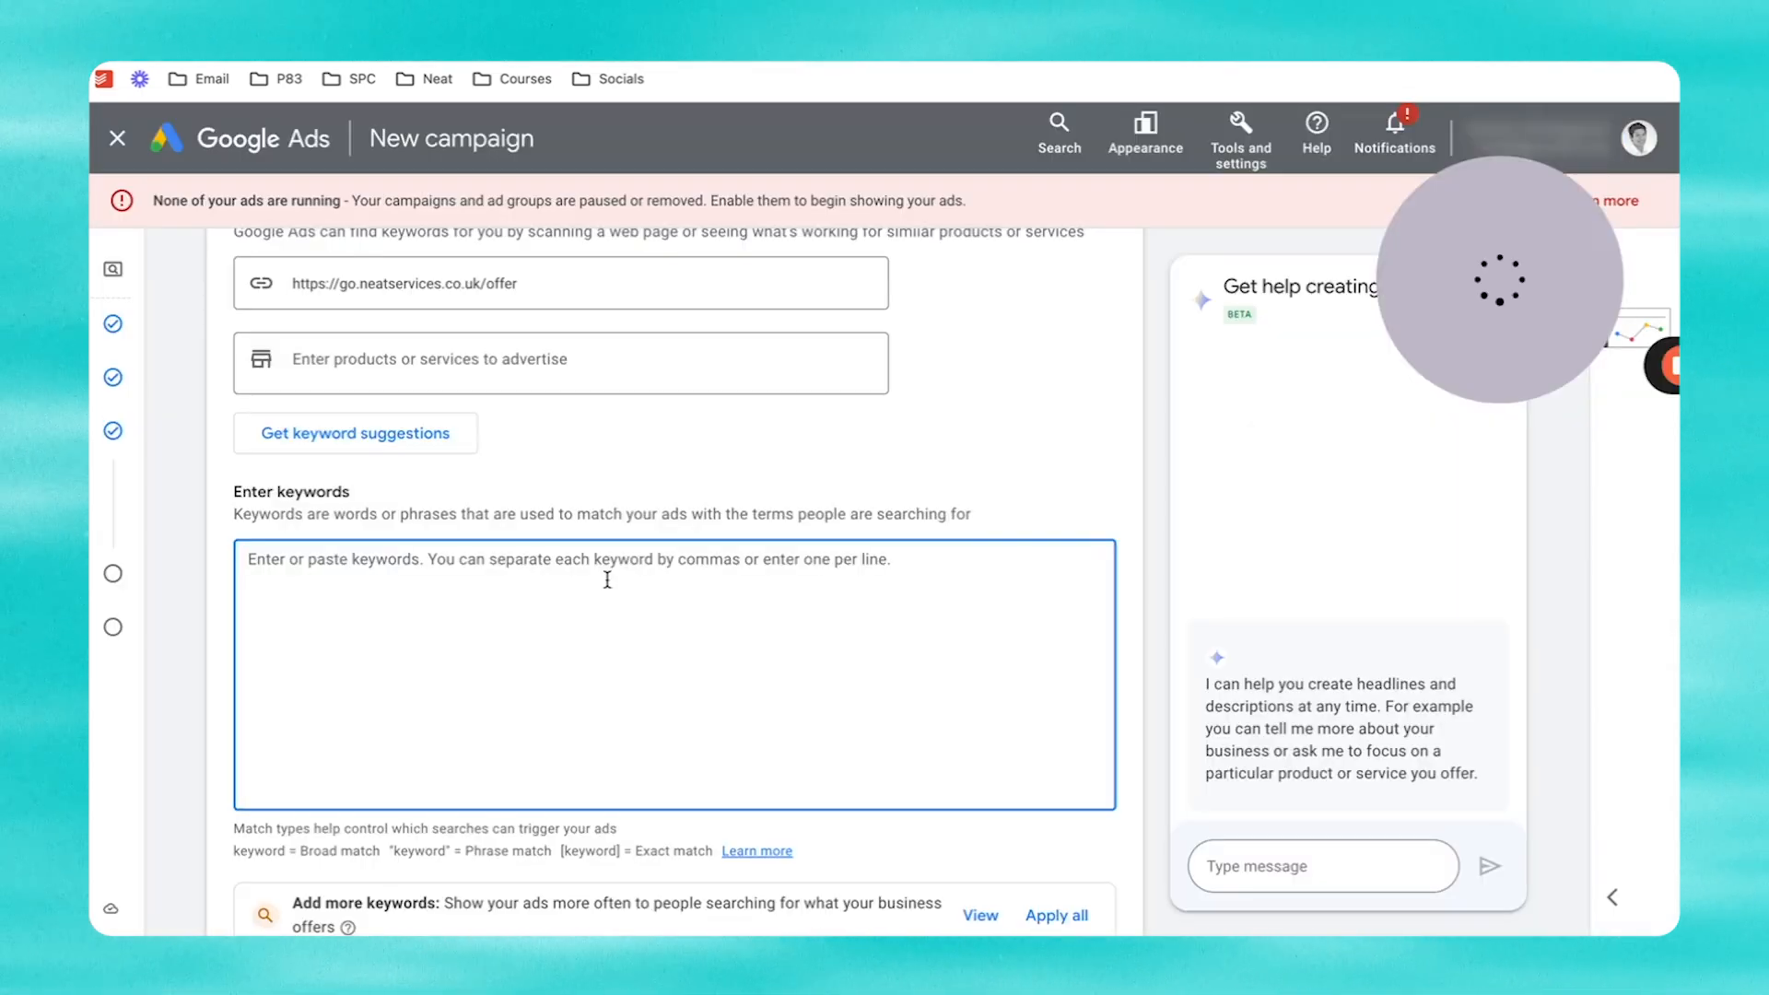
Step: Paste the nine quoted keywords into the keyword box and check the "Apartment cleaners" line
{"action": "type", "text": "\"House cleaners\" \"House cleaners london\" \"House cleaners near me\" \"Residential cleaners\" \"Maid service\" \"Housekeepers\" \"Cleaning company\" \"Cleaning services\" \"Apartment cleaners\""}
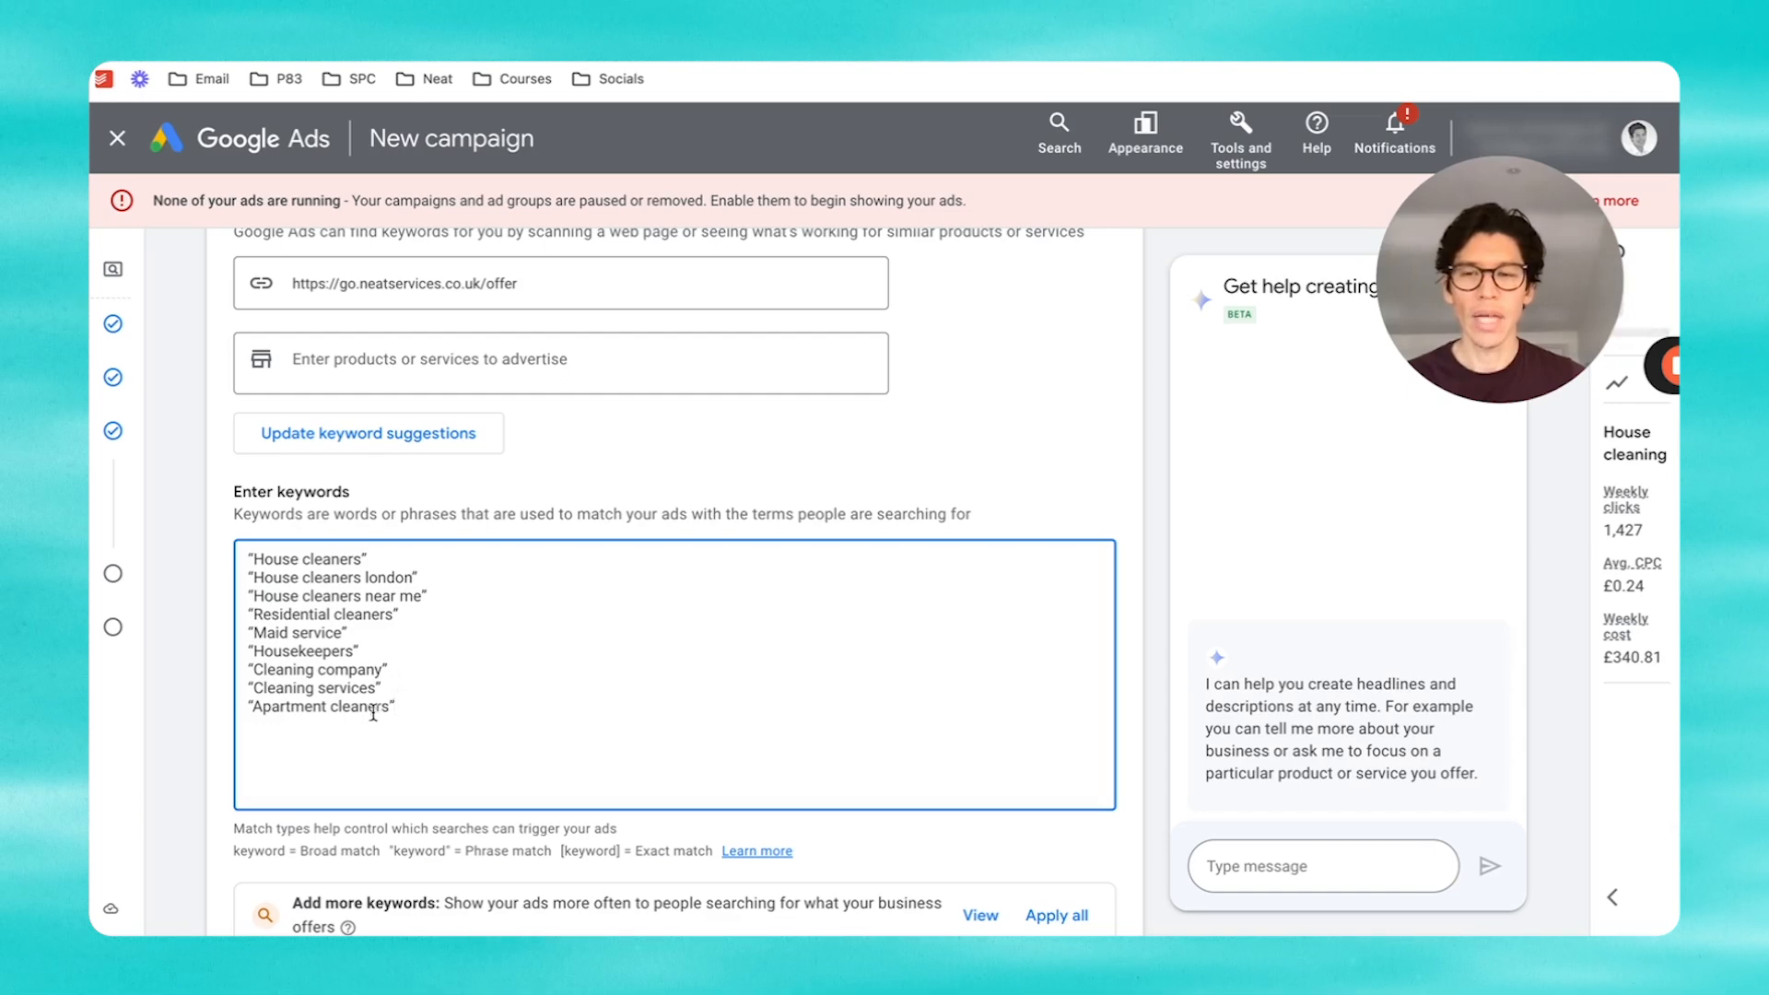
{"action": "left_click", "coordinate": [253, 710]}
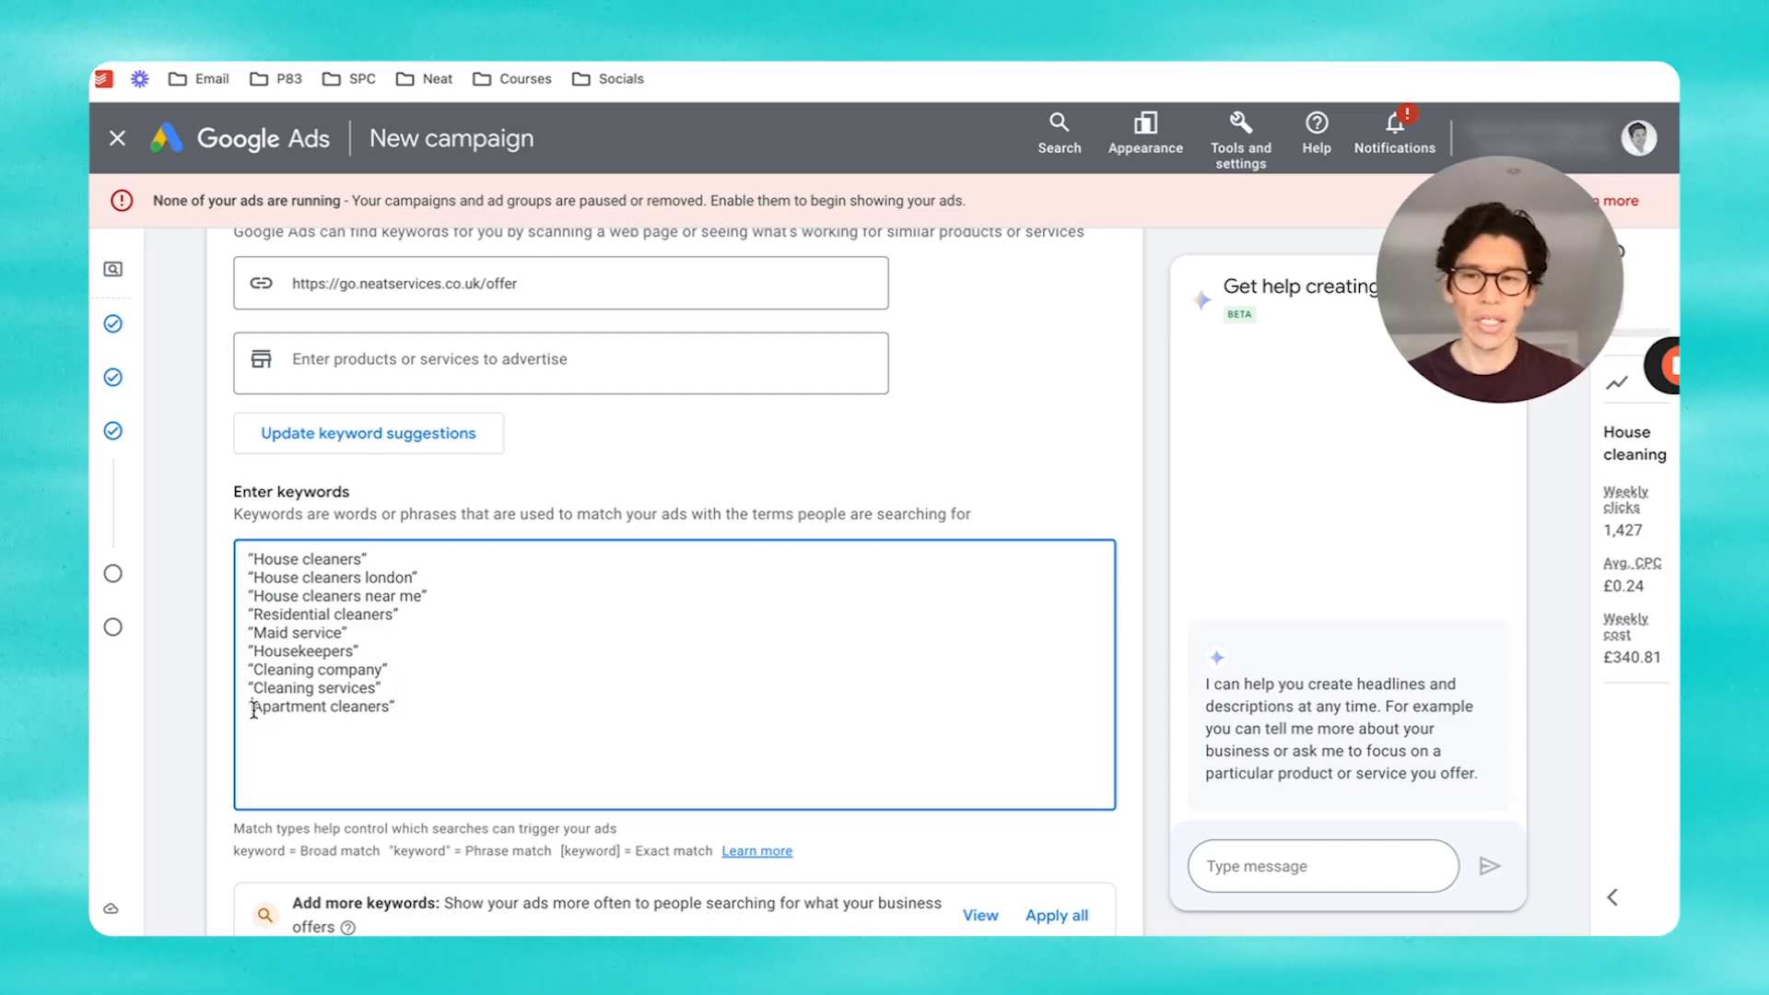
{"action": "left_click_drag", "start_coordinate": [253, 709], "coordinate": [401, 705]}
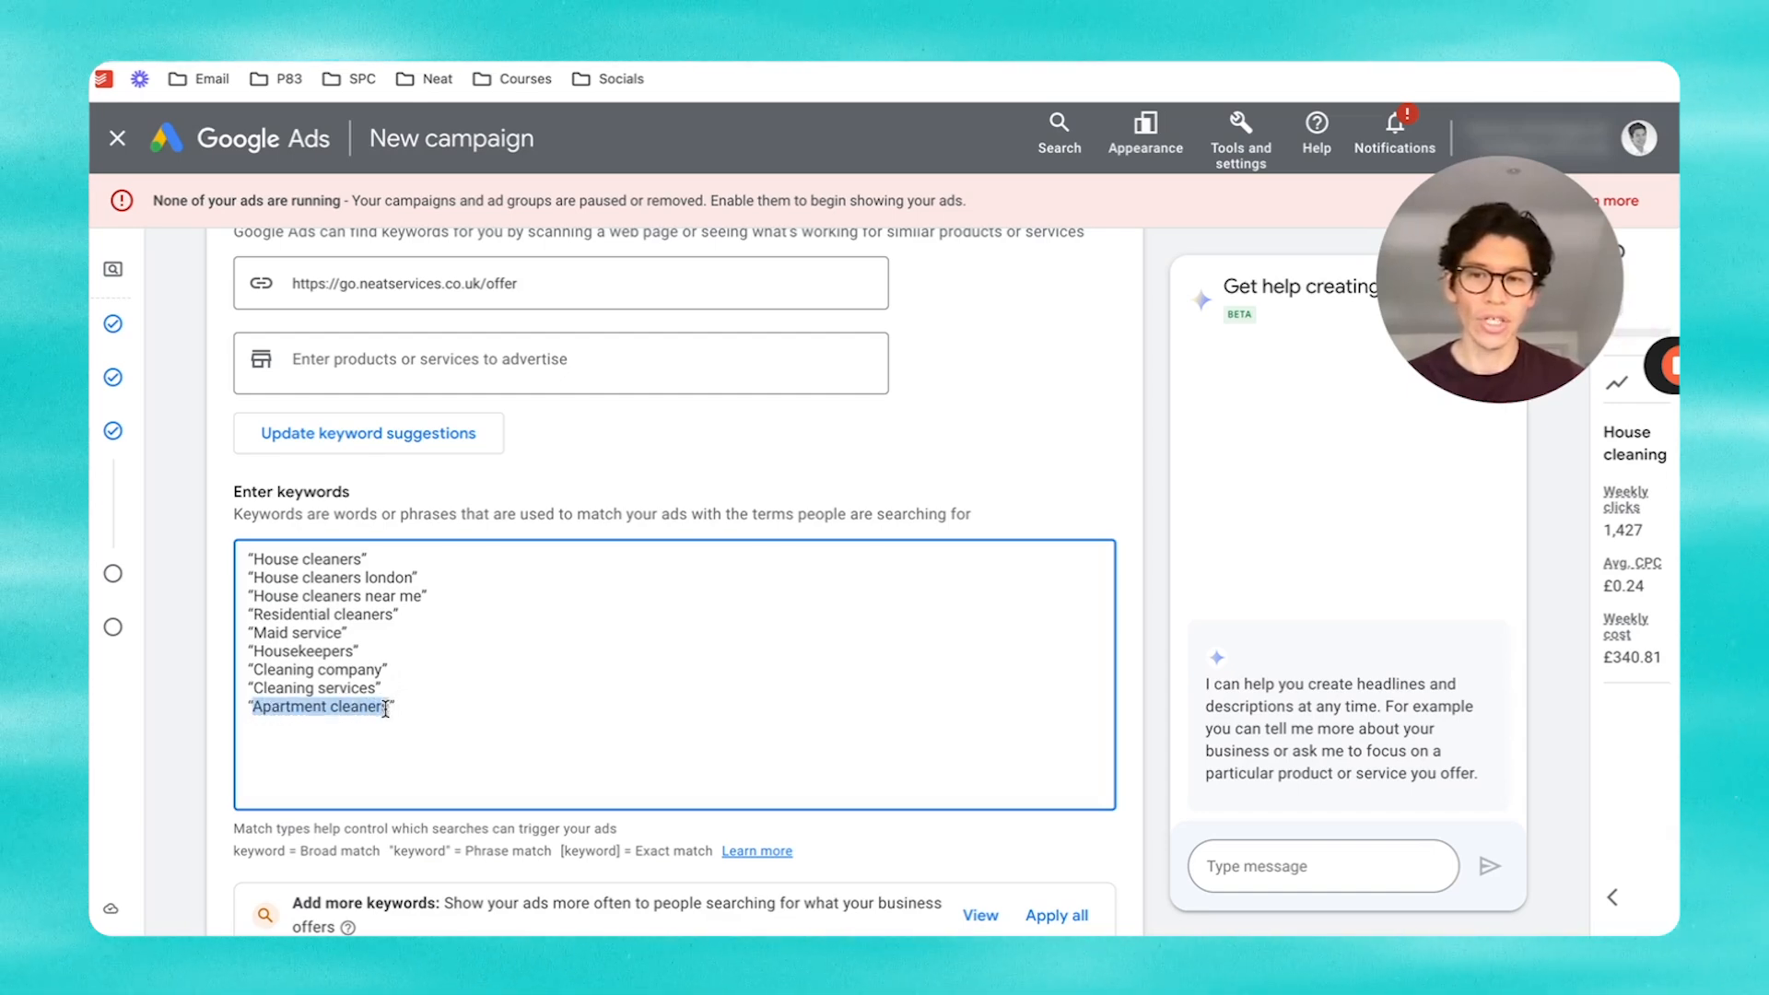
{"action": "left_click", "coordinate": [487, 704]}
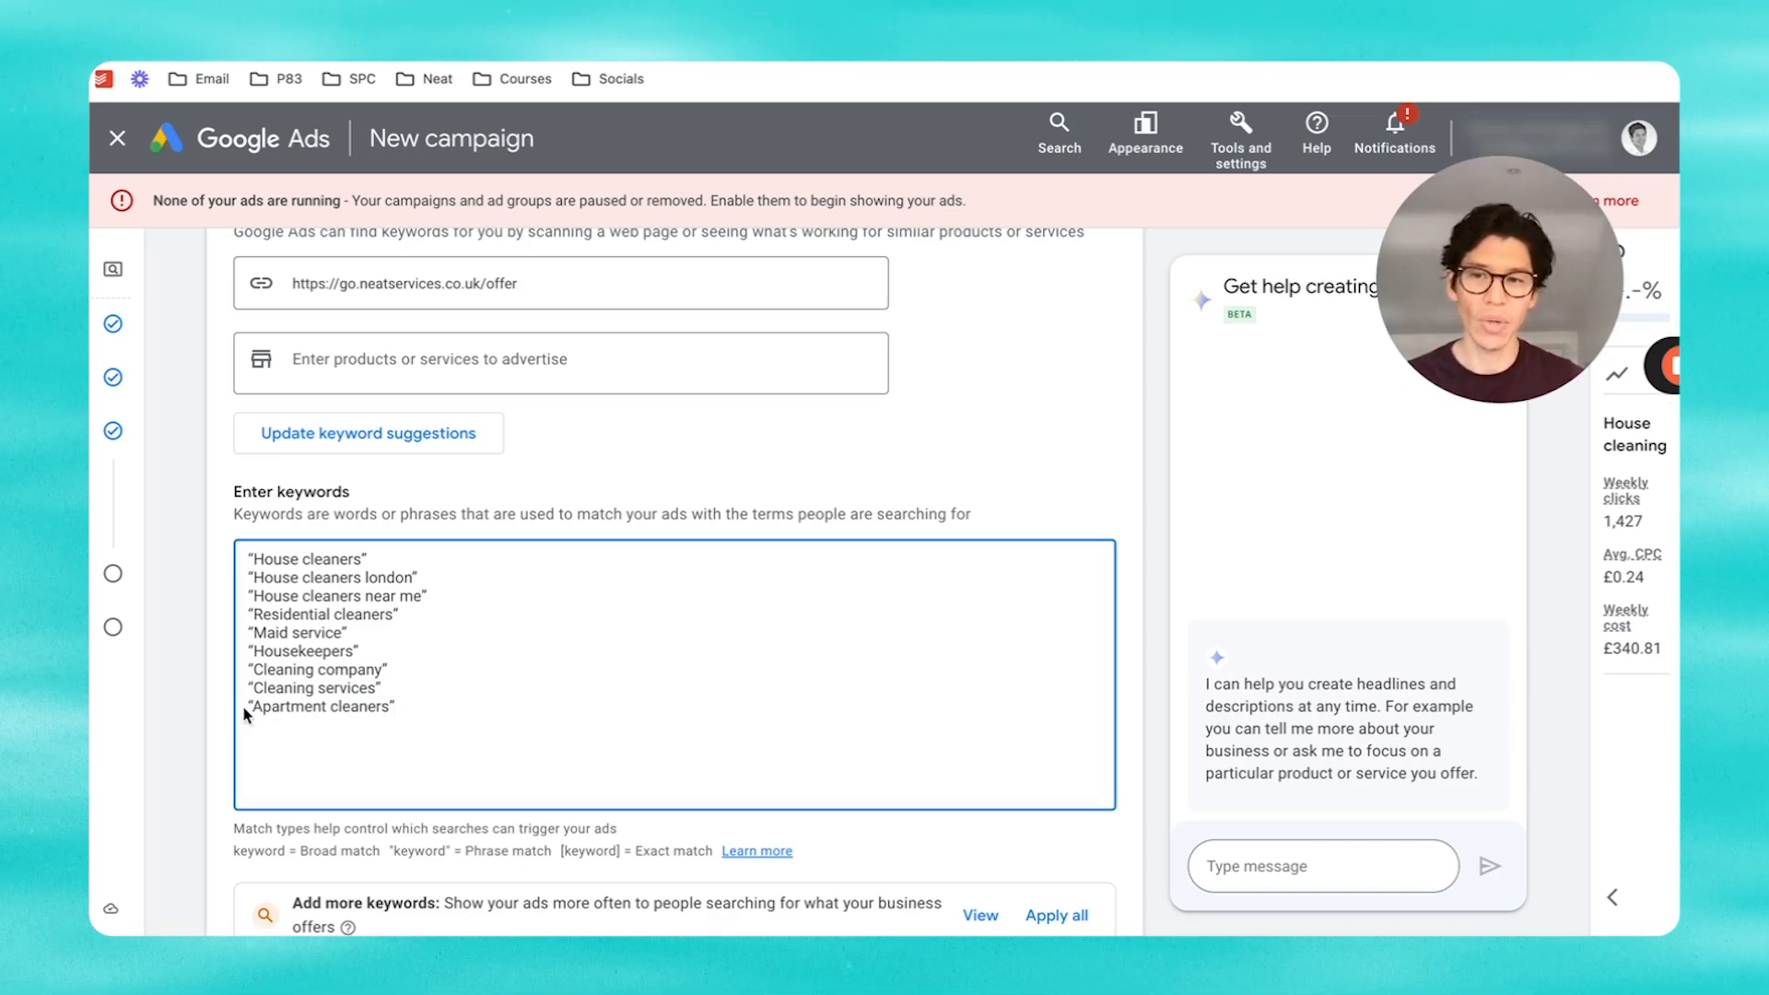
{"action": "left_click_drag", "start_coordinate": [246, 711], "coordinate": [406, 705]}
{"action": "left_click", "coordinate": [435, 703]}
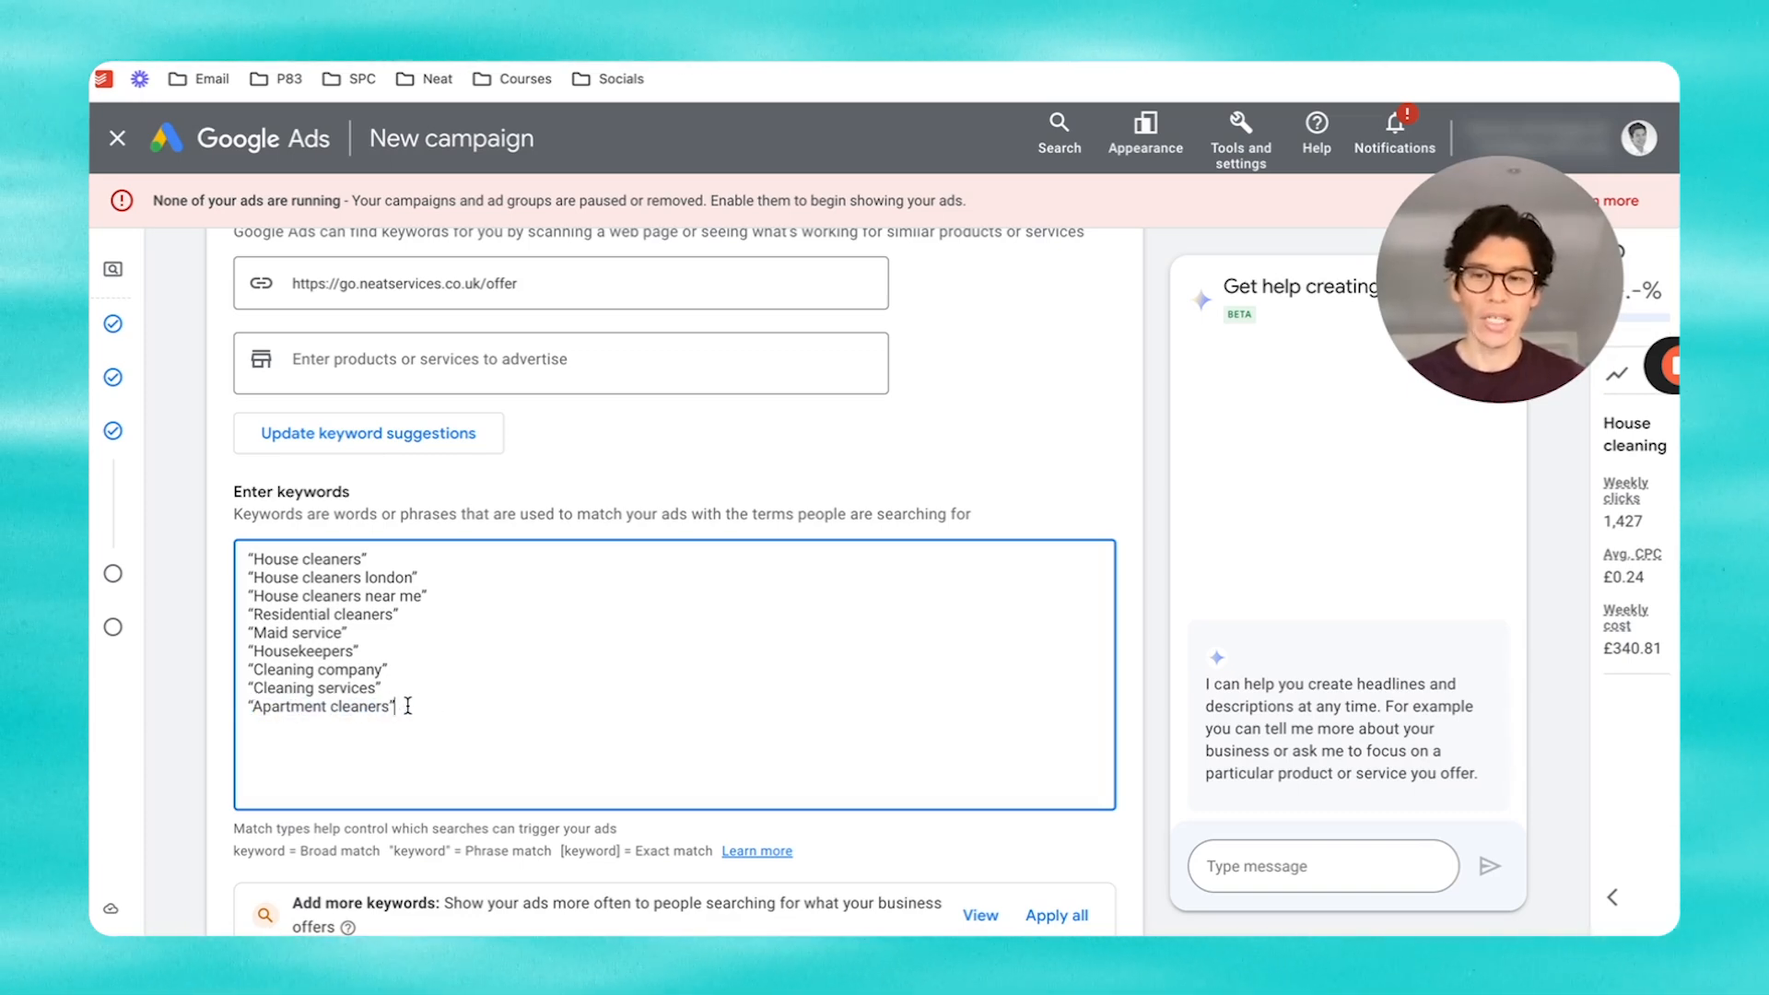
{"action": "left_click_drag", "start_coordinate": [403, 705], "coordinate": [236, 707]}
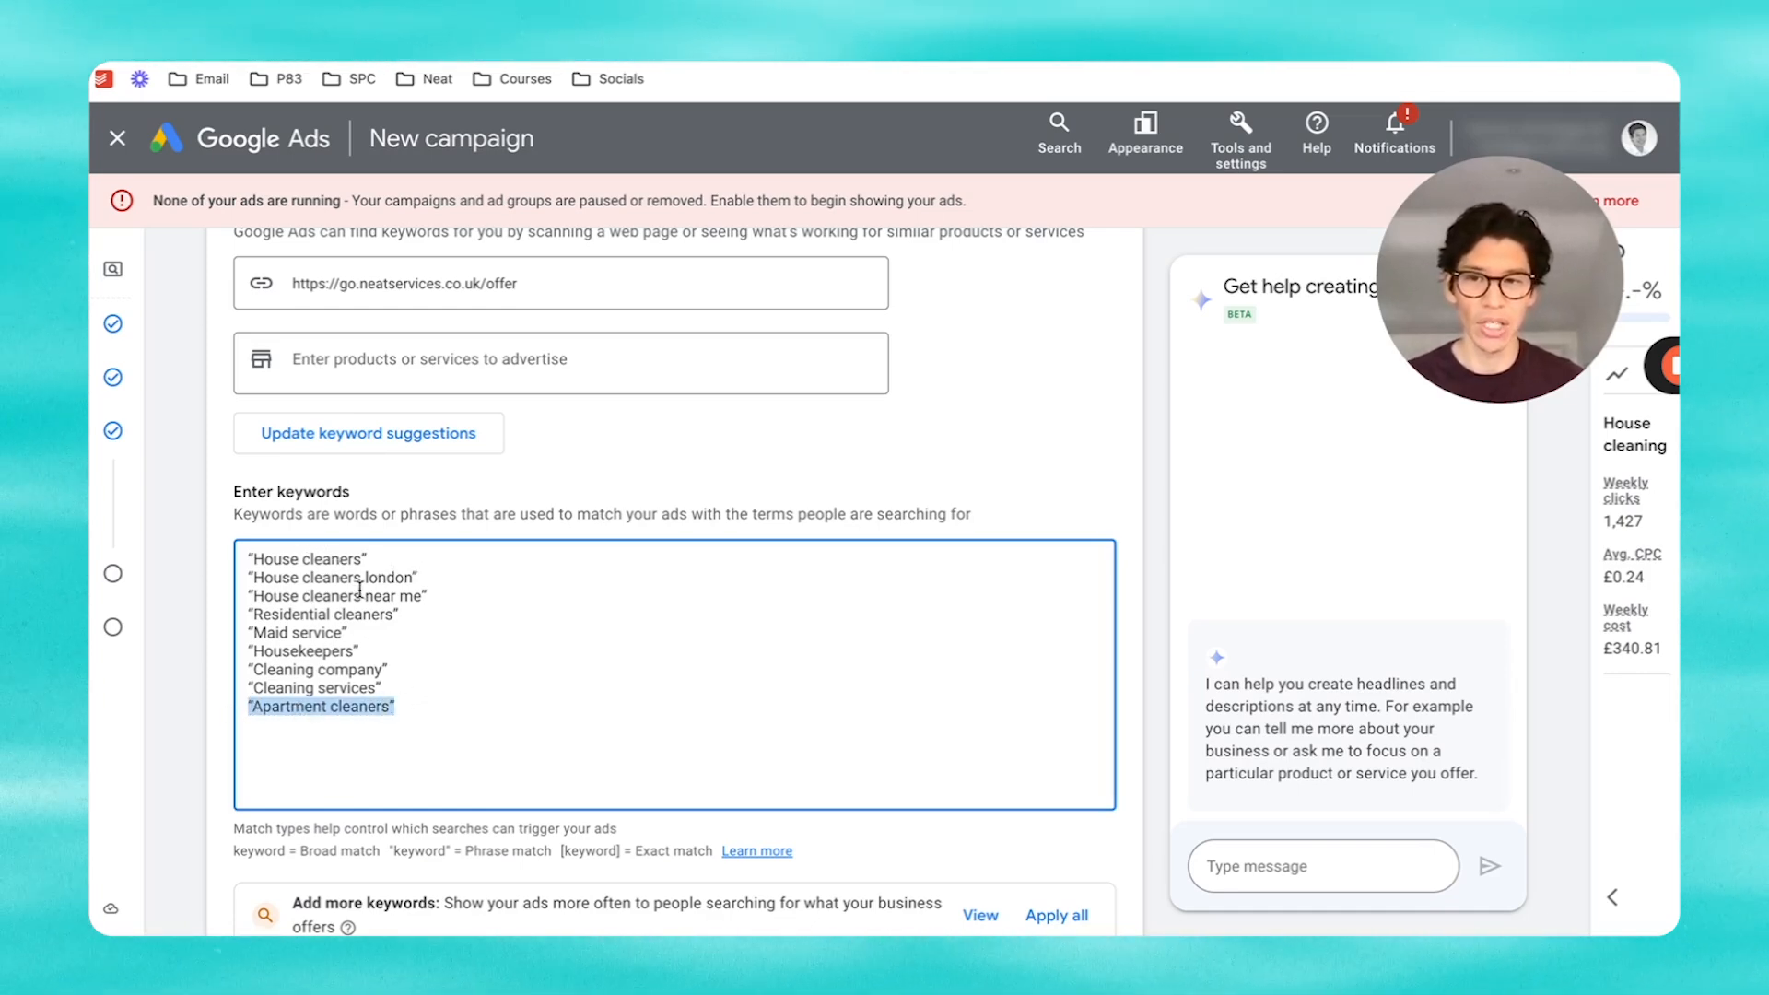
{"action": "left_click", "coordinate": [490, 620]}
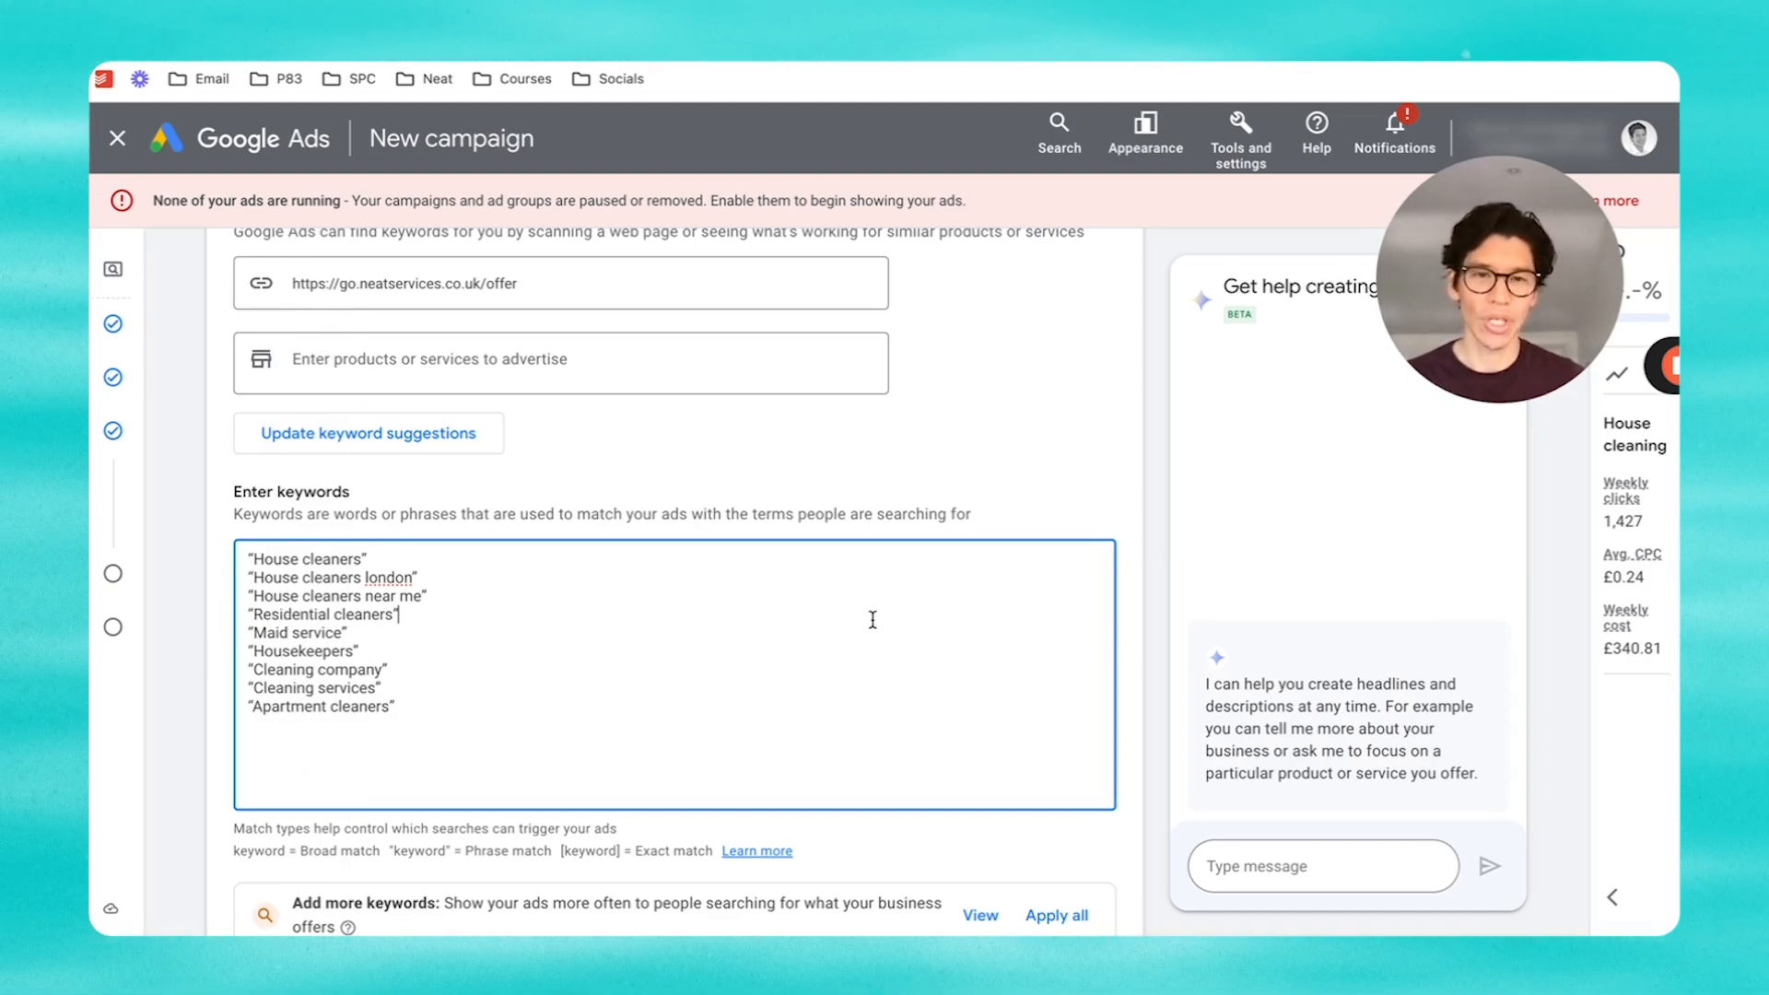
{"action": "scroll", "coordinate": [1050, 560], "scroll_direction": "down", "scroll_amount": 8}
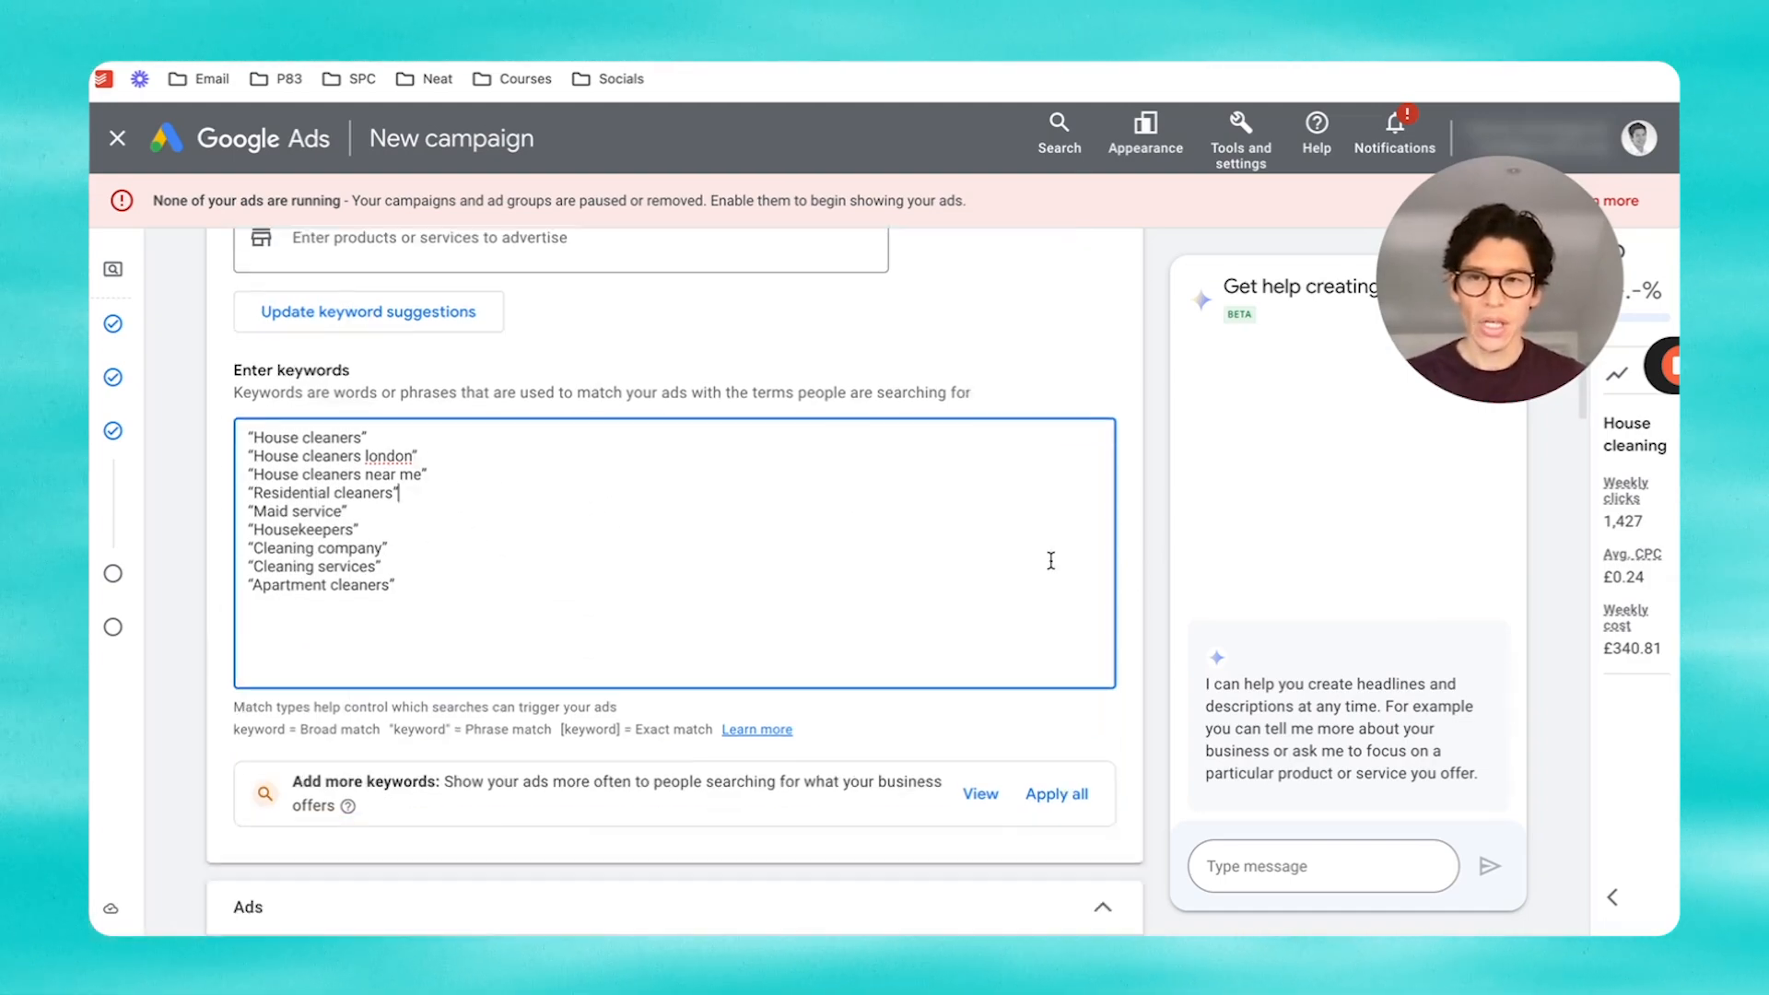
{"action": "scroll", "coordinate": [1052, 568], "scroll_direction": "down", "scroll_amount": 1}
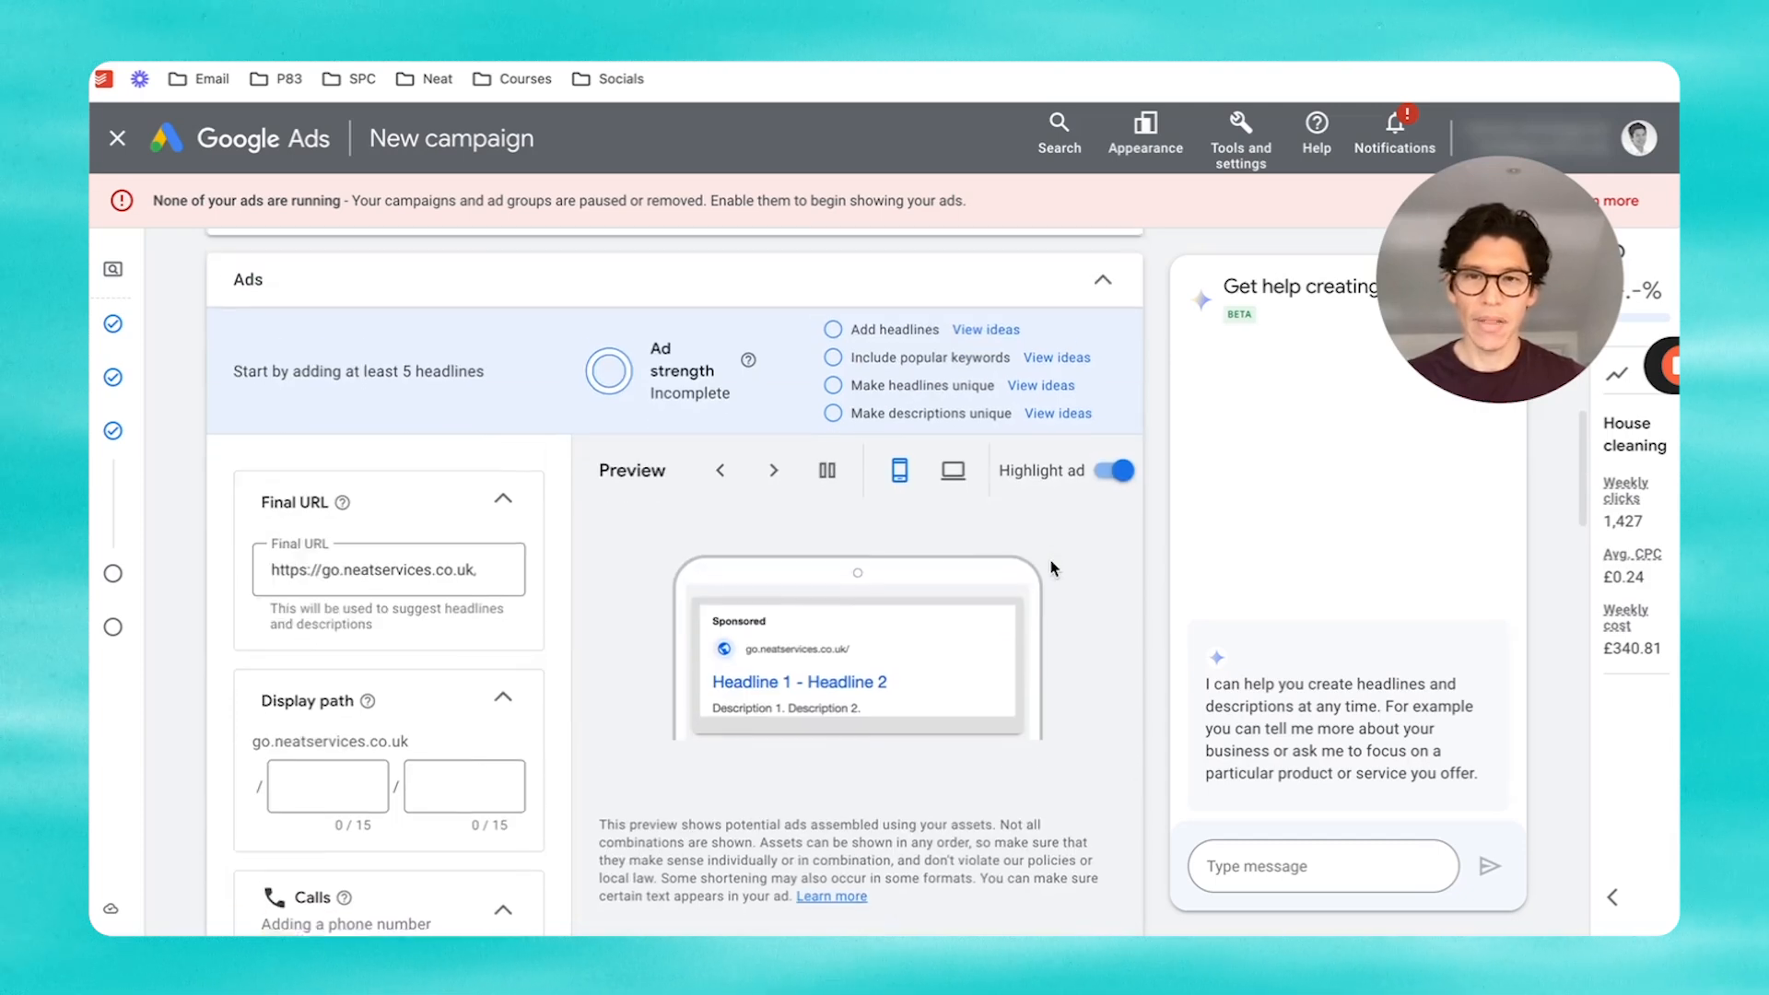
{"action": "scroll", "coordinate": [1053, 569], "scroll_direction": "up", "scroll_amount": 1}
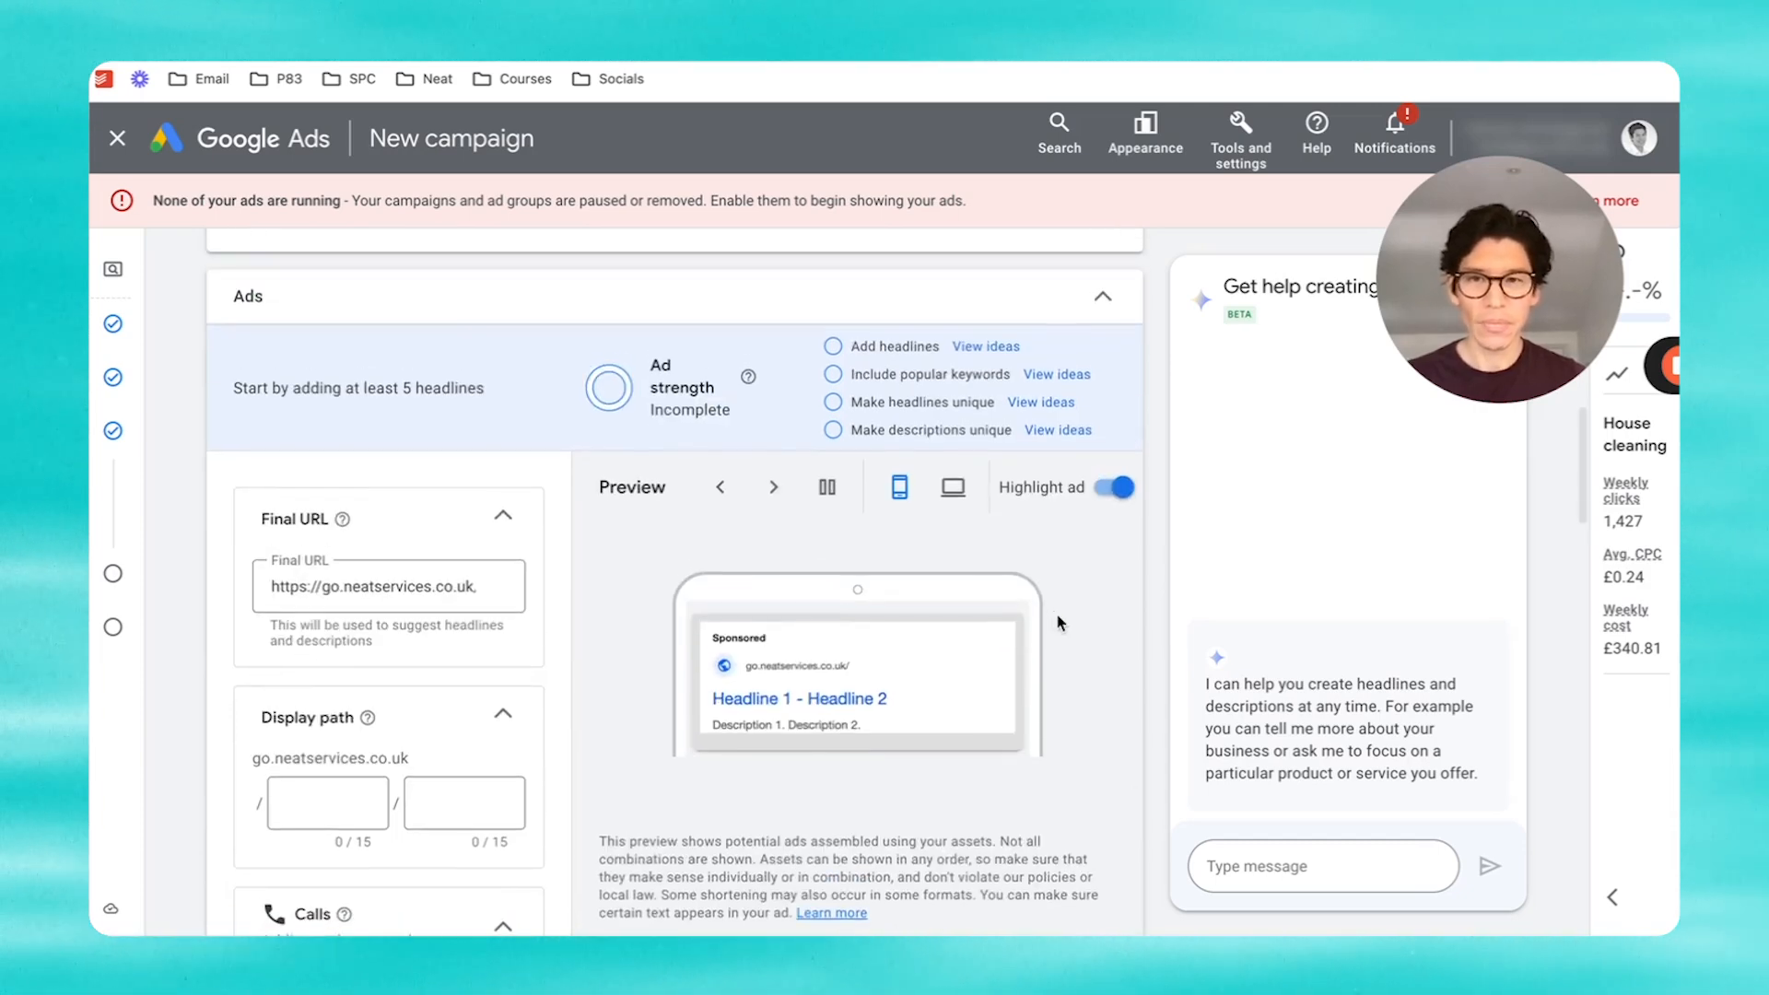
{"action": "scroll", "coordinate": [590, 560], "scroll_direction": "down", "scroll_amount": 2}
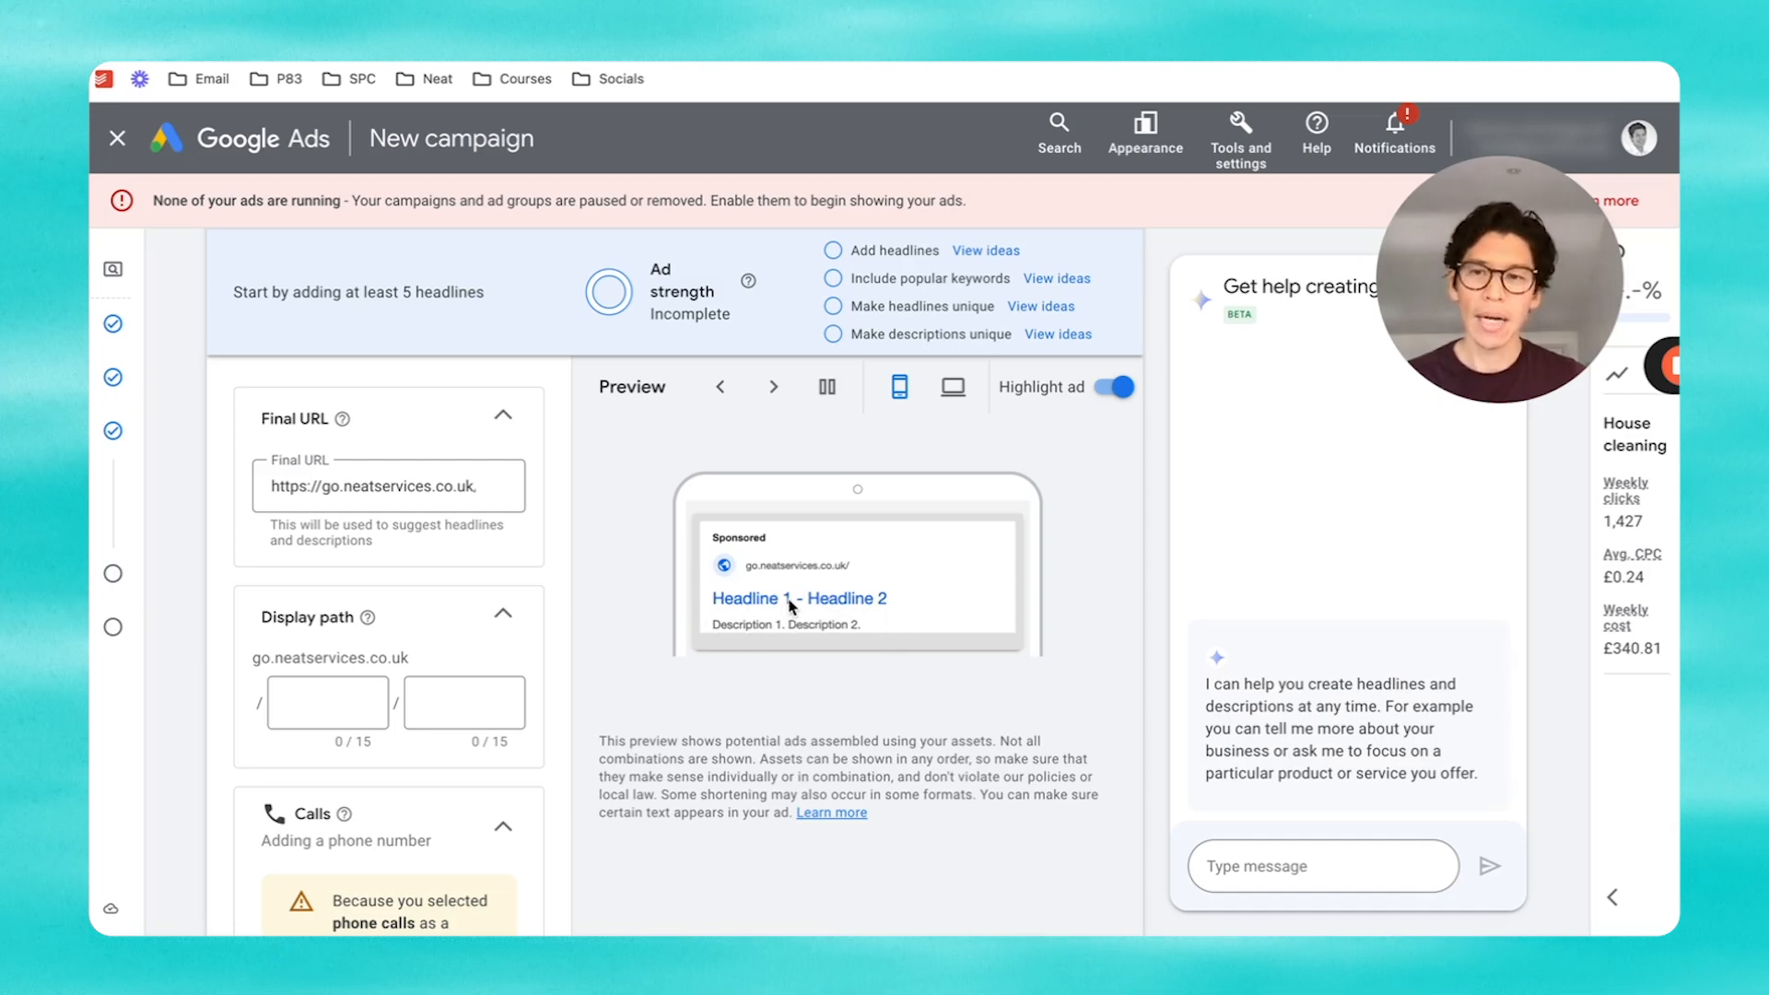
{"action": "scroll", "coordinate": [653, 650], "scroll_direction": "down", "scroll_amount": 7}
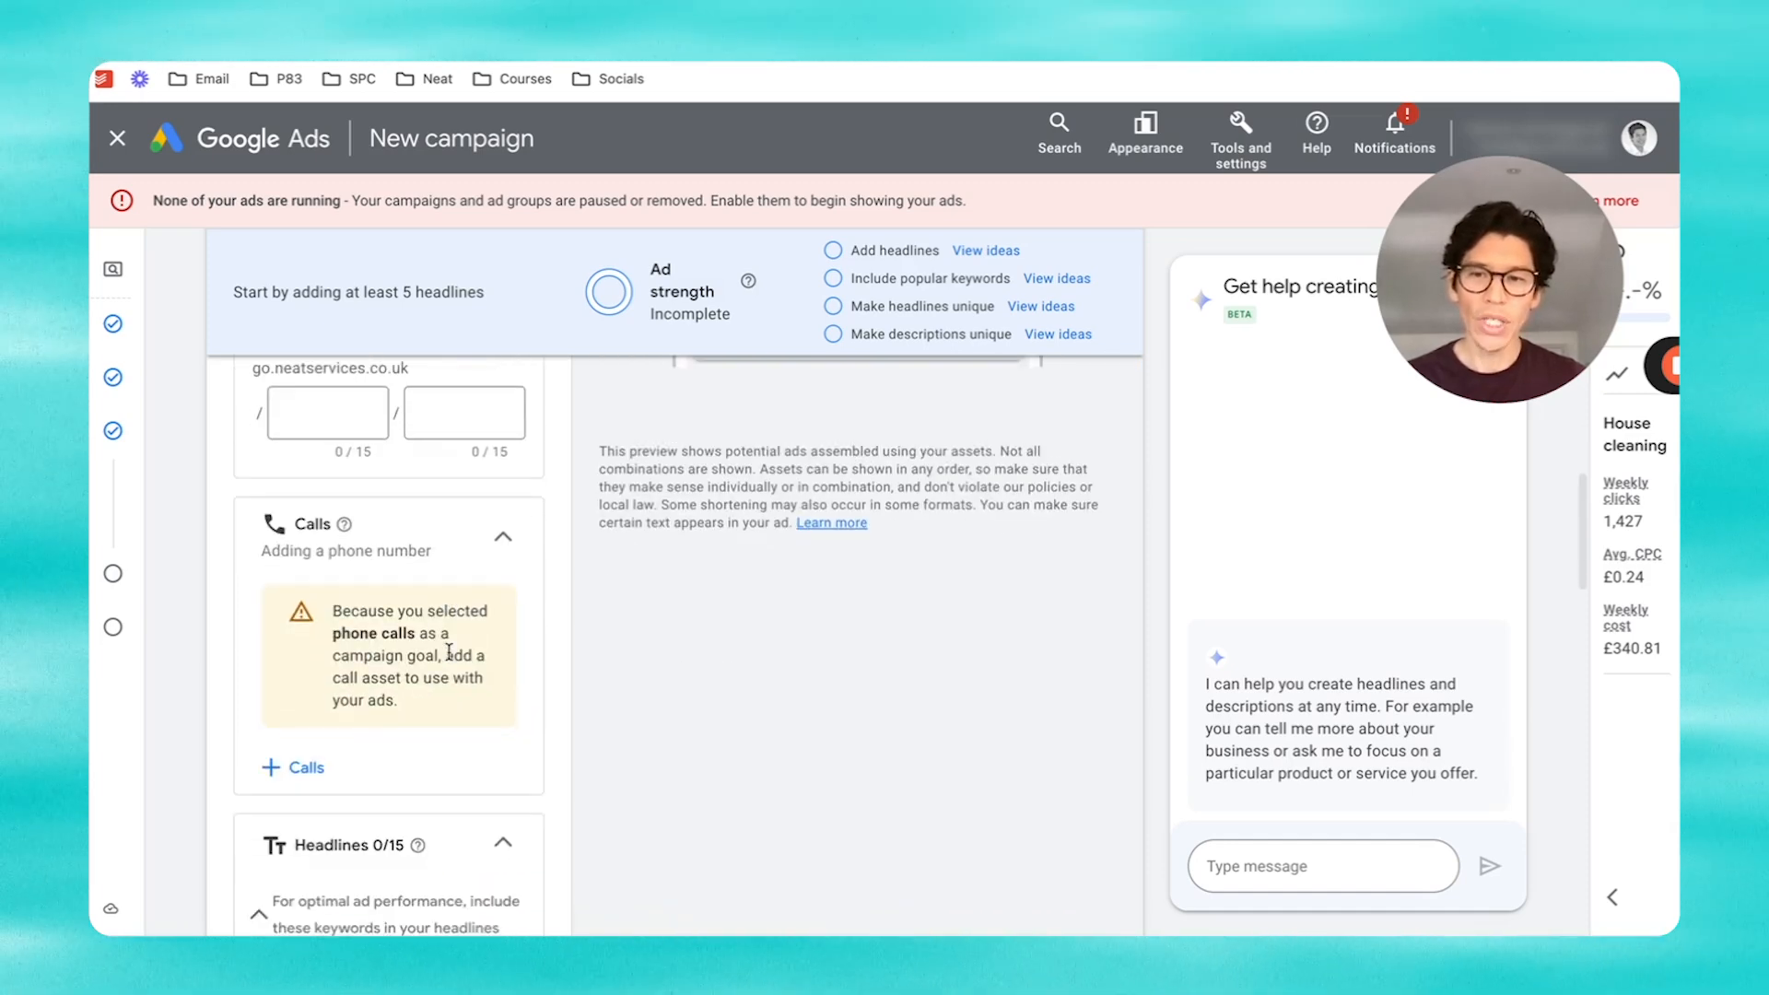
{"action": "scroll", "coordinate": [446, 661], "scroll_direction": "down", "scroll_amount": 4}
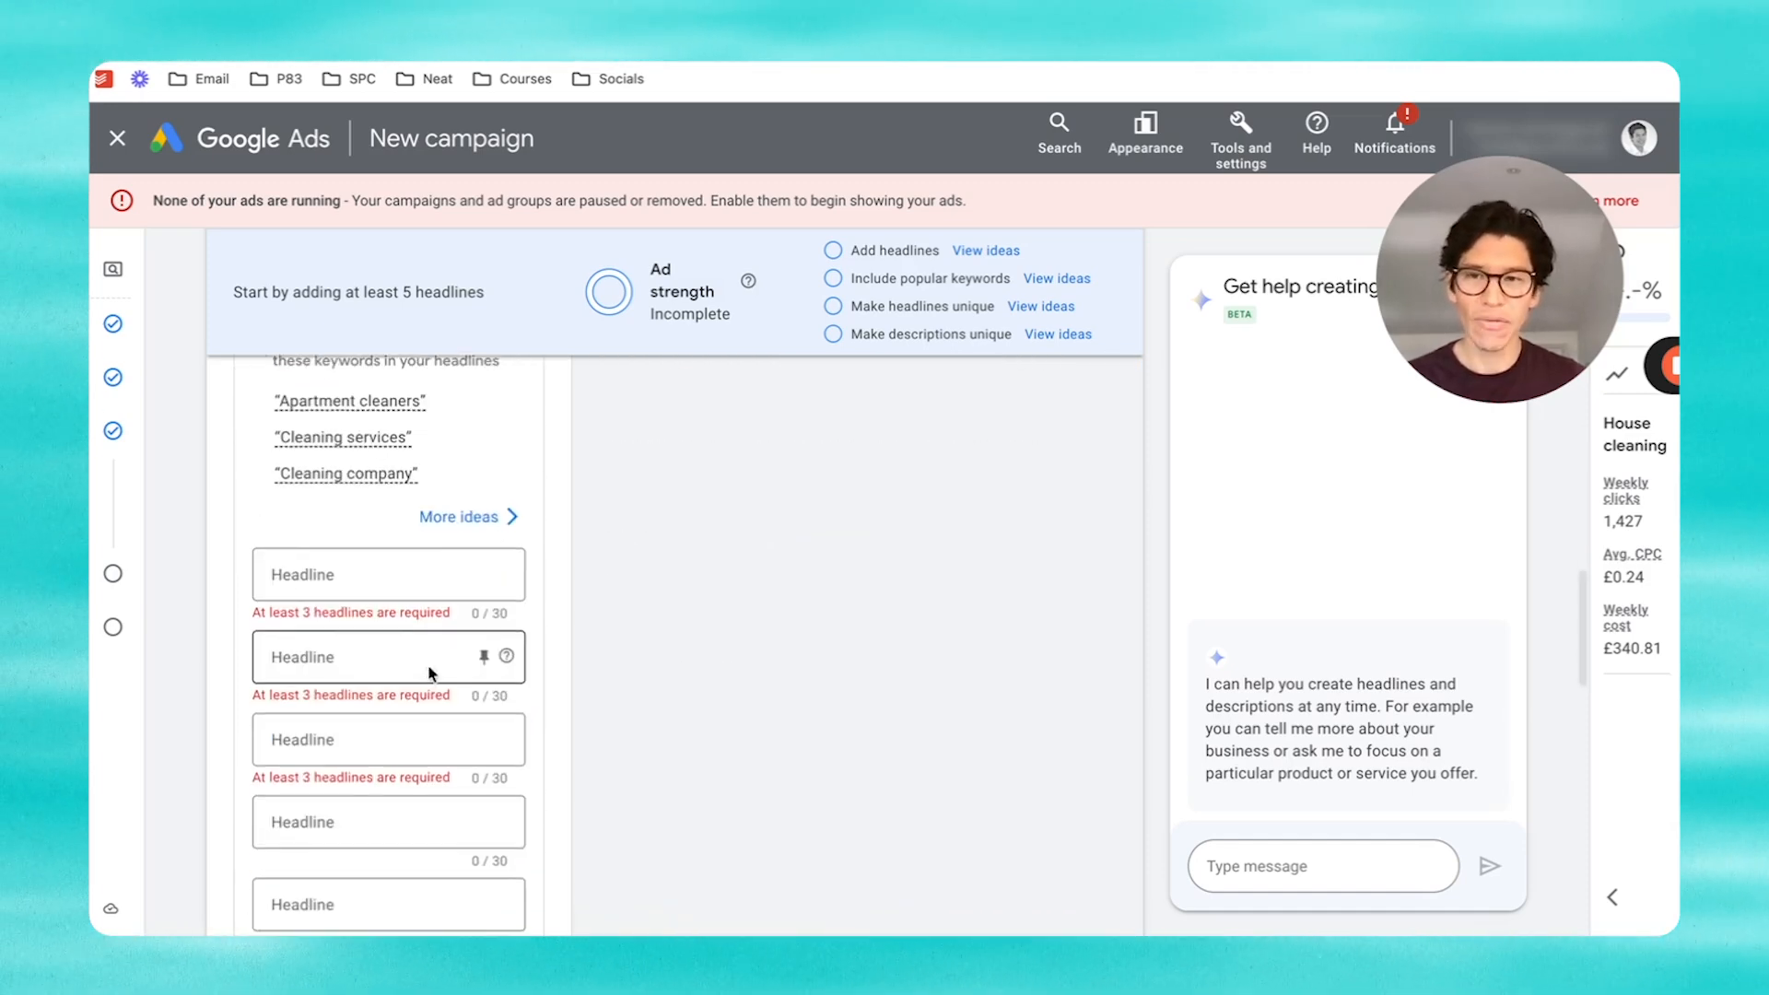
{"action": "scroll", "coordinate": [432, 674], "scroll_direction": "down", "scroll_amount": 6}
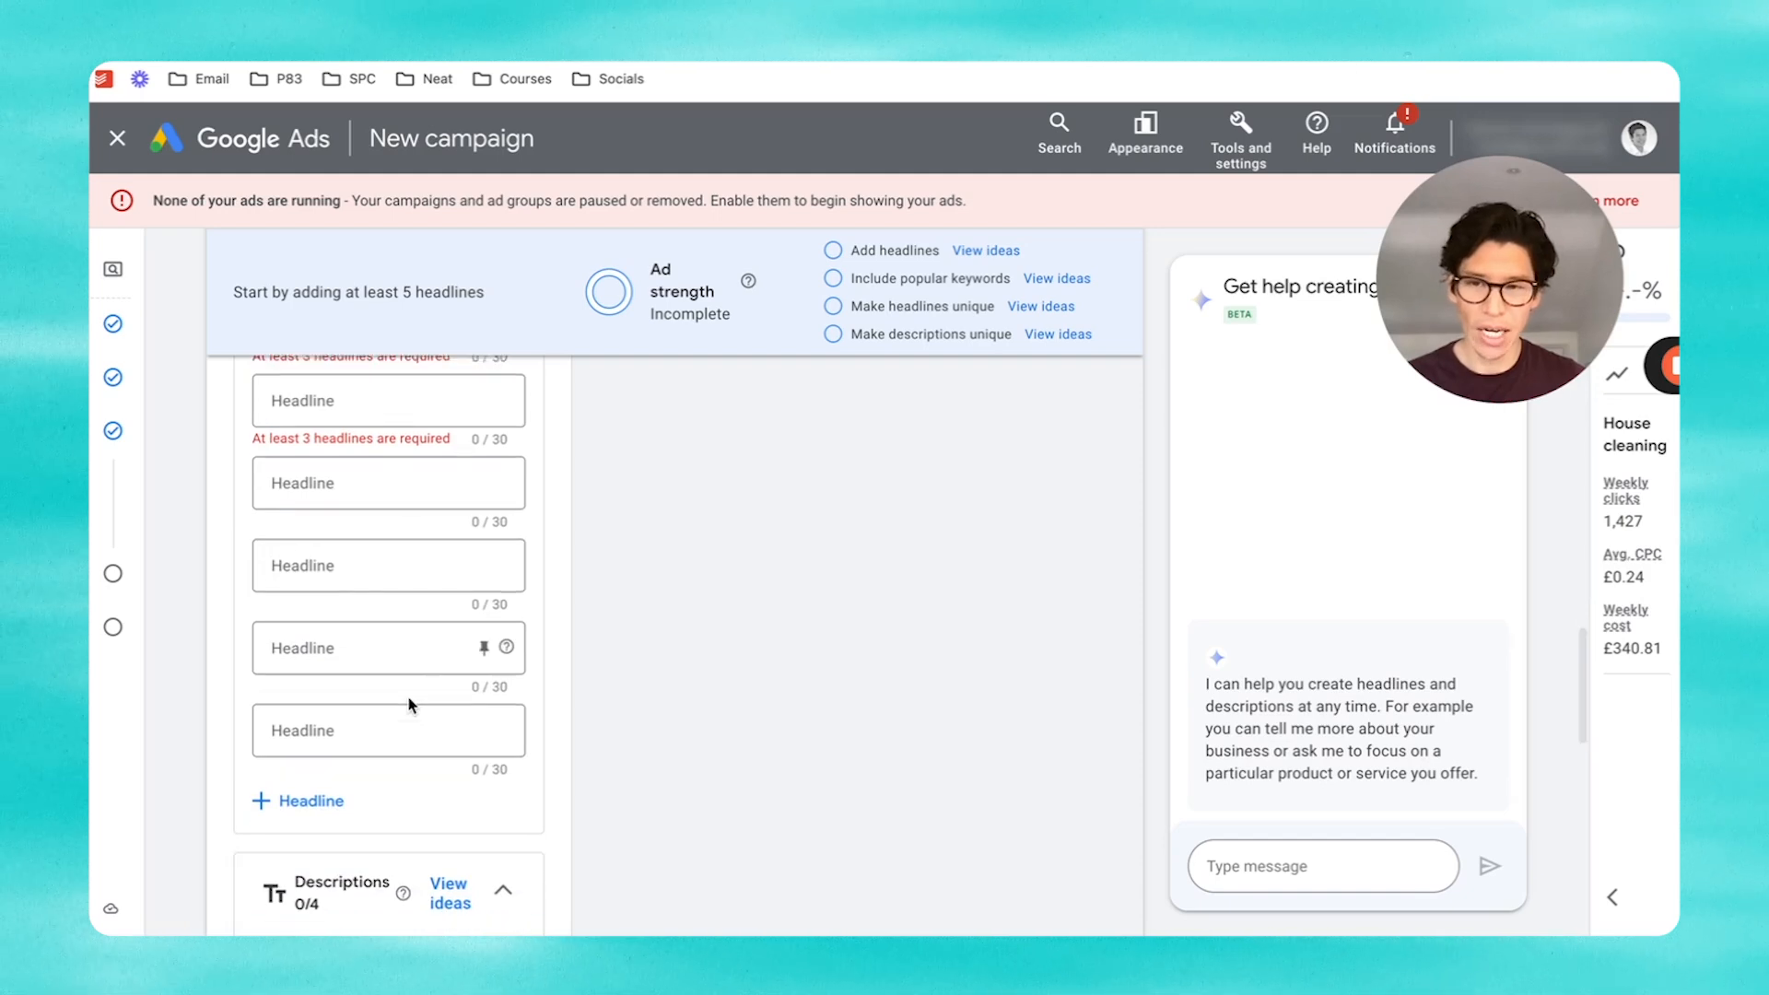
{"action": "scroll", "coordinate": [409, 705], "scroll_direction": "down", "scroll_amount": 1}
{"action": "scroll", "coordinate": [407, 671], "scroll_direction": "up", "scroll_amount": 2}
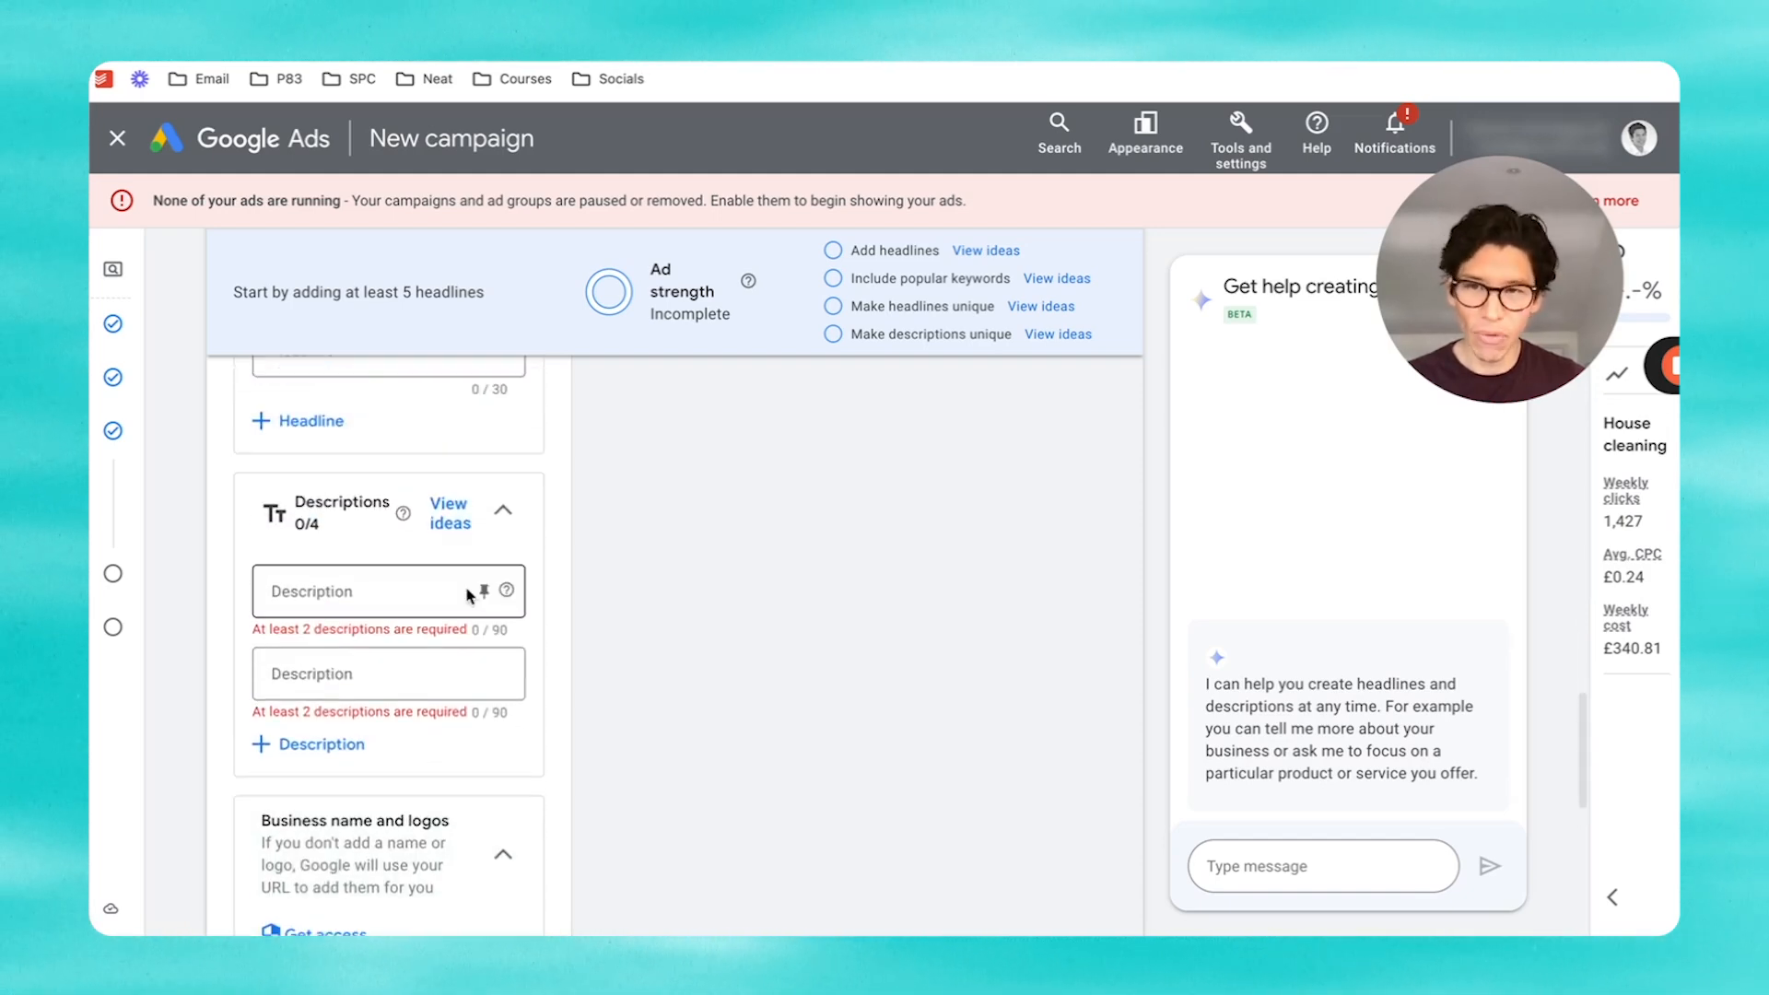
{"action": "scroll", "coordinate": [565, 660], "scroll_direction": "up", "scroll_amount": 8}
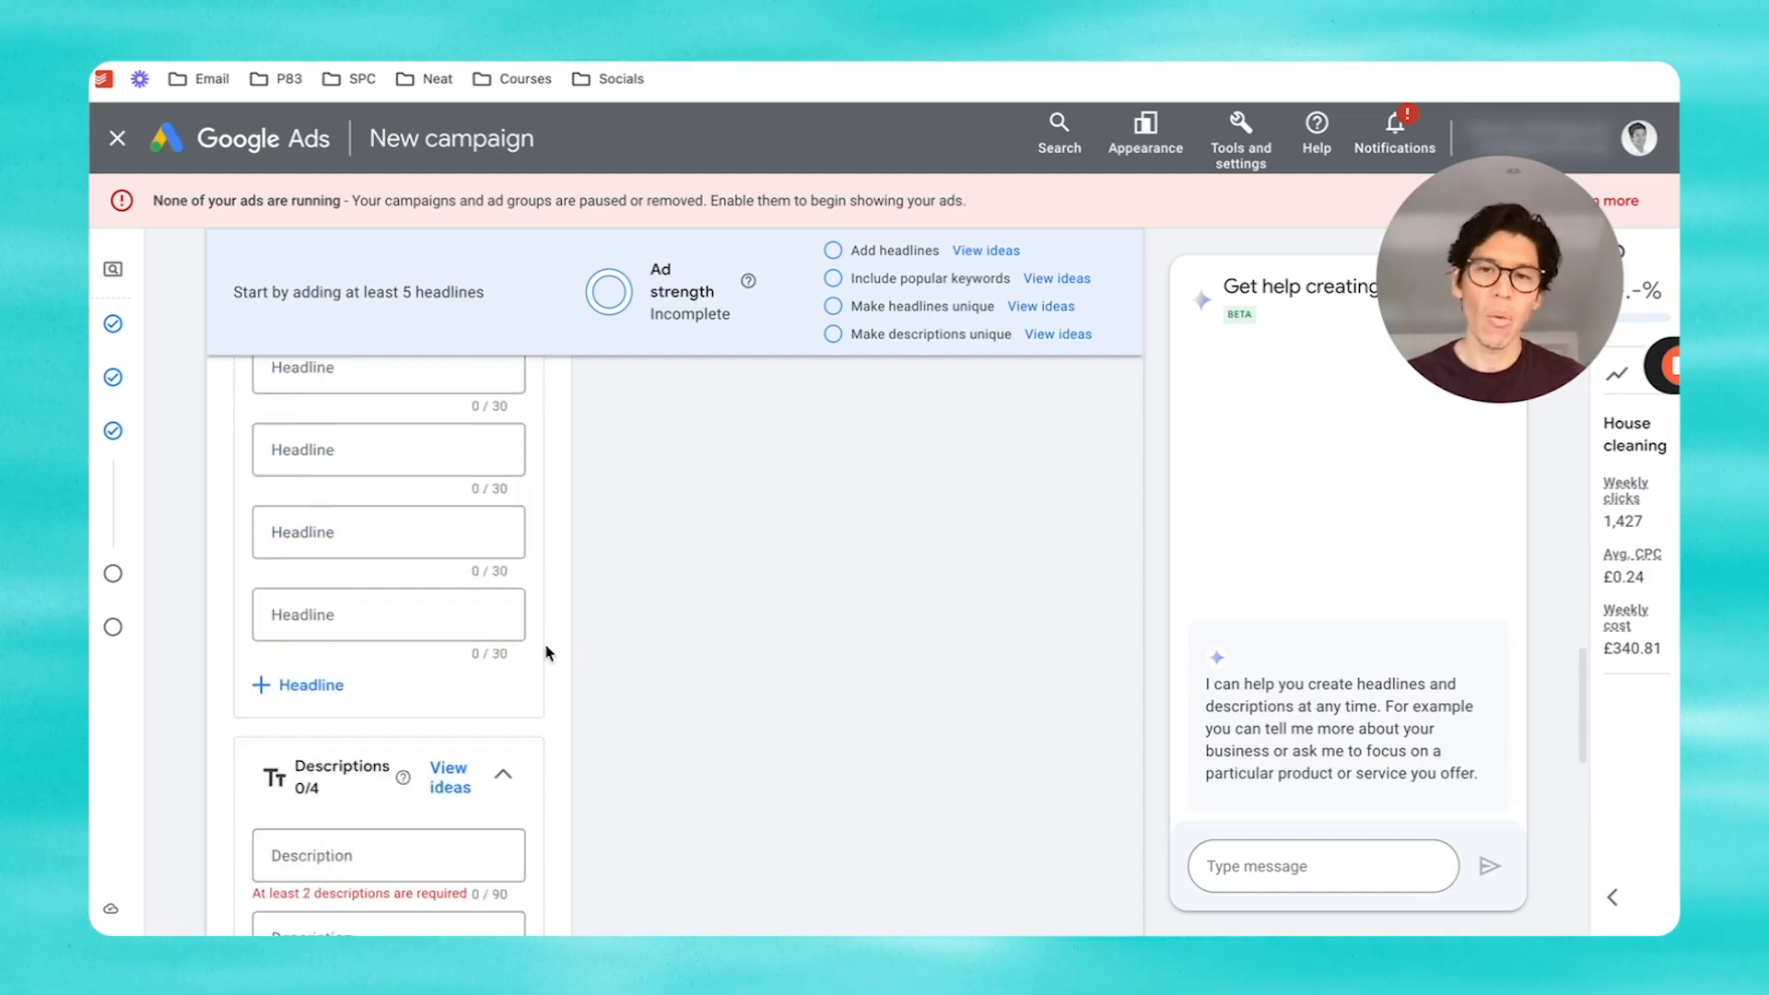
{"action": "scroll", "coordinate": [545, 652], "scroll_direction": "up", "scroll_amount": 10}
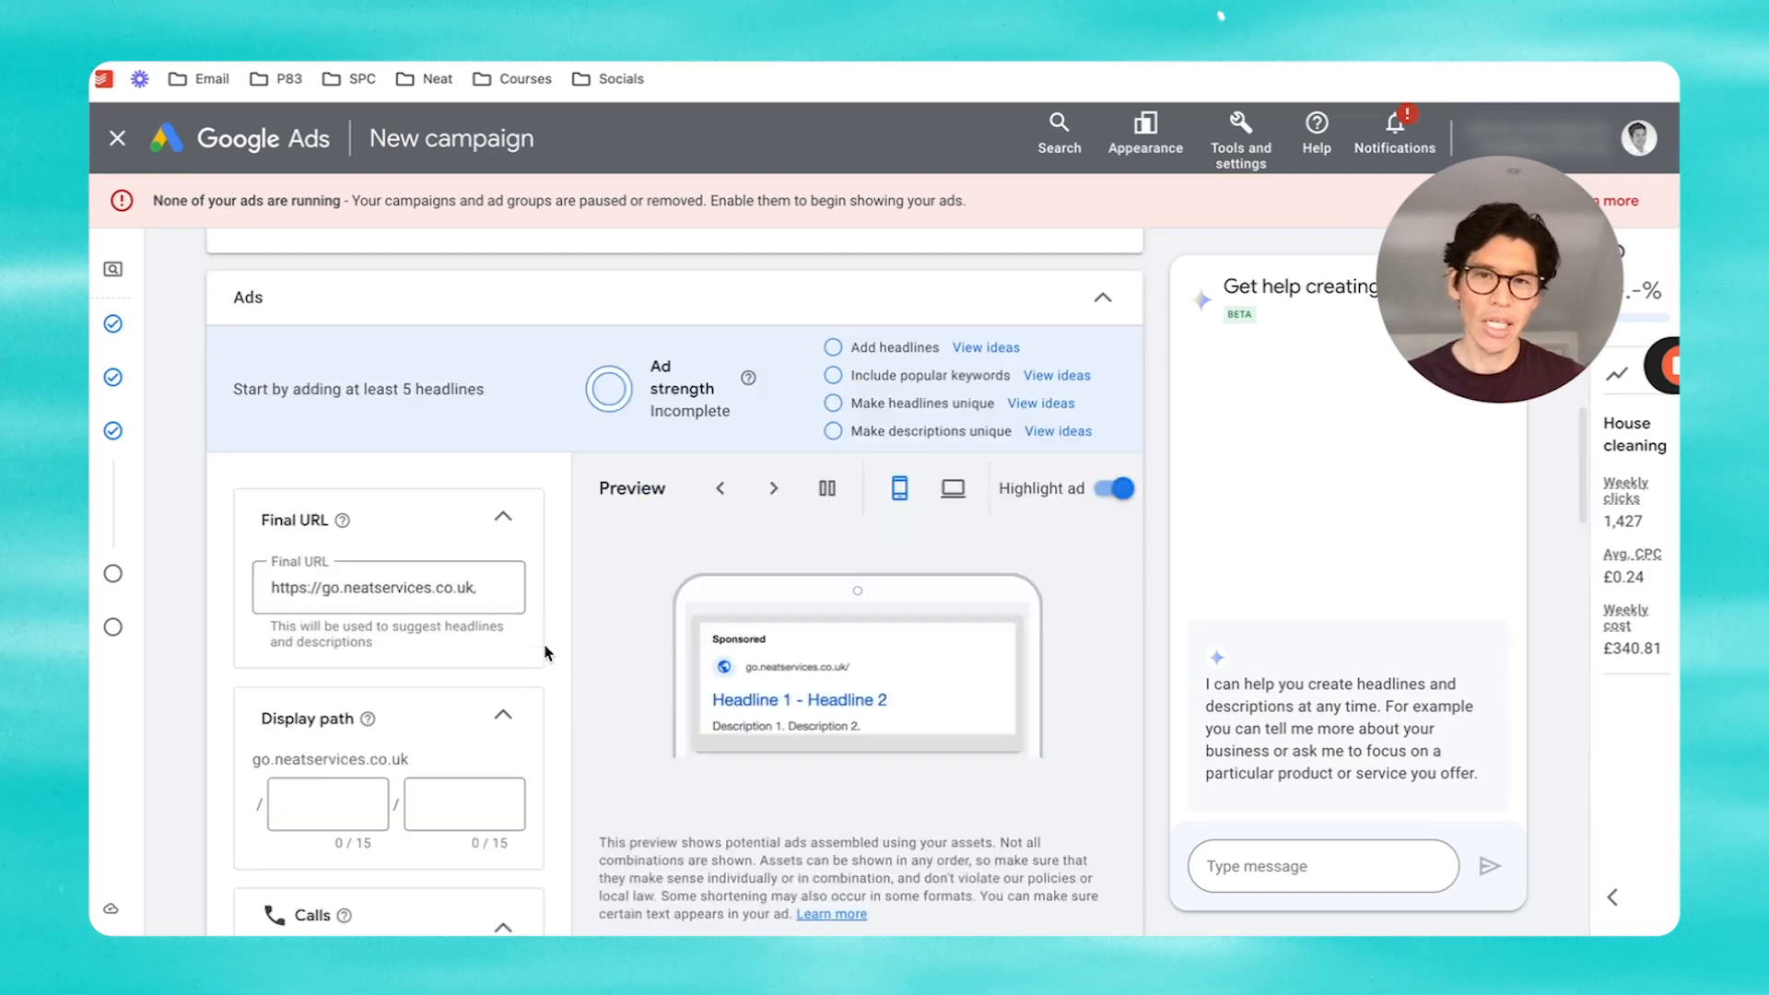
{"action": "scroll", "coordinate": [545, 653], "scroll_direction": "down", "scroll_amount": 3}
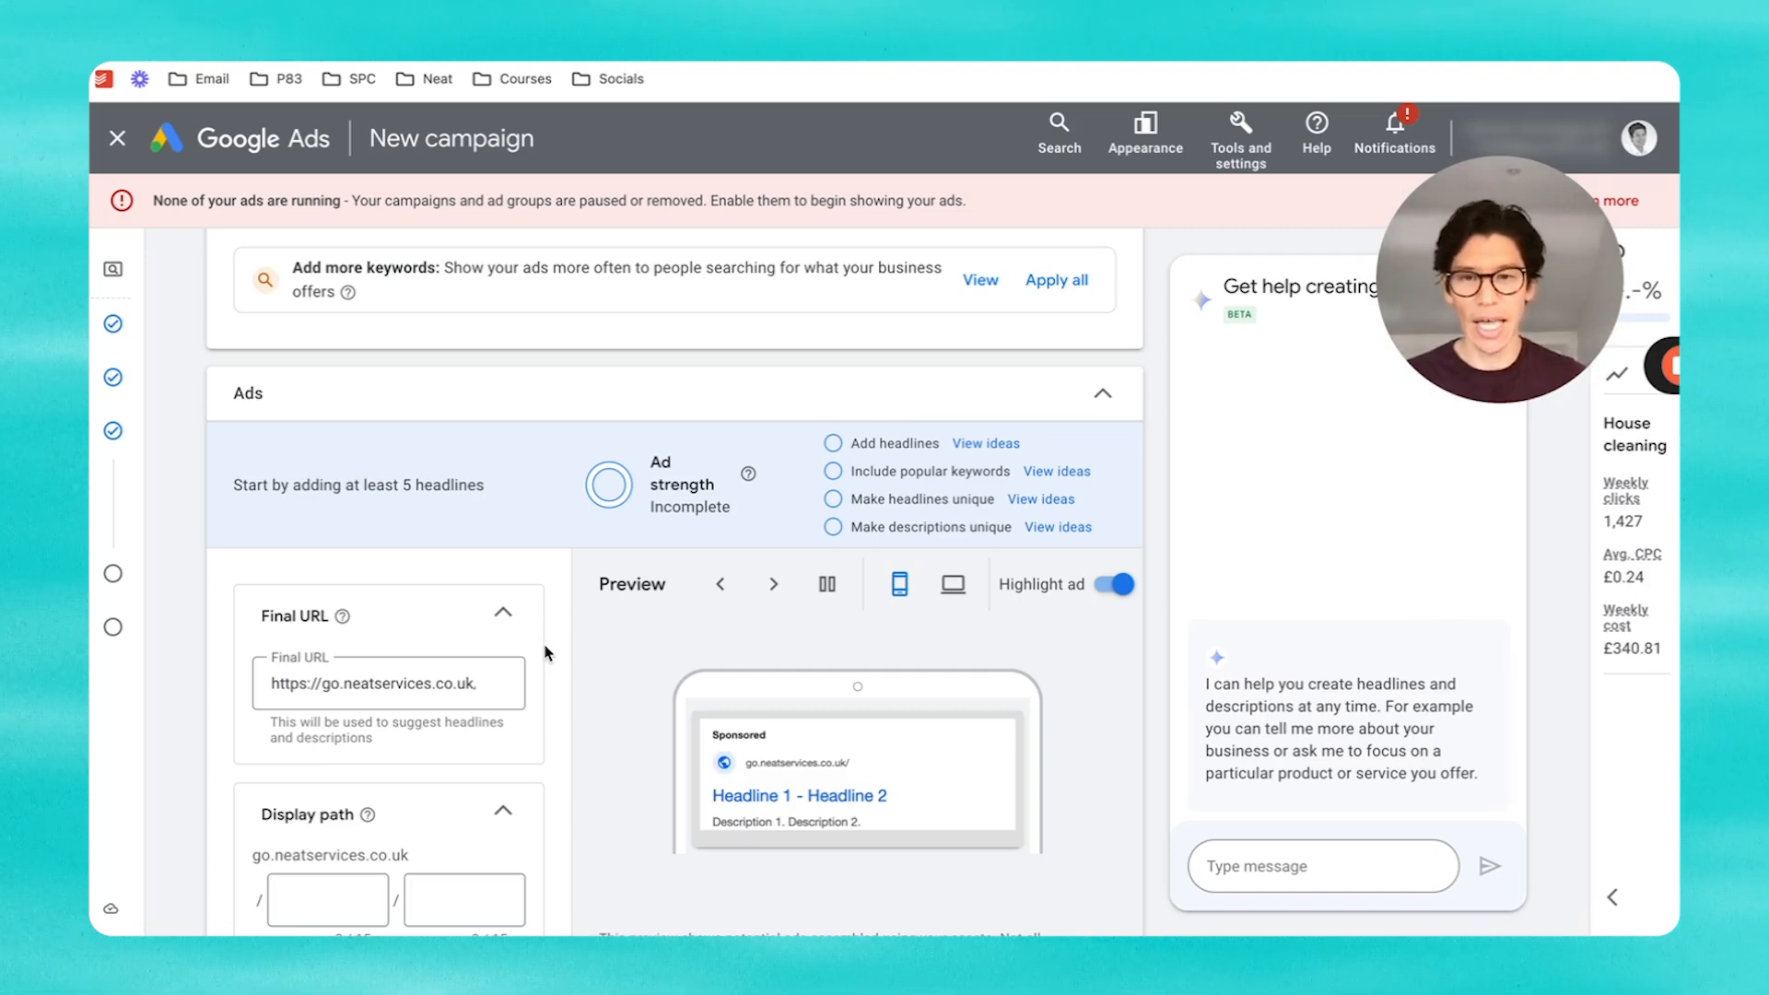
{"action": "scroll", "coordinate": [579, 670], "scroll_direction": "down", "scroll_amount": 1}
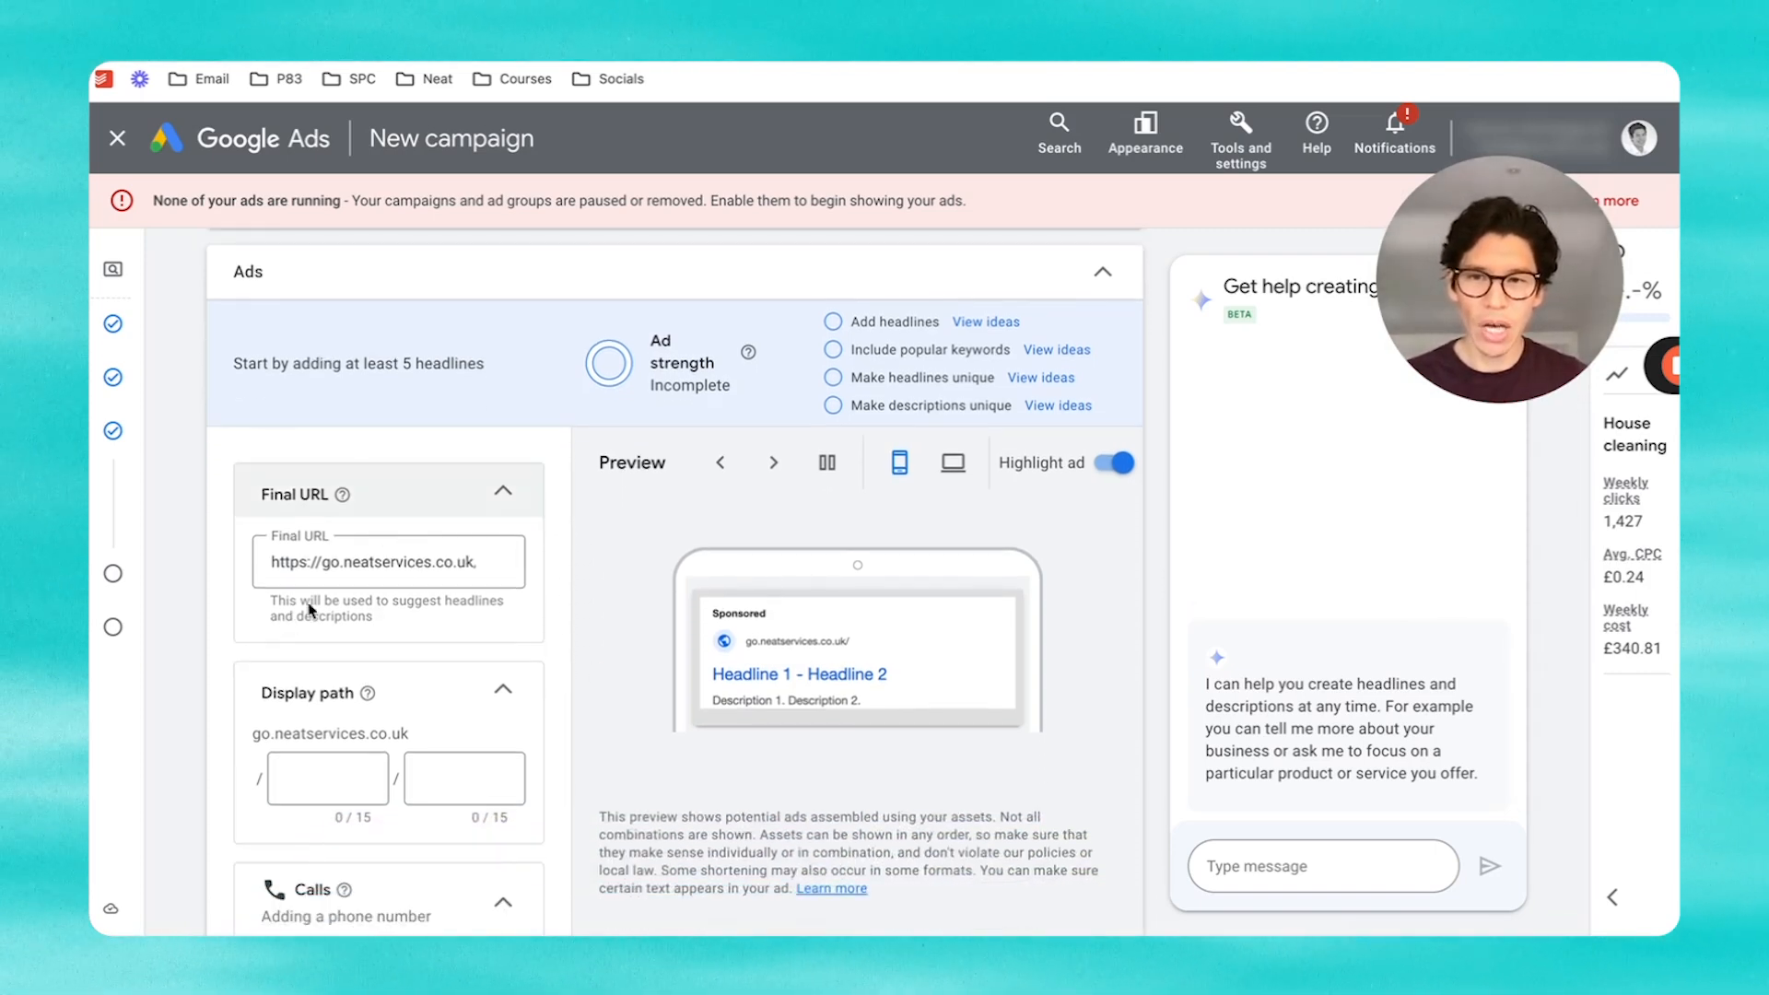
{"action": "scroll", "coordinate": [440, 541], "scroll_direction": "down", "scroll_amount": 1}
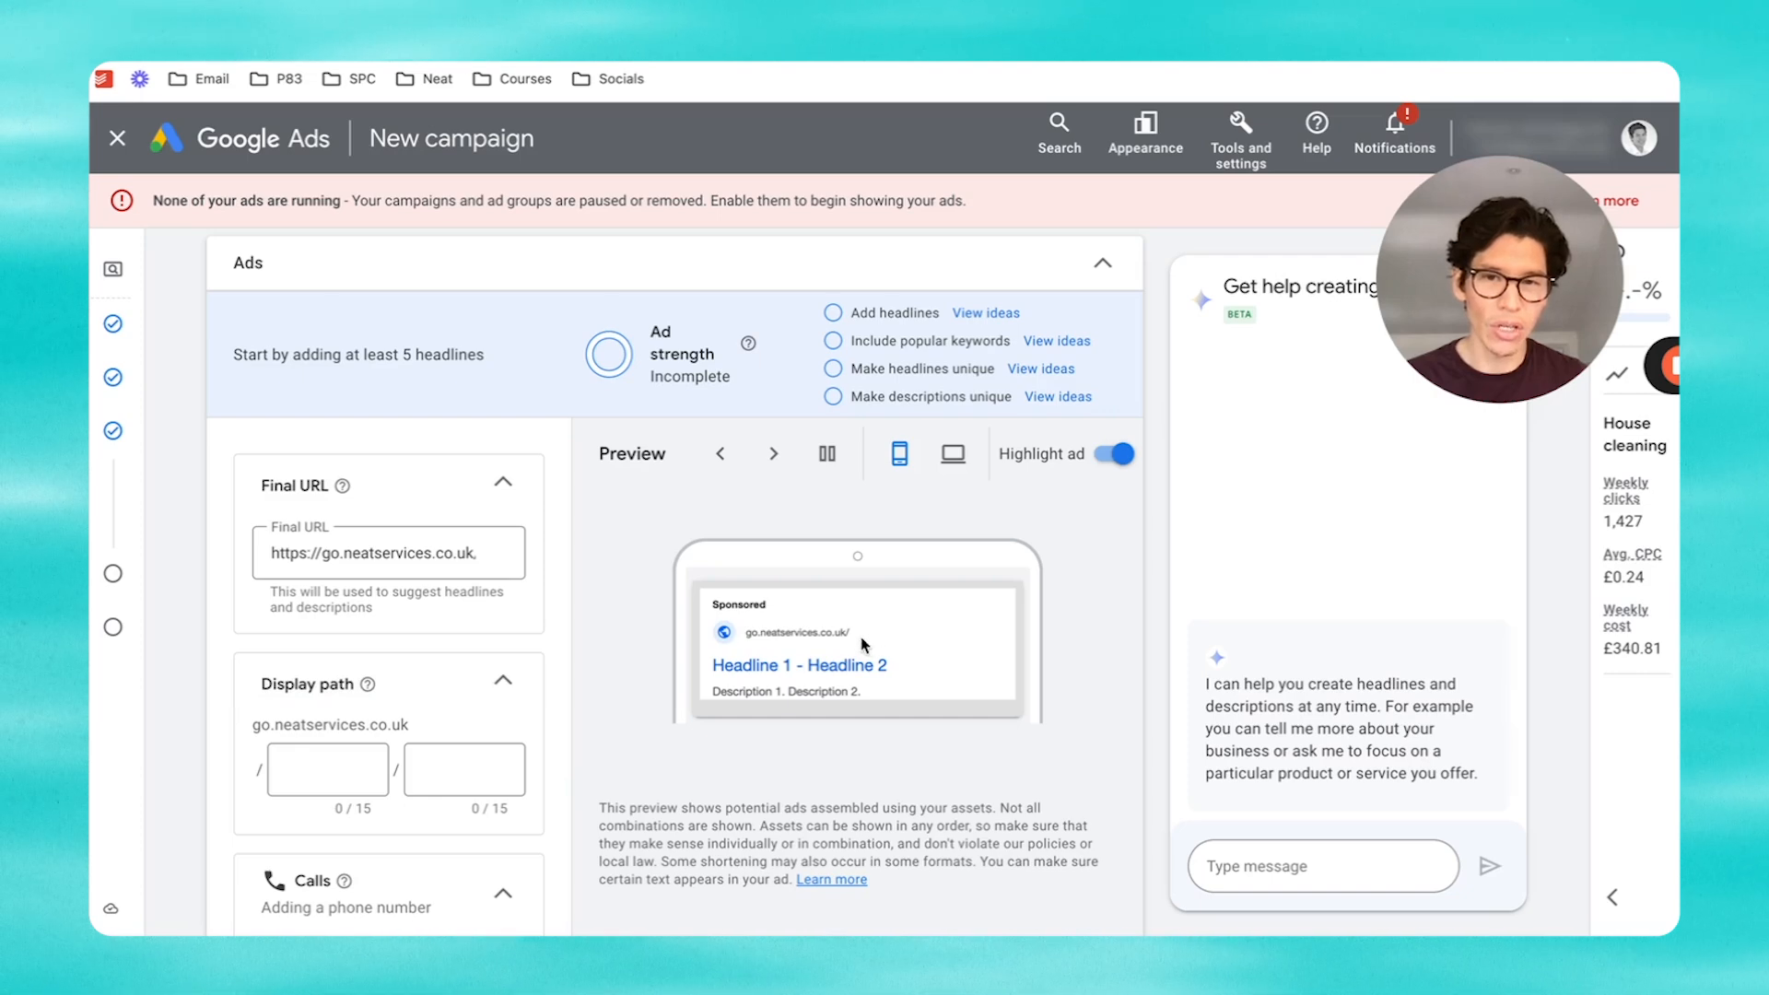
Step: Enter house_cleaners and london as the two display path parts
{"action": "scroll", "coordinate": [748, 667], "scroll_direction": "down", "scroll_amount": 1}
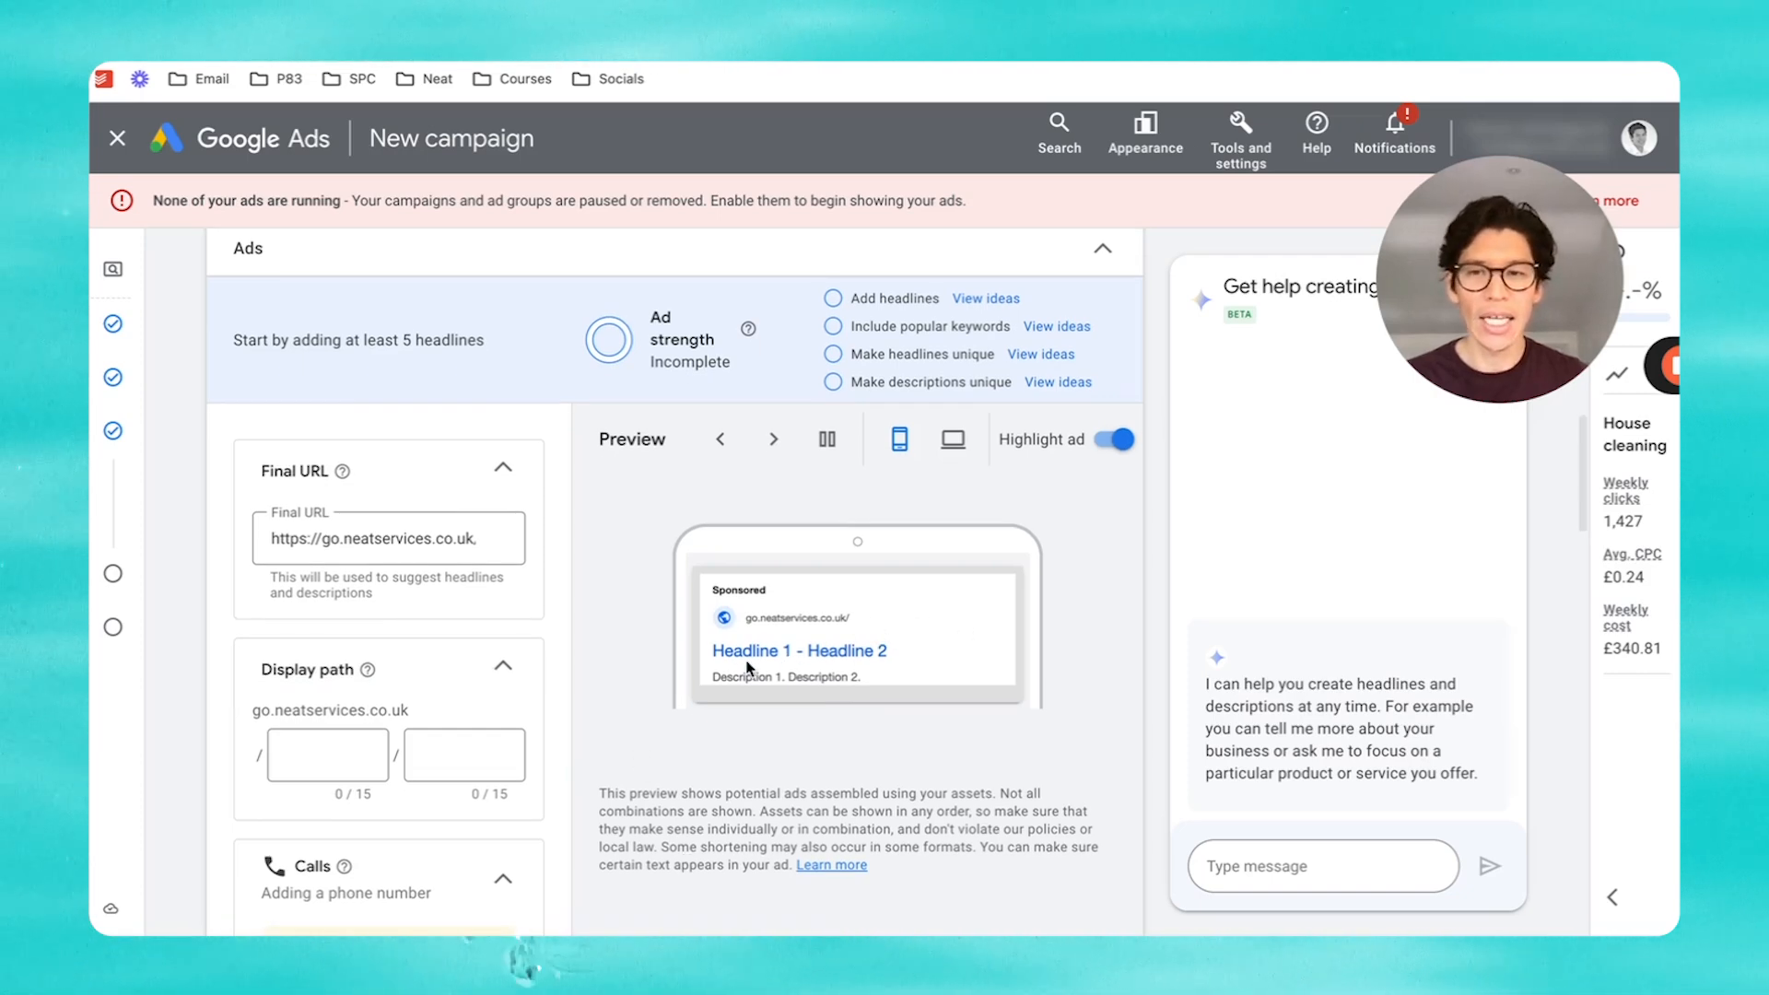
{"action": "left_click", "coordinate": [316, 750]}
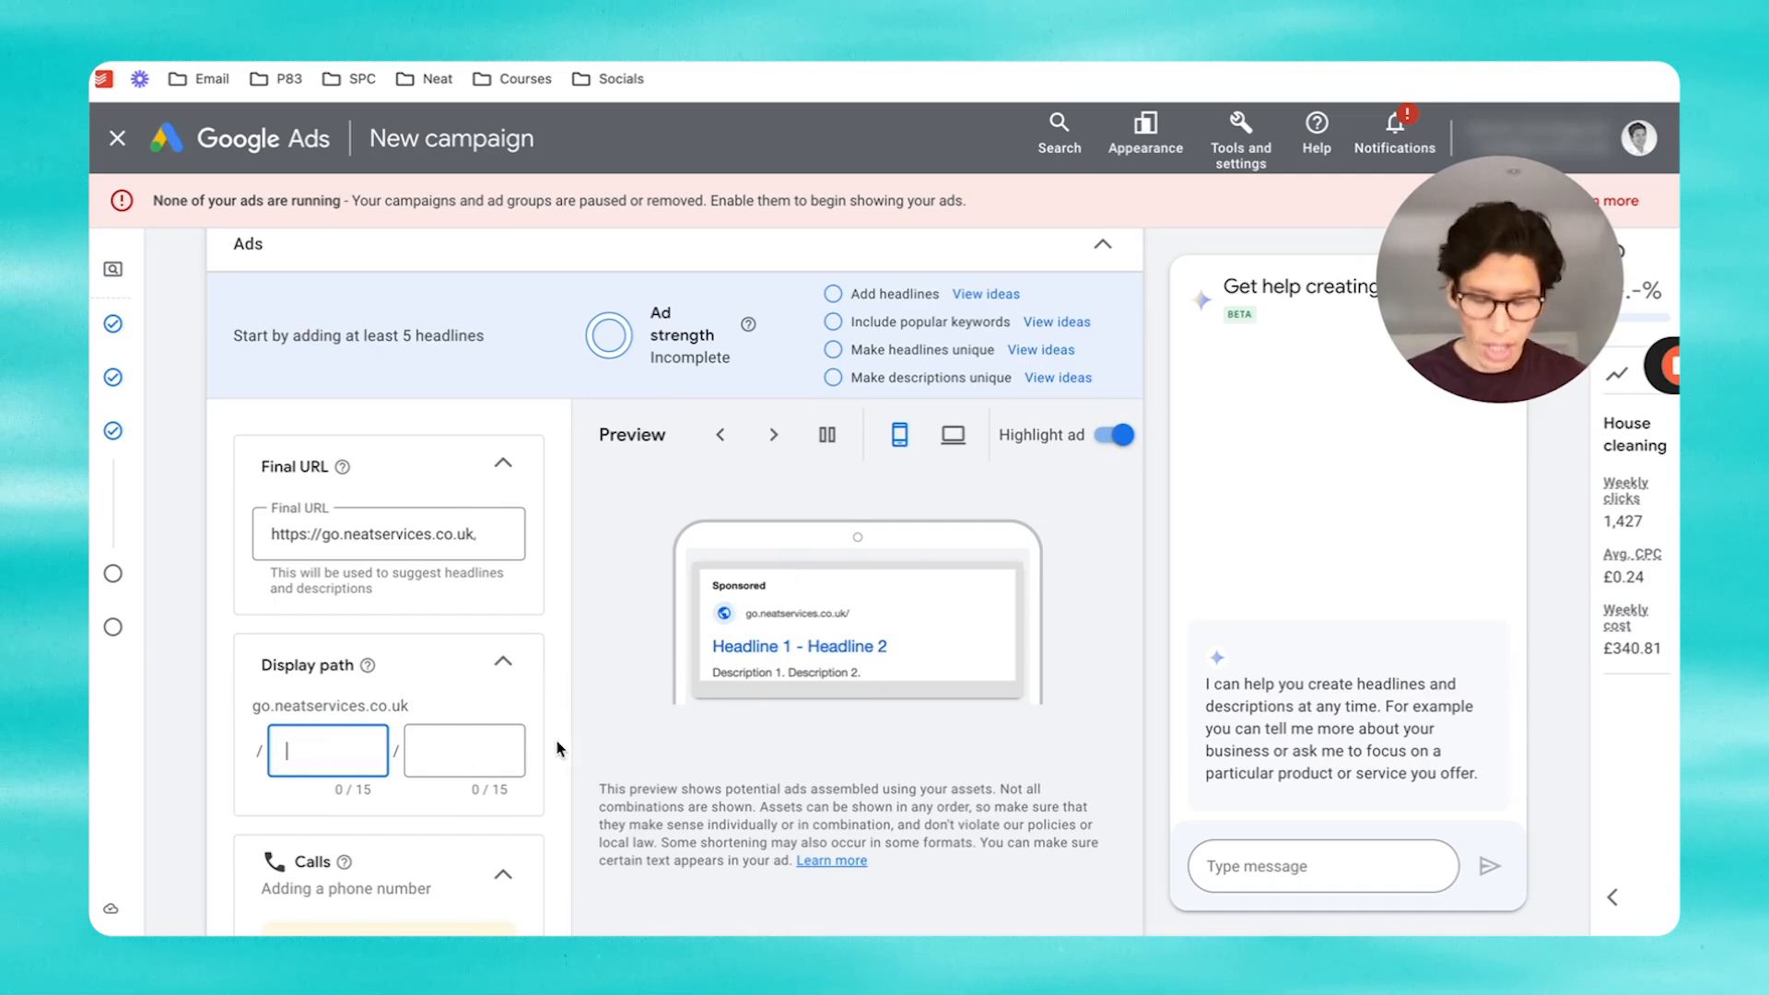
{"action": "type", "text": "house_"}
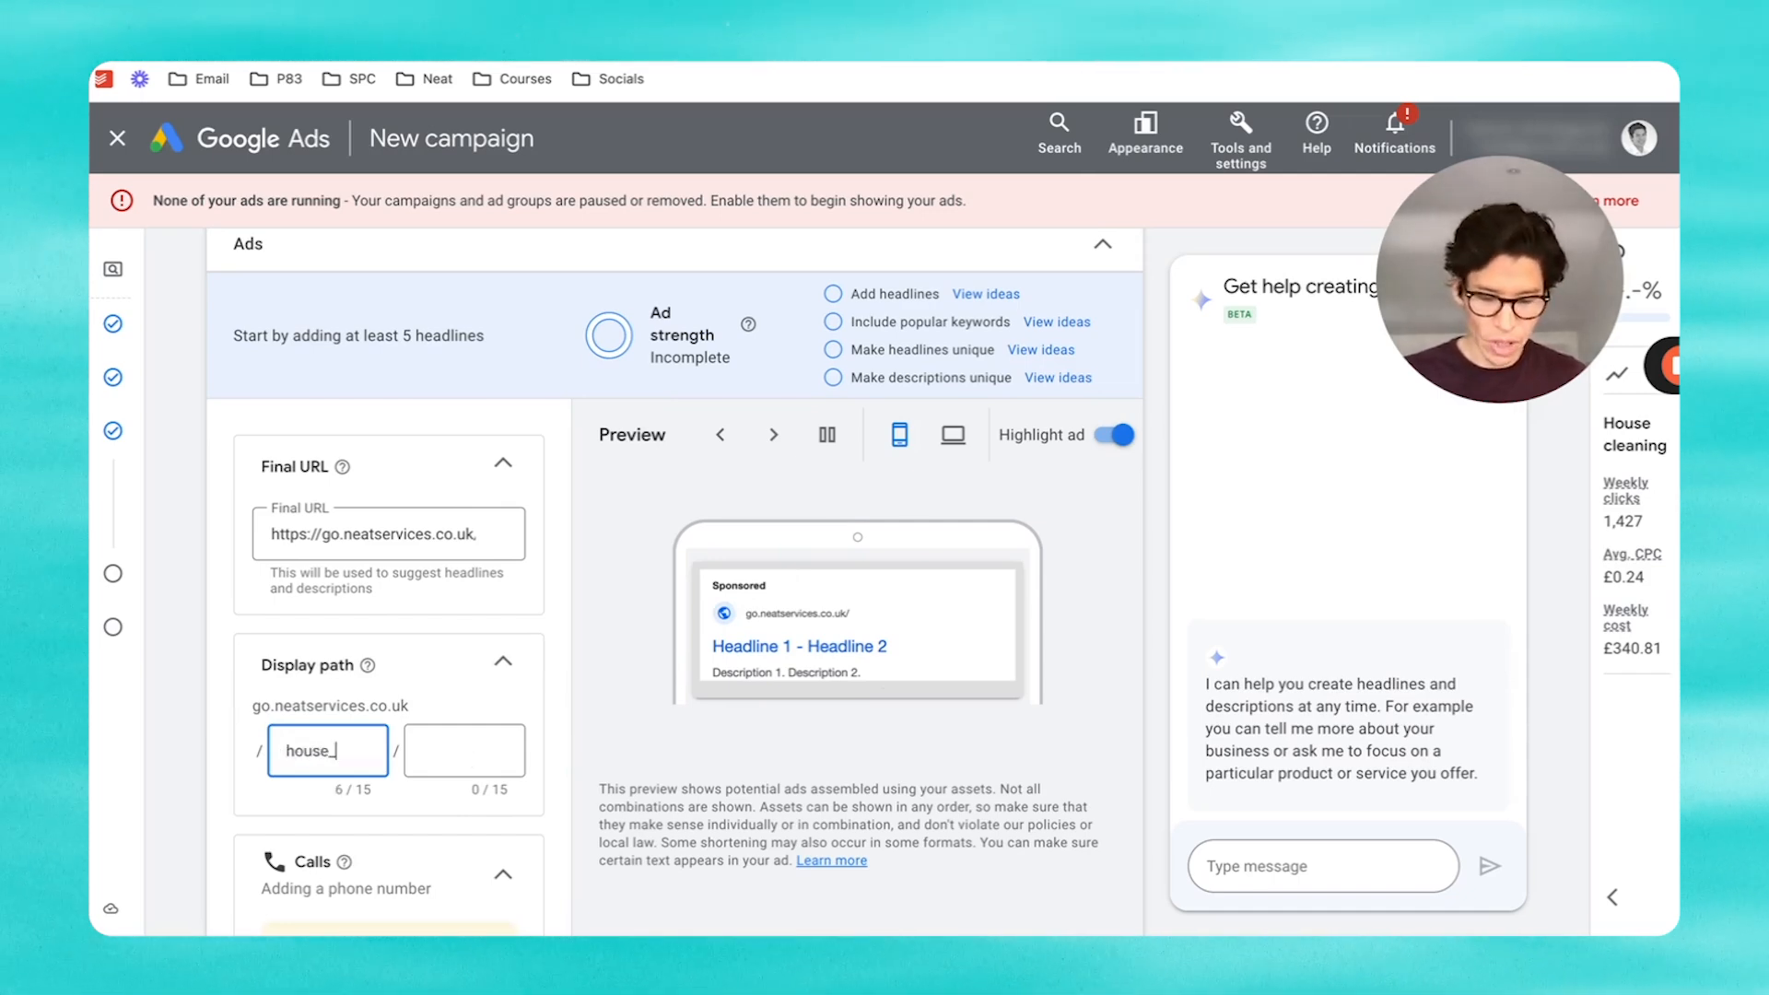
{"action": "type", "text": "cleaners"}
{"action": "left_click", "coordinate": [472, 743]}
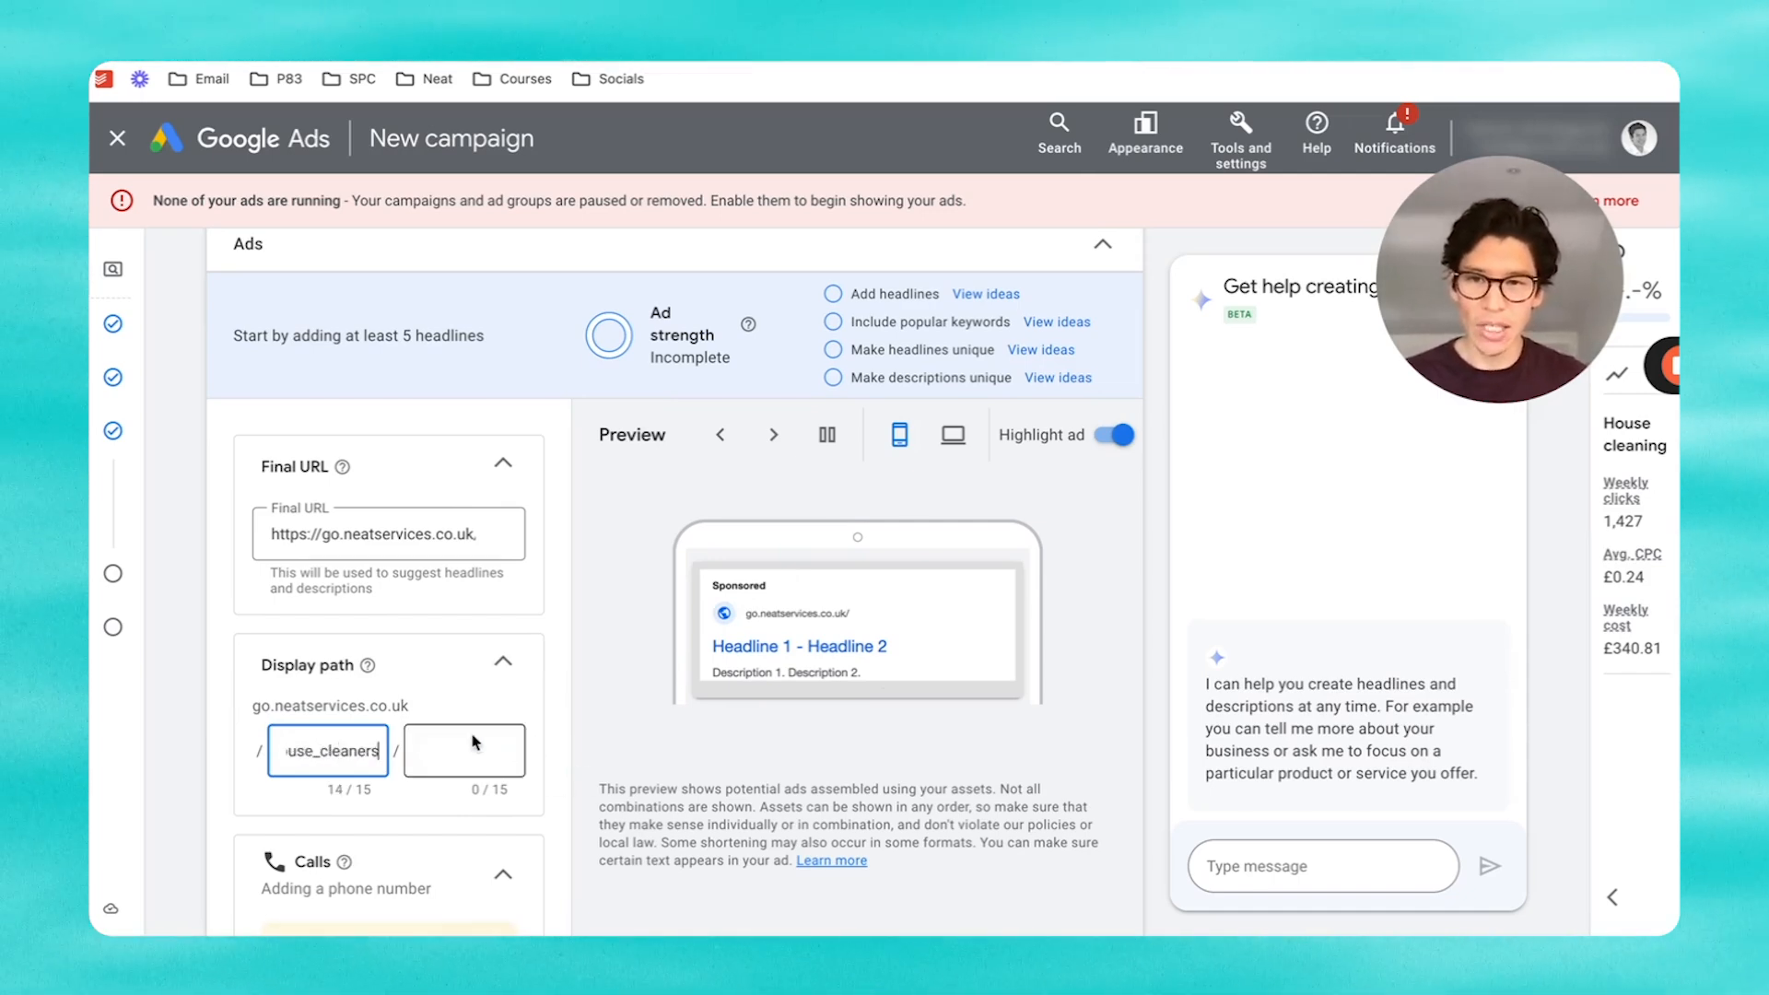
{"action": "type", "text": "london"}
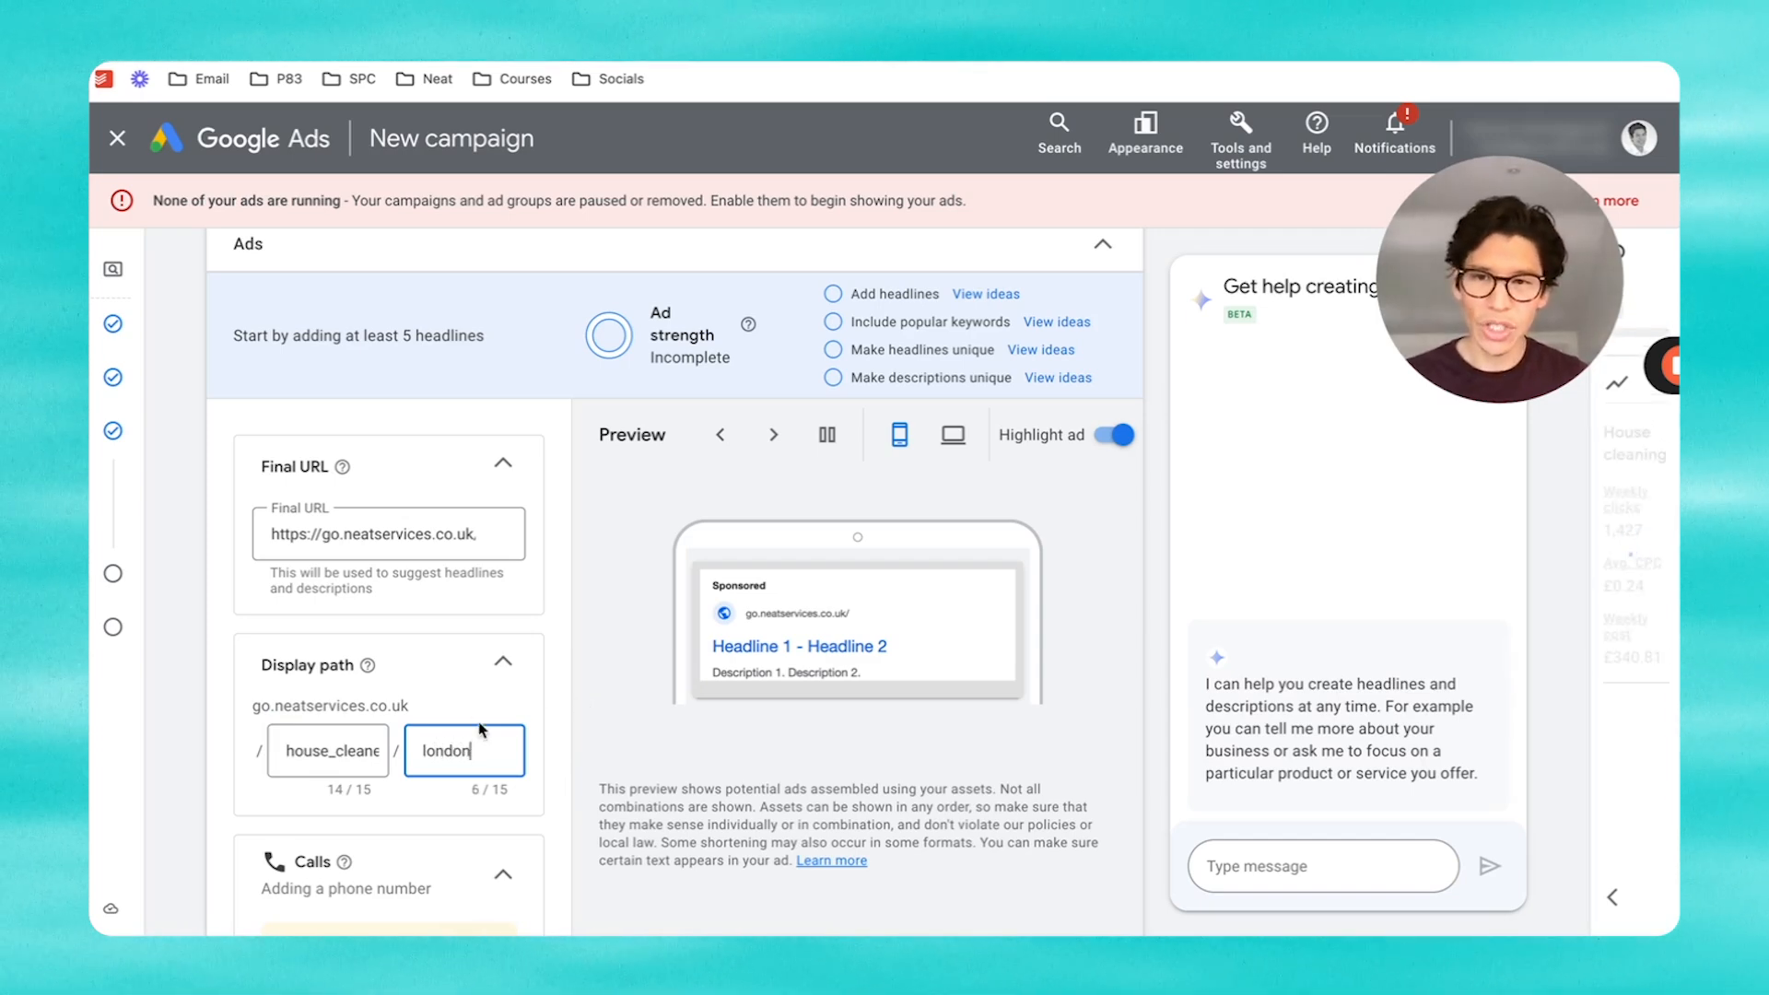
{"action": "left_click", "coordinate": [541, 687]}
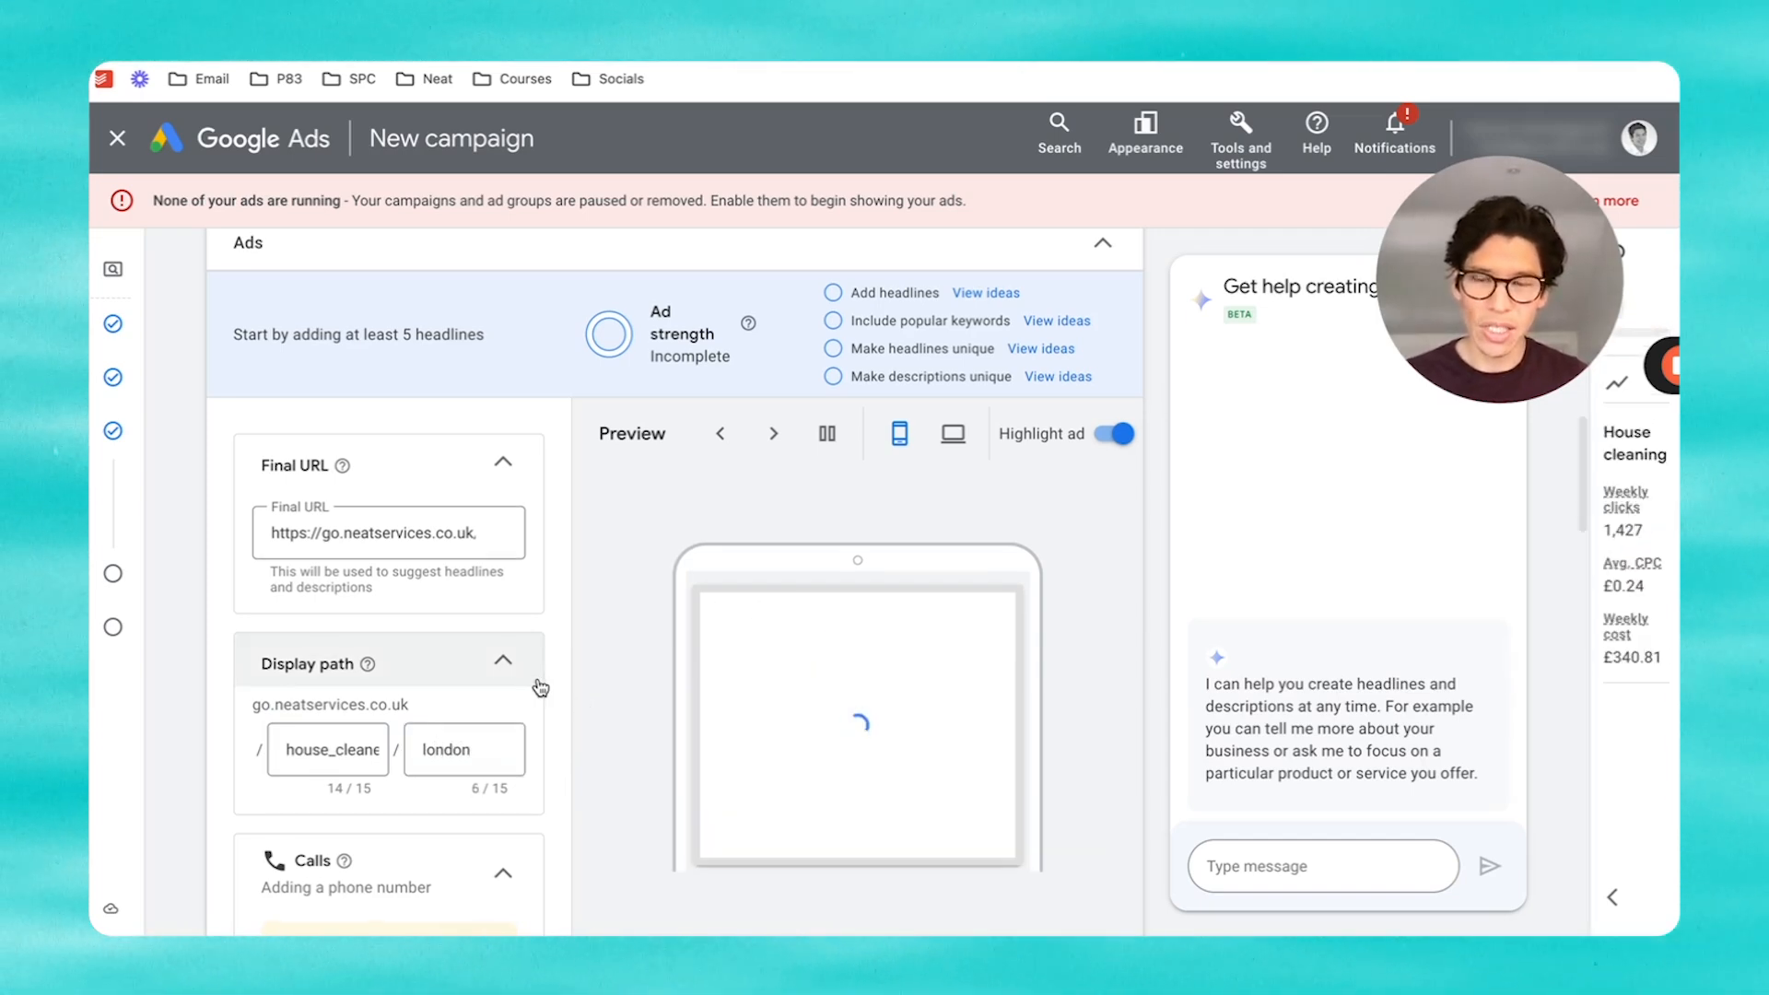
{"action": "scroll", "coordinate": [623, 597], "scroll_direction": "down", "scroll_amount": 1}
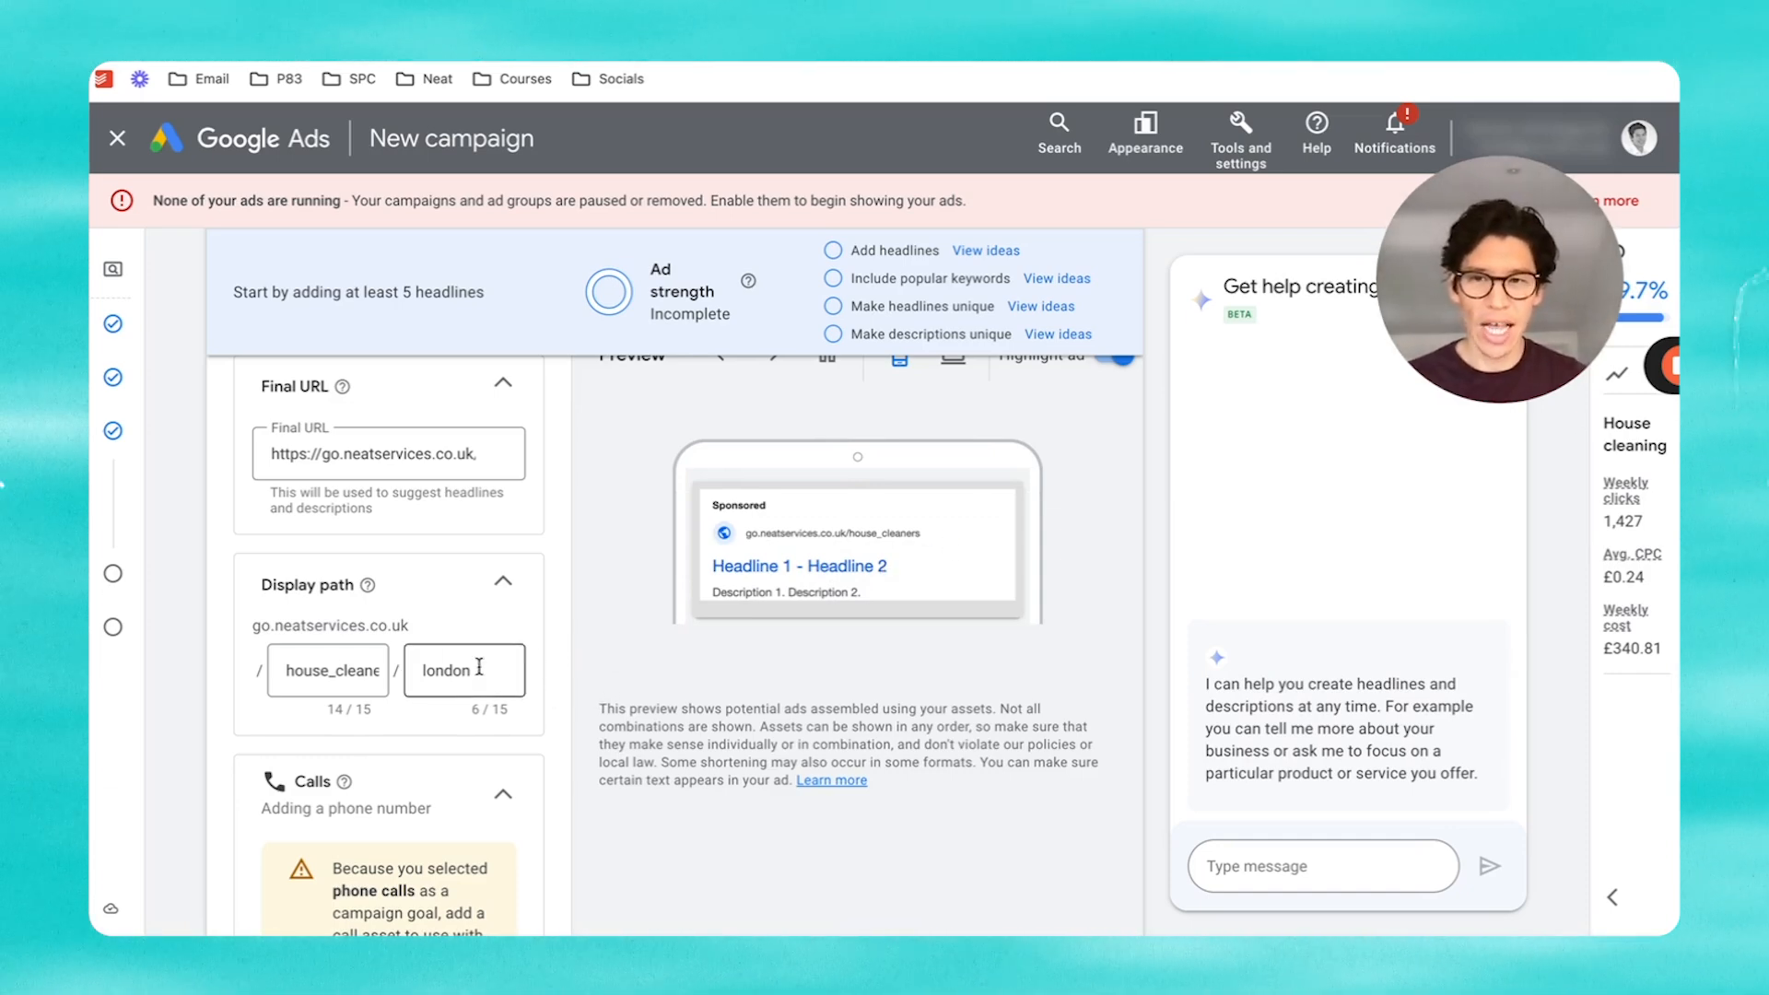
{"action": "scroll", "coordinate": [539, 684], "scroll_direction": "down", "scroll_amount": 3}
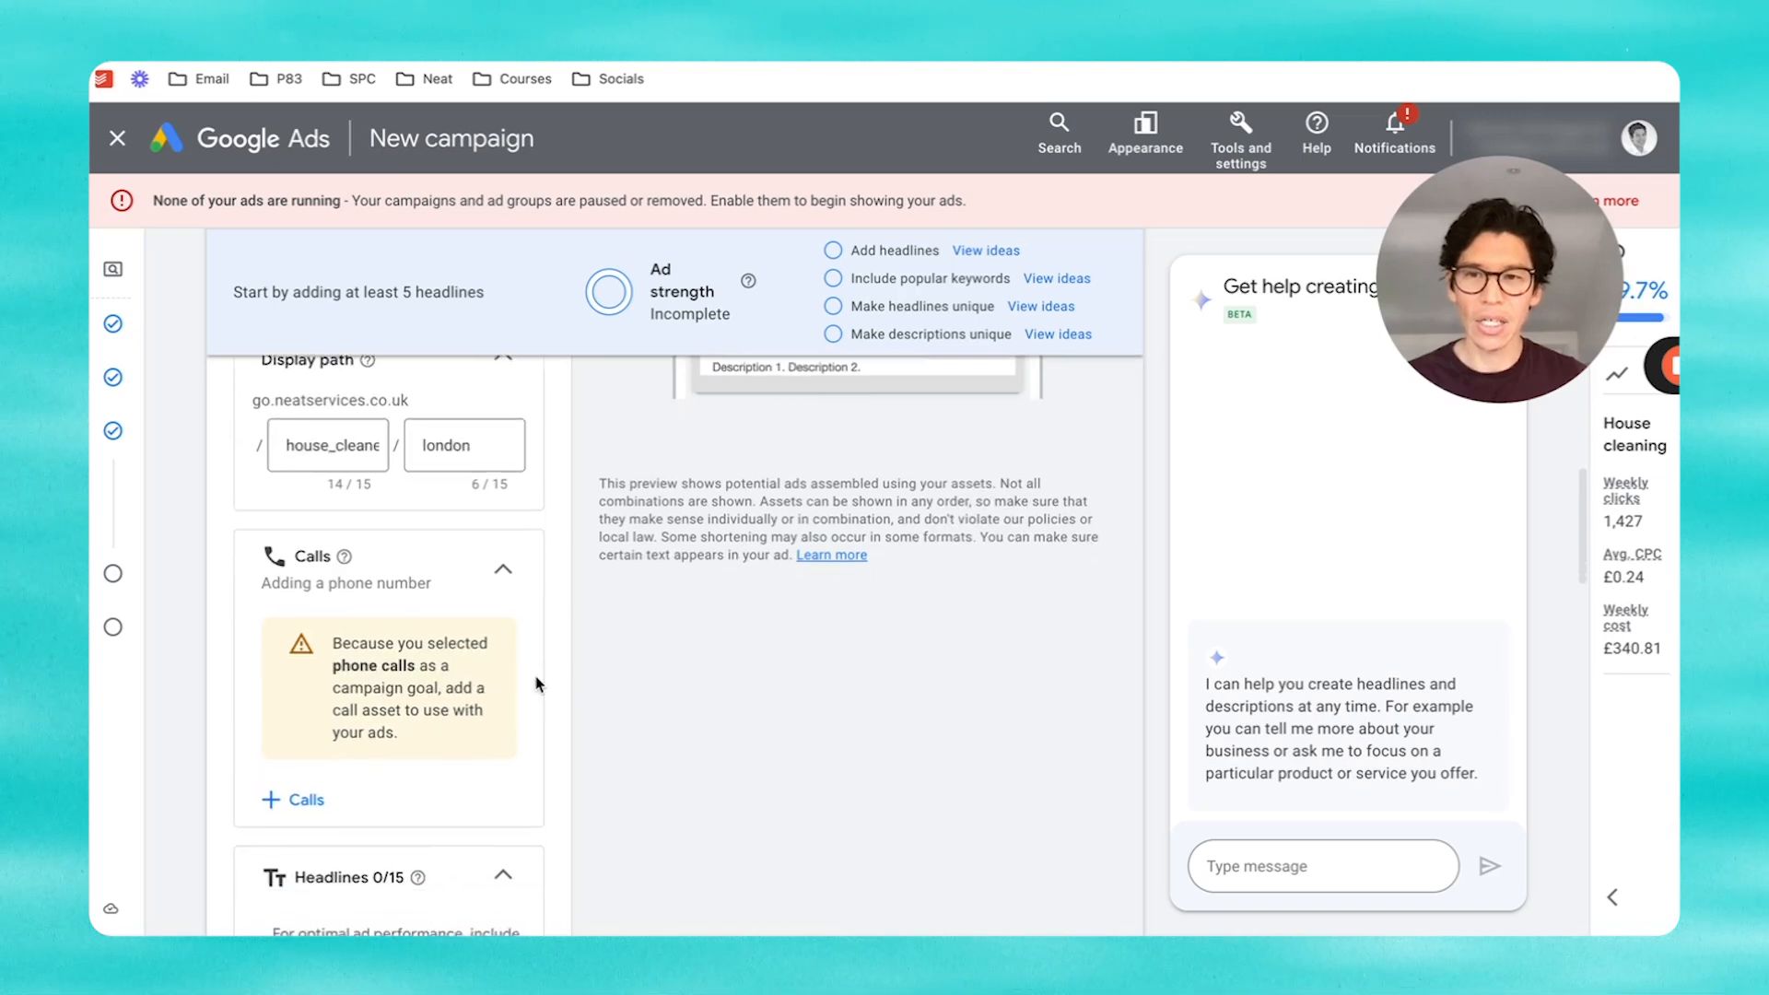
{"action": "scroll", "coordinate": [355, 645], "scroll_direction": "up", "scroll_amount": 1}
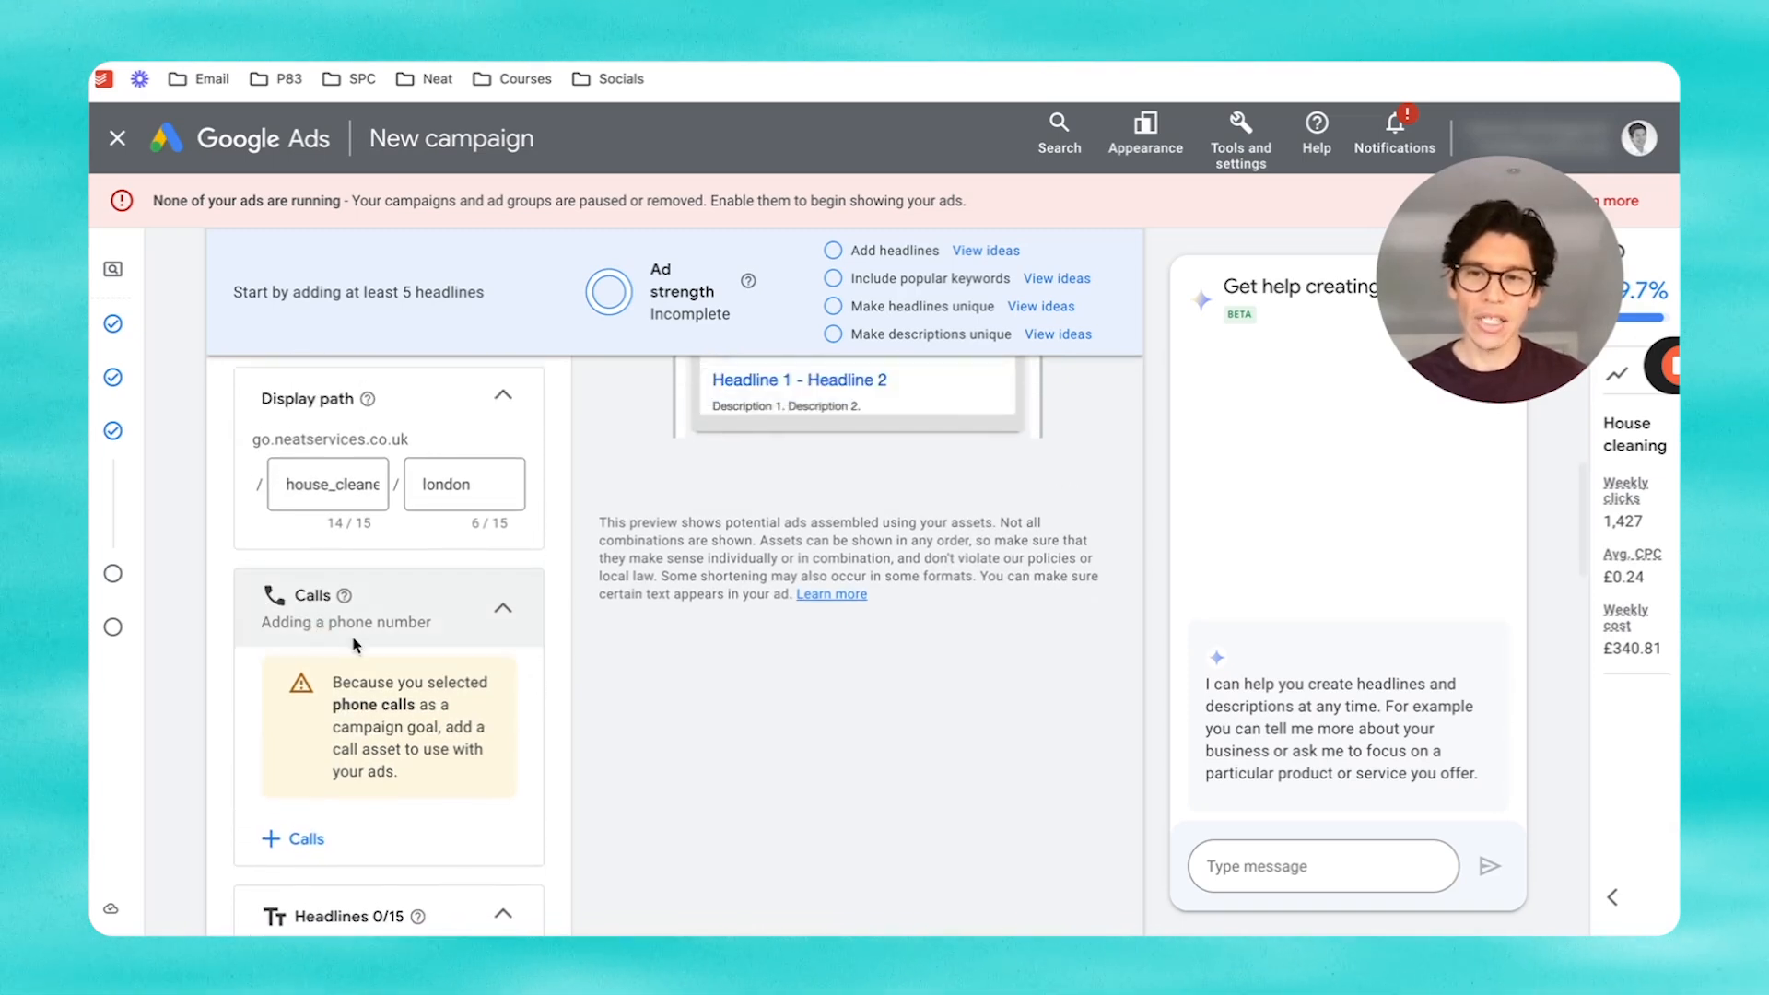
{"action": "scroll", "coordinate": [786, 458], "scroll_direction": "up", "scroll_amount": 1}
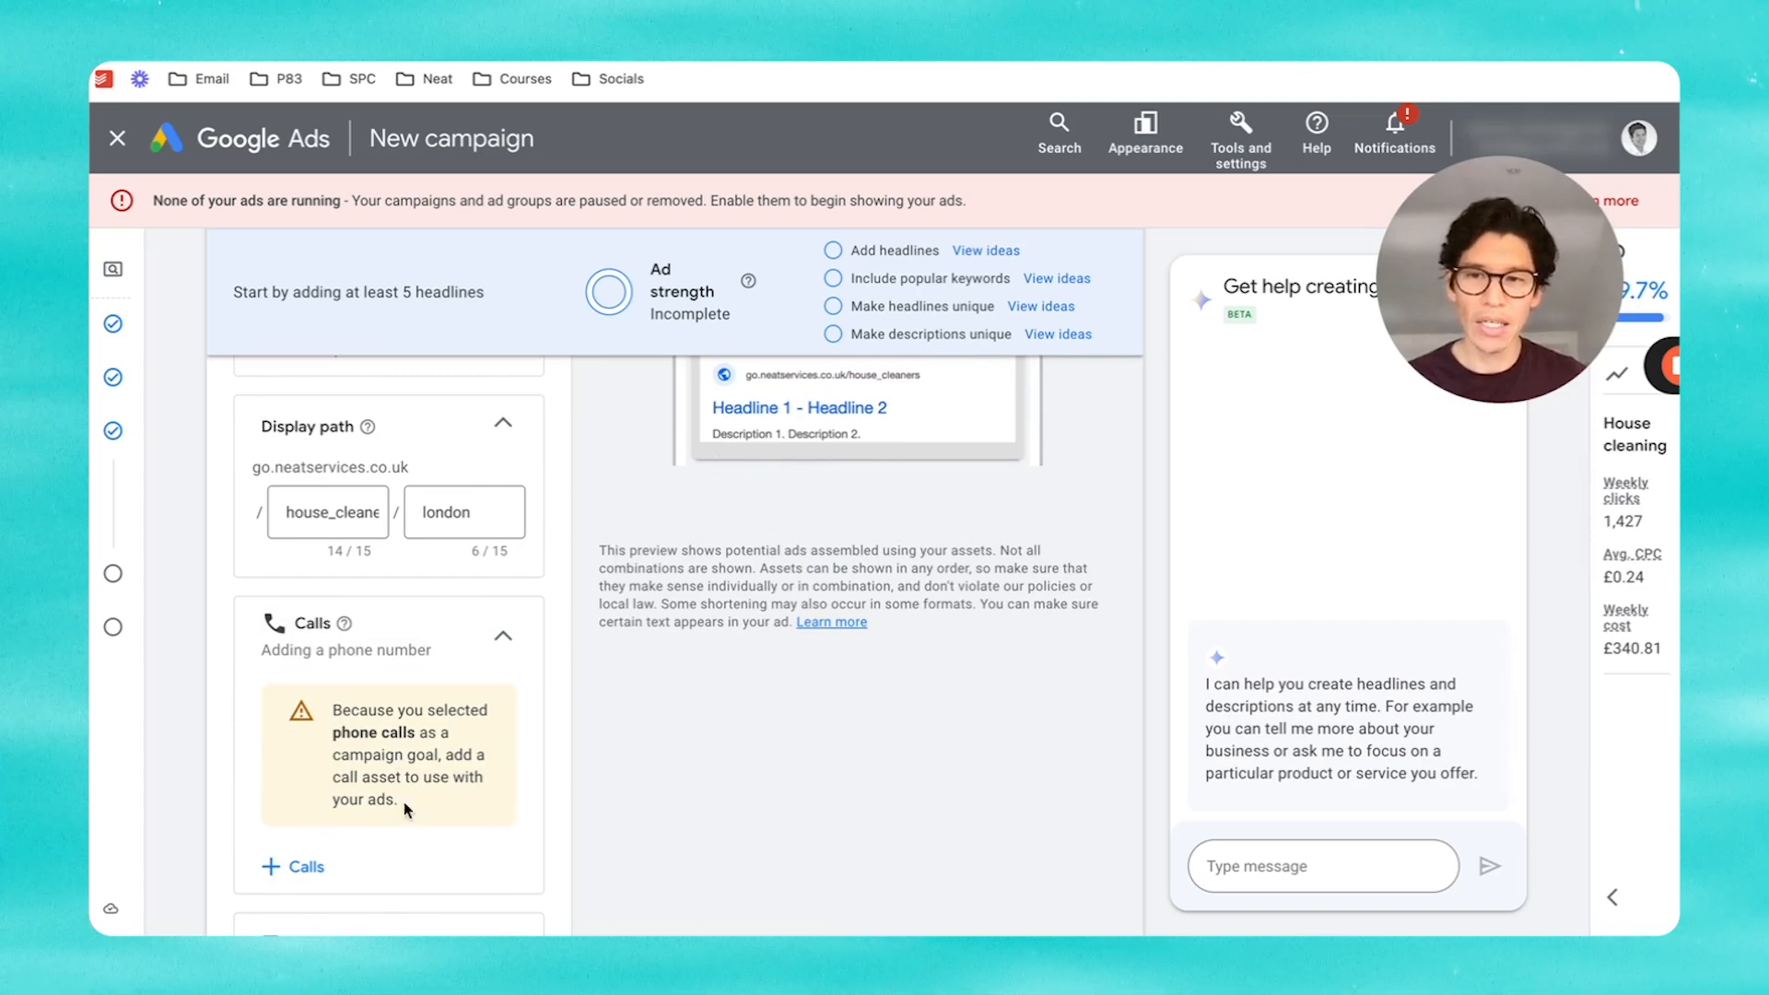
{"action": "left_click", "coordinate": [300, 870]}
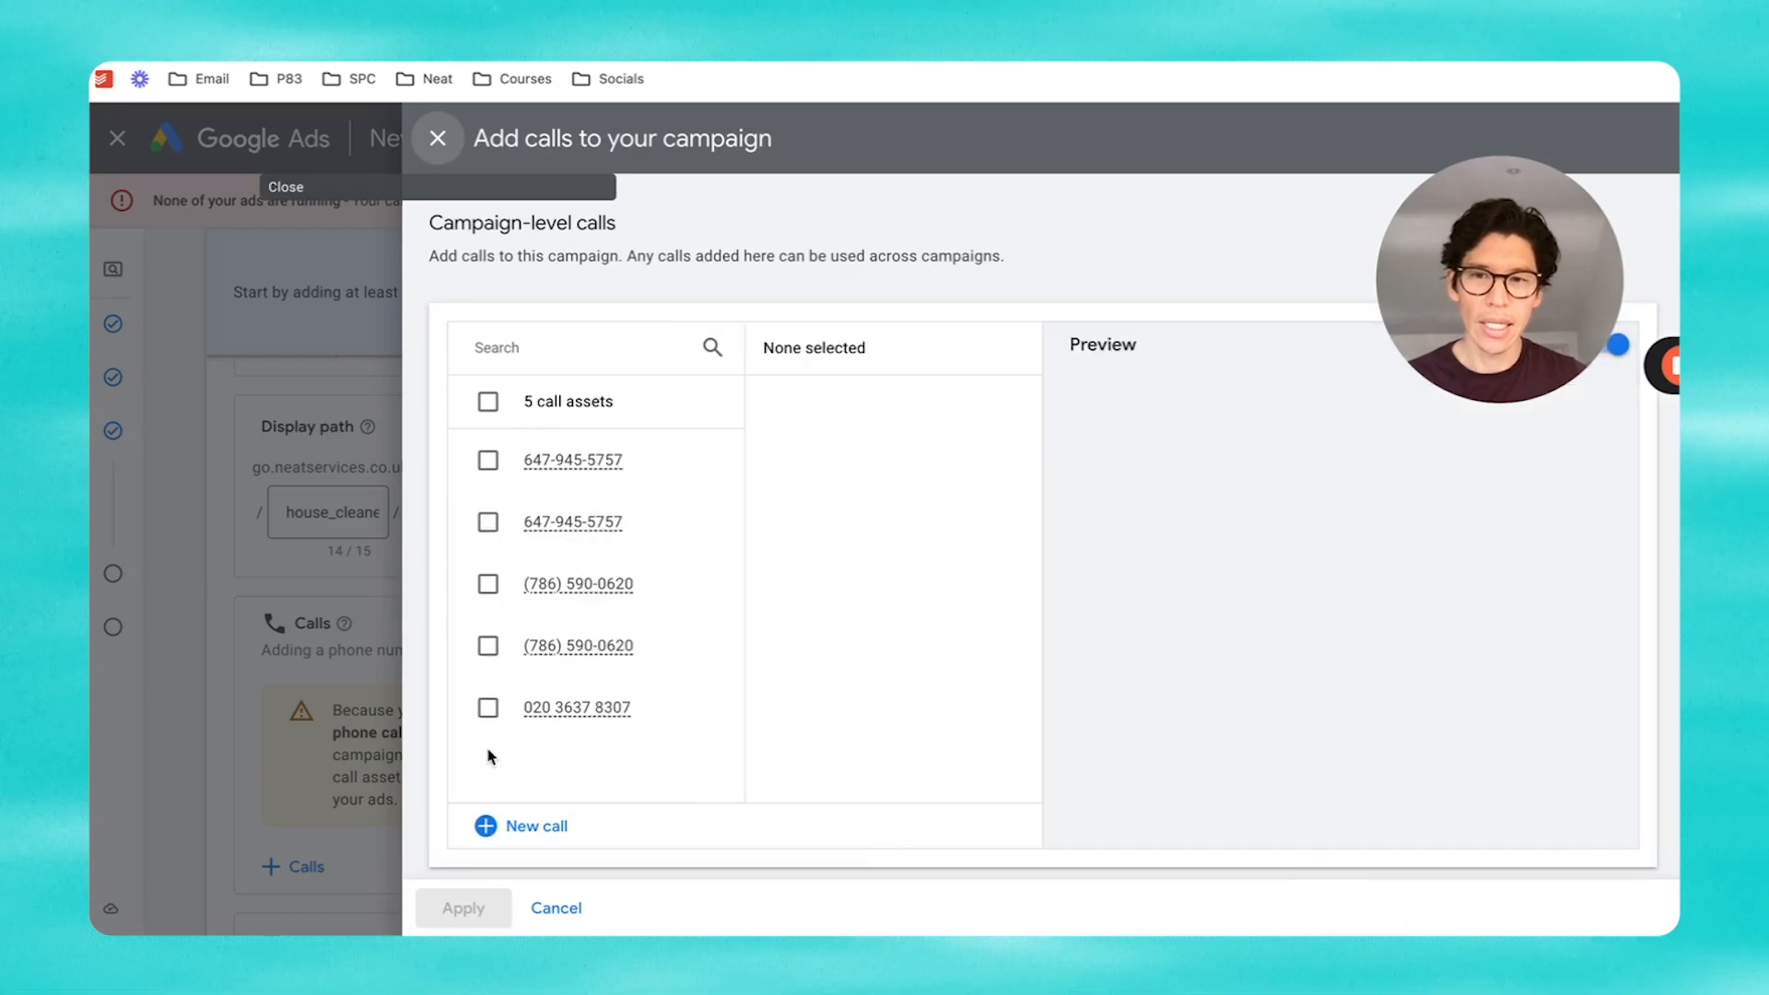
{"action": "left_click", "coordinate": [487, 709]}
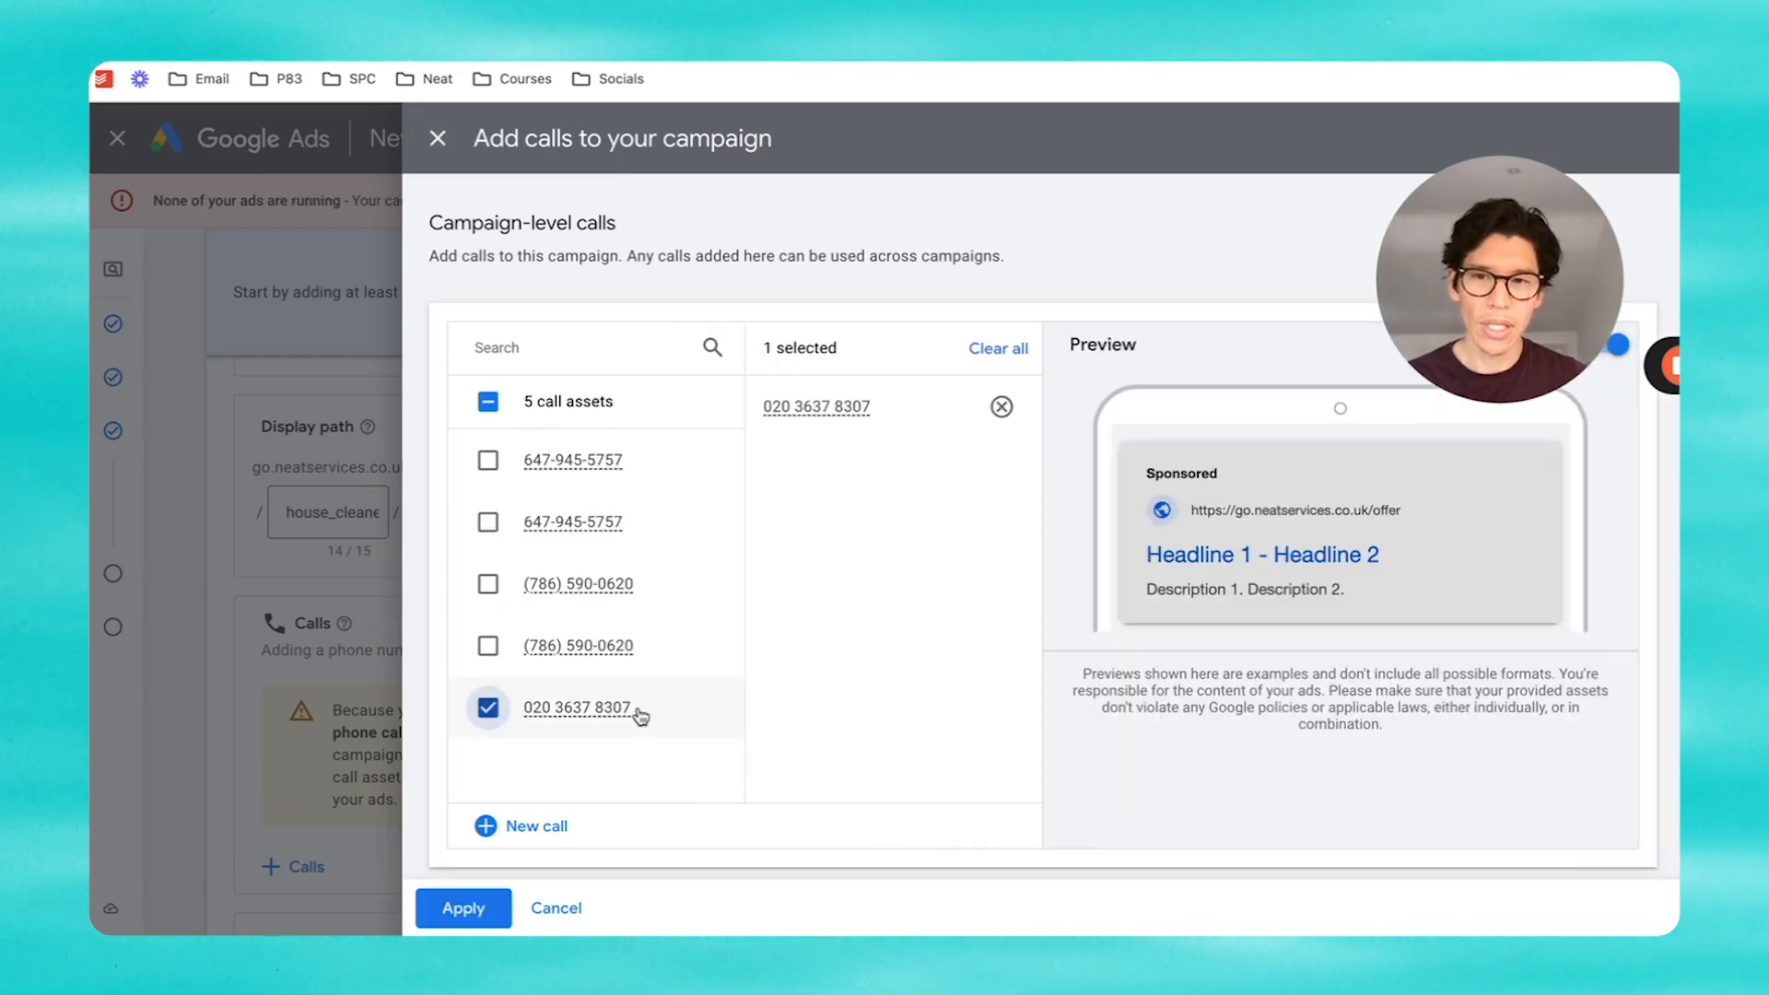
{"action": "left_click", "coordinate": [465, 908]}
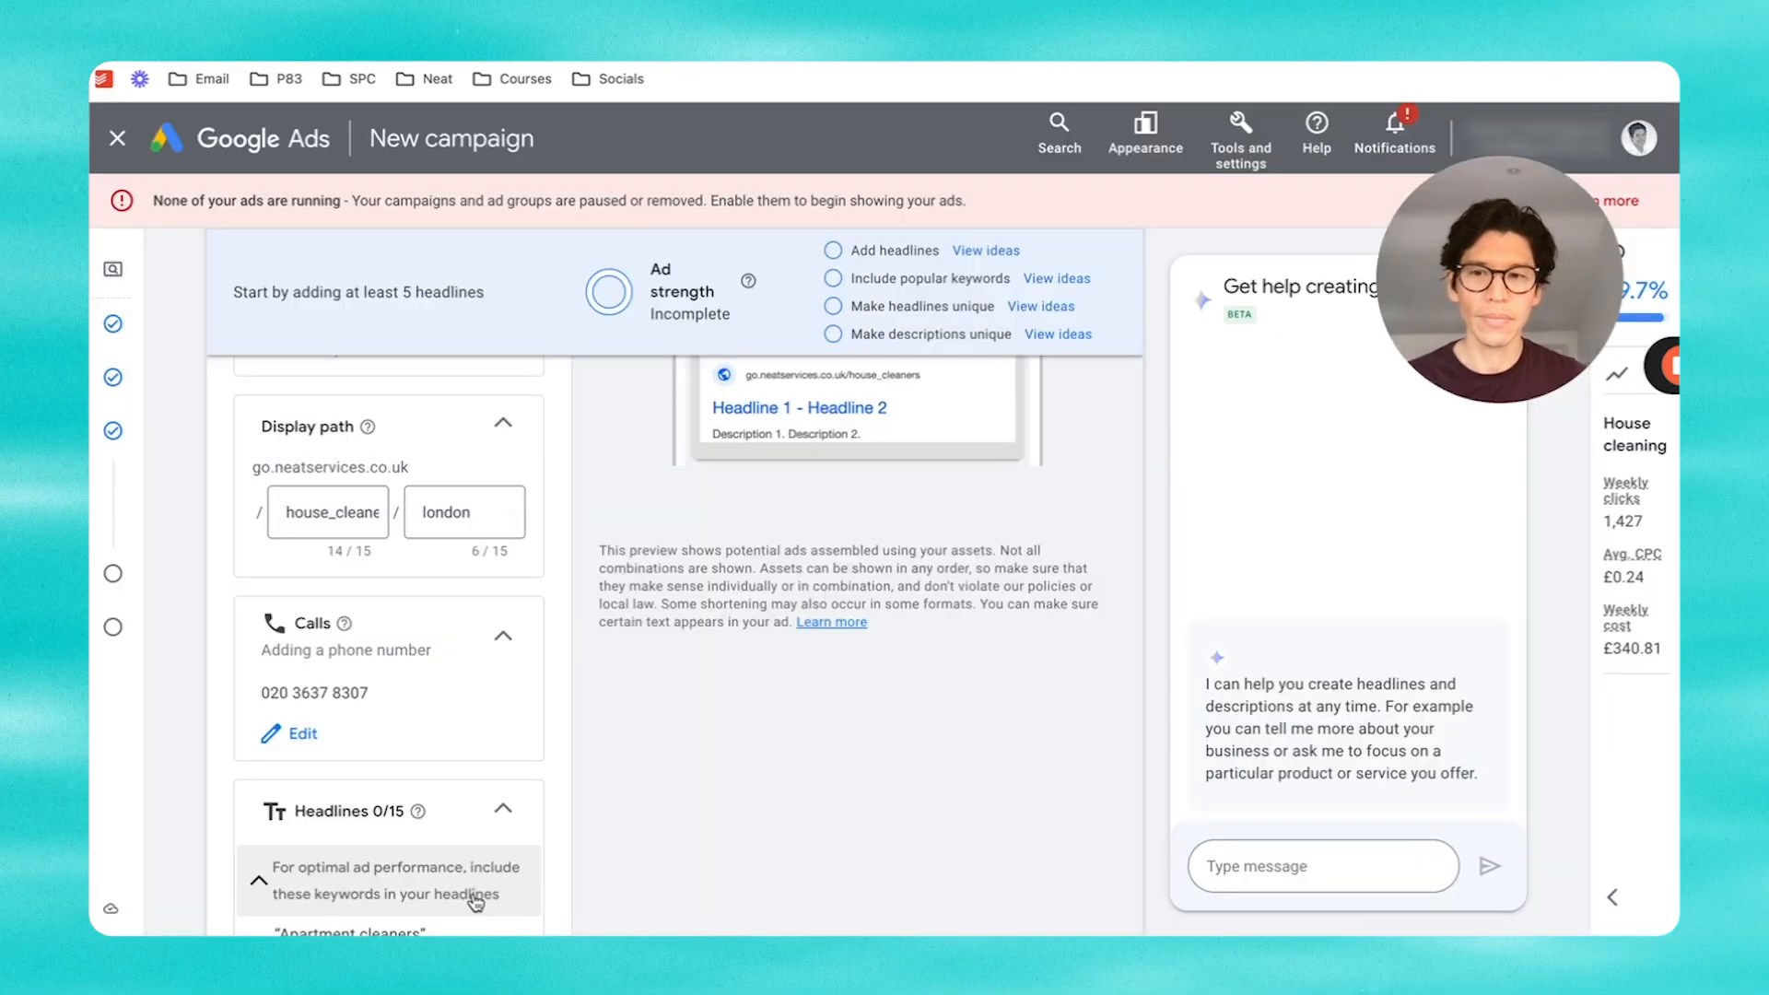
{"action": "scroll", "coordinate": [727, 693], "scroll_direction": "up", "scroll_amount": 2}
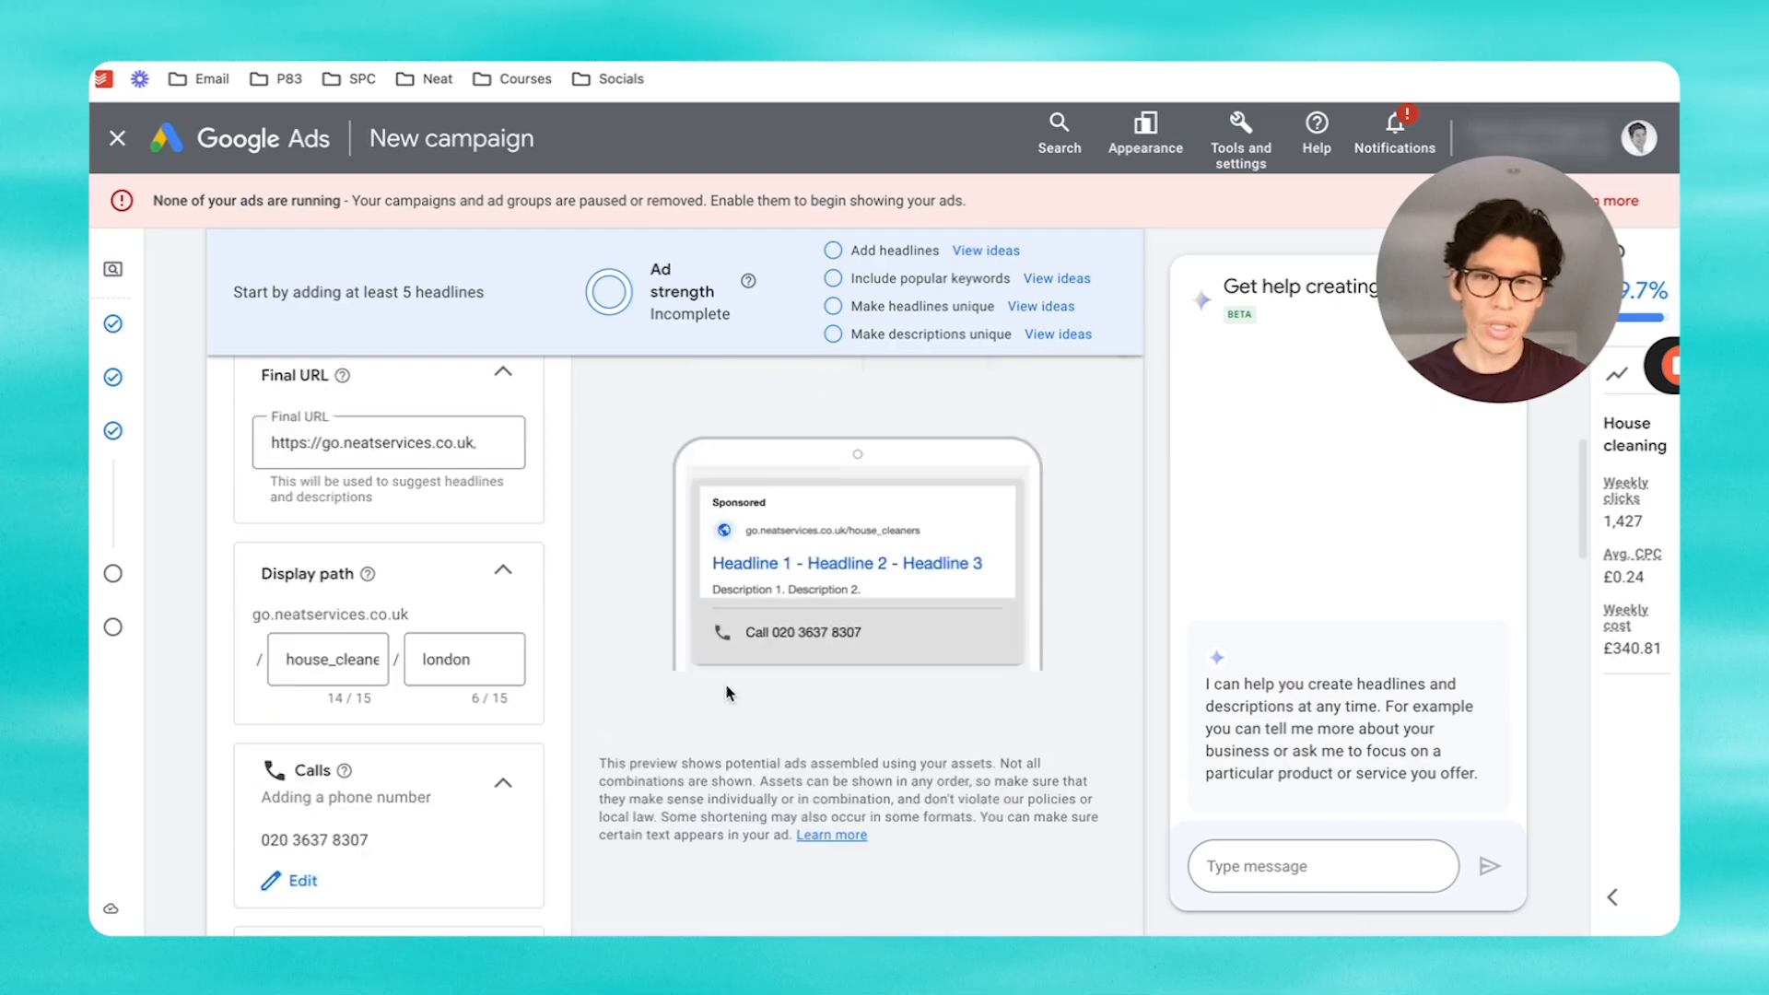
{"action": "scroll", "coordinate": [670, 698], "scroll_direction": "down", "scroll_amount": 8}
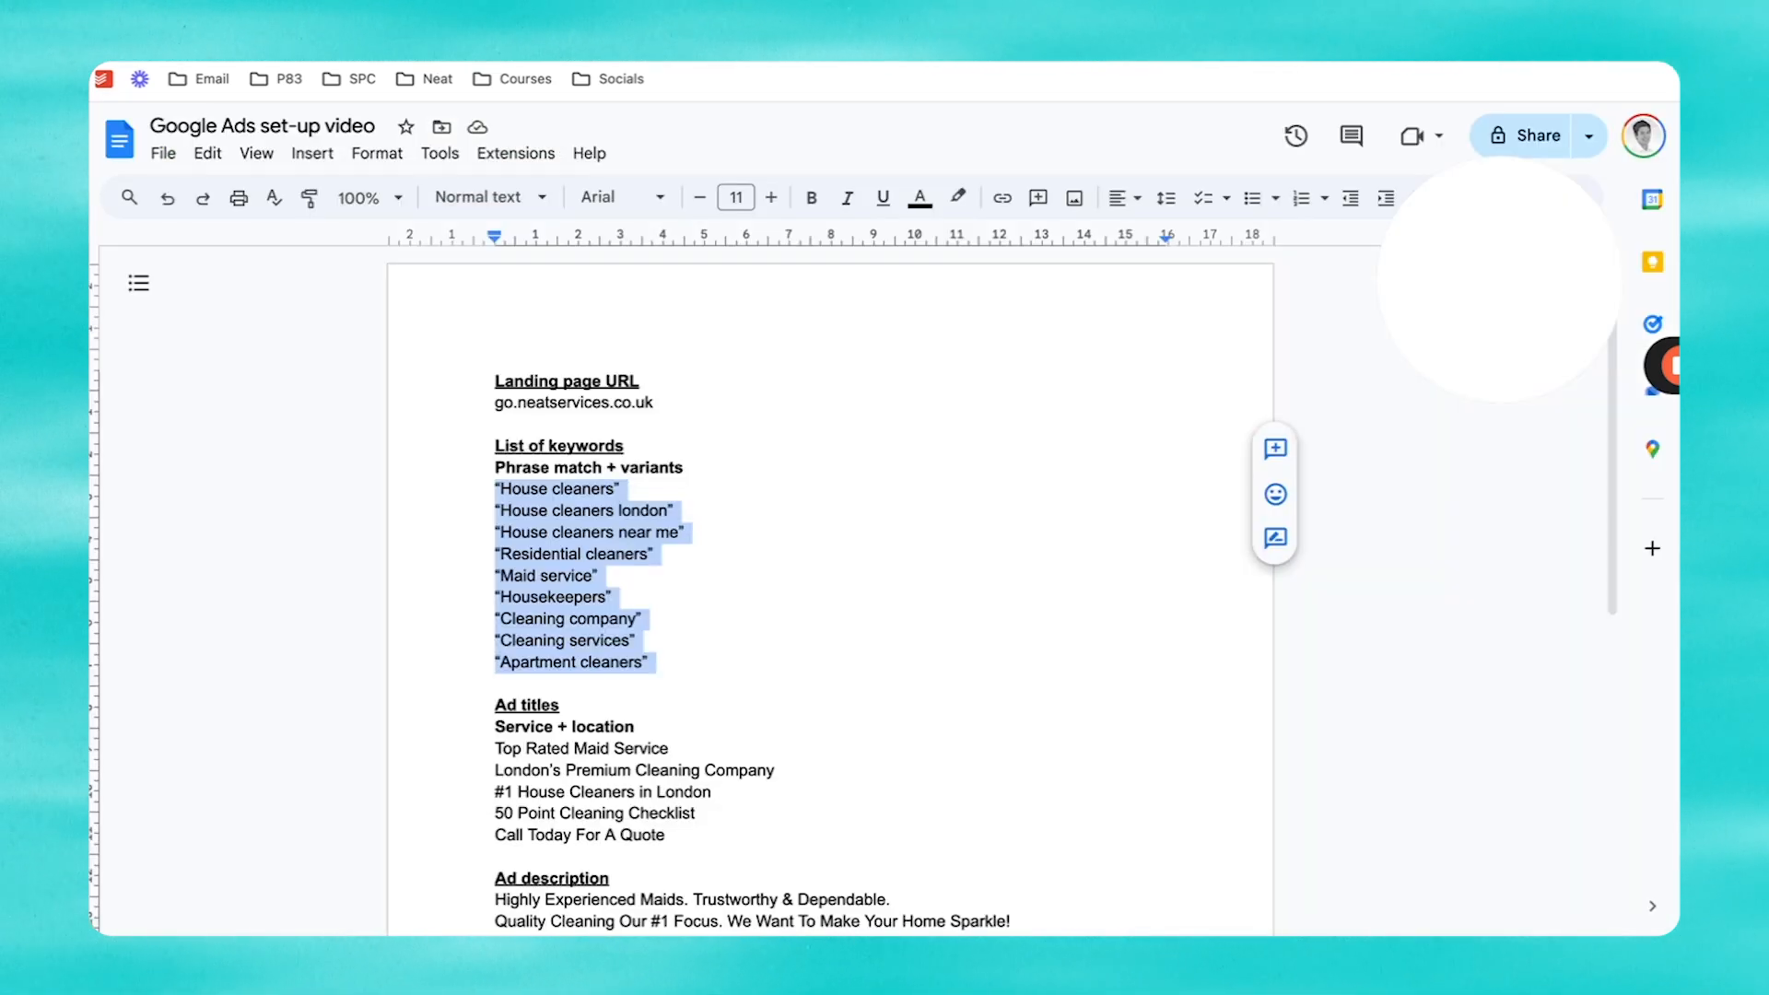
Step: Copy 'Top Rated Maid Service' from the notes into the first headline
{"action": "left_click", "coordinate": [707, 680]}
{"action": "left_click_drag", "start_coordinate": [681, 753], "coordinate": [463, 749]}
{"action": "key", "text": "super+c"}
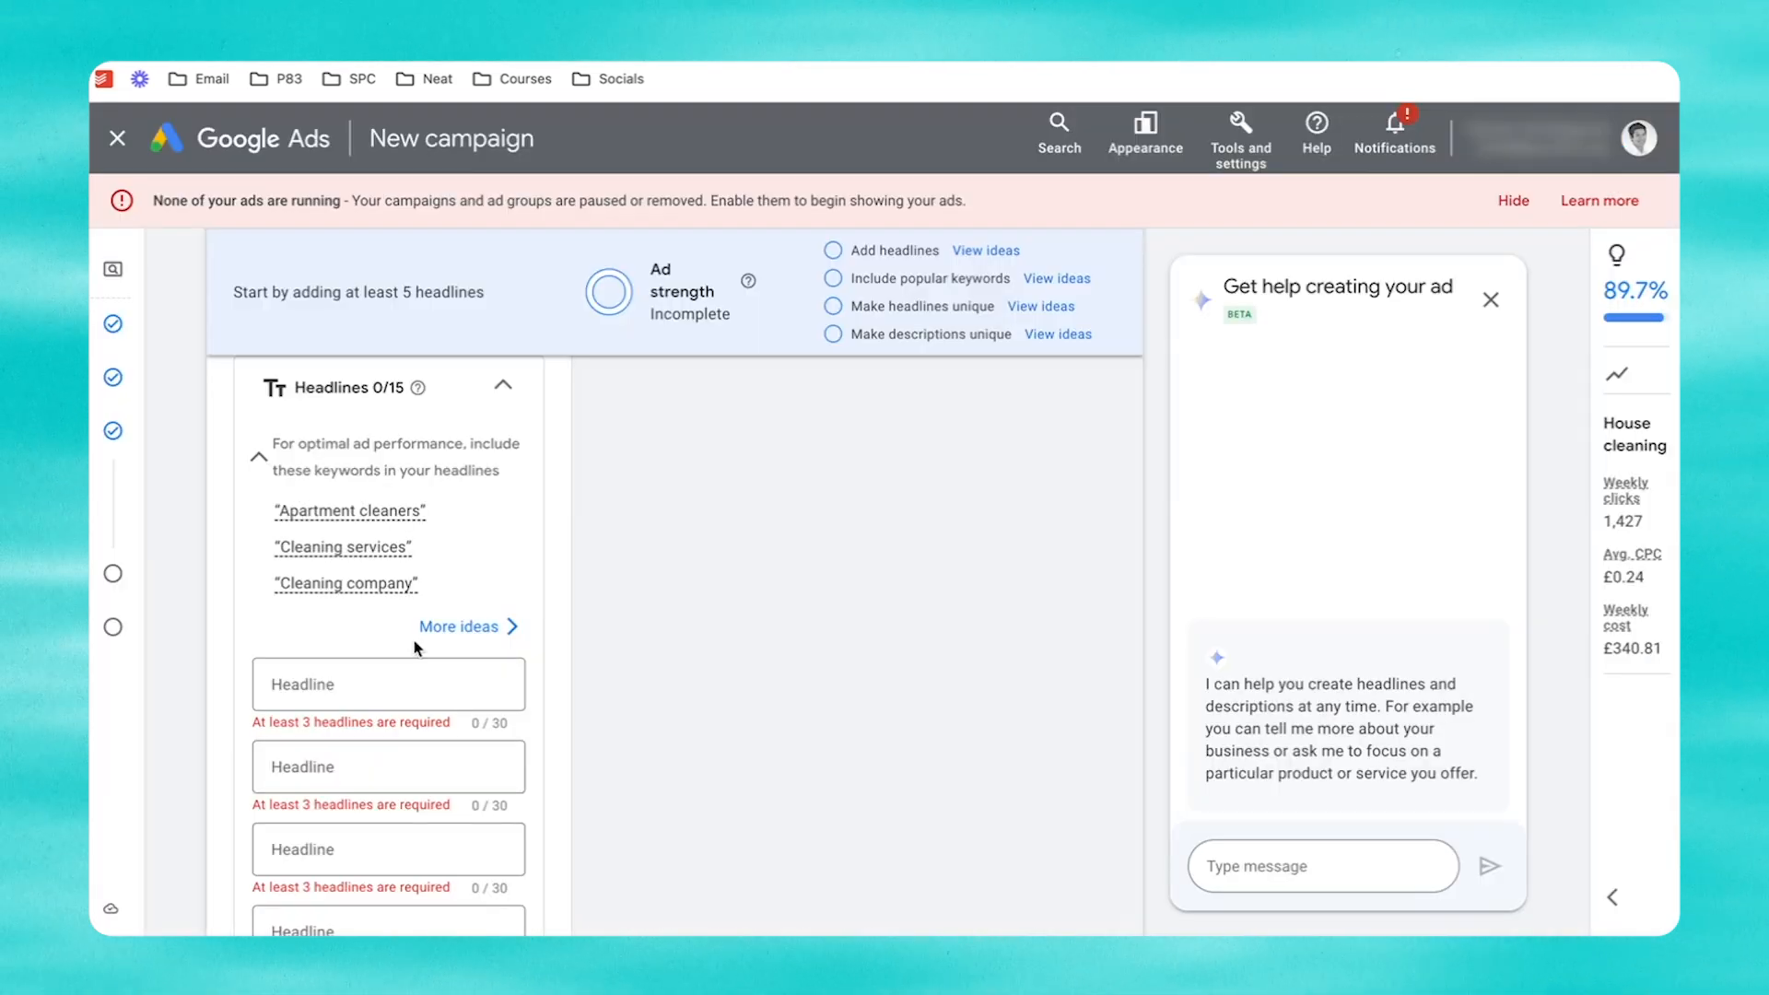
{"action": "left_click", "coordinate": [373, 687]}
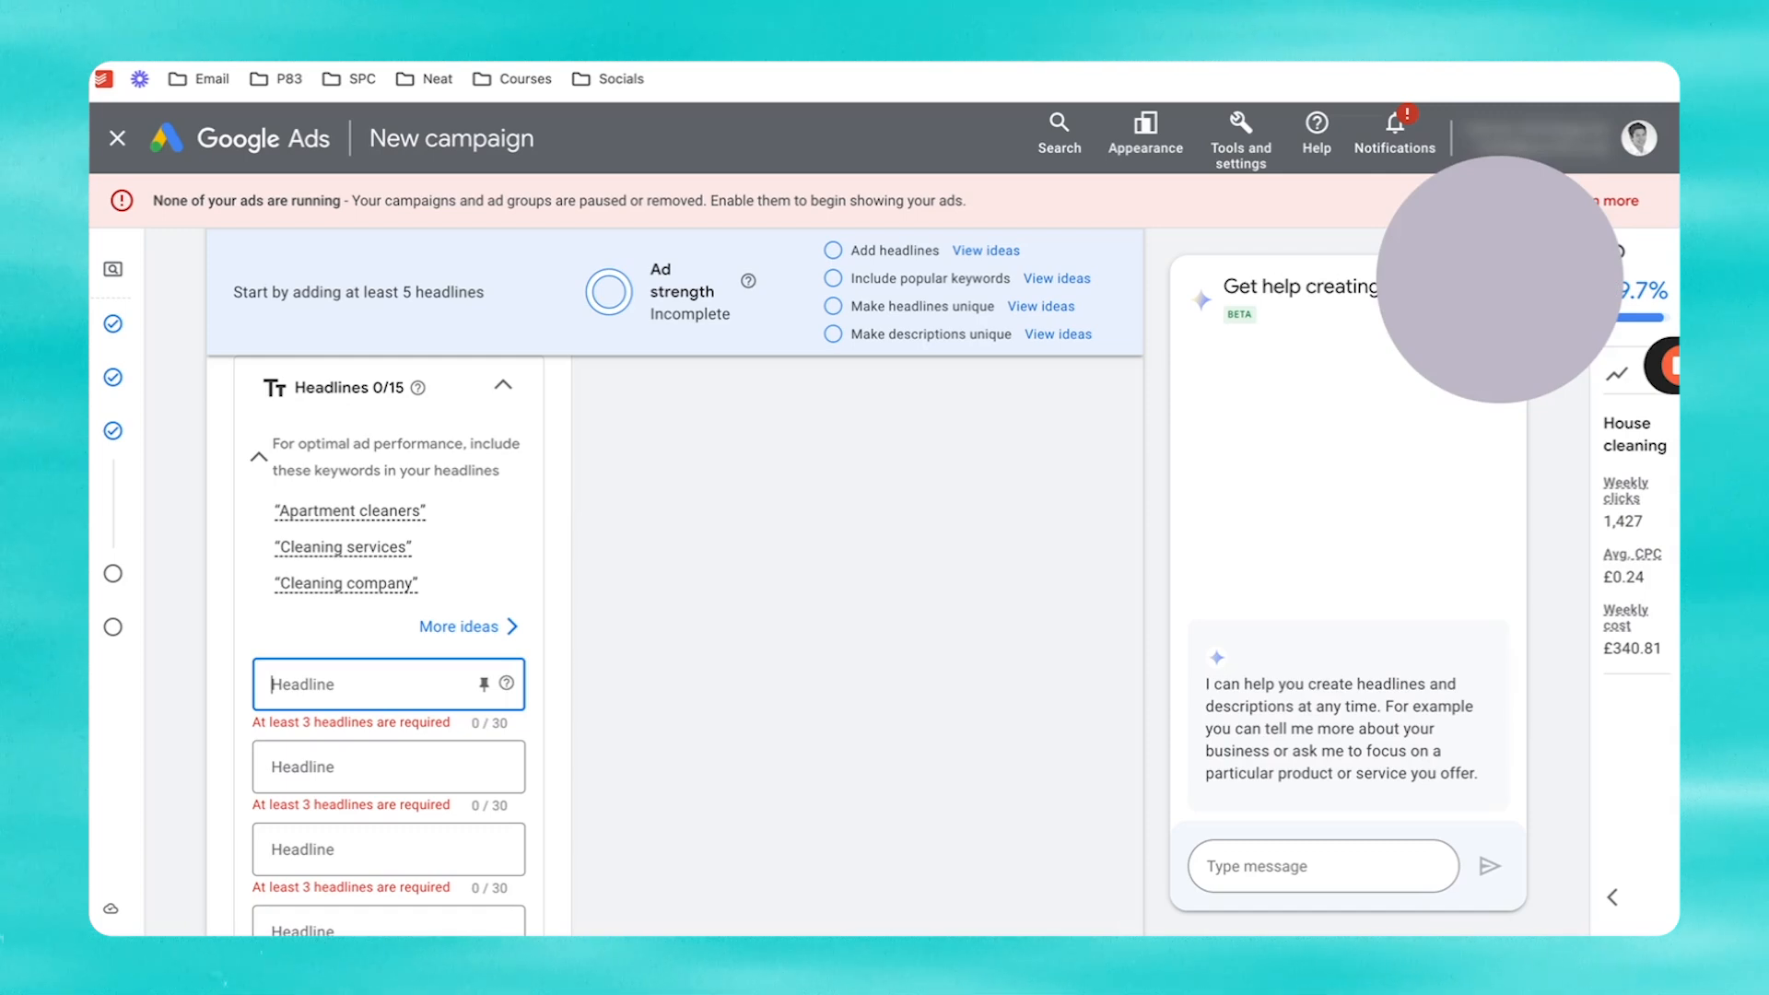
{"action": "key", "text": "super+v"}
Step: Paste 'London's Premium Cleaning Company' as headline 2, replacing Premium with #1 to fit
{"action": "left_click", "coordinate": [277, 52]}
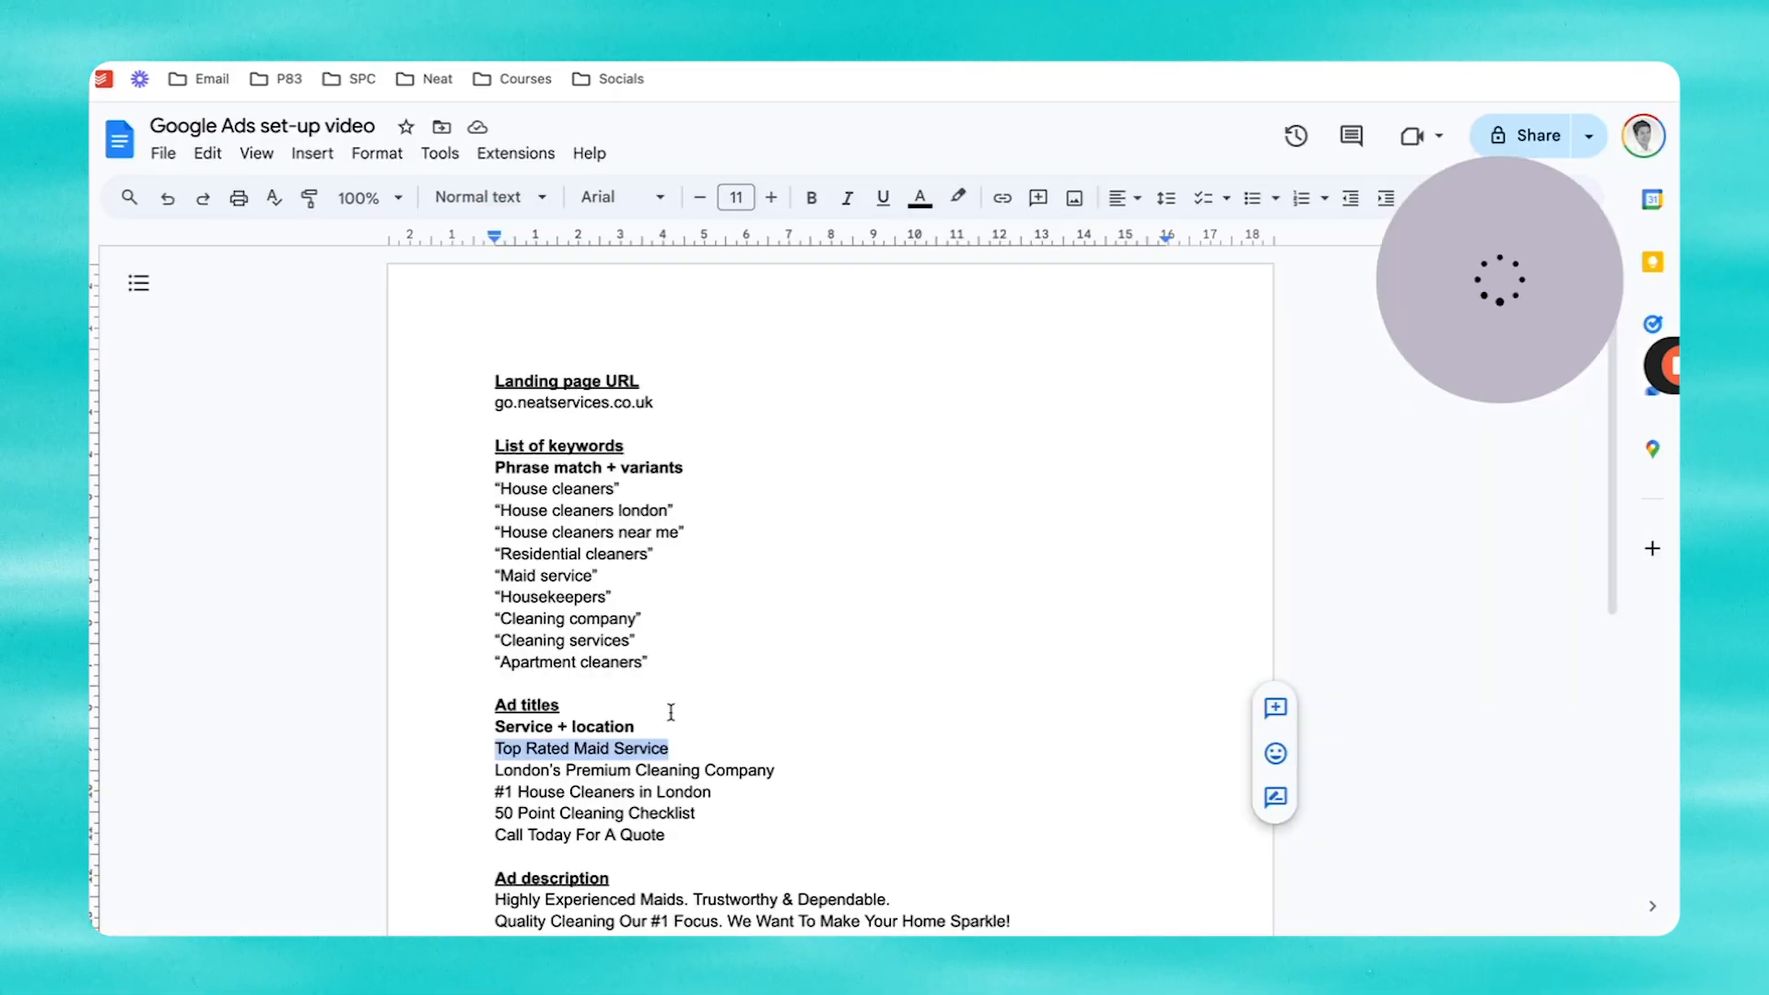
{"action": "left_click_drag", "start_coordinate": [800, 770], "coordinate": [493, 774]}
{"action": "key", "text": "ctrl+c"}
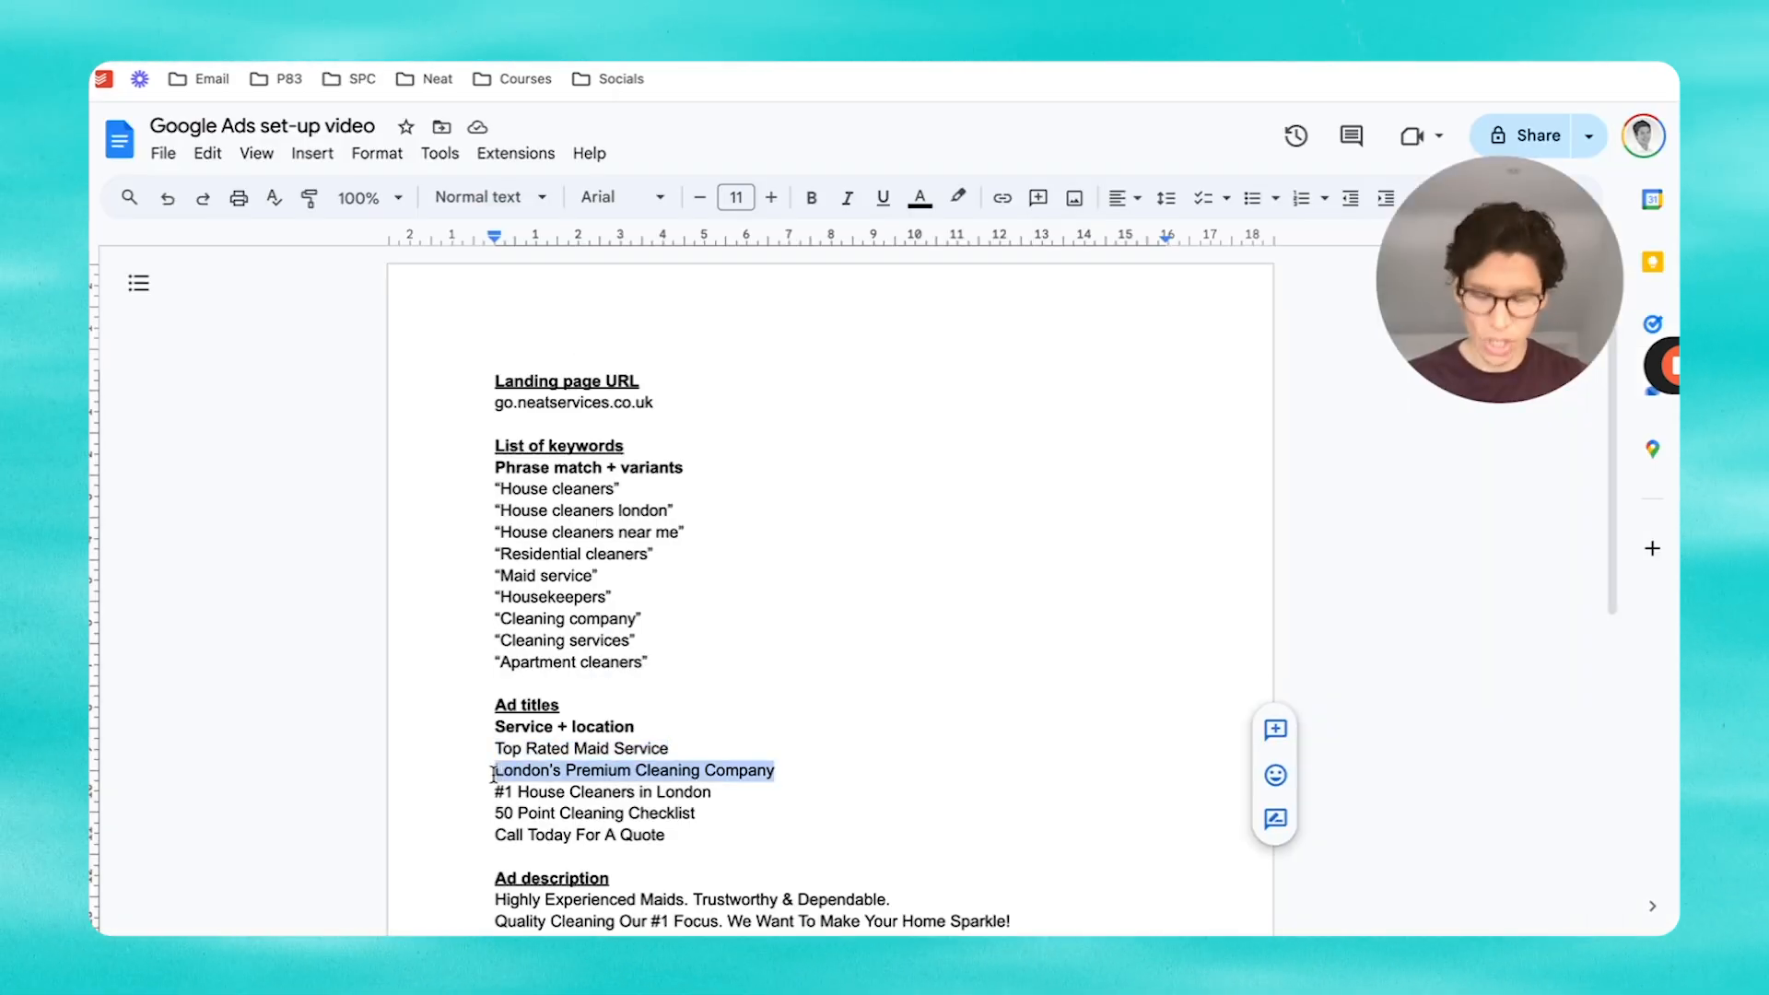
{"action": "key", "text": "ctrl+Tab"}
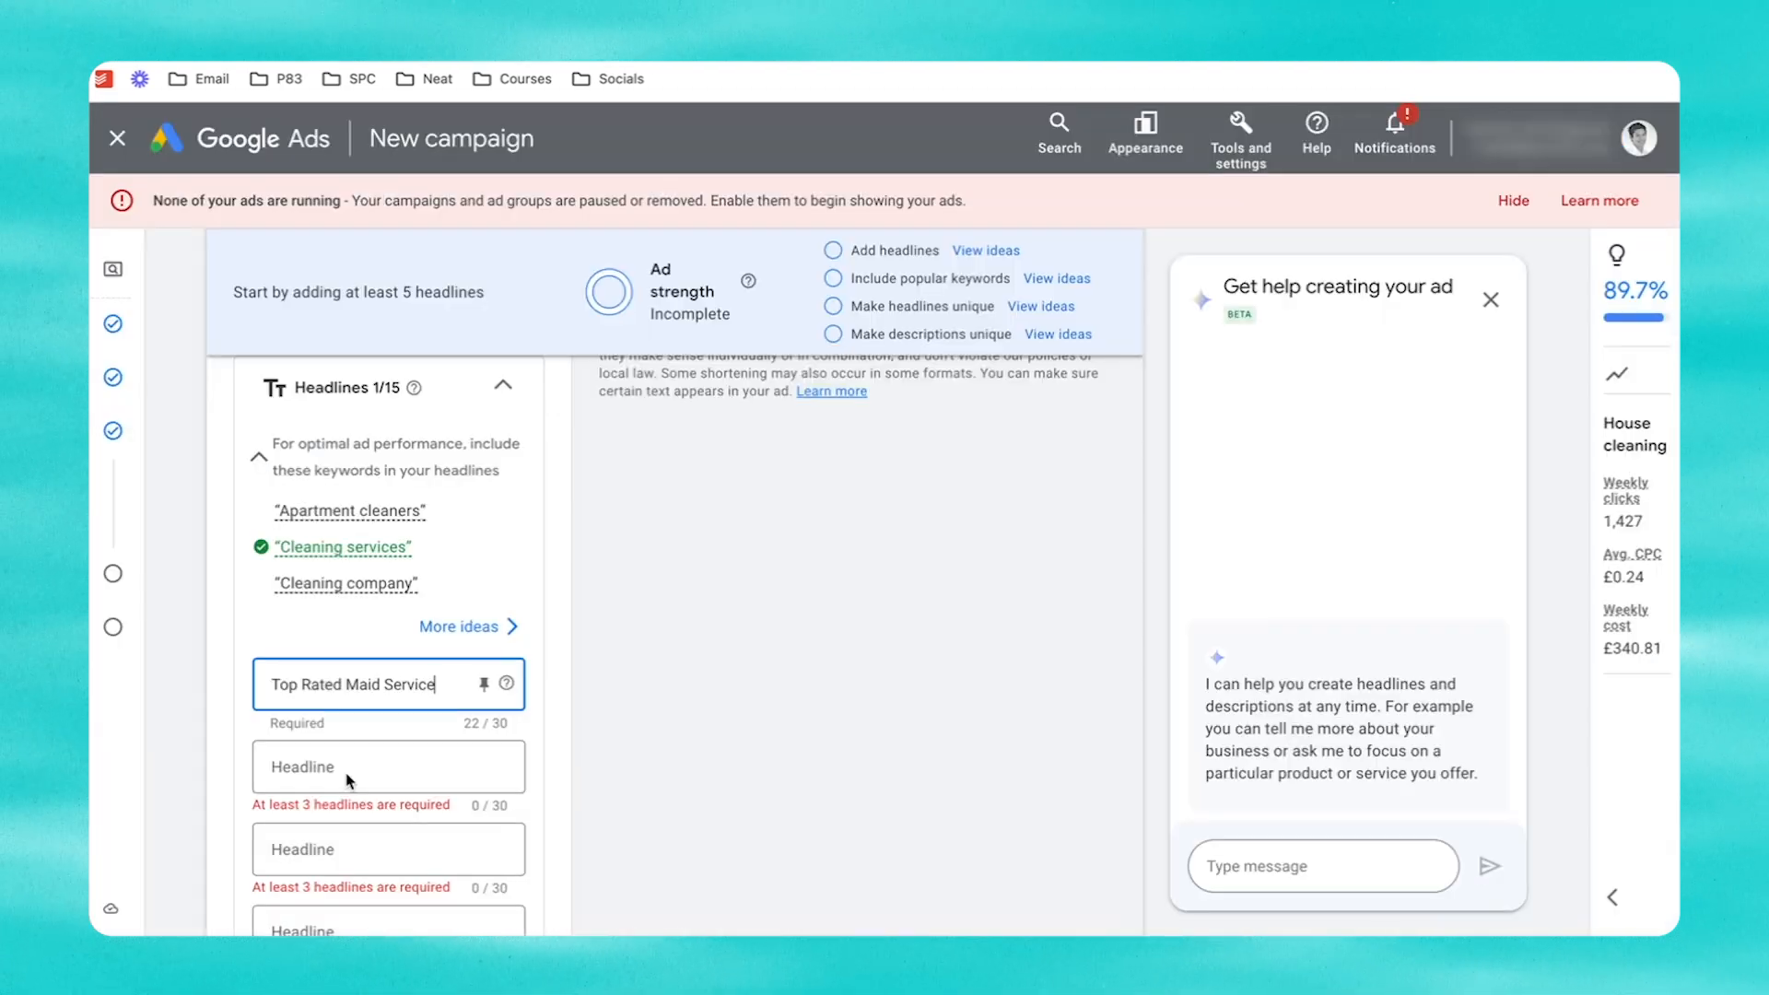
{"action": "left_click", "coordinate": [352, 774]}
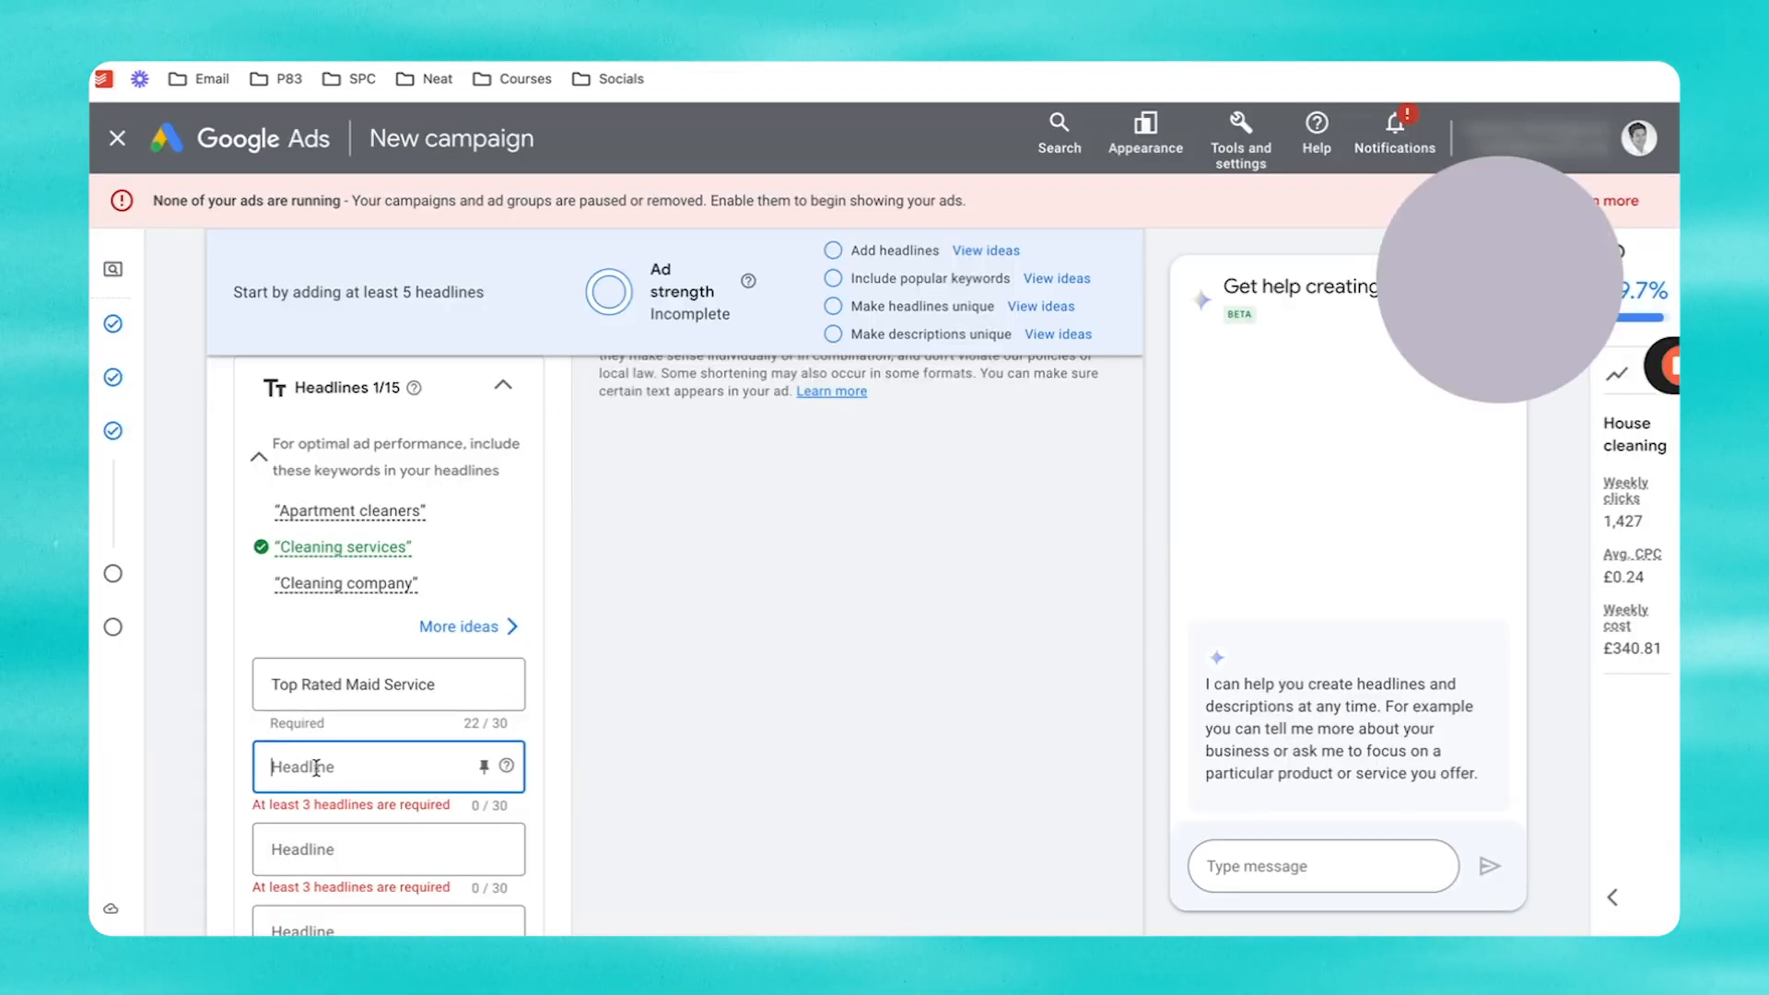
{"action": "key", "text": "ctrl+v"}
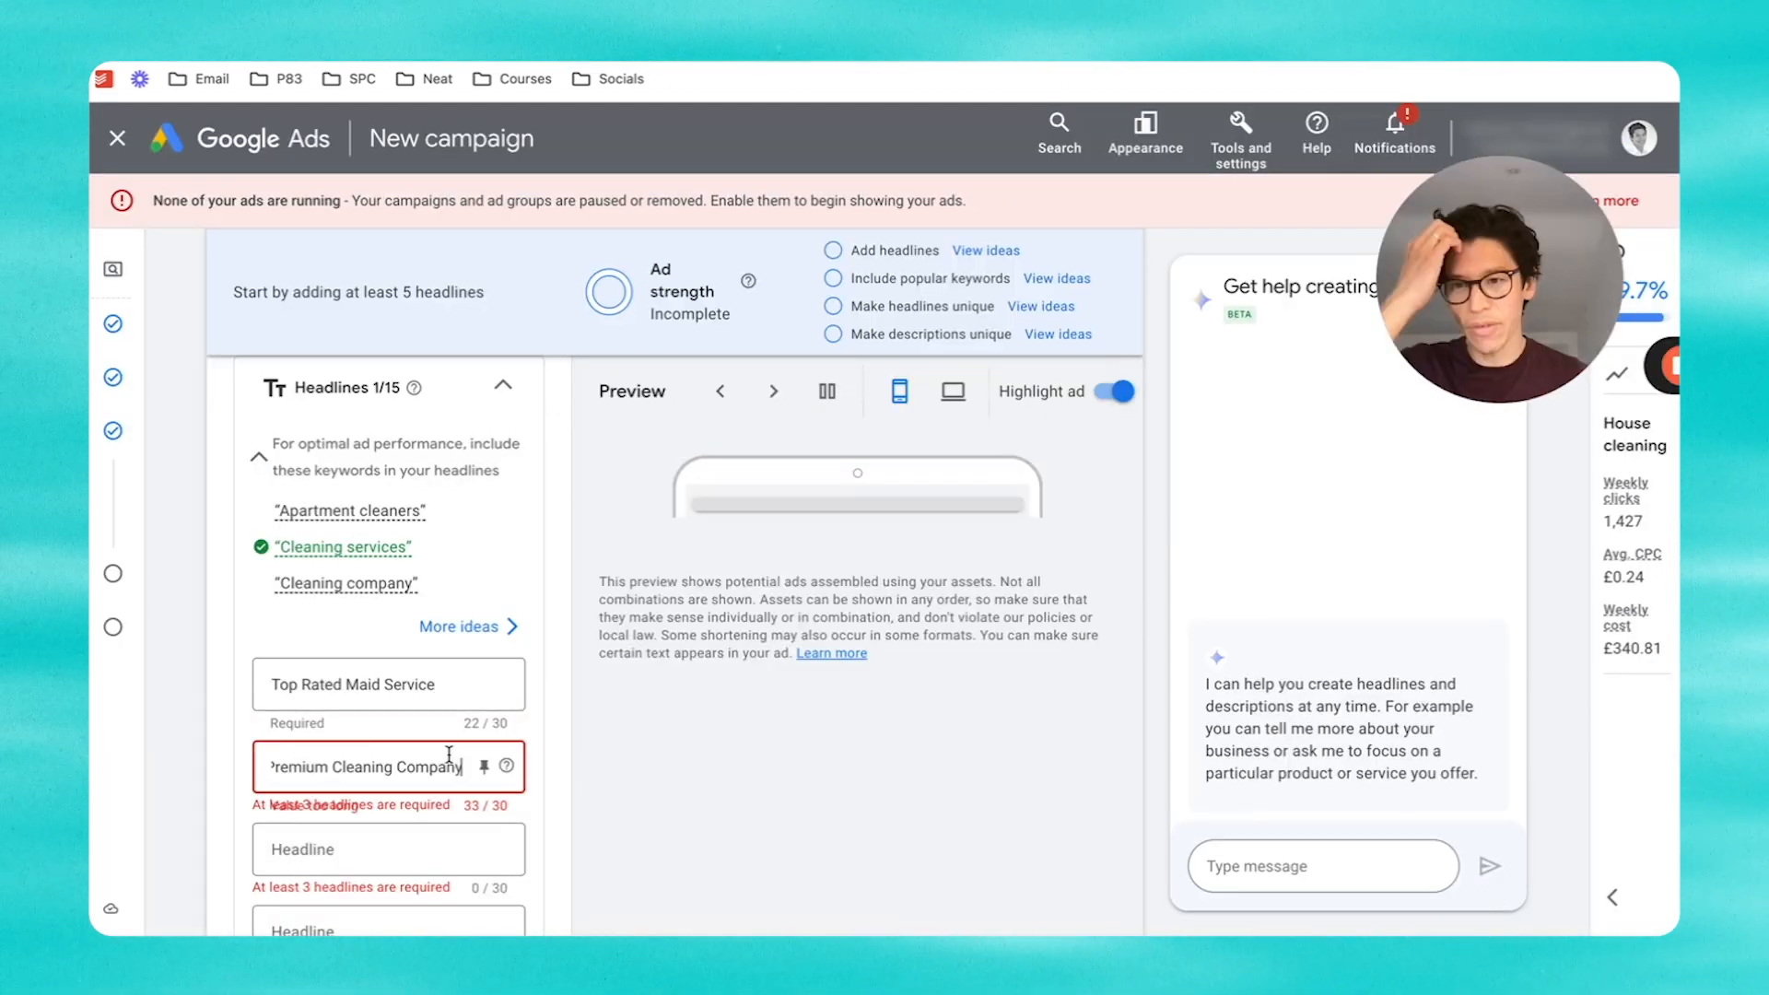
{"action": "left_click_drag", "start_coordinate": [433, 772], "coordinate": [280, 771]}
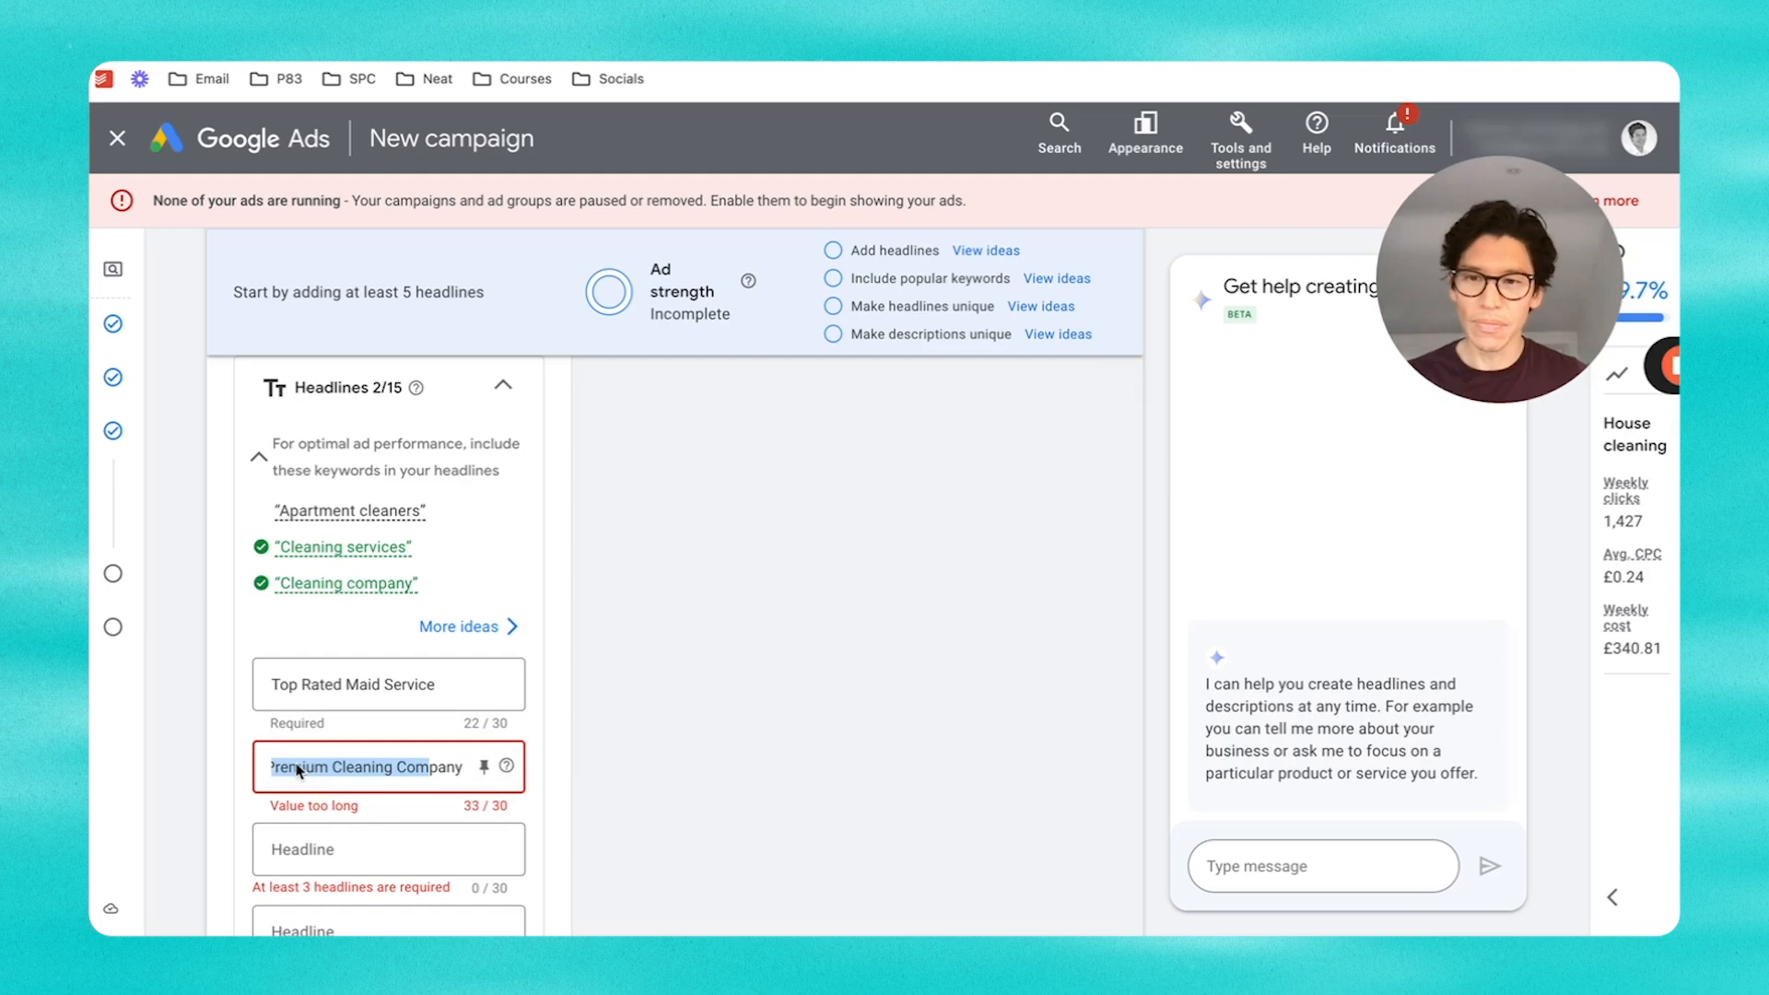
{"action": "left_click", "coordinate": [356, 766]}
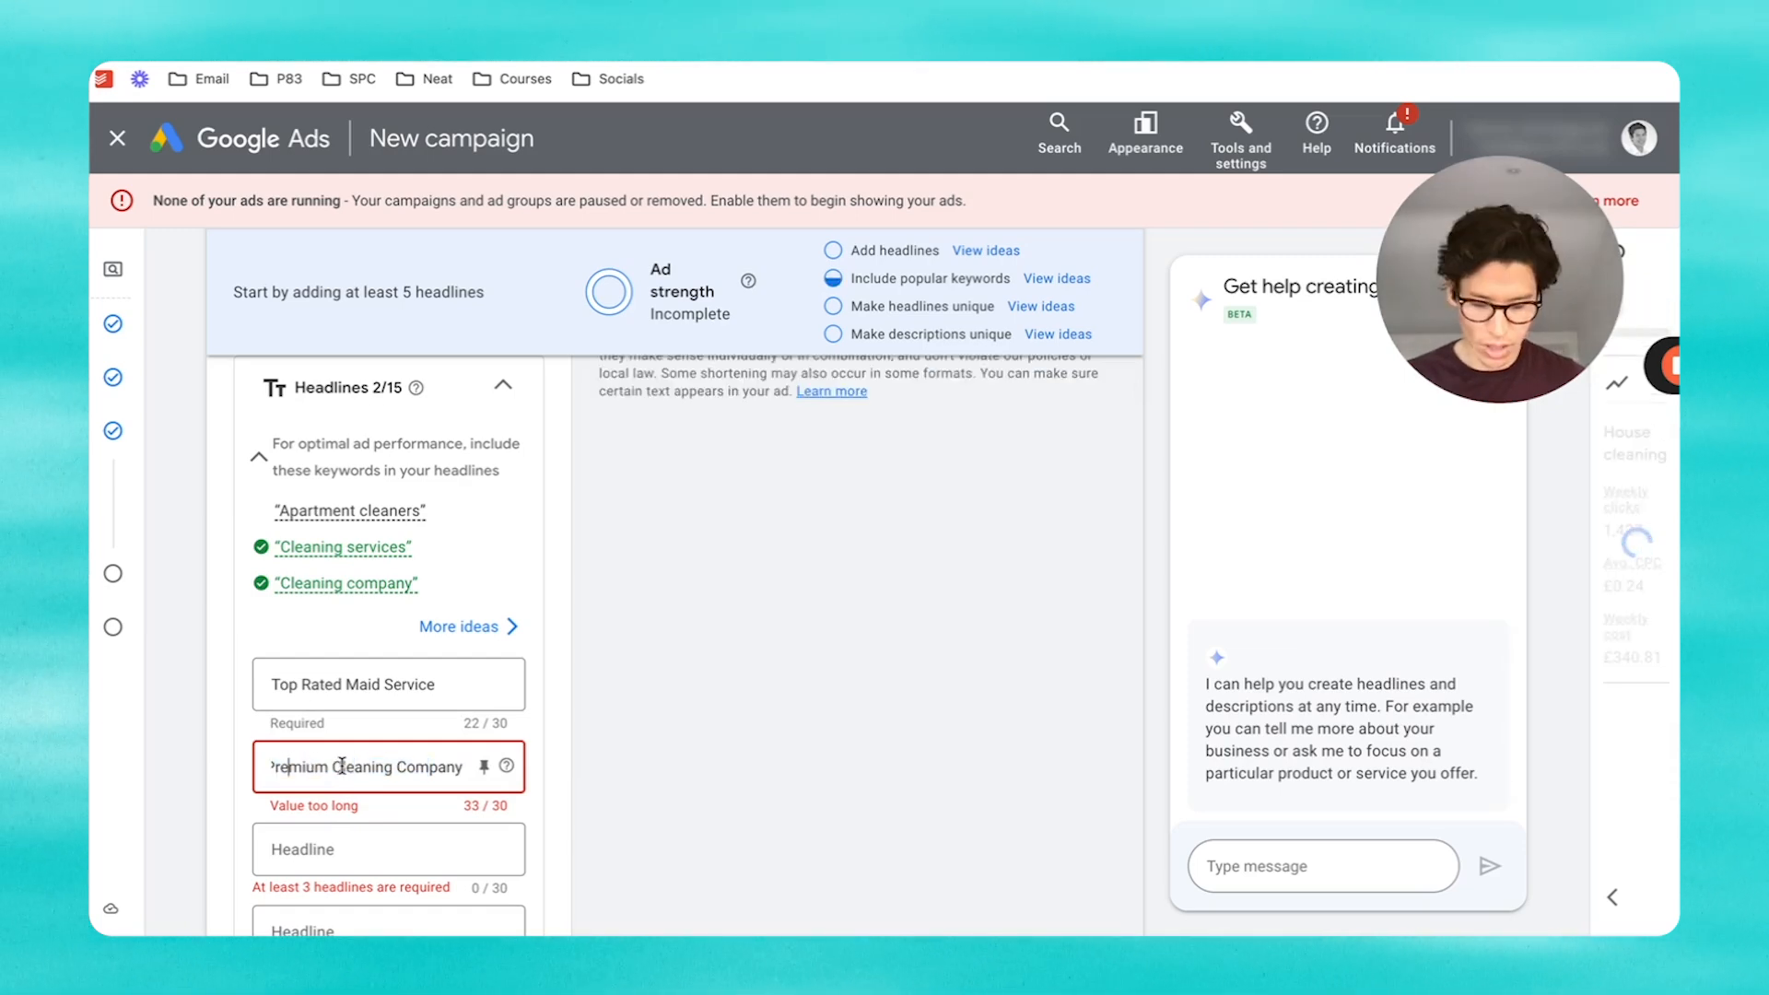
{"action": "key", "text": "Home"}
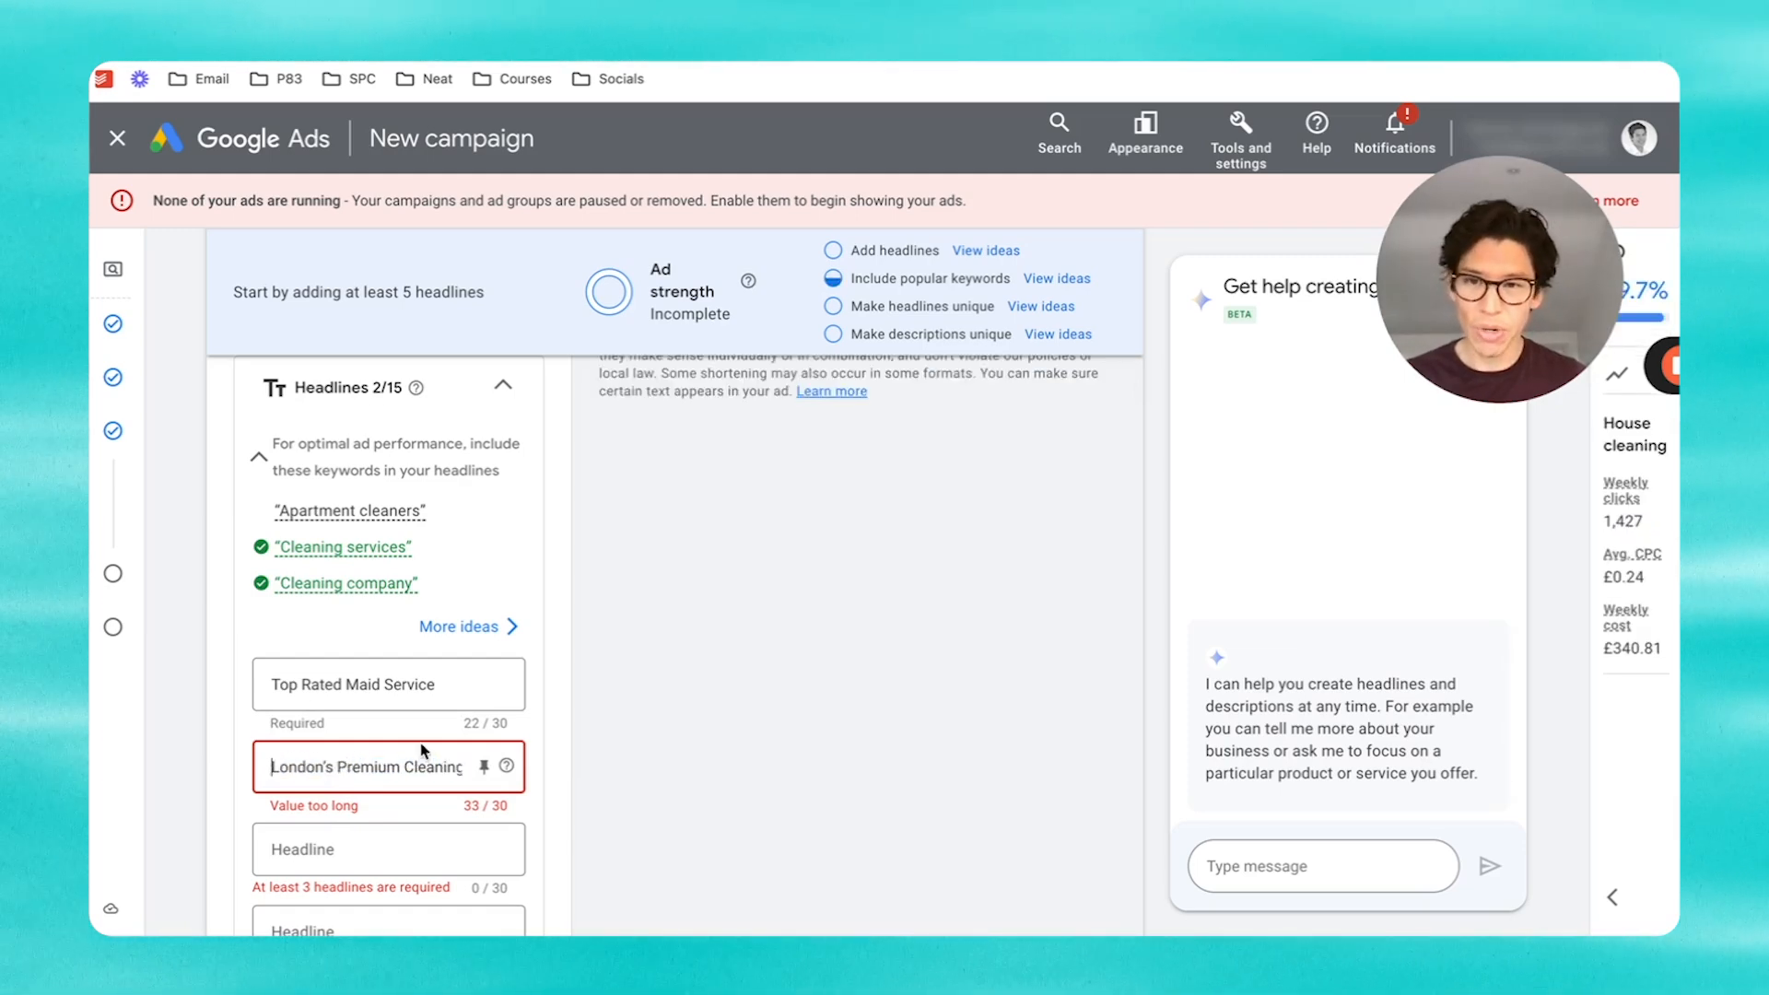
{"action": "left_click", "coordinate": [406, 766]}
{"action": "key", "text": "shift+End"}
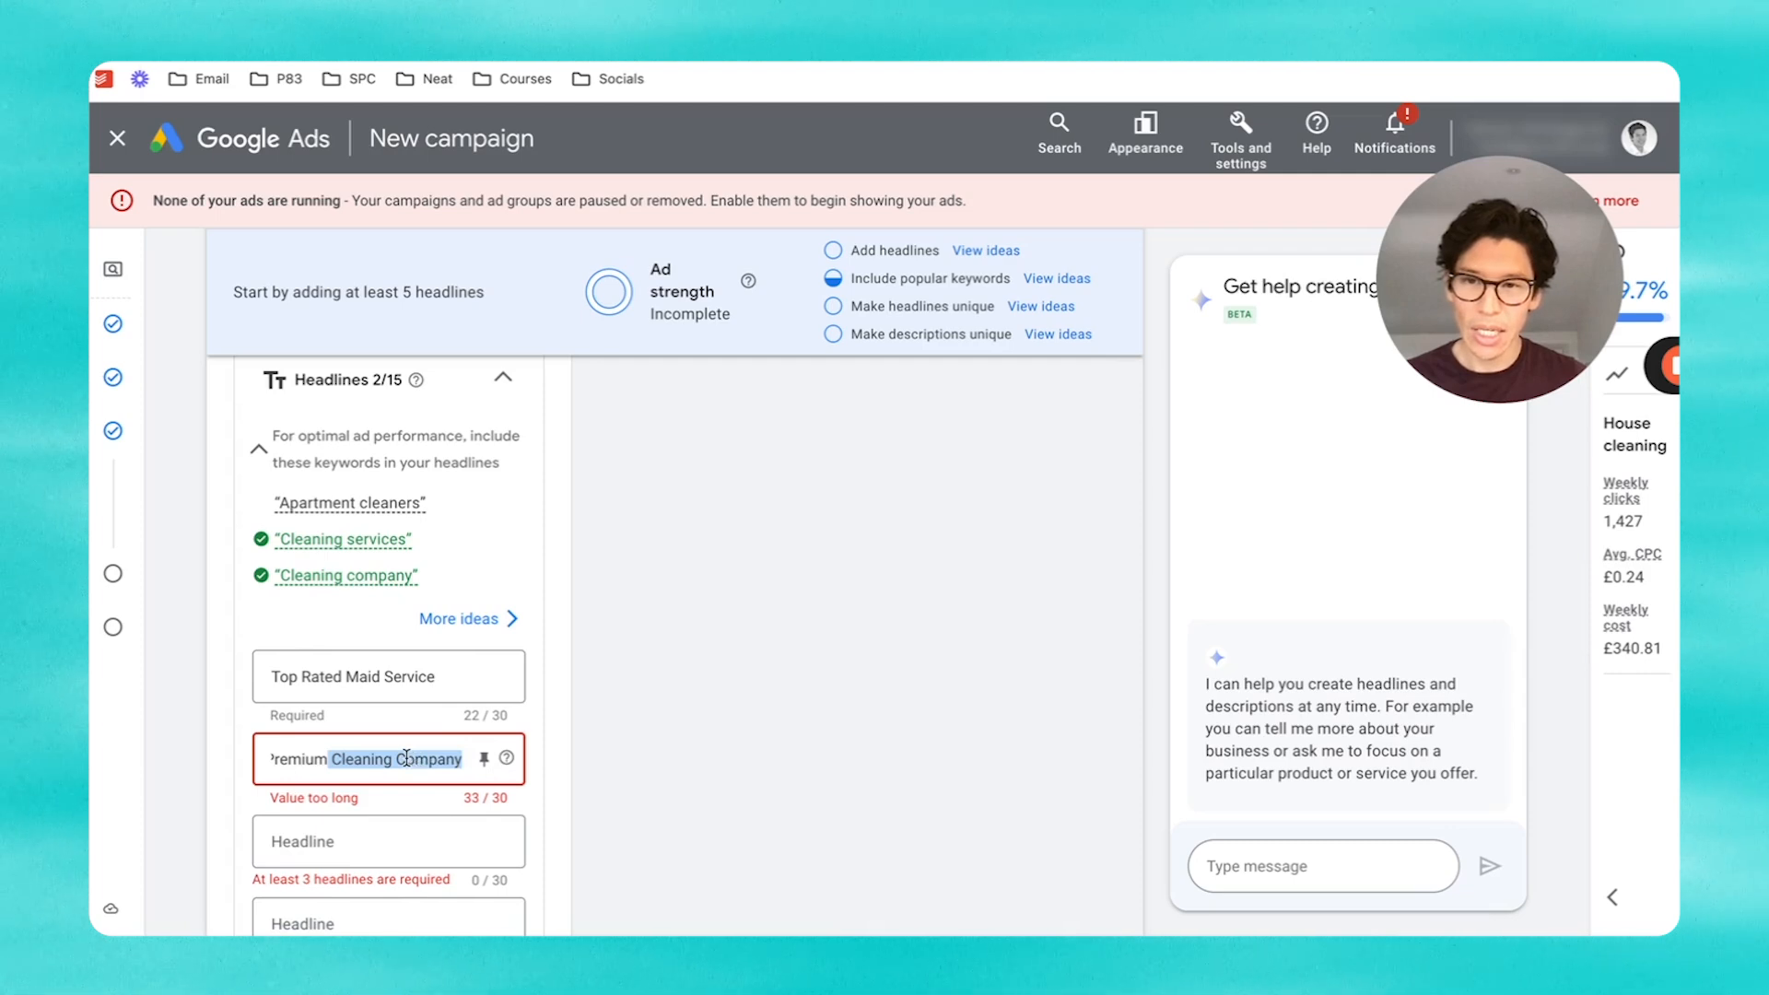
{"action": "left_click", "coordinate": [328, 760]}
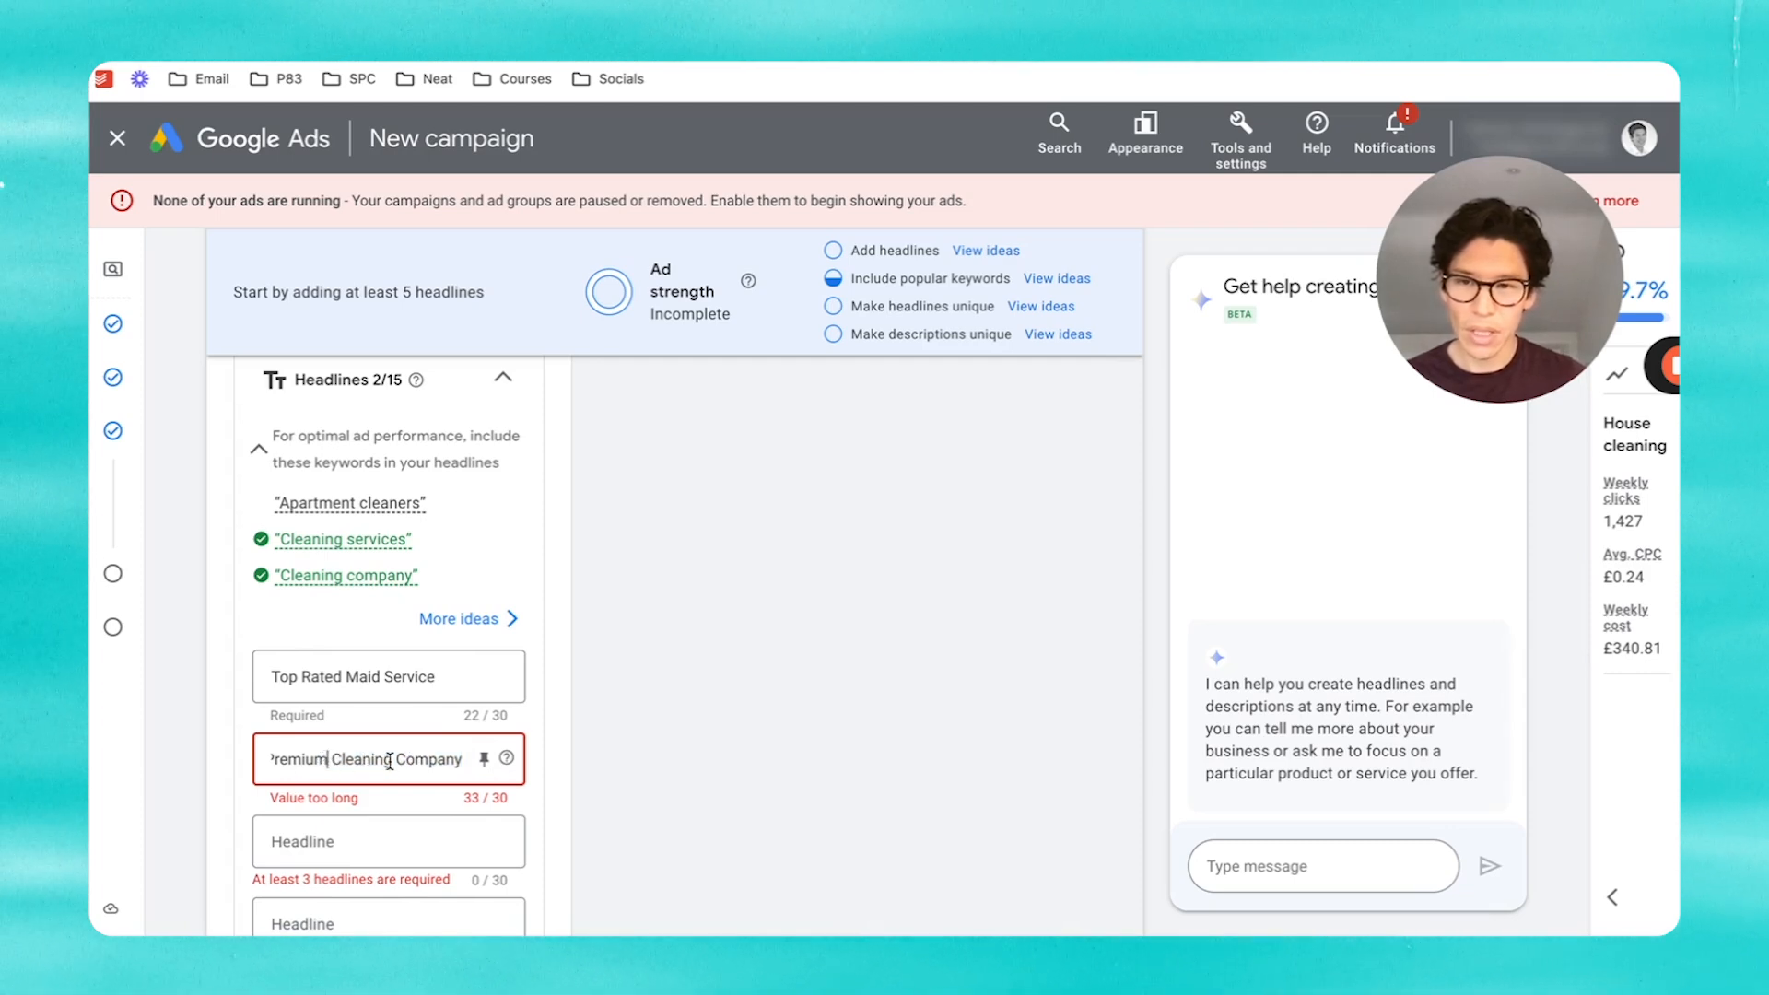
{"action": "key", "text": "BackSpace"}
{"action": "key", "text": "BackSpace"}
{"action": "key", "text": "BackSpace"}
{"action": "key", "text": "BackSpace"}
{"action": "key", "text": "BackSpace"}
{"action": "key", "text": "BackSpace"}
{"action": "key", "text": "BackSpace"}
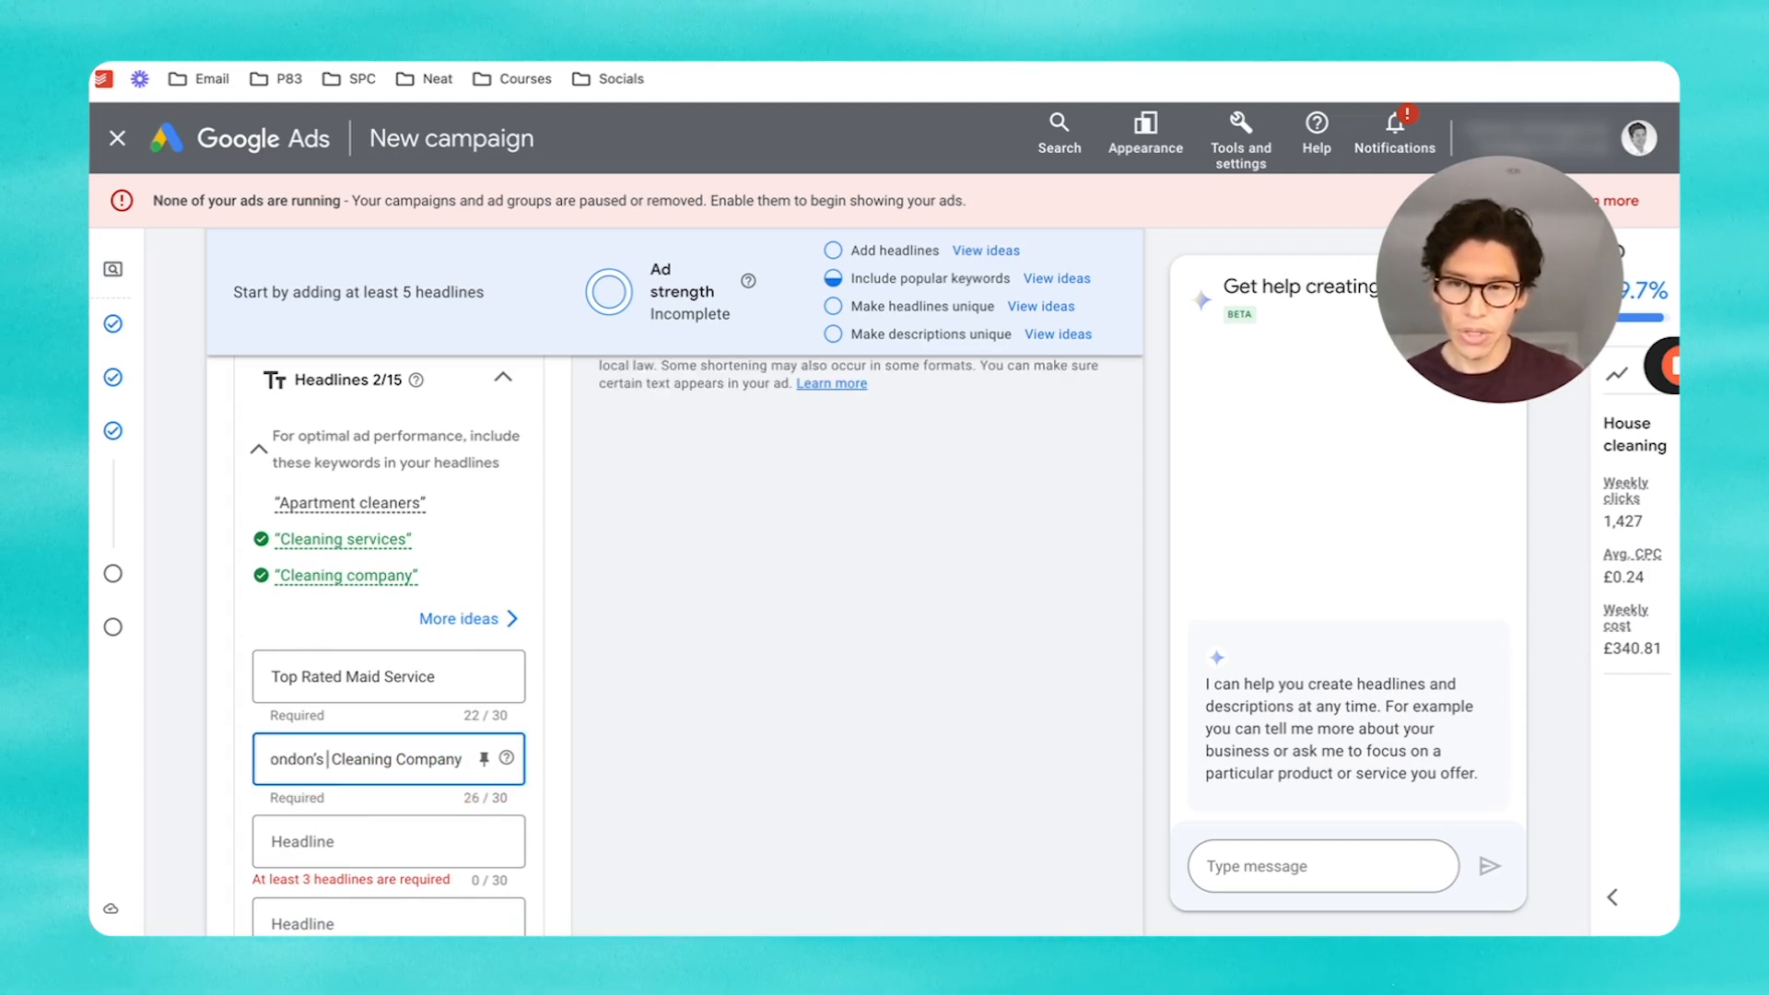
{"action": "type", "text": "#1 House Cleaners in London"}
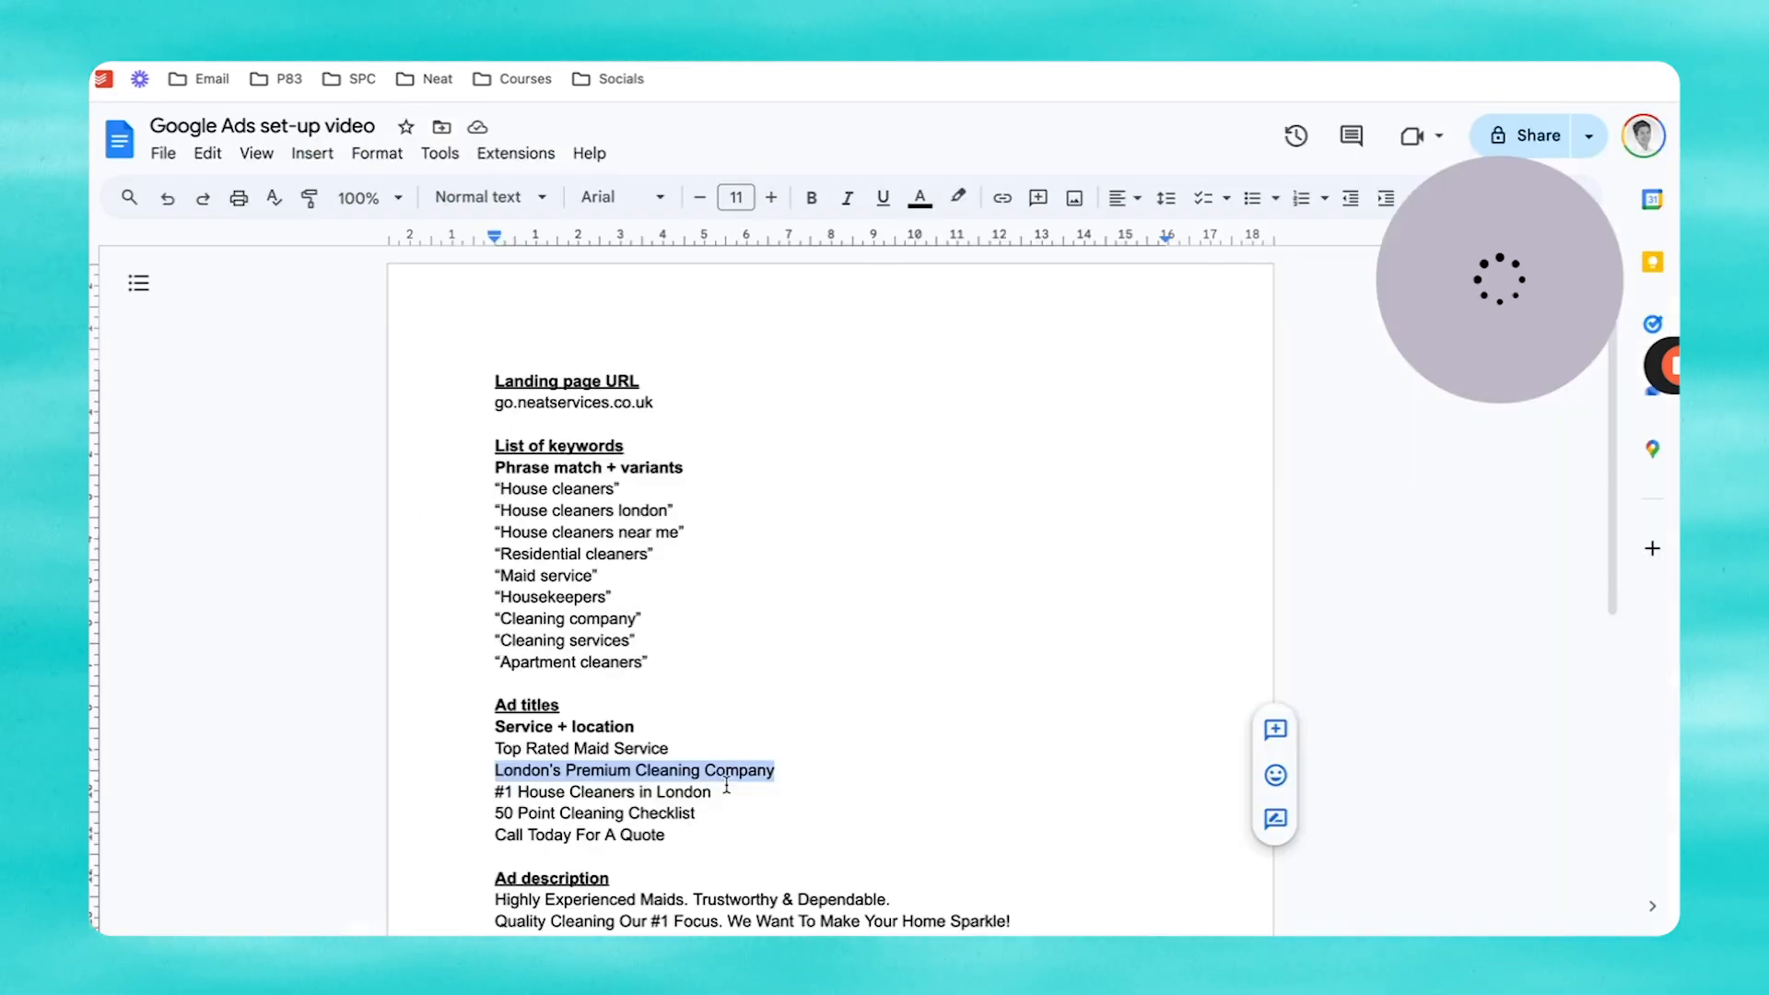
{"action": "left_click_drag", "start_coordinate": [726, 785], "coordinate": [496, 789]}
{"action": "key", "text": "super+c"}
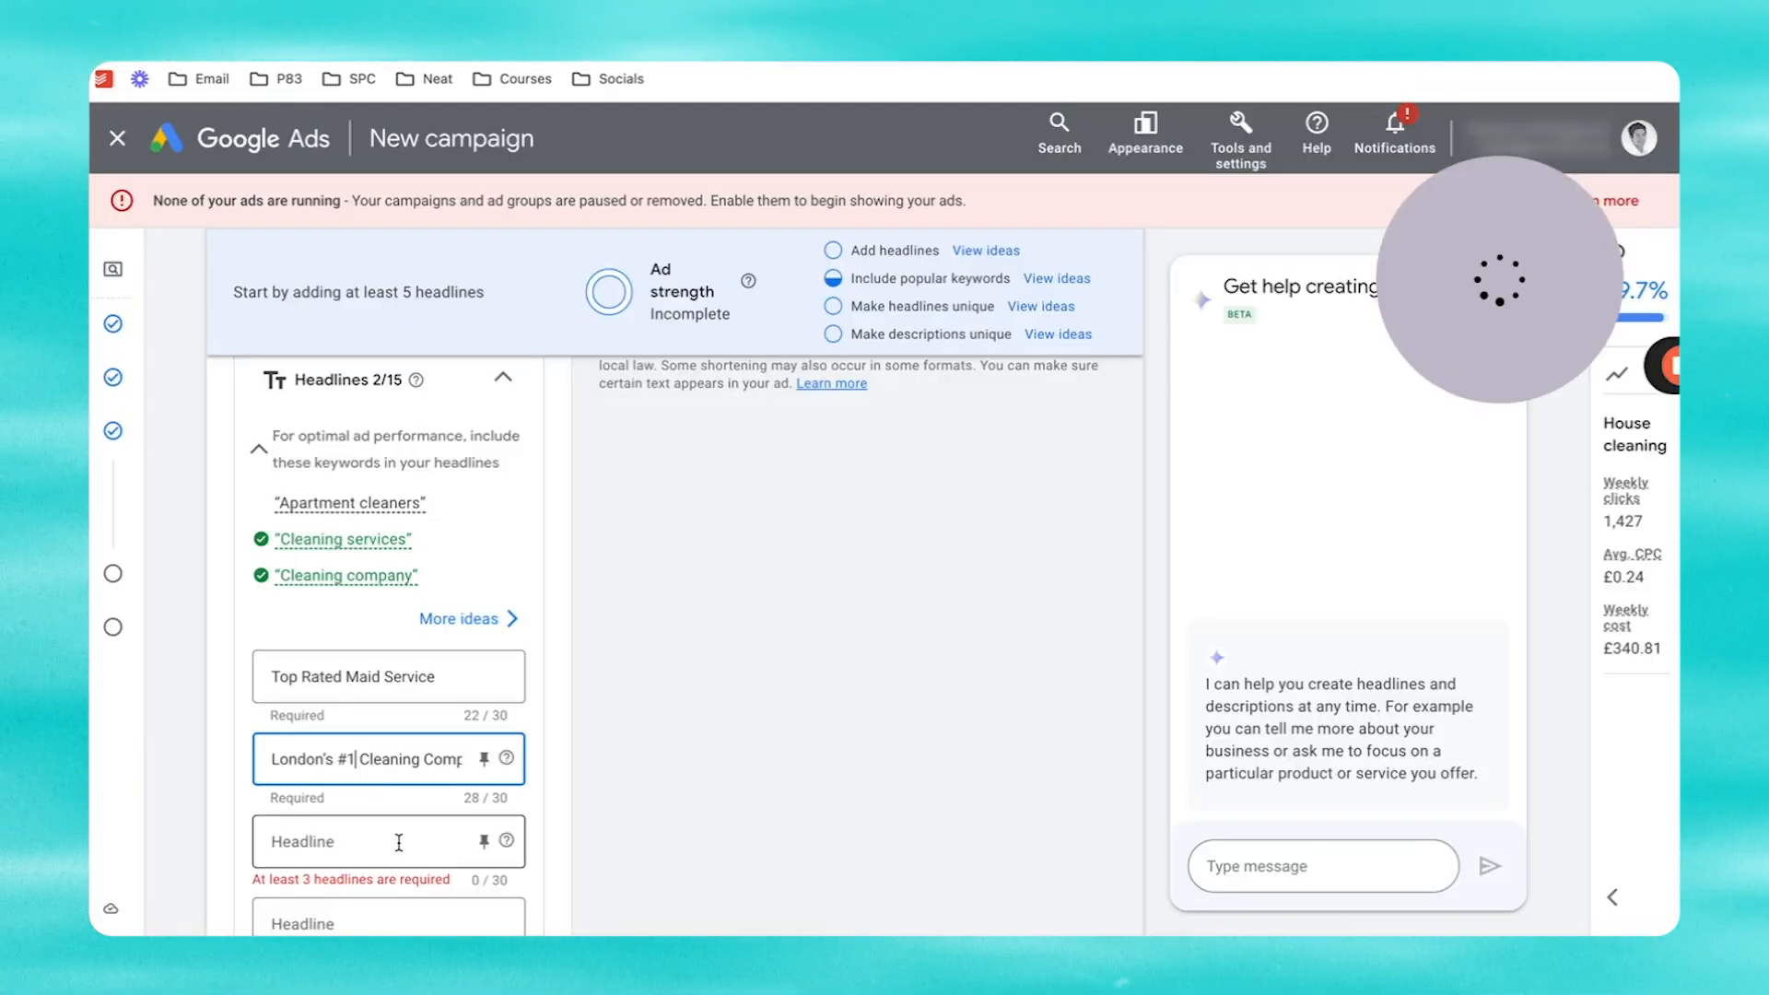
Step: Add '#1 House Cleaners in London' and '50 Point Cleaning Checklist' as headlines 3 and 4
{"action": "left_click", "coordinate": [399, 841]}
{"action": "key", "text": "super+v"}
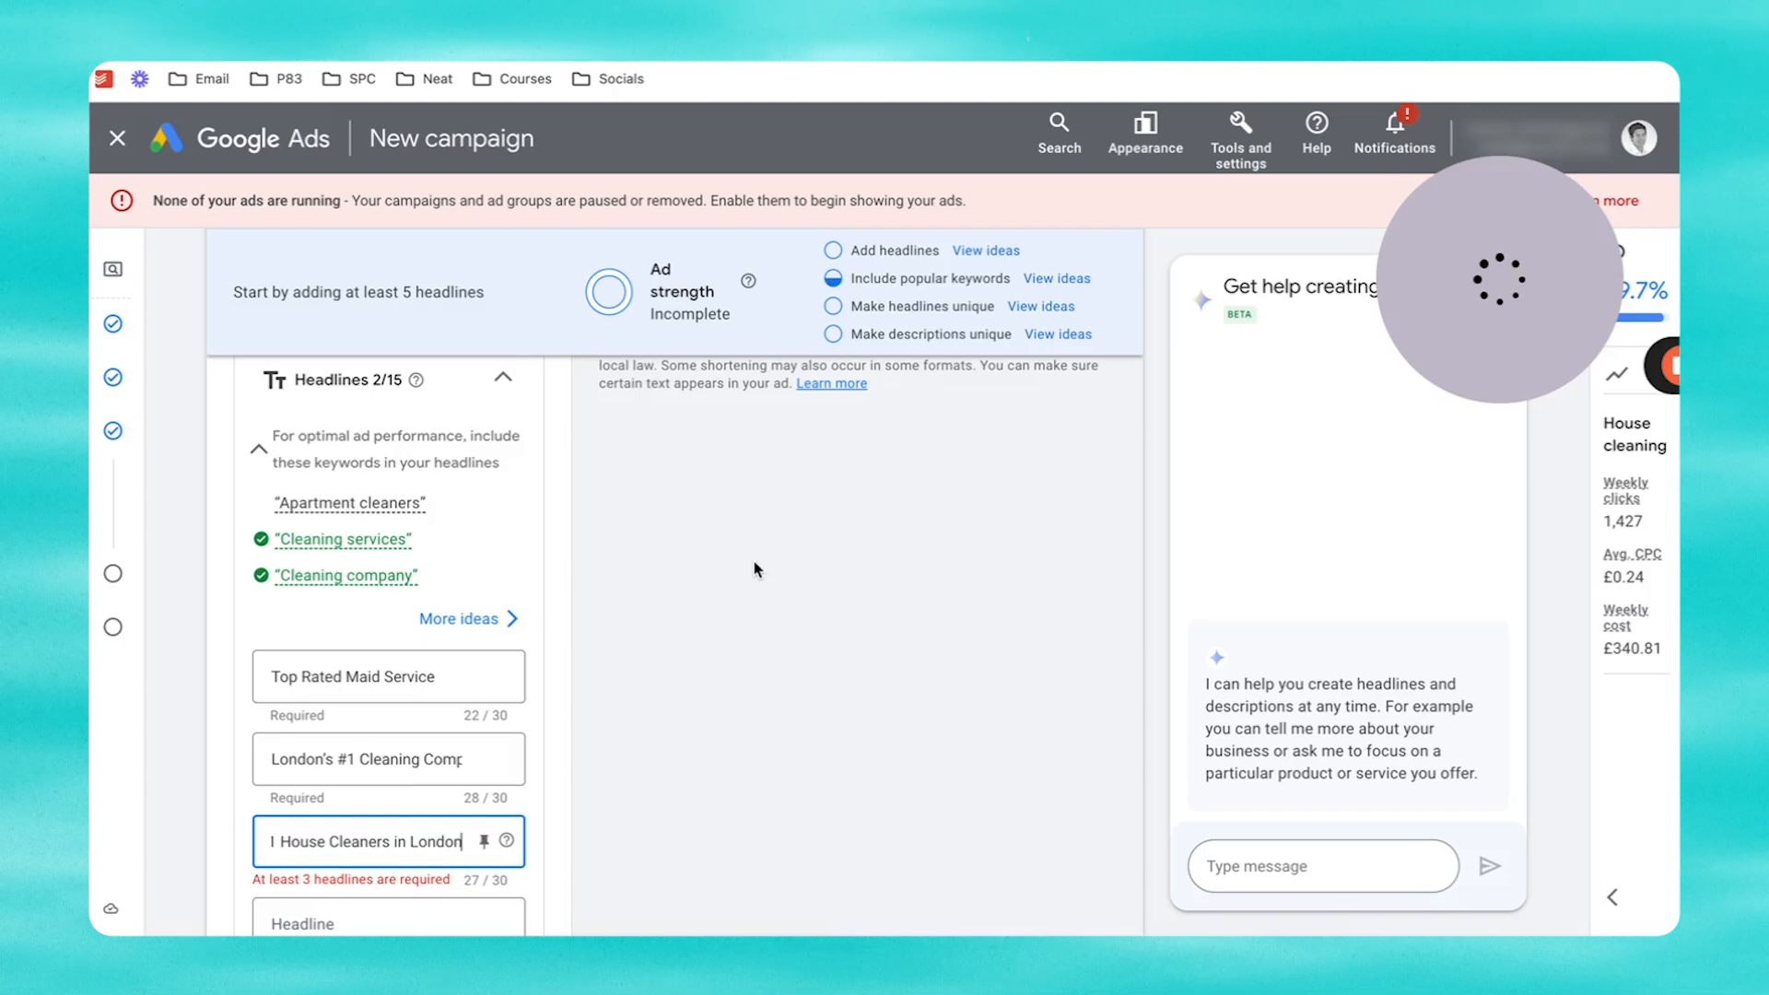
{"action": "scroll", "coordinate": [754, 569], "scroll_direction": "down", "scroll_amount": 3}
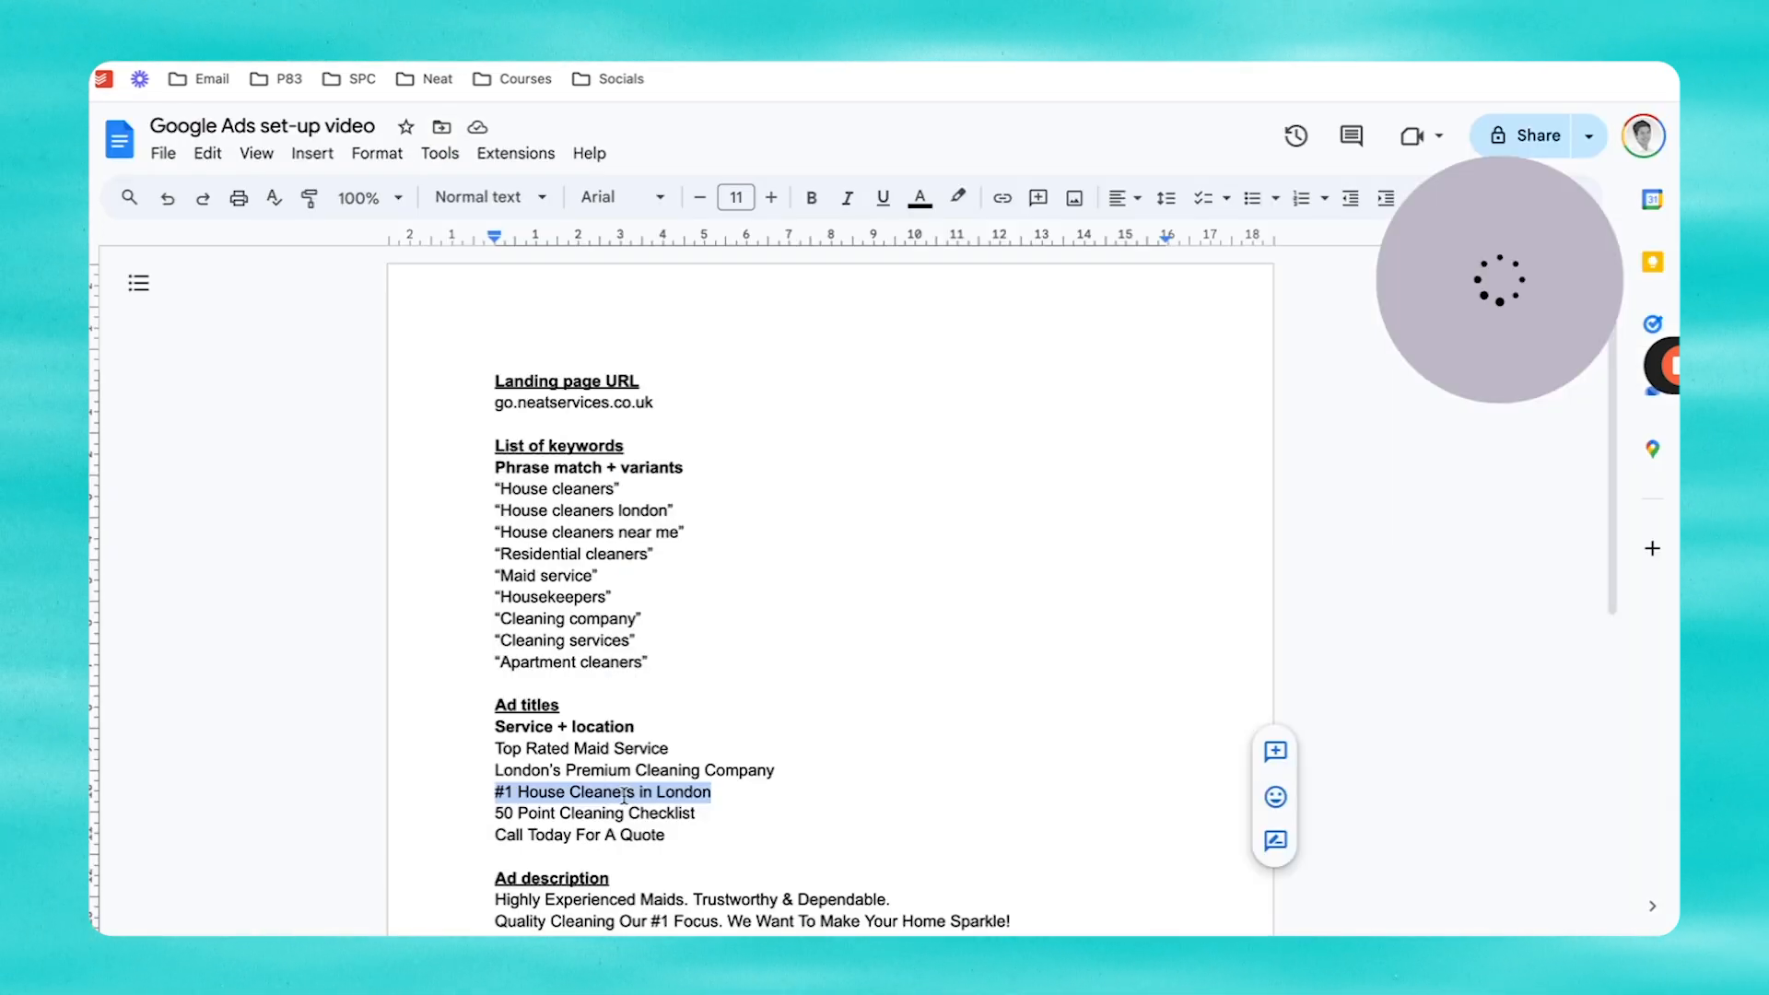
{"action": "left_click_drag", "start_coordinate": [697, 815], "coordinate": [497, 815]}
{"action": "key", "text": "ctrl+c"}
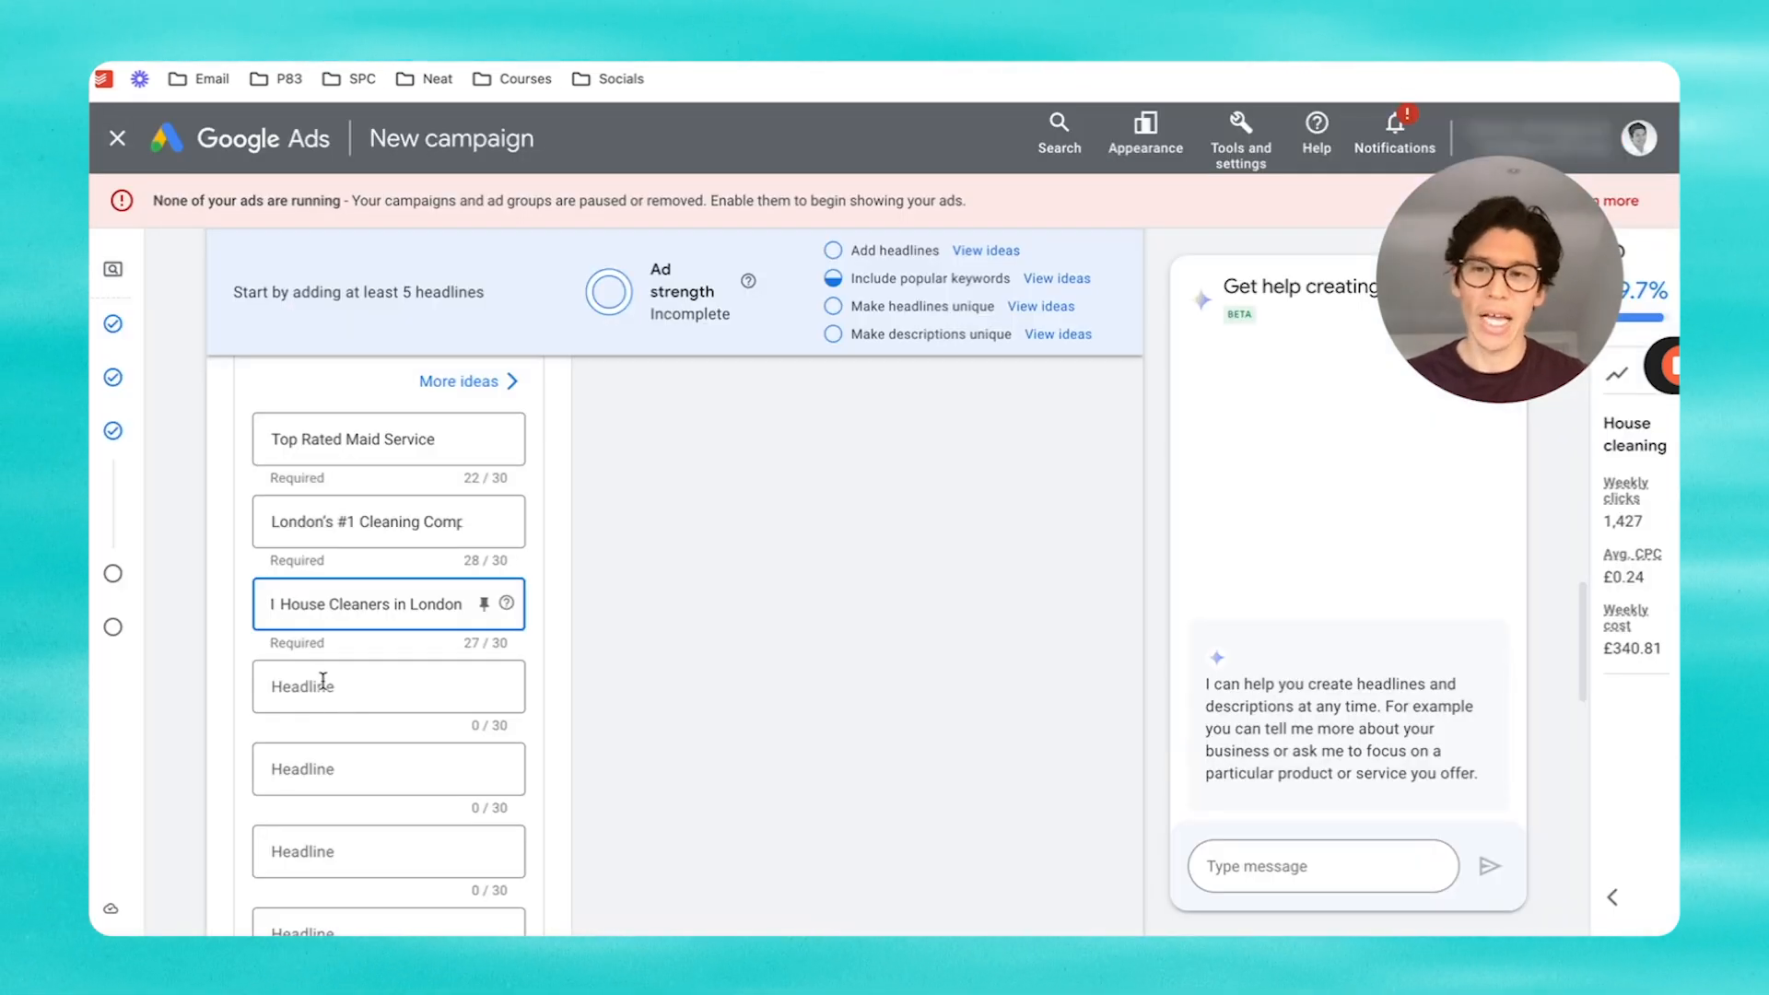
{"action": "left_click", "coordinate": [323, 682]}
{"action": "key", "text": "ctrl+v"}
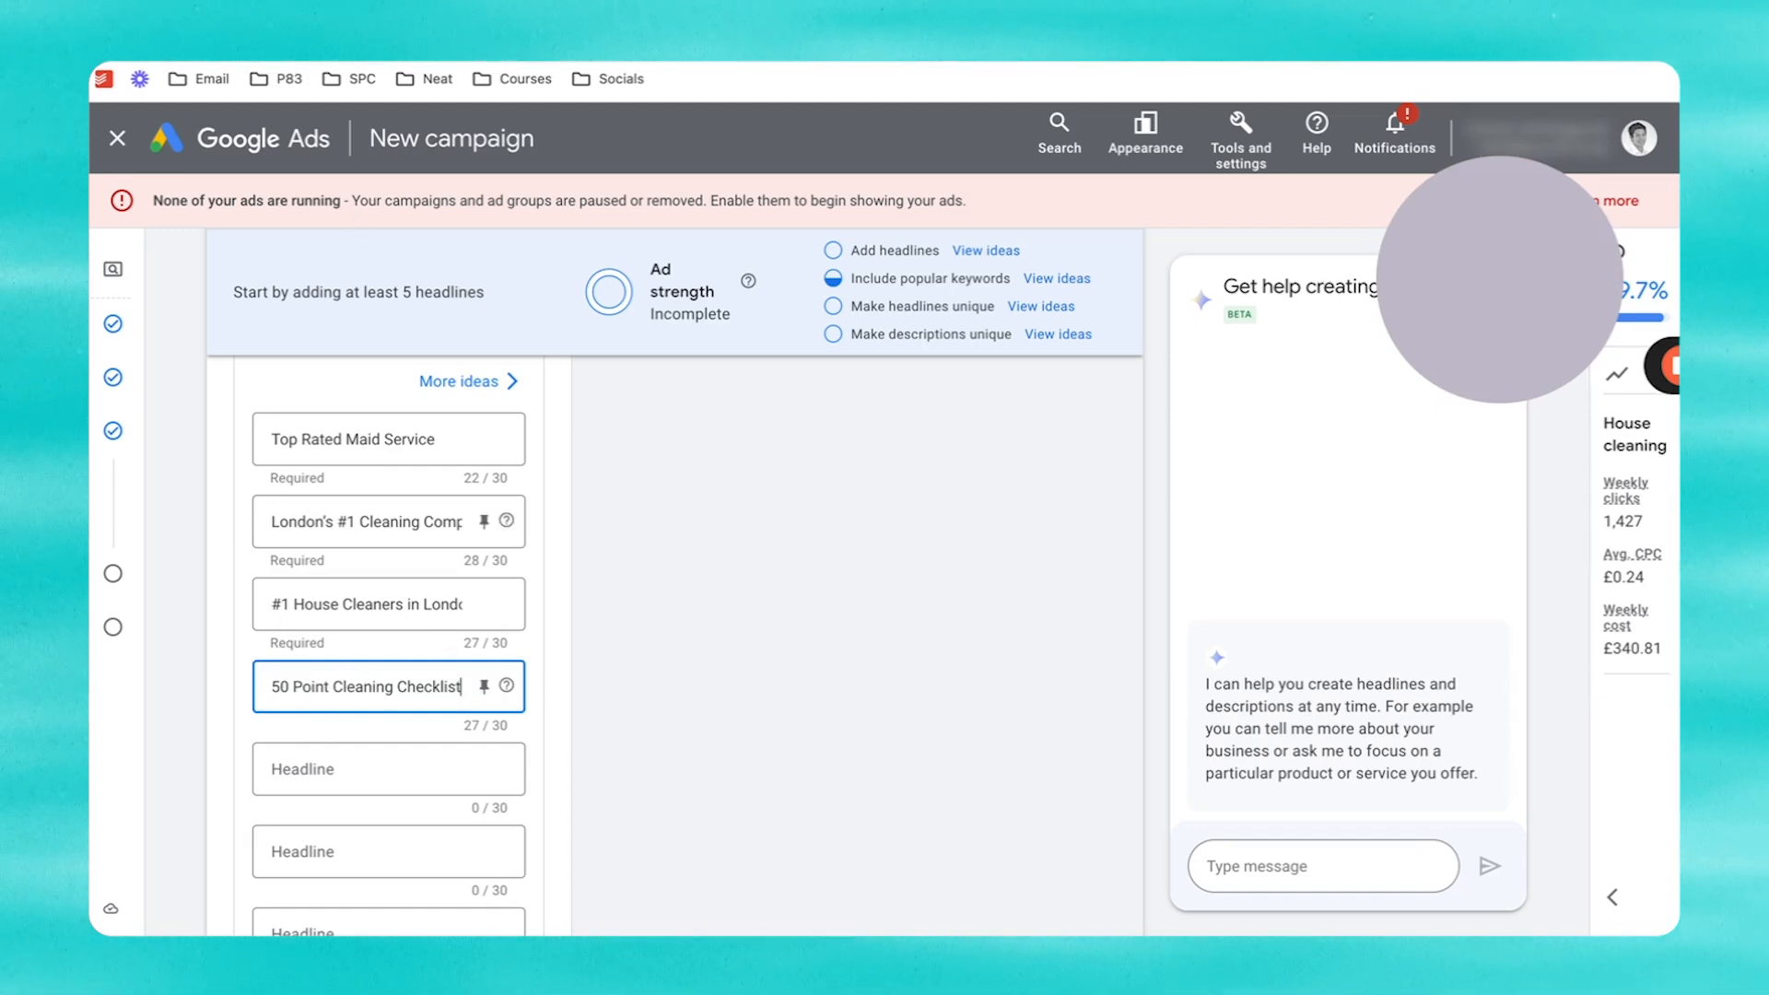
Step: Copy 'Call Today For A Quote' from the notes into the fifth headline
{"action": "key", "text": "ctrl+Tab"}
{"action": "triple_click", "coordinate": [633, 840]}
{"action": "key", "text": "ctrl+c"}
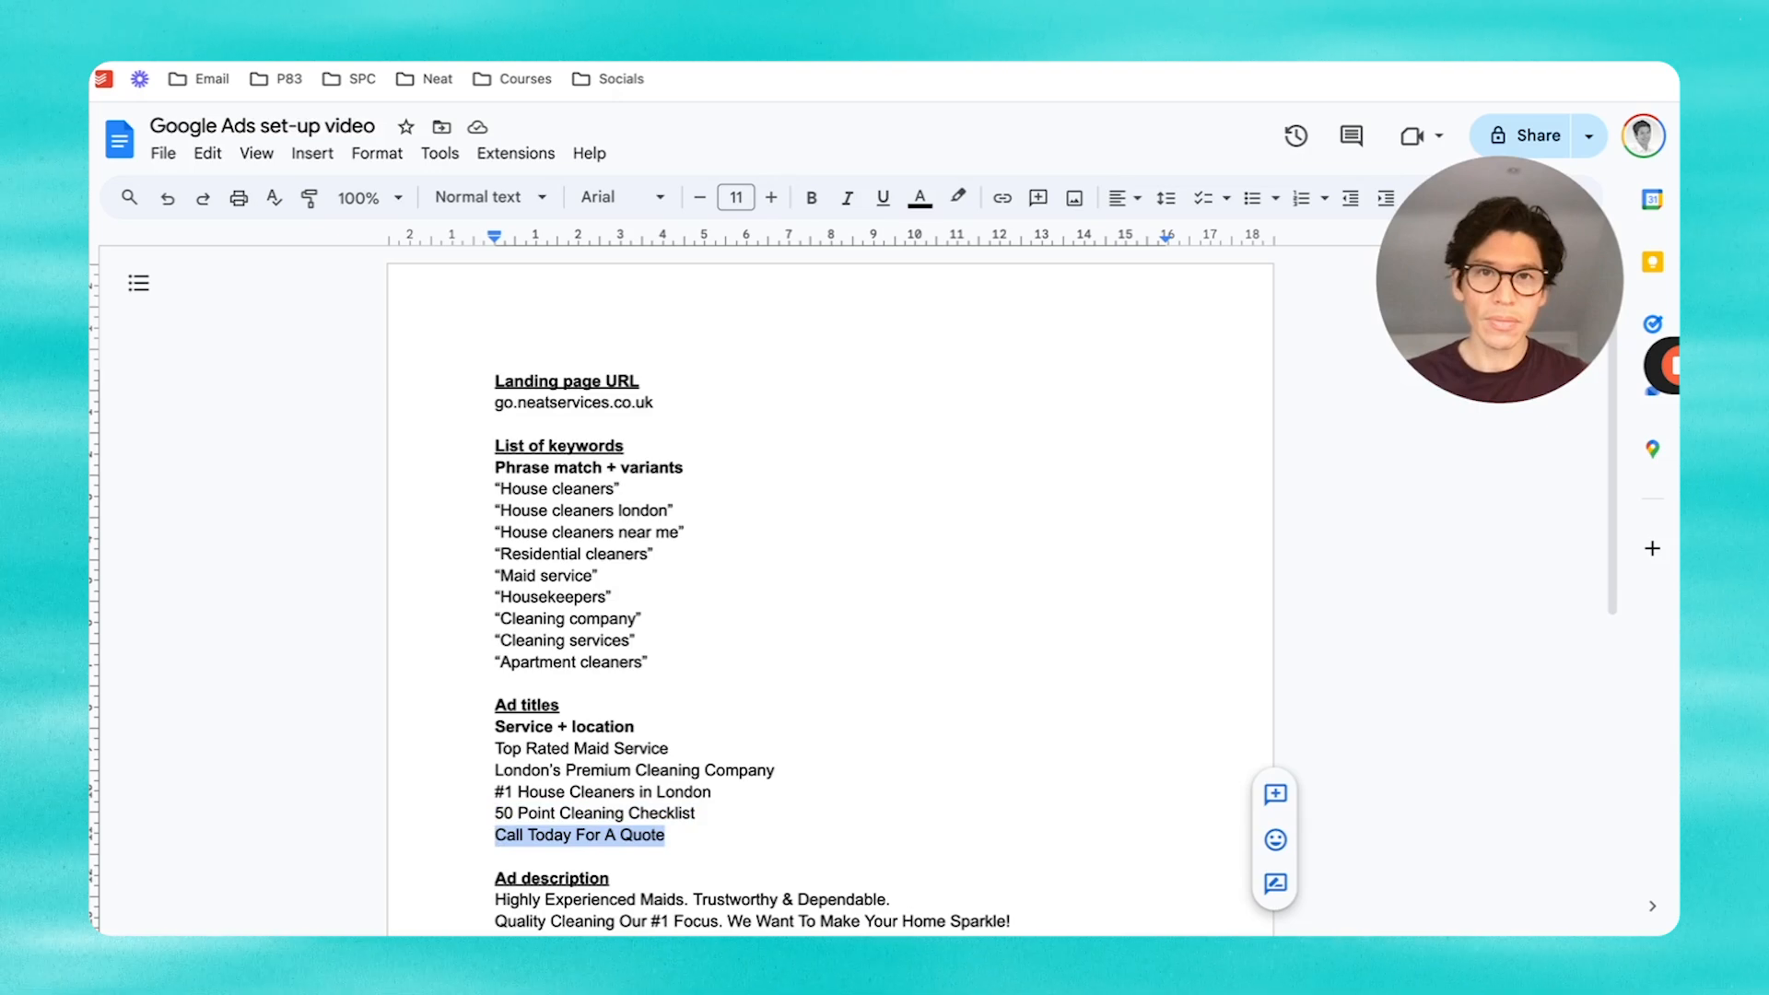
{"action": "key", "text": "ctrl+shift+Tab"}
{"action": "left_click", "coordinate": [331, 774]}
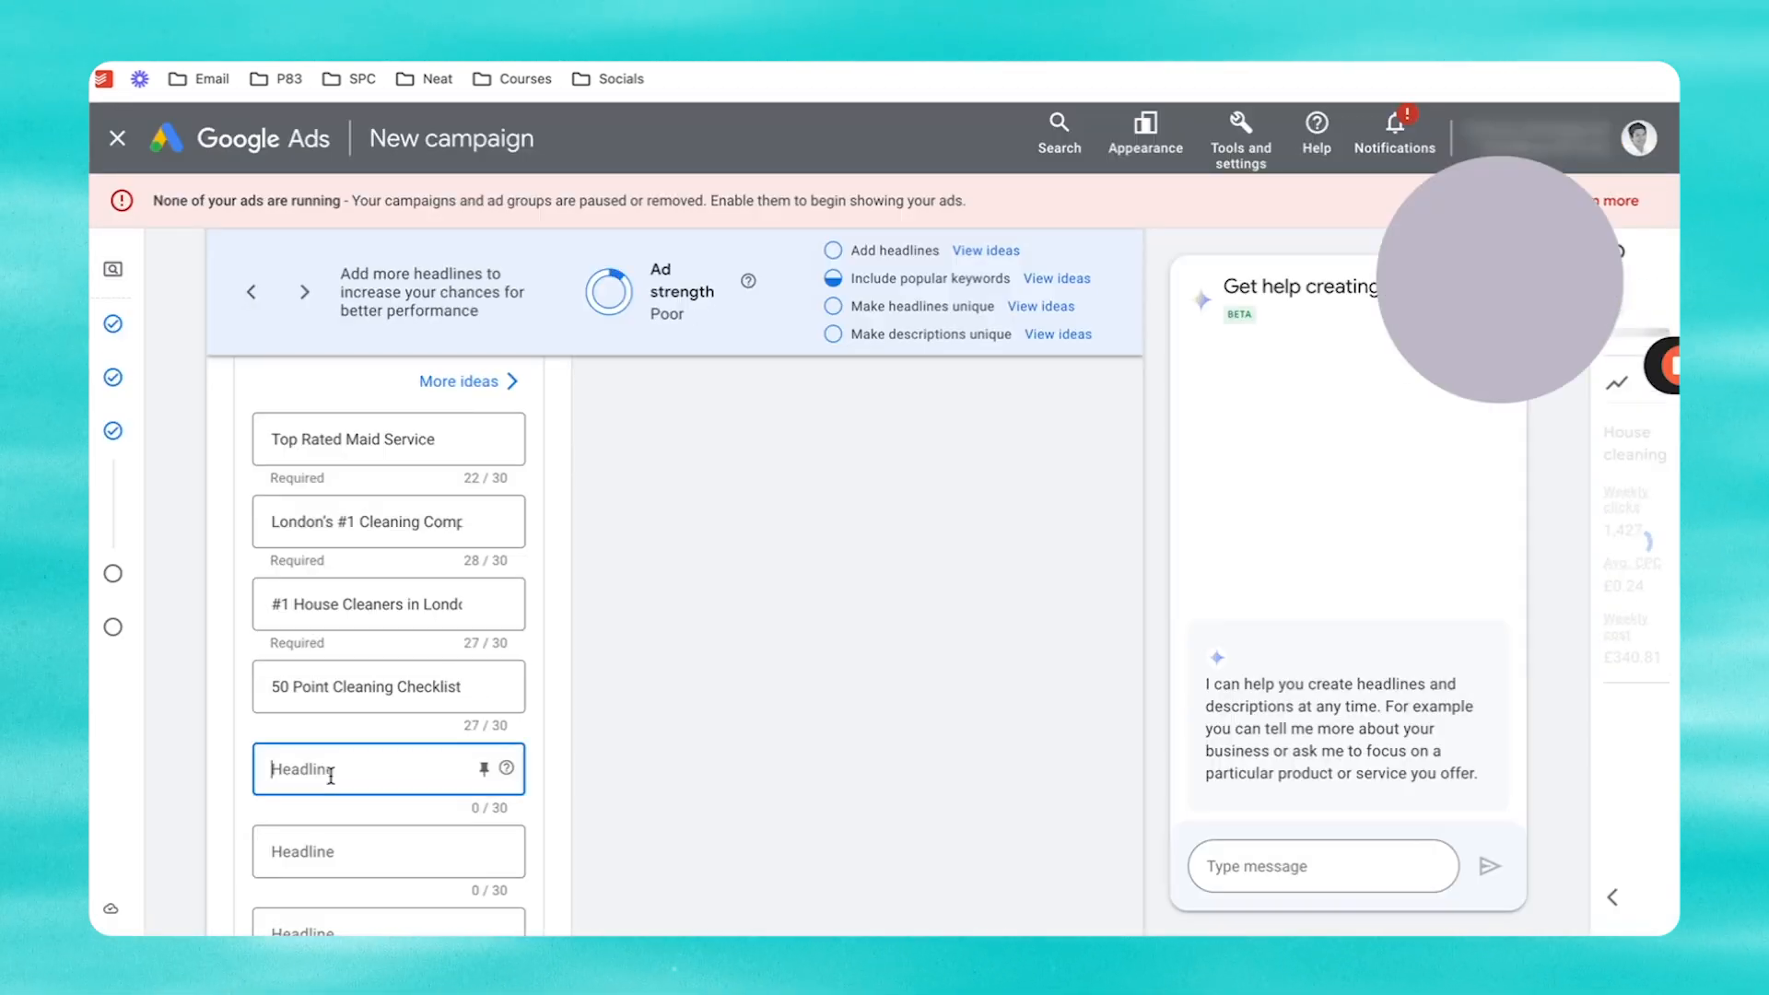
{"action": "key", "text": "ctrl+v"}
{"action": "scroll", "coordinate": [467, 465], "scroll_direction": "up", "scroll_amount": 2}
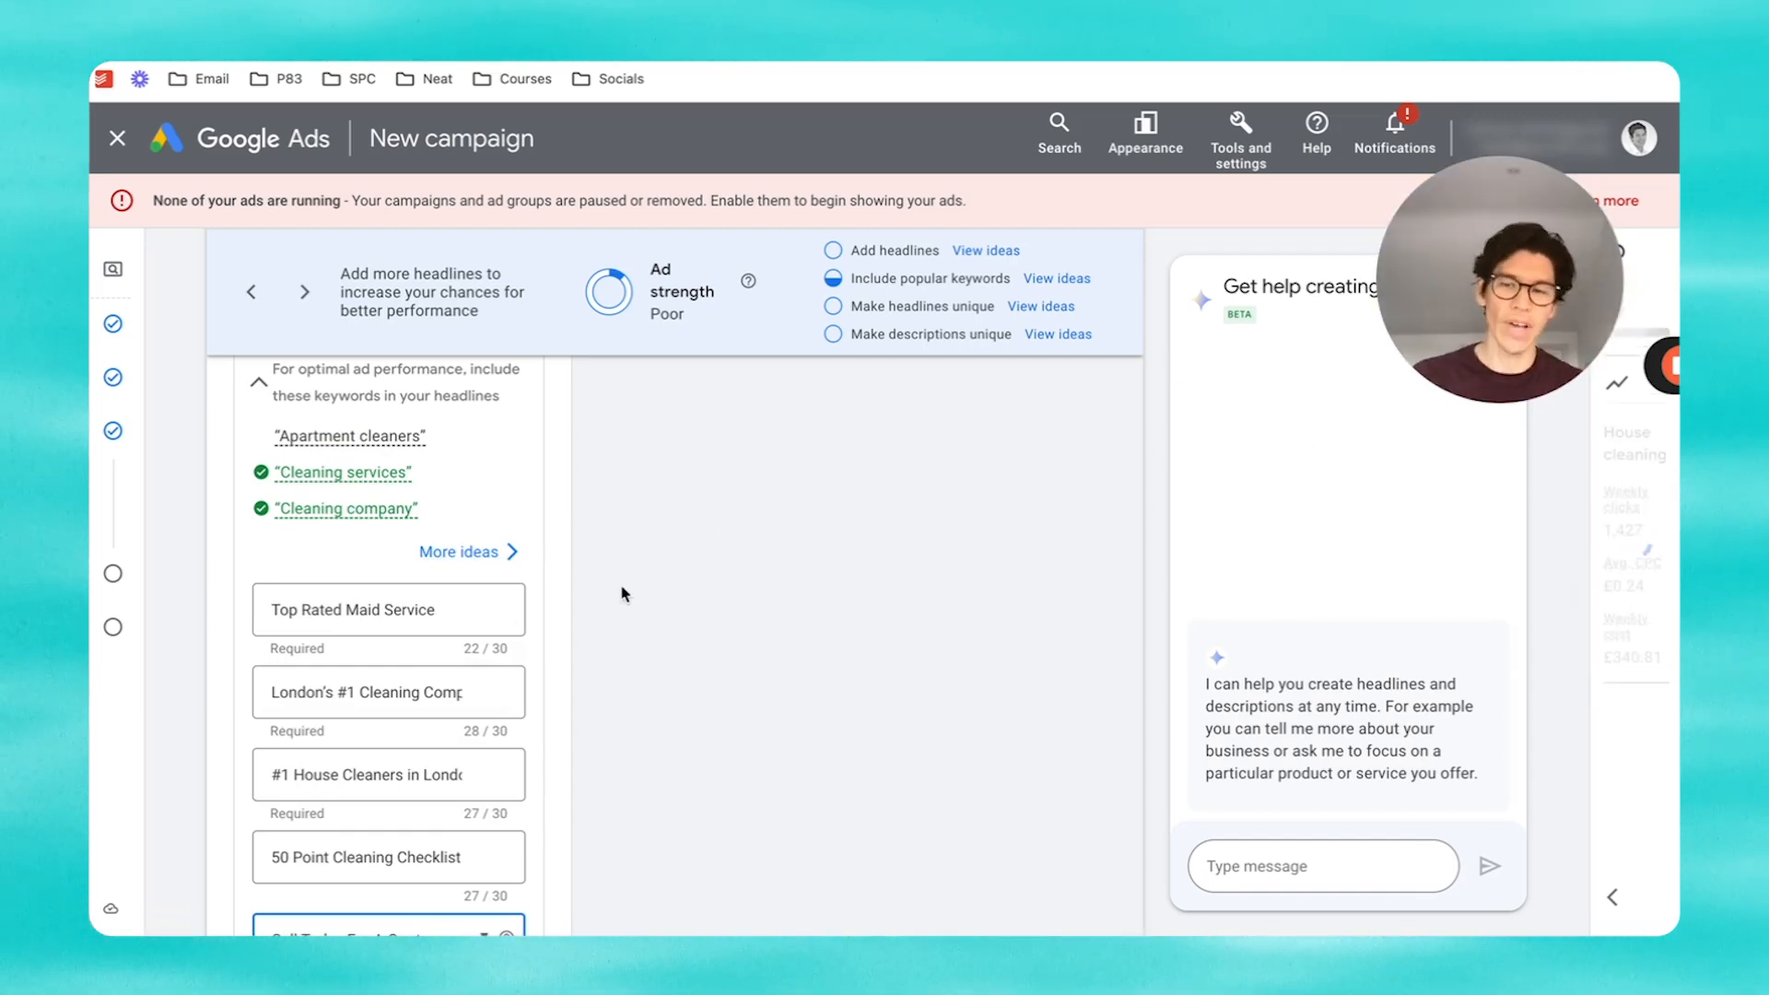
{"action": "left_click", "coordinate": [538, 612]}
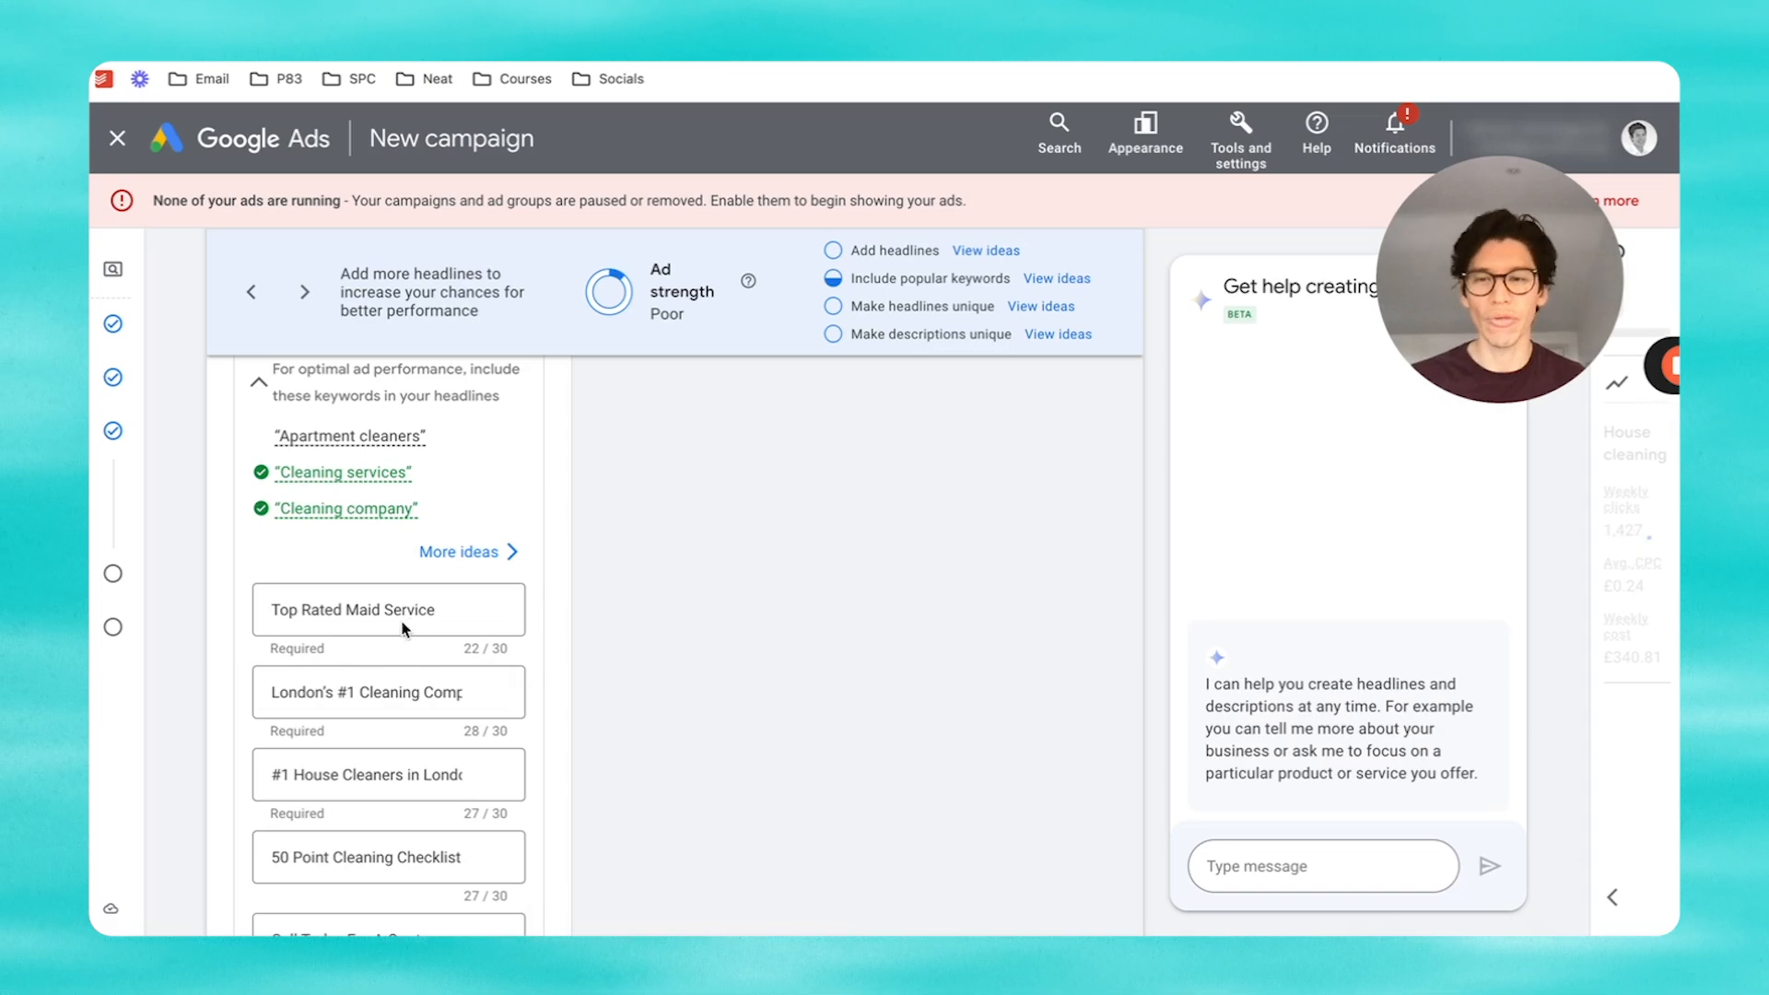
{"action": "scroll", "coordinate": [406, 623], "scroll_direction": "down", "scroll_amount": 2}
{"action": "scroll", "coordinate": [404, 622], "scroll_direction": "down", "scroll_amount": 2}
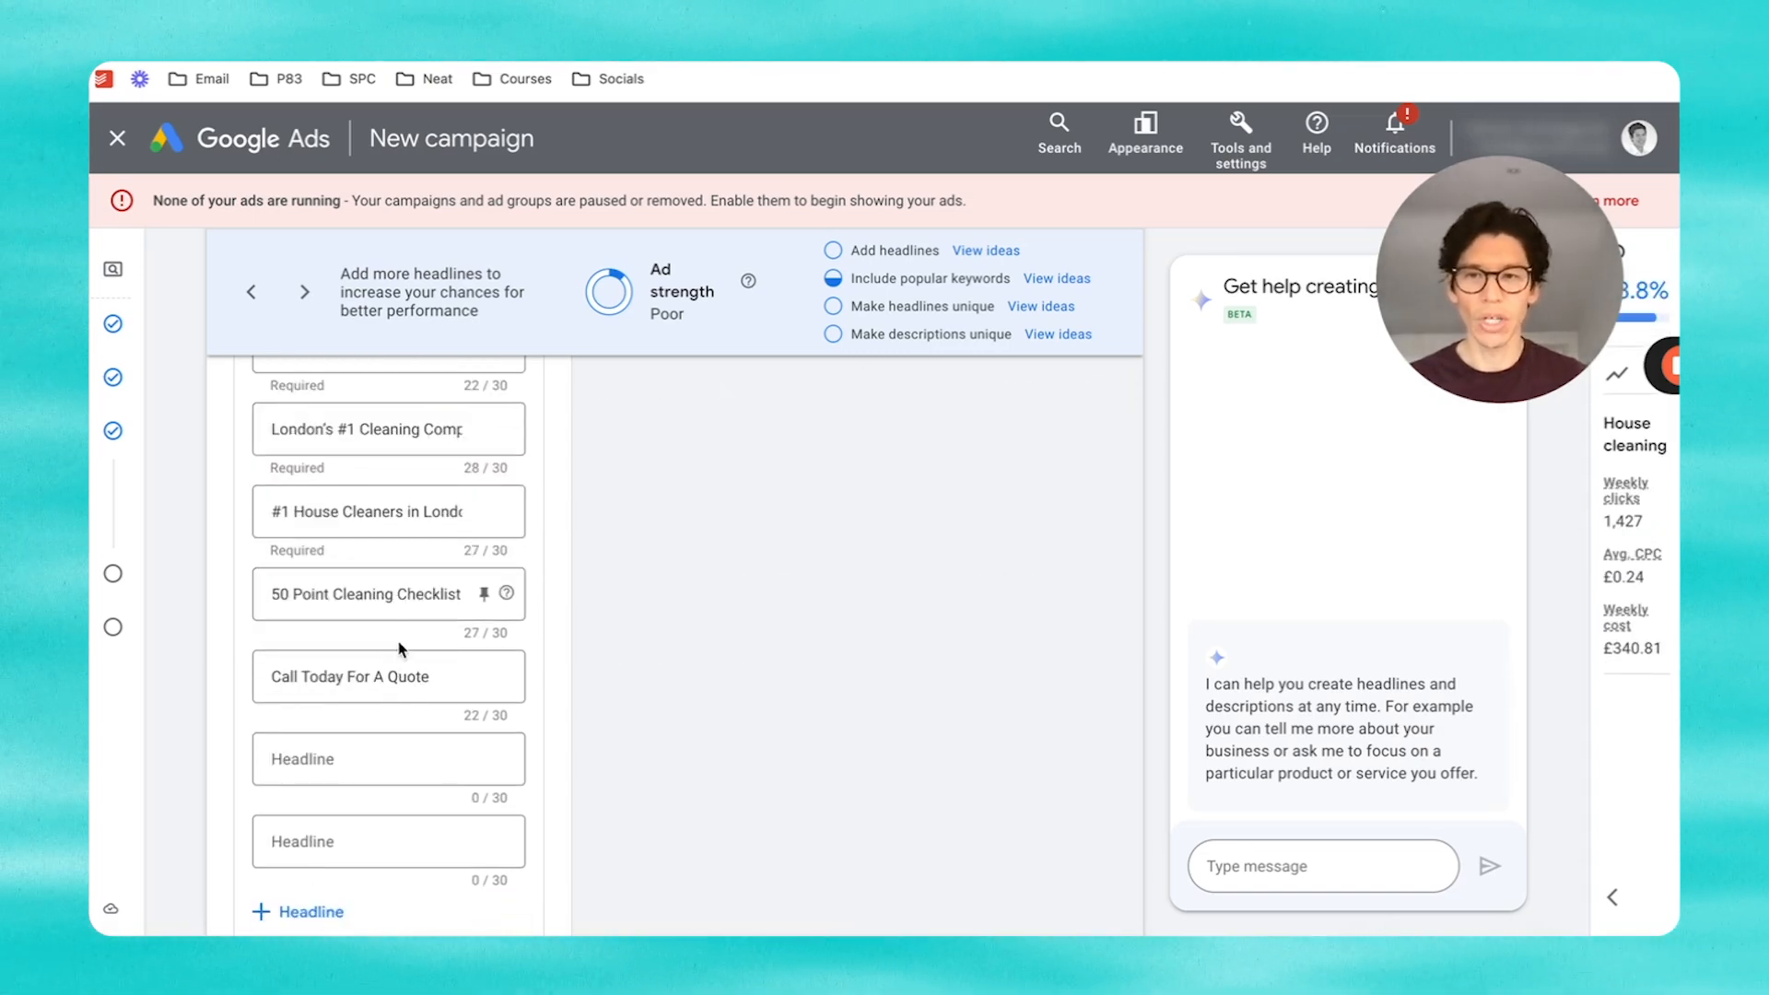
{"action": "scroll", "coordinate": [401, 655], "scroll_direction": "down", "scroll_amount": 2}
{"action": "scroll", "coordinate": [399, 650], "scroll_direction": "down", "scroll_amount": 4}
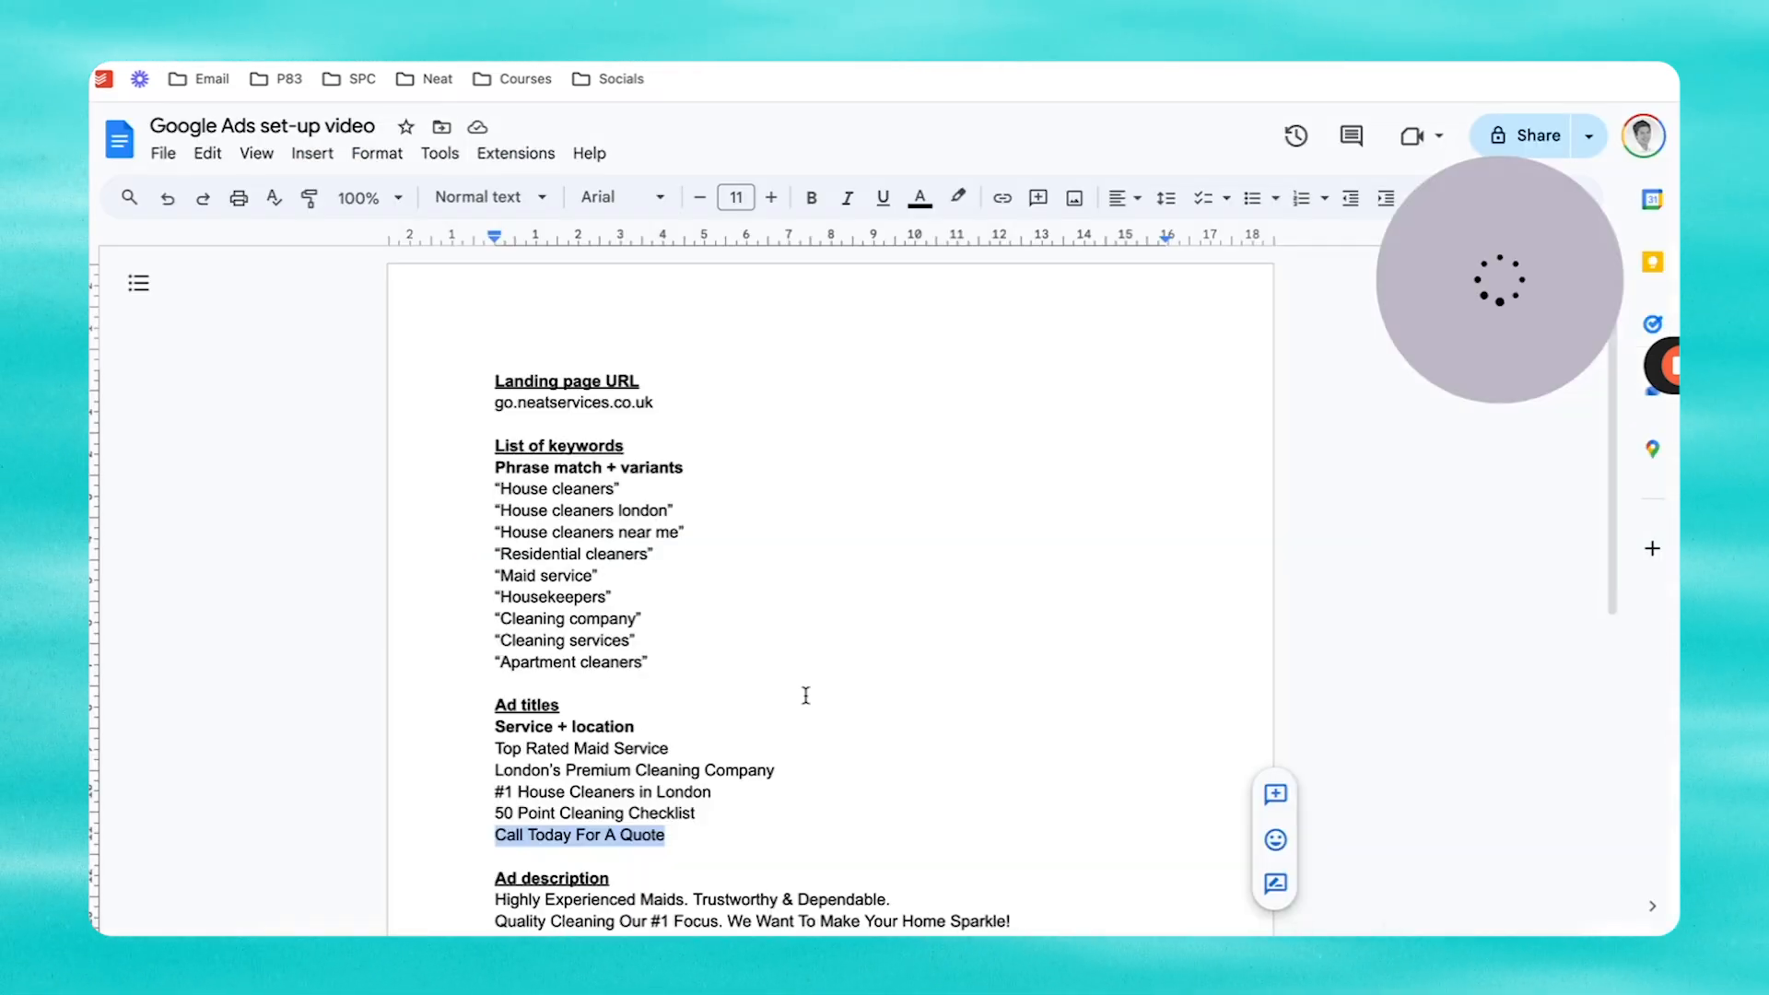
{"action": "scroll", "coordinate": [806, 695], "scroll_direction": "down", "scroll_amount": 4}
Step: Paste 'Highly Experienced Maids. Trustworthy & Dependable.' and 'Quality Cleaning Our #1 Focus…' as the two descriptions
{"action": "left_click_drag", "start_coordinate": [890, 553], "coordinate": [495, 554]}
{"action": "key", "text": "ctrl+c"}
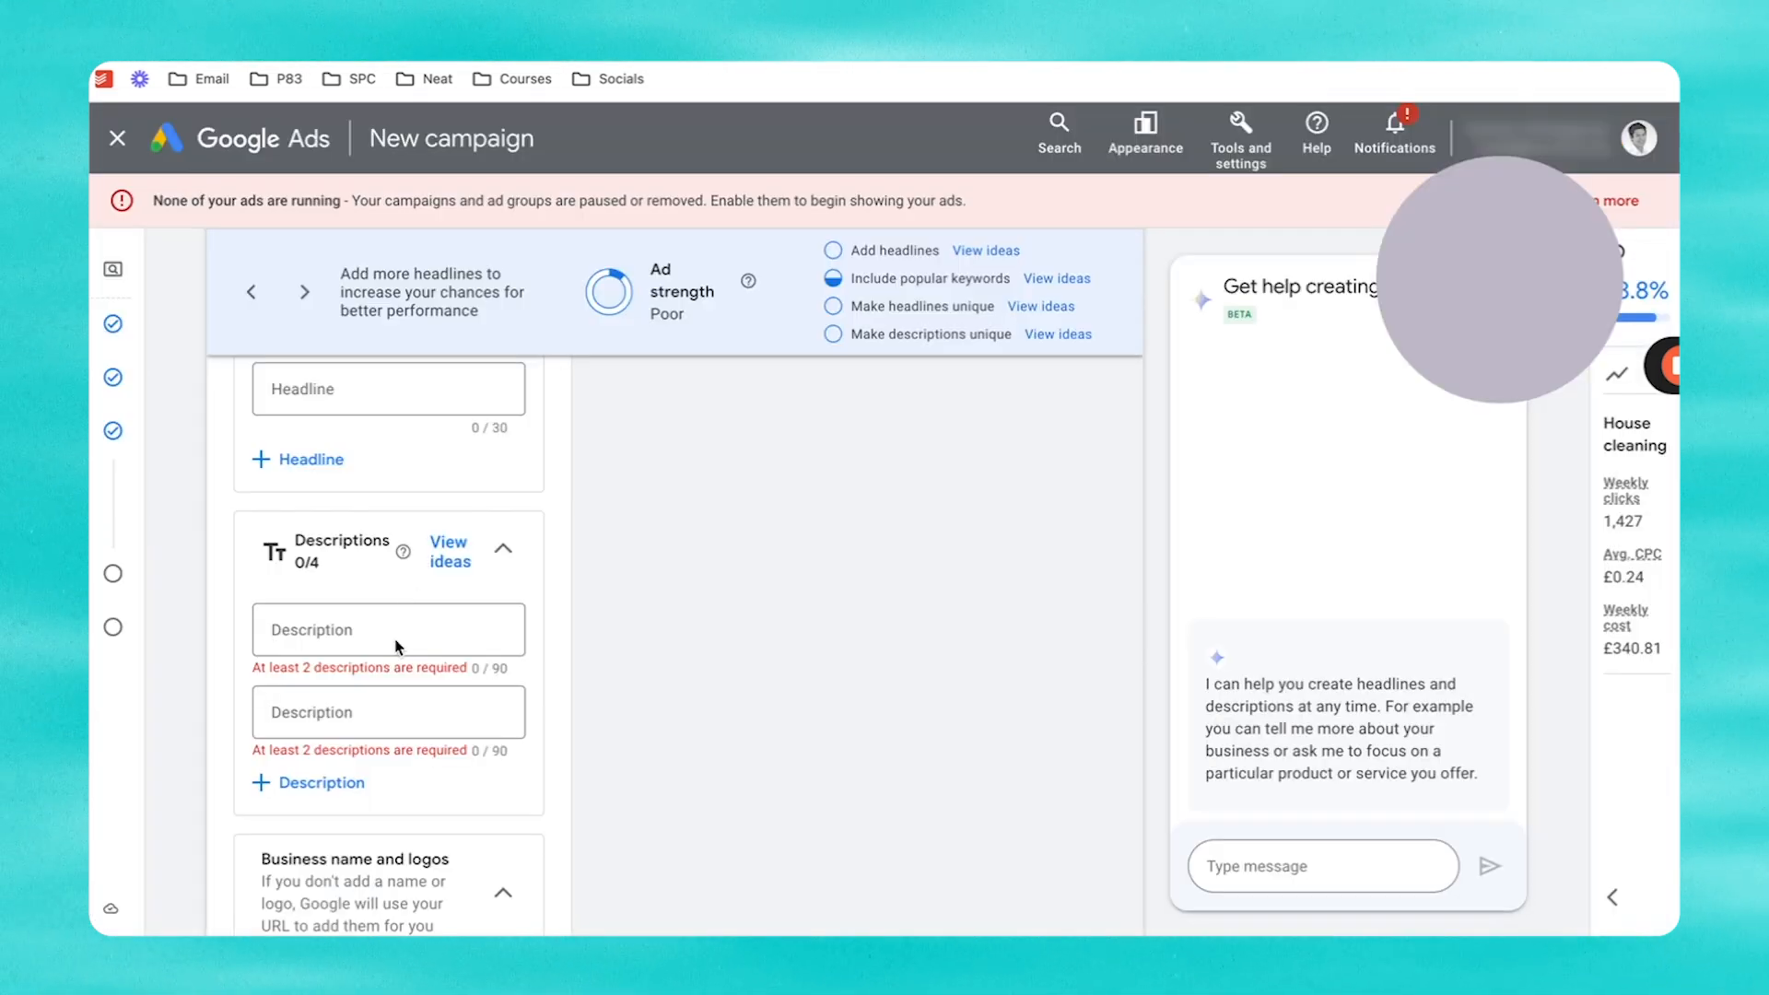
{"action": "left_click", "coordinate": [365, 634]}
{"action": "key", "text": "ctrl+v"}
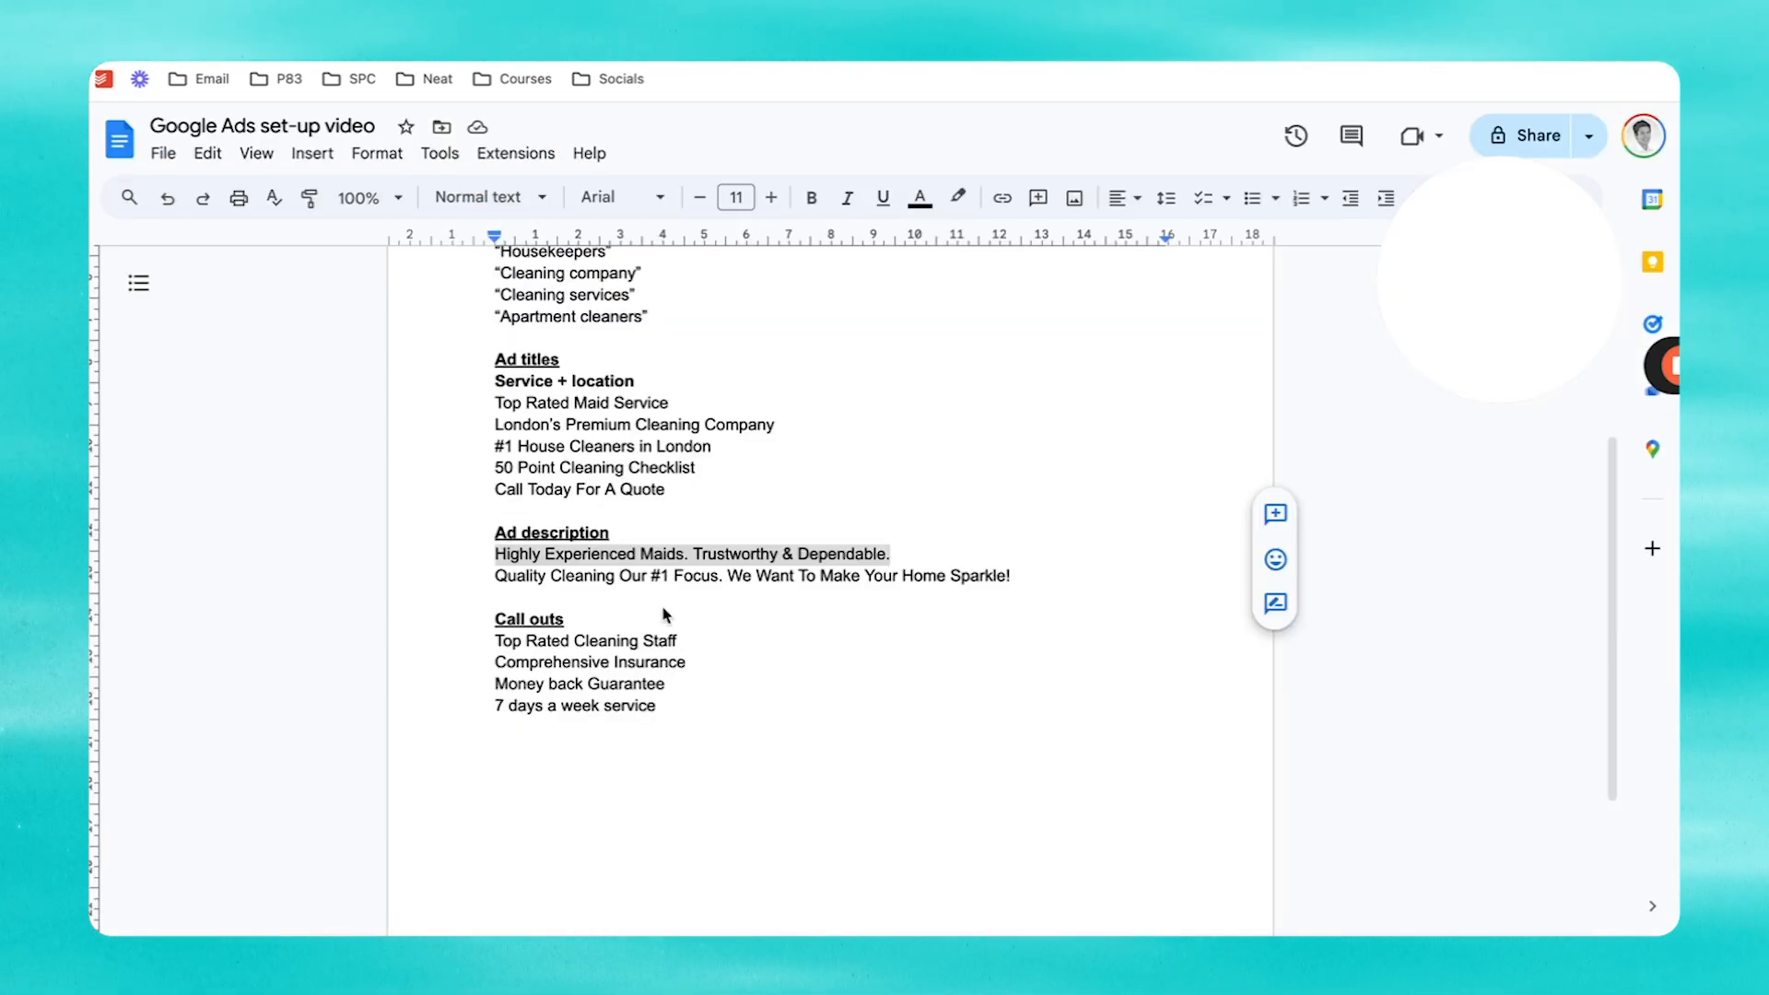
{"action": "left_click", "coordinate": [938, 575]}
{"action": "left_click_drag", "start_coordinate": [1023, 575], "coordinate": [498, 586]}
{"action": "key", "text": "ctrl+c"}
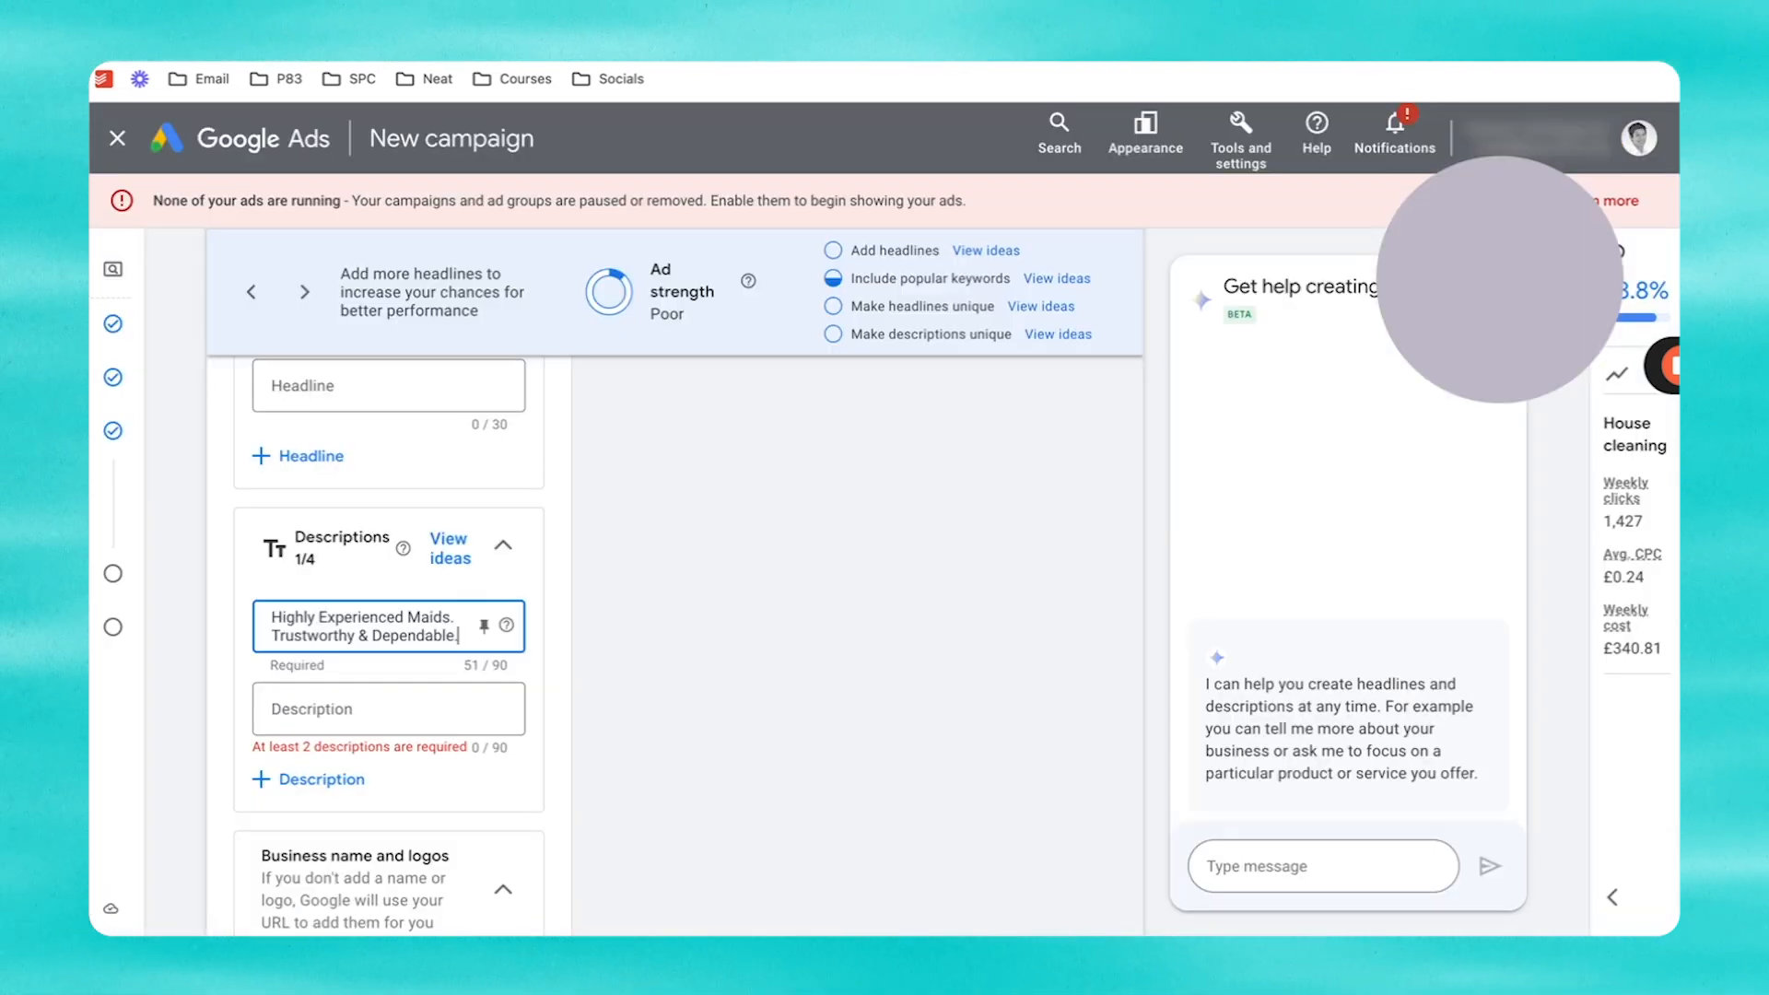
{"action": "left_click", "coordinate": [383, 714]}
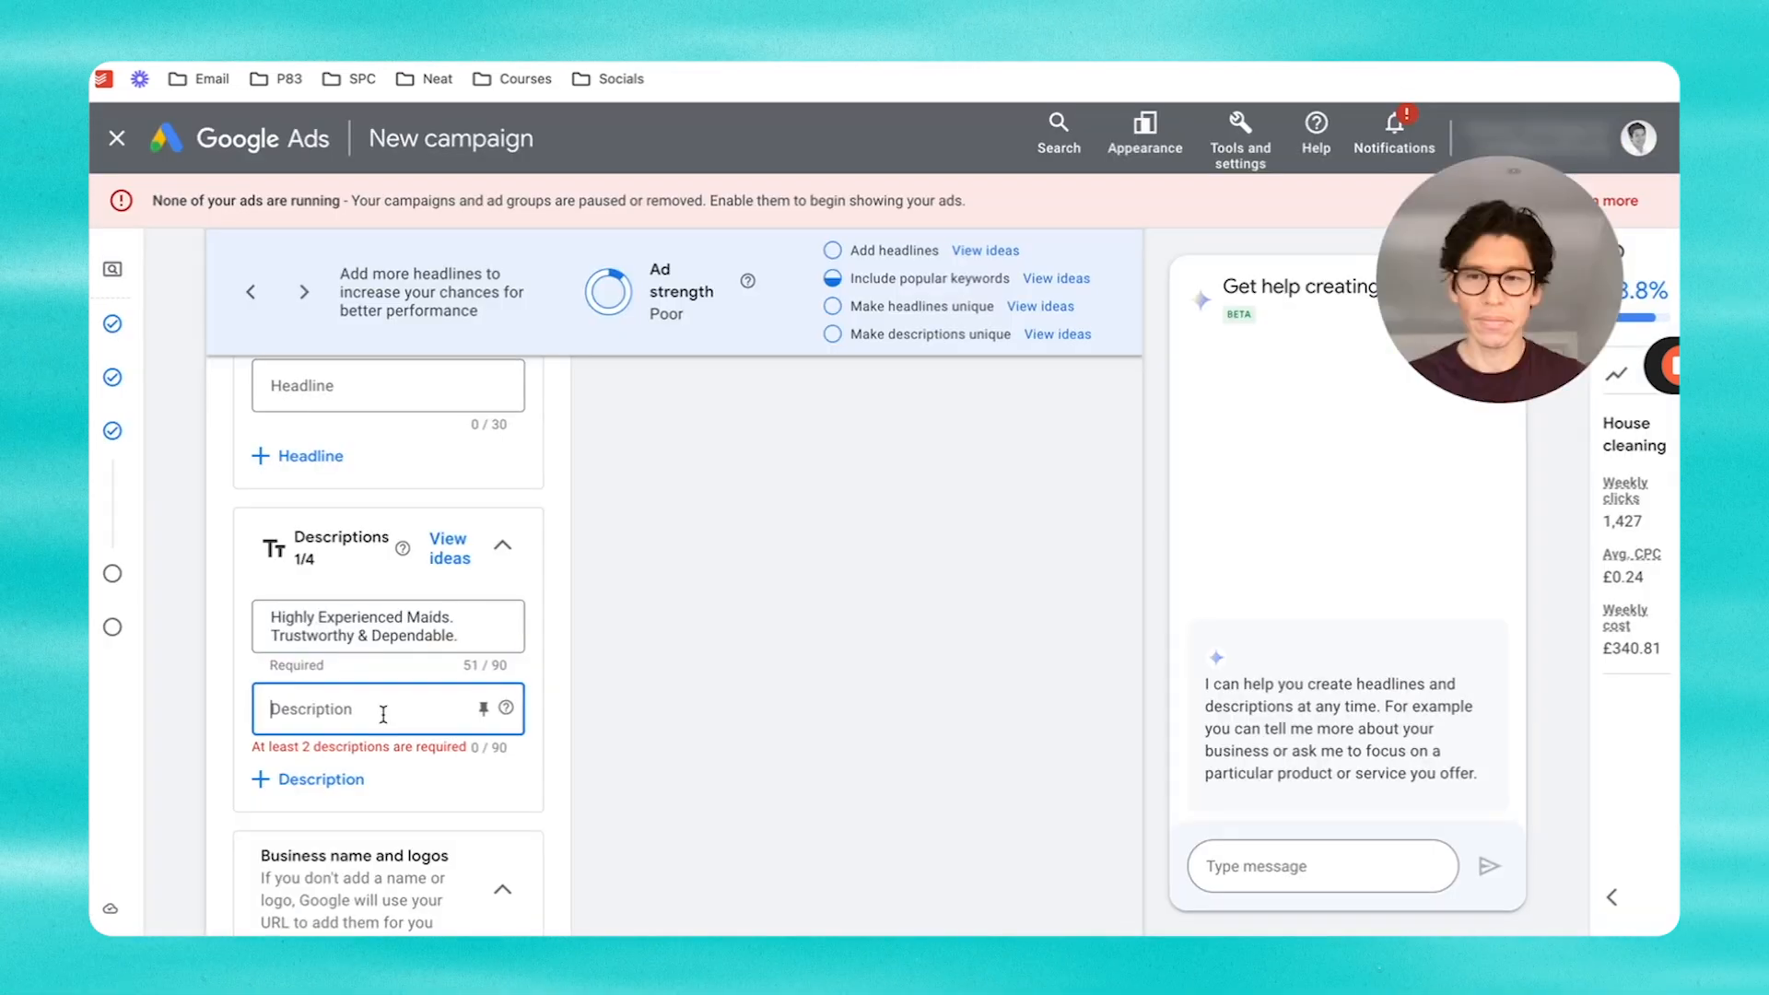
{"action": "key", "text": "ctrl+v"}
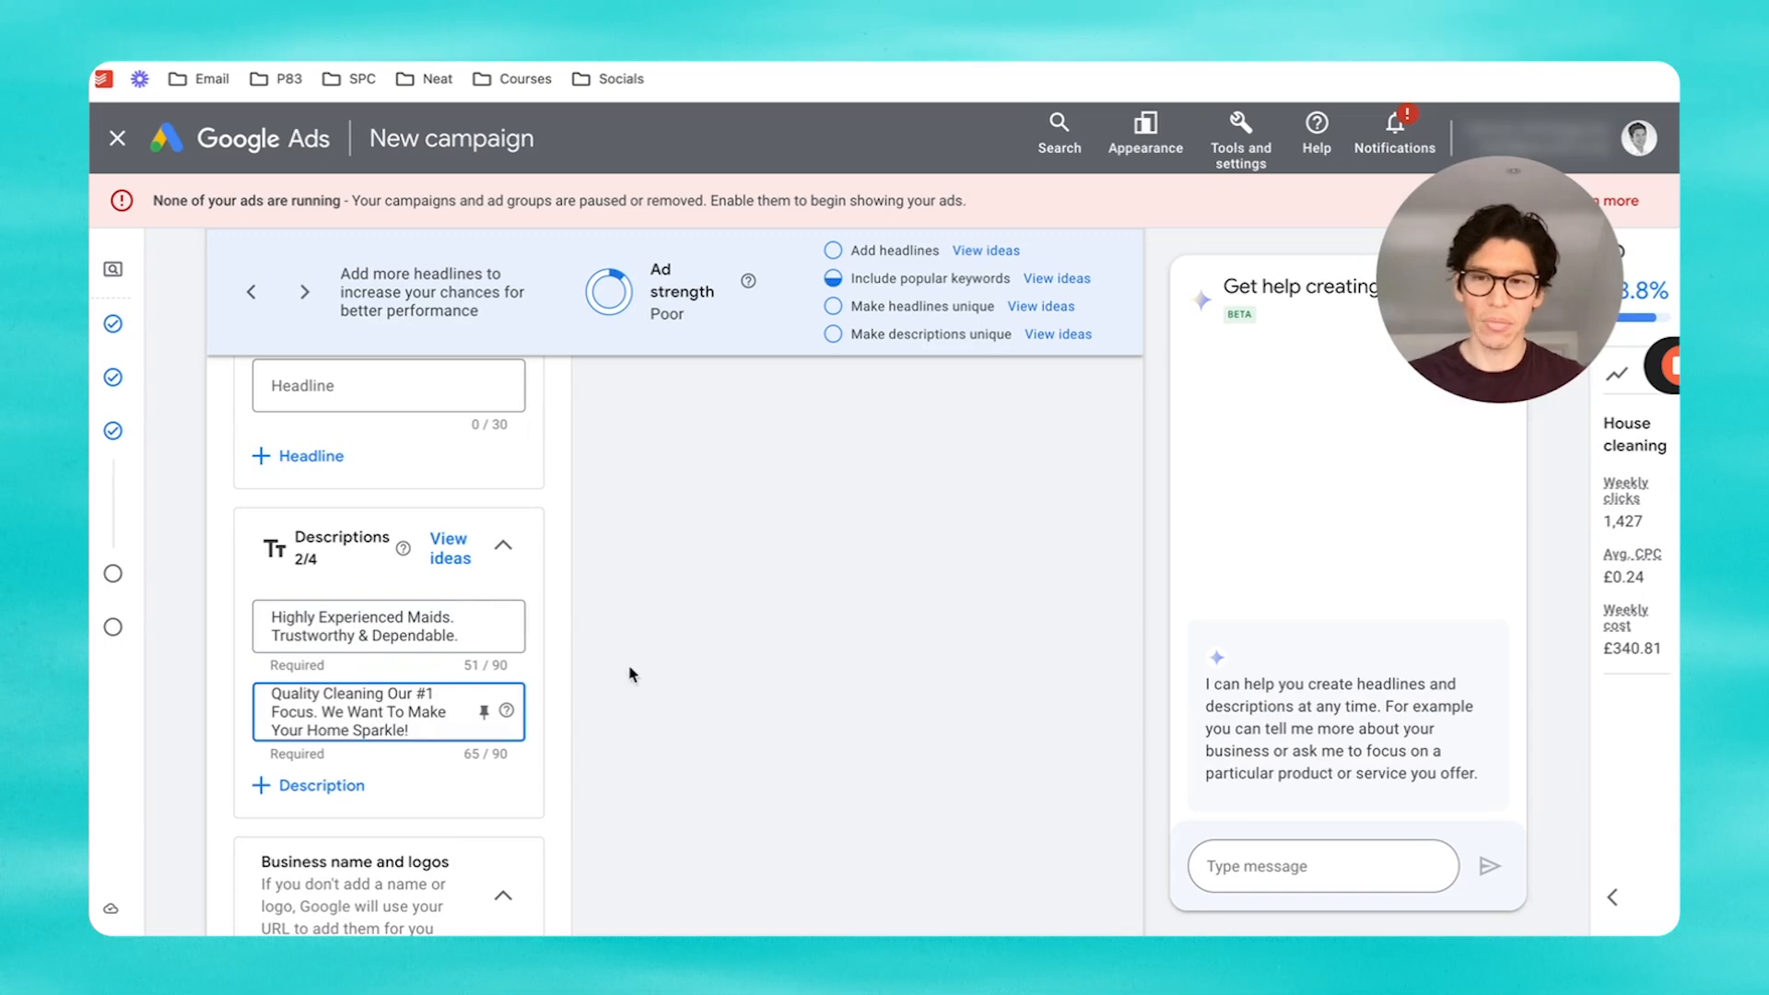
{"action": "scroll", "coordinate": [591, 647], "scroll_direction": "down", "scroll_amount": 3}
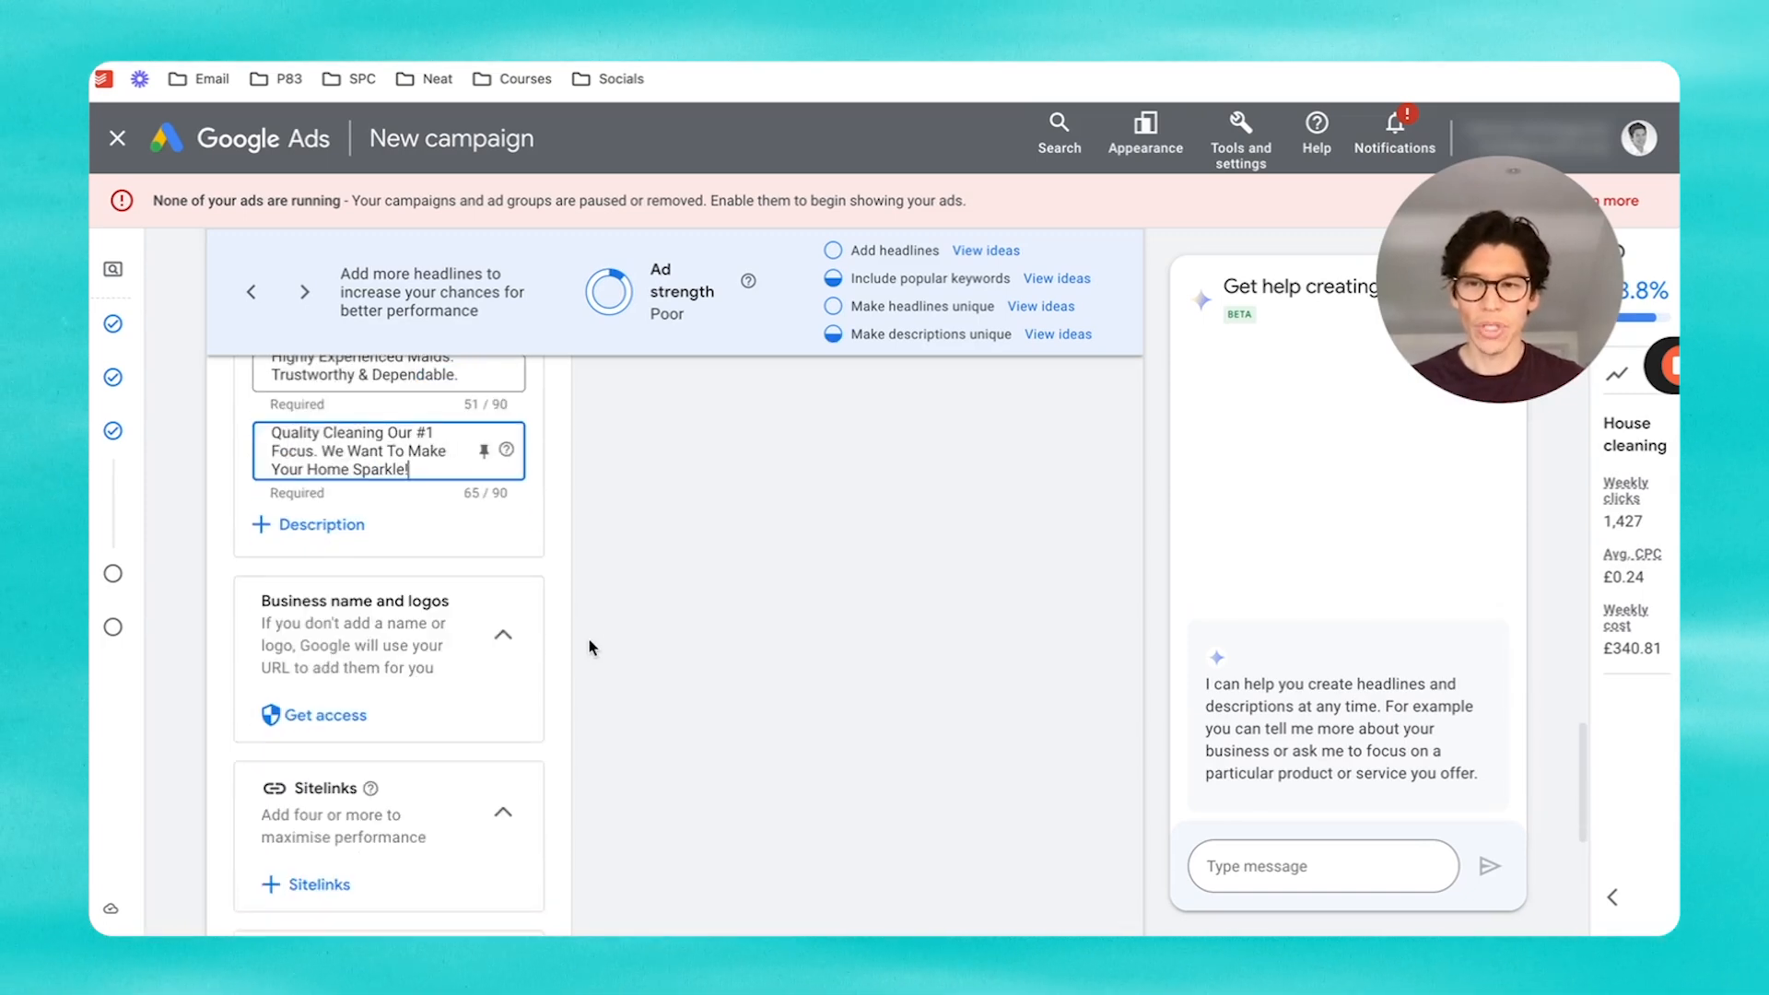
Step: Add the Fully Insured, Satisfaction Guaranteed, Comprehensive Checklist and Experienced Staff callouts to the campaign
{"action": "scroll", "coordinate": [591, 647], "scroll_direction": "down", "scroll_amount": 4}
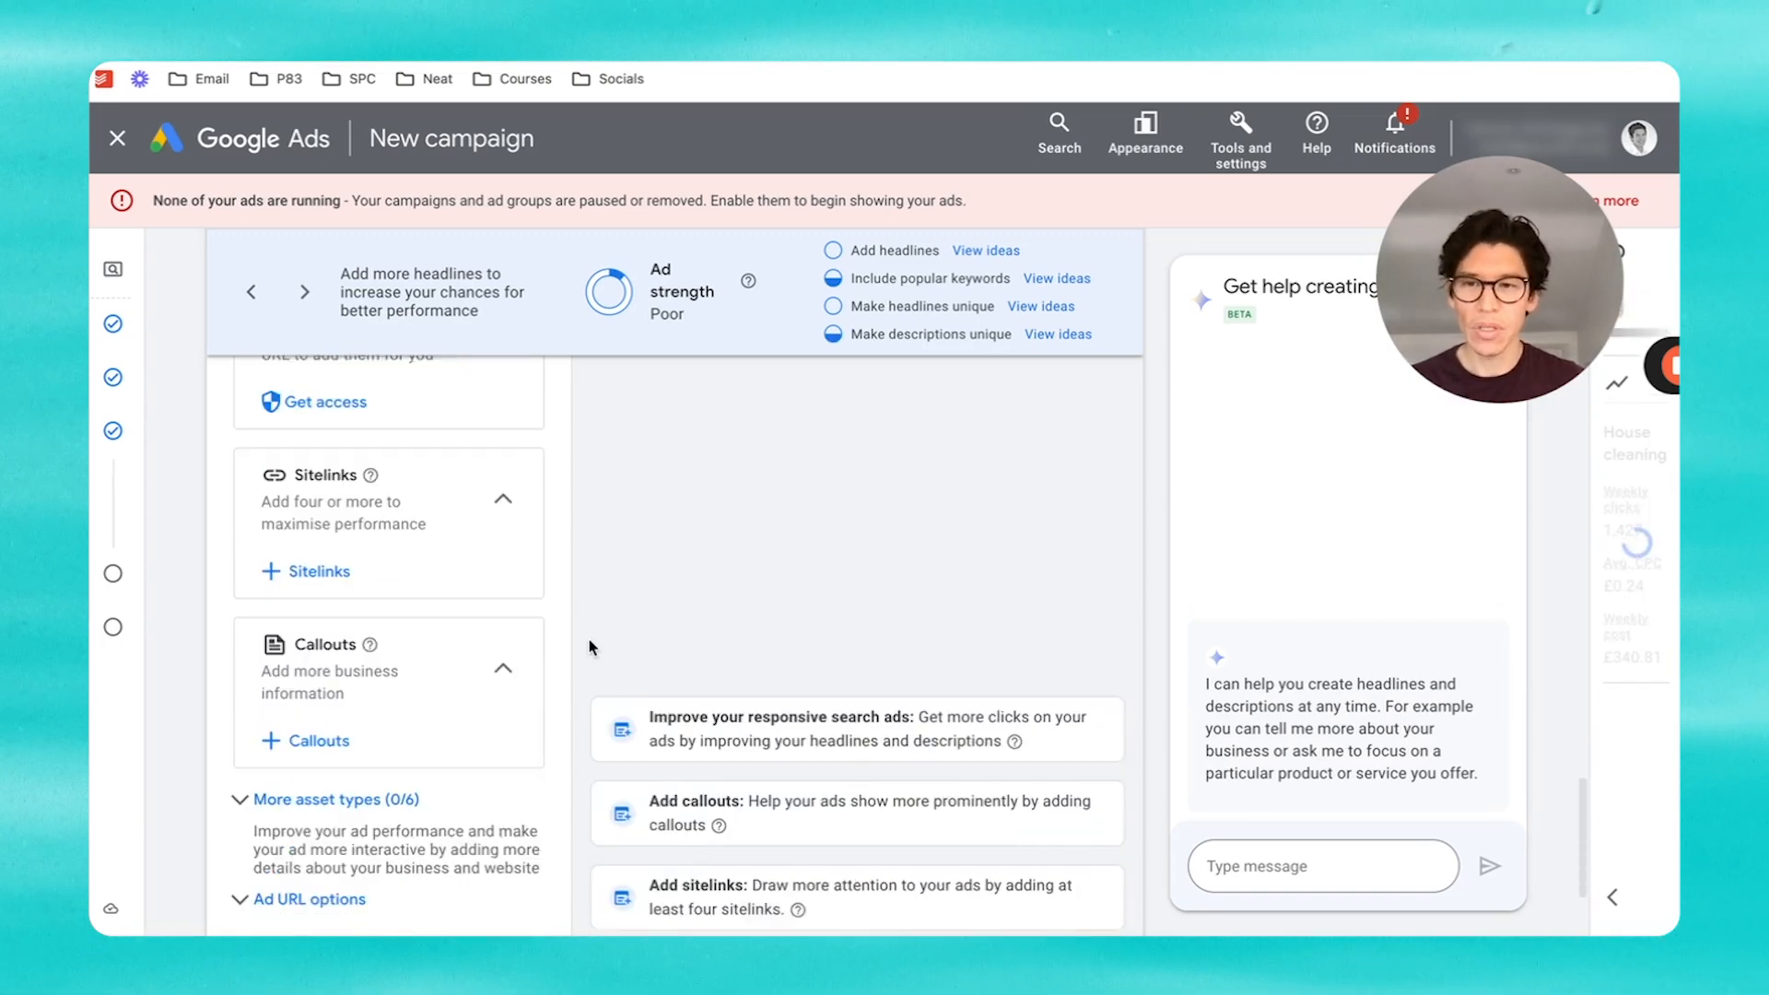
{"action": "left_click", "coordinate": [298, 735]}
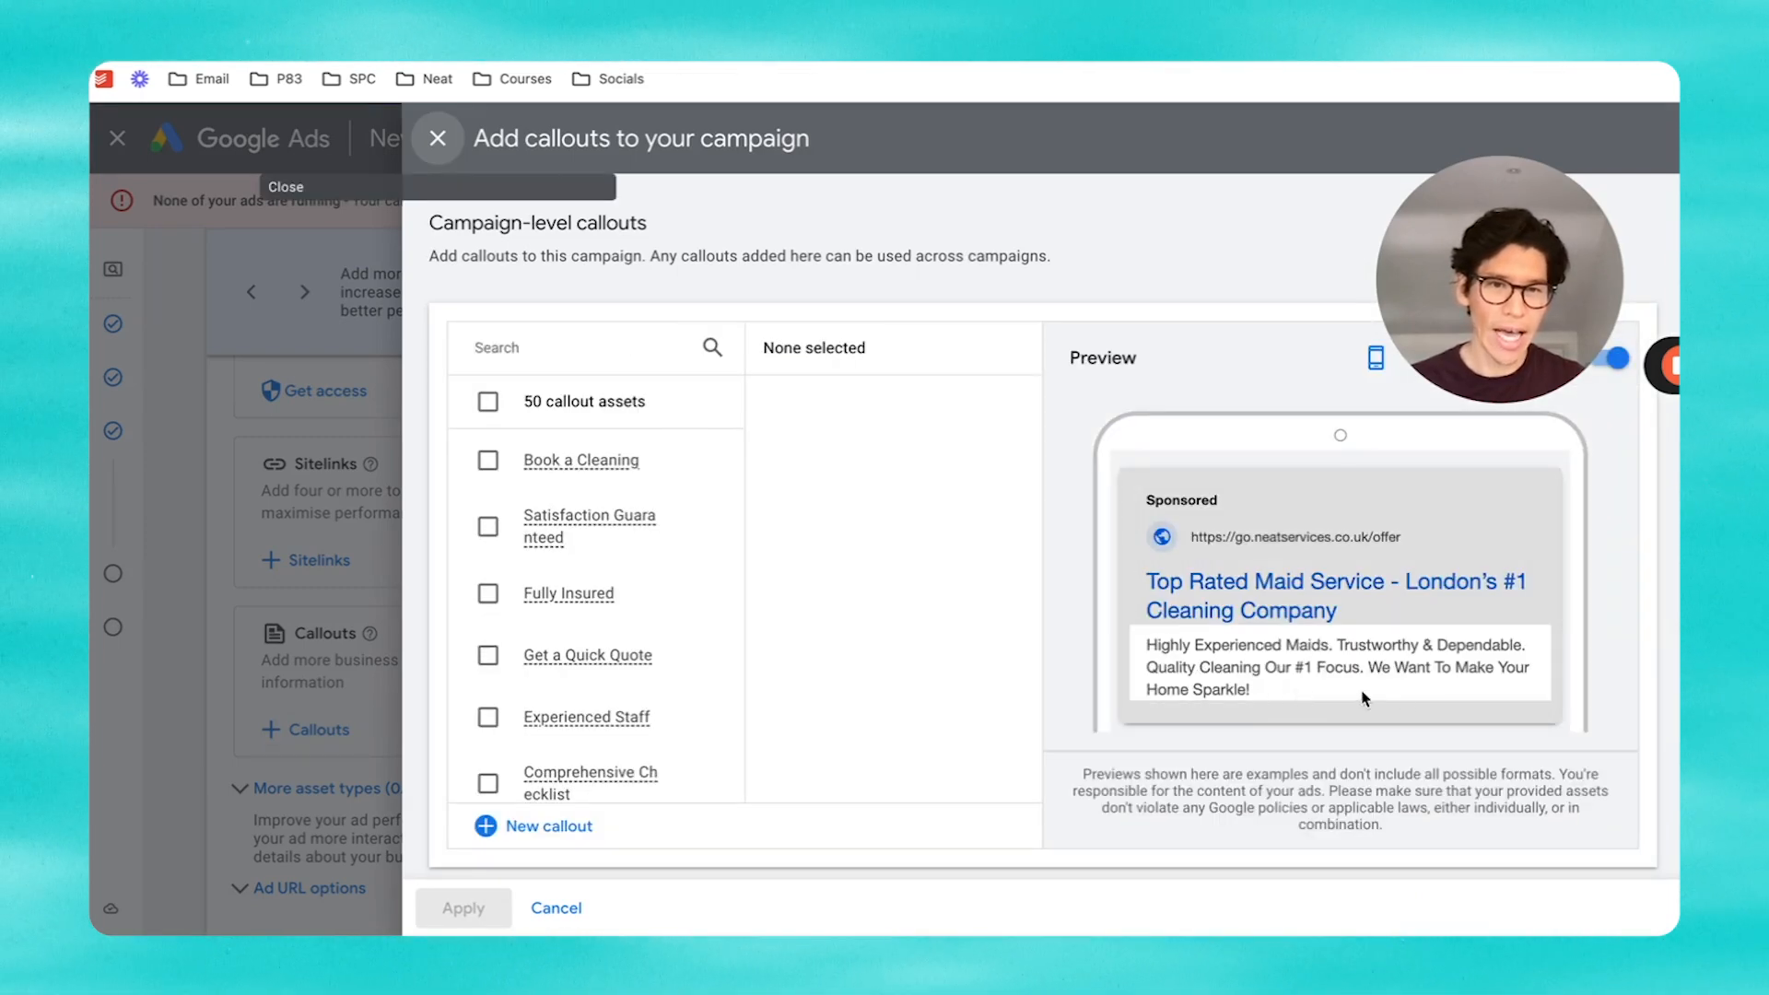
{"action": "left_click", "coordinate": [487, 597]}
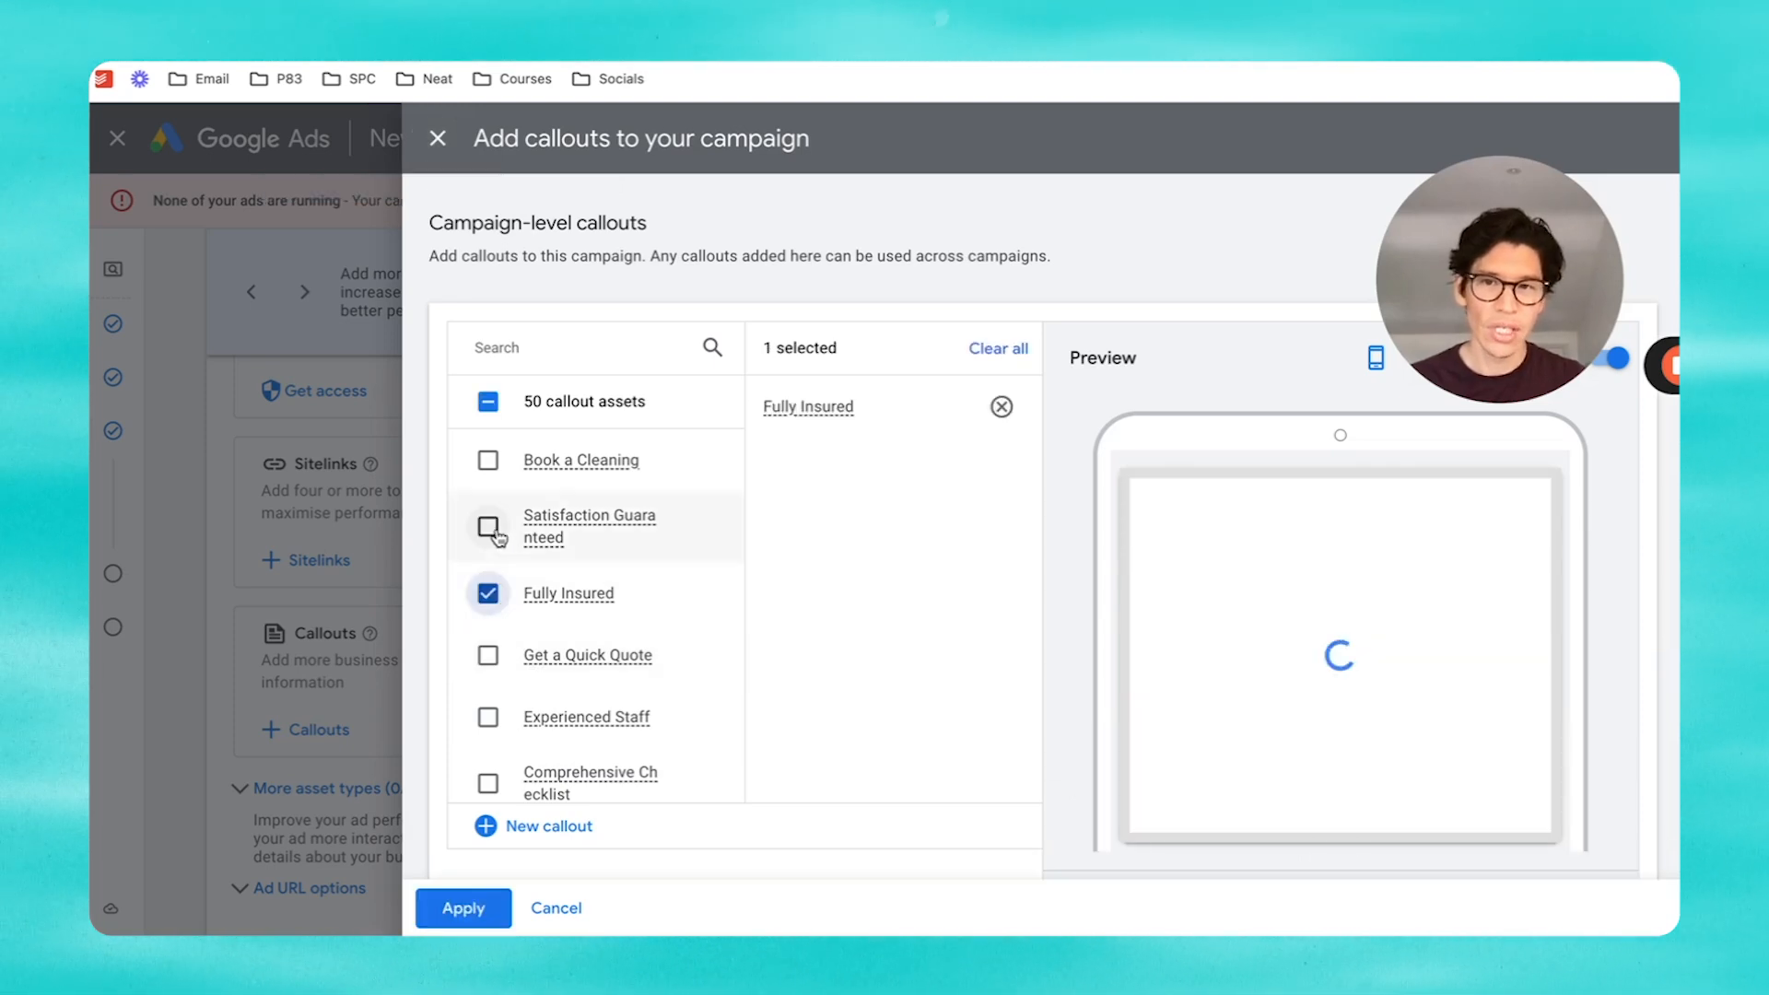
{"action": "left_click", "coordinate": [491, 533]}
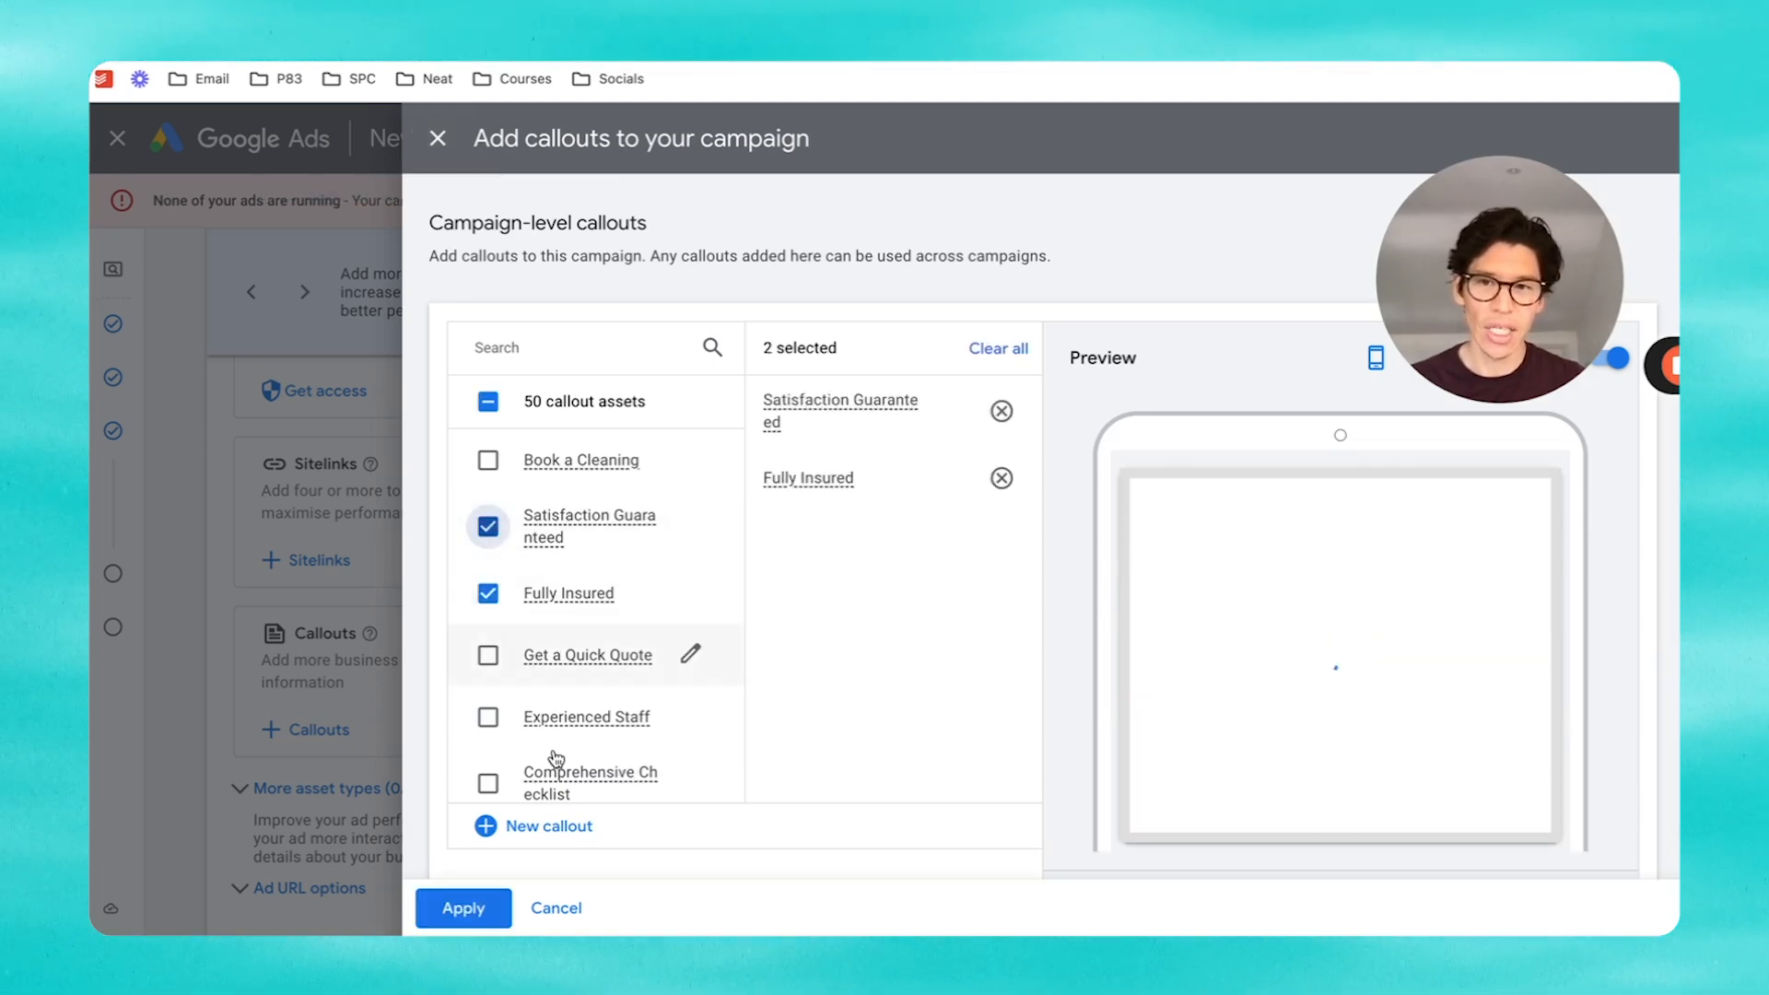
{"action": "scroll", "coordinate": [554, 753], "scroll_direction": "down", "scroll_amount": 1}
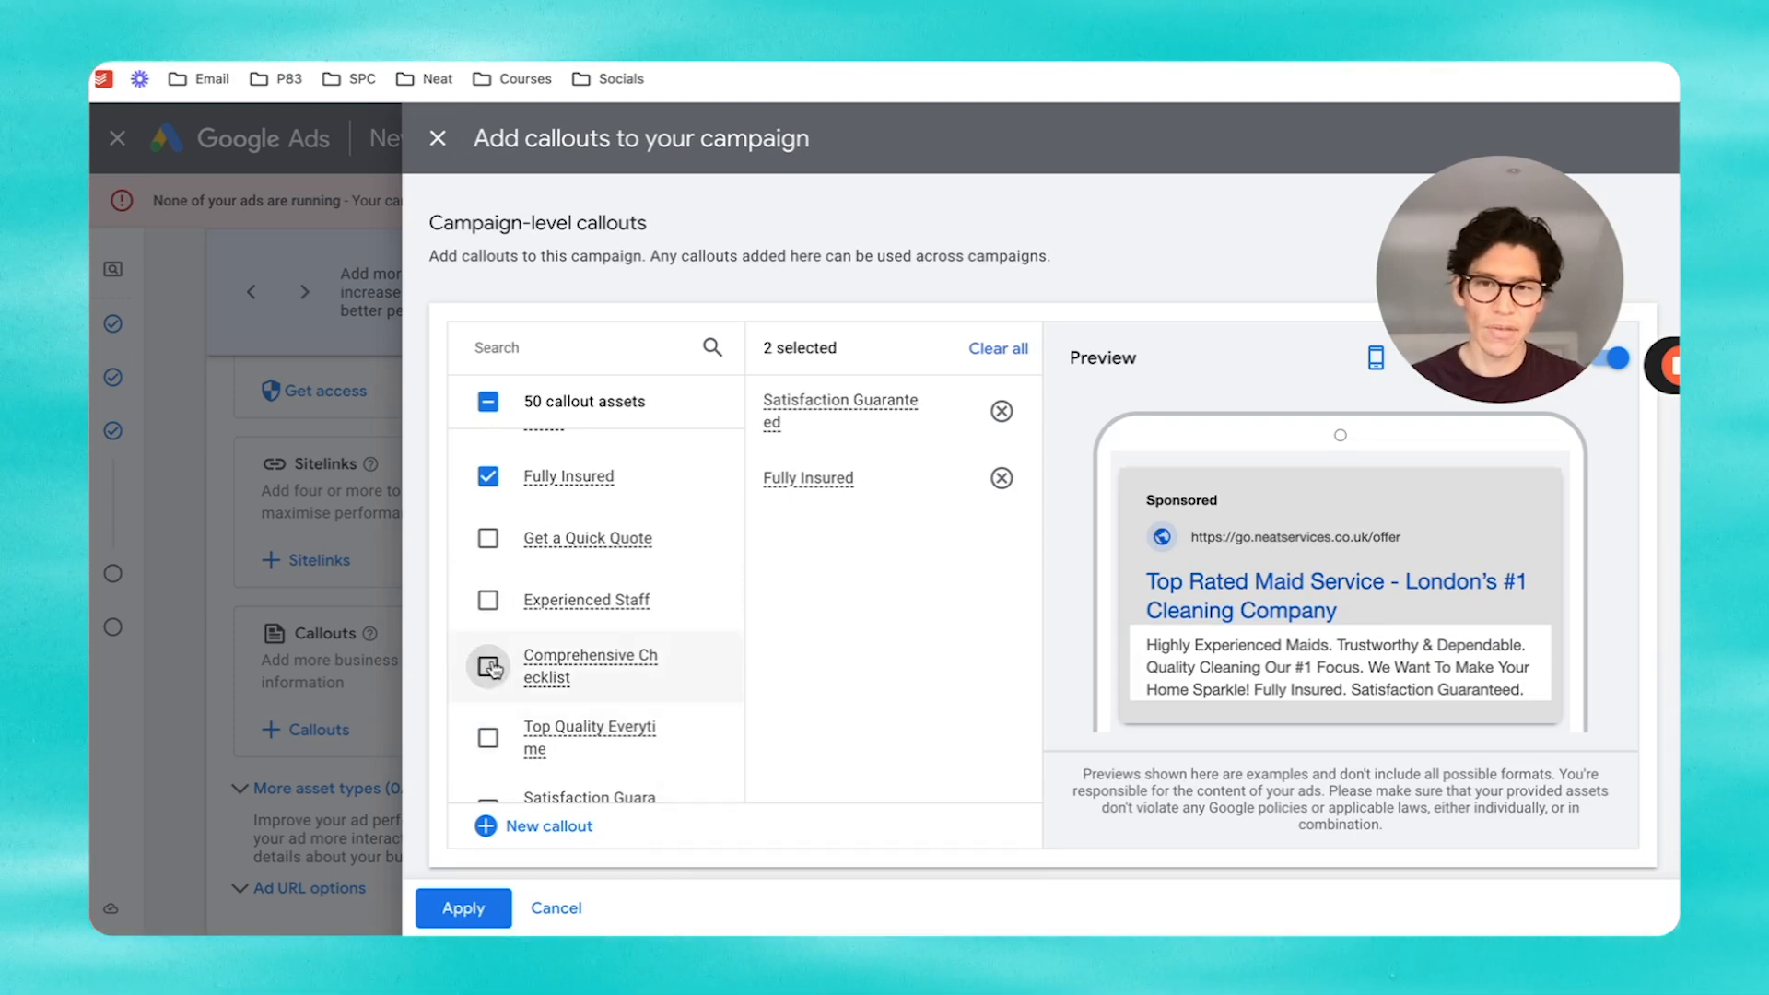
{"action": "left_click", "coordinate": [493, 599]}
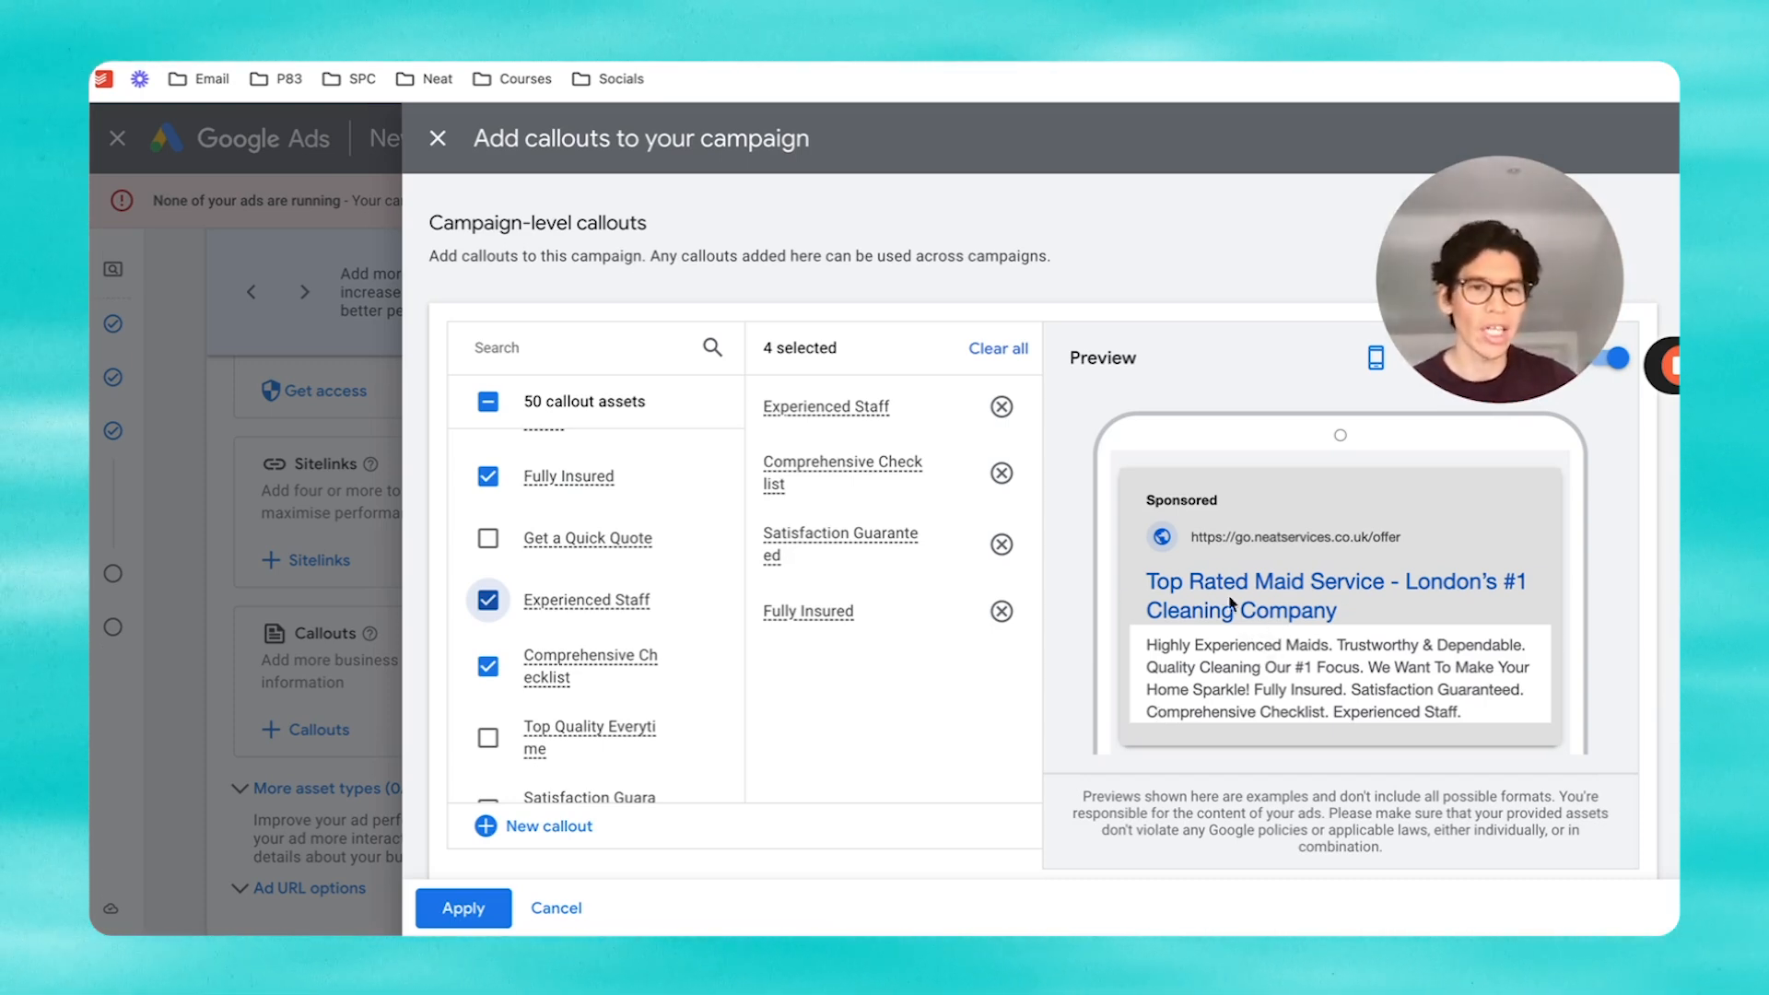
{"action": "scroll", "coordinate": [1231, 604], "scroll_direction": "down", "scroll_amount": 1}
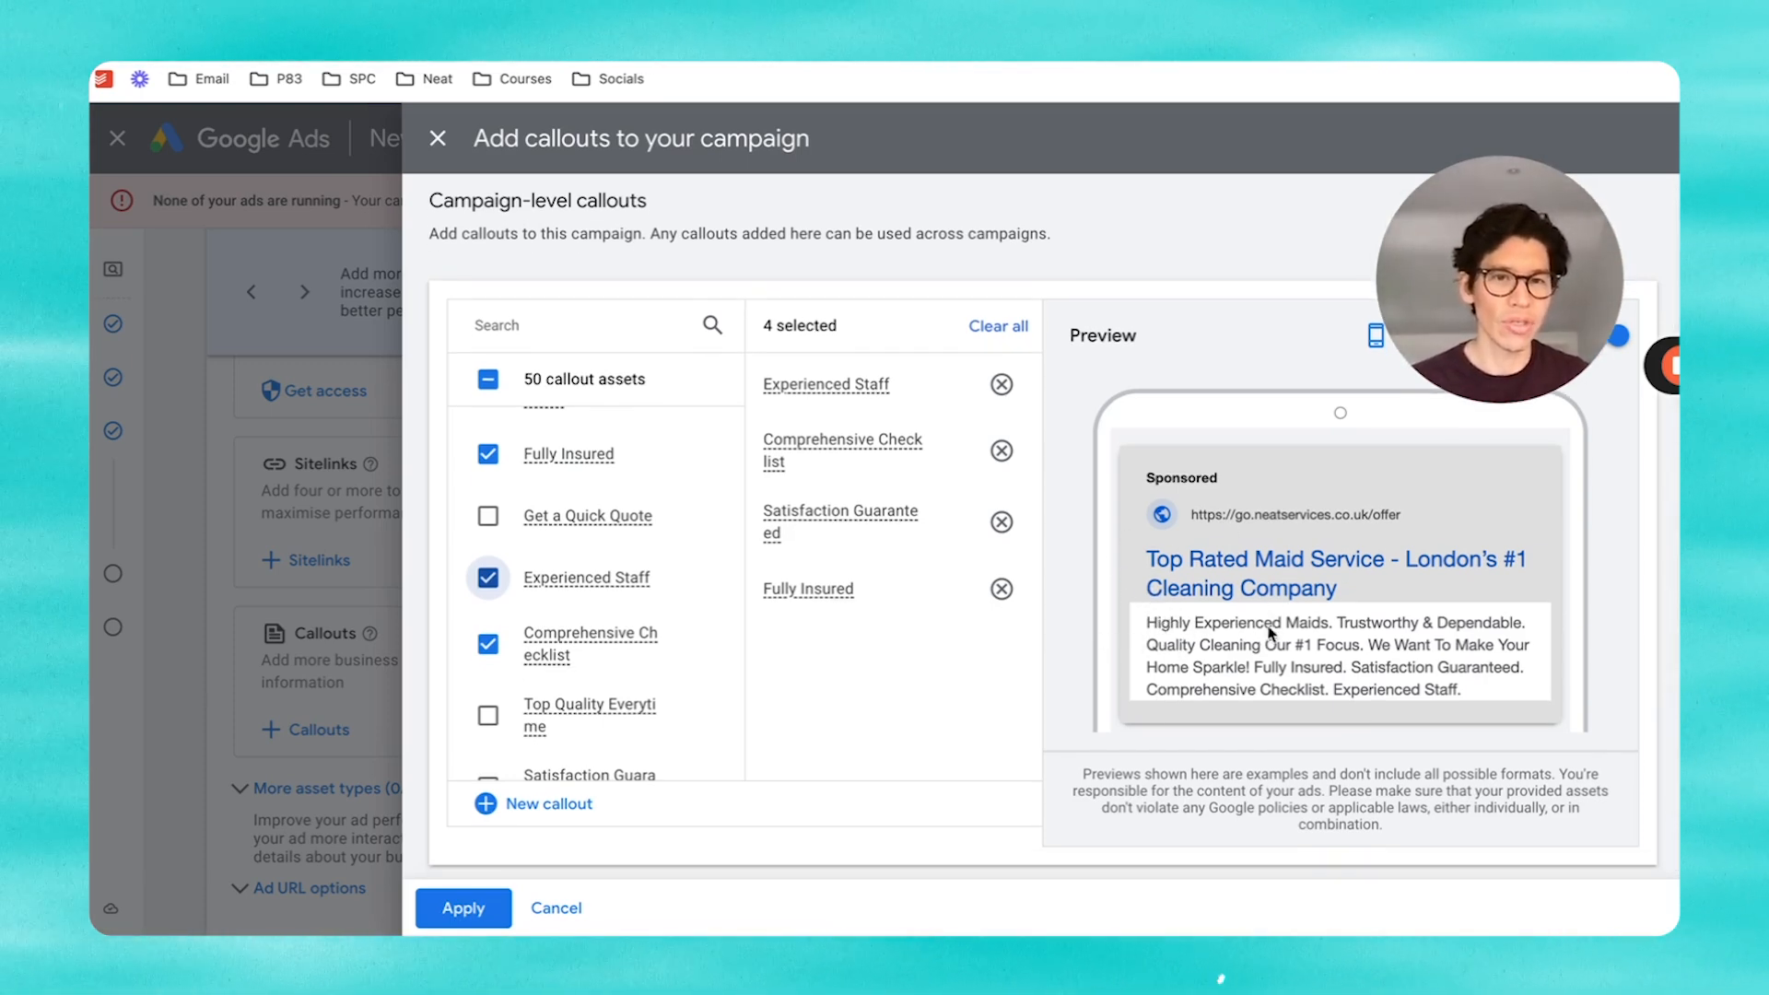
Step: Apply the four callouts, review the additional asset types, and finish the ad
{"action": "left_click", "coordinate": [462, 908]}
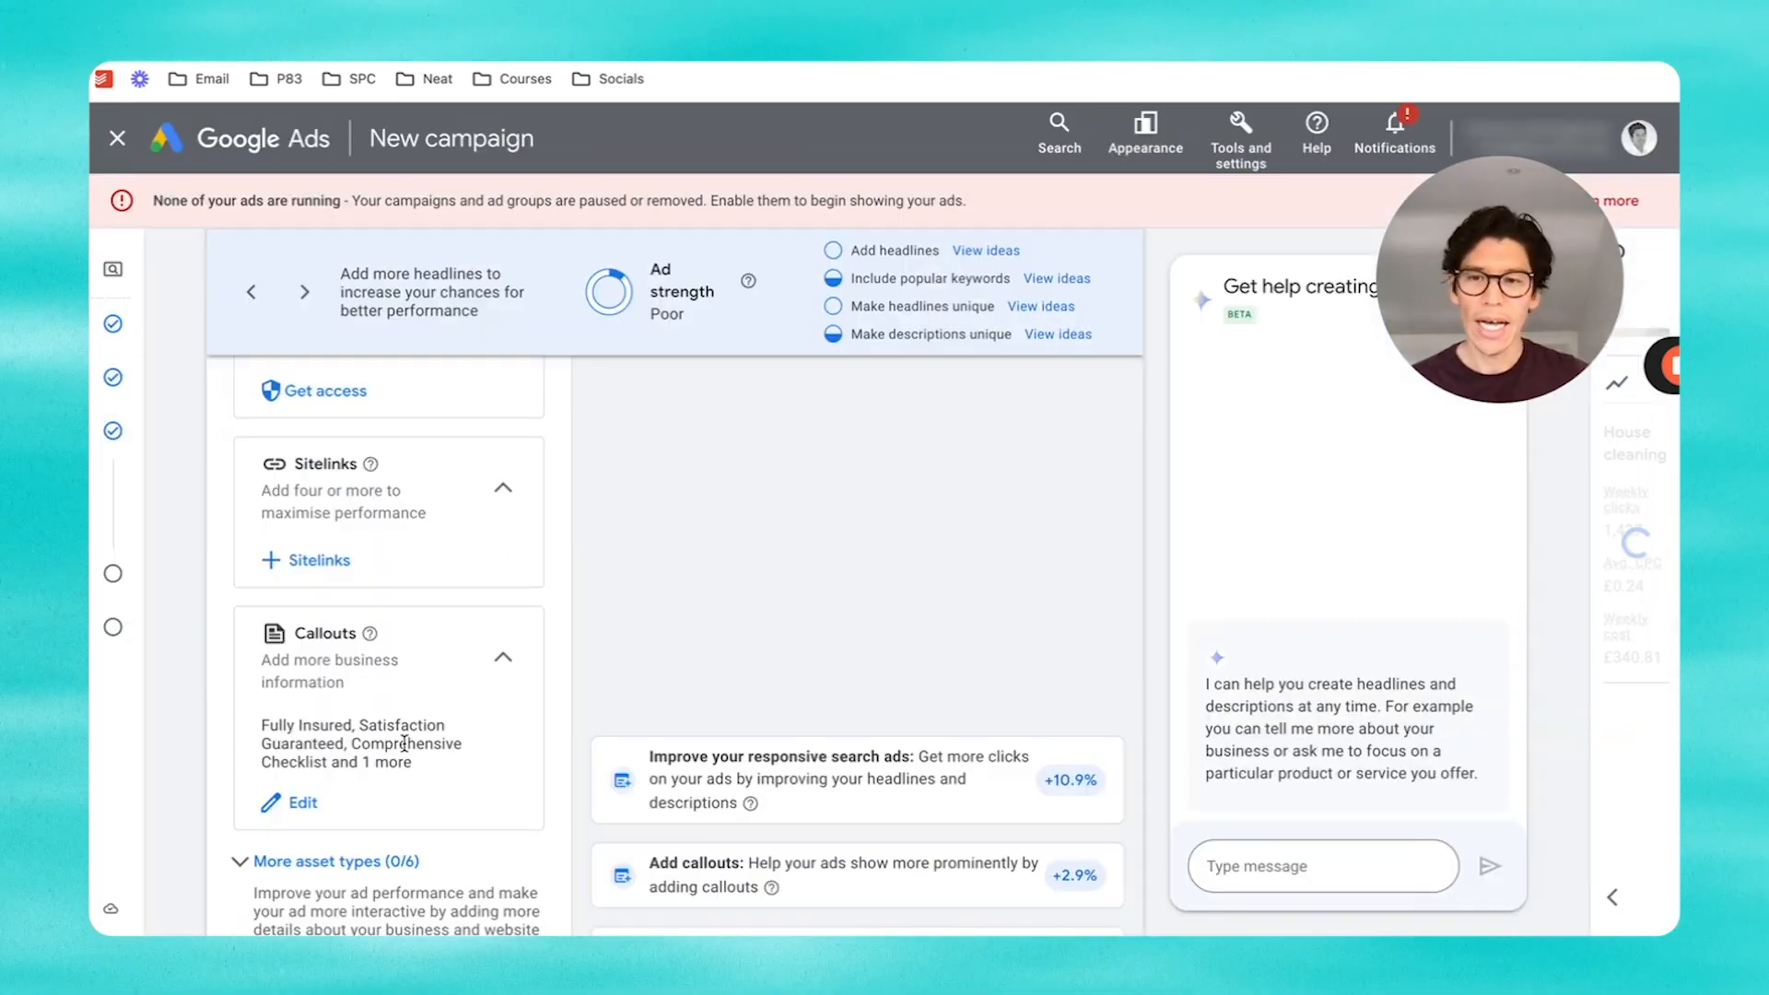
{"action": "scroll", "coordinate": [401, 742], "scroll_direction": "down", "scroll_amount": 3}
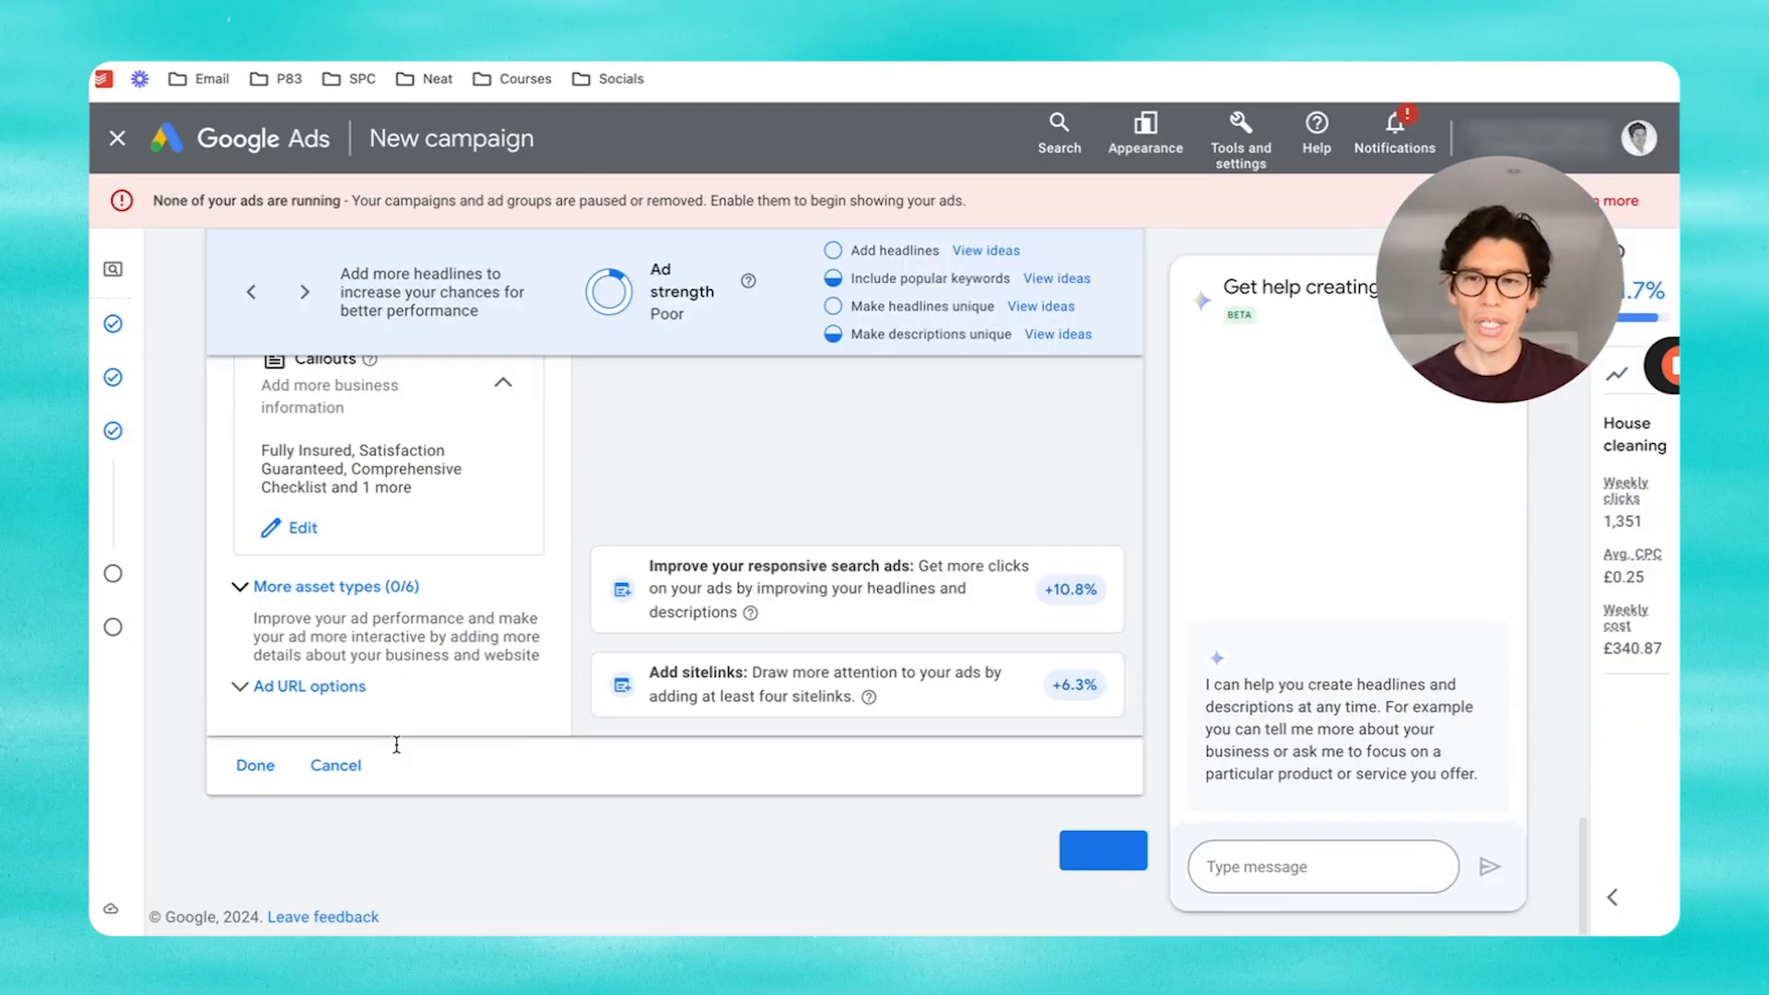
{"action": "left_click", "coordinate": [270, 588]}
{"action": "scroll", "coordinate": [415, 646], "scroll_direction": "down", "scroll_amount": 5}
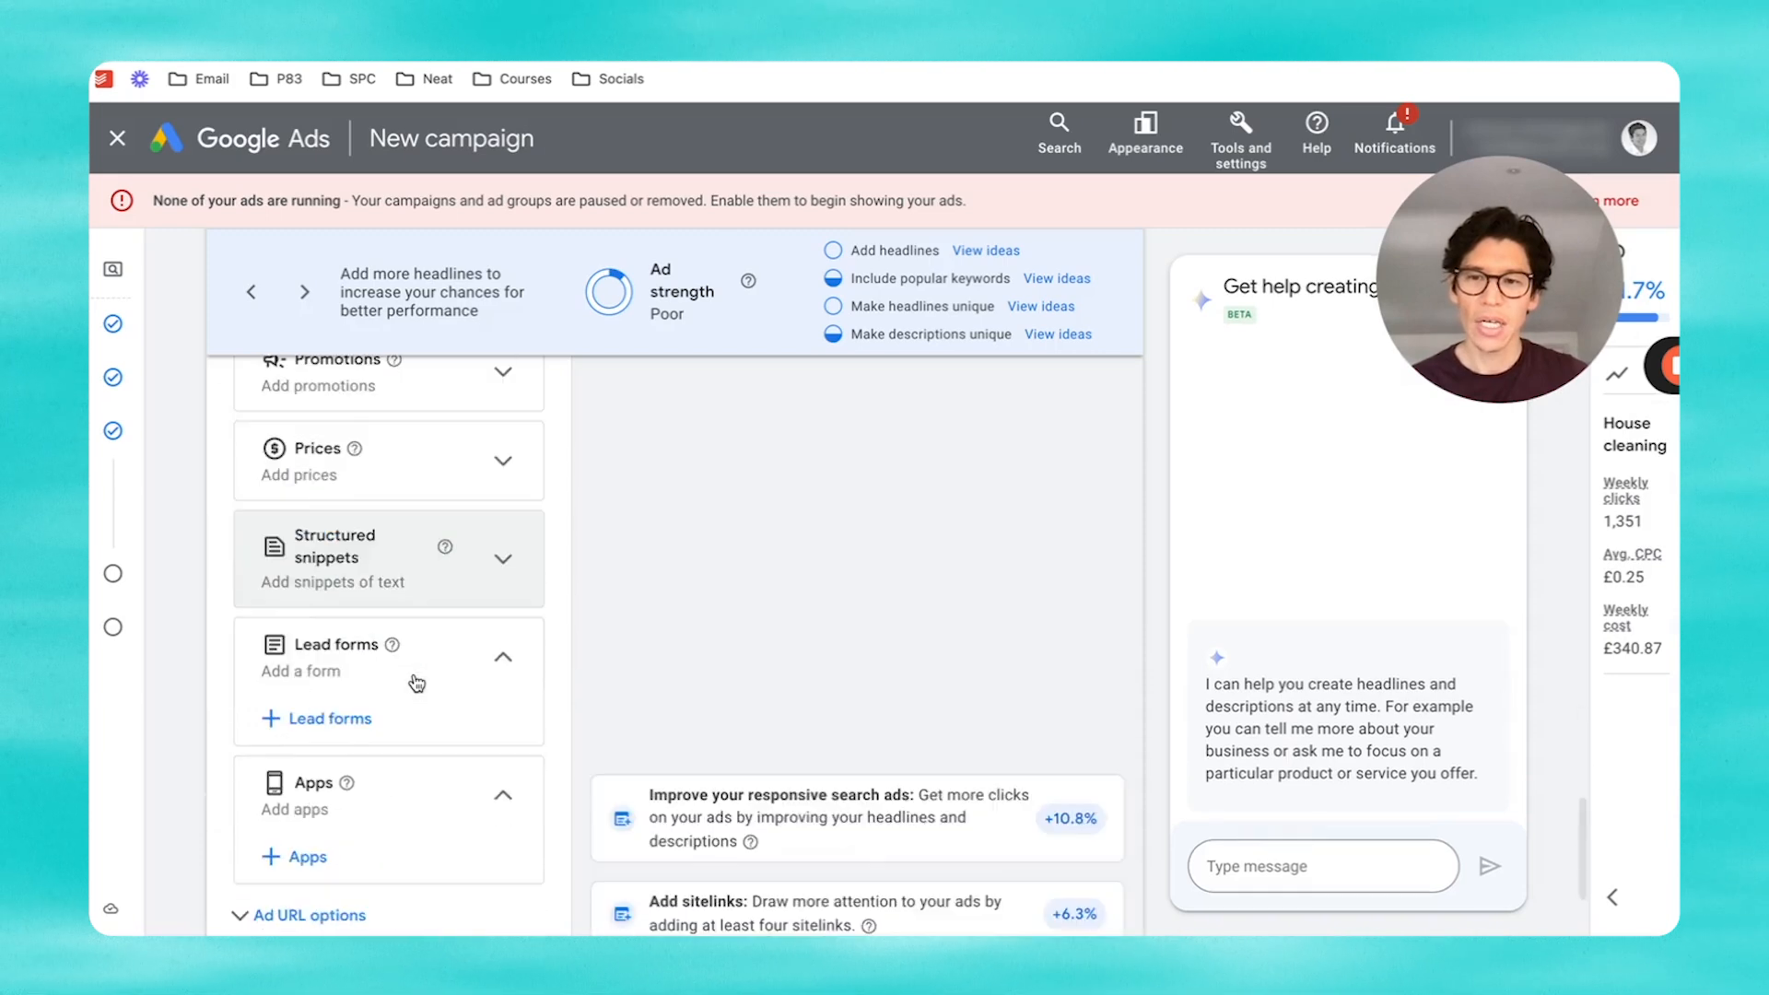
{"action": "scroll", "coordinate": [414, 682], "scroll_direction": "down", "scroll_amount": 1}
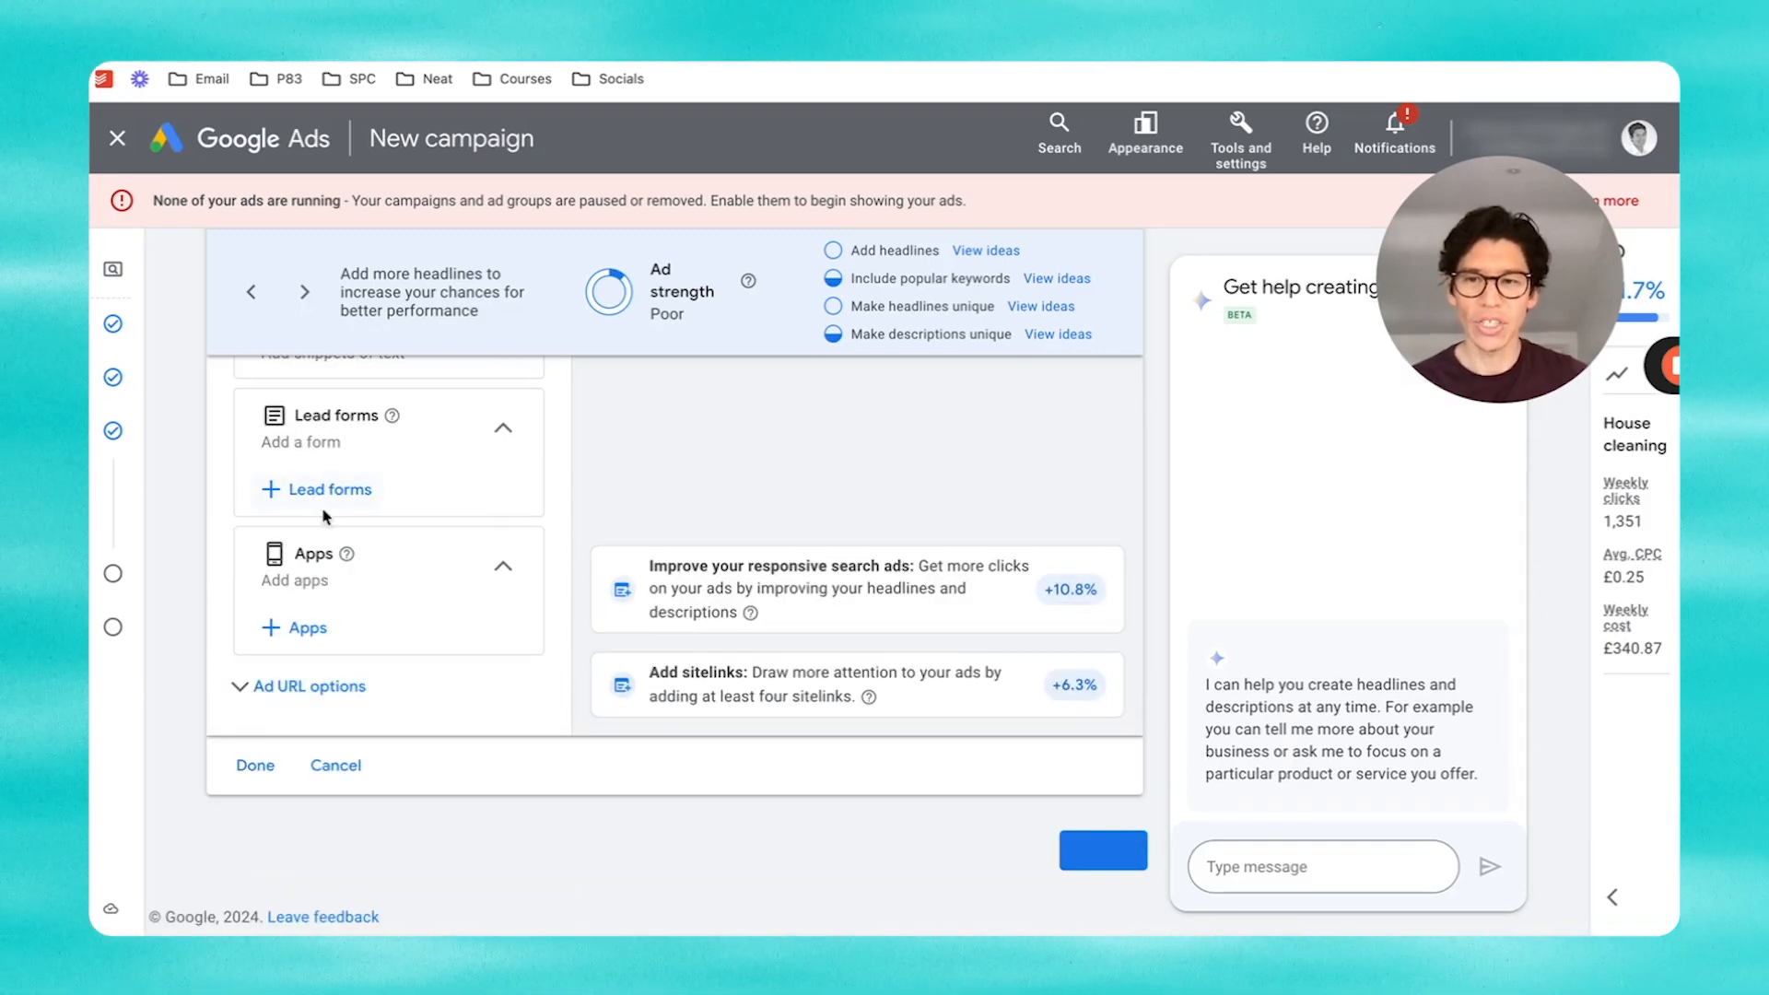
{"action": "left_click", "coordinate": [258, 768]}
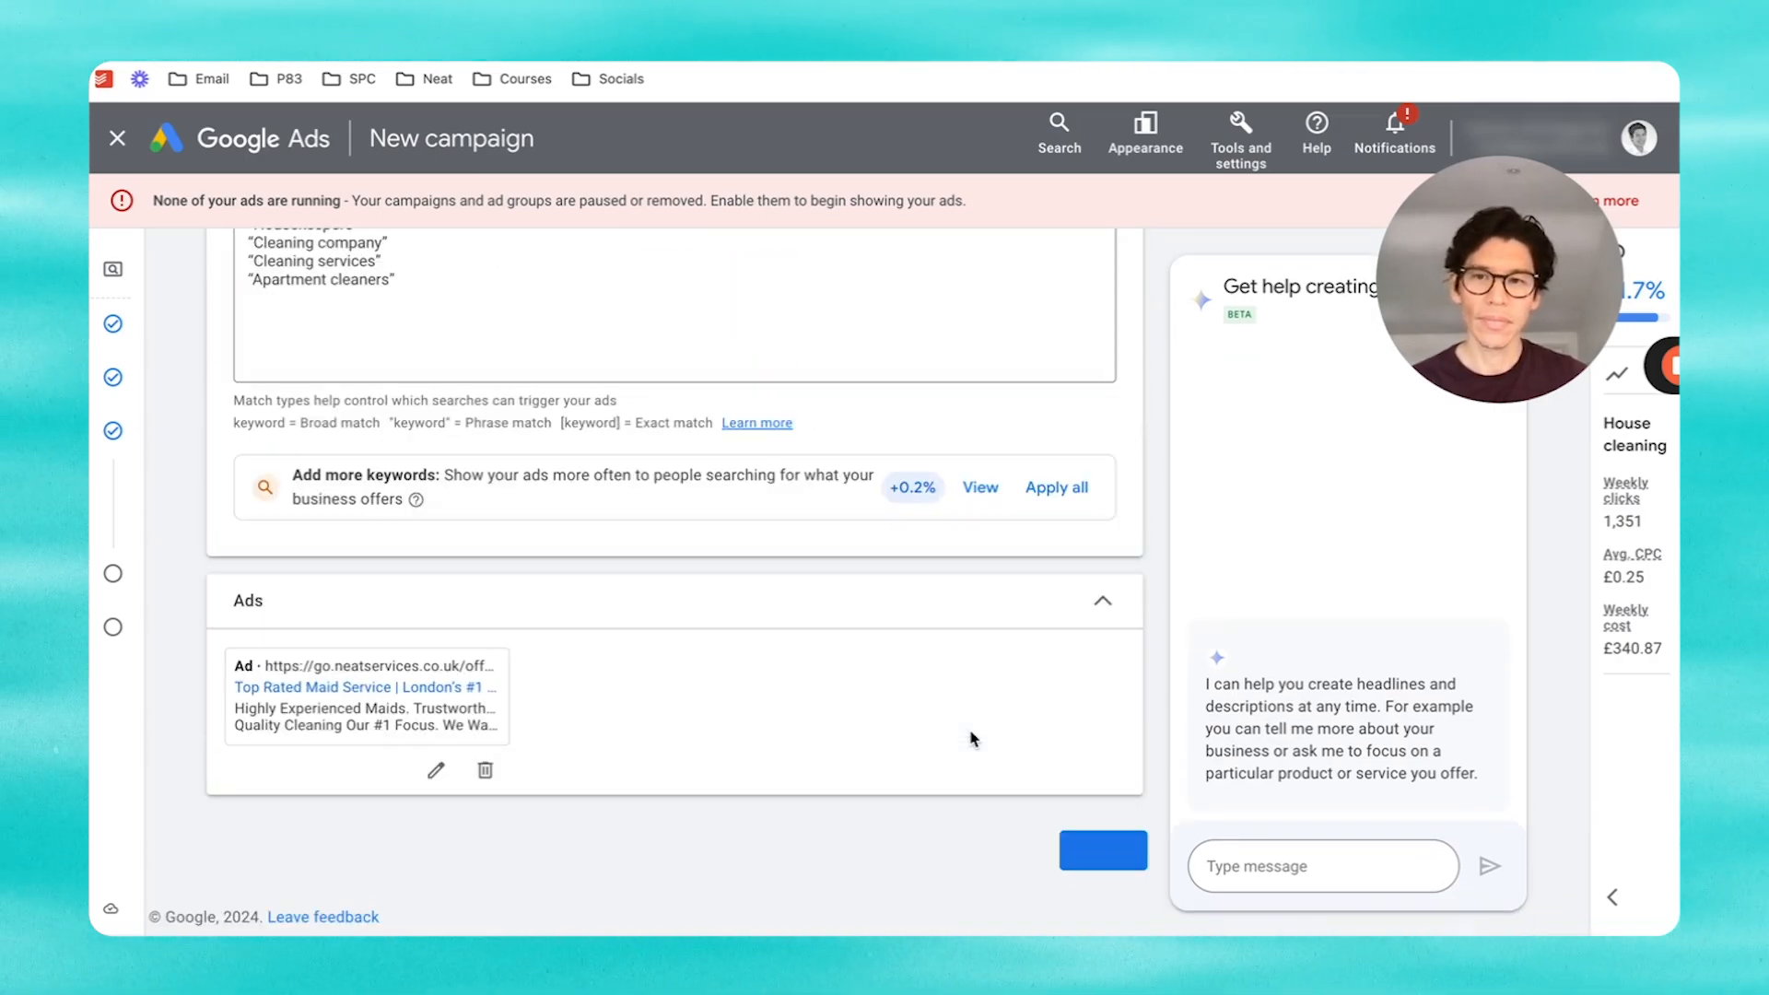
Step: Advance past the ad group to the Budget step with its recommended £48.70 daily budget
{"action": "left_click", "coordinate": [1106, 853]}
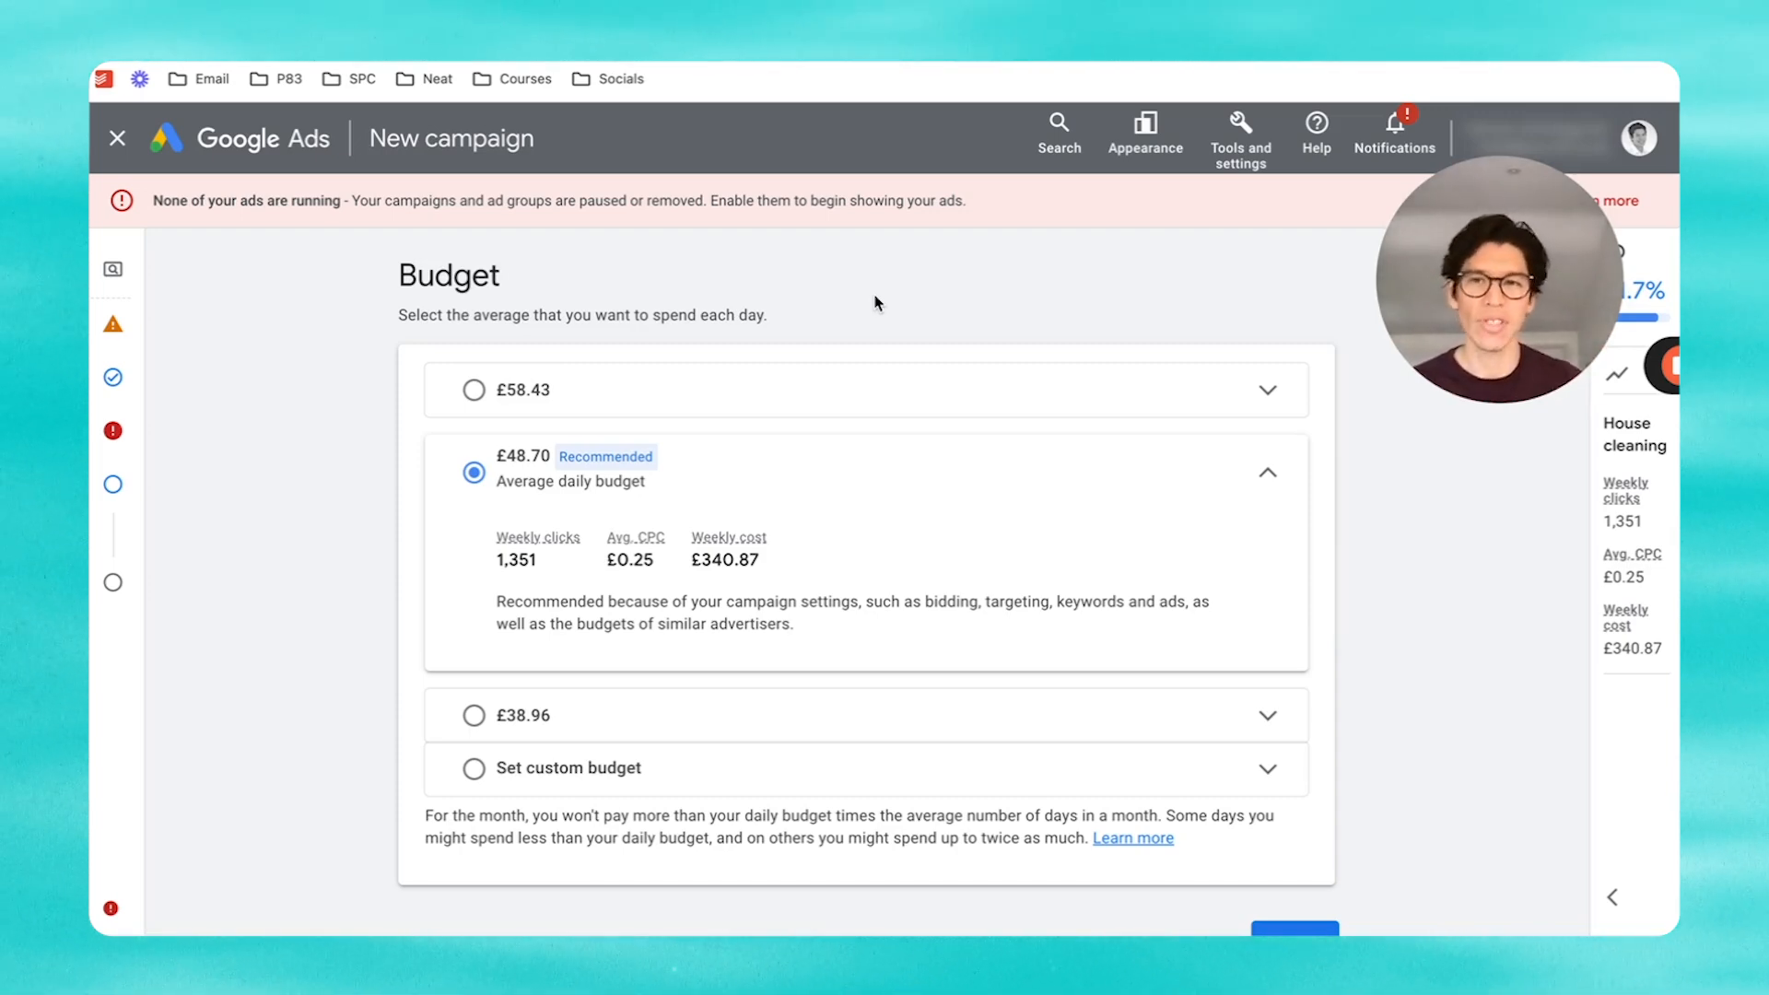
Step: Replace the recommended £48.70 with a custom £25 daily budget and go to the review page
{"action": "scroll", "coordinate": [817, 522], "scroll_direction": "down", "scroll_amount": 1}
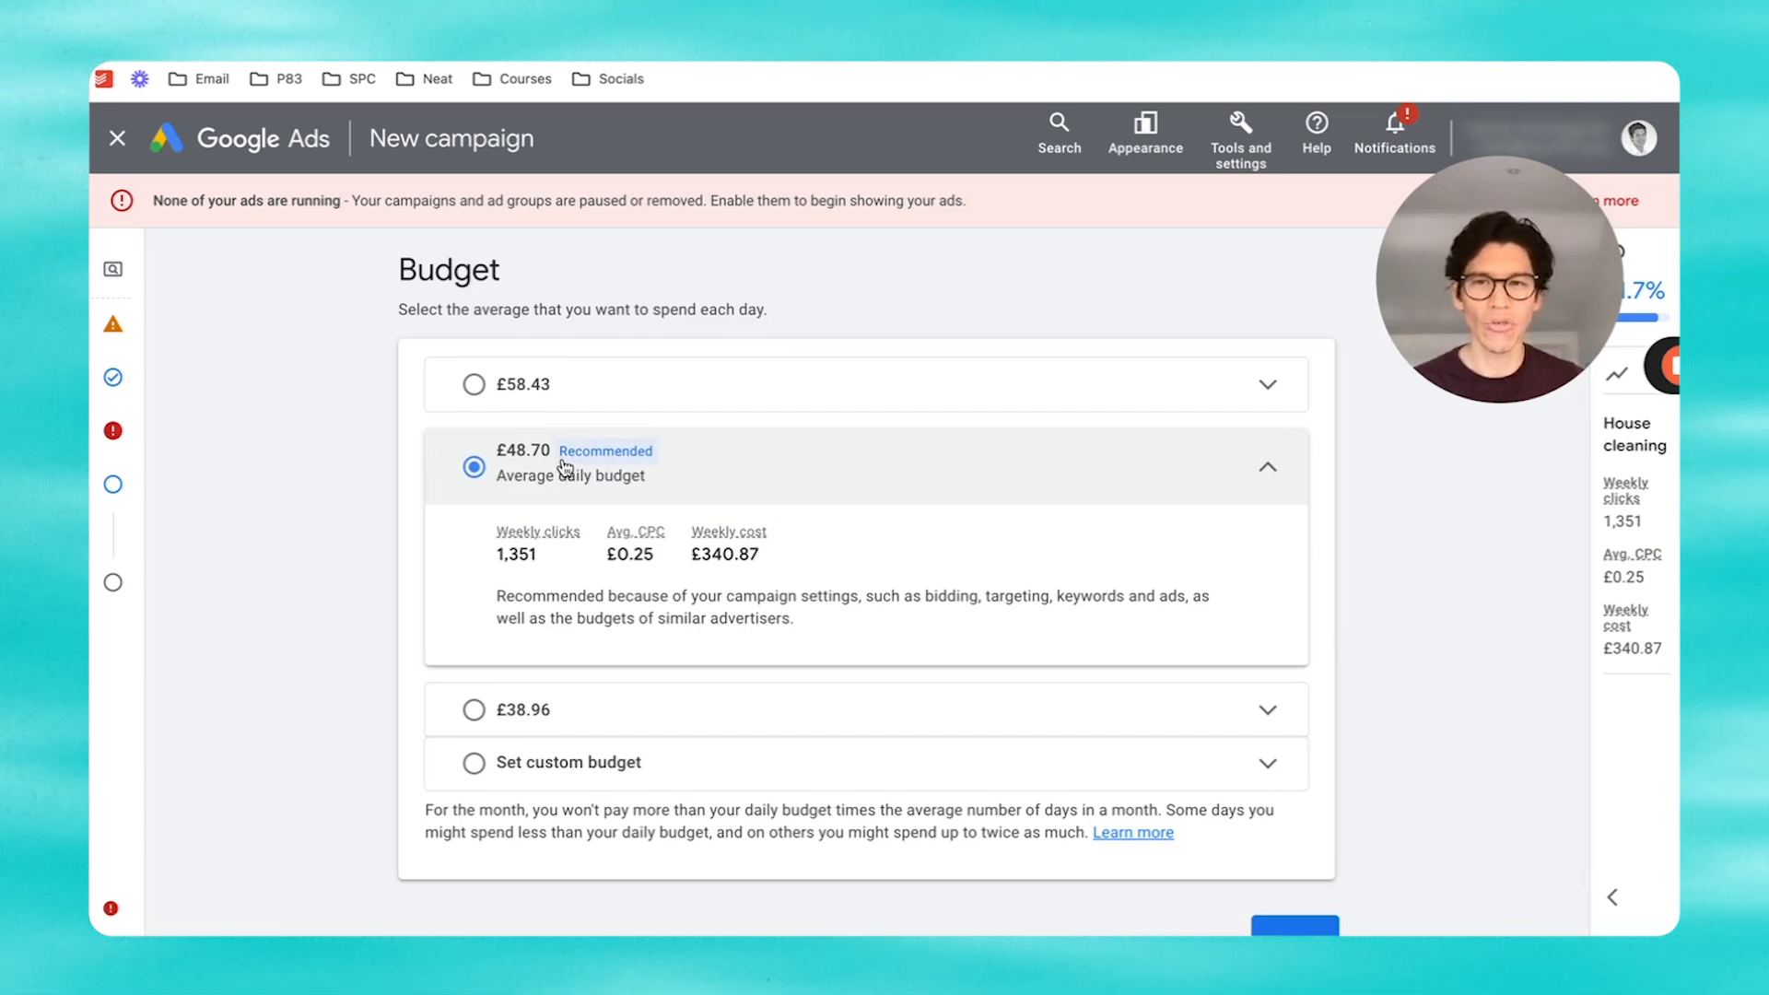
{"action": "left_click", "coordinate": [496, 764]}
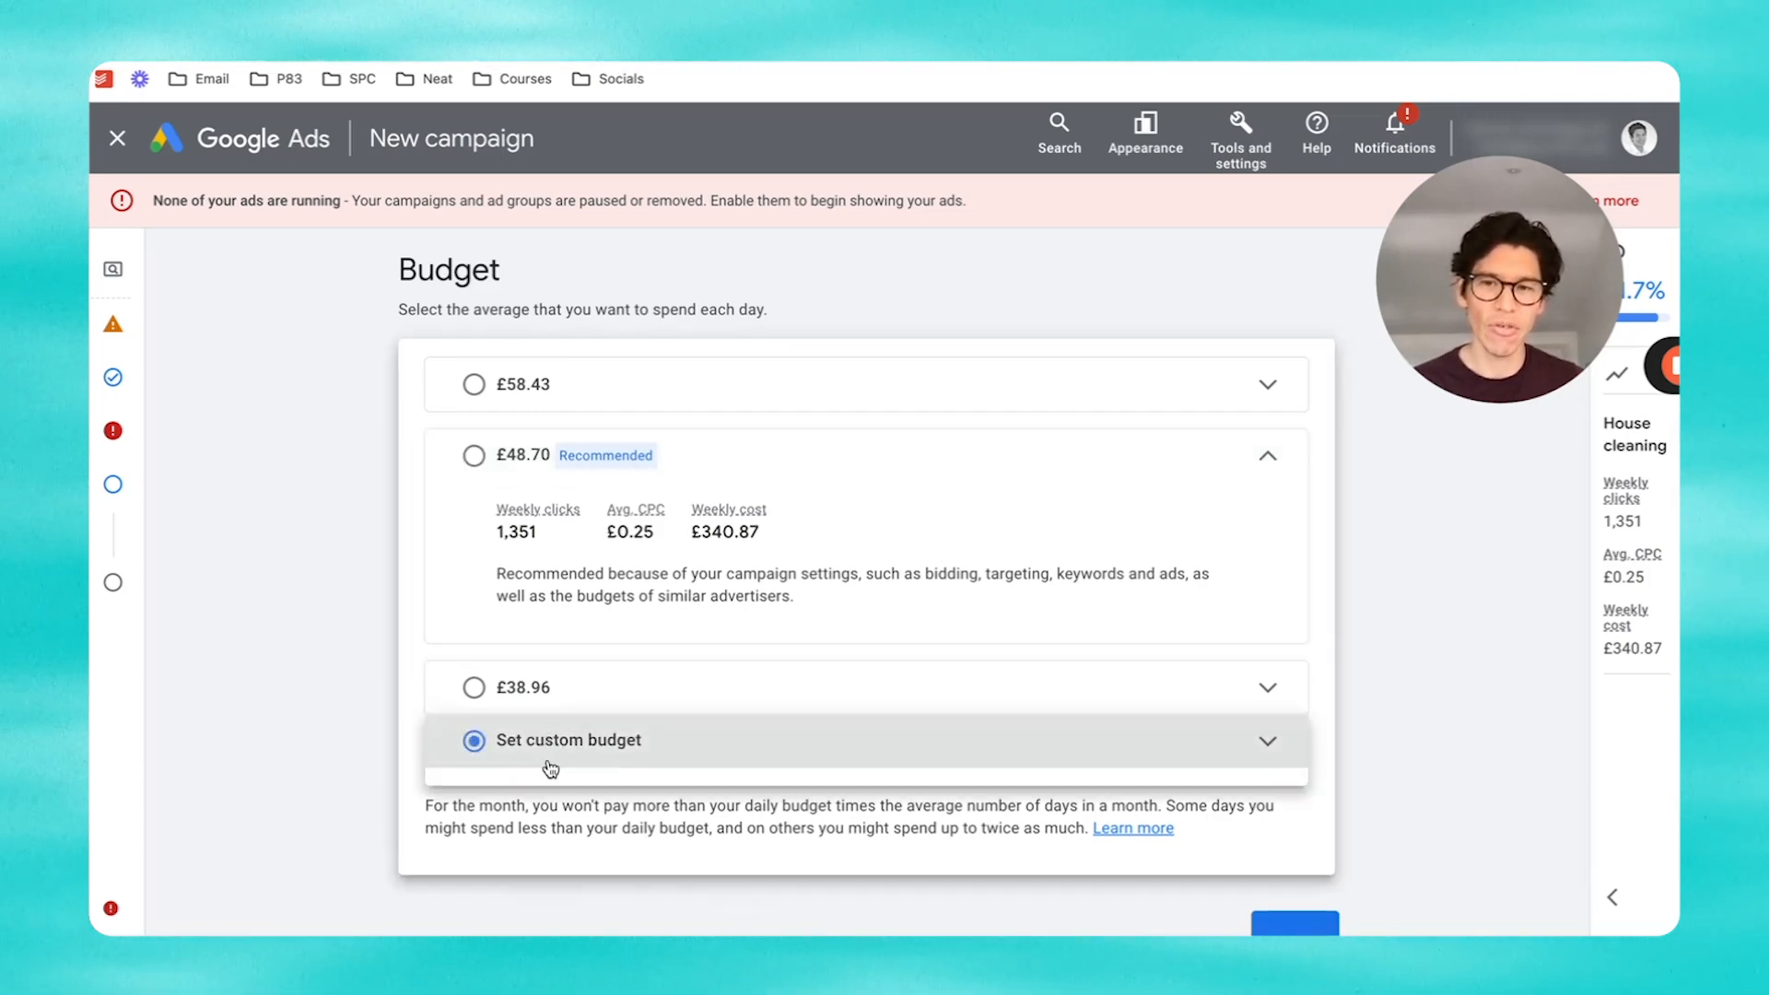
{"action": "triple_click", "coordinate": [639, 669]}
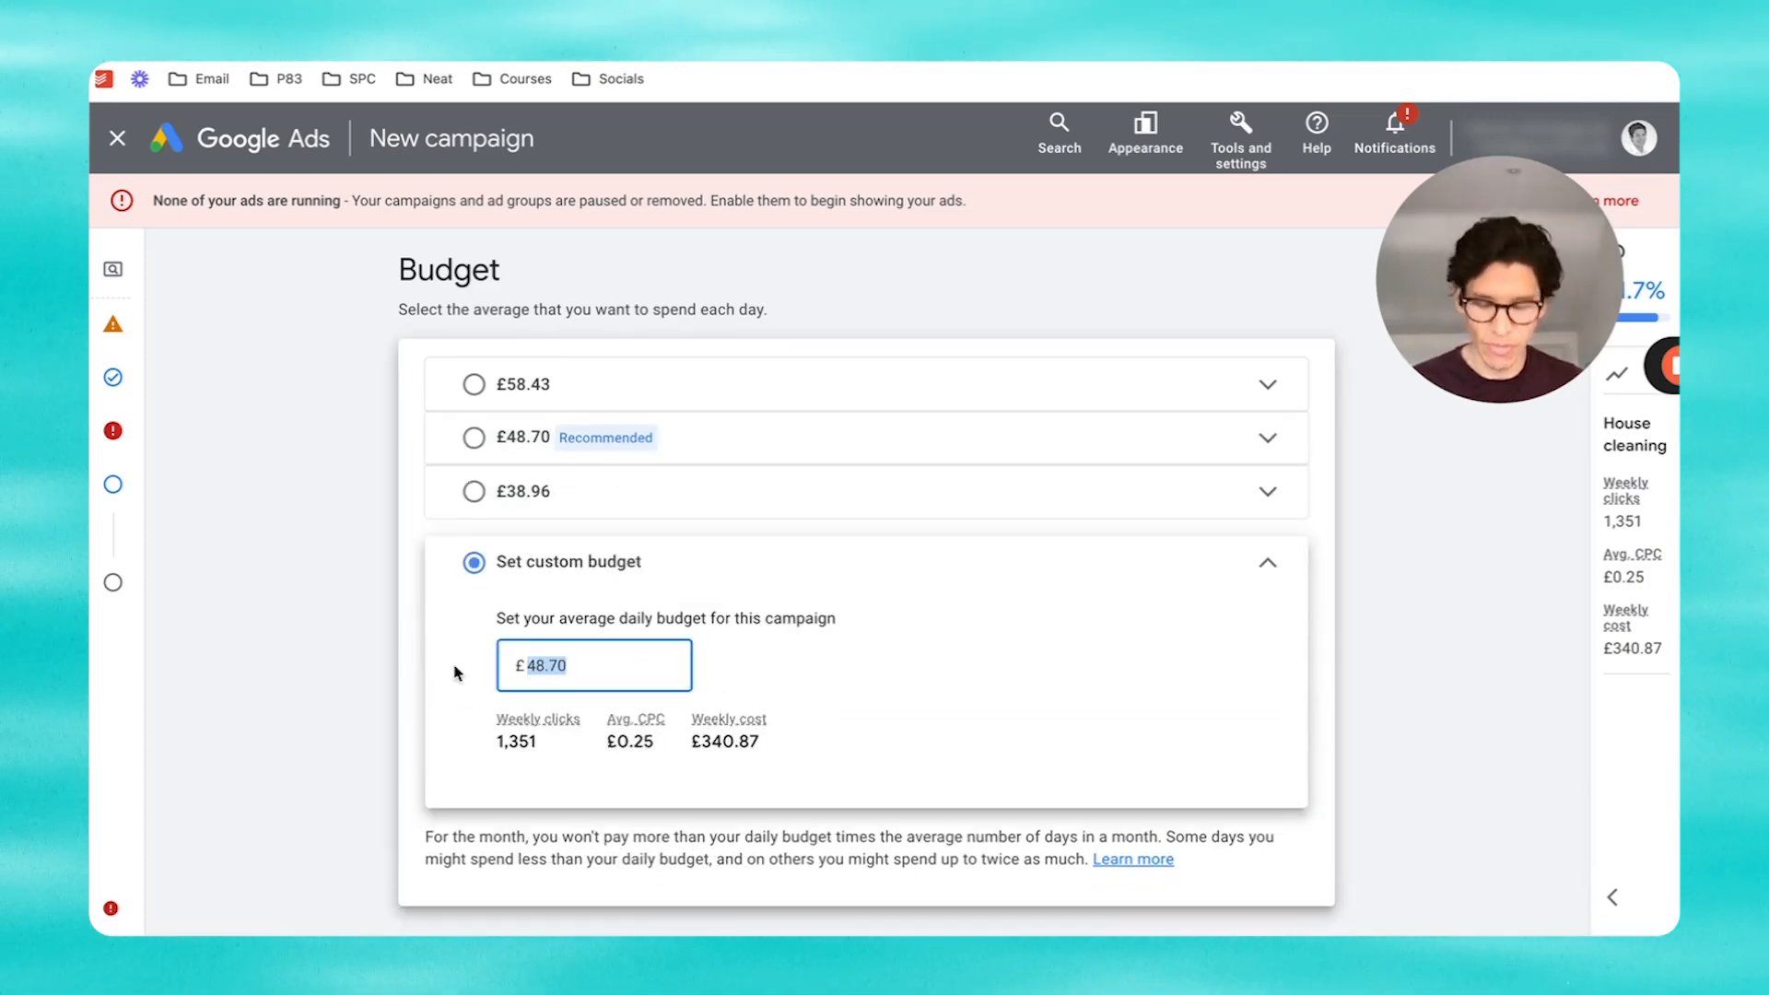
{"action": "type", "text": "25"}
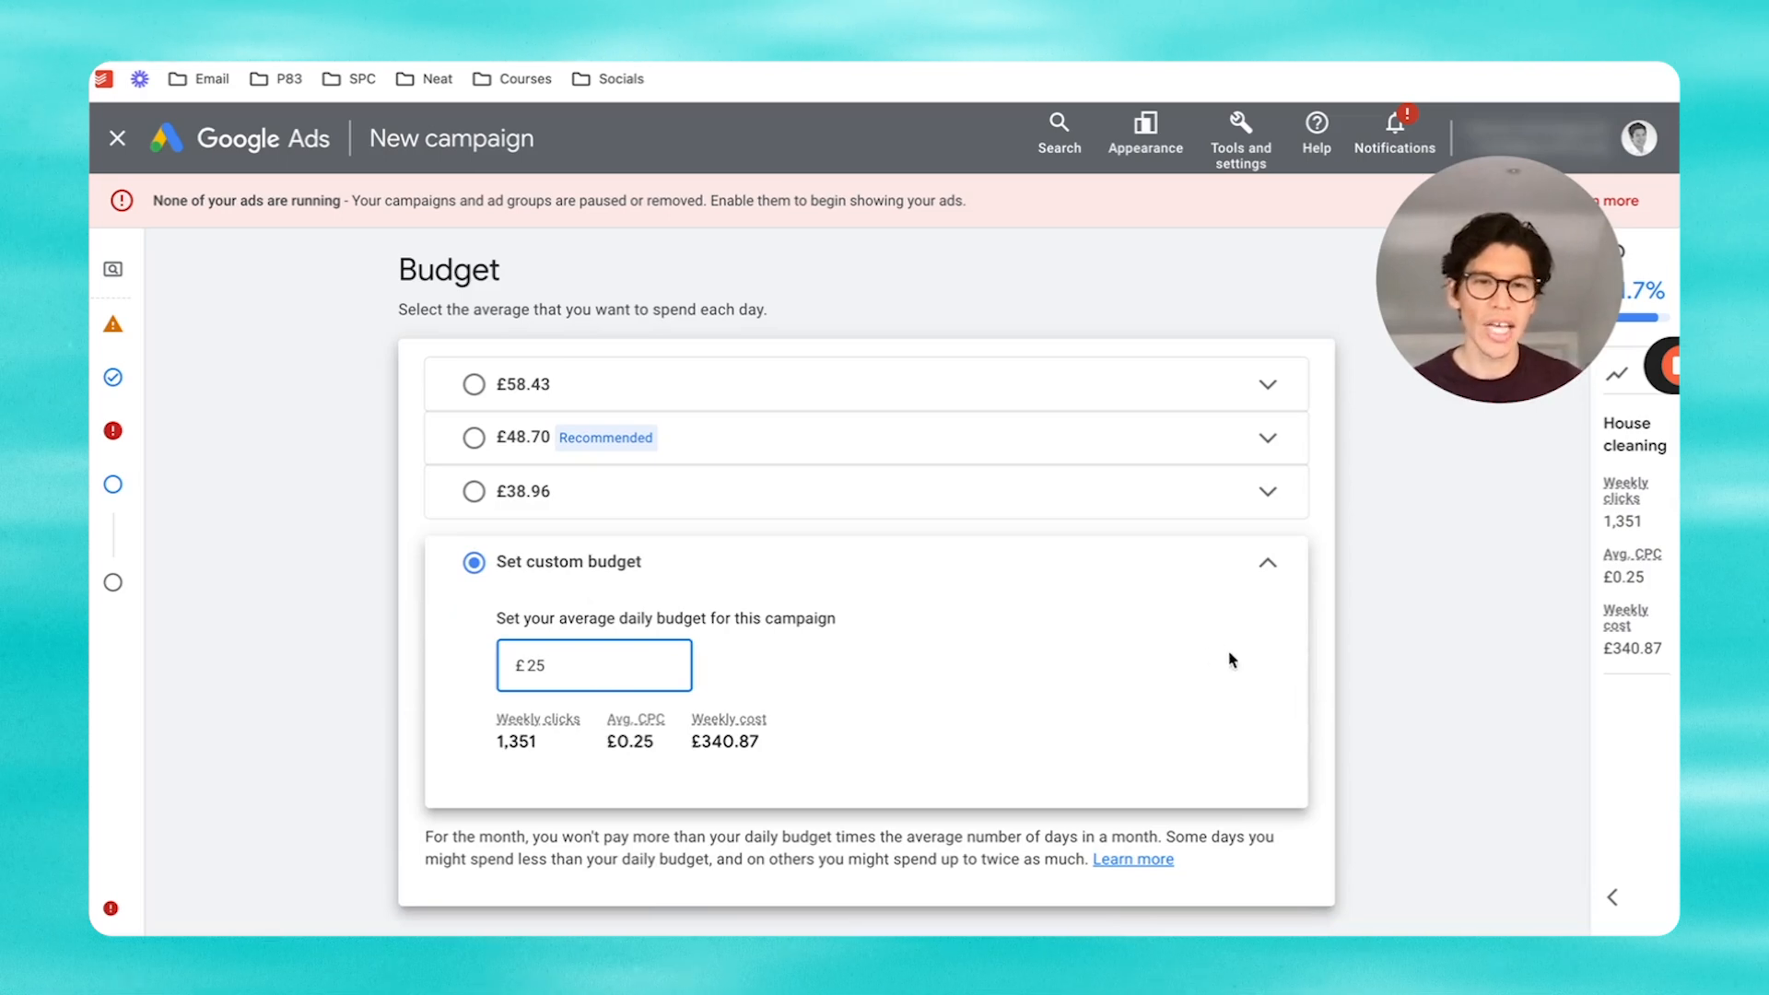
{"action": "left_click", "coordinate": [1318, 650]}
{"action": "scroll", "coordinate": [1318, 650], "scroll_direction": "down", "scroll_amount": 2}
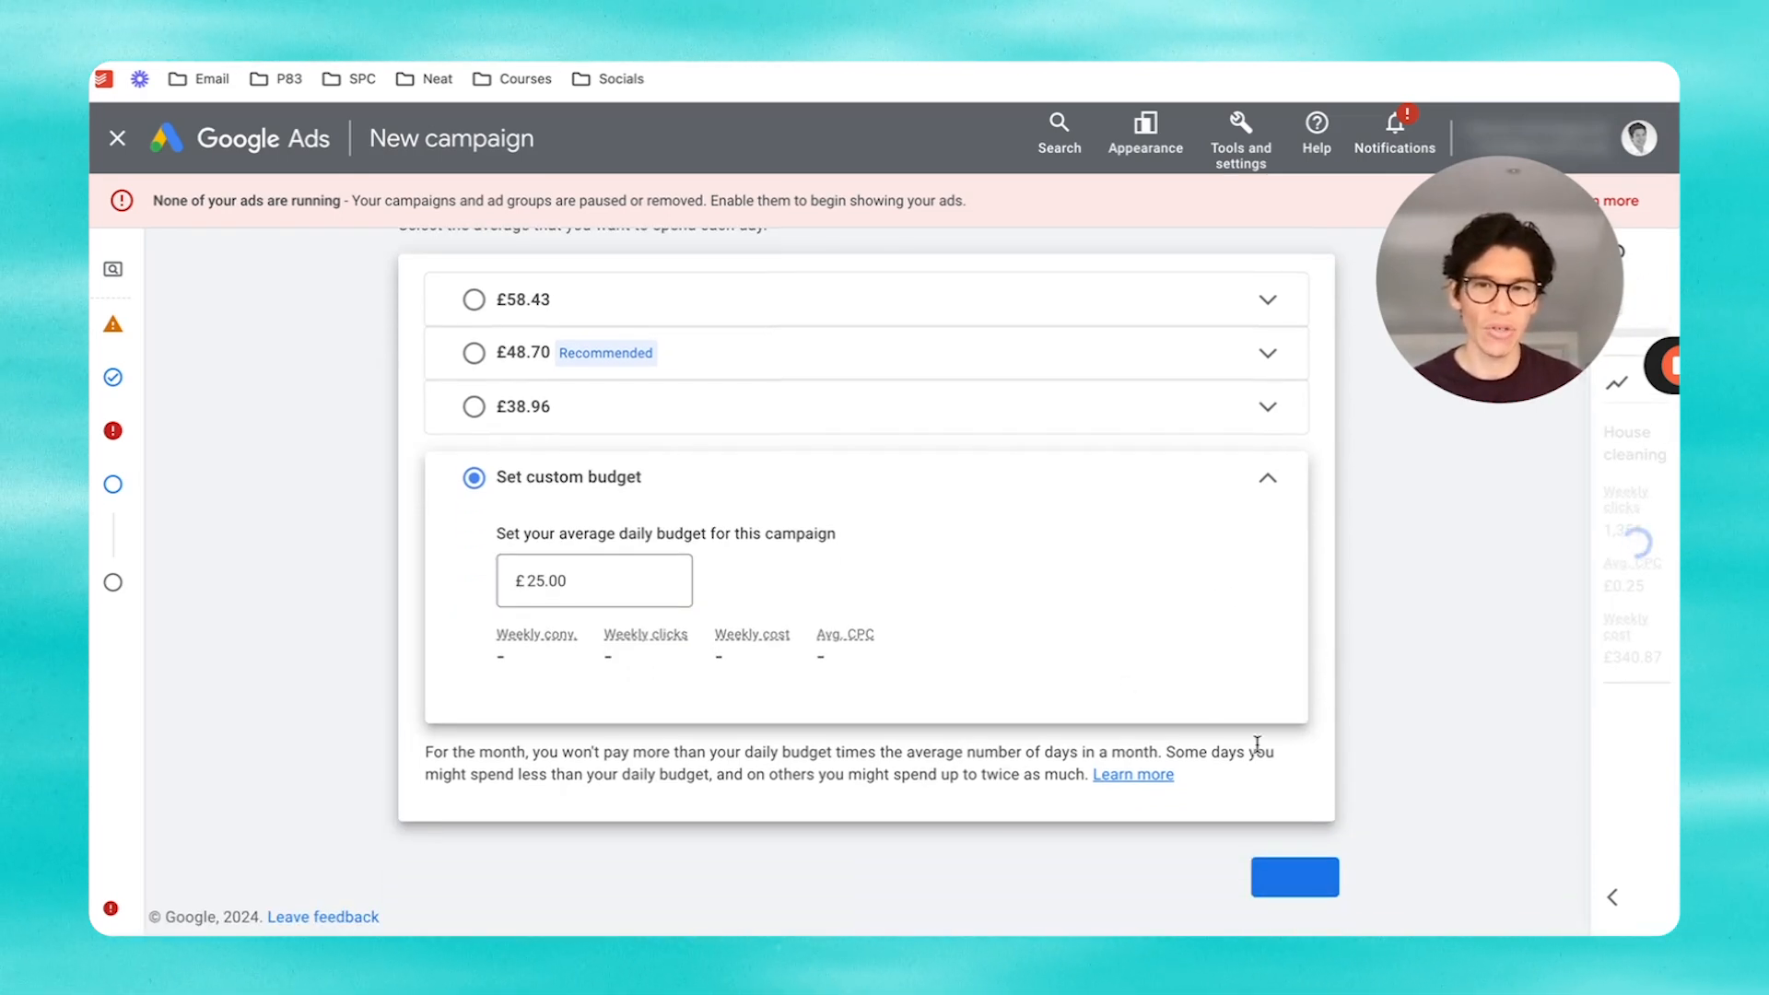
{"action": "left_click", "coordinate": [1295, 878]}
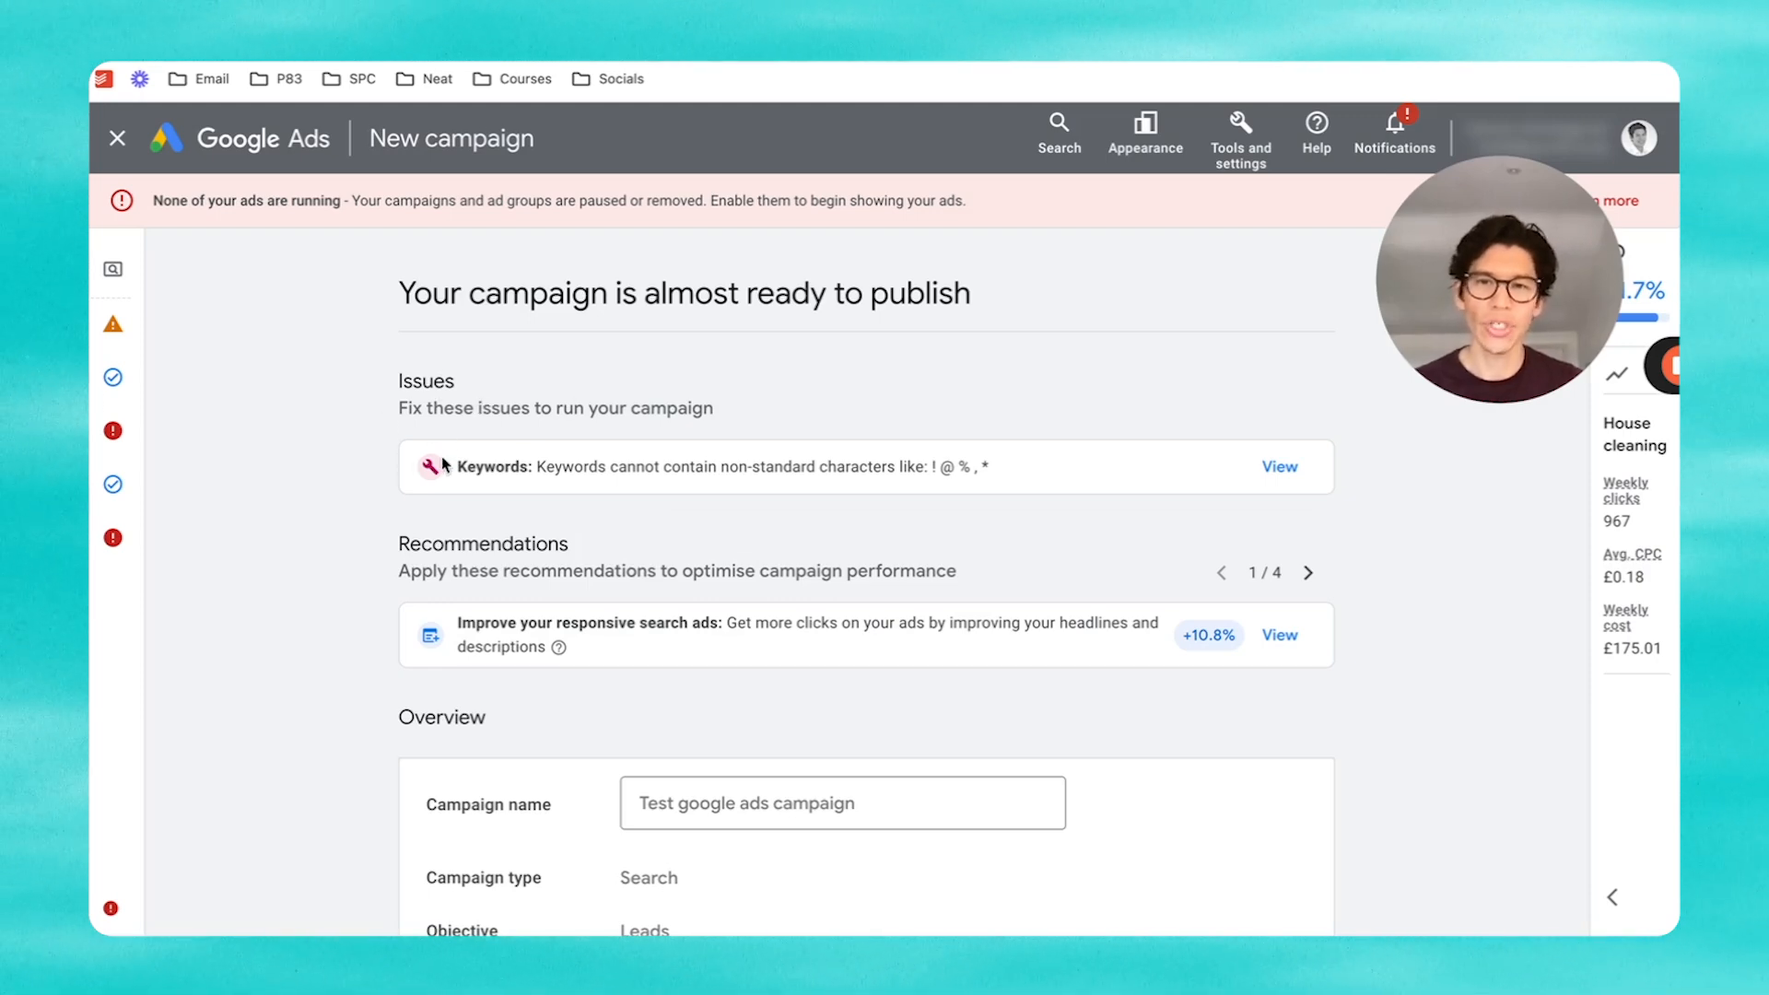
Step: From the review page, open the Keywords issue to see the non-standard-character policy details
{"action": "left_click", "coordinate": [1278, 465]}
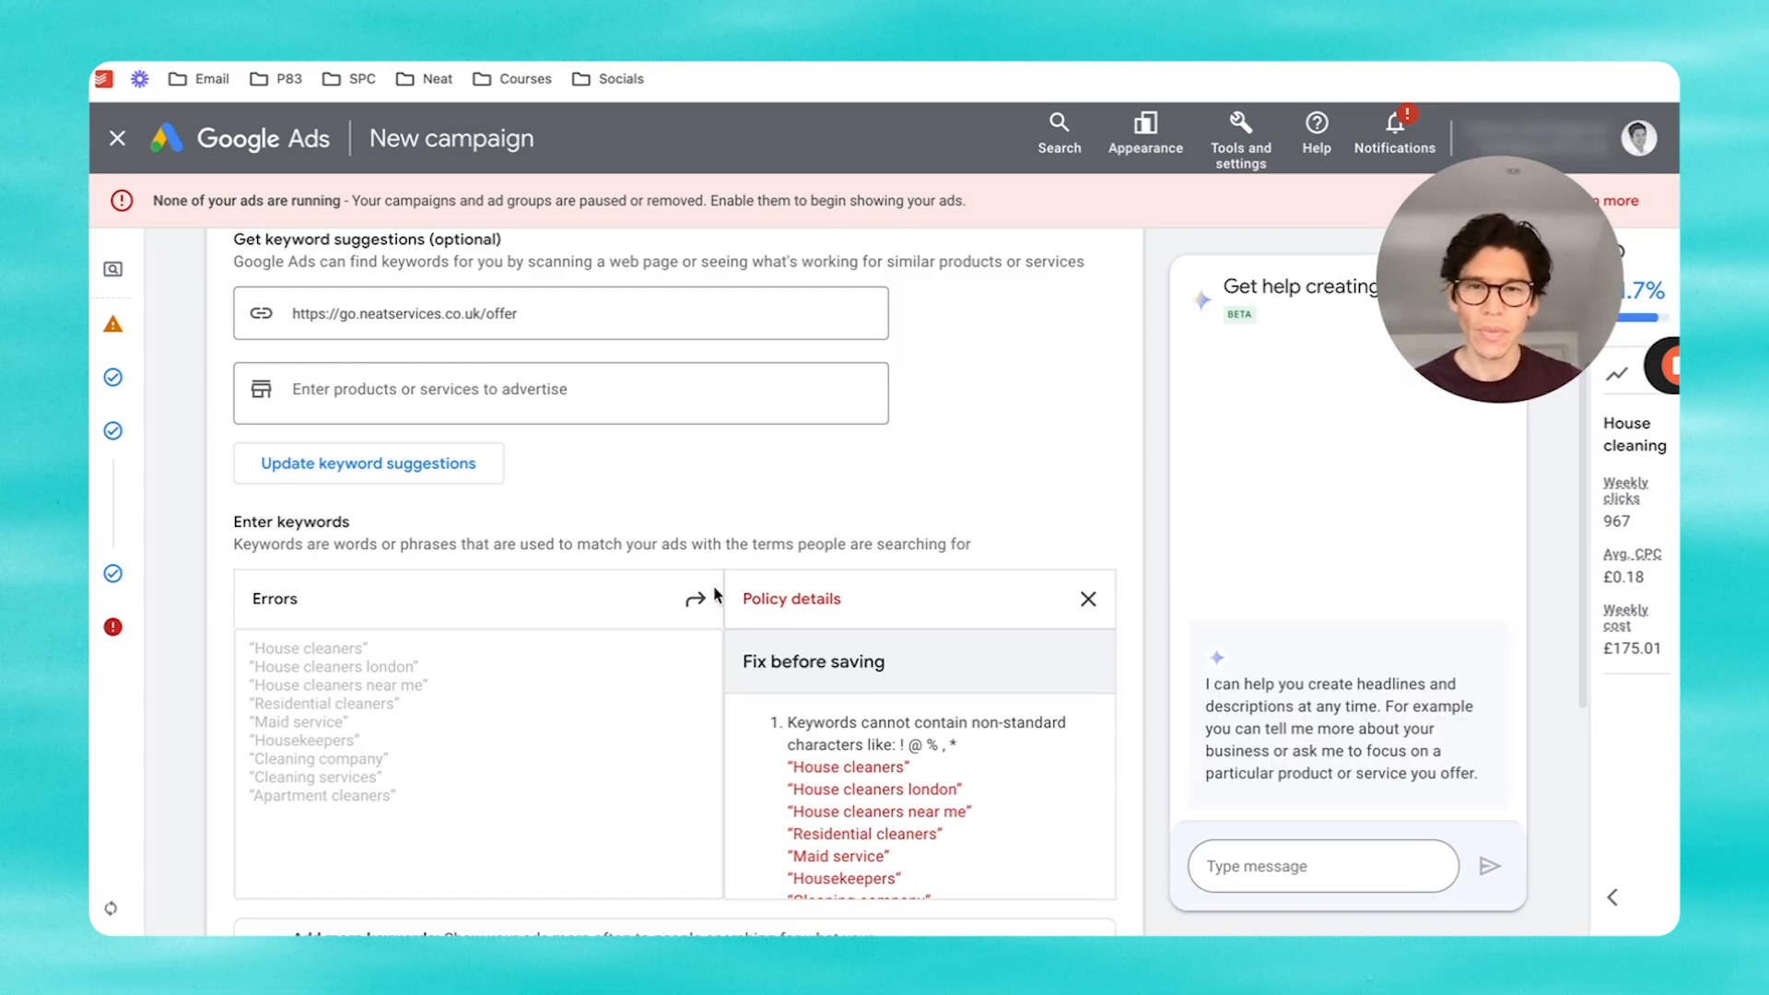
{"action": "scroll", "coordinate": [929, 512], "scroll_direction": "down", "scroll_amount": 2}
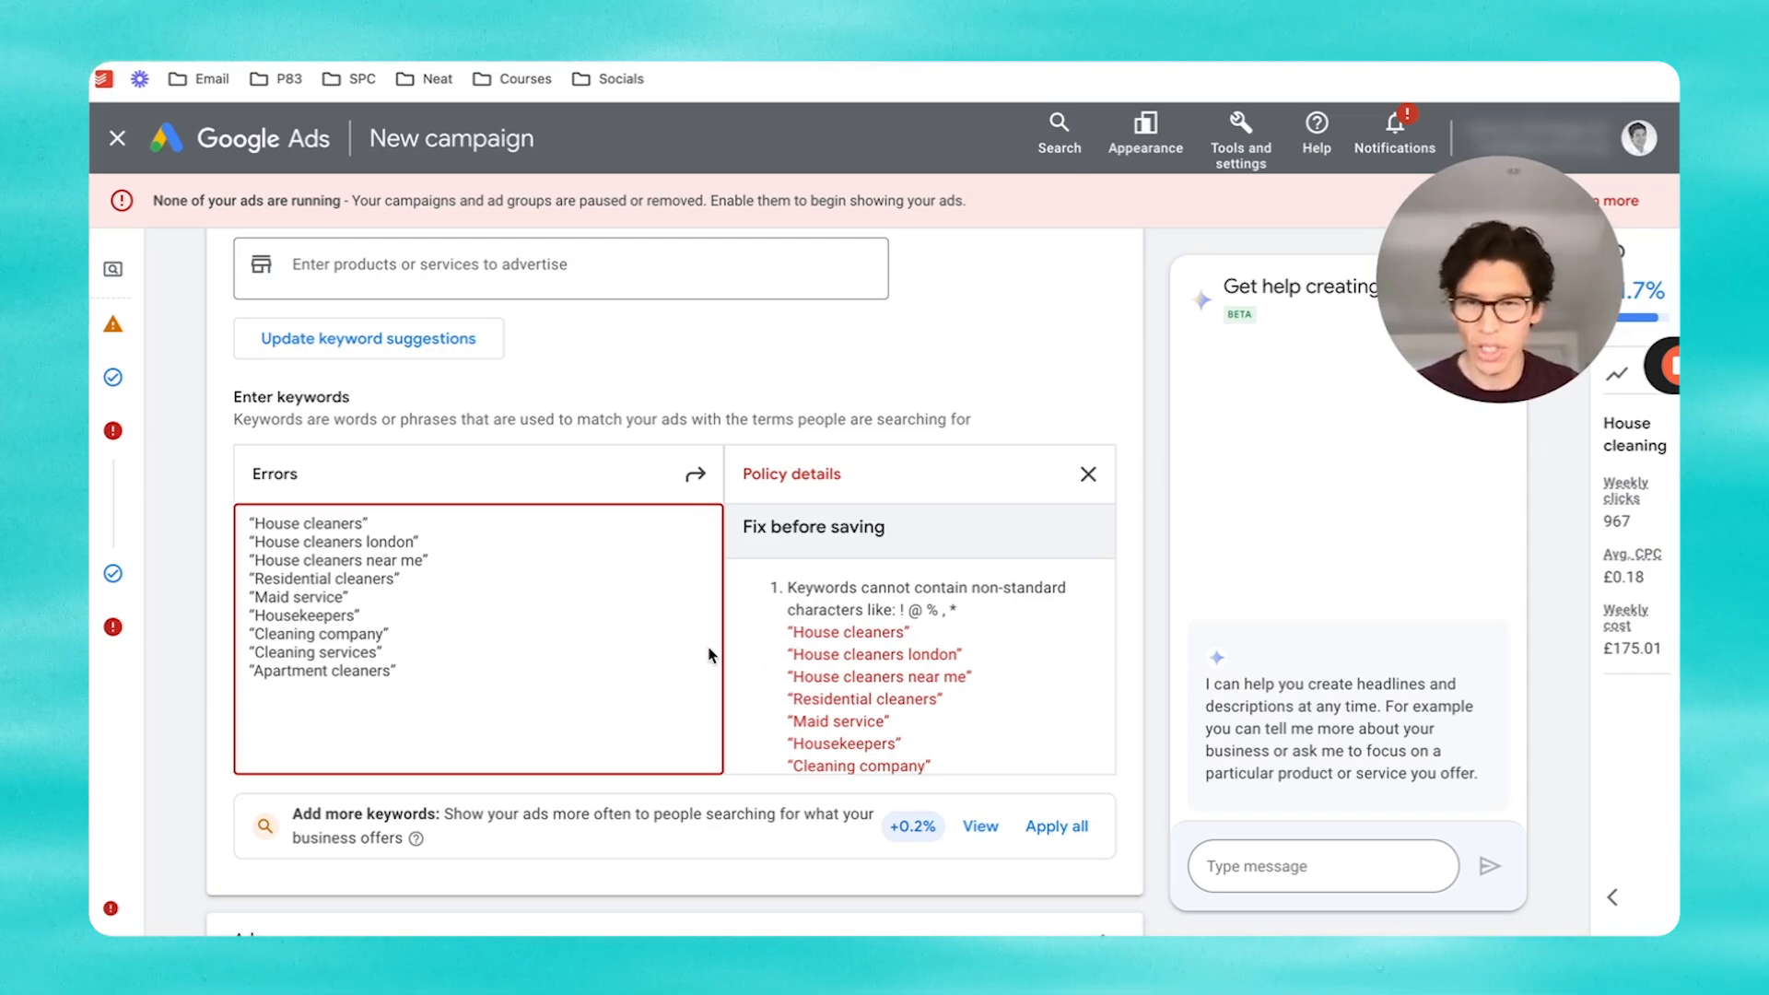
Step: Strip the opening quotation marks from the nine keyword lines, House cleaners through Apartment cleaners
{"action": "left_click", "coordinate": [256, 525]}
{"action": "key", "text": "BackSpace"}
{"action": "key", "text": "Down"}
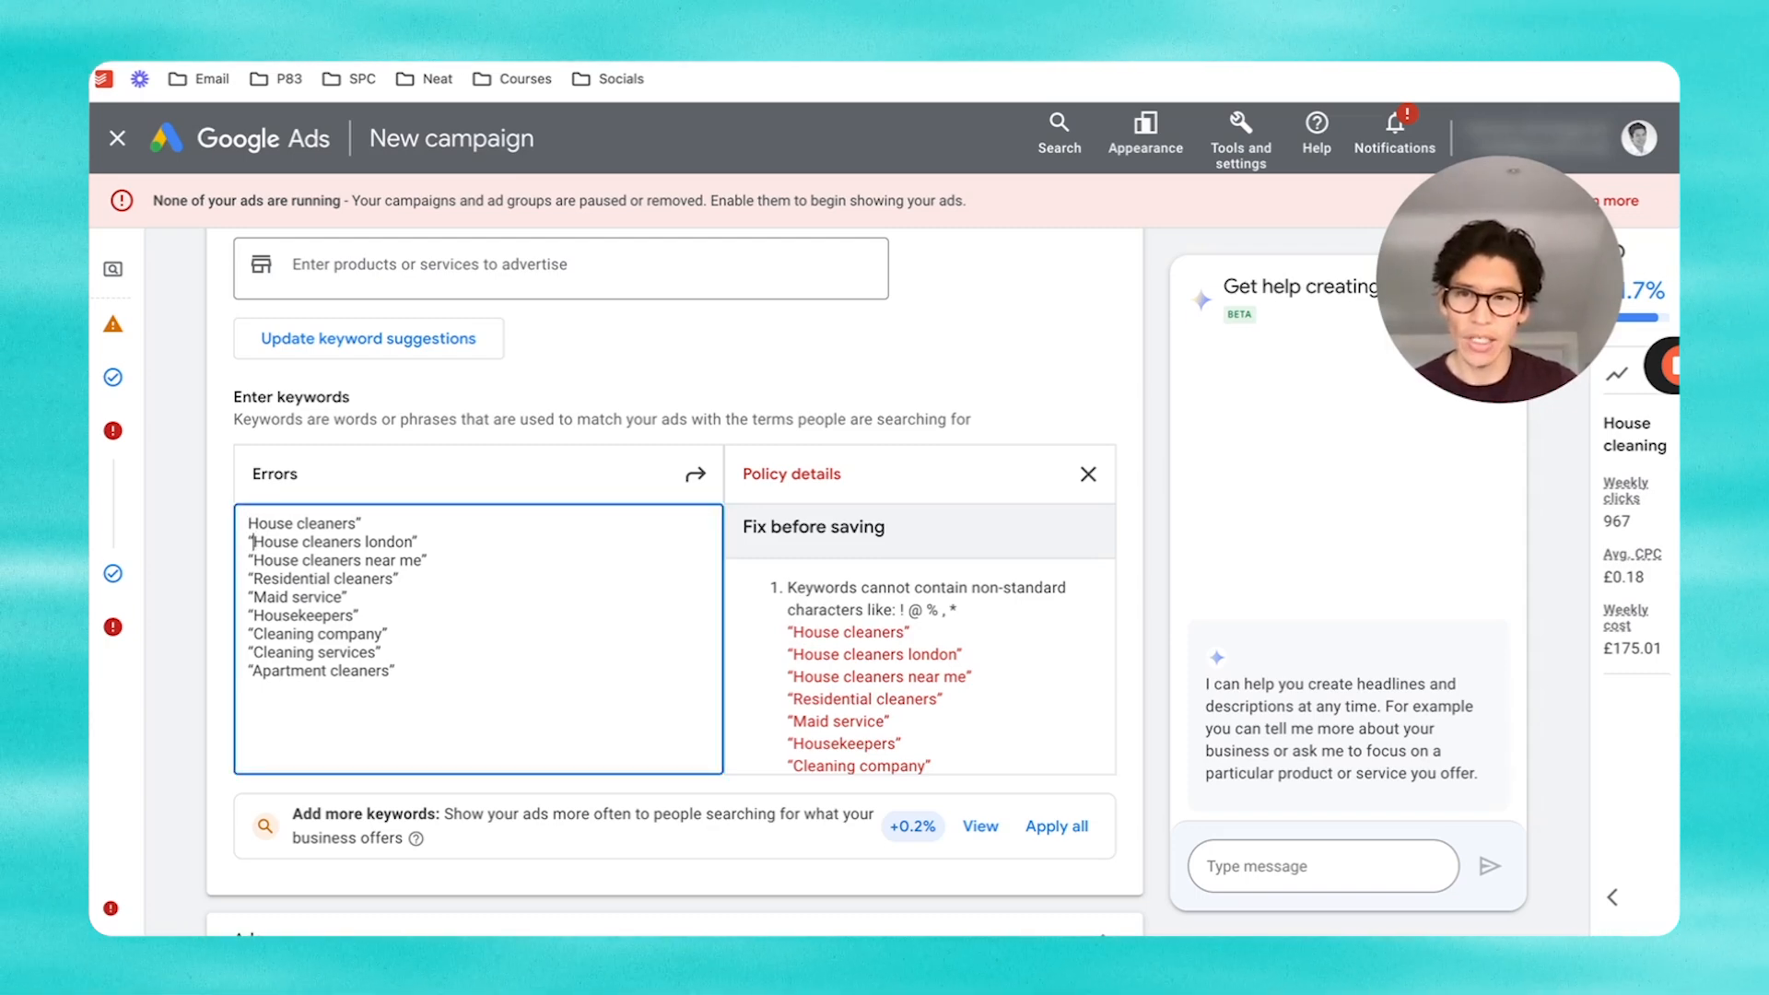
{"action": "key", "text": "Delete"}
{"action": "key", "text": "Down"}
{"action": "key", "text": "BackSpace"}
{"action": "key", "text": "Down"}
{"action": "key", "text": "Delete"}
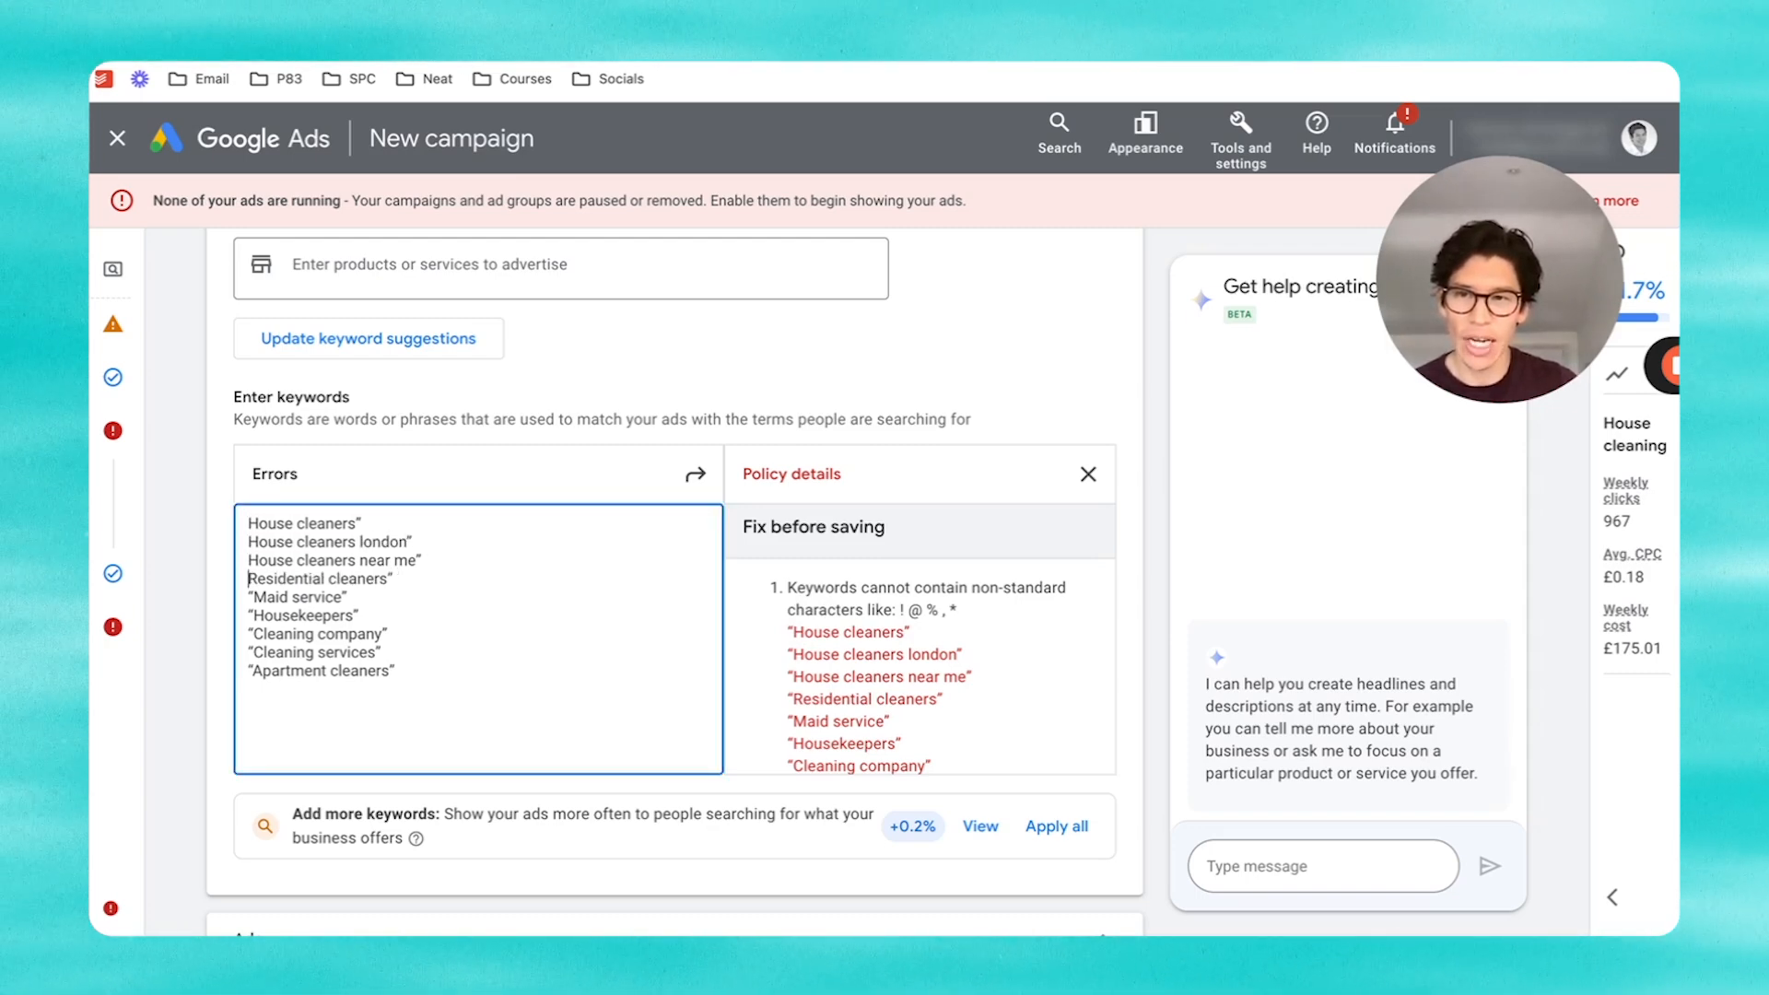
{"action": "key", "text": "Delete"}
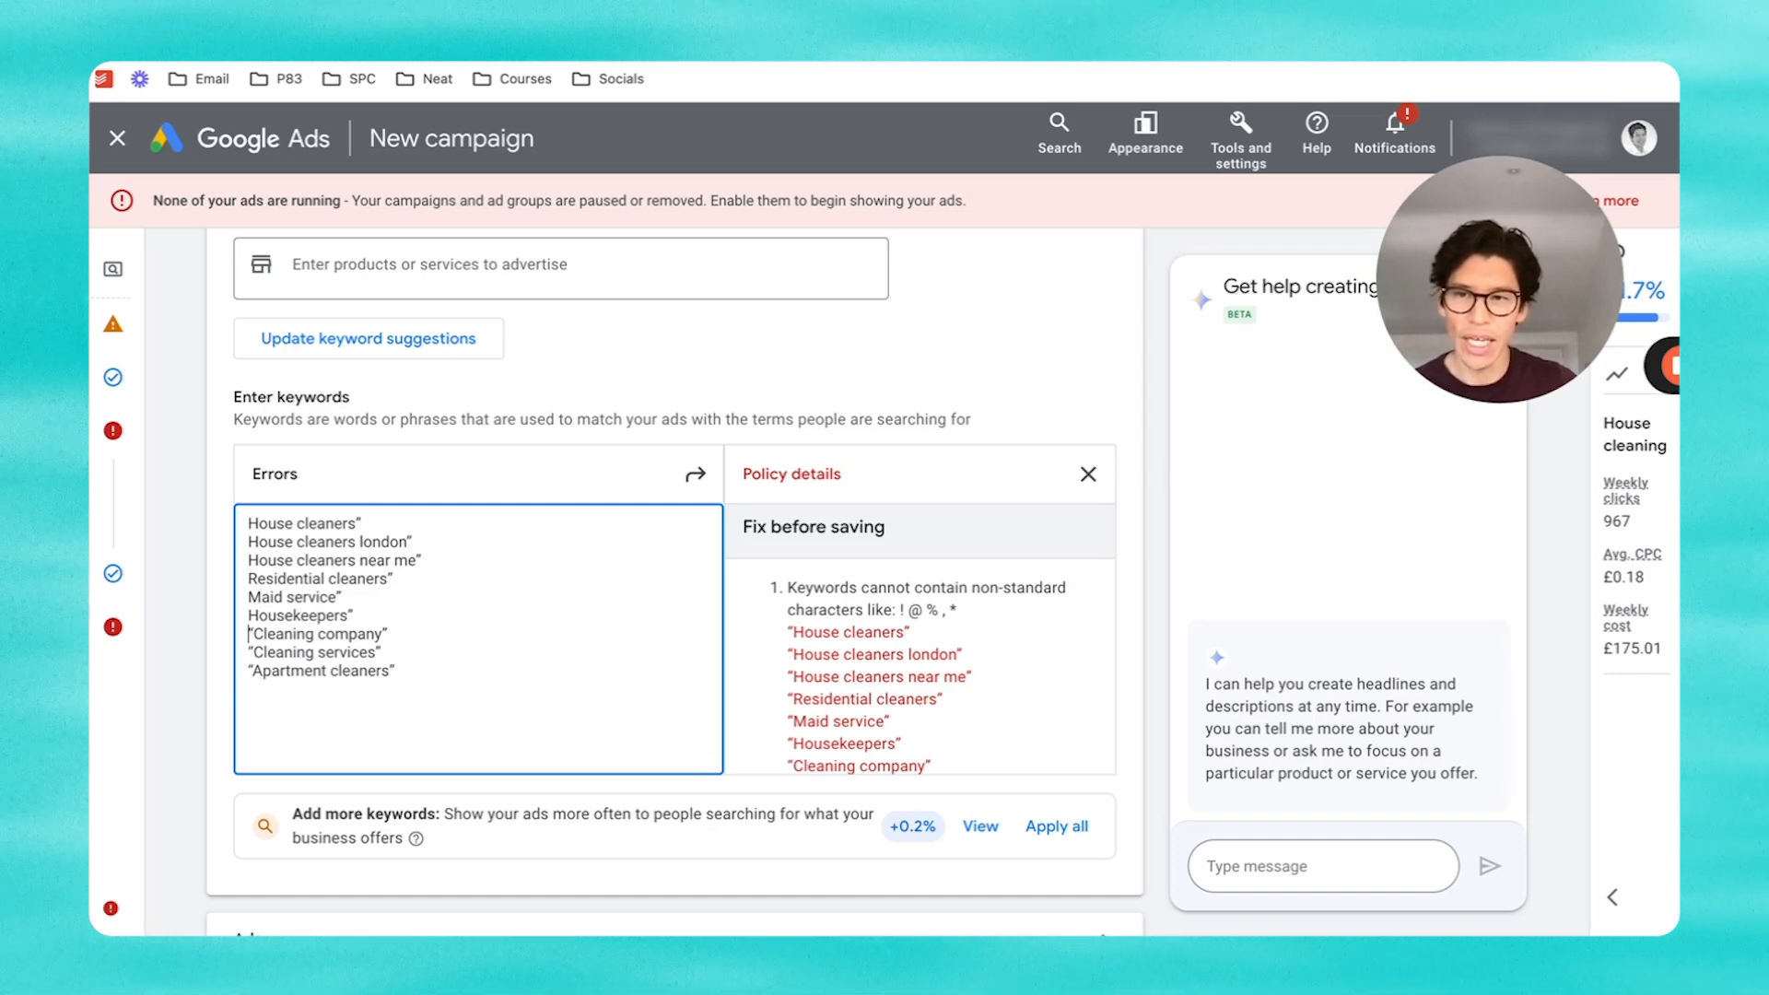
{"action": "key", "text": "Down"}
{"action": "key", "text": "Delete"}
{"action": "key", "text": "BackSpace"}
{"action": "key", "text": "Down"}
{"action": "key", "text": "Delete"}
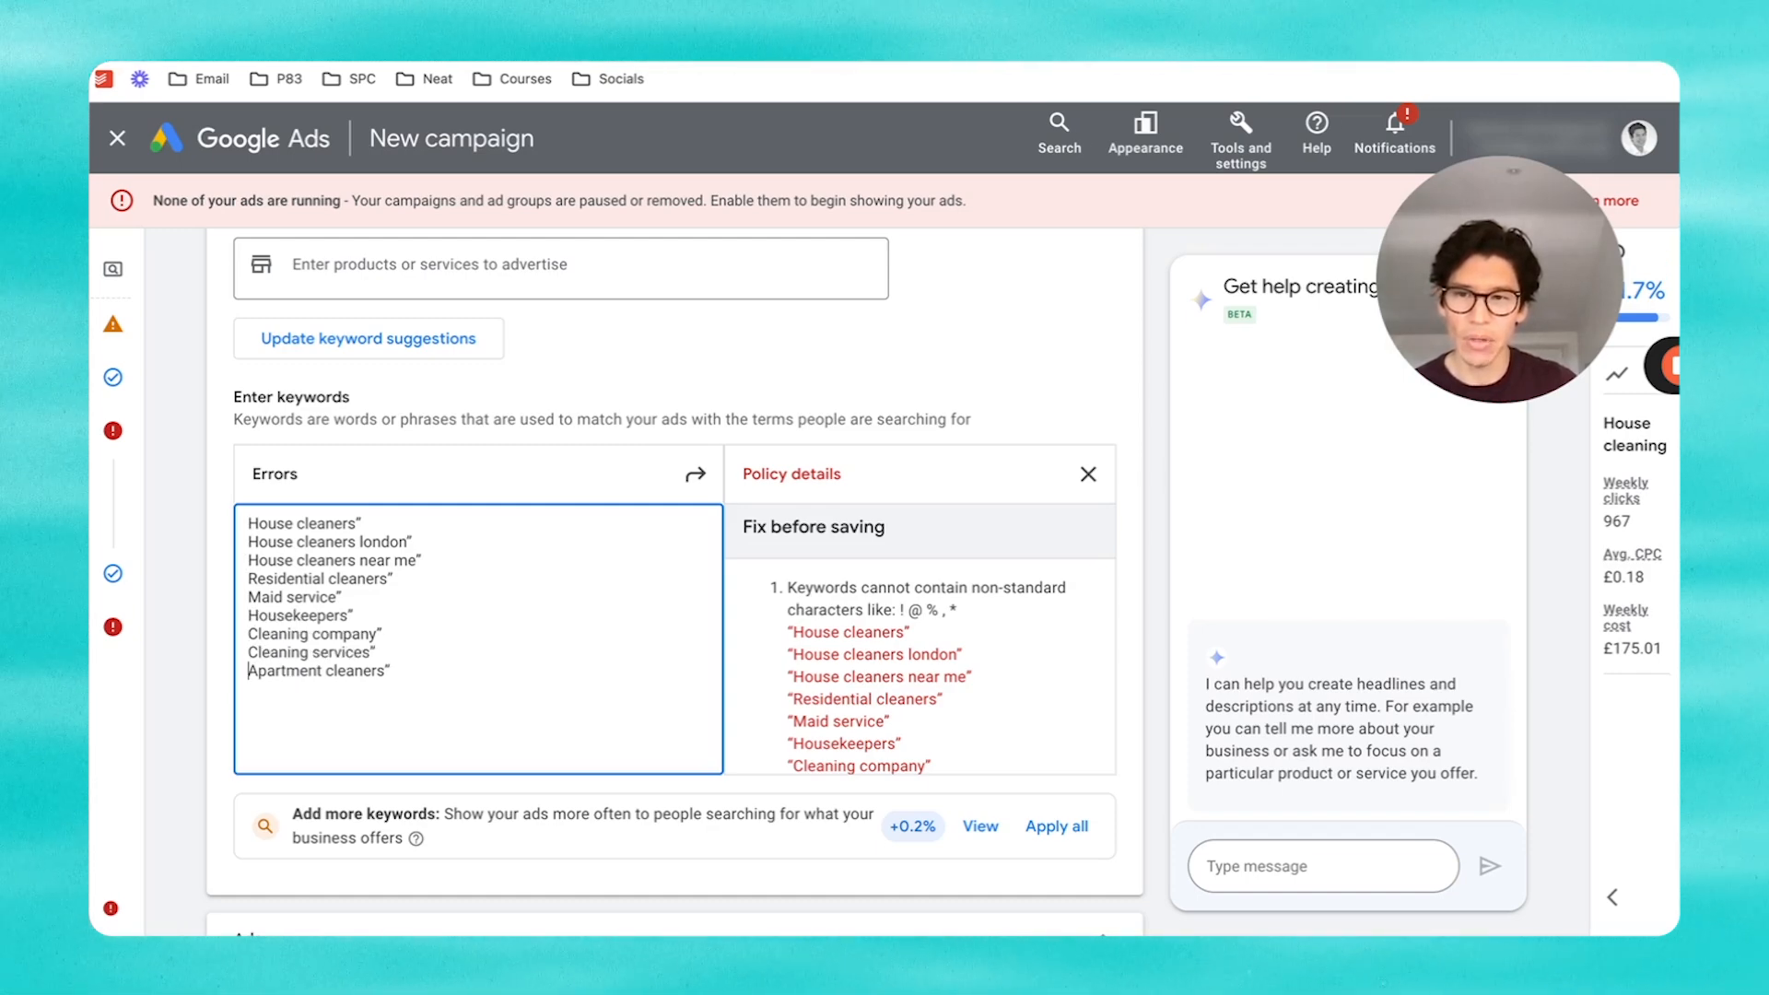
Step: Strip the closing quotation marks from each keyword, retyping the 'e' lost from Maid service
{"action": "left_click", "coordinate": [425, 670]}
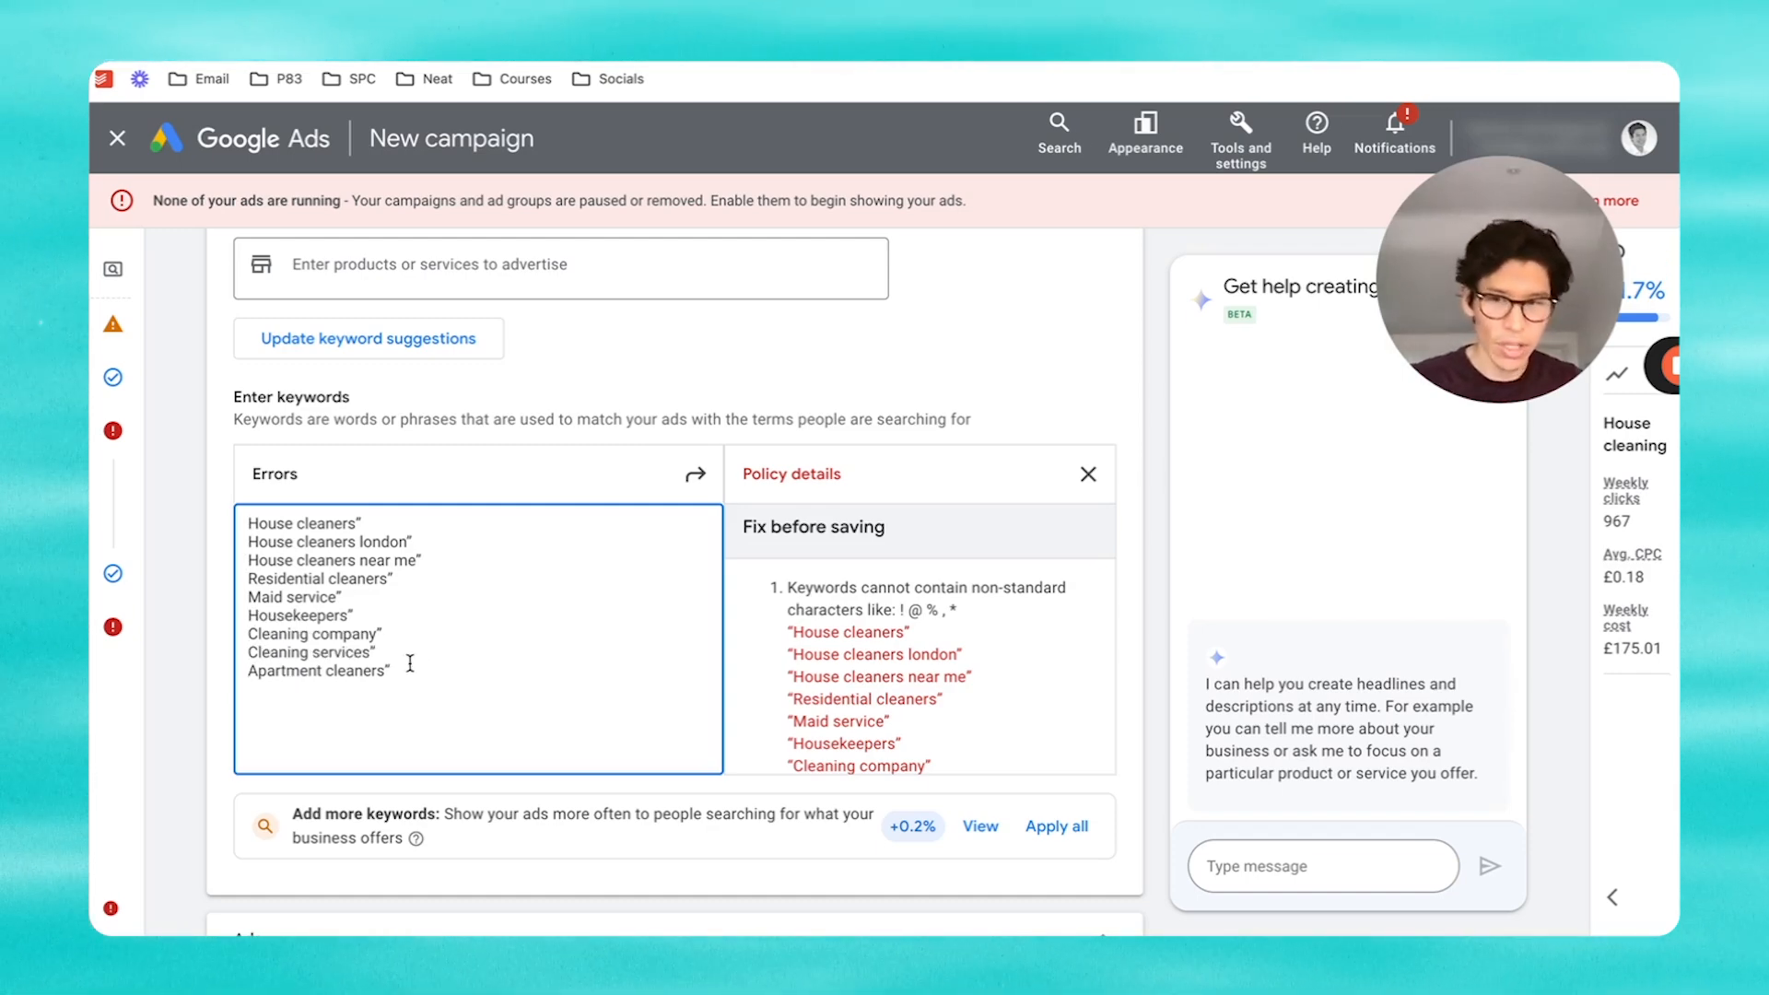
{"action": "key", "text": "BackSpace"}
{"action": "left_click", "coordinate": [415, 653]}
{"action": "key", "text": "BackSpace"}
{"action": "left_click", "coordinate": [418, 632]}
{"action": "key", "text": "BackSpace"}
{"action": "left_click", "coordinate": [395, 613]}
{"action": "key", "text": "BackSpace"}
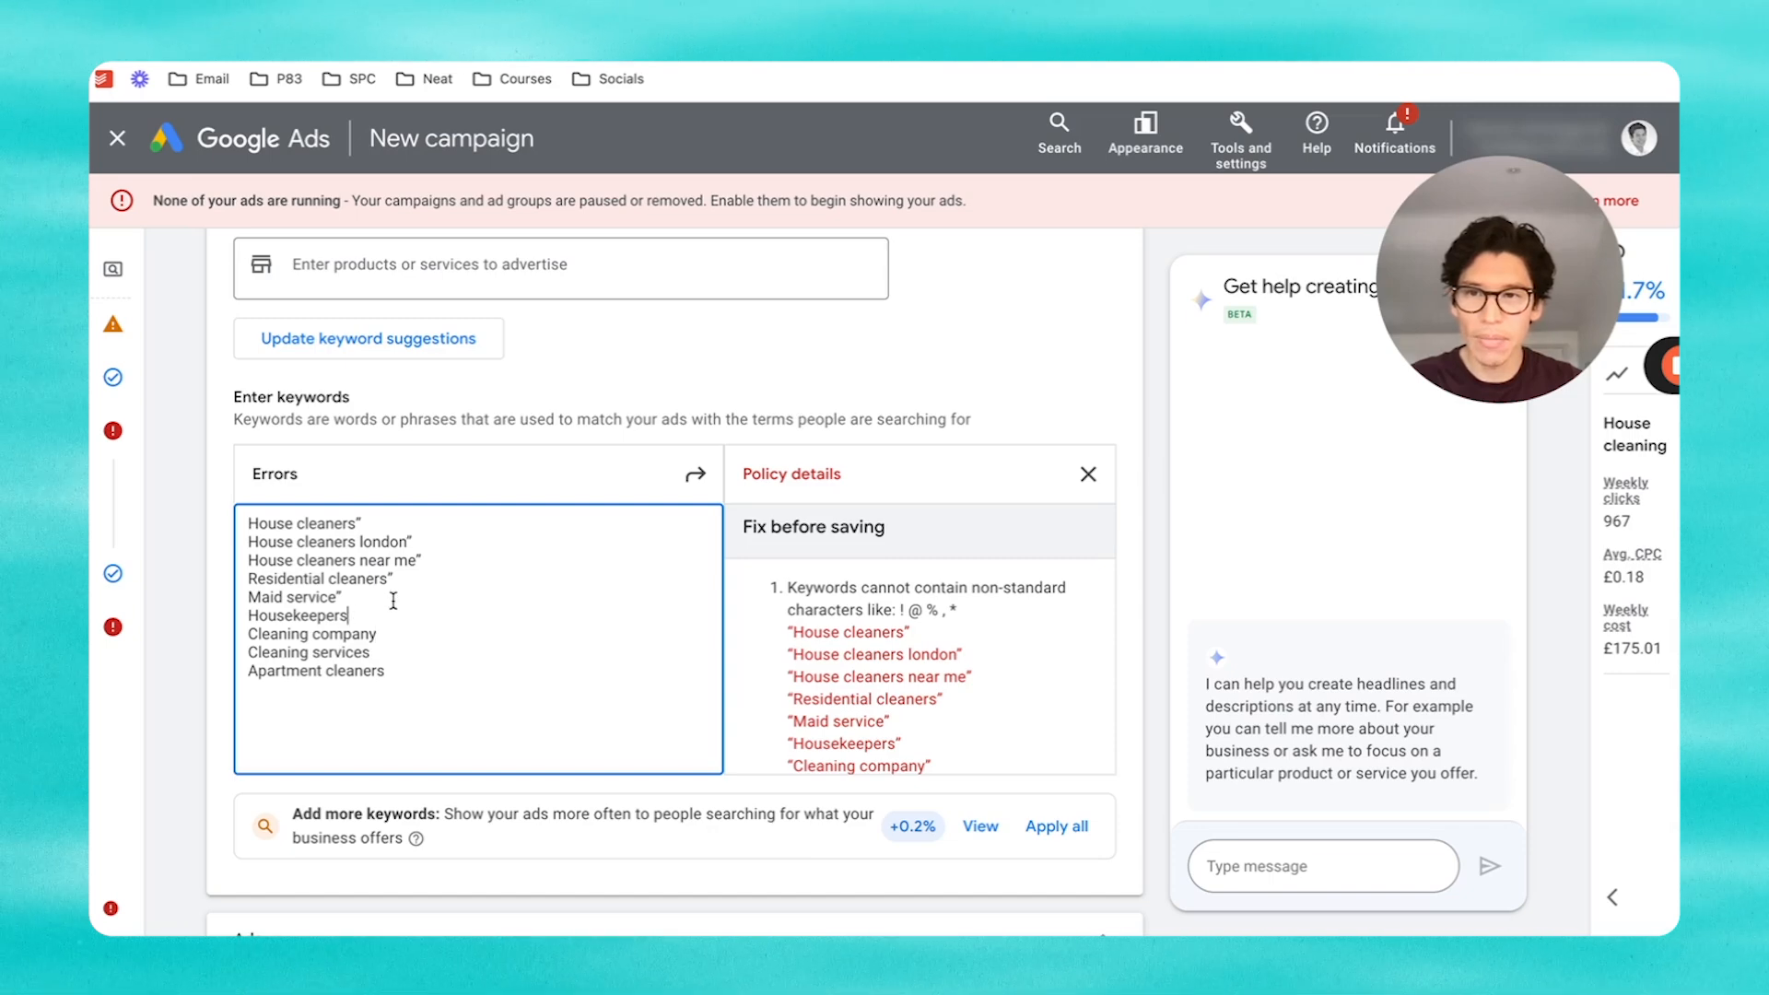
{"action": "left_click", "coordinate": [394, 600]}
{"action": "key", "text": "BackSpace"}
{"action": "left_click", "coordinate": [402, 599]}
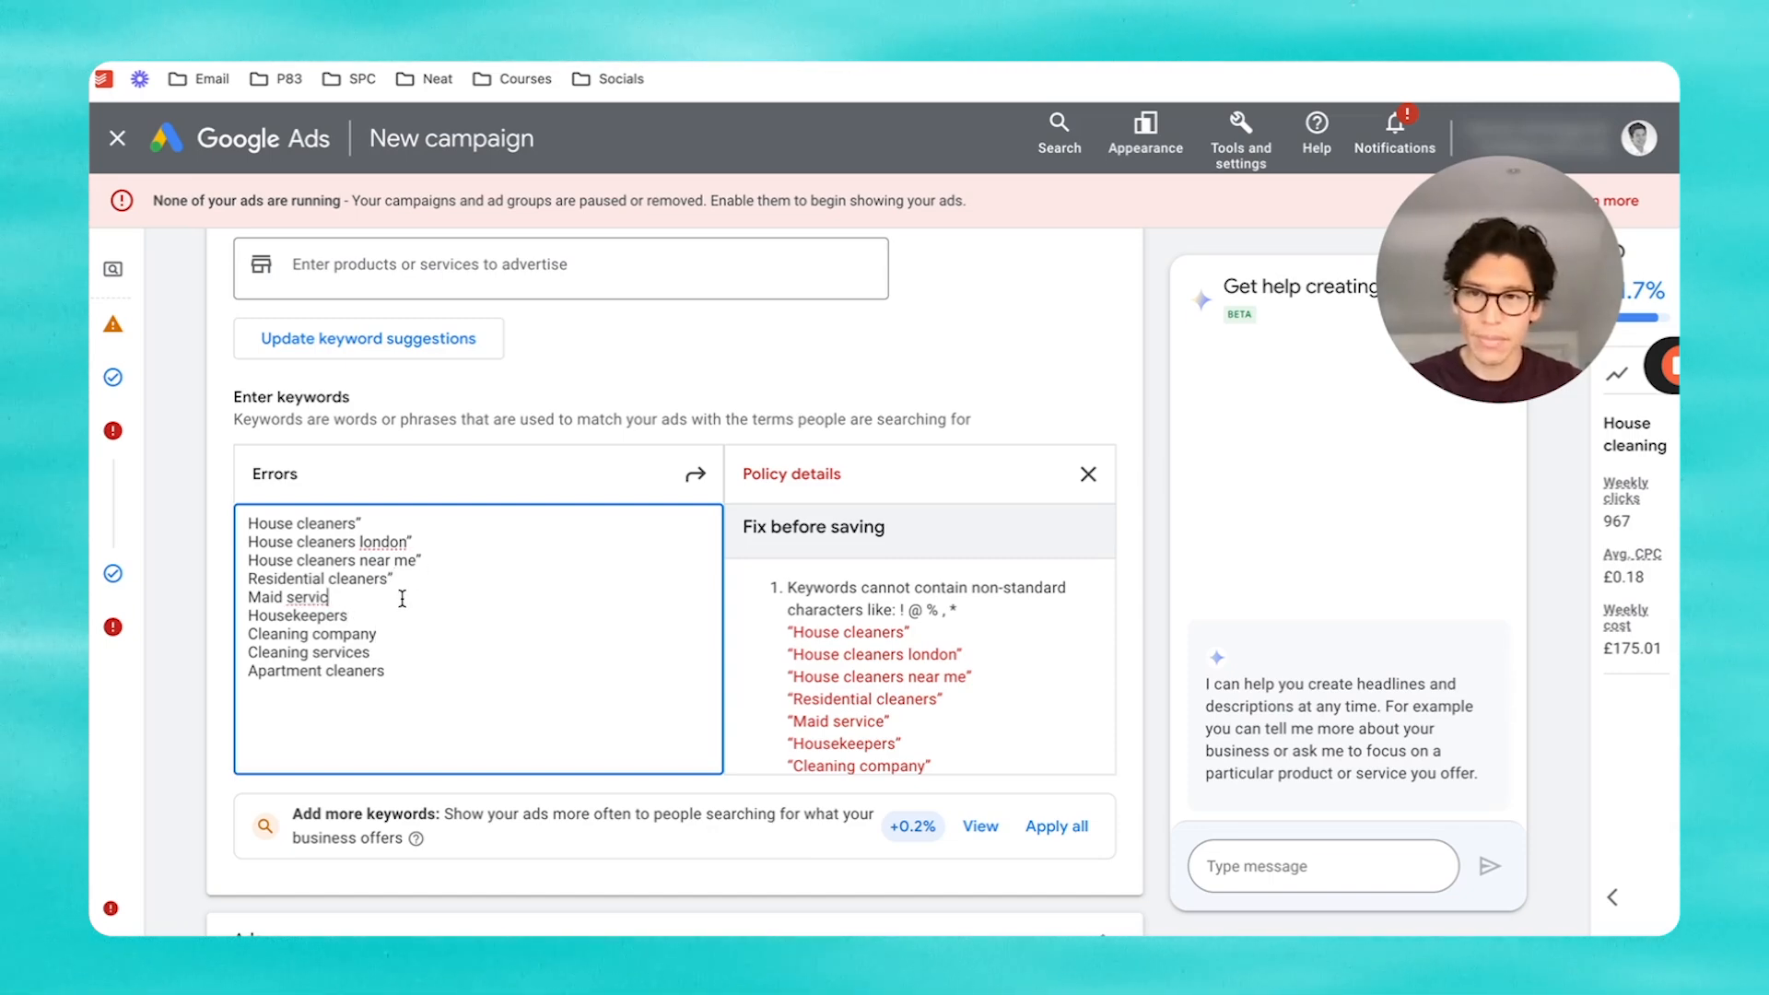
{"action": "type", "text": "e"}
{"action": "left_click", "coordinate": [419, 579]}
{"action": "key", "text": "BackSpace"}
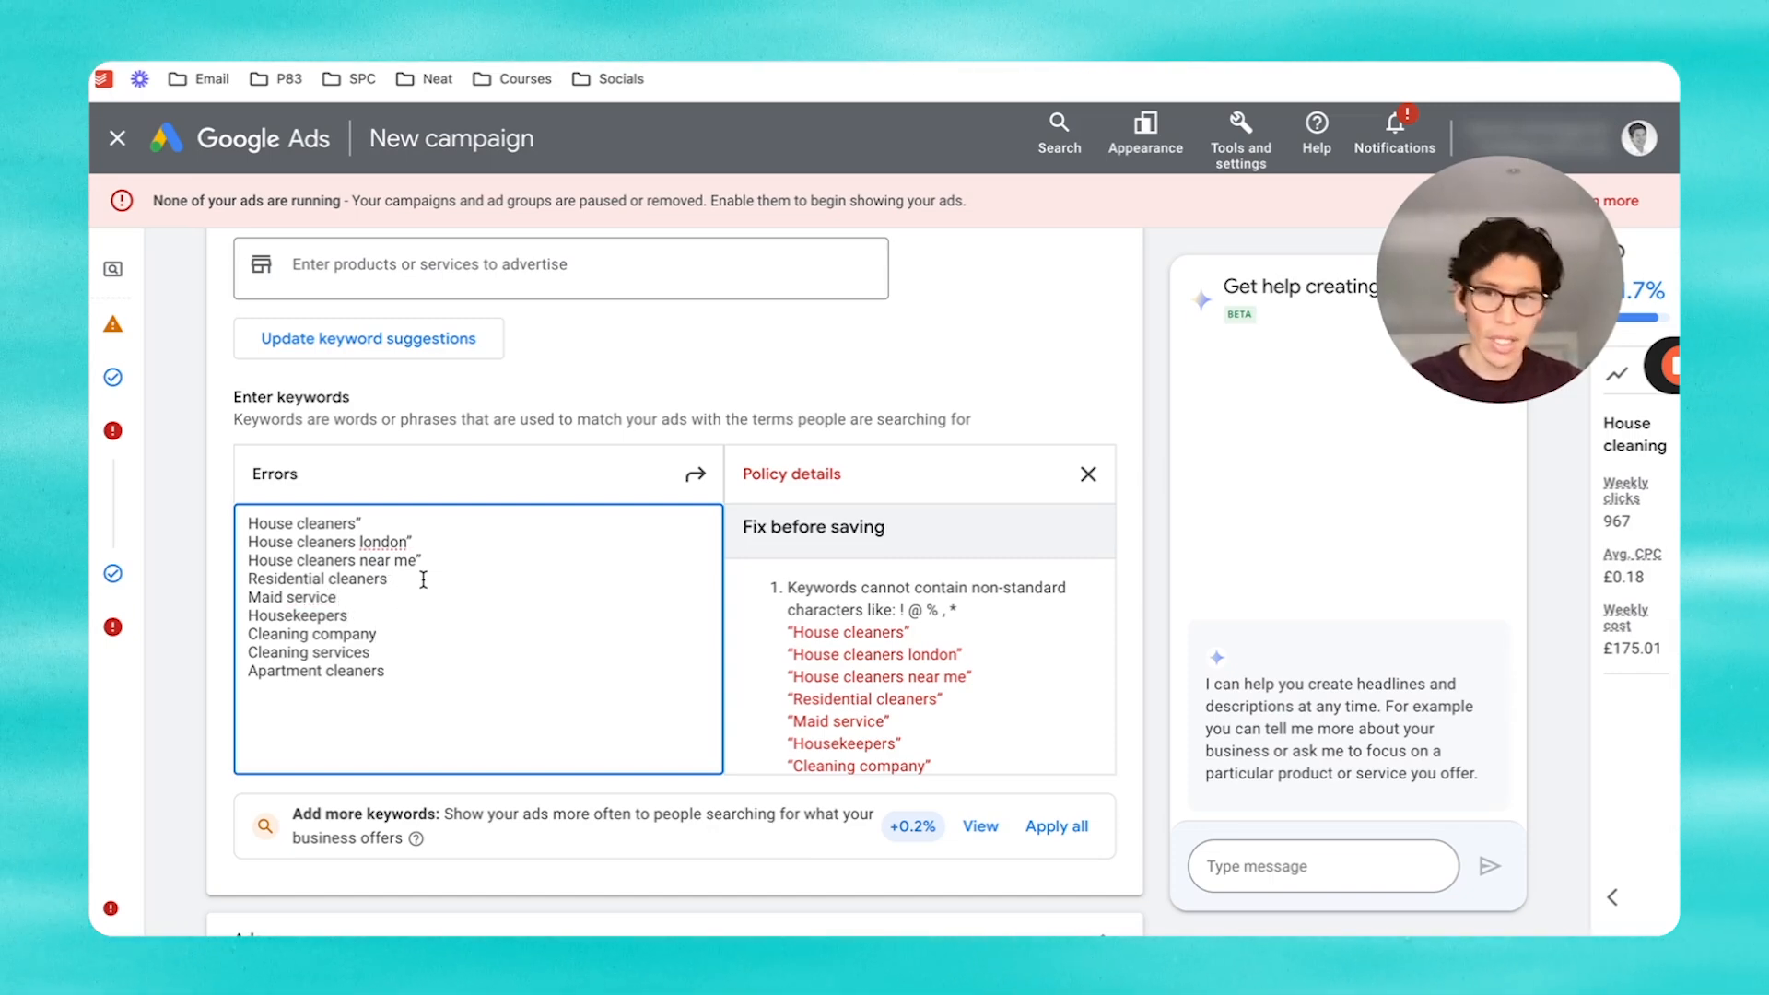
{"action": "left_click", "coordinate": [447, 560]}
{"action": "key", "text": "BackSpace"}
{"action": "left_click", "coordinate": [424, 542]}
{"action": "key", "text": "BackSpace"}
{"action": "left_click", "coordinate": [422, 524]}
{"action": "key", "text": "BackSpace"}
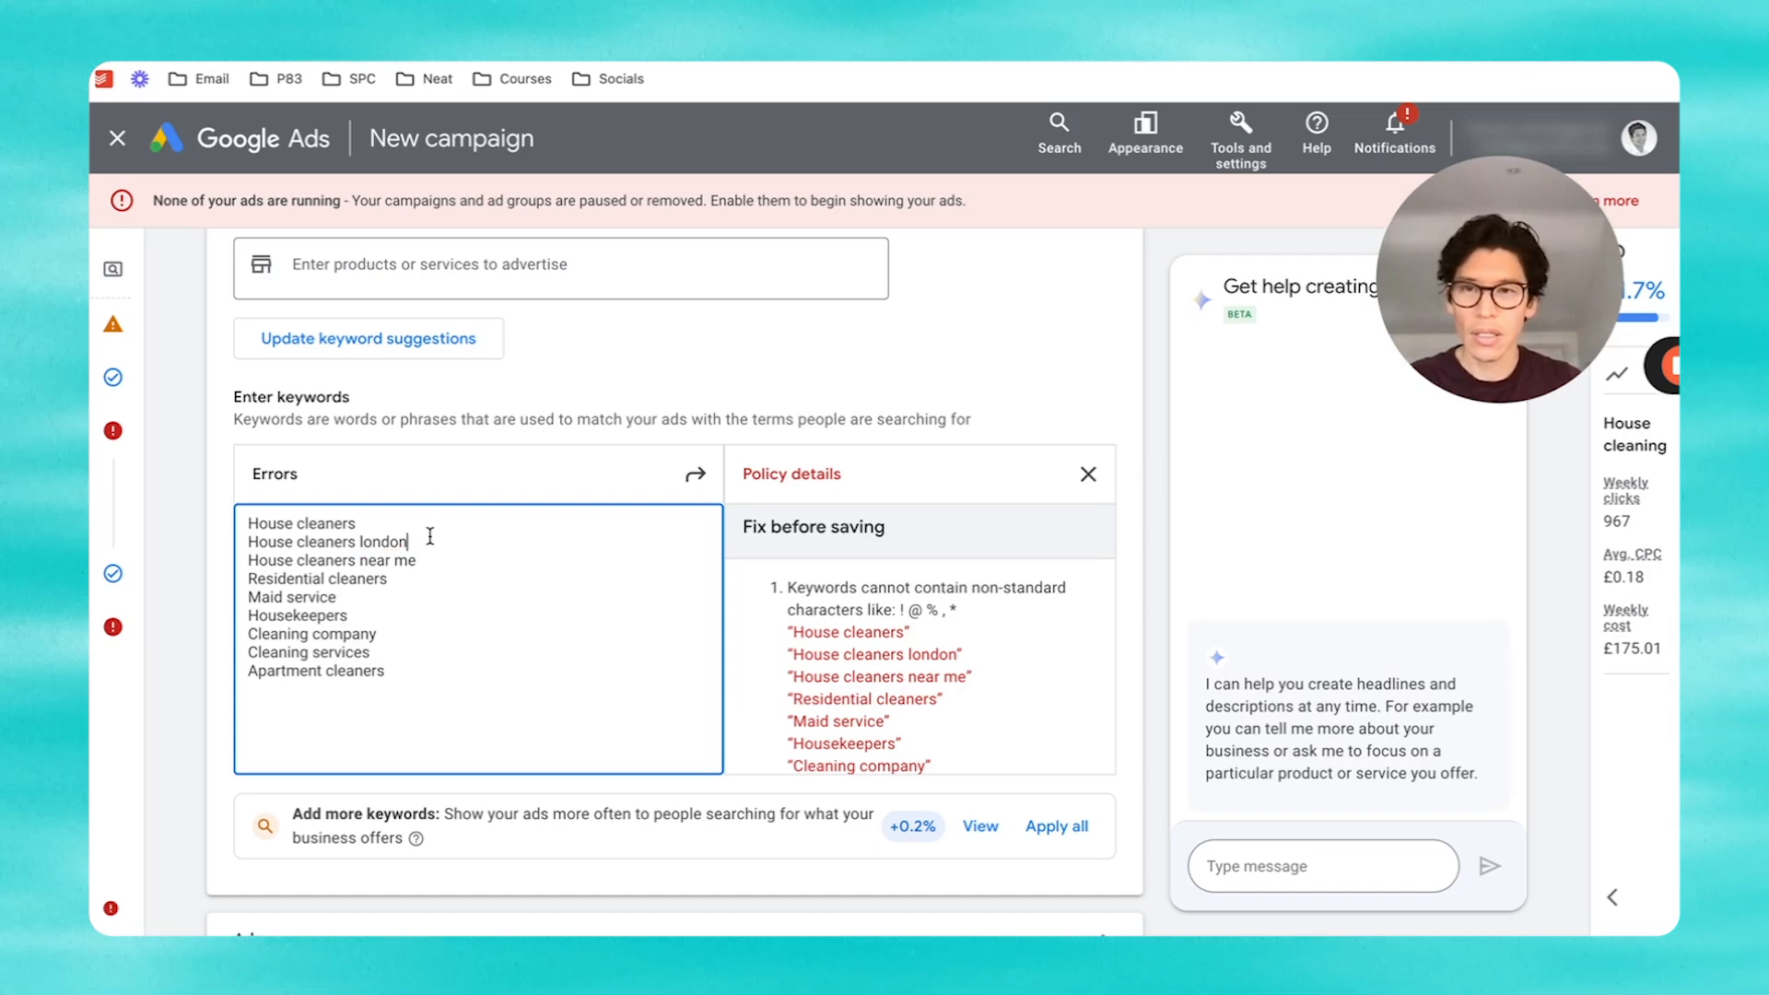
Step: Retype an opening quotation mark before each keyword, removing a stray quote in Apartment cleaners
{"action": "left_click", "coordinate": [253, 526]}
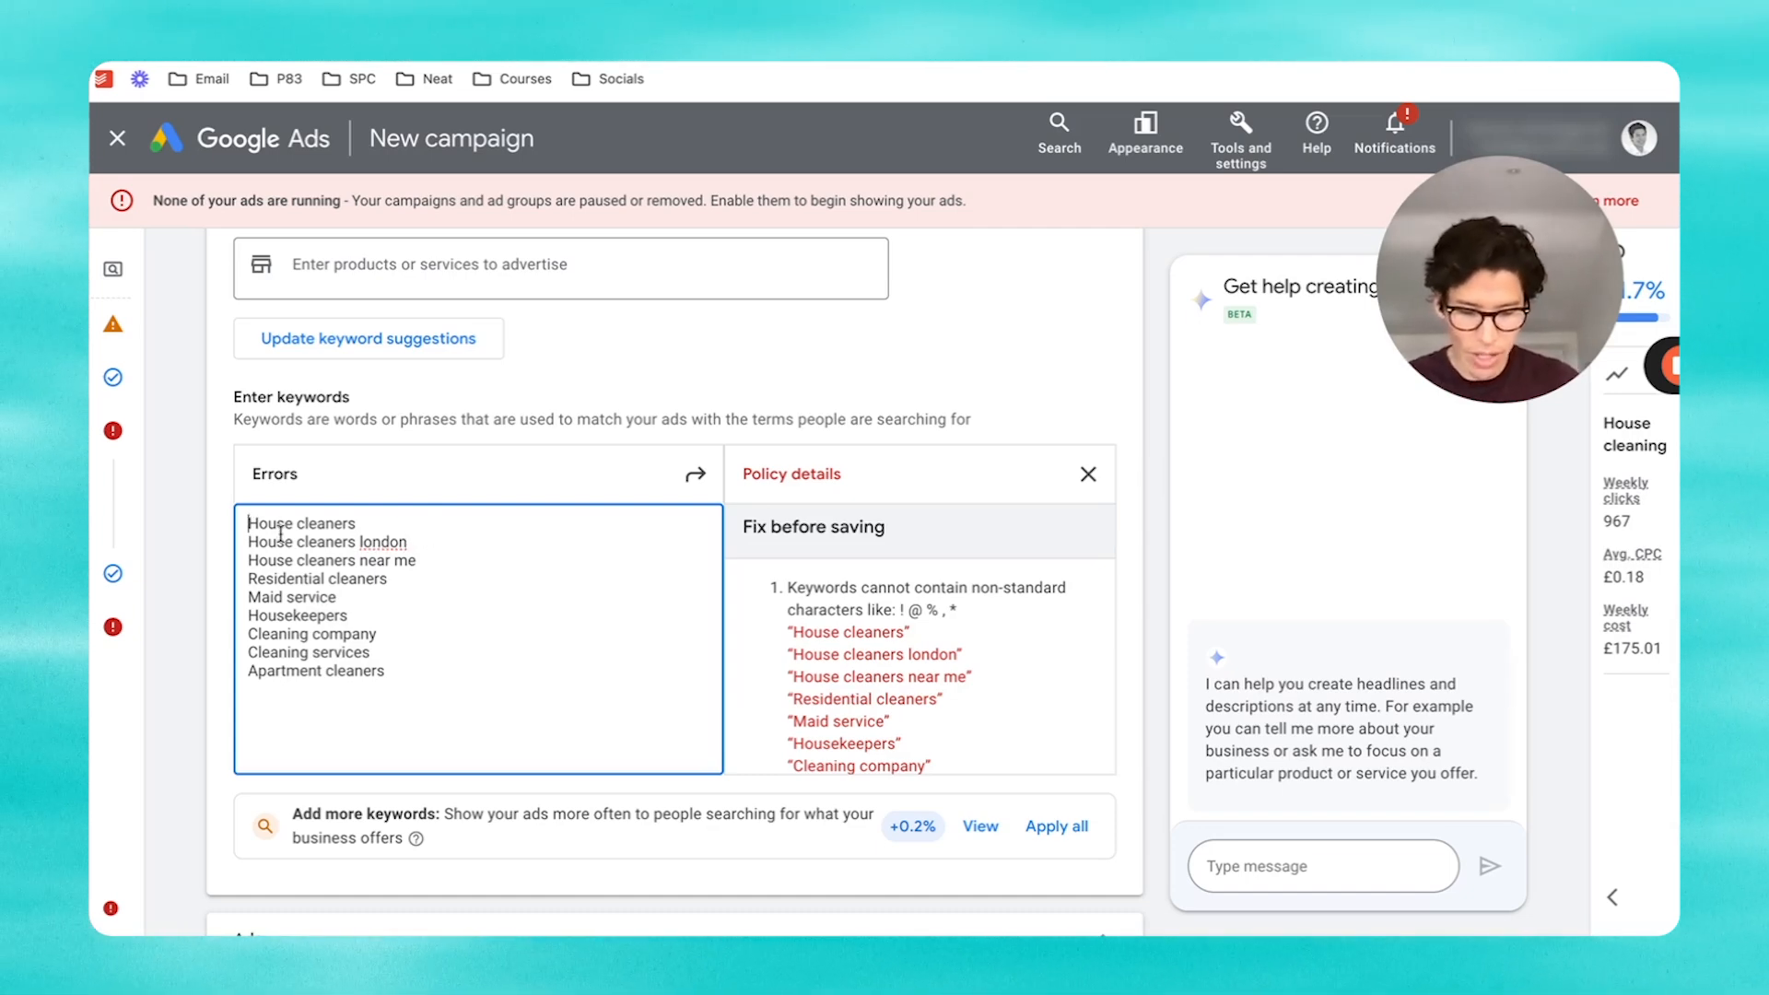
{"action": "type", "text": "\""}
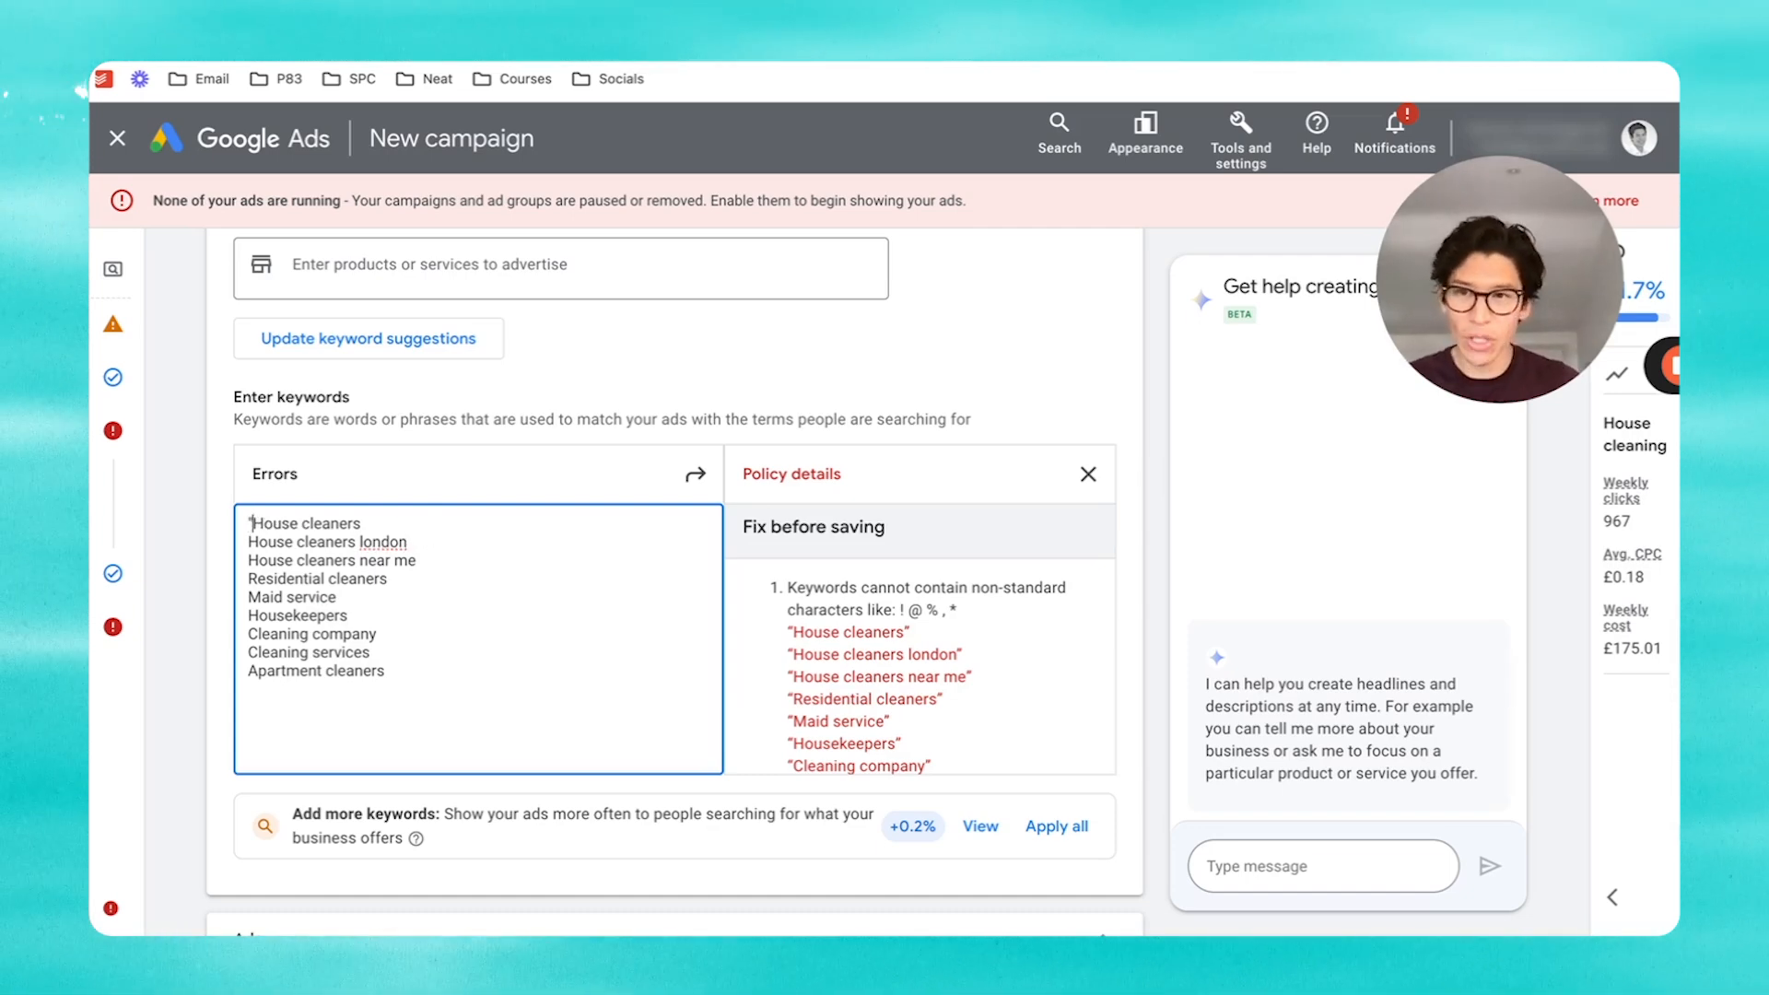
{"action": "left_click", "coordinate": [249, 542]}
{"action": "type", "text": "\""}
{"action": "key", "text": "End"}
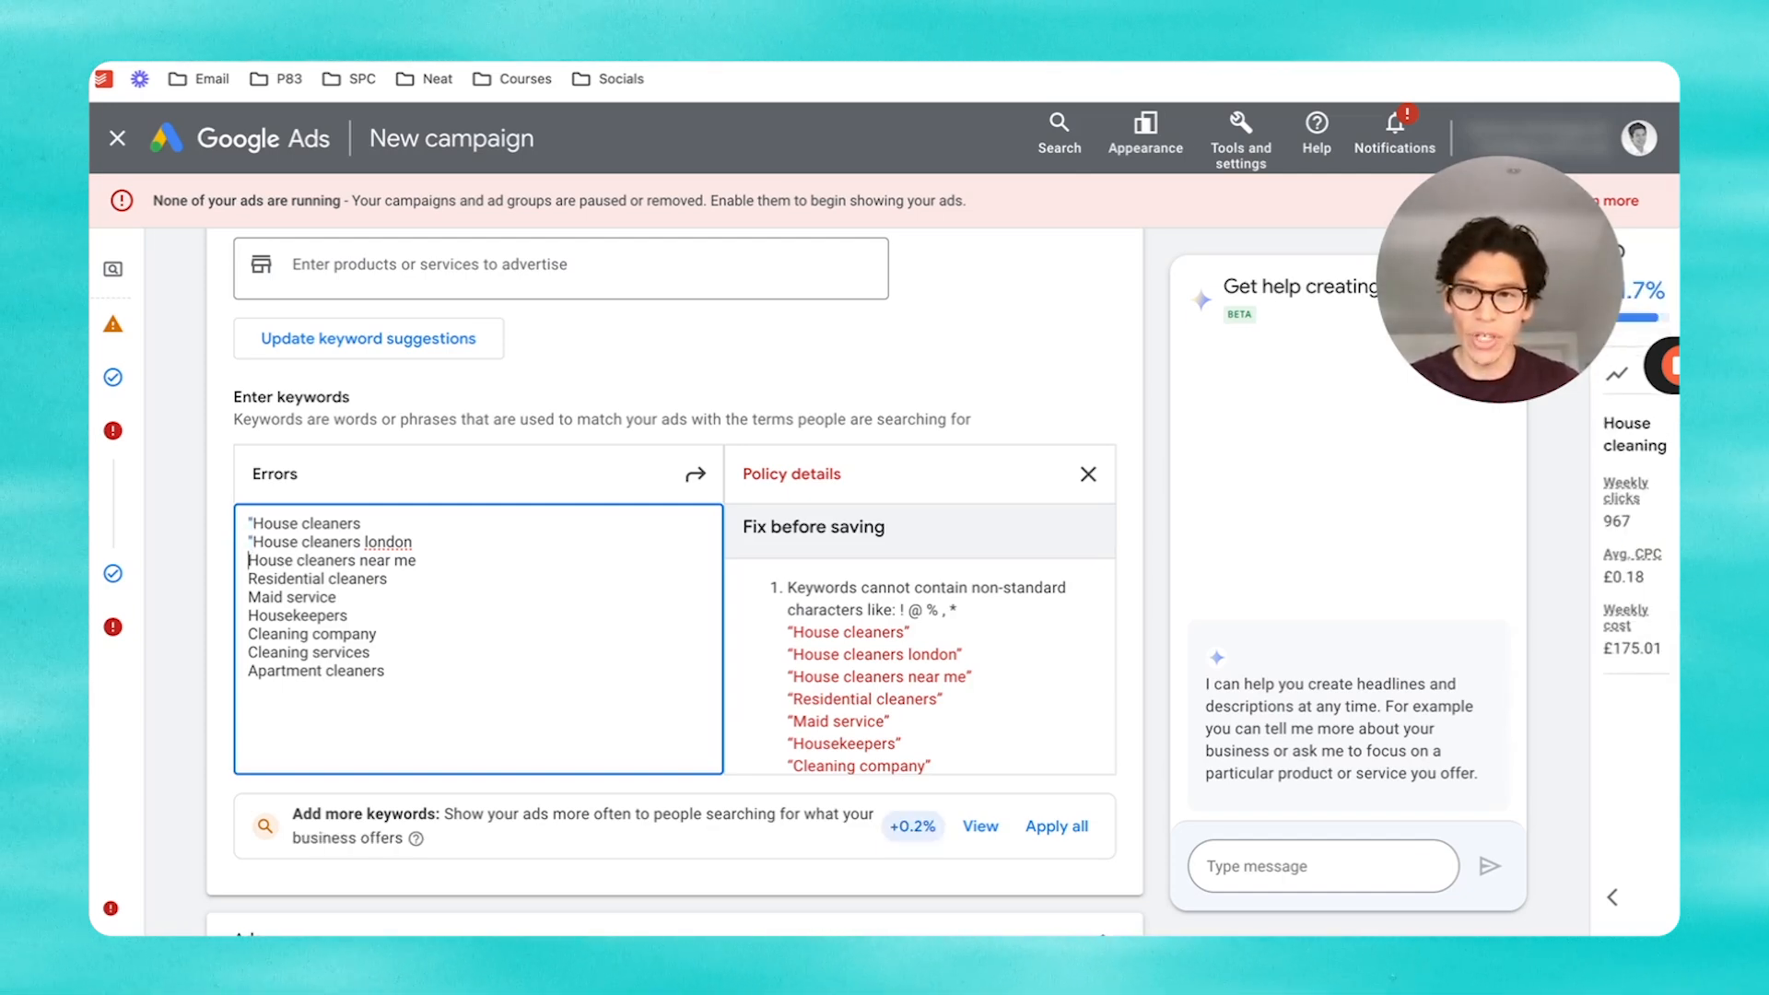
{"action": "type", "text": "\""}
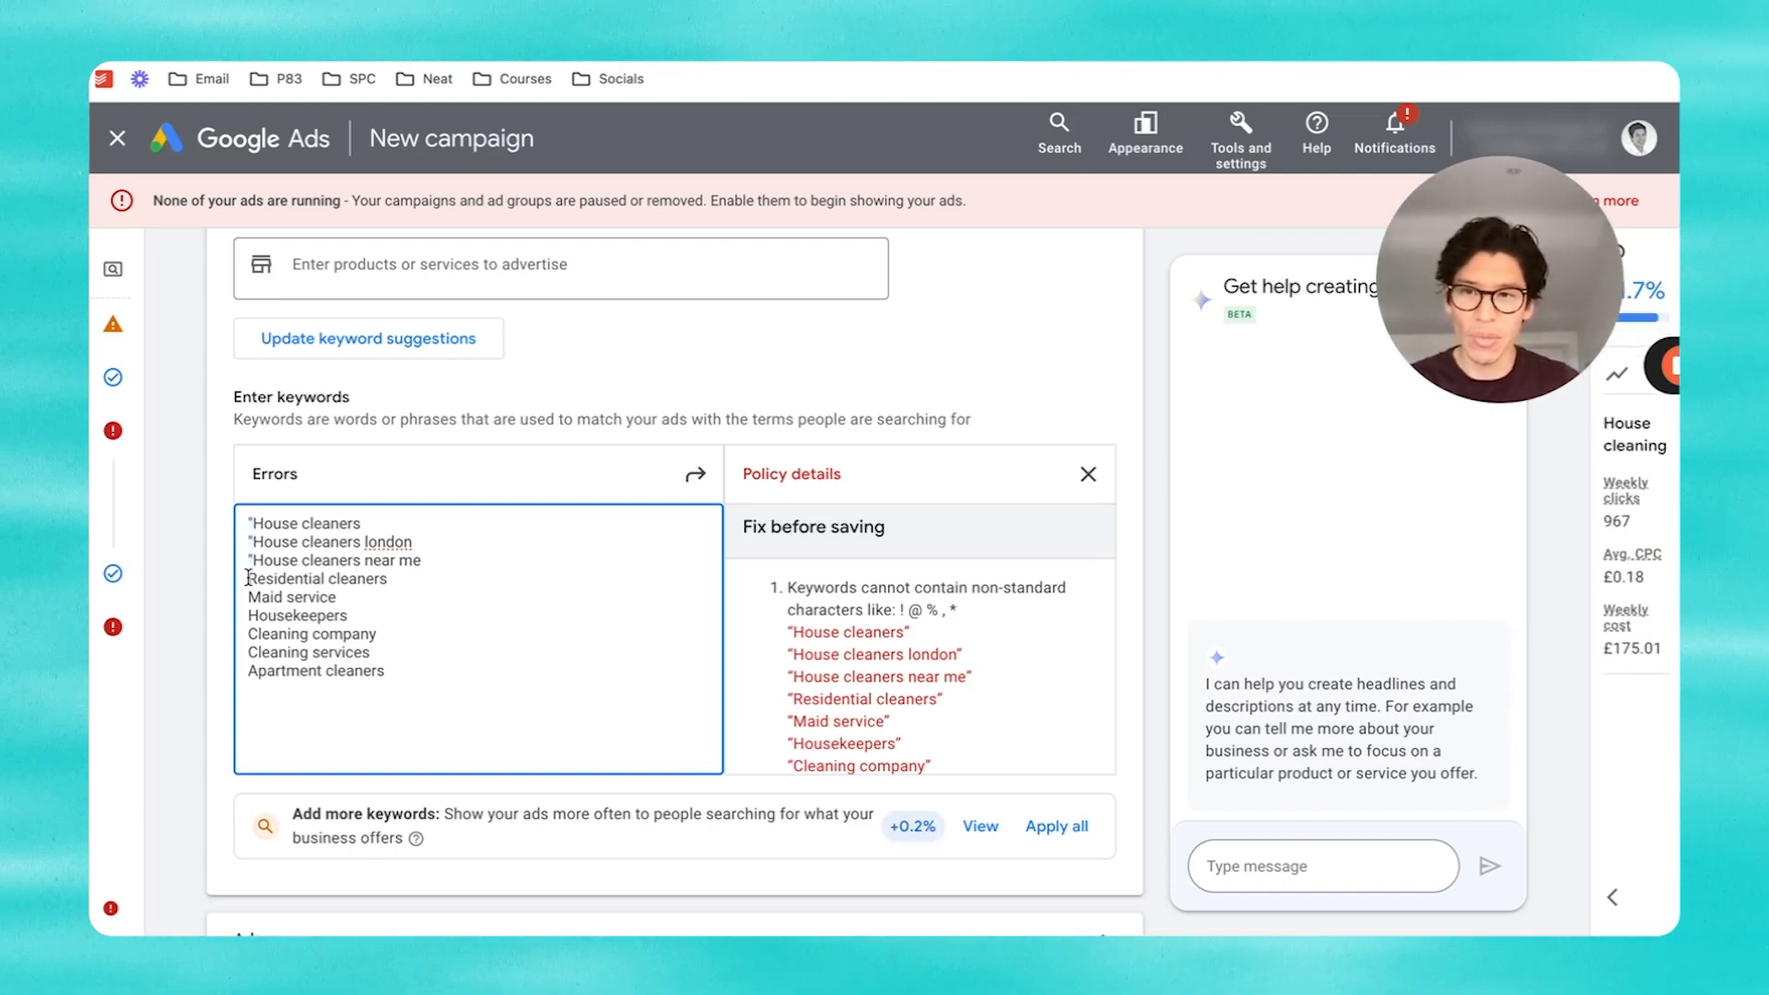
{"action": "type", "text": "\""}
{"action": "left_click", "coordinate": [249, 597]}
{"action": "type", "text": "\""}
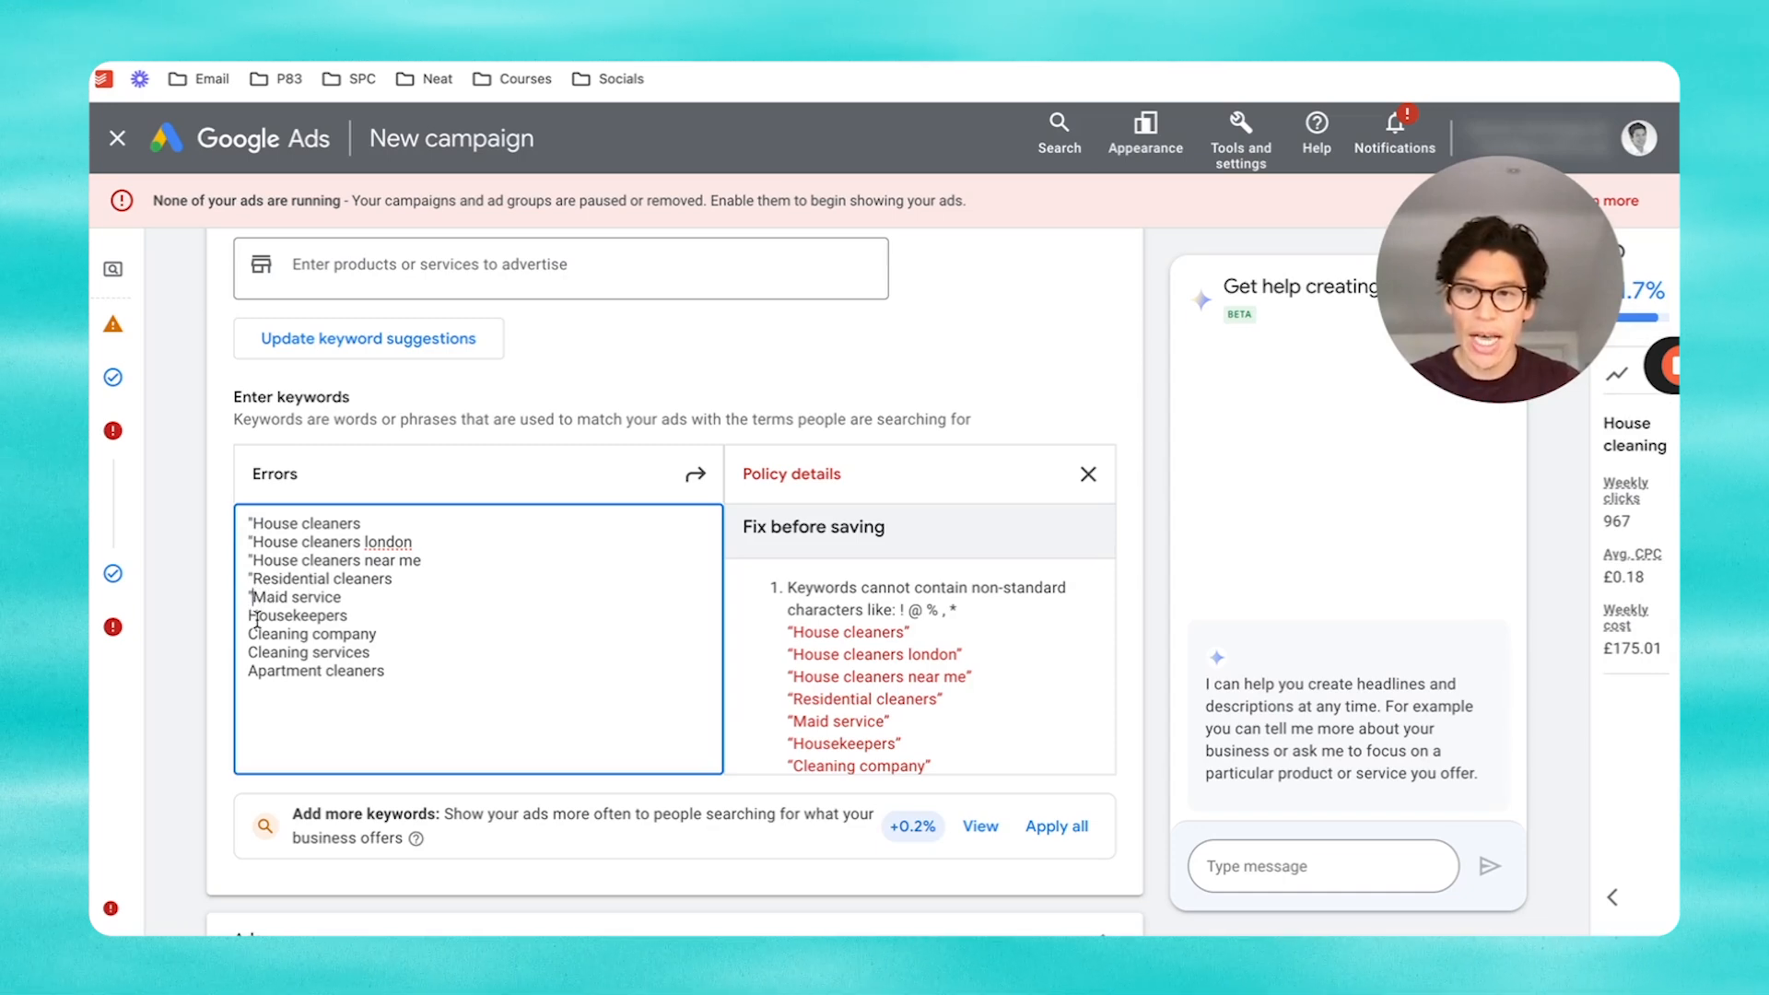
{"action": "left_click", "coordinate": [249, 616]}
{"action": "type", "text": "\""}
{"action": "left_click", "coordinate": [249, 634]}
{"action": "type", "text": "\""}
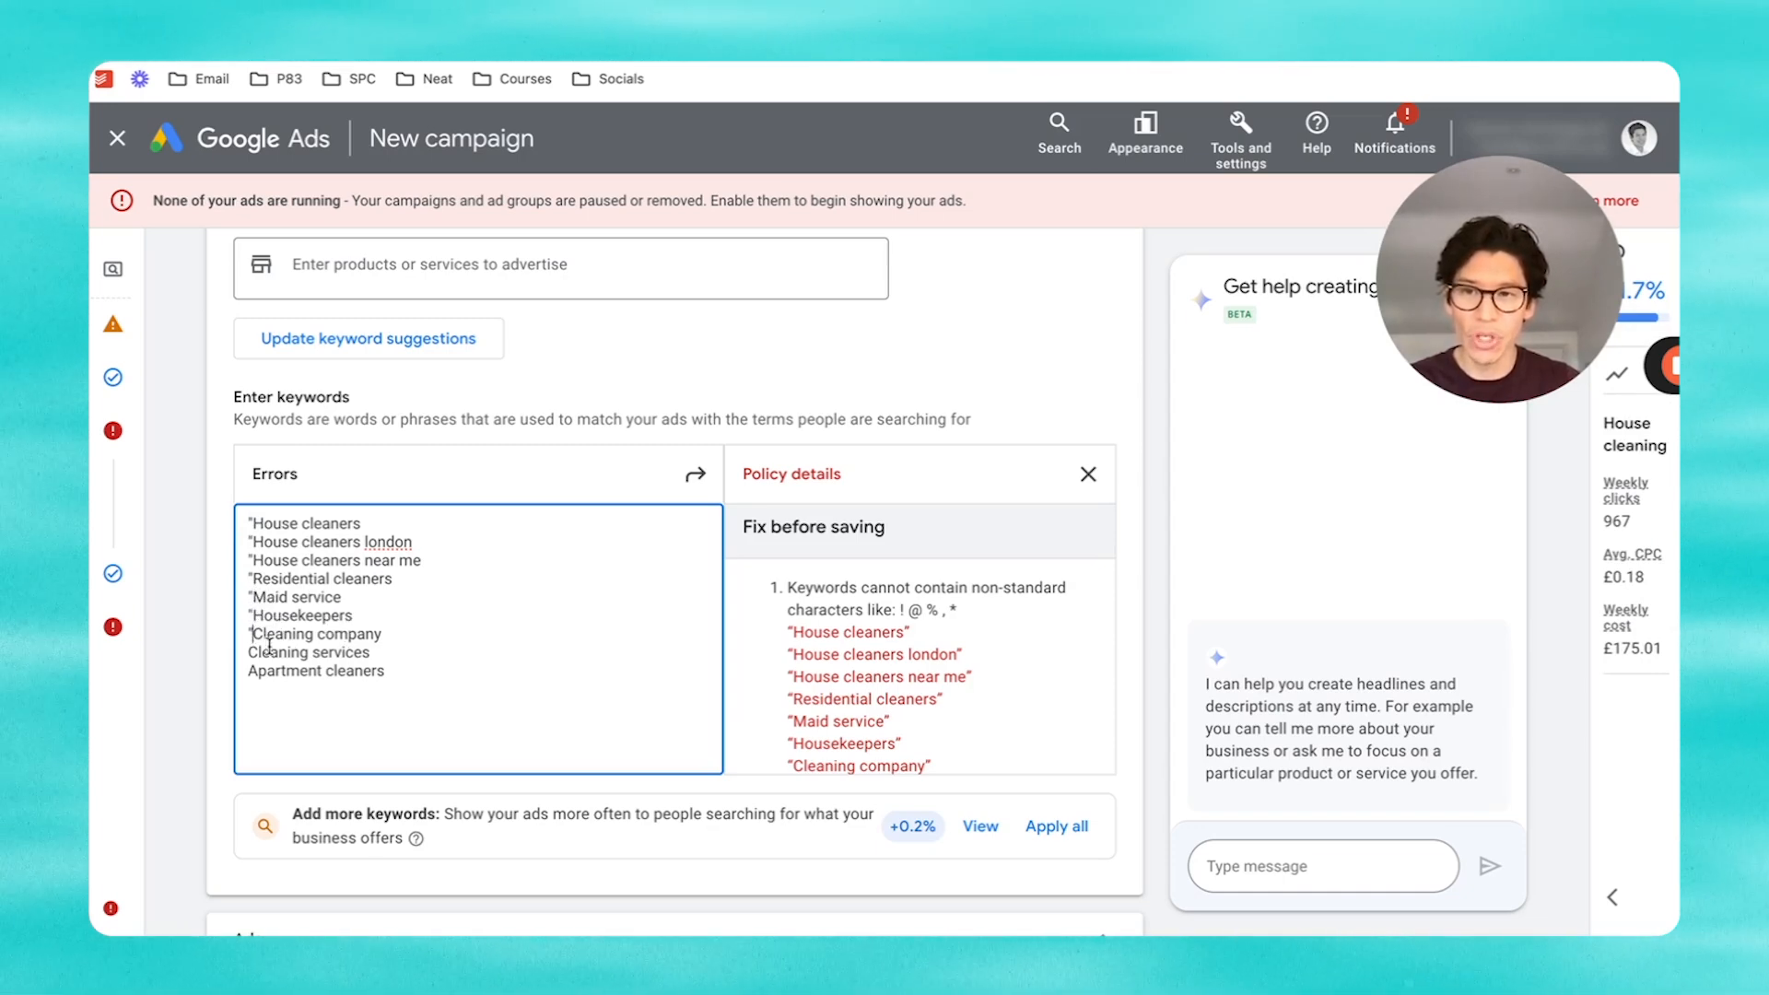
{"action": "left_click", "coordinate": [249, 652]}
{"action": "type", "text": "\""}
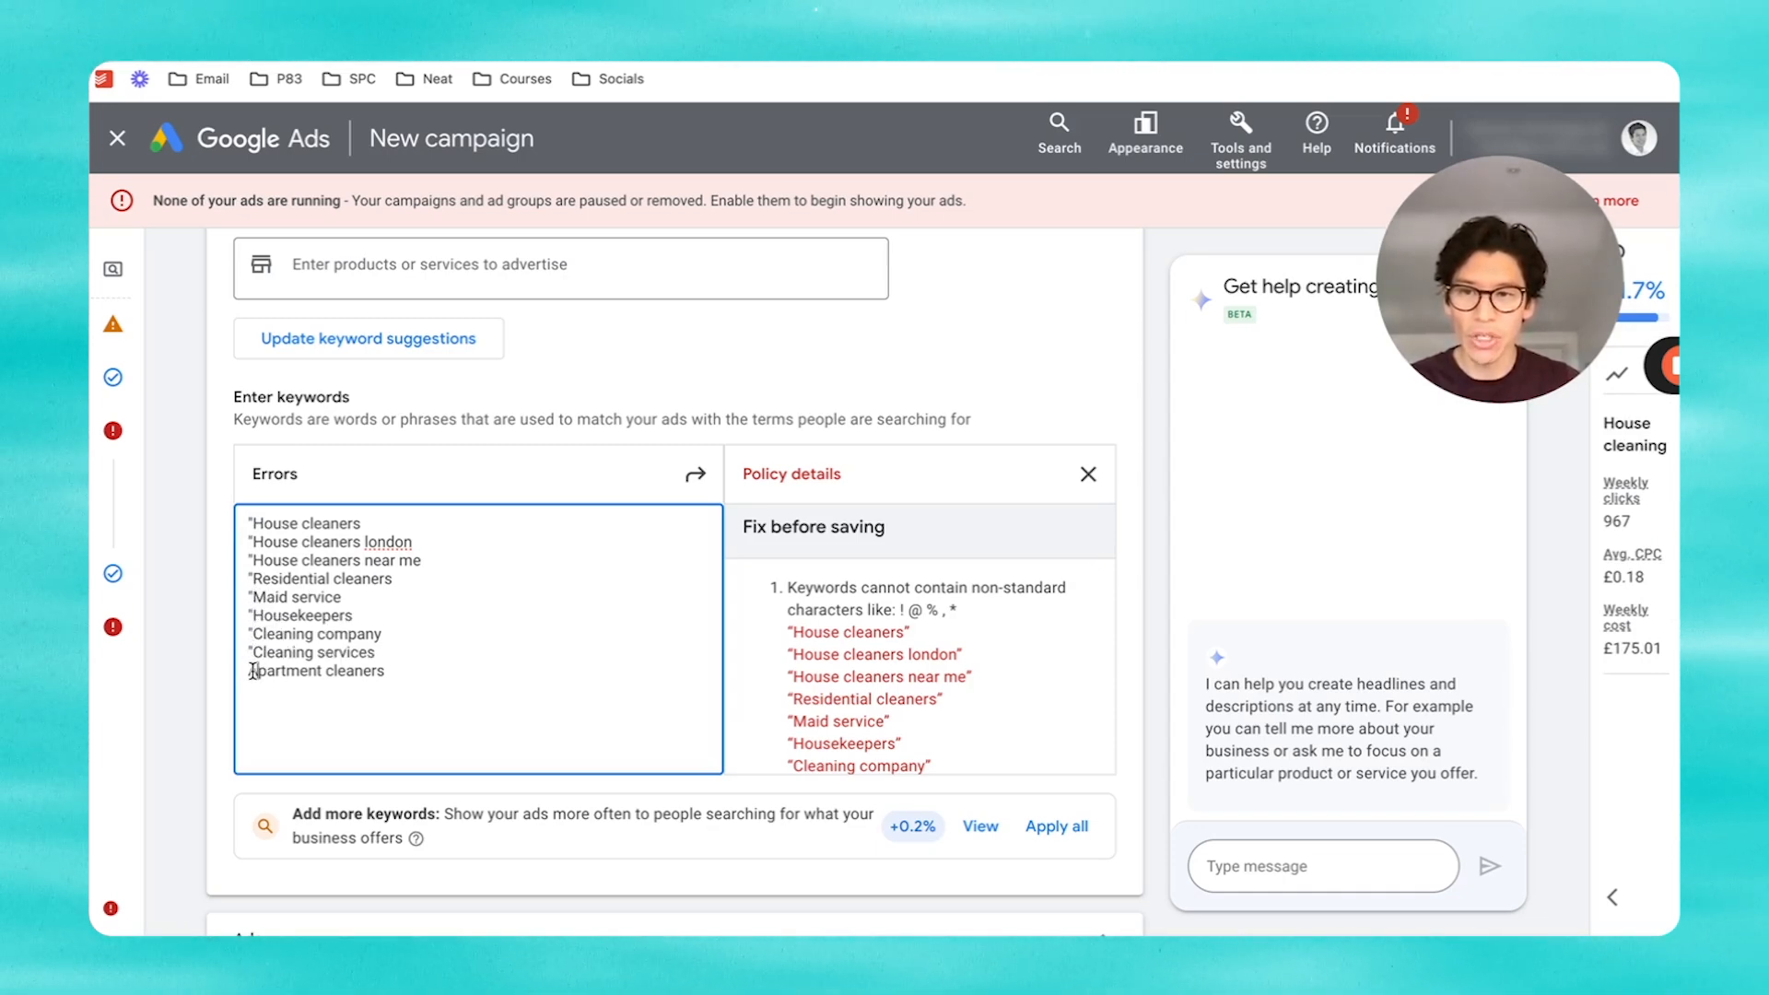
{"action": "type", "text": "\""}
{"action": "key", "text": "BackSpace"}
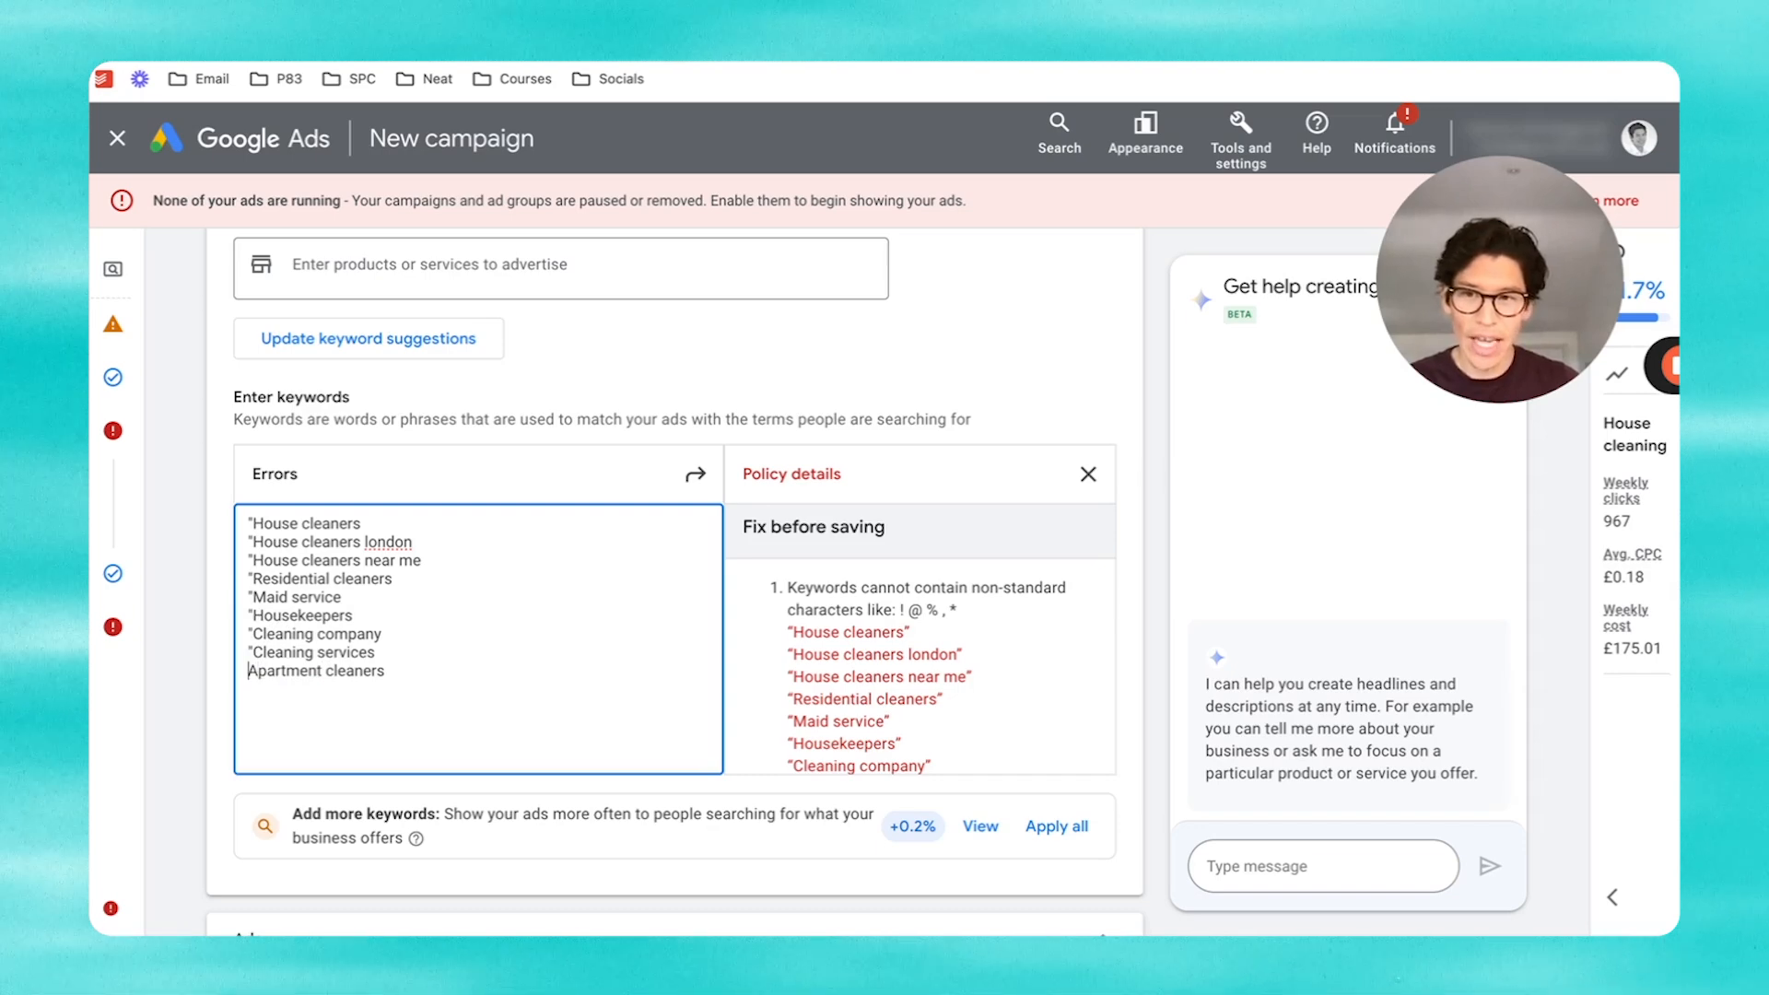
{"action": "key", "text": "Left"}
{"action": "type", "text": "\""}
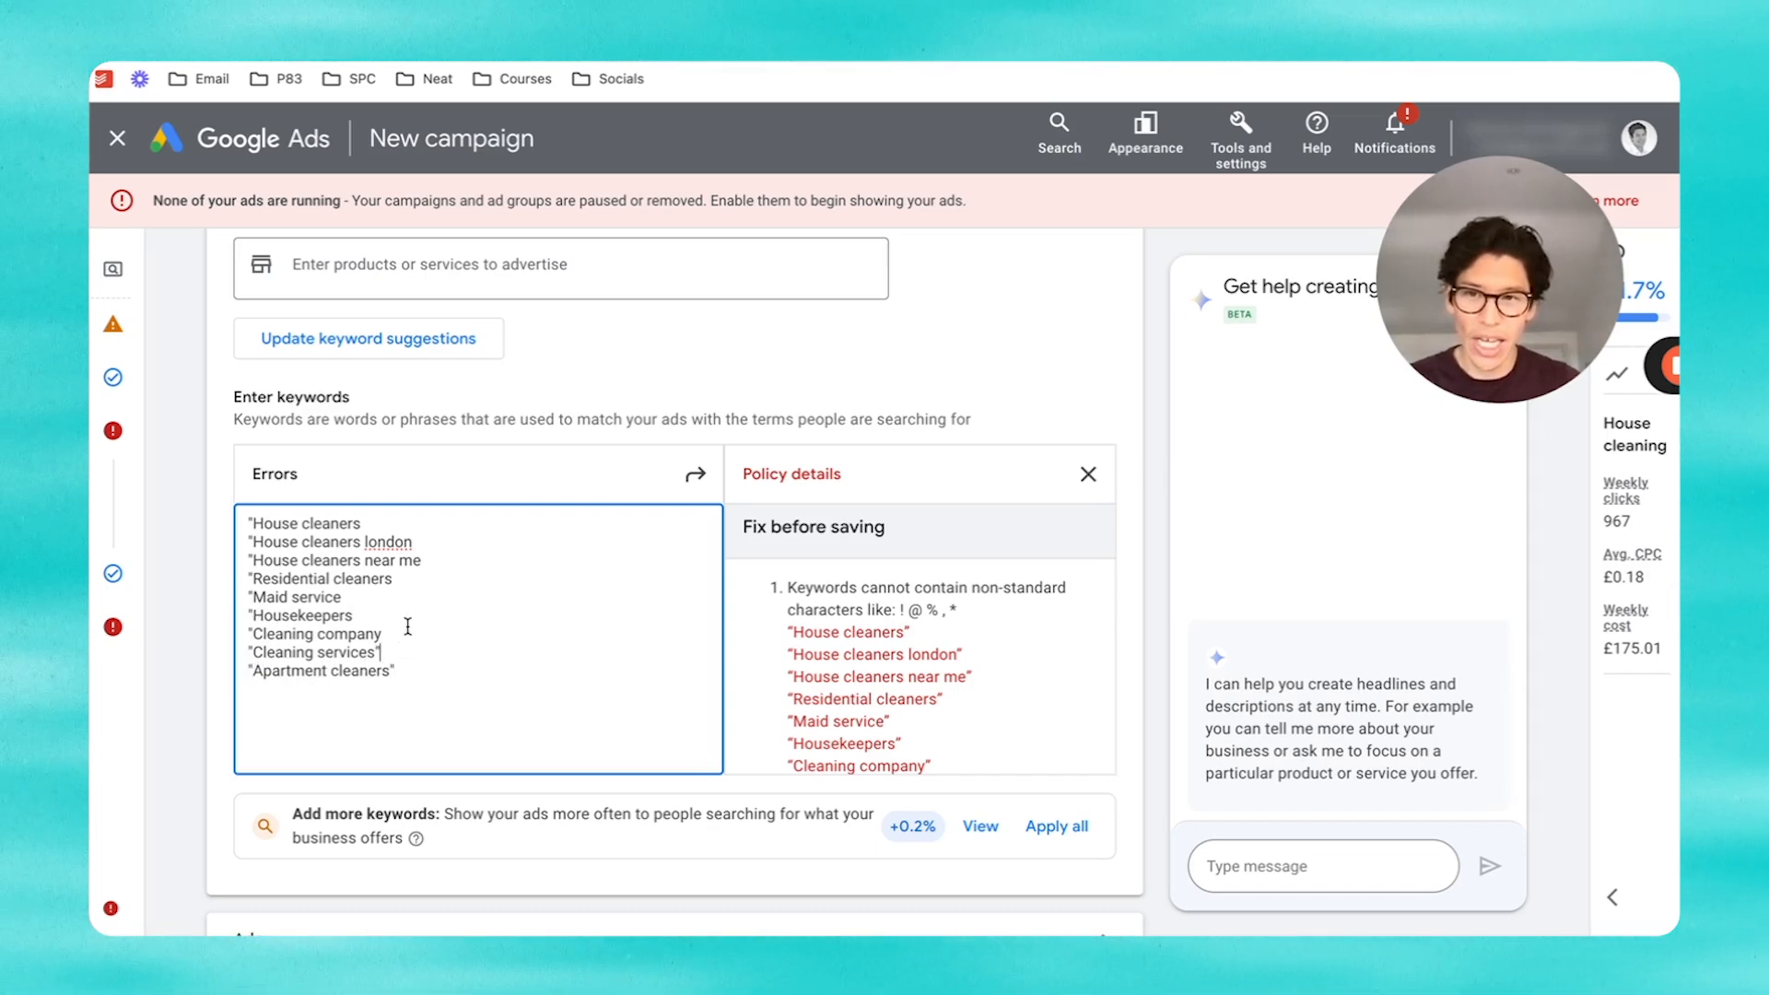
Step: Add closing quotation marks after each keyword and continue past the keywords and ads step
{"action": "left_click", "coordinate": [383, 634]}
{"action": "type", "text": "\""}
{"action": "left_click", "coordinate": [385, 615]}
{"action": "type", "text": "\""}
{"action": "left_click", "coordinate": [384, 598]}
{"action": "type", "text": "\""}
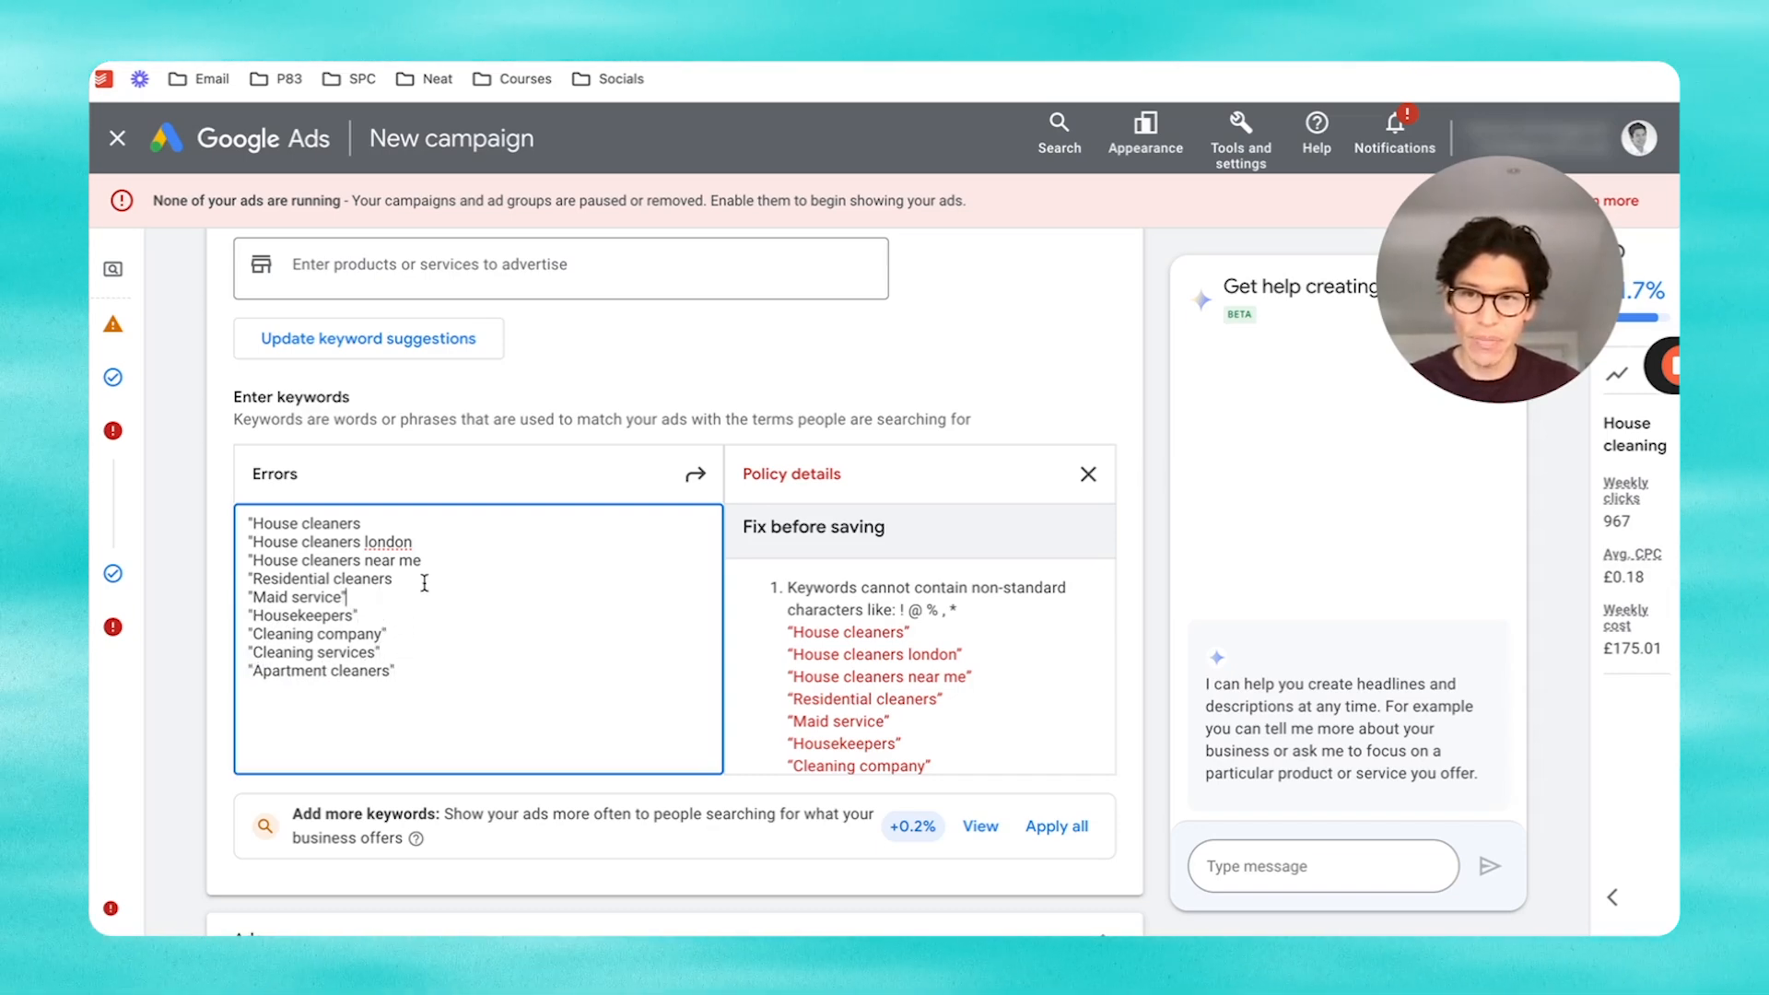
{"action": "left_click", "coordinate": [423, 581]}
{"action": "type", "text": "\""}
{"action": "left_click", "coordinate": [451, 560]}
{"action": "type", "text": "\""}
{"action": "left_click", "coordinate": [426, 544]}
{"action": "type", "text": "\""}
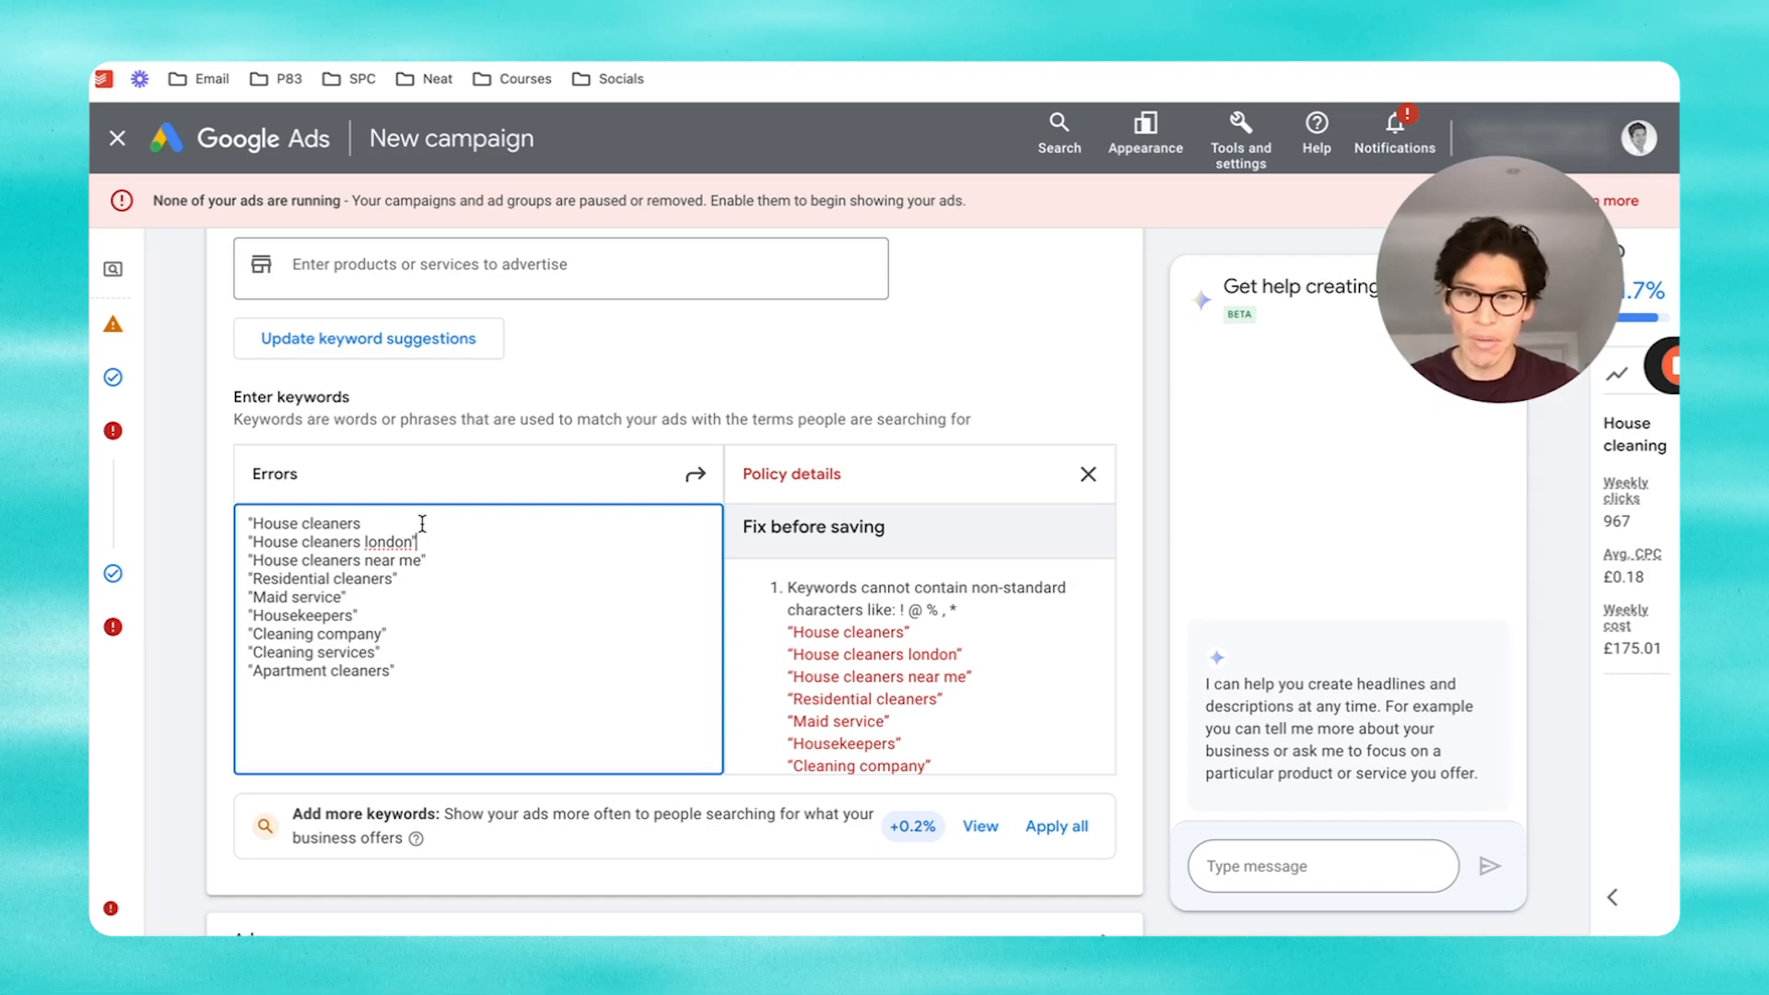
{"action": "left_click", "coordinate": [422, 523]}
{"action": "type", "text": "\""}
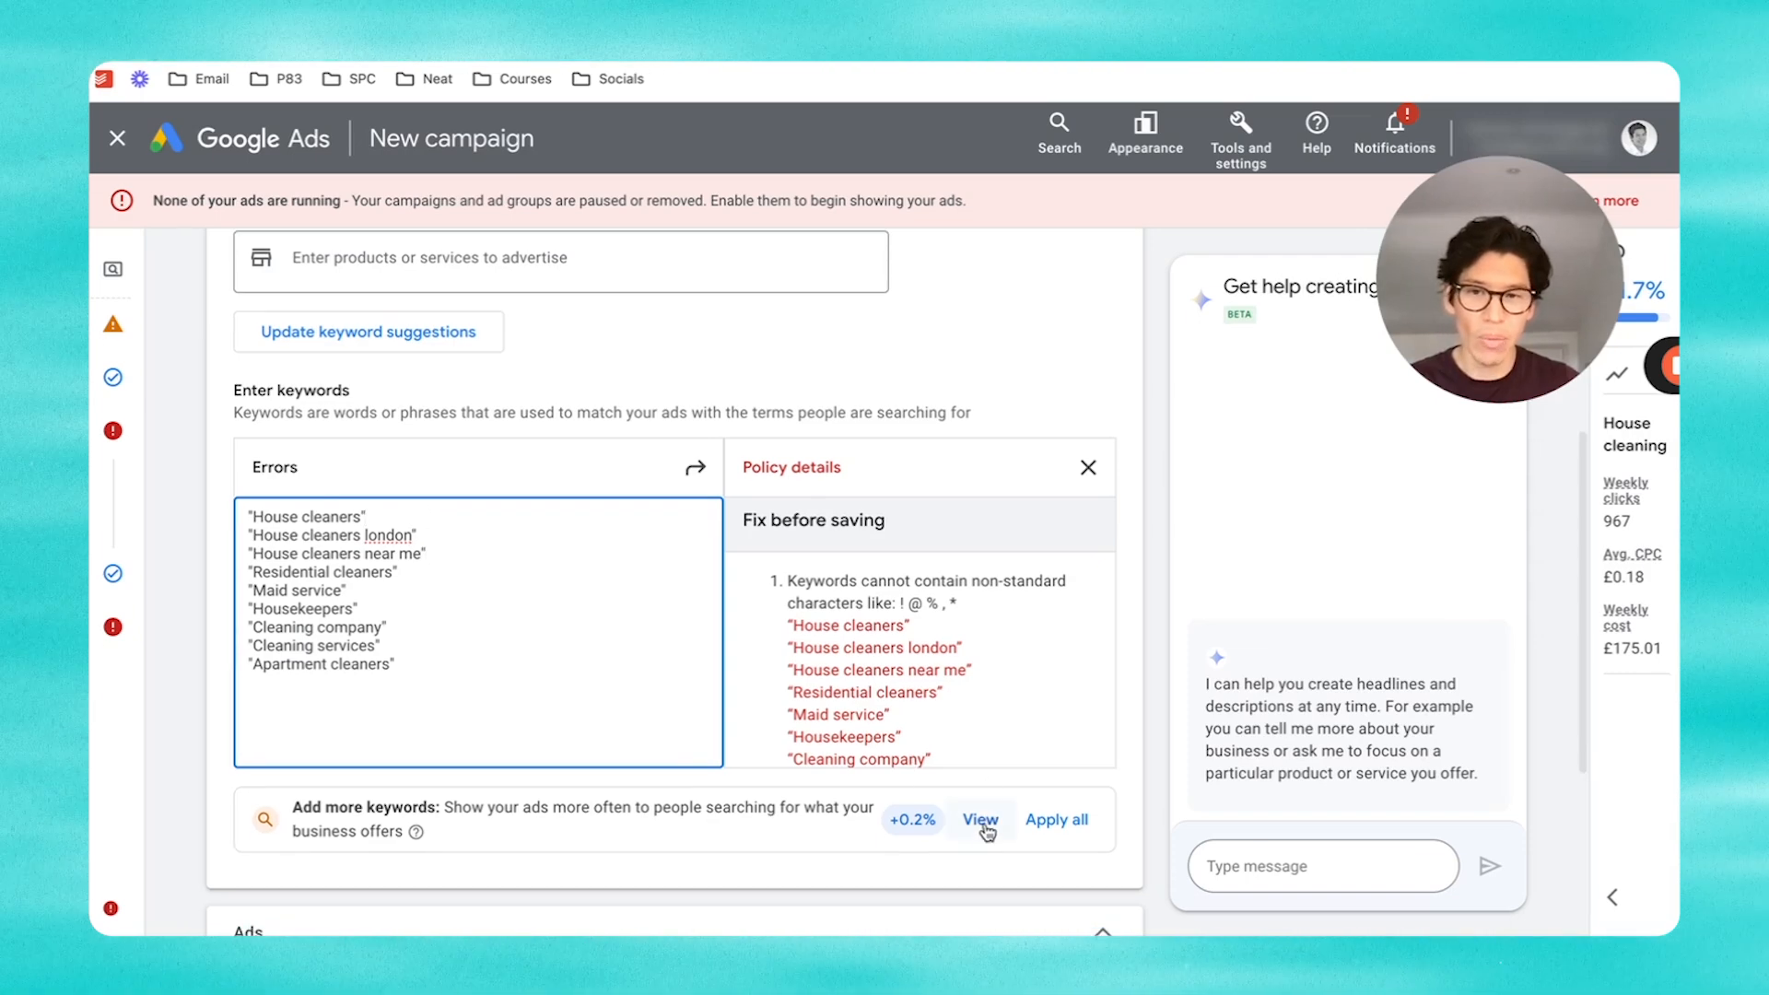
{"action": "scroll", "coordinate": [952, 845], "scroll_direction": "down", "scroll_amount": 4}
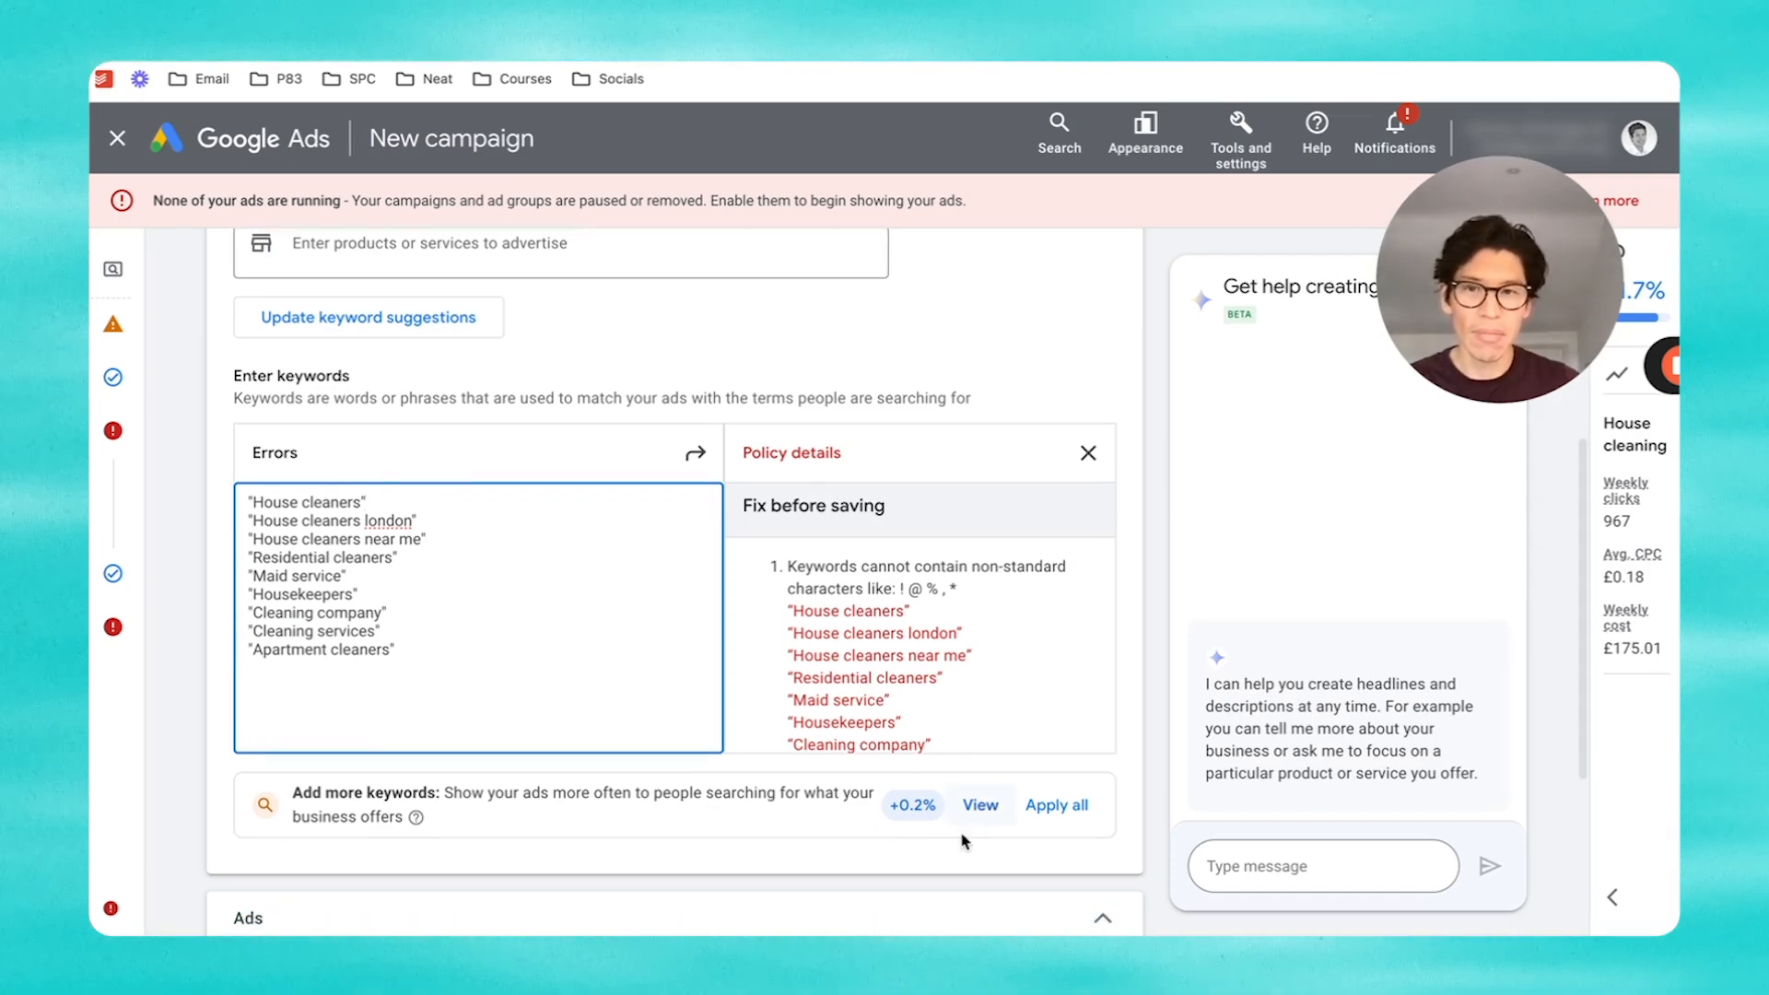
{"action": "left_click", "coordinate": [1112, 859]}
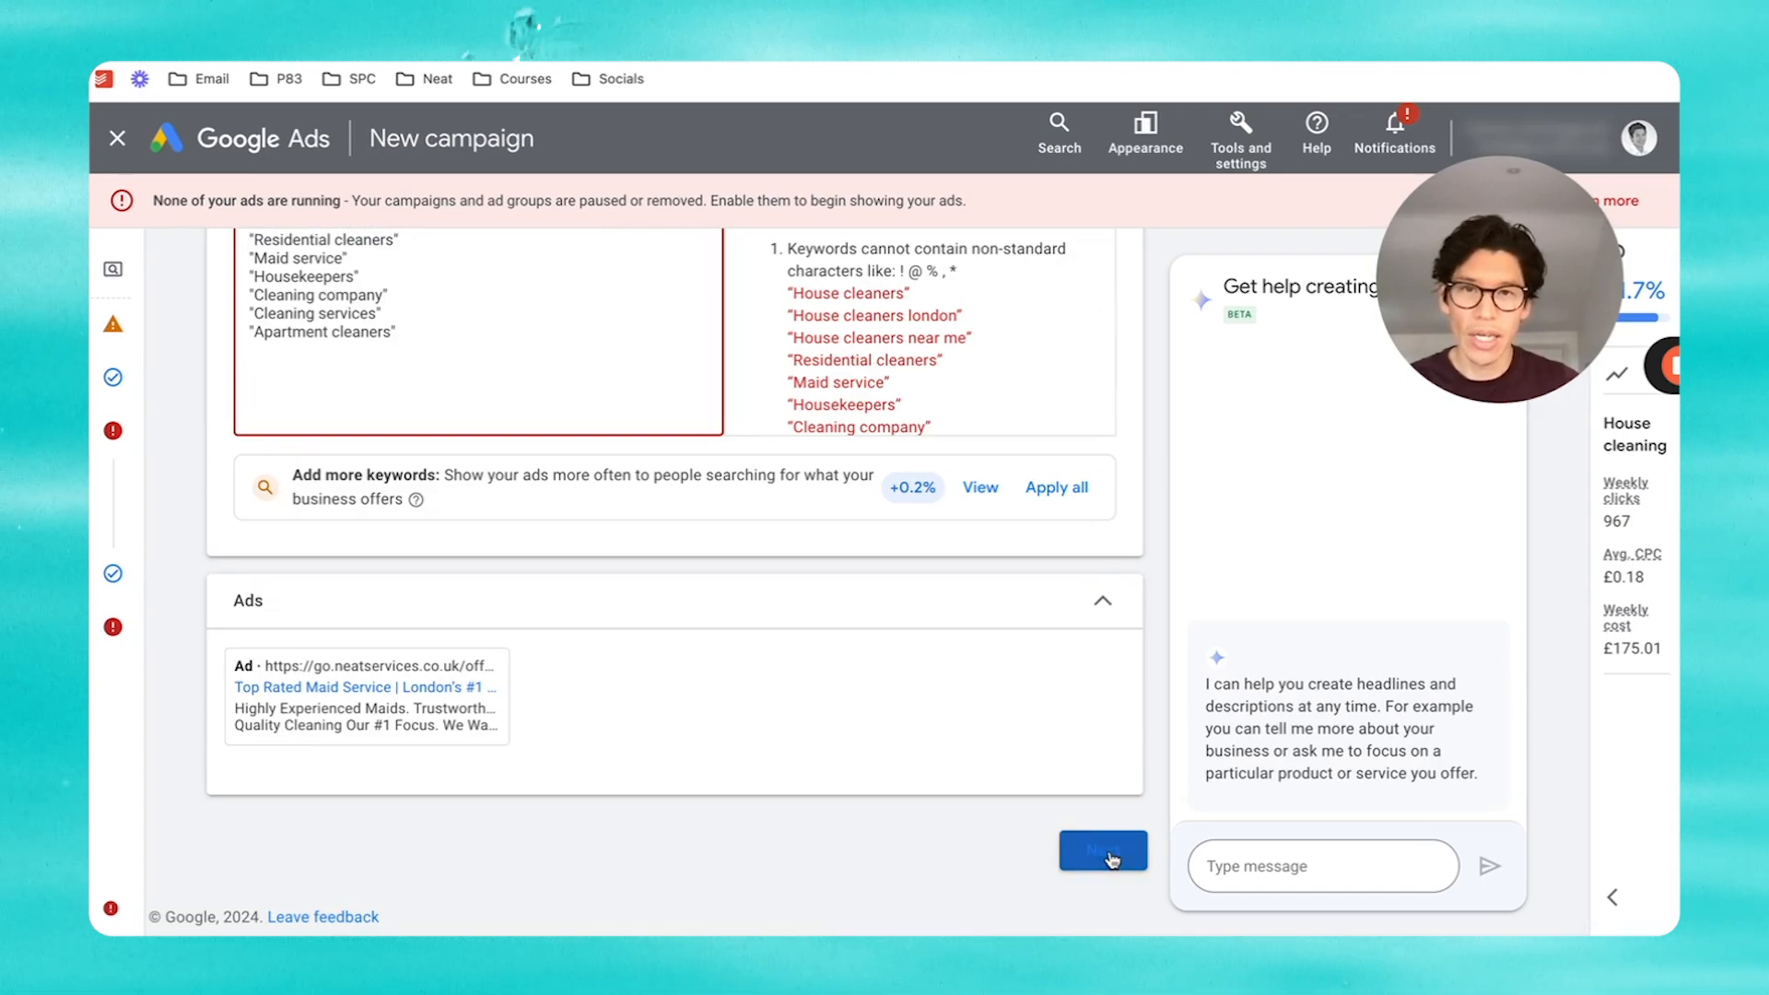
Step: Move from the budget to the review summary and publish Test google ads campaign
{"action": "scroll", "coordinate": [977, 724], "scroll_direction": "down", "scroll_amount": 3}
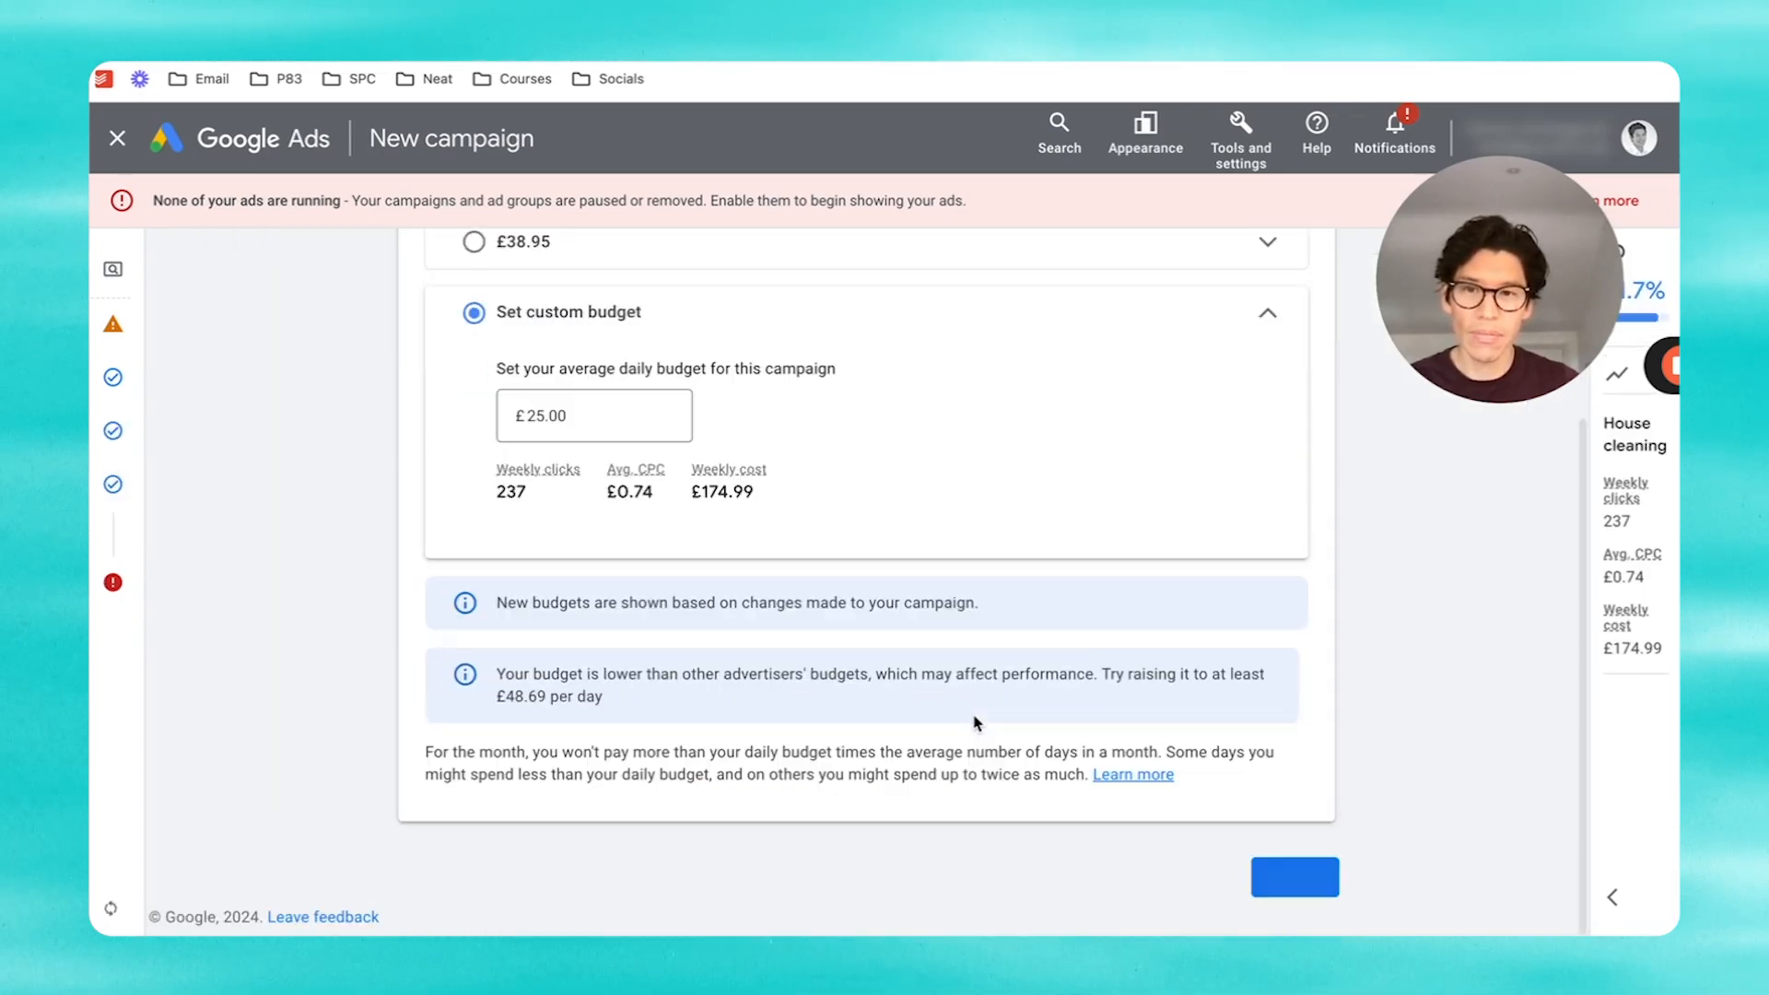
{"action": "left_click", "coordinate": [1295, 880]}
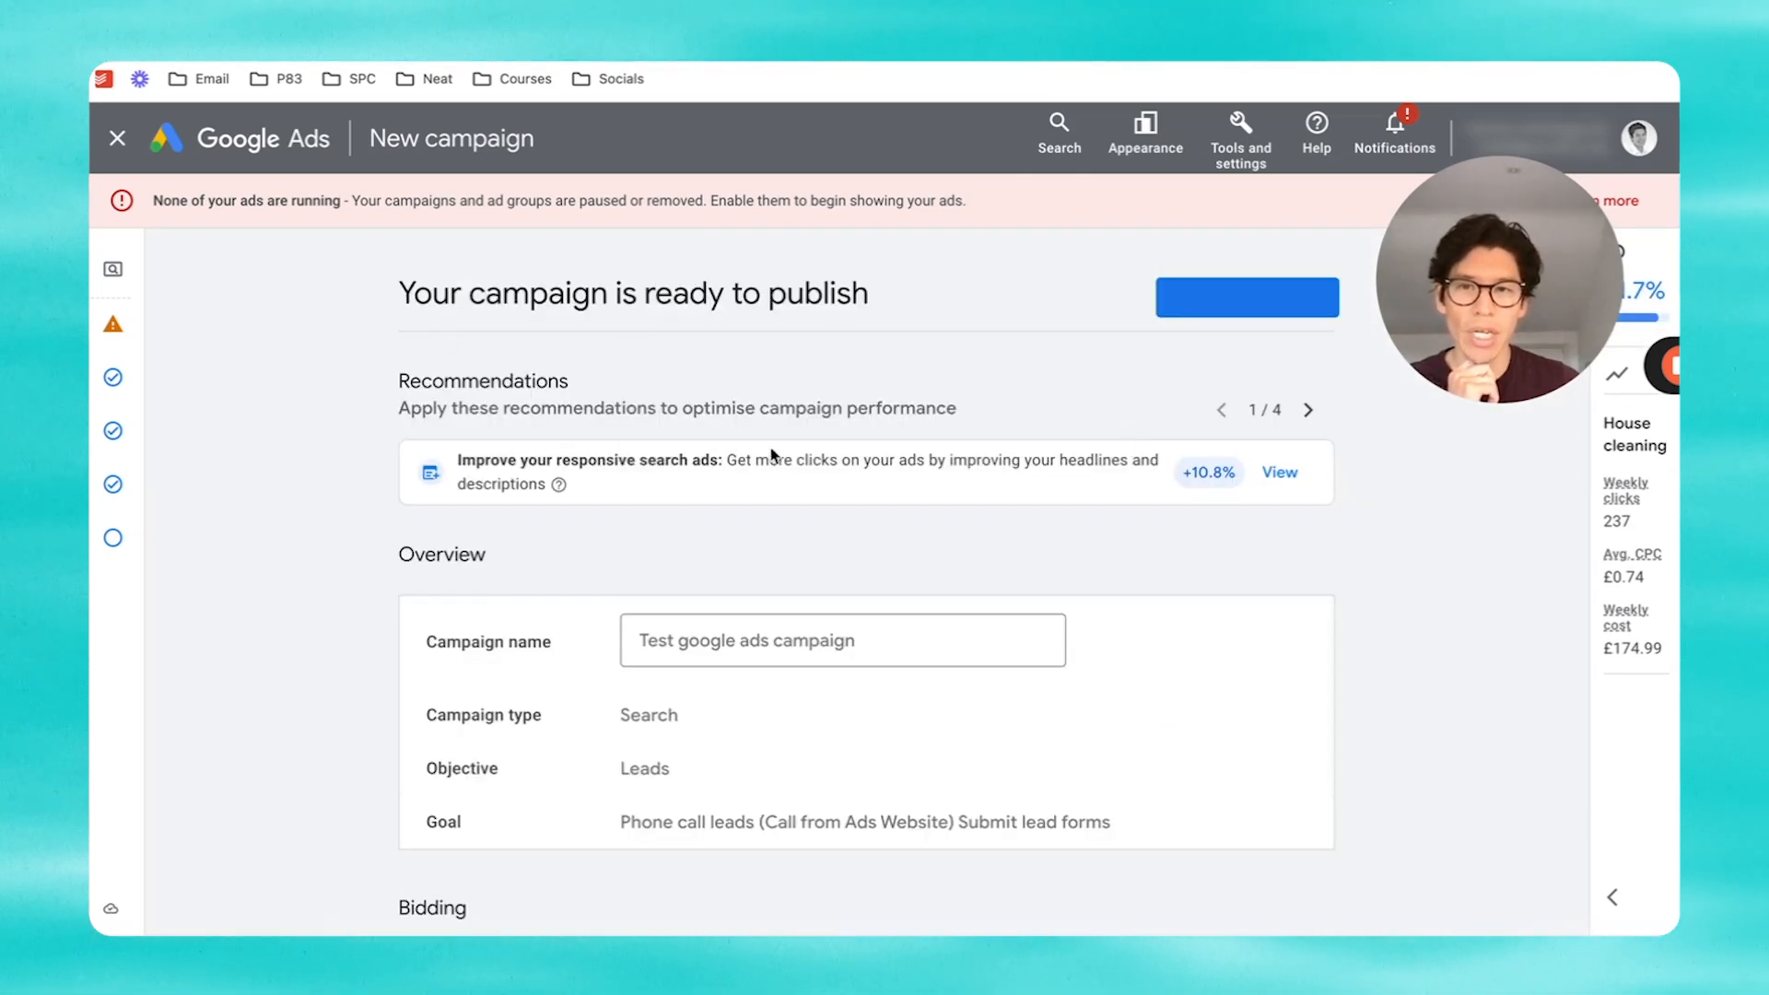
{"action": "scroll", "coordinate": [785, 456], "scroll_direction": "down", "scroll_amount": 1}
{"action": "scroll", "coordinate": [785, 455], "scroll_direction": "down", "scroll_amount": 10}
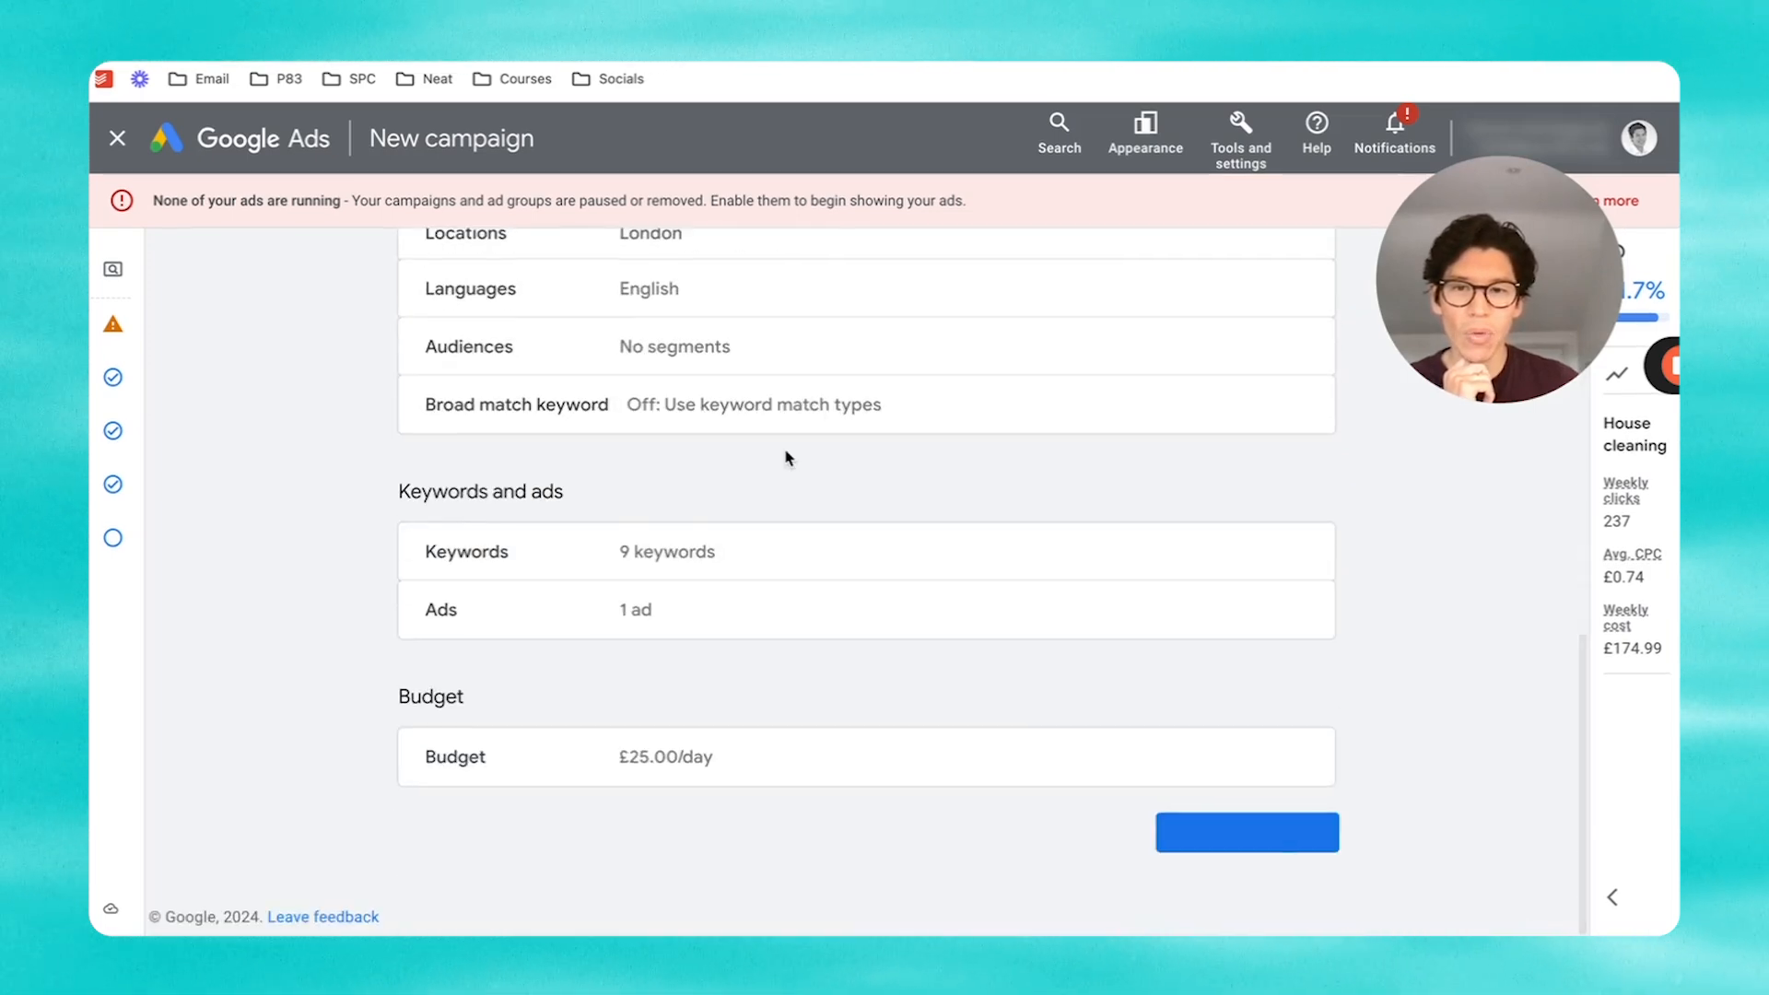
{"action": "left_click", "coordinate": [1262, 833]}
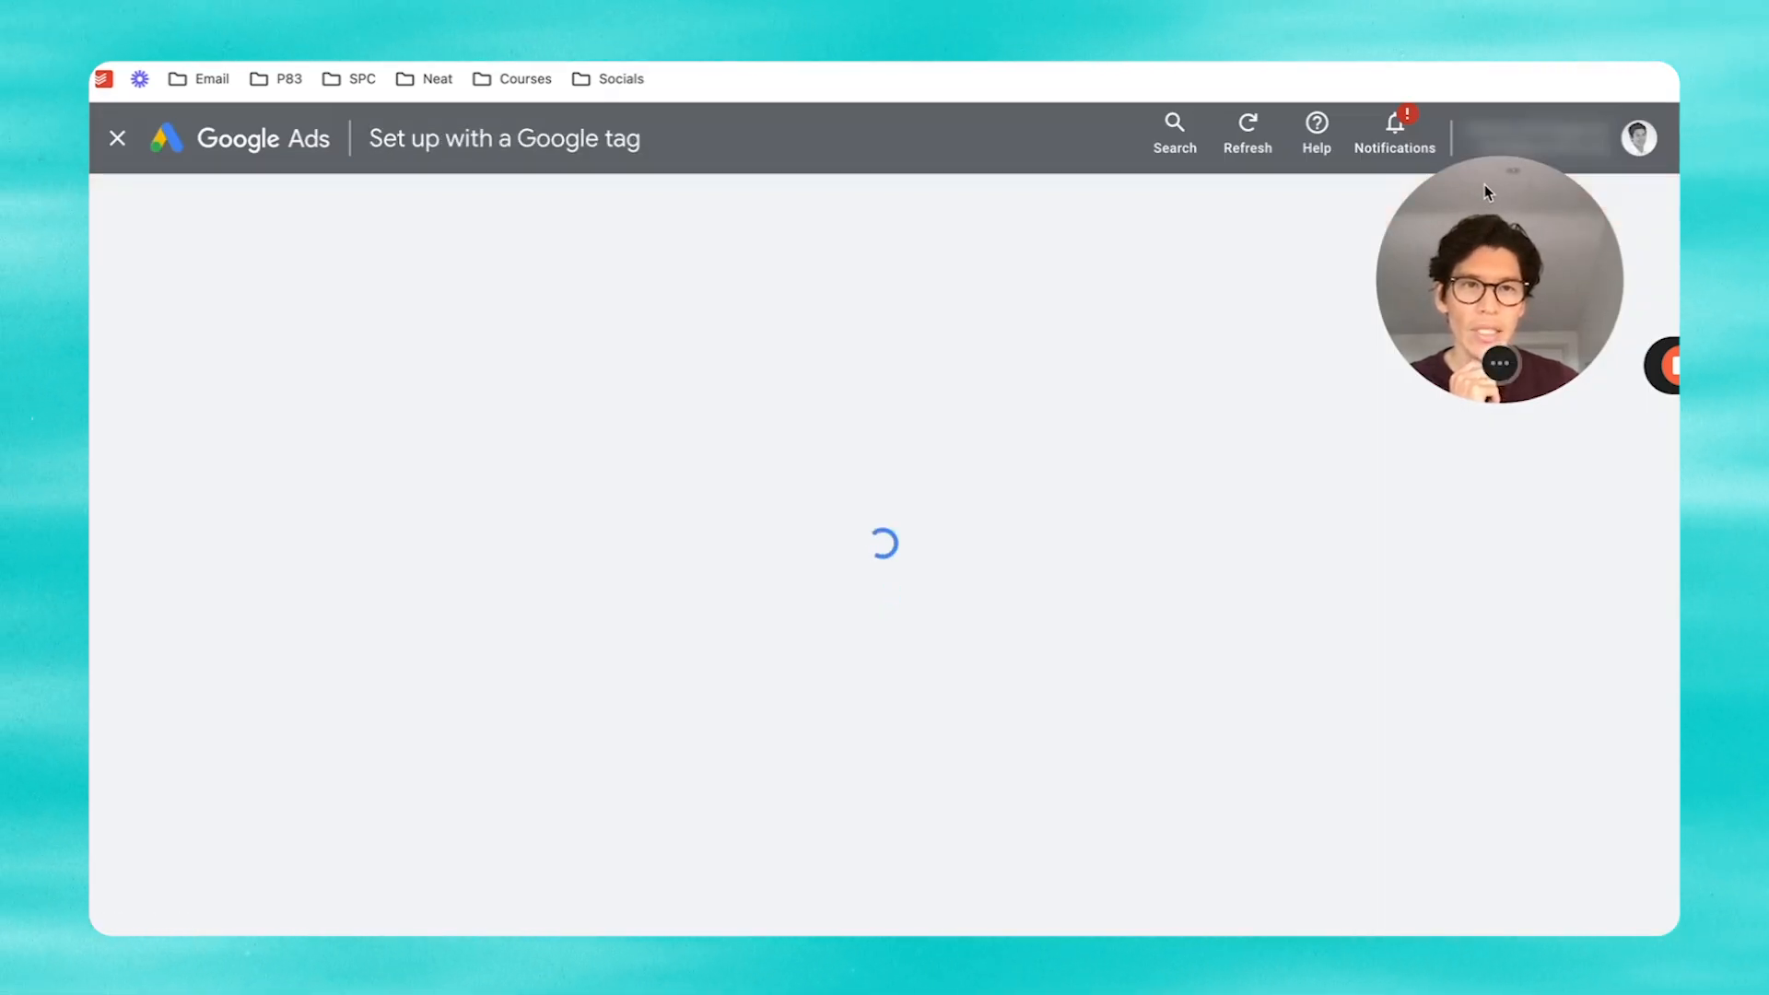
Step: Look over the Google tag install options, then back out and close the tag setup
{"action": "left_click_drag", "start_coordinate": [1485, 187], "coordinate": [1418, 242]}
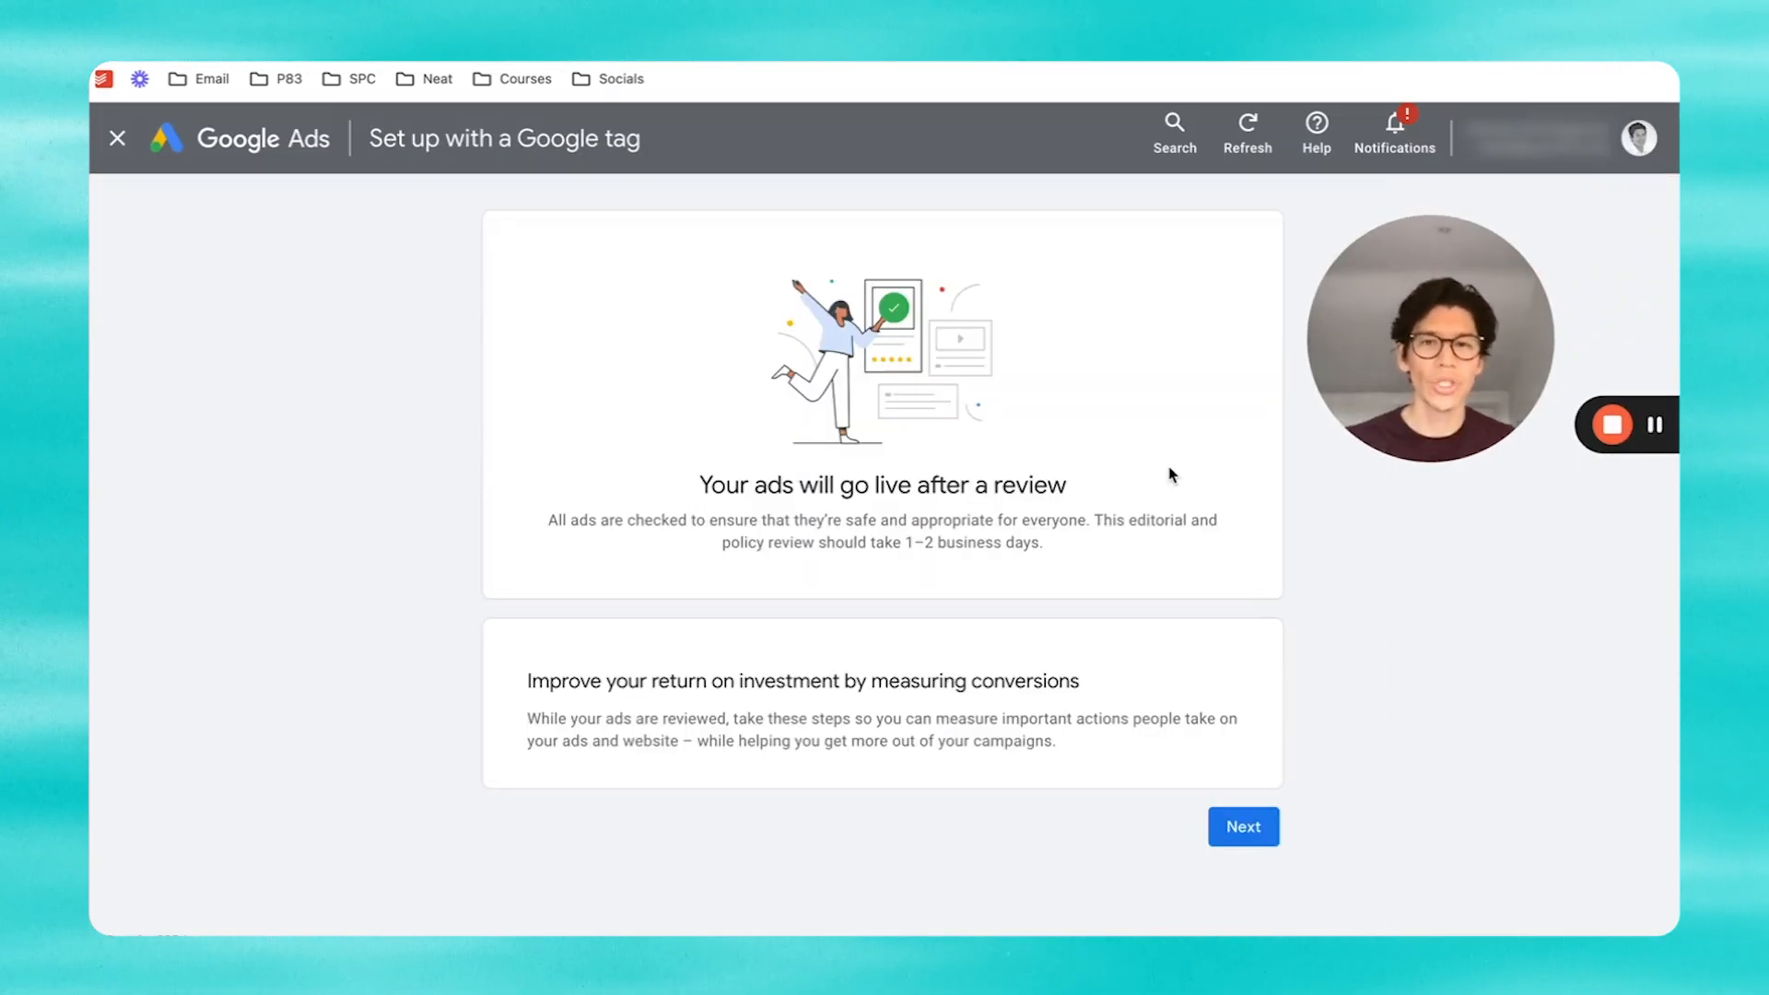
{"action": "left_click", "coordinate": [1243, 828]}
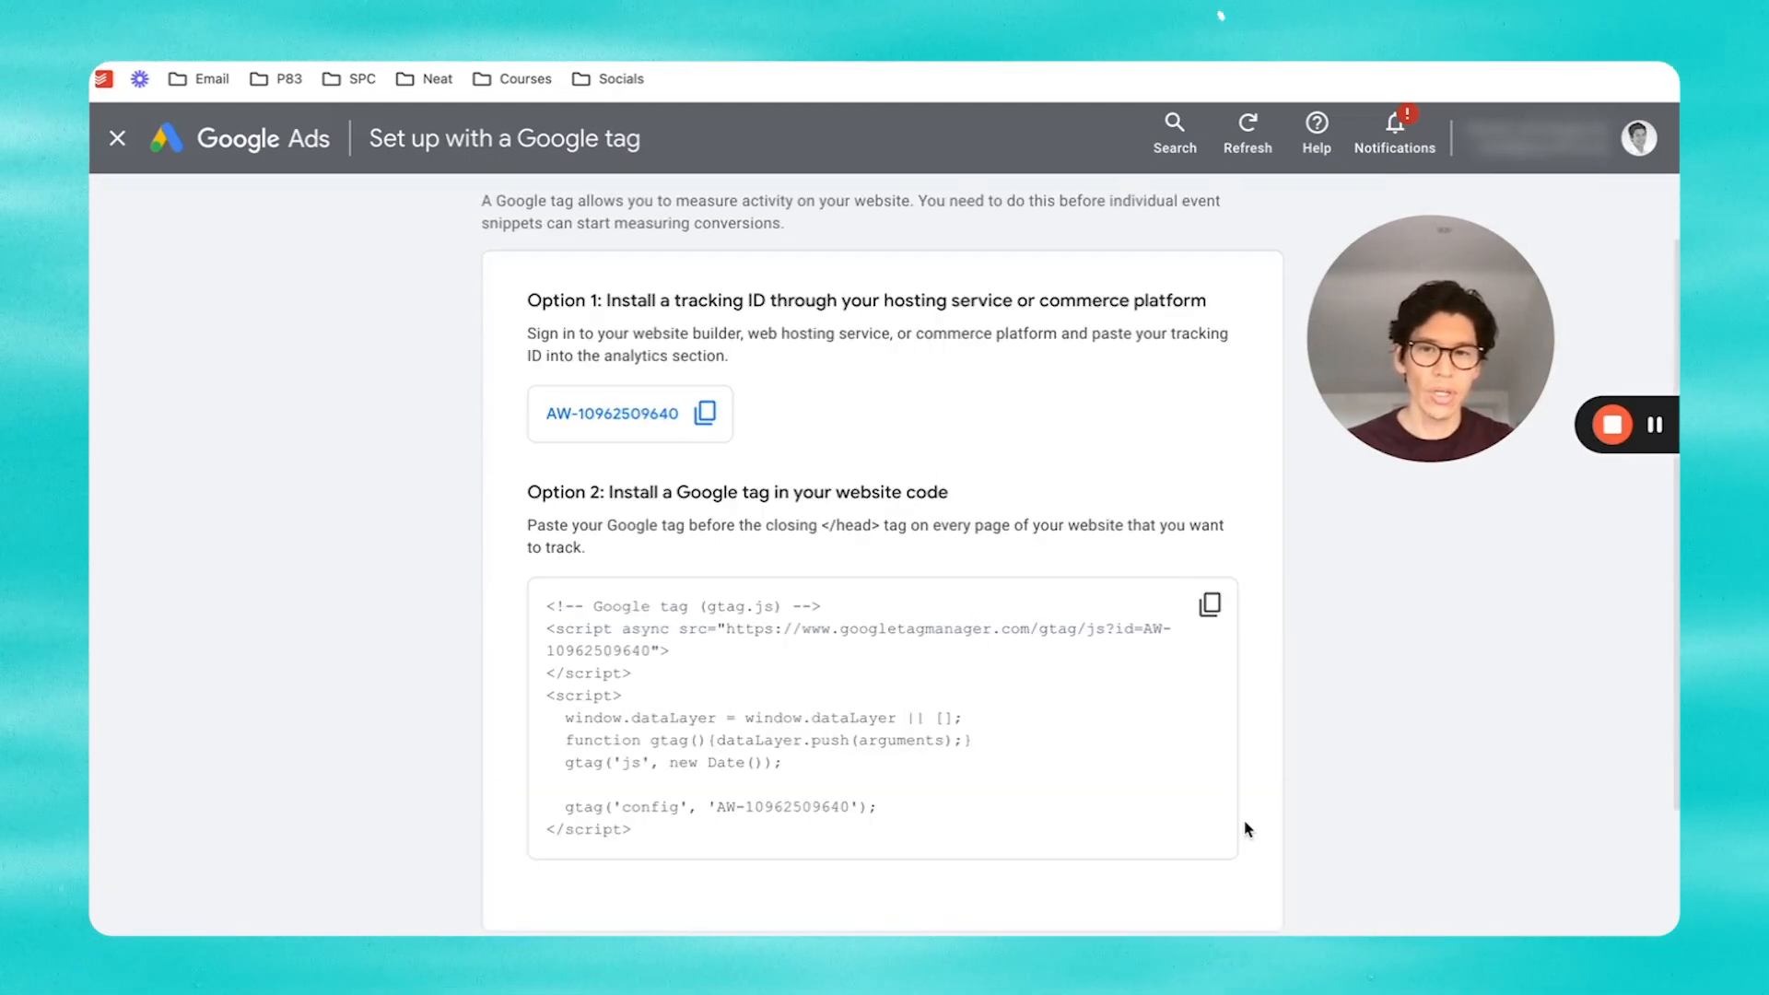
{"action": "scroll", "coordinate": [1189, 737], "scroll_direction": "down", "scroll_amount": 2}
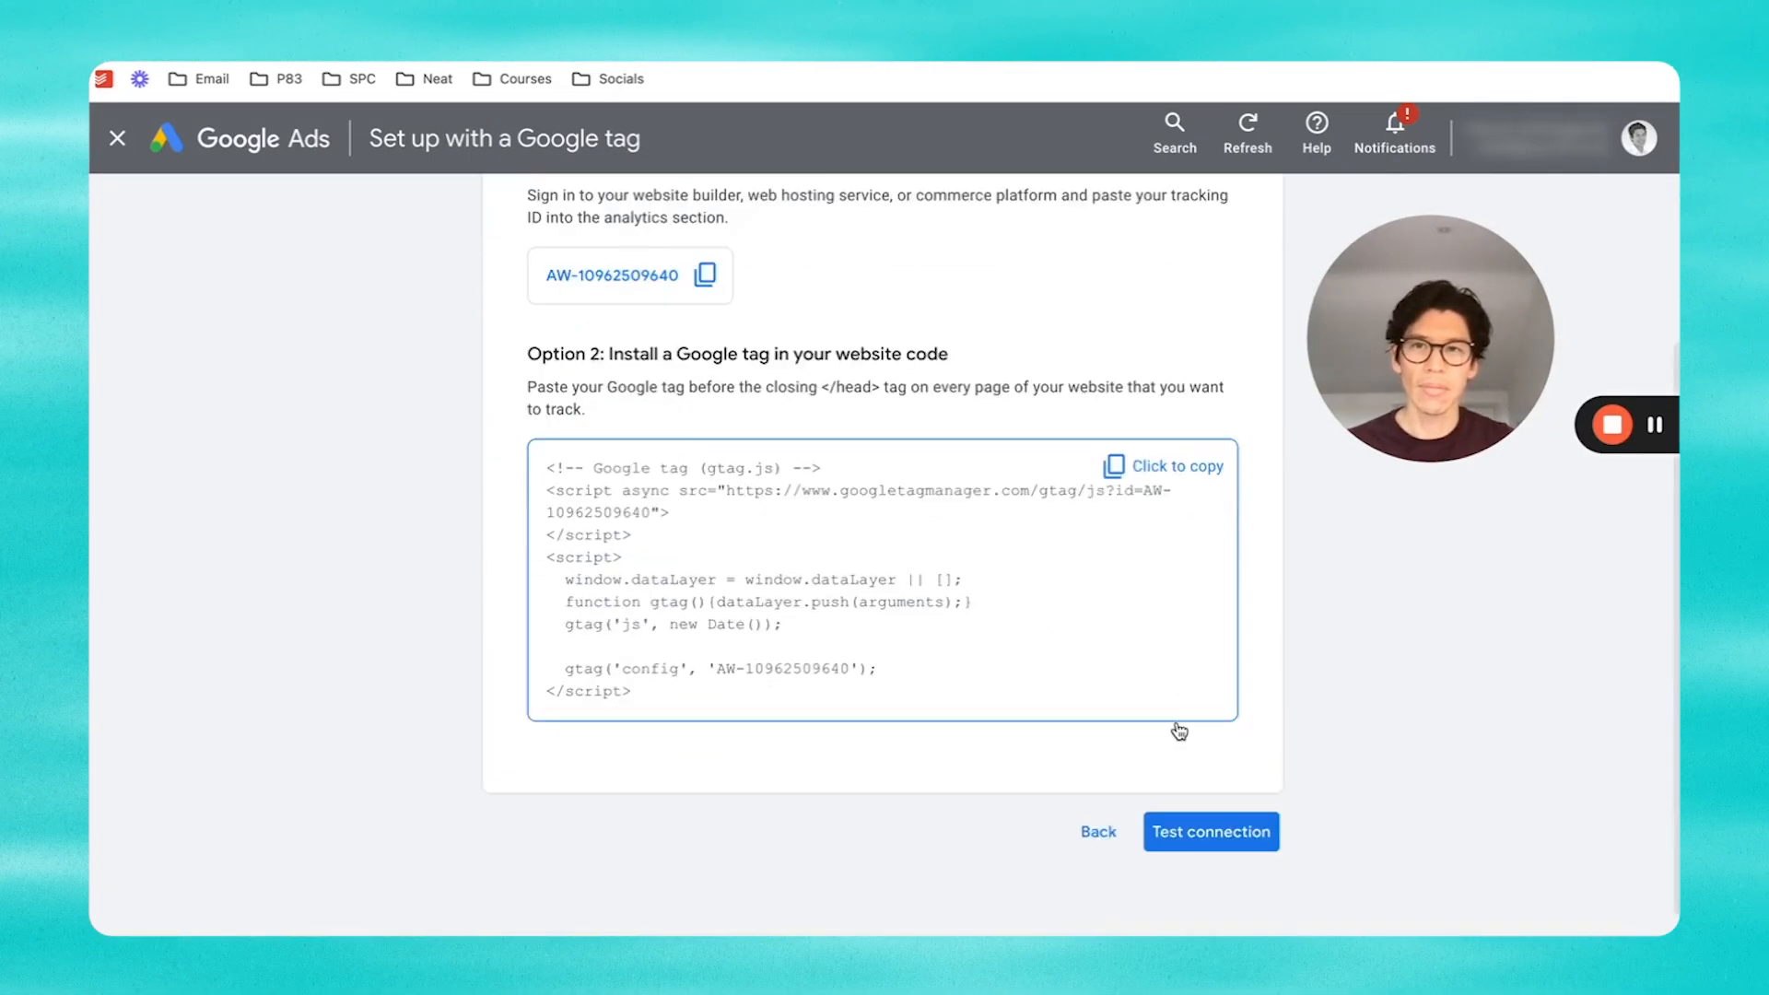
{"action": "left_click", "coordinate": [1097, 806]}
{"action": "left_click", "coordinate": [117, 142]}
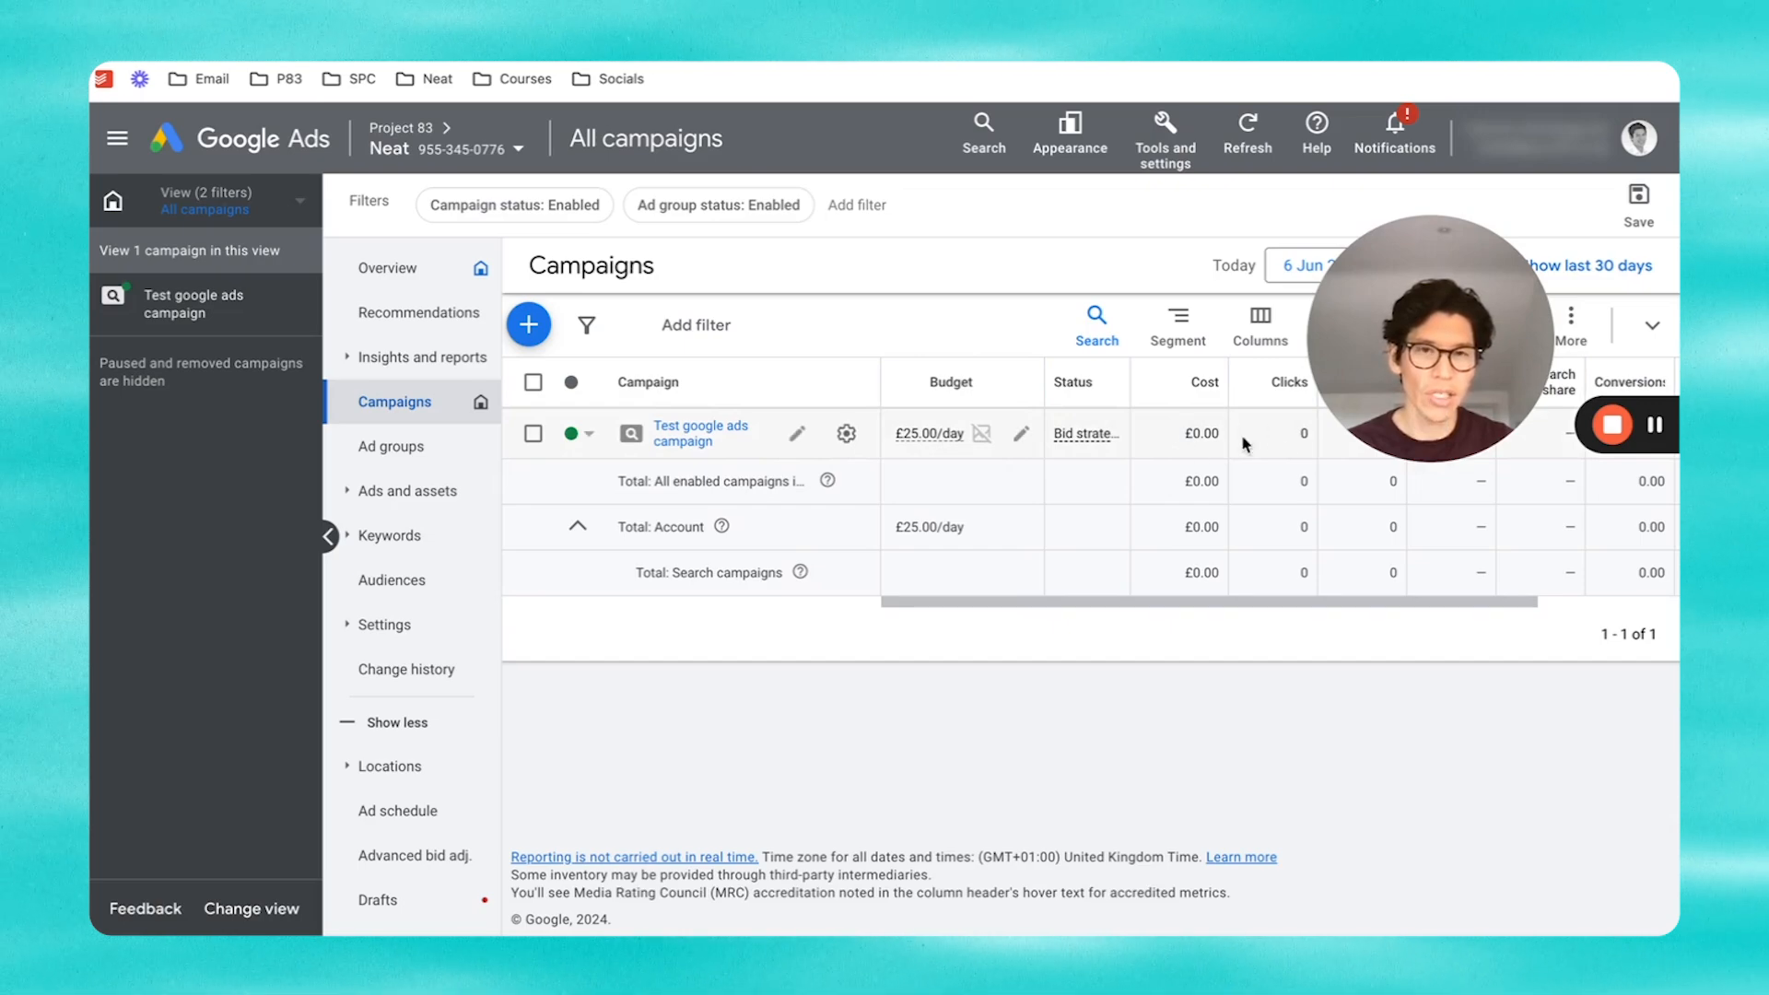
Step: Set Test google ads campaign's status to Paused and open its Ad Groups page
{"action": "left_click", "coordinate": [573, 434]}
{"action": "left_click", "coordinate": [608, 509]}
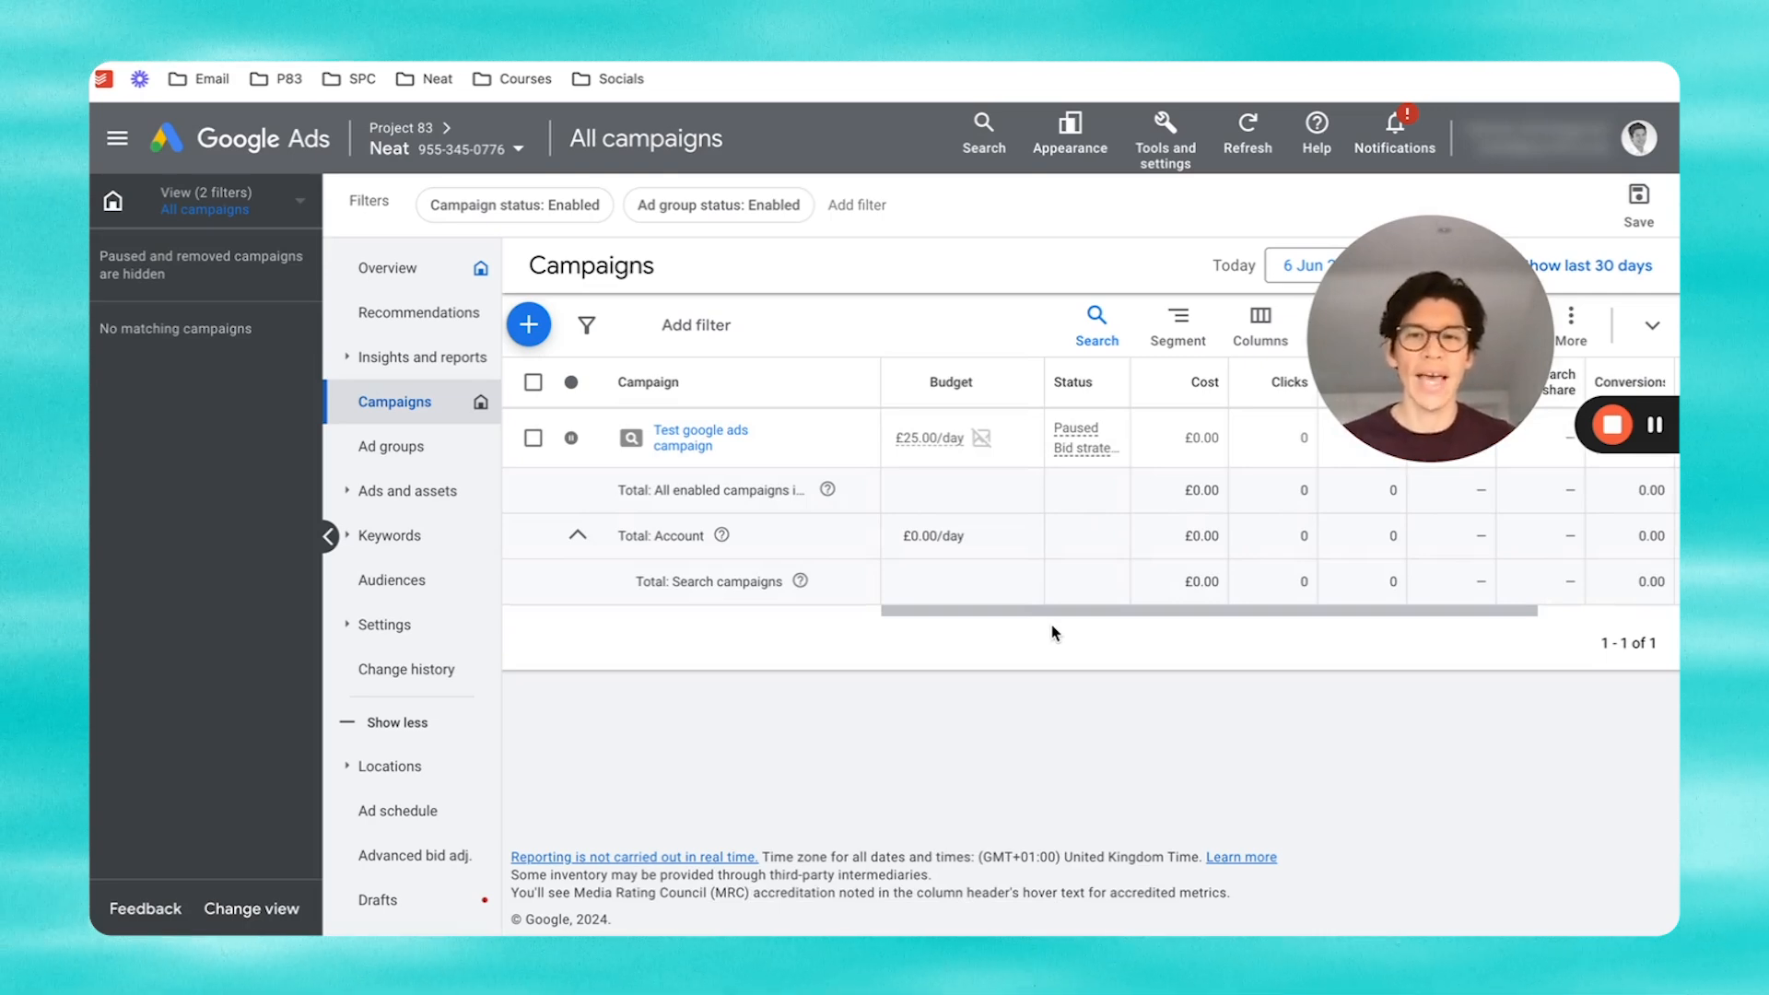
{"action": "left_click", "coordinate": [683, 446]}
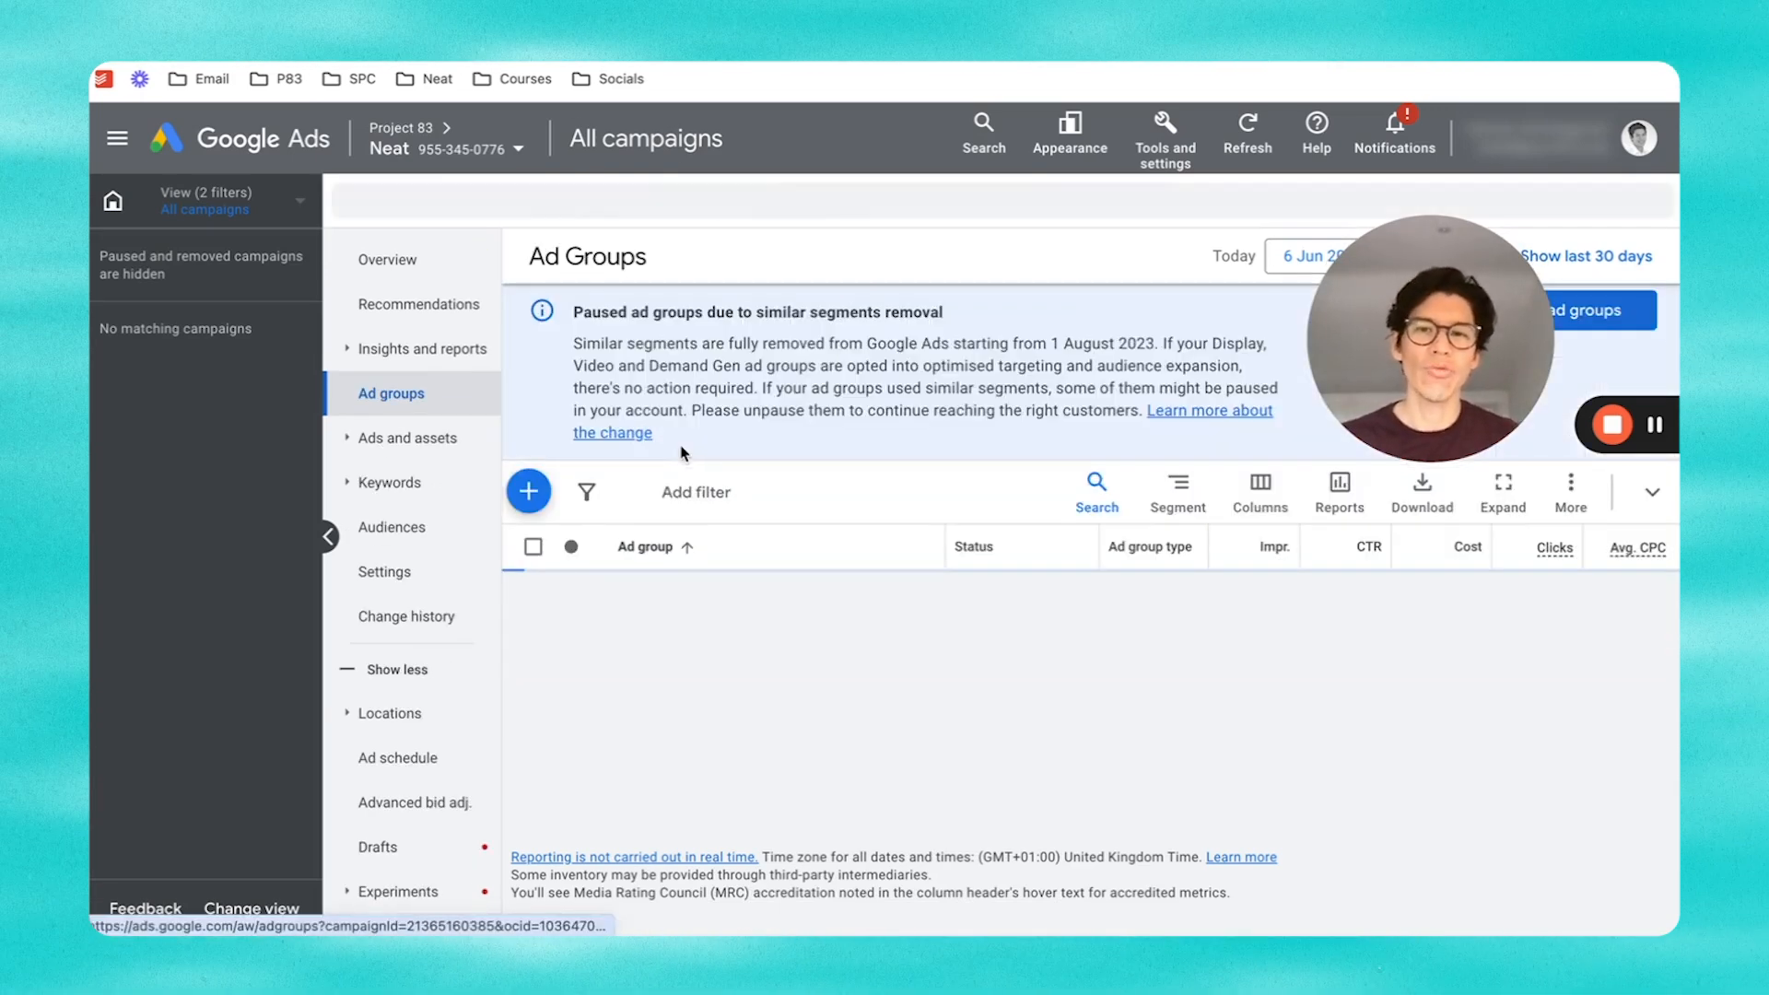
Step: Expand Insights and reports in the side menu and open Search terms
{"action": "left_click", "coordinate": [367, 358]}
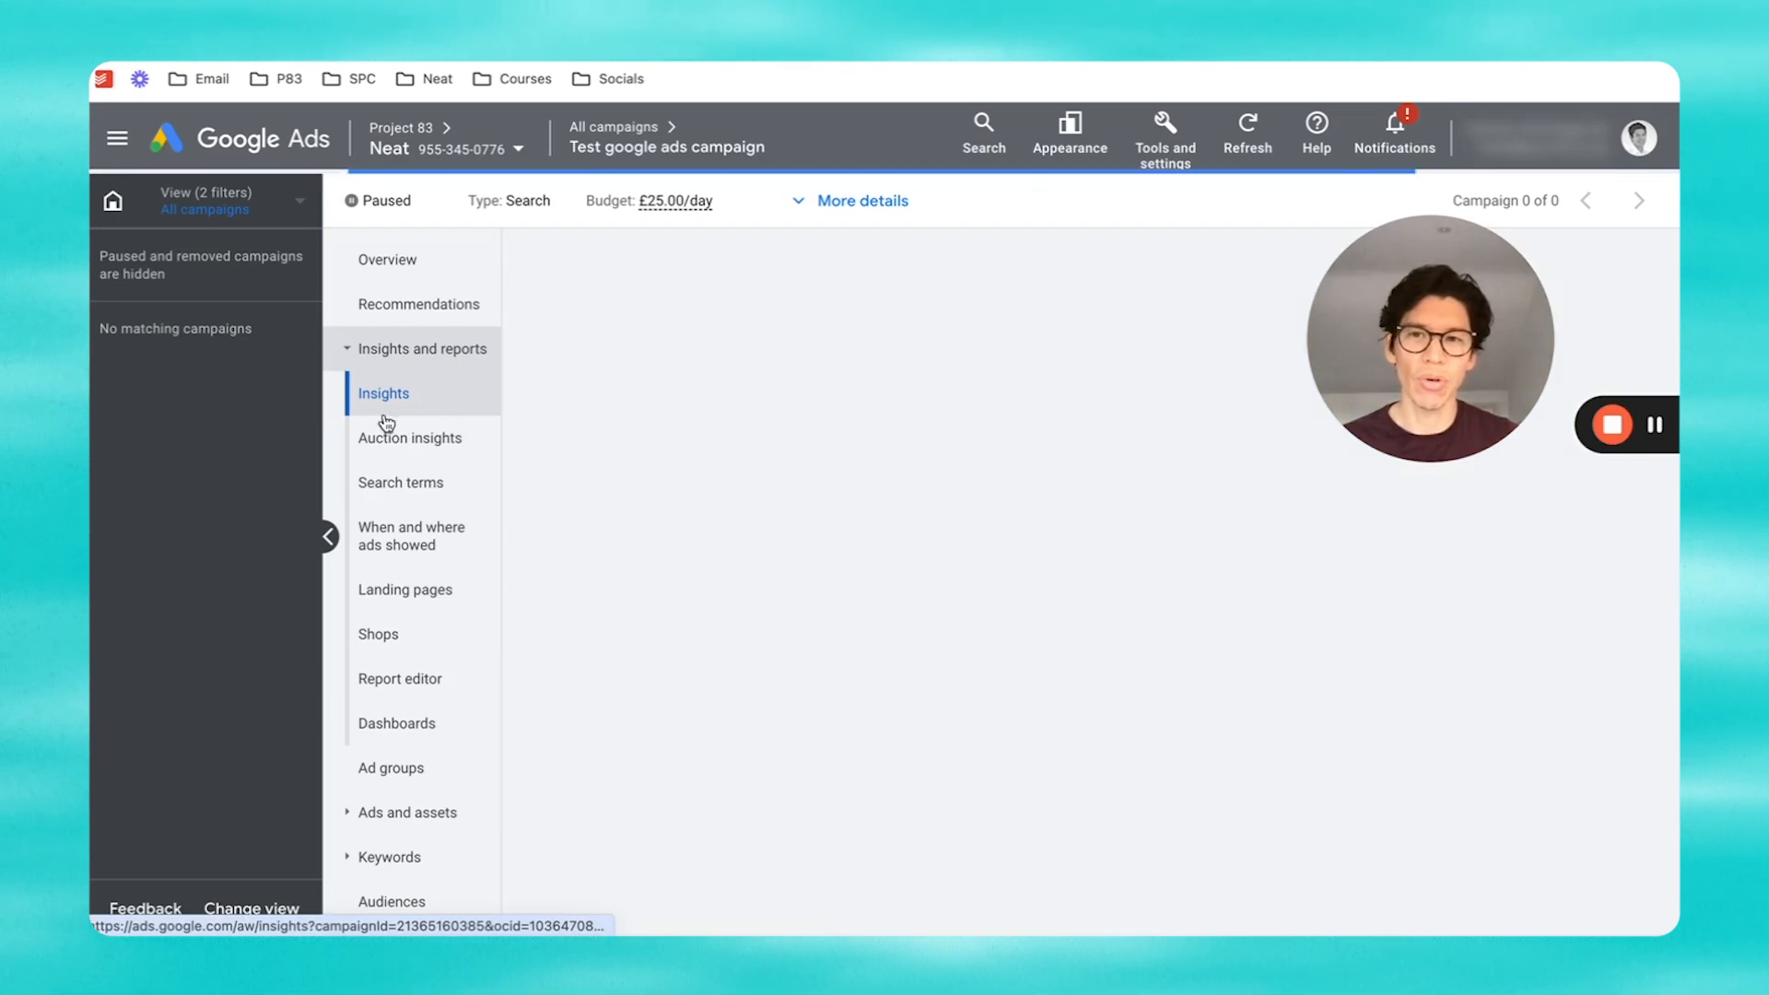
{"action": "left_click", "coordinate": [399, 487]}
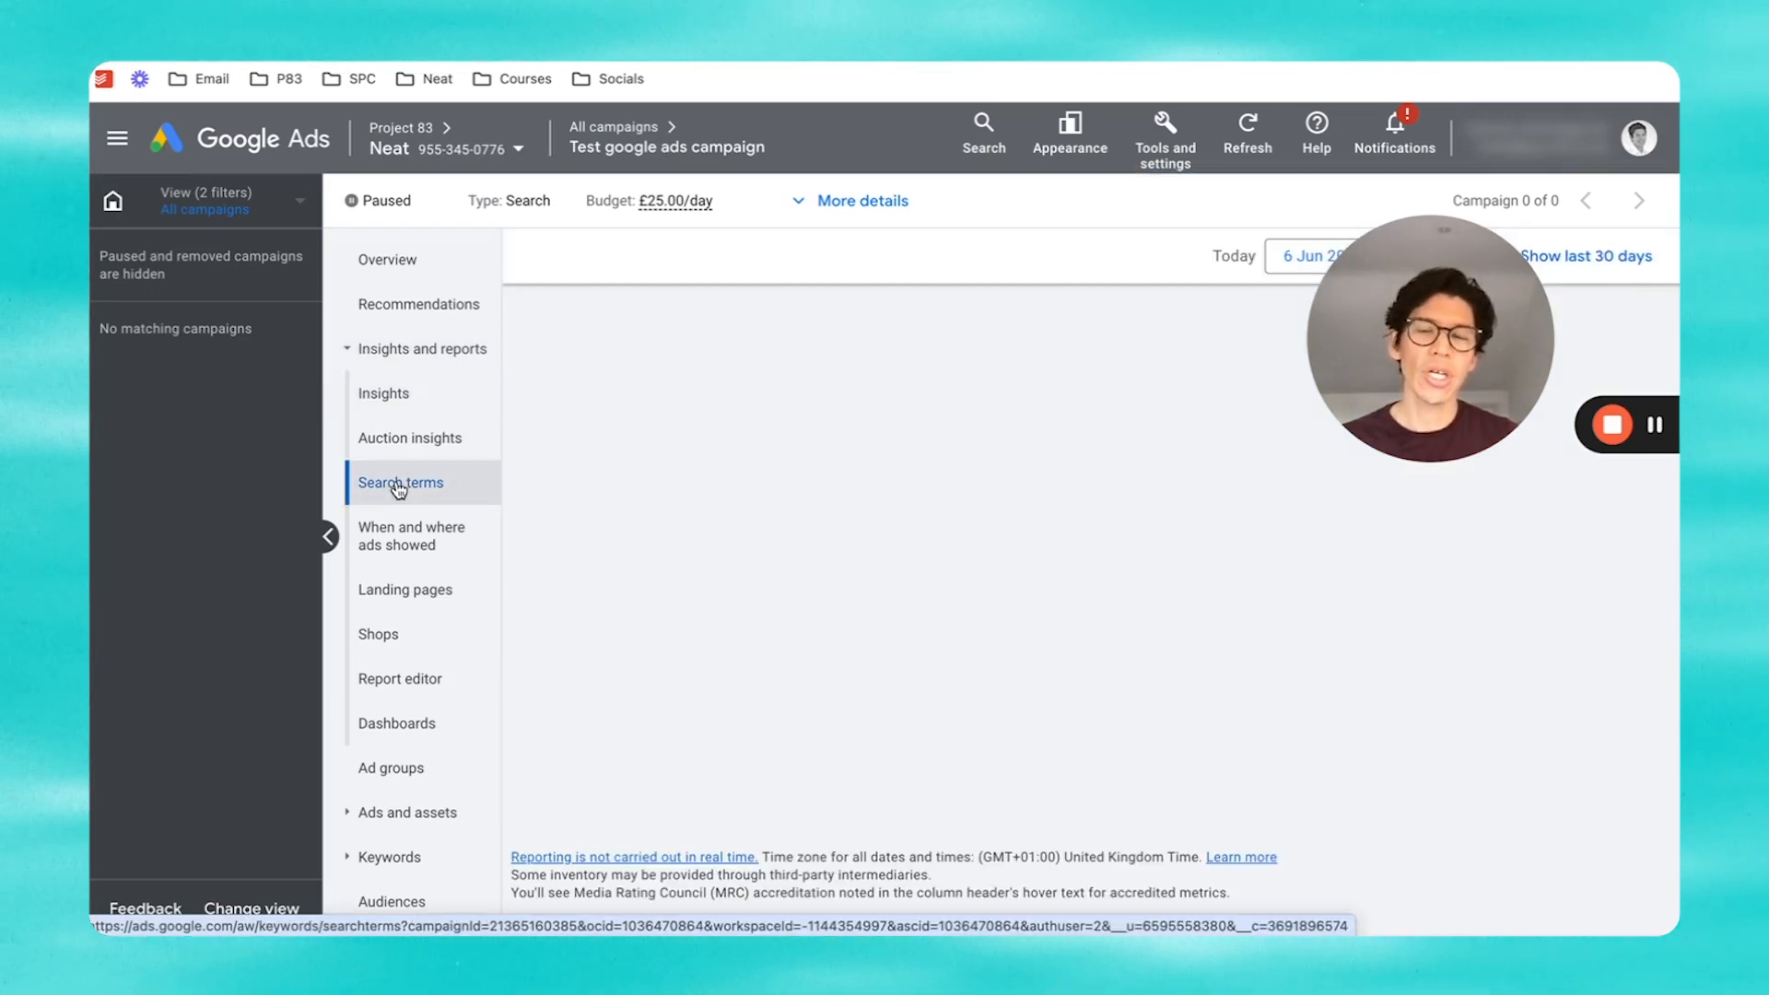